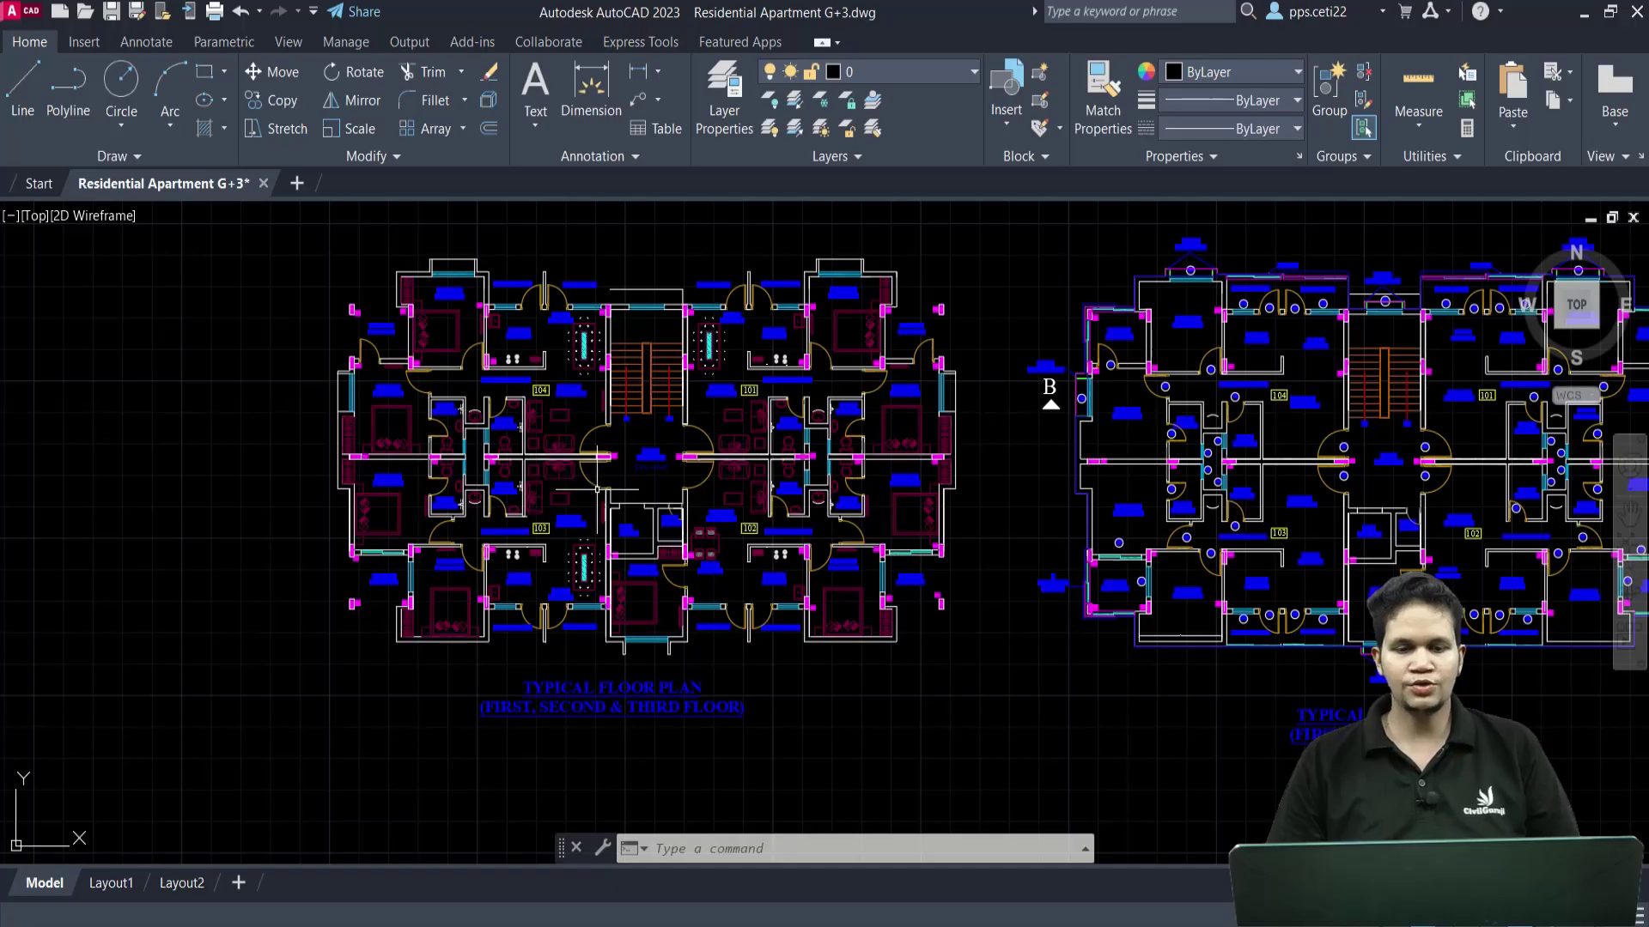
Pan and zoom around model space to review the plans, elevations, section and title-block frame.
{"action": "scroll", "coordinate": [577, 482], "scroll_direction": "up", "scroll_amount": 2}
{"action": "scroll", "coordinate": [577, 482], "scroll_direction": "up", "scroll_amount": 2}
{"action": "scroll", "coordinate": [577, 483], "scroll_direction": "up", "scroll_amount": 2}
{"action": "scroll", "coordinate": [577, 482], "scroll_direction": "down", "scroll_amount": 1}
{"action": "scroll", "coordinate": [577, 482], "scroll_direction": "down", "scroll_amount": 2}
{"action": "scroll", "coordinate": [577, 482], "scroll_direction": "down", "scroll_amount": 3}
{"action": "middle_click_drag", "start_coordinate": [756, 510], "coordinate": [325, 510]}
{"action": "scroll", "coordinate": [1052, 447], "scroll_direction": "up", "scroll_amount": 3}
{"action": "scroll", "coordinate": [1052, 446], "scroll_direction": "down", "scroll_amount": 3}
{"action": "middle_click_drag", "start_coordinate": [1052, 447], "coordinate": [618, 447]}
{"action": "scroll", "coordinate": [1061, 496], "scroll_direction": "up", "scroll_amount": 5}
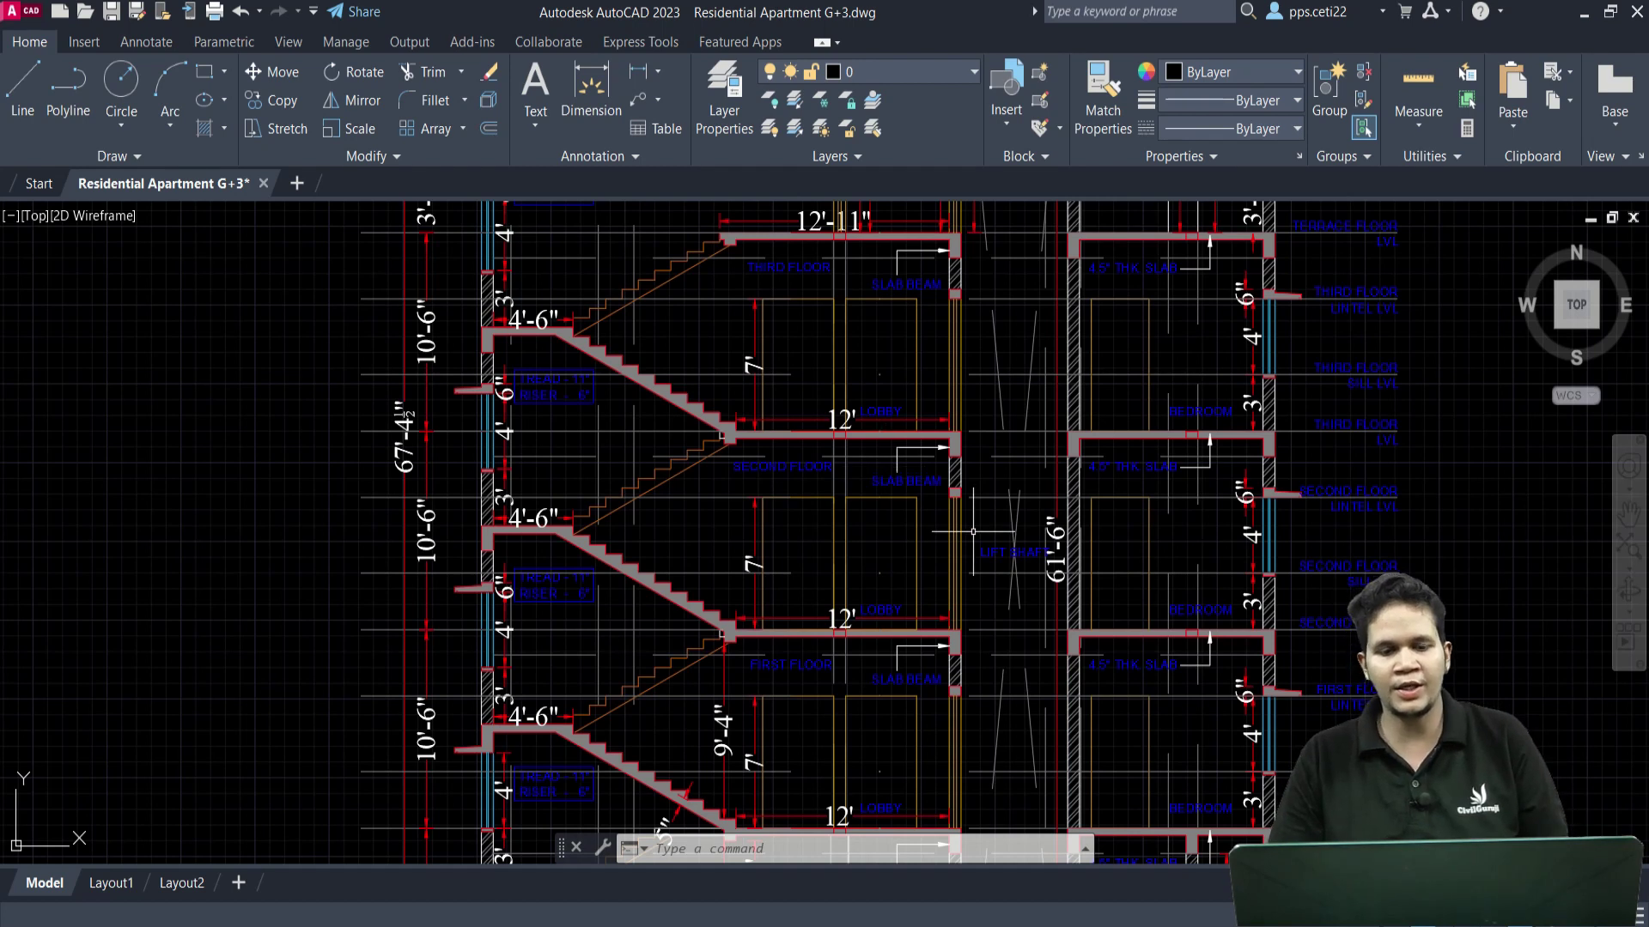
{"action": "scroll", "coordinate": [953, 515], "scroll_direction": "down", "scroll_amount": 5}
{"action": "scroll", "coordinate": [1150, 348], "scroll_direction": "up", "scroll_amount": 3}
{"action": "mouse_move", "coordinate": [1167, 365]}
{"action": "middle_mouse_down"}
{"action": "mouse_move", "coordinate": [1048, 326]}
{"action": "mouse_move", "coordinate": [1012, 463]}
{"action": "middle_mouse_up"}
{"action": "scroll", "coordinate": [1047, 335], "scroll_direction": "up", "scroll_amount": 2}
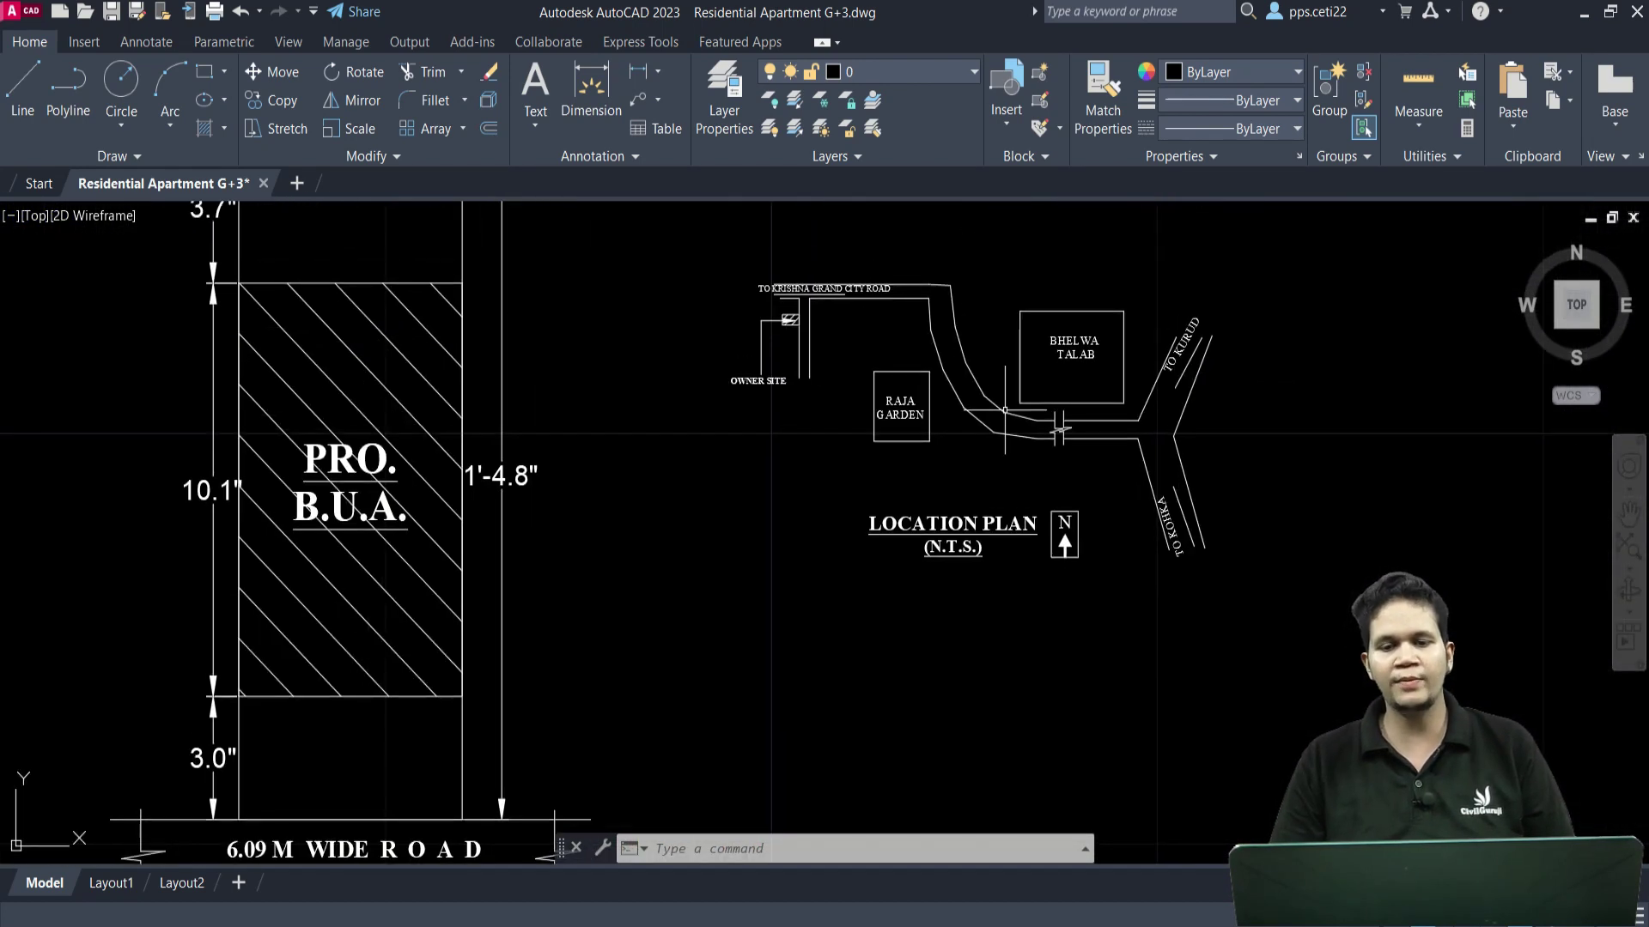
{"action": "scroll", "coordinate": [747, 515], "scroll_direction": "down", "scroll_amount": 2}
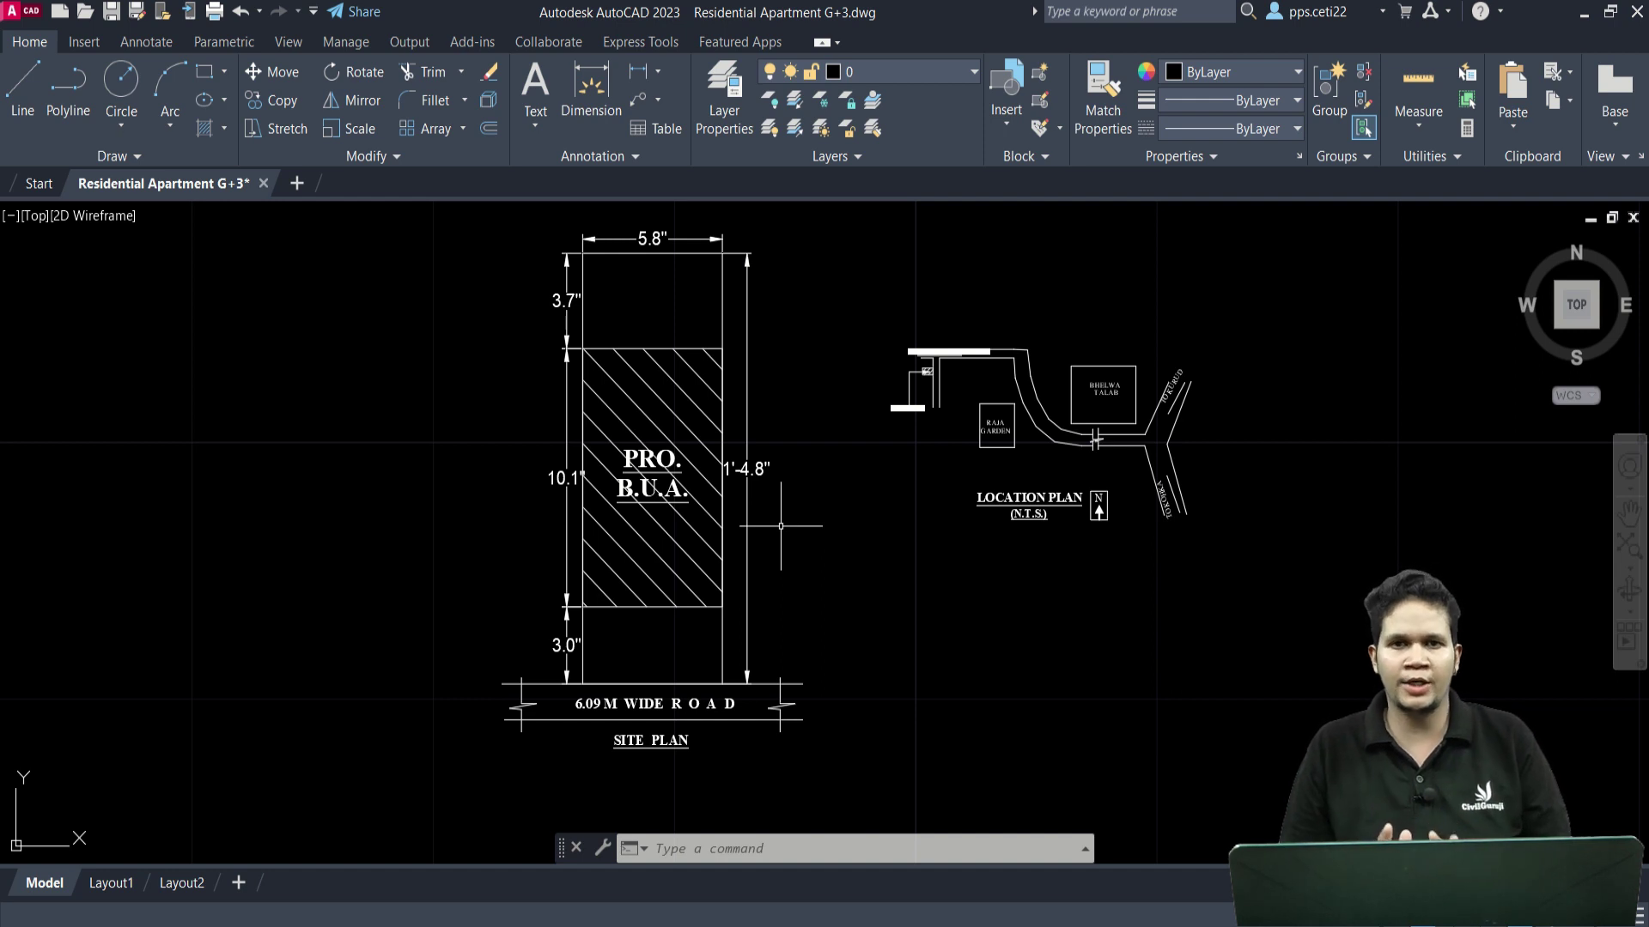
{"action": "scroll", "coordinate": [781, 527], "scroll_direction": "down", "scroll_amount": 10}
{"action": "middle_click_drag", "start_coordinate": [687, 567], "coordinate": [799, 501]}
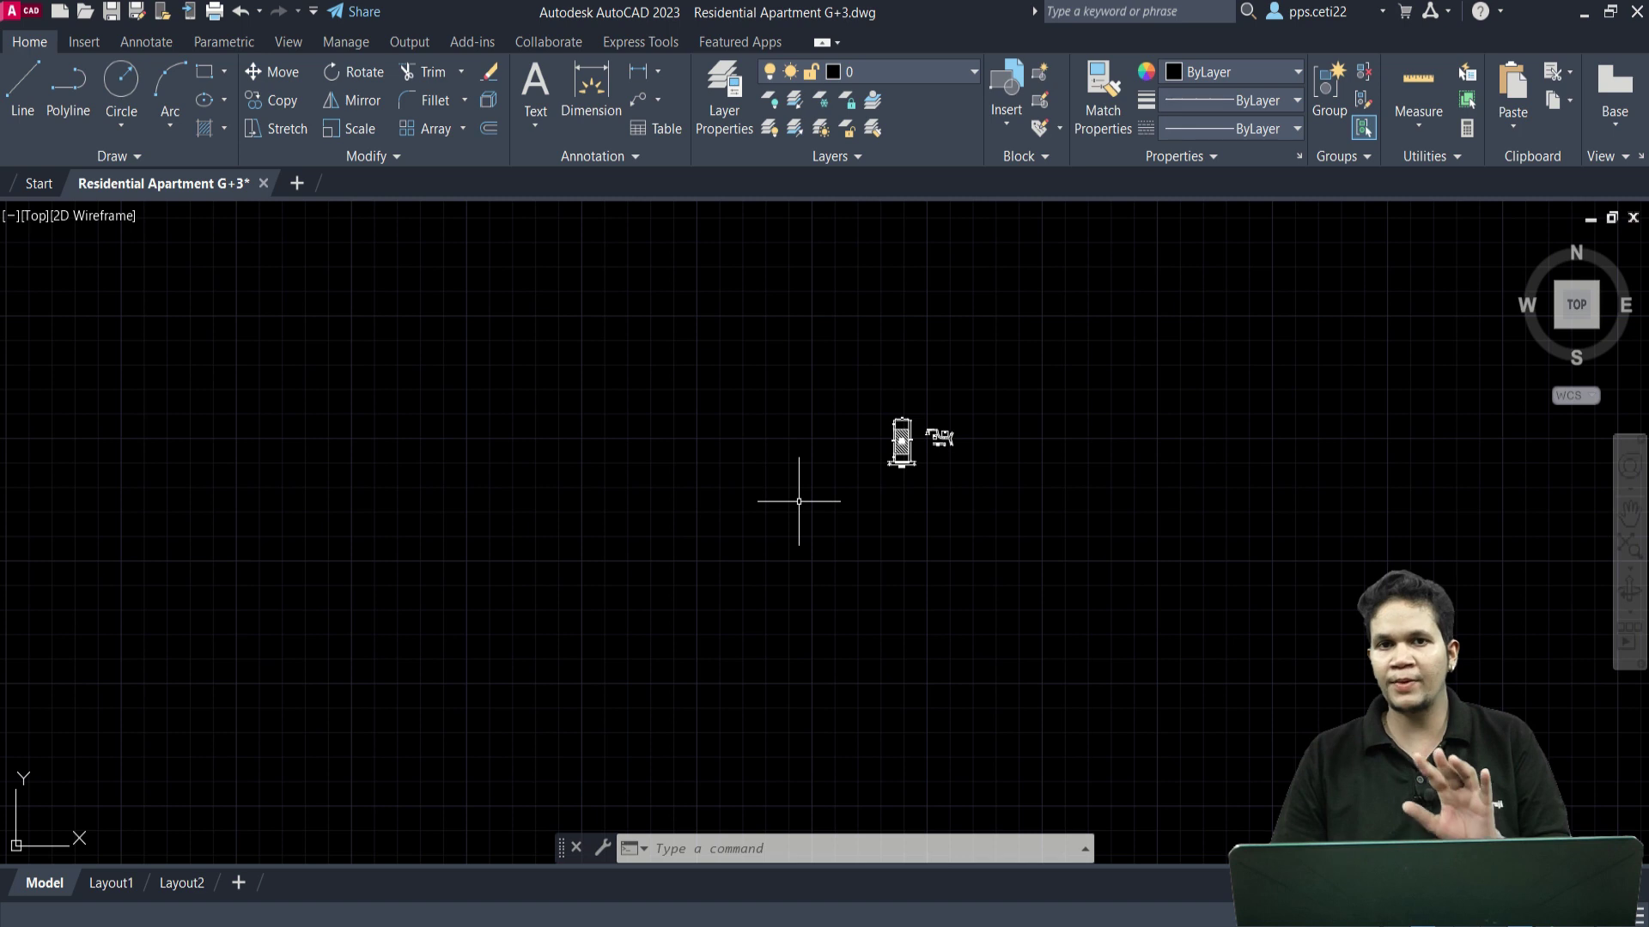
{"action": "scroll", "coordinate": [764, 533], "scroll_direction": "up", "scroll_amount": 6}
{"action": "mouse_move", "coordinate": [737, 541]}
{"action": "middle_mouse_down"}
{"action": "mouse_move", "coordinate": [862, 541]}
{"action": "mouse_move", "coordinate": [979, 496]}
{"action": "middle_mouse_up"}
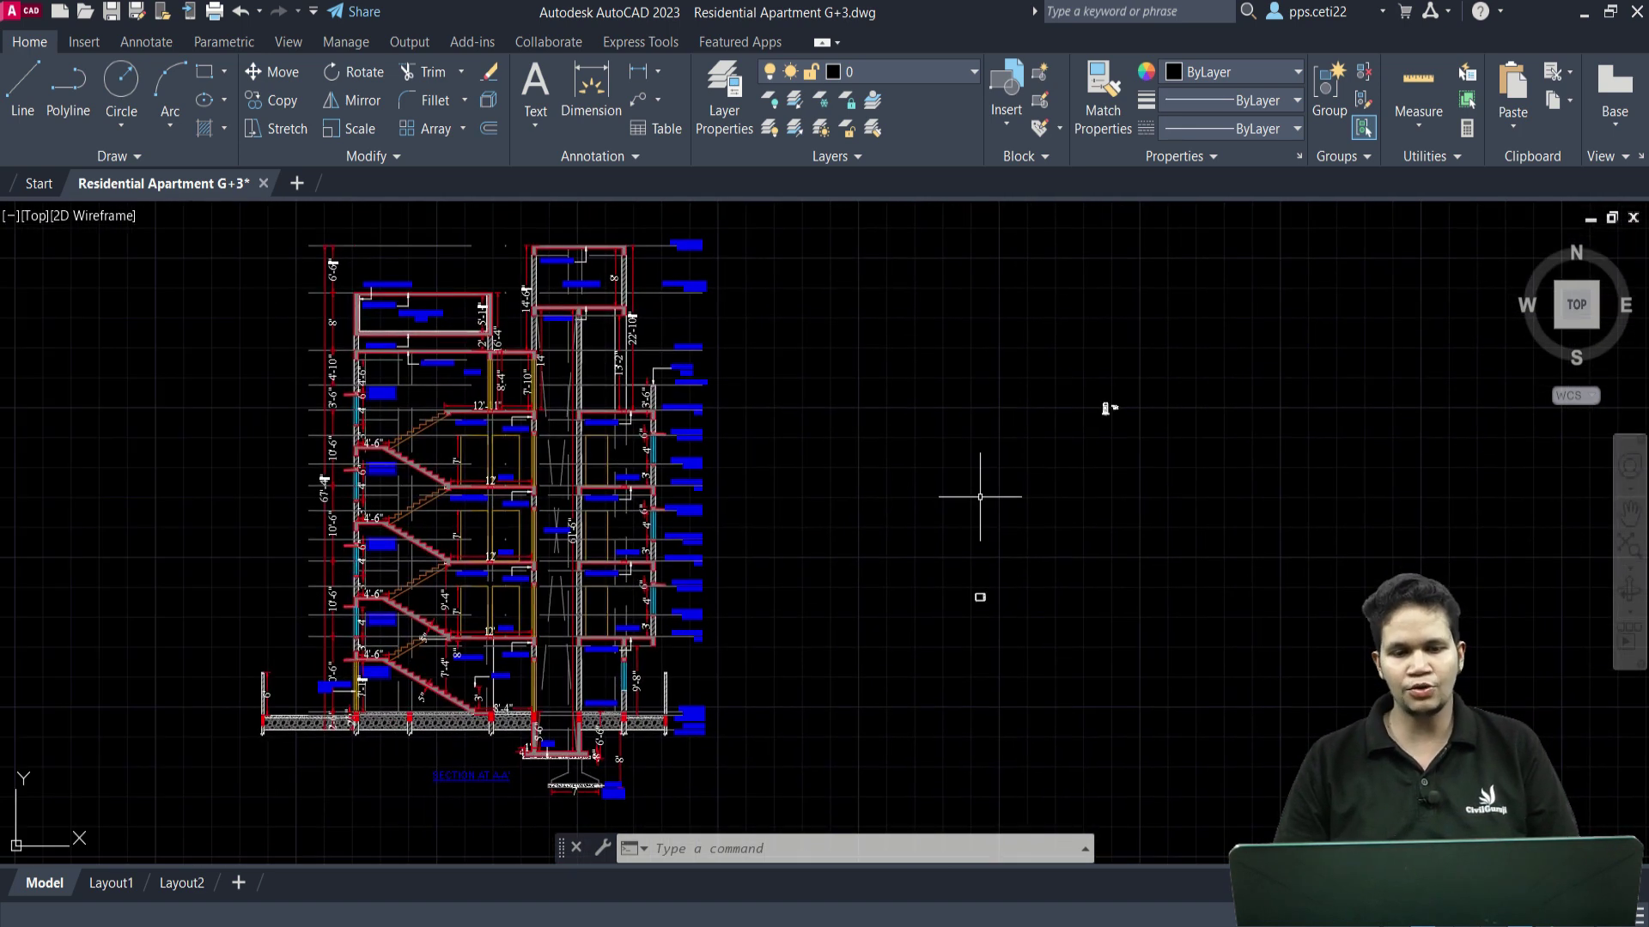
{"action": "scroll", "coordinate": [568, 436], "scroll_direction": "up", "scroll_amount": 3}
{"action": "scroll", "coordinate": [593, 429], "scroll_direction": "up", "scroll_amount": 2}
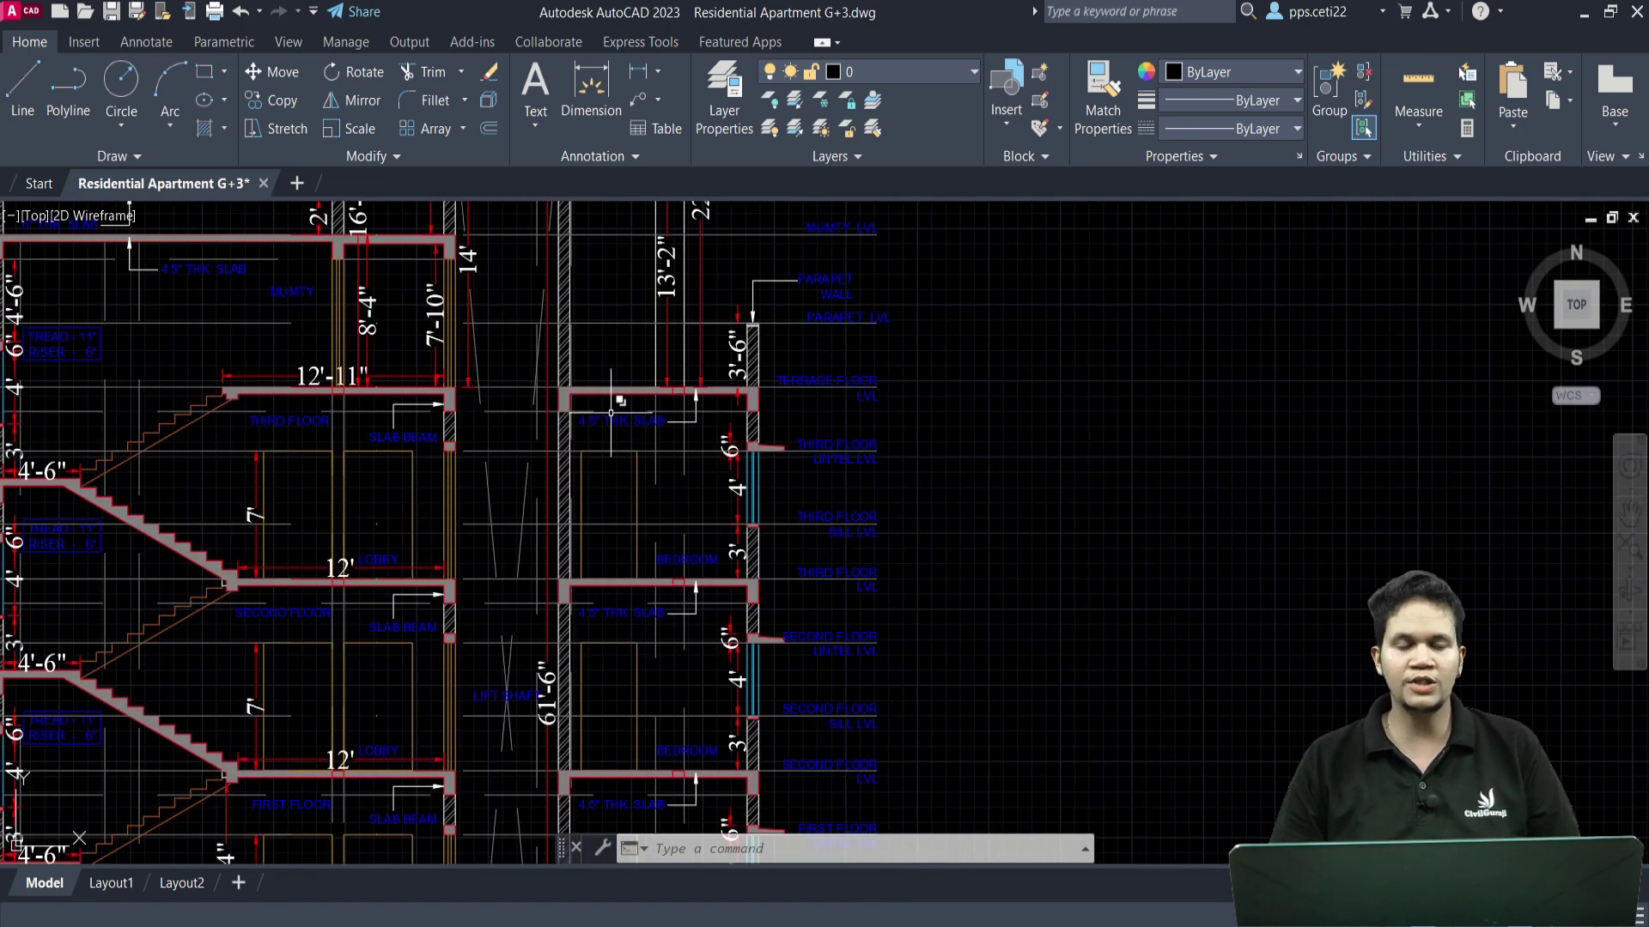
{"action": "scroll", "coordinate": [613, 420], "scroll_direction": "down", "scroll_amount": 5}
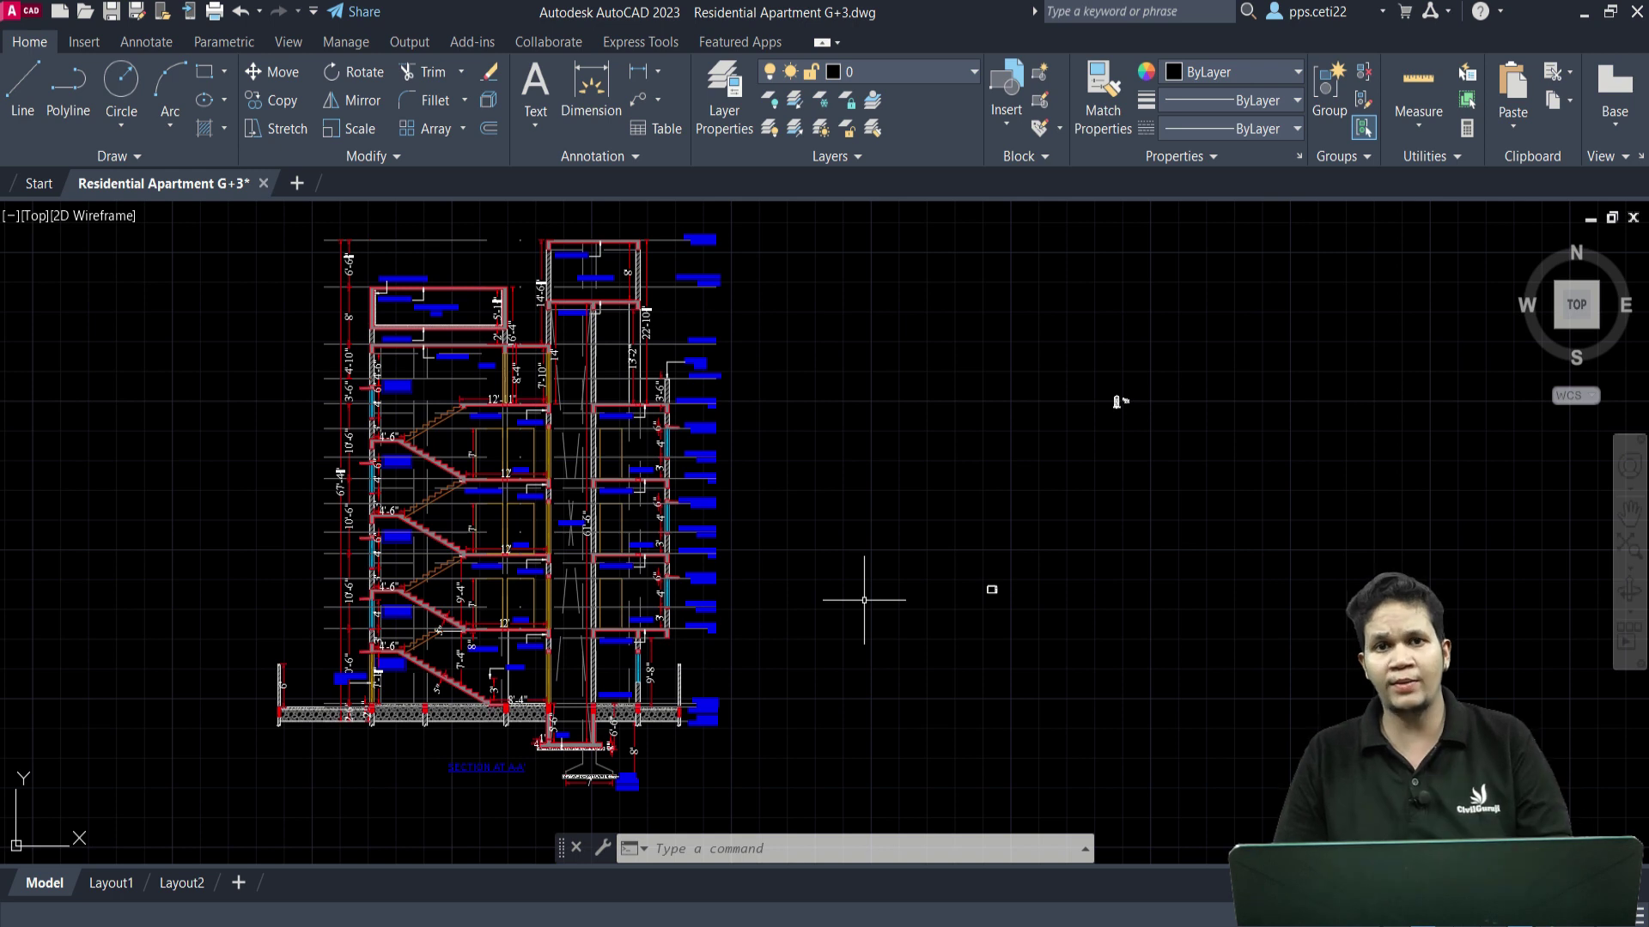
{"action": "scroll", "coordinate": [580, 435], "scroll_direction": "up", "scroll_amount": 5}
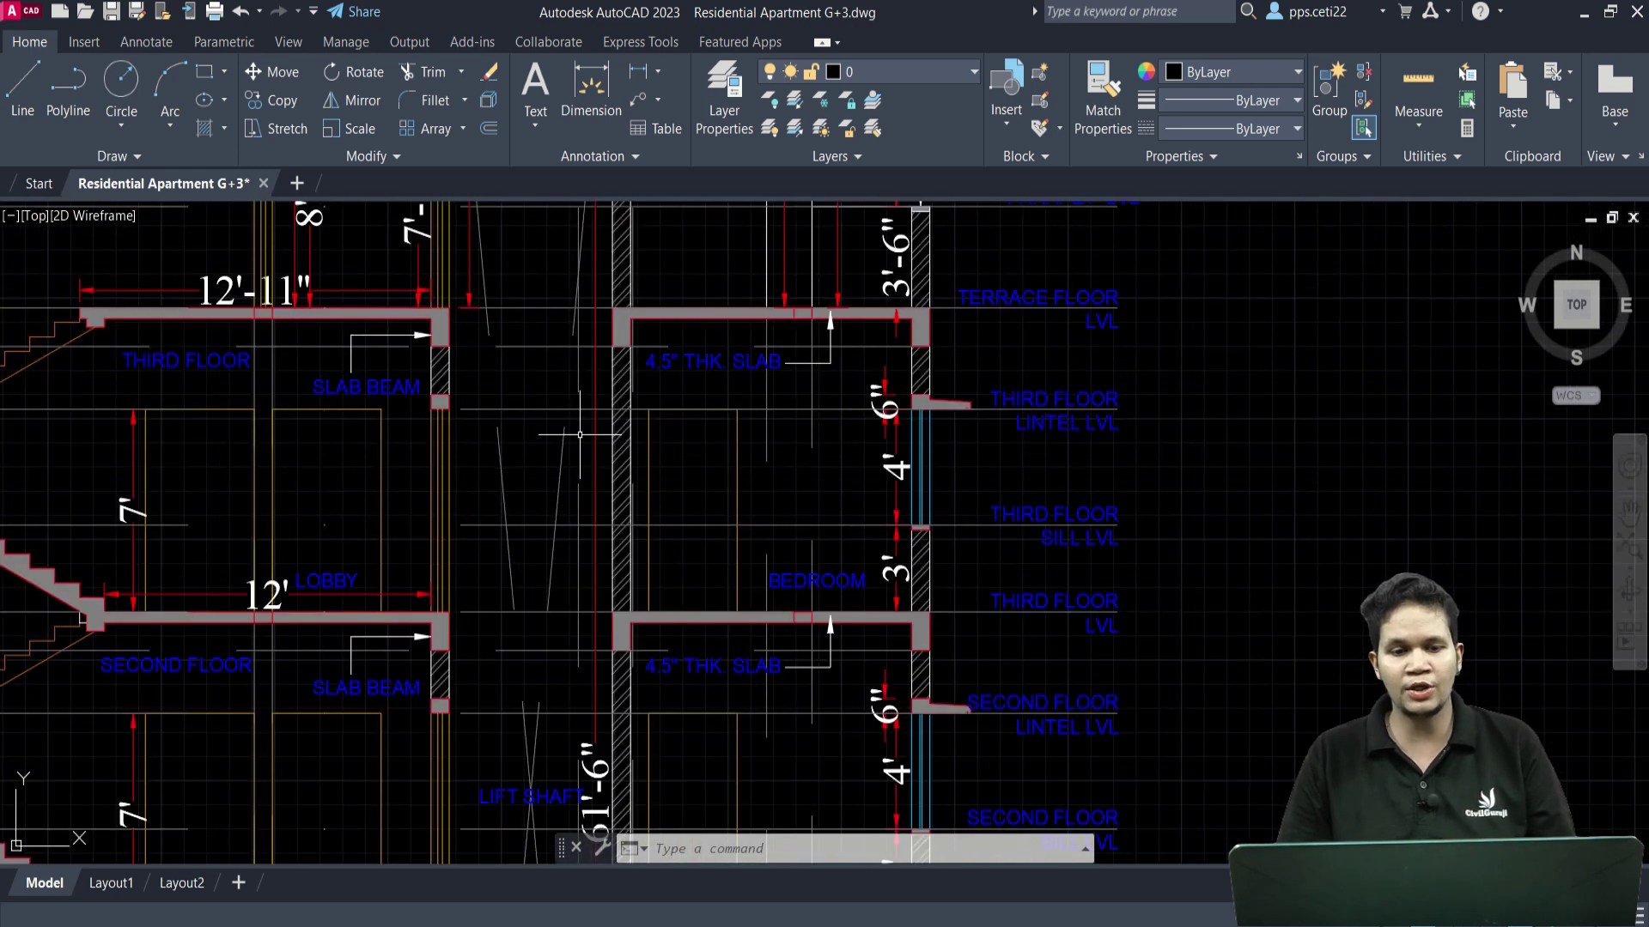
{"action": "scroll", "coordinate": [580, 436], "scroll_direction": "down", "scroll_amount": 2}
{"action": "scroll", "coordinate": [581, 435], "scroll_direction": "down", "scroll_amount": 2}
{"action": "mouse_move", "coordinate": [542, 519]}
{"action": "middle_mouse_down"}
{"action": "mouse_move", "coordinate": [929, 470]}
{"action": "mouse_move", "coordinate": [363, 464]}
{"action": "middle_mouse_up"}
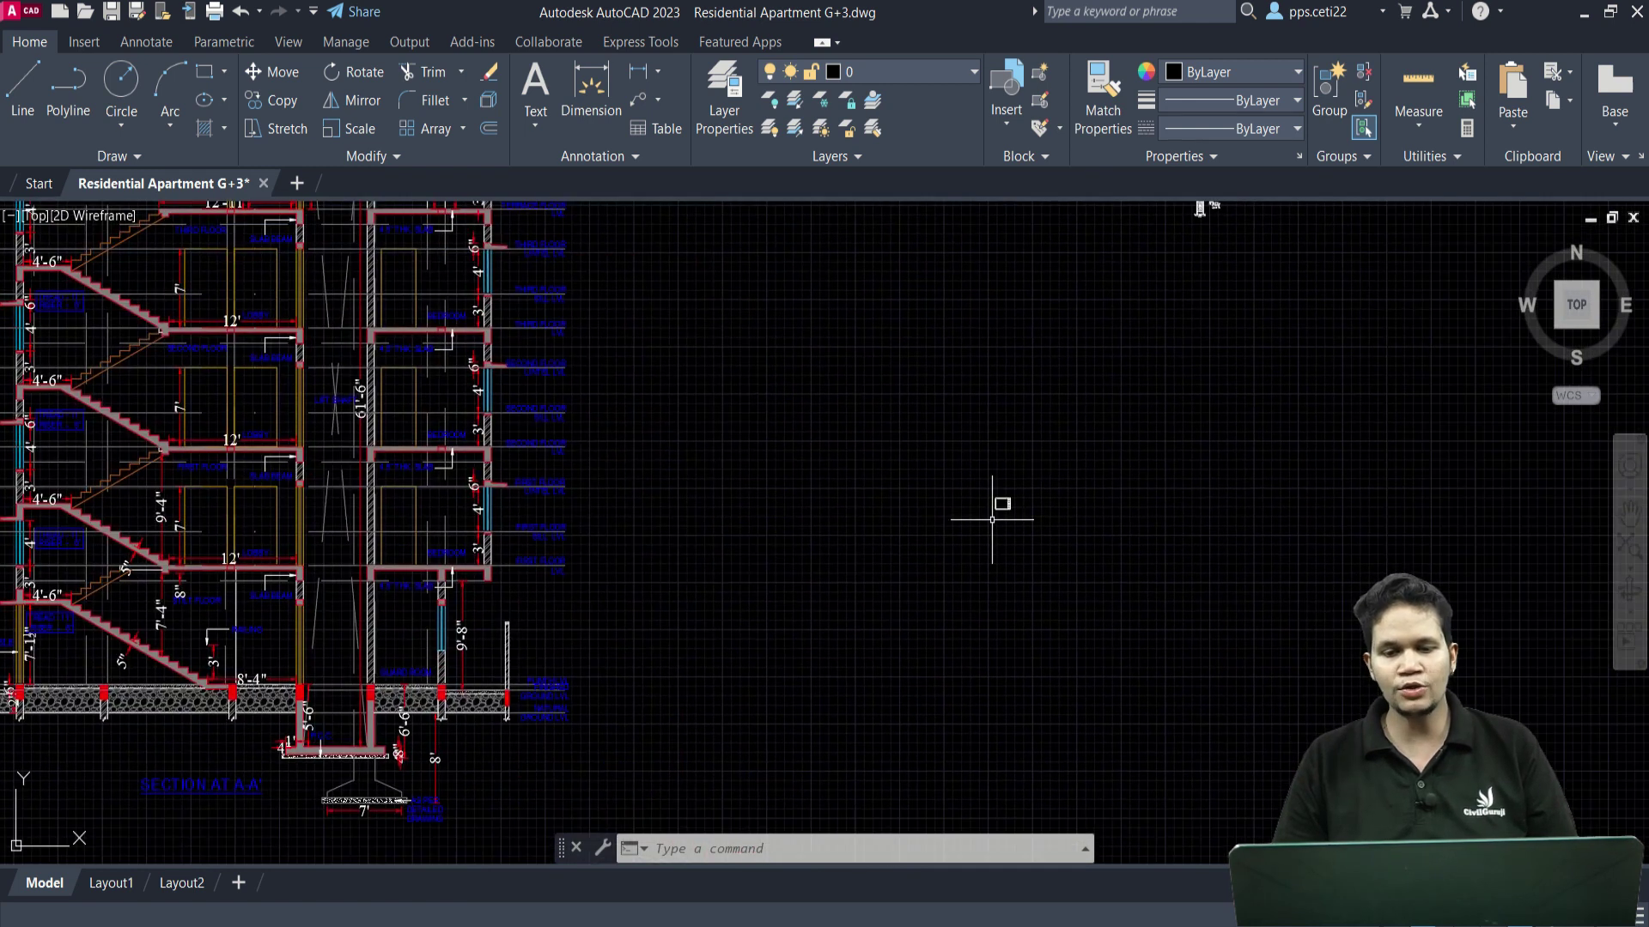
{"action": "scroll", "coordinate": [1022, 496], "scroll_direction": "up", "scroll_amount": 5}
{"action": "scroll", "coordinate": [1039, 471], "scroll_direction": "up", "scroll_amount": 5}
{"action": "scroll", "coordinate": [966, 421], "scroll_direction": "up", "scroll_amount": 4}
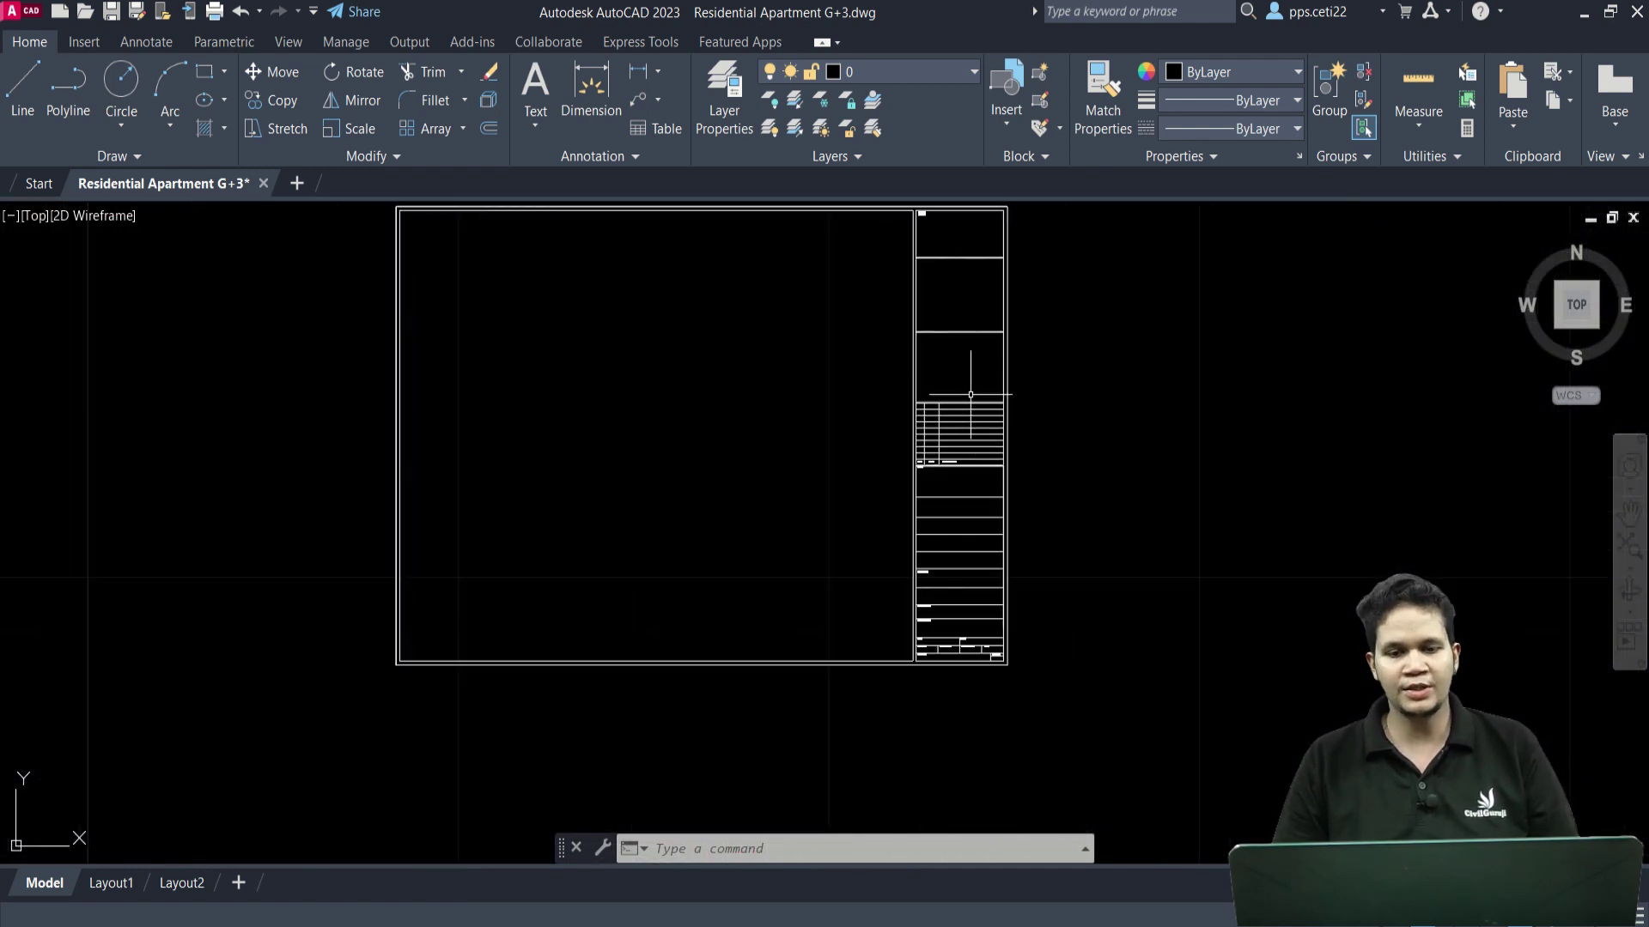
{"action": "middle_click_drag", "start_coordinate": [953, 372], "coordinate": [973, 455]}
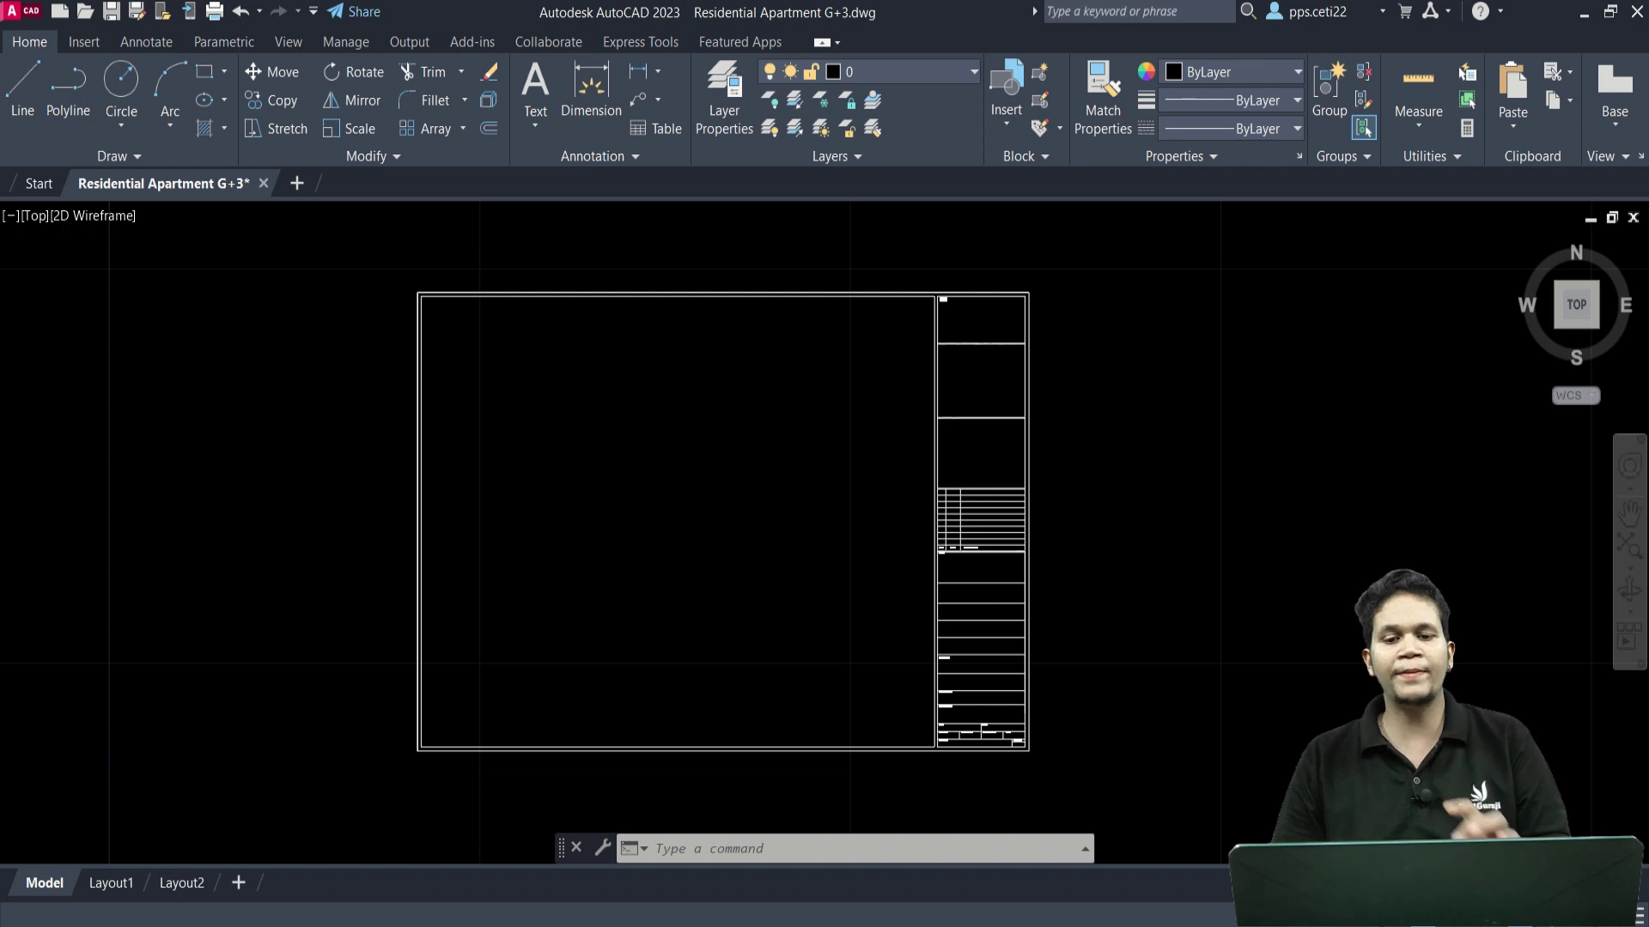
{"action": "scroll", "coordinate": [879, 431], "scroll_direction": "down", "scroll_amount": 5}
{"action": "scroll", "coordinate": [837, 451], "scroll_direction": "down", "scroll_amount": 3}
{"action": "scroll", "coordinate": [837, 451], "scroll_direction": "down", "scroll_amount": 3}
{"action": "scroll", "coordinate": [671, 553], "scroll_direction": "down", "scroll_amount": 3}
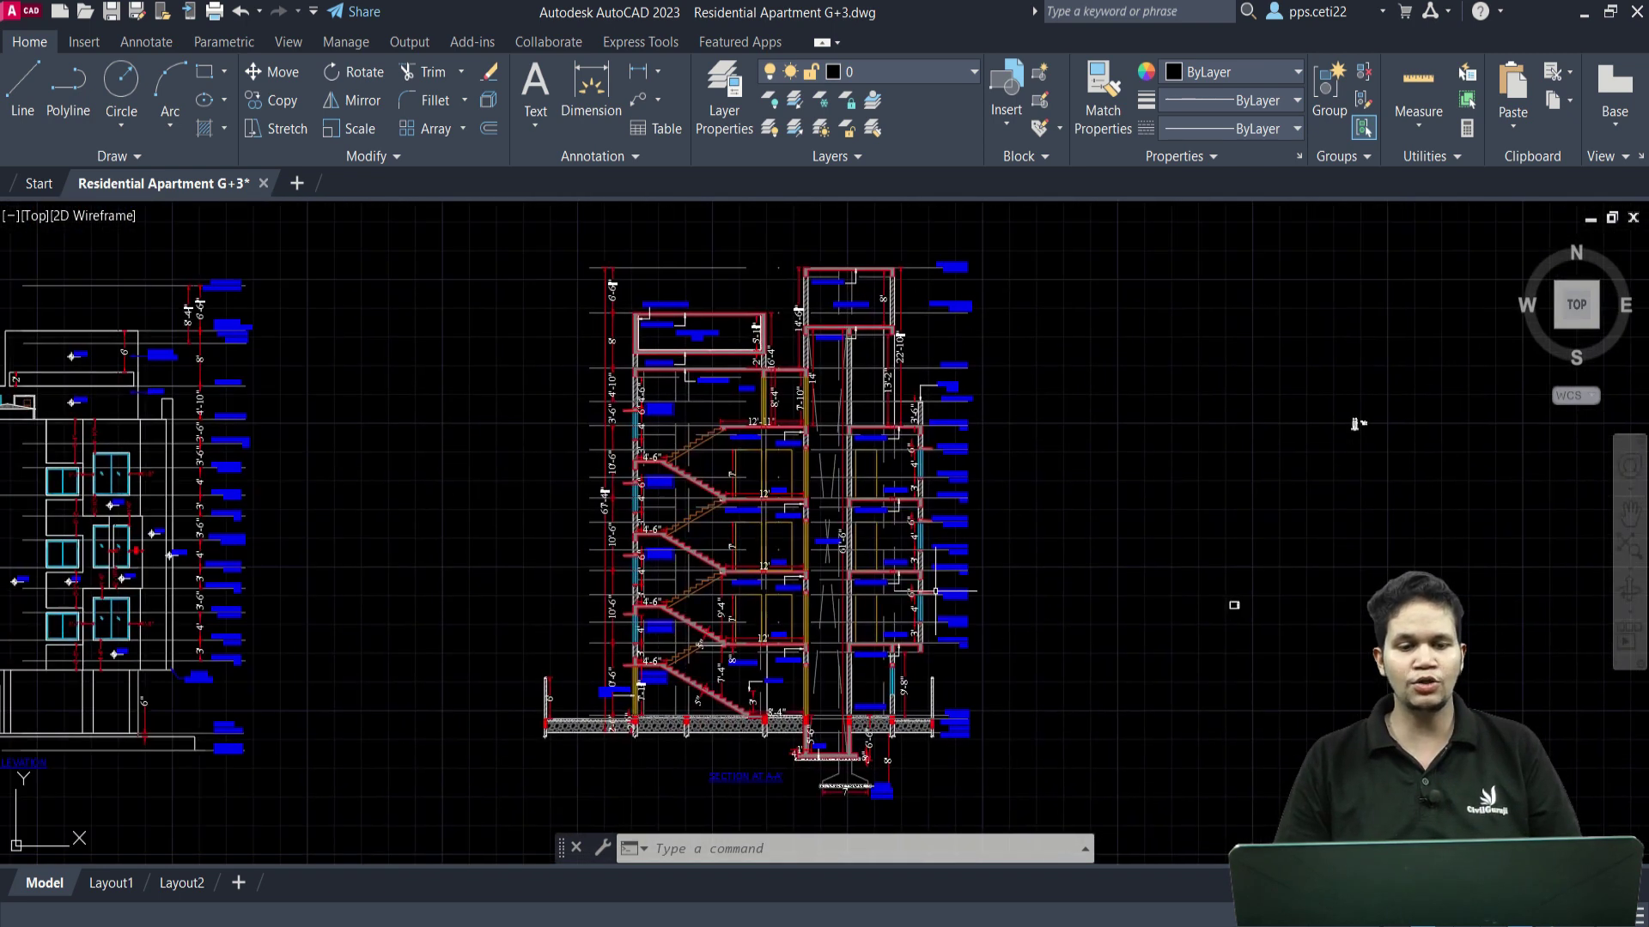
{"action": "mouse_move", "coordinate": [601, 559]}
{"action": "middle_mouse_down"}
{"action": "mouse_move", "coordinate": [1024, 578]}
{"action": "mouse_move", "coordinate": [787, 543]}
{"action": "middle_mouse_up"}
{"action": "scroll", "coordinate": [1062, 492], "scroll_direction": "up", "scroll_amount": 5}
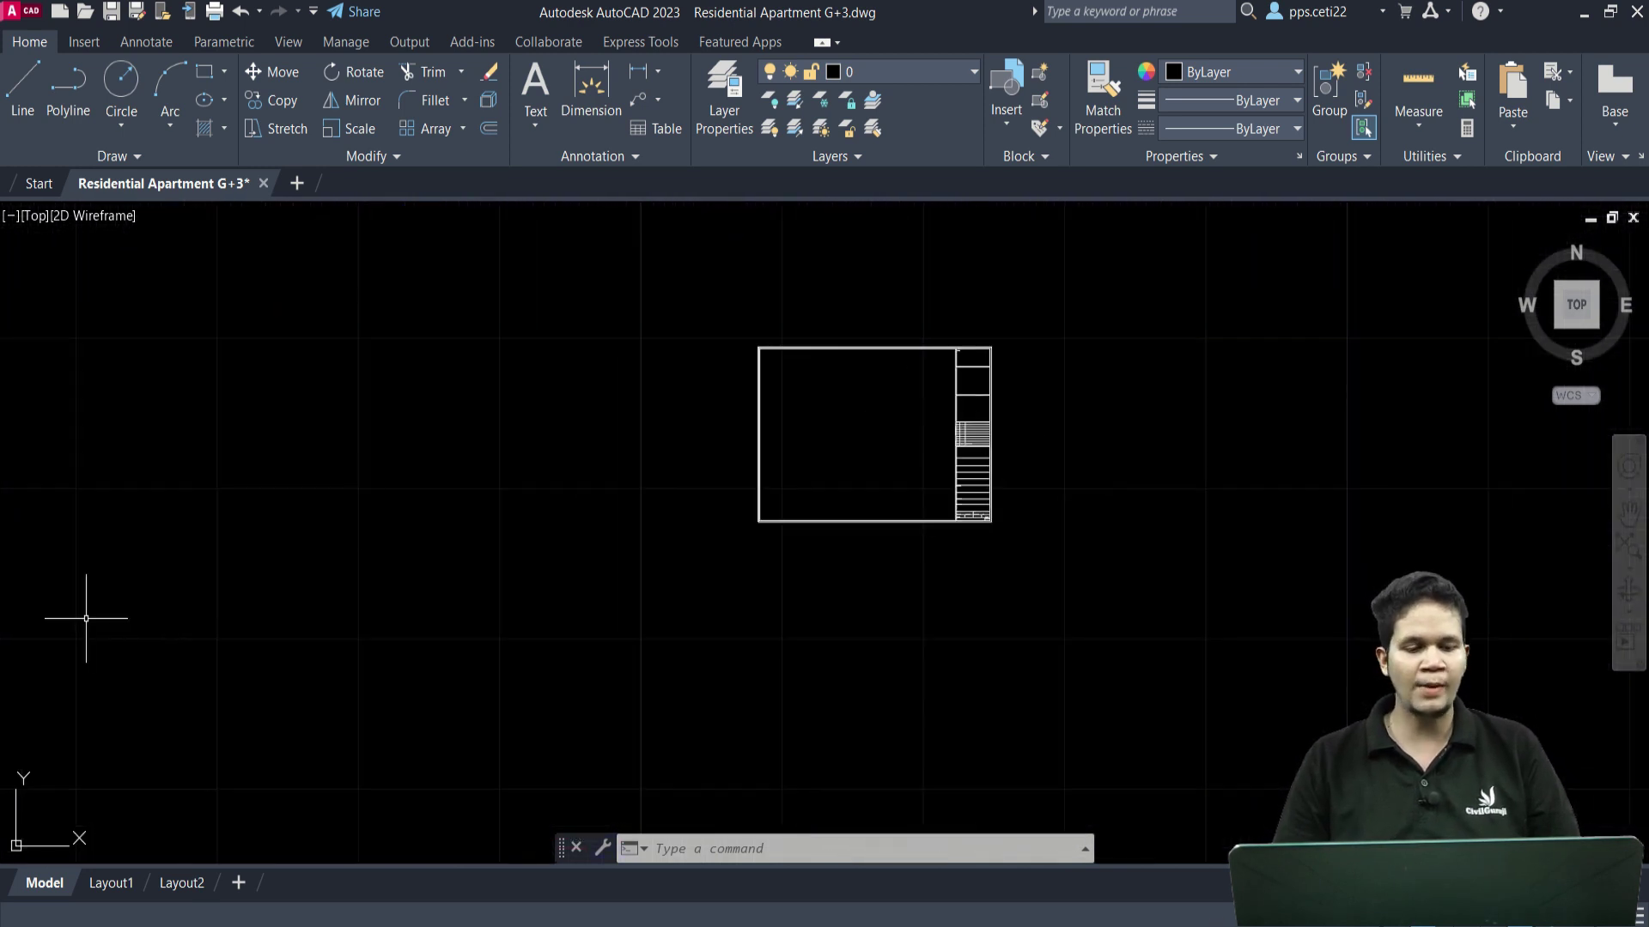
Back in model space, window-select the whole title-block frame and copy it with Ctrl+C.
{"action": "left_click", "coordinate": [111, 883]}
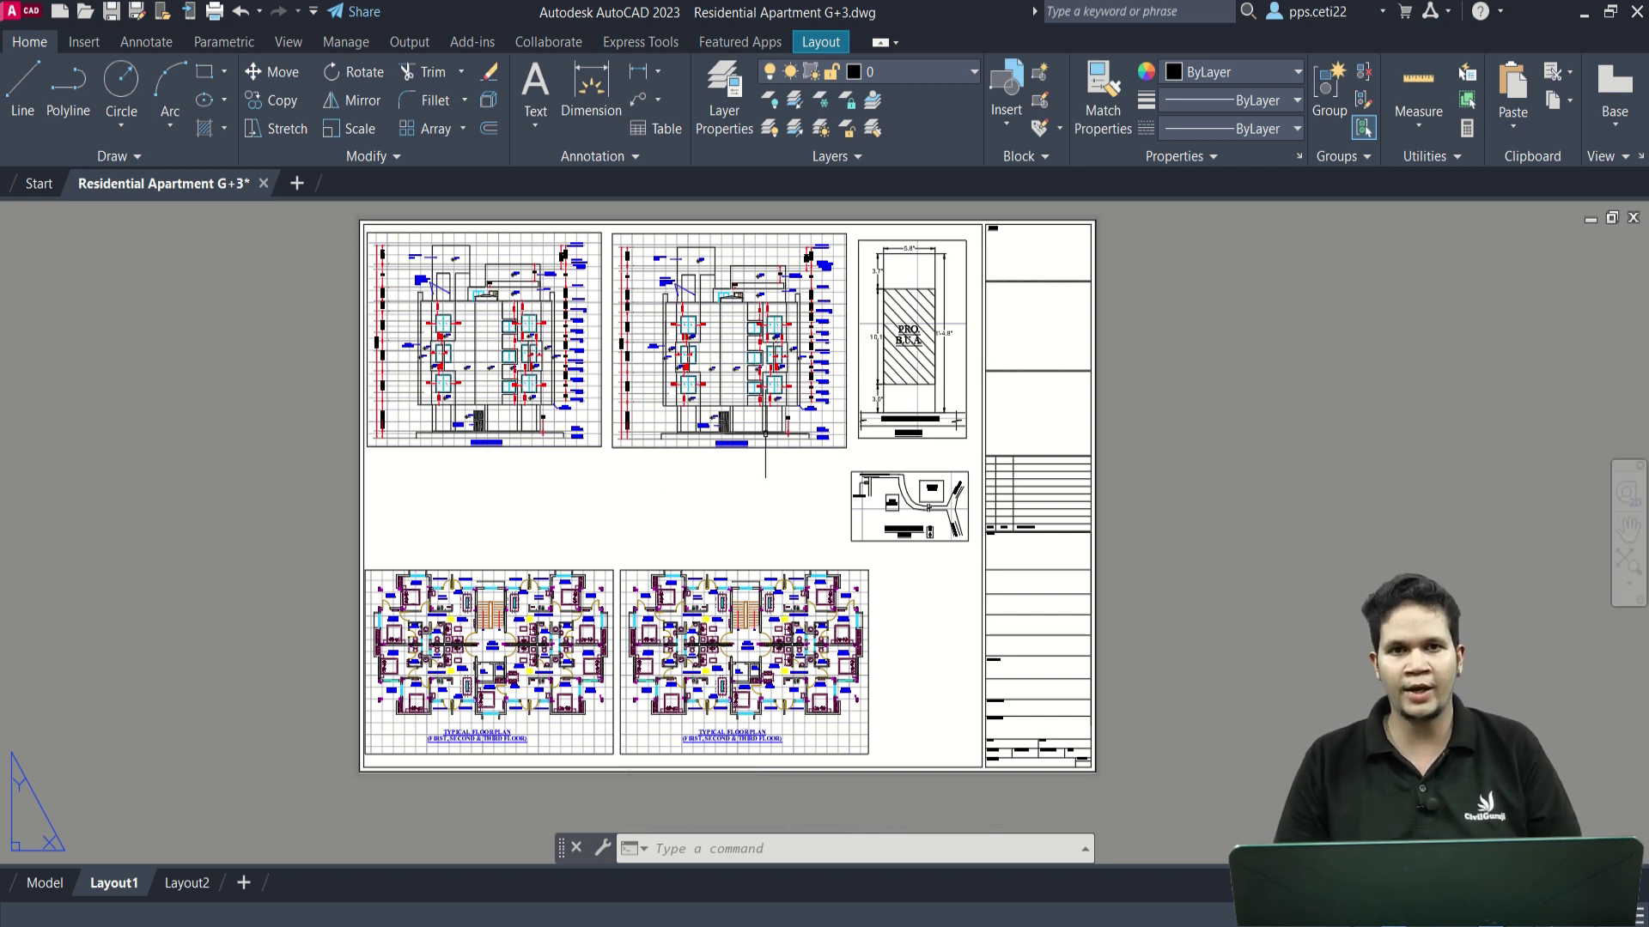
{"action": "key", "text": "Escape"}
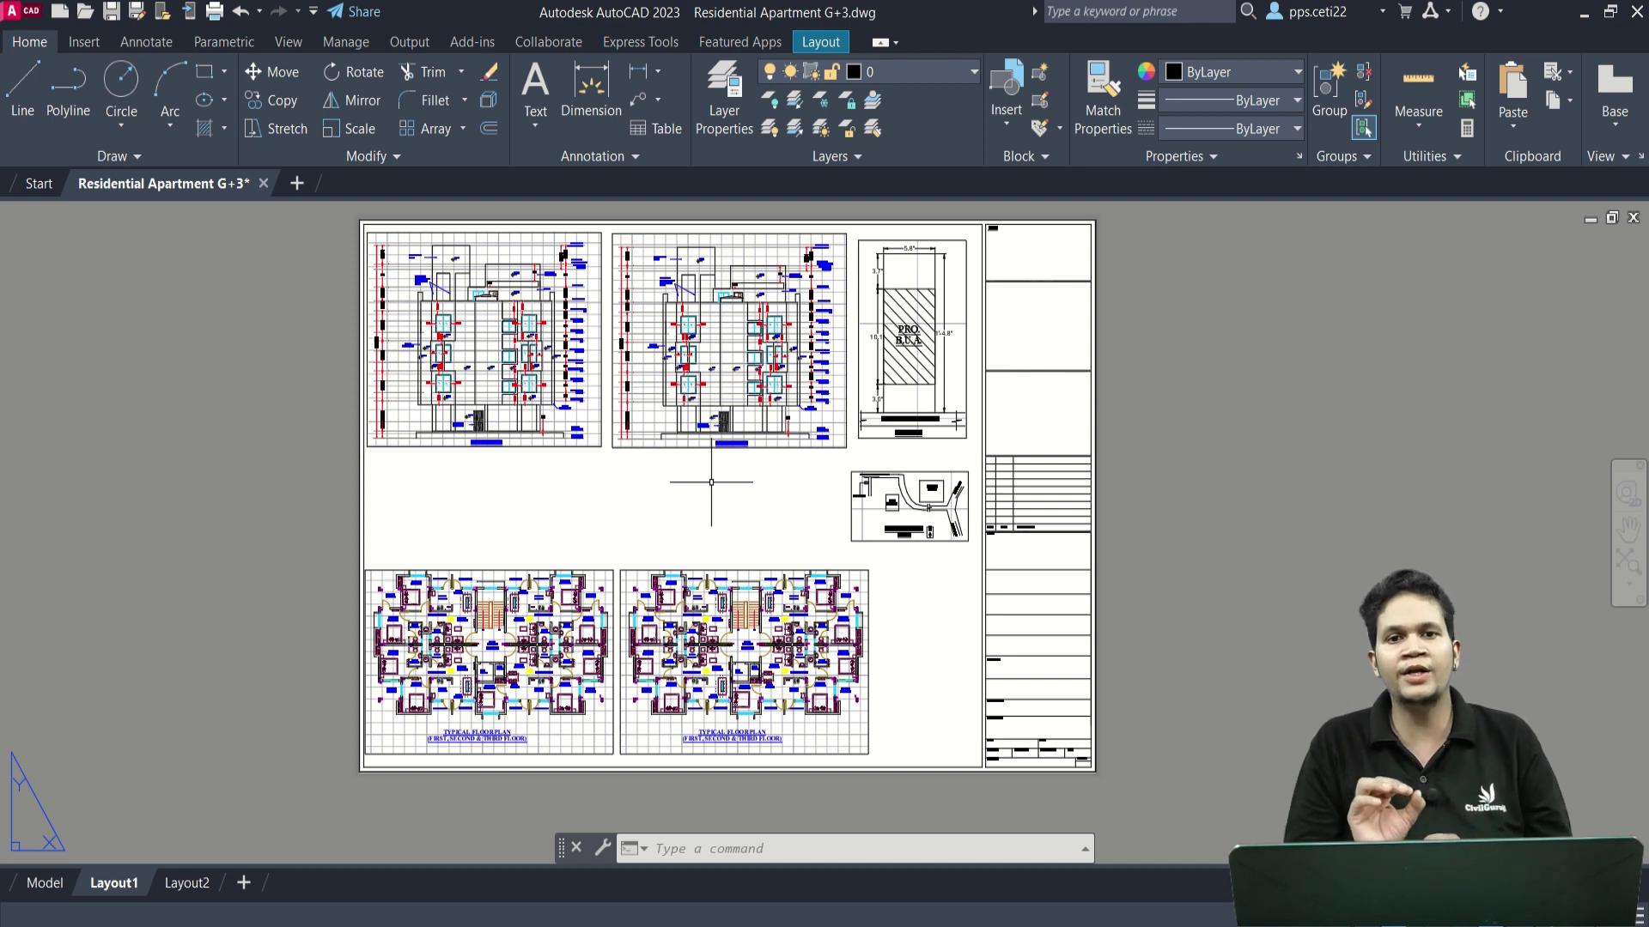
{"action": "key", "text": "ctrl+Page_Up"}
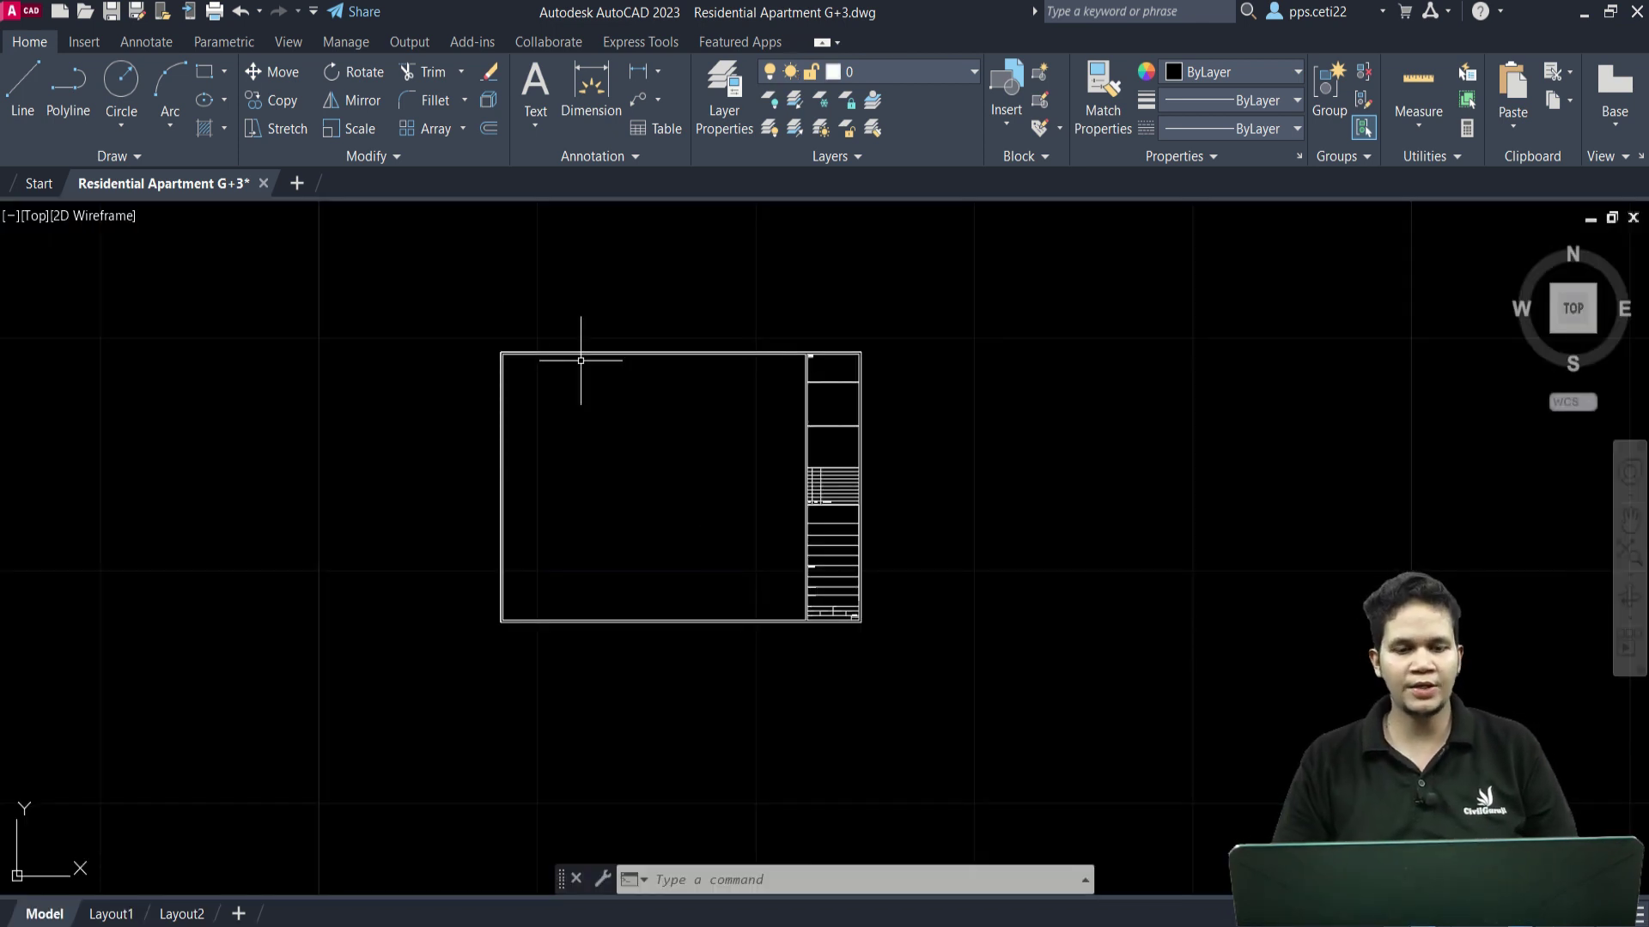
{"action": "left_click", "coordinate": [422, 286]}
{"action": "left_click", "coordinate": [1030, 751]}
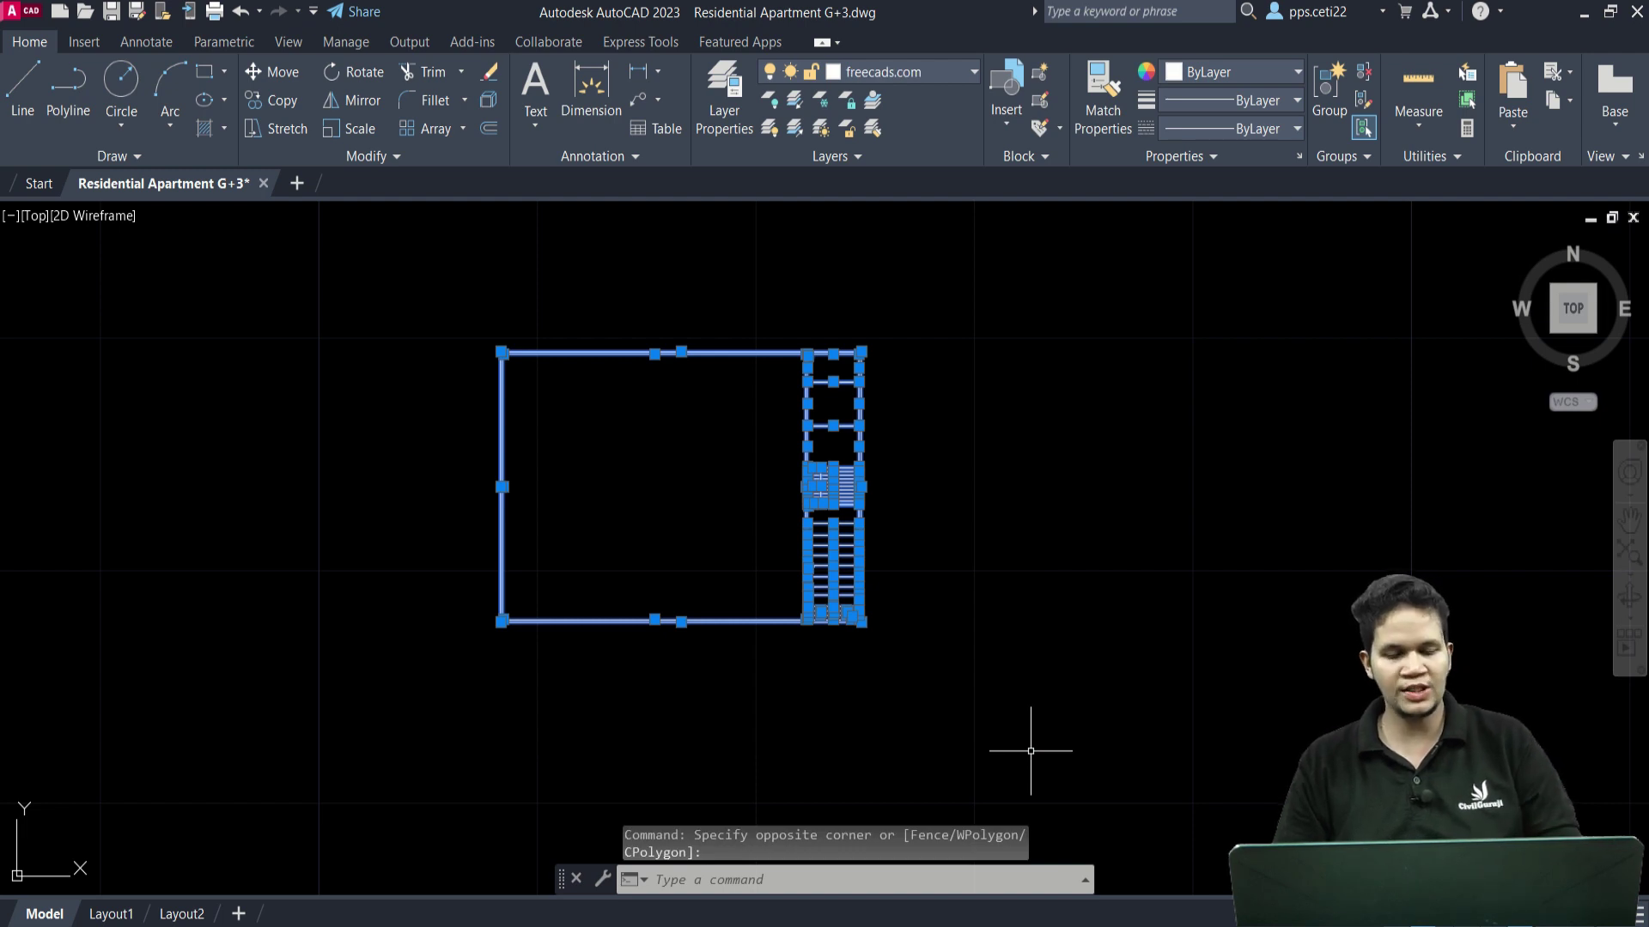
{"action": "key", "text": "ctrl+c"}
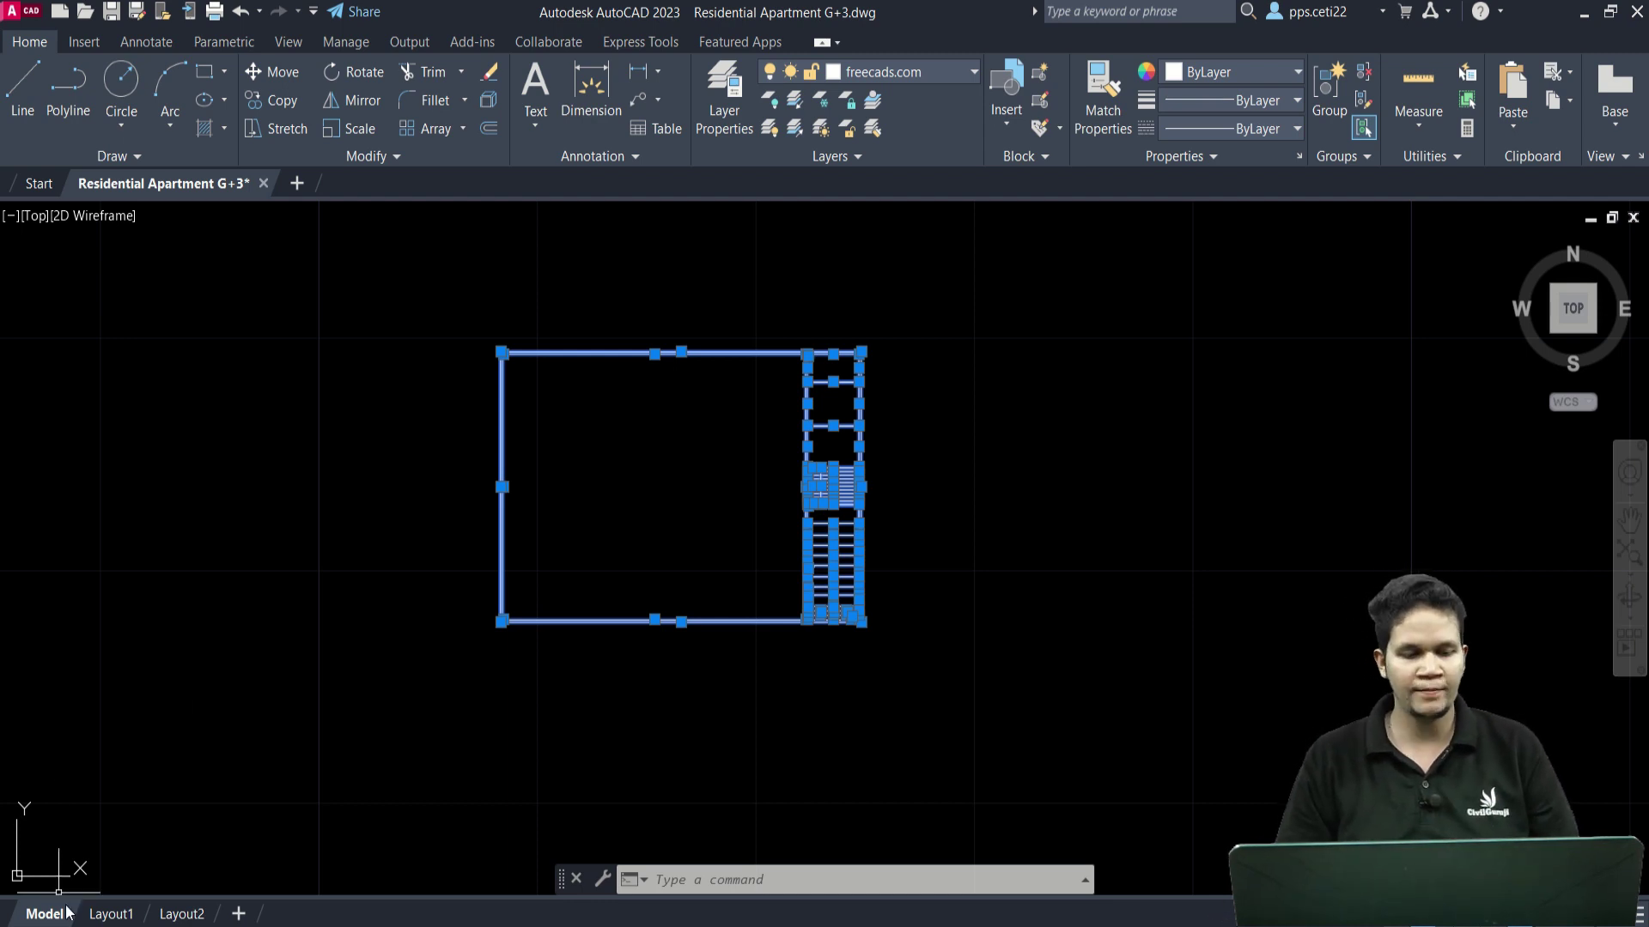
Switch to the Layout2 sheet and zoom in on its default viewport.
{"action": "left_click", "coordinate": [111, 917]}
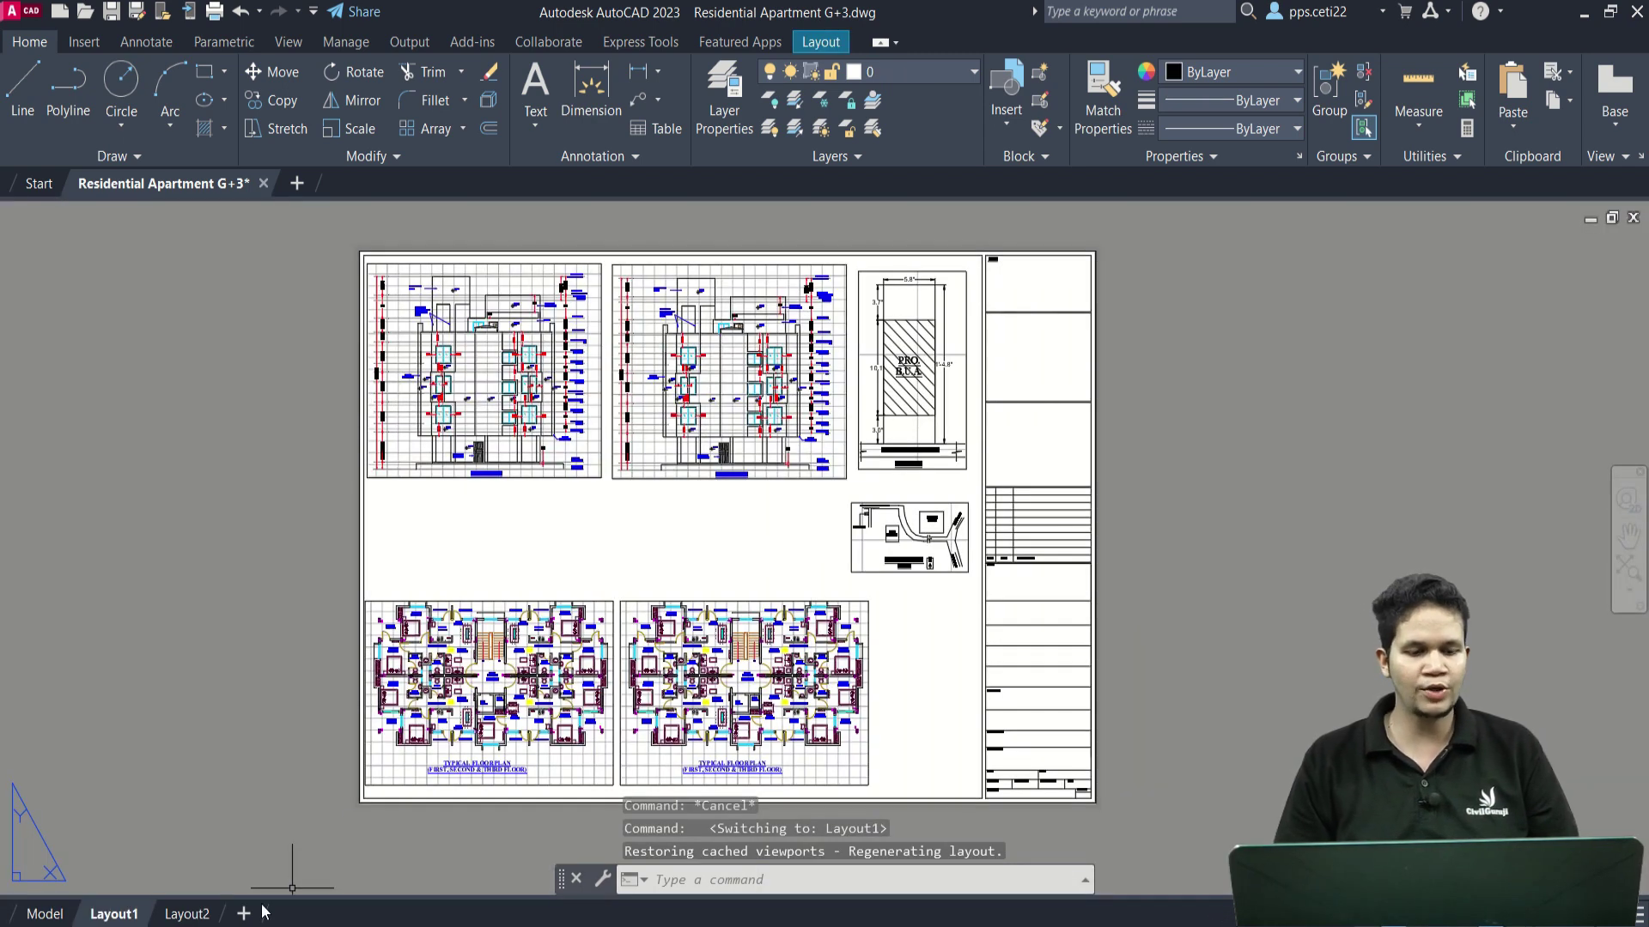
{"action": "left_click", "coordinate": [194, 913]}
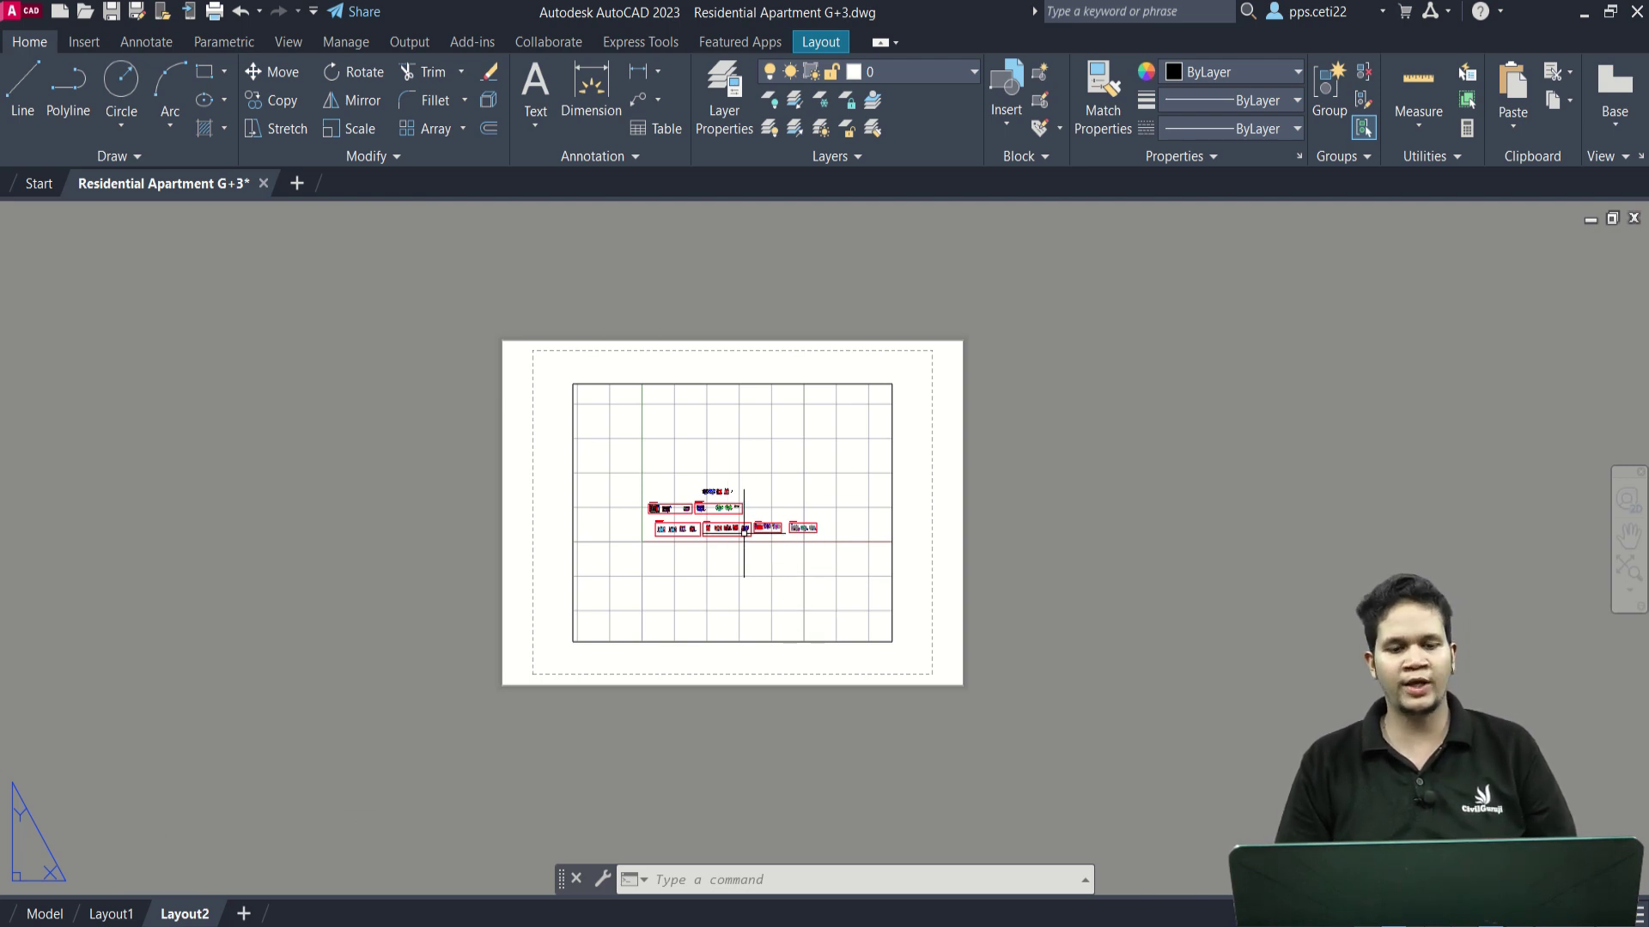
{"action": "scroll", "coordinate": [747, 552], "scroll_direction": "up", "scroll_amount": 3}
{"action": "scroll", "coordinate": [738, 541], "scroll_direction": "up", "scroll_amount": 5}
{"action": "scroll", "coordinate": [728, 533], "scroll_direction": "up", "scroll_amount": 2}
{"action": "scroll", "coordinate": [729, 532], "scroll_direction": "down", "scroll_amount": 4}
{"action": "scroll", "coordinate": [728, 533], "scroll_direction": "down", "scroll_amount": 2}
{"action": "scroll", "coordinate": [849, 490], "scroll_direction": "down", "scroll_amount": 3}
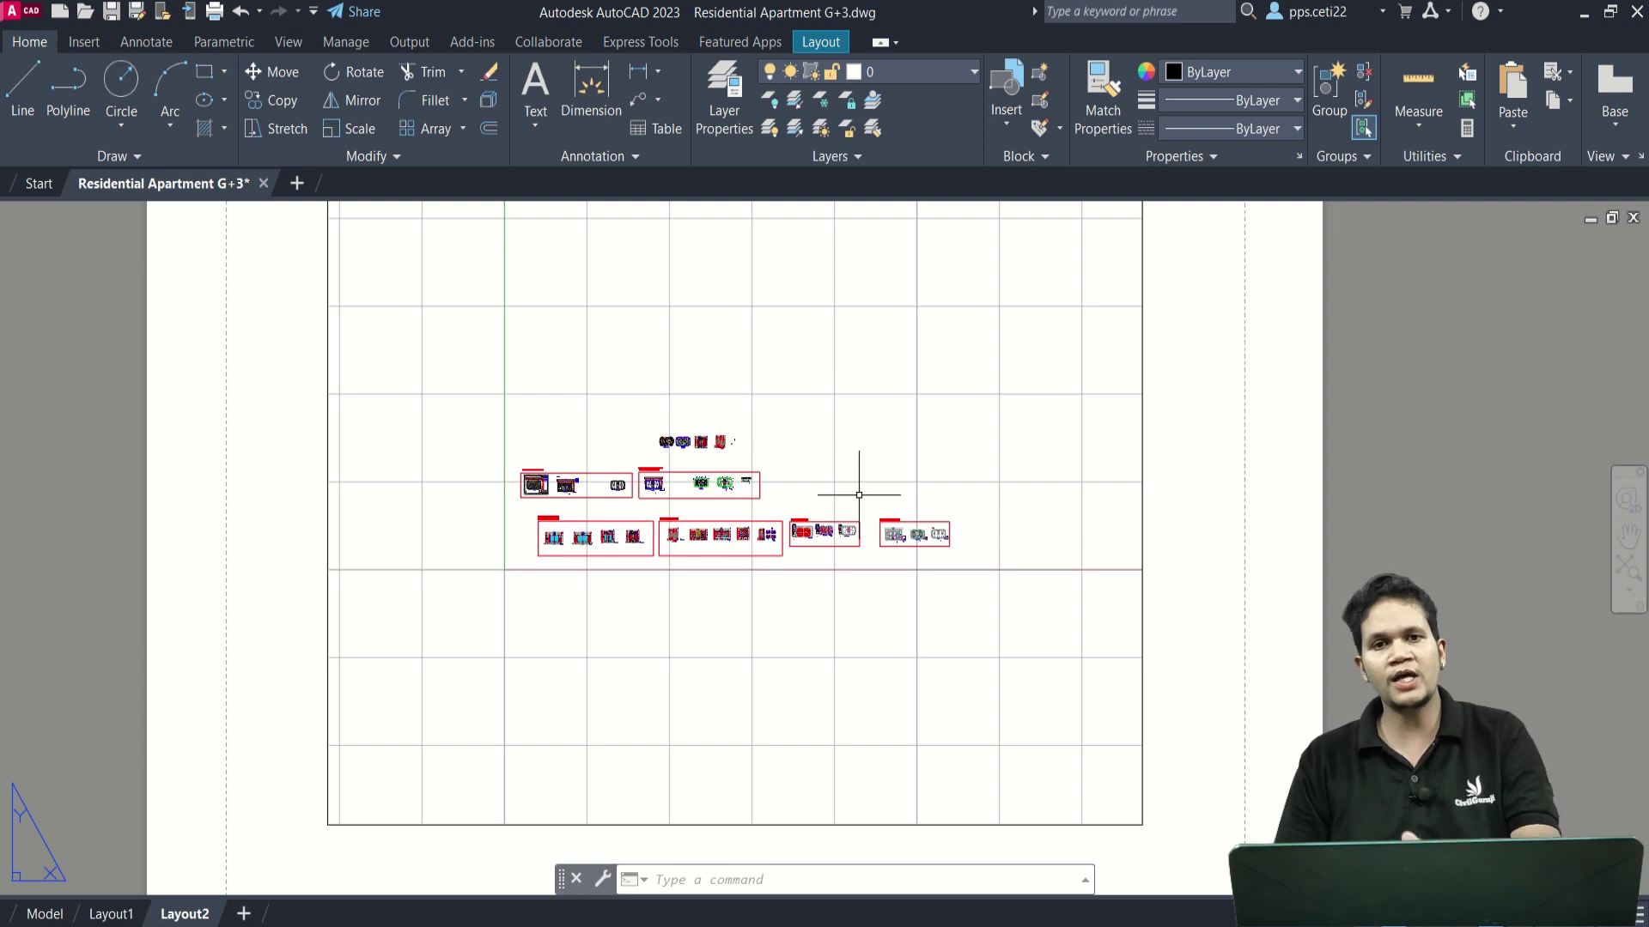
{"action": "scroll", "coordinate": [720, 533], "scroll_direction": "up", "scroll_amount": 8}
{"action": "scroll", "coordinate": [747, 525], "scroll_direction": "up", "scroll_amount": 3}
{"action": "scroll", "coordinate": [790, 517], "scroll_direction": "down", "scroll_amount": 3}
{"action": "scroll", "coordinate": [819, 511], "scroll_direction": "down", "scroll_amount": 6}
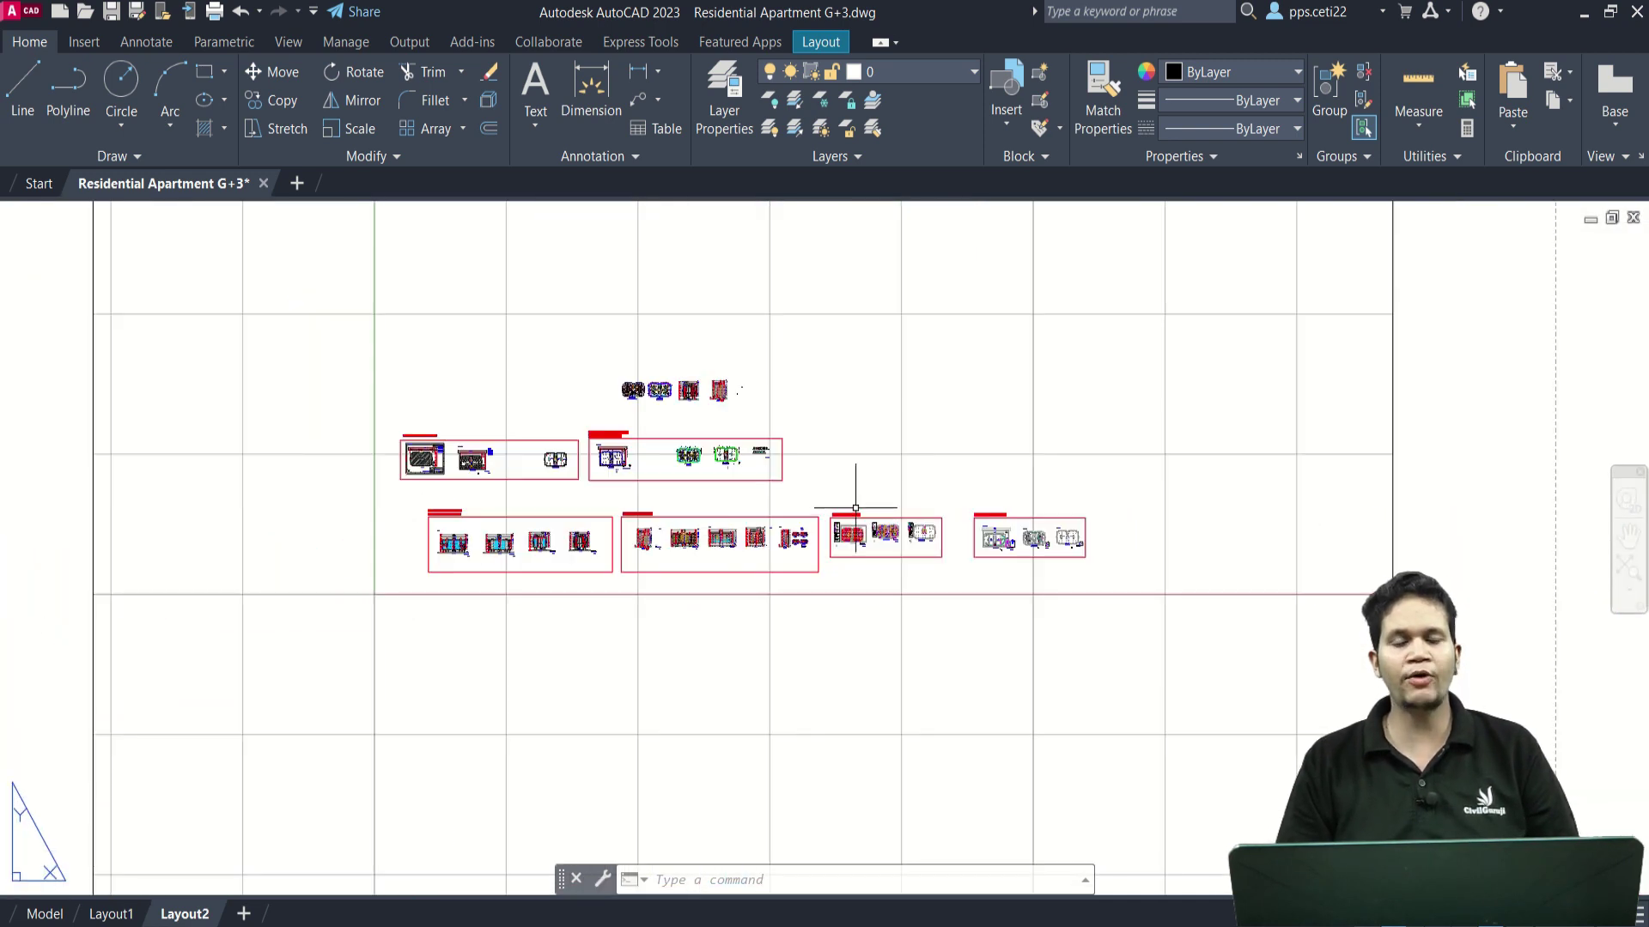
{"action": "scroll", "coordinate": [626, 378], "scroll_direction": "up", "scroll_amount": 5}
{"action": "scroll", "coordinate": [631, 412], "scroll_direction": "up", "scroll_amount": 3}
{"action": "scroll", "coordinate": [637, 515], "scroll_direction": "up", "scroll_amount": 3}
{"action": "scroll", "coordinate": [637, 516], "scroll_direction": "down", "scroll_amount": 4}
{"action": "scroll", "coordinate": [840, 409], "scroll_direction": "down", "scroll_amount": 4}
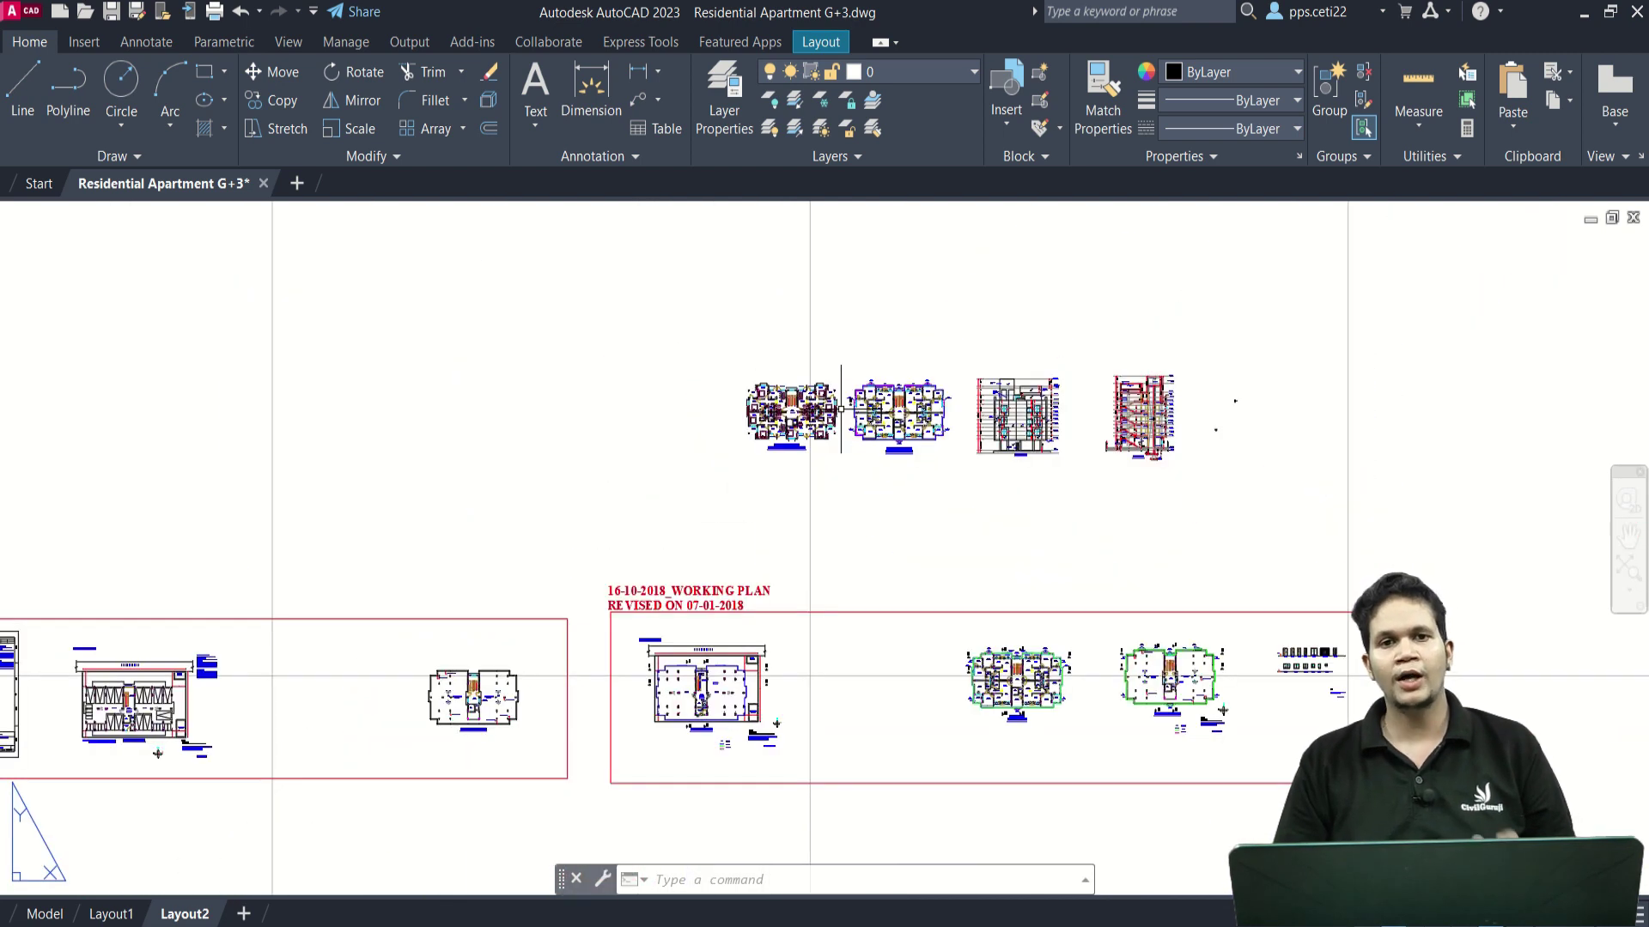
{"action": "scroll", "coordinate": [841, 409], "scroll_direction": "down", "scroll_amount": 3}
{"action": "scroll", "coordinate": [841, 409], "scroll_direction": "down", "scroll_amount": 2}
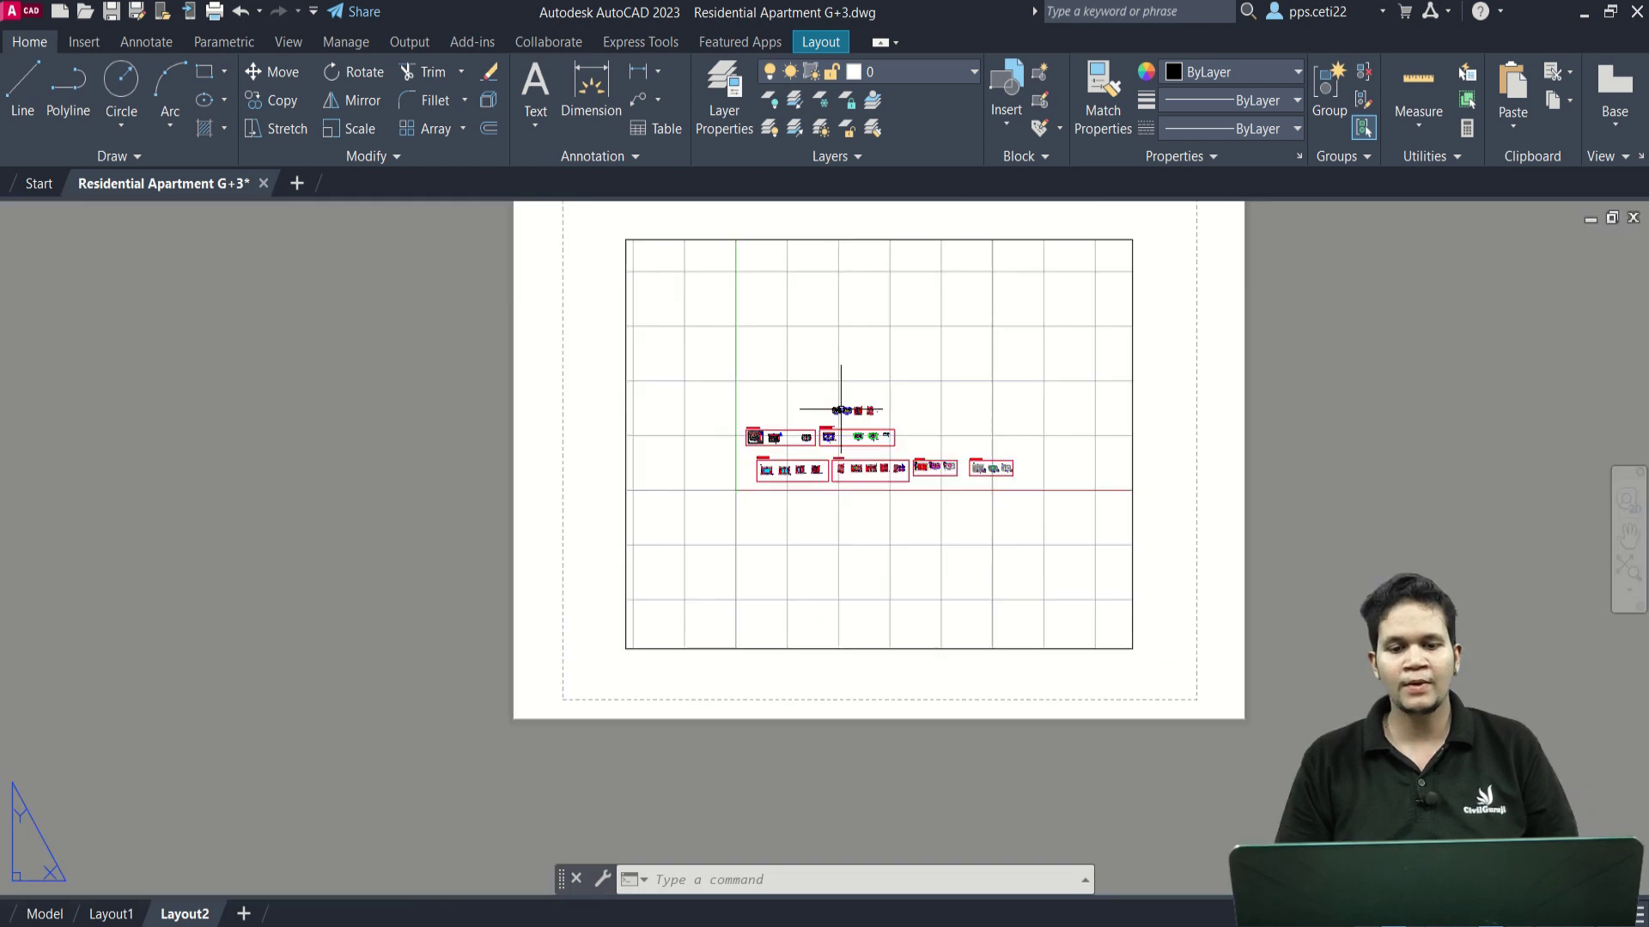
{"action": "middle_click_drag", "start_coordinate": [926, 416], "coordinate": [872, 440]}
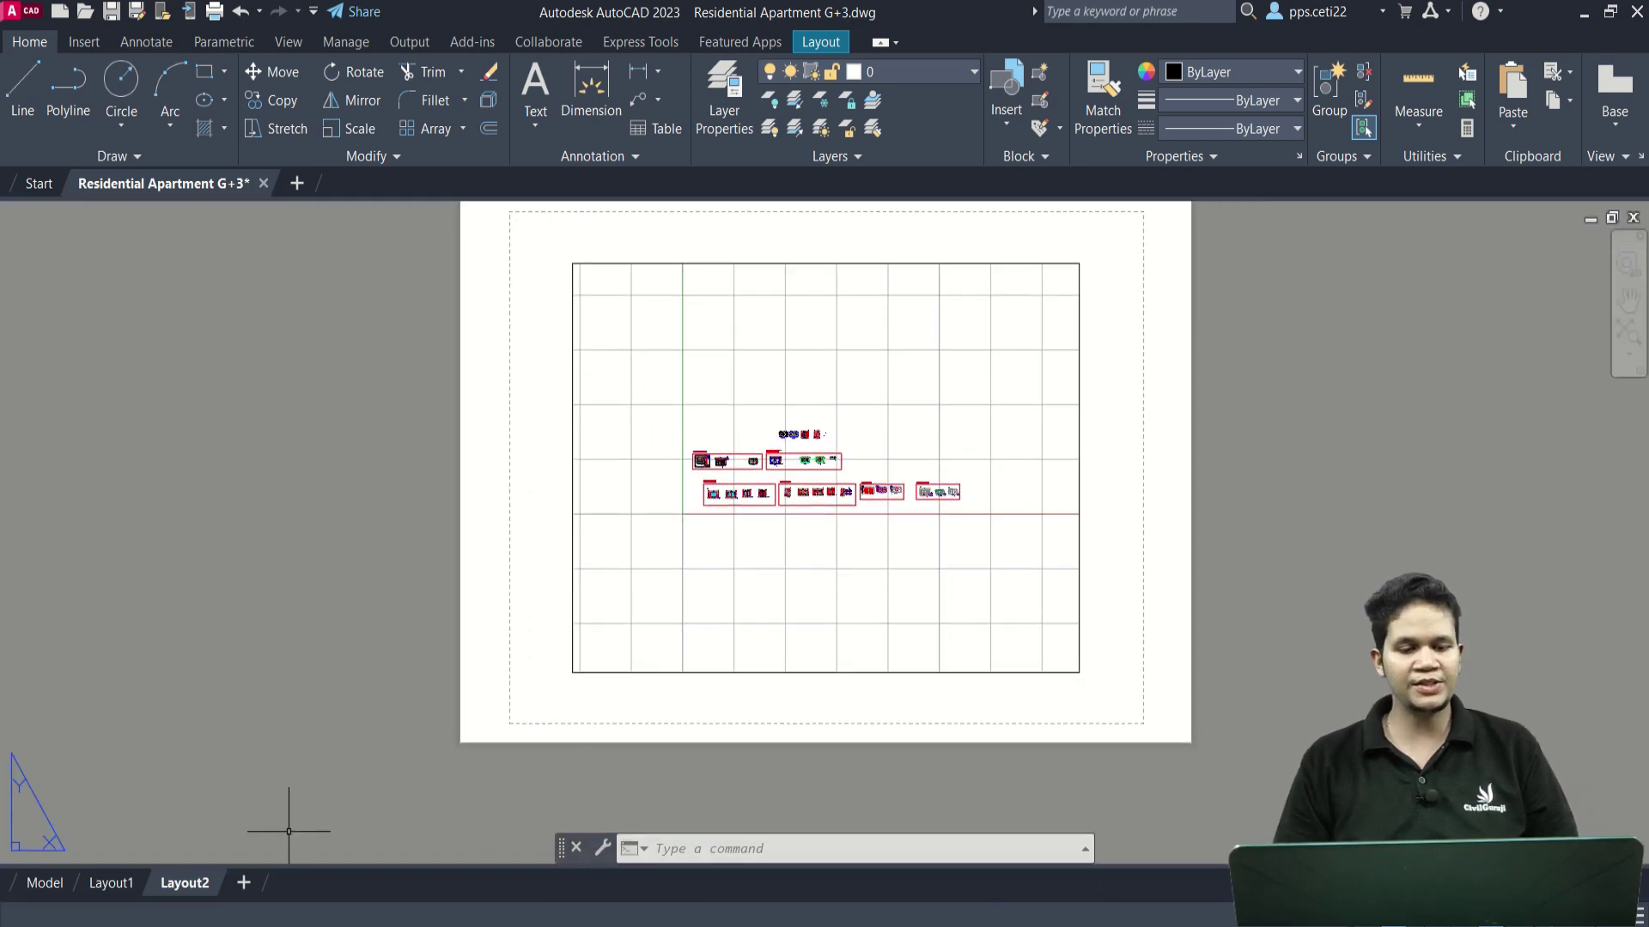
{"action": "scroll", "coordinate": [605, 642], "scroll_direction": "down", "scroll_amount": 2}
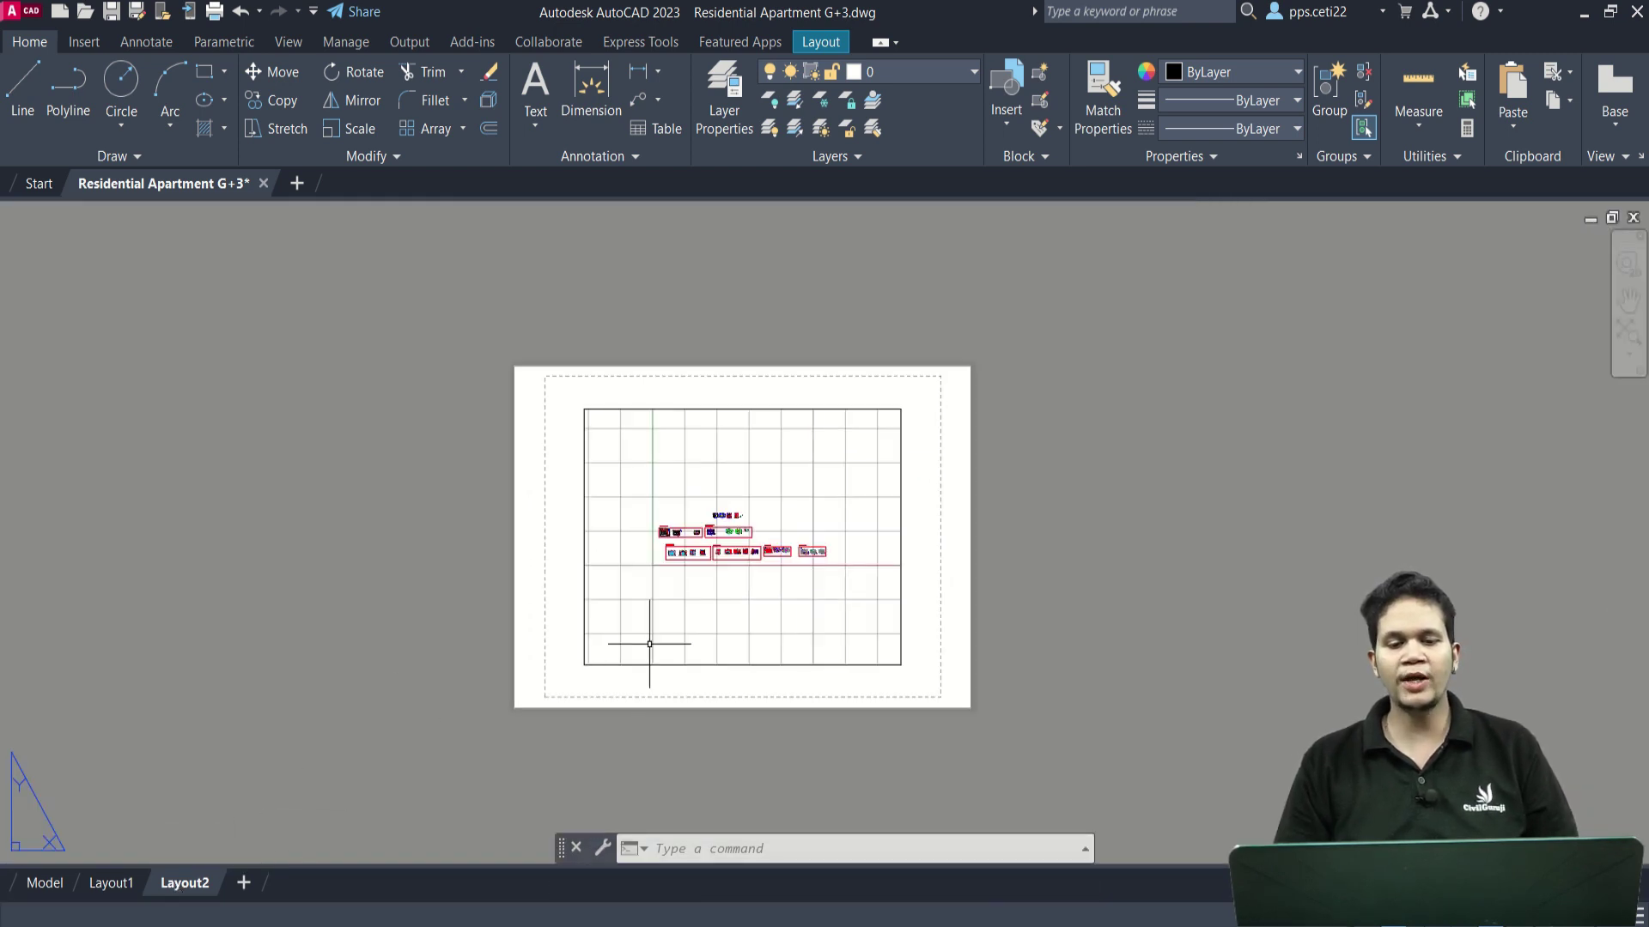
Crossing-select the default viewport border on Layout2 and delete it.
{"action": "left_click", "coordinate": [917, 512]}
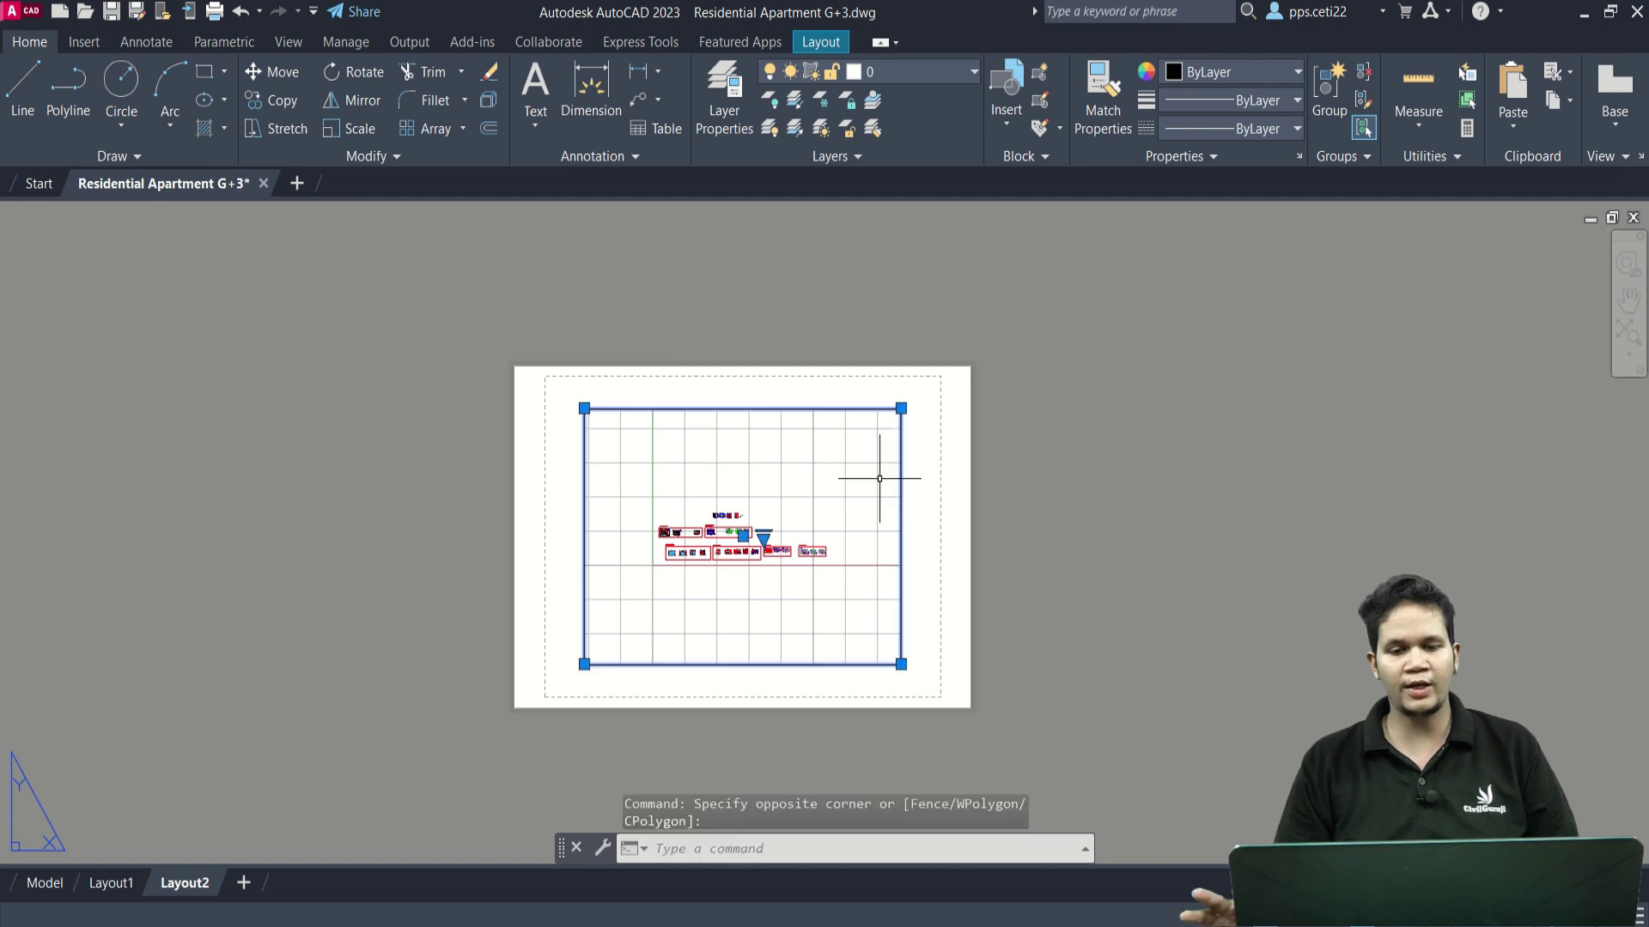
{"action": "key", "text": "Escape"}
{"action": "key", "text": "Escape"}
{"action": "left_click", "coordinate": [1108, 497]}
{"action": "left_click", "coordinate": [945, 434]}
{"action": "scroll", "coordinate": [940, 471], "scroll_direction": "up", "scroll_amount": 2}
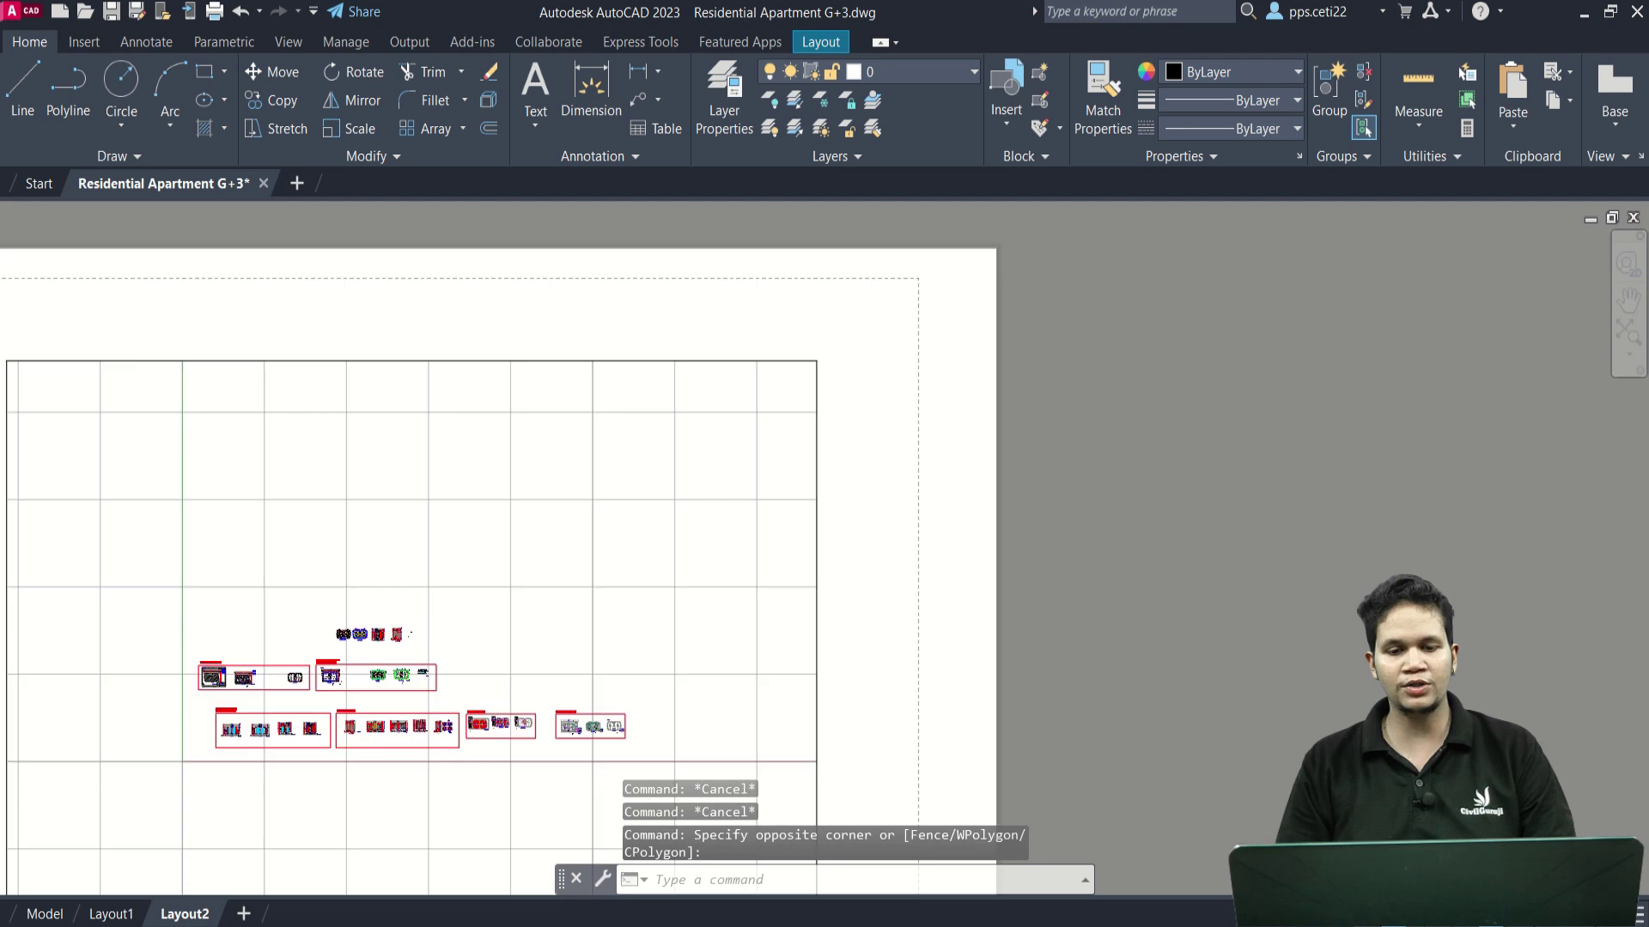
{"action": "scroll", "coordinate": [912, 406], "scroll_direction": "up", "scroll_amount": 1}
{"action": "scroll", "coordinate": [910, 481], "scroll_direction": "down", "scroll_amount": 2}
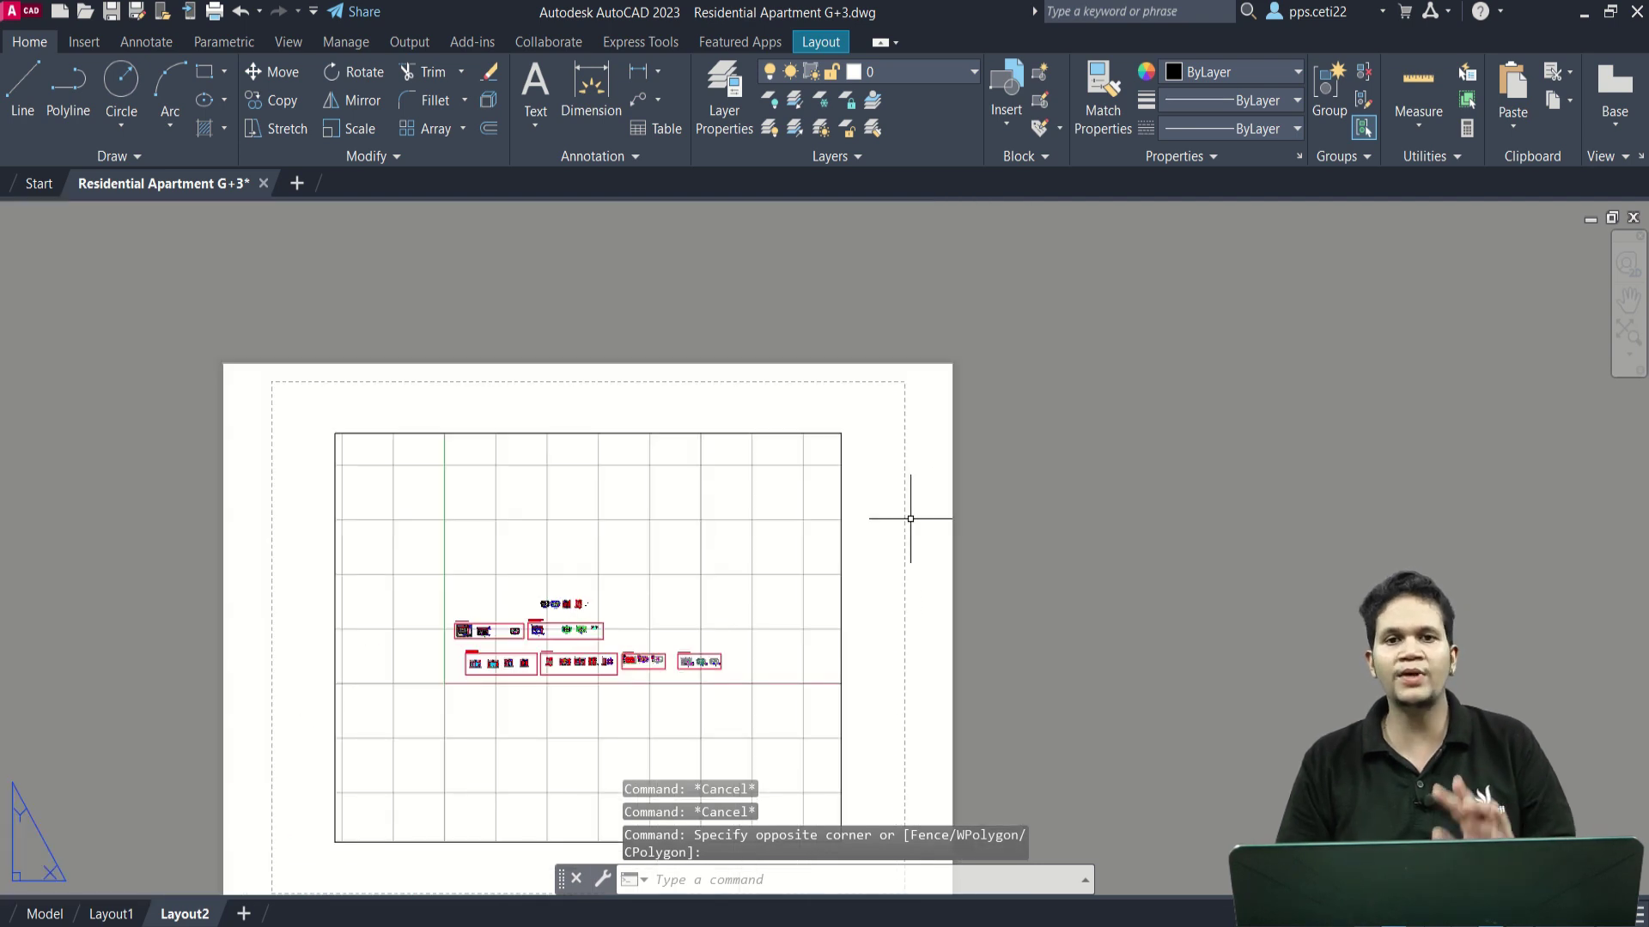
{"action": "scroll", "coordinate": [857, 538], "scroll_direction": "down", "scroll_amount": 3}
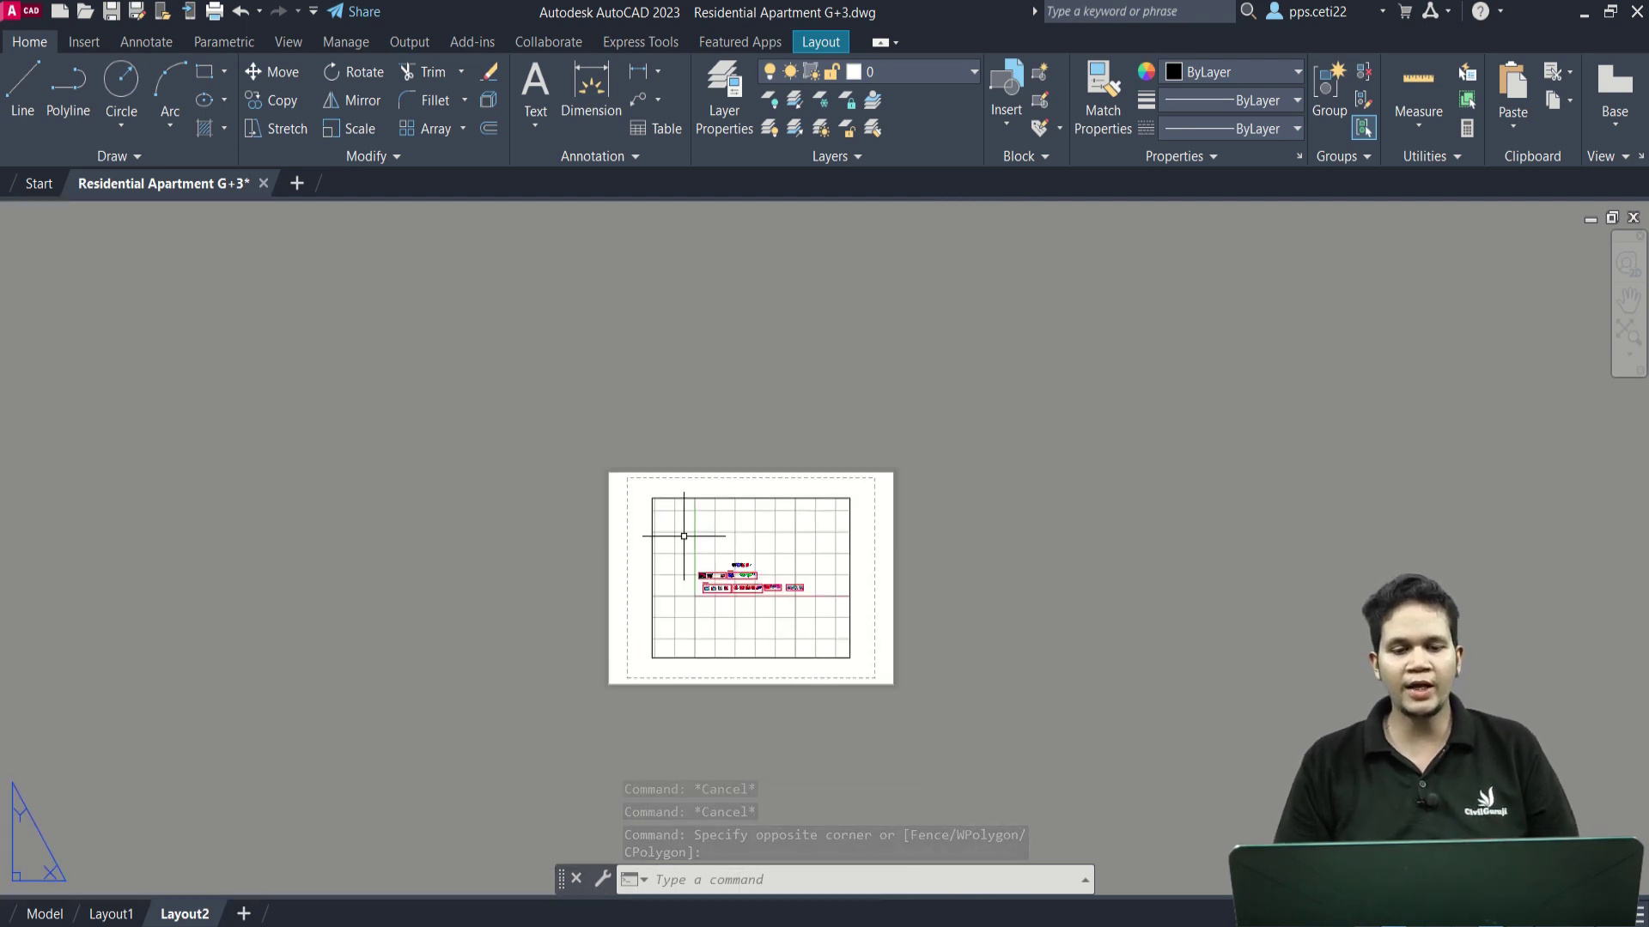
{"action": "scroll", "coordinate": [670, 534], "scroll_direction": "up", "scroll_amount": 1}
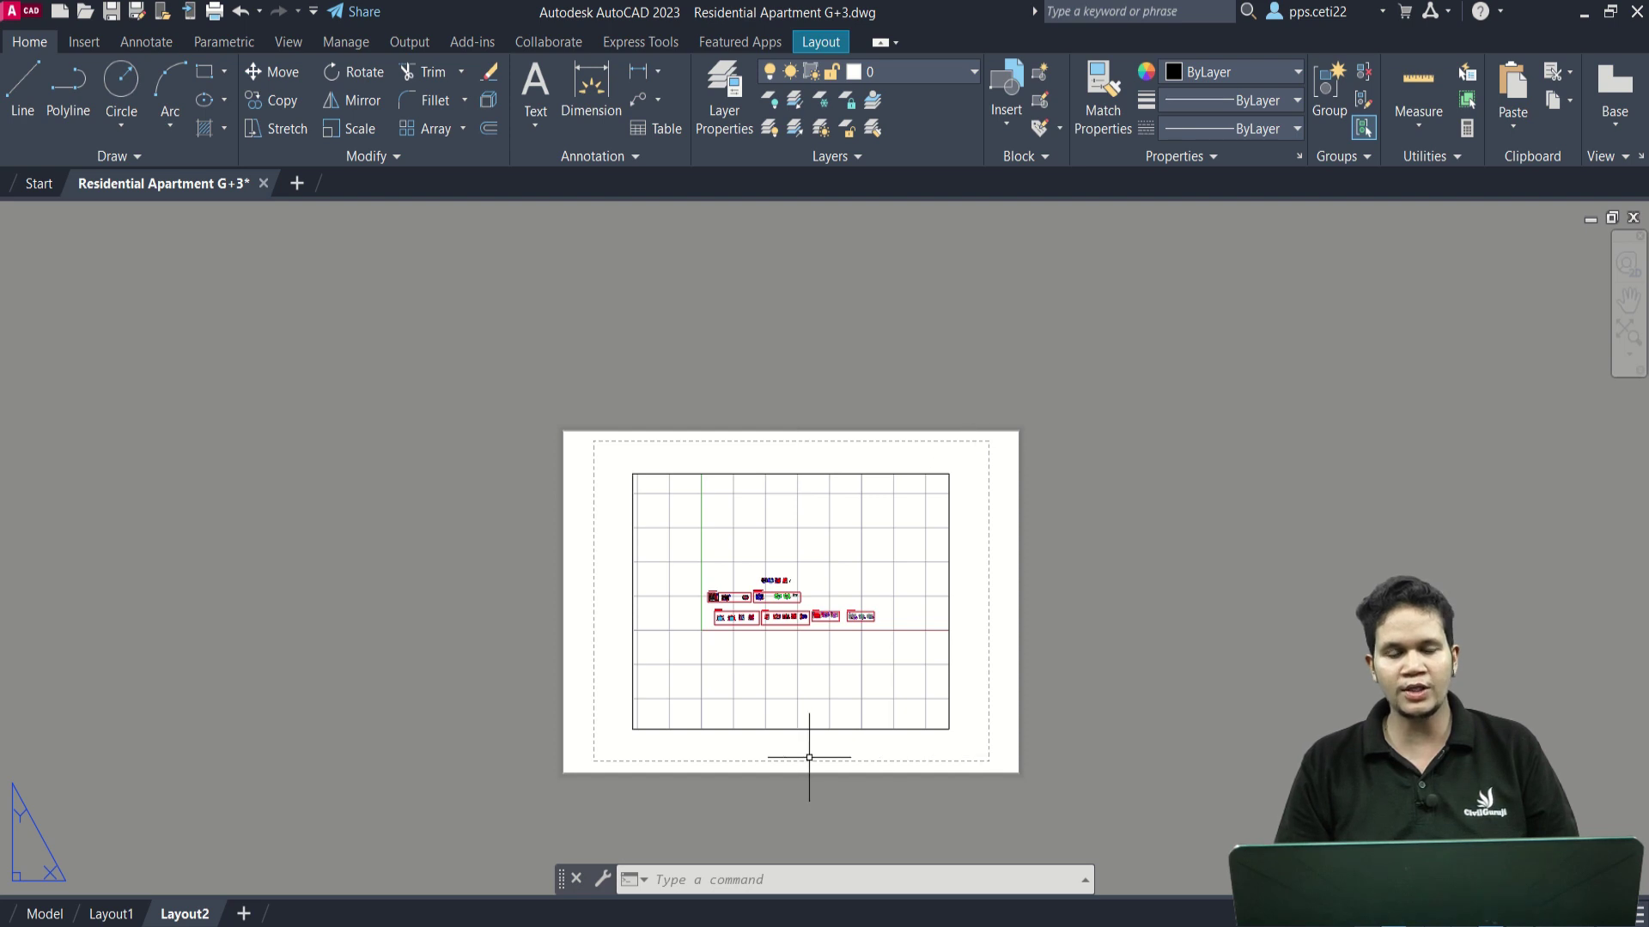
{"action": "left_click", "coordinate": [981, 552]}
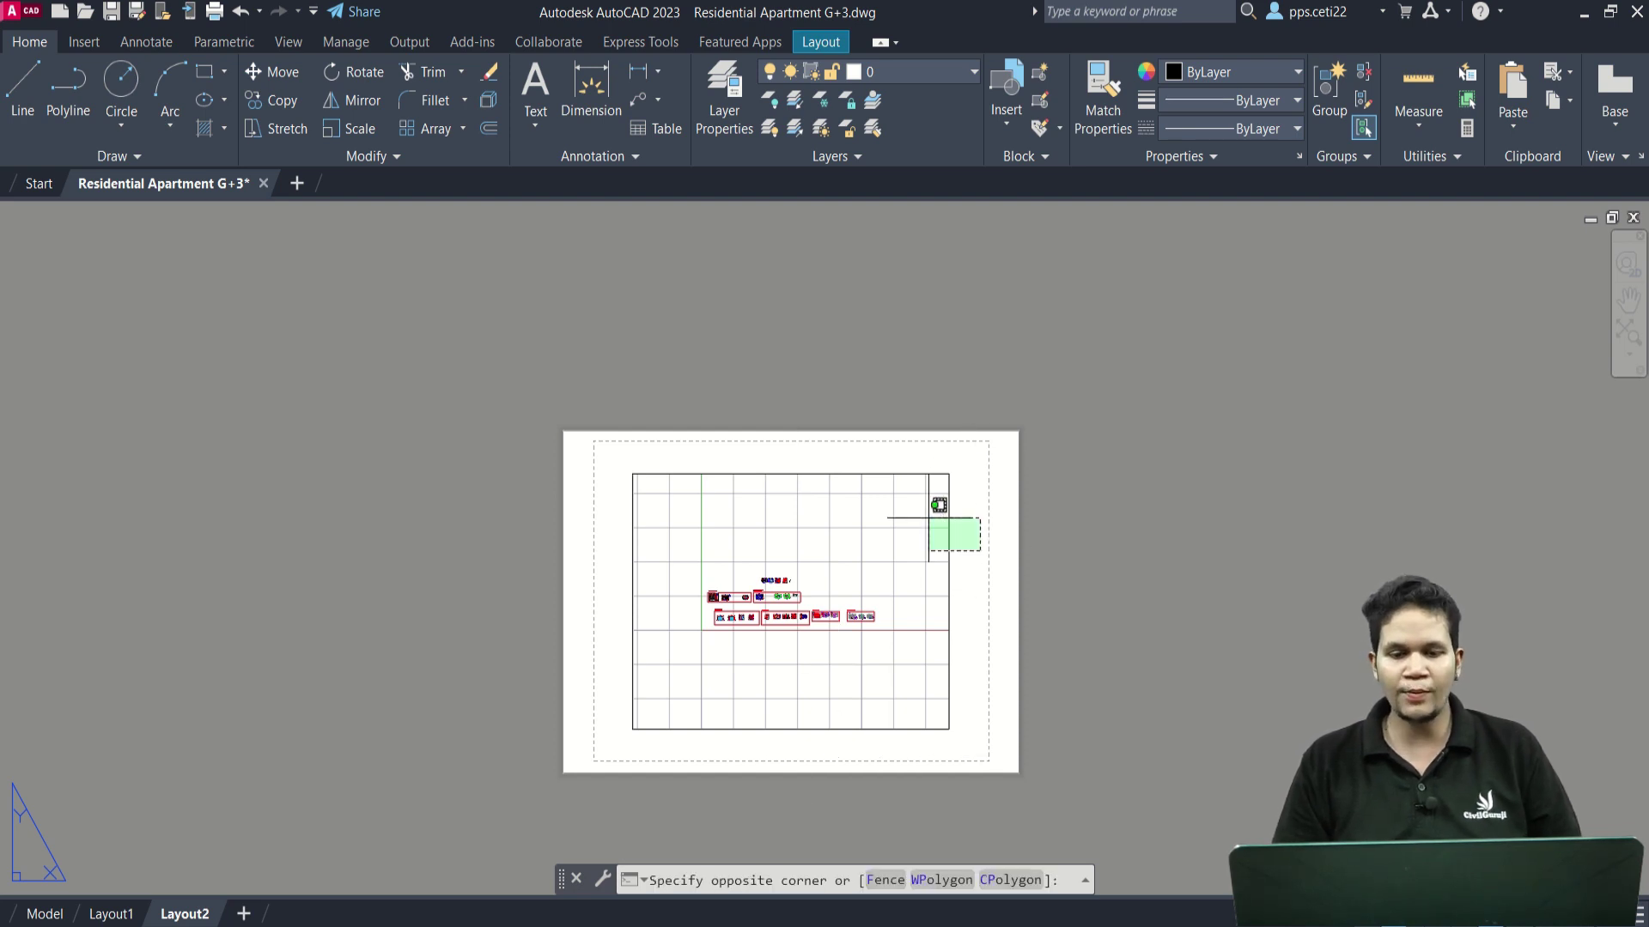
{"action": "left_click", "coordinate": [931, 515]}
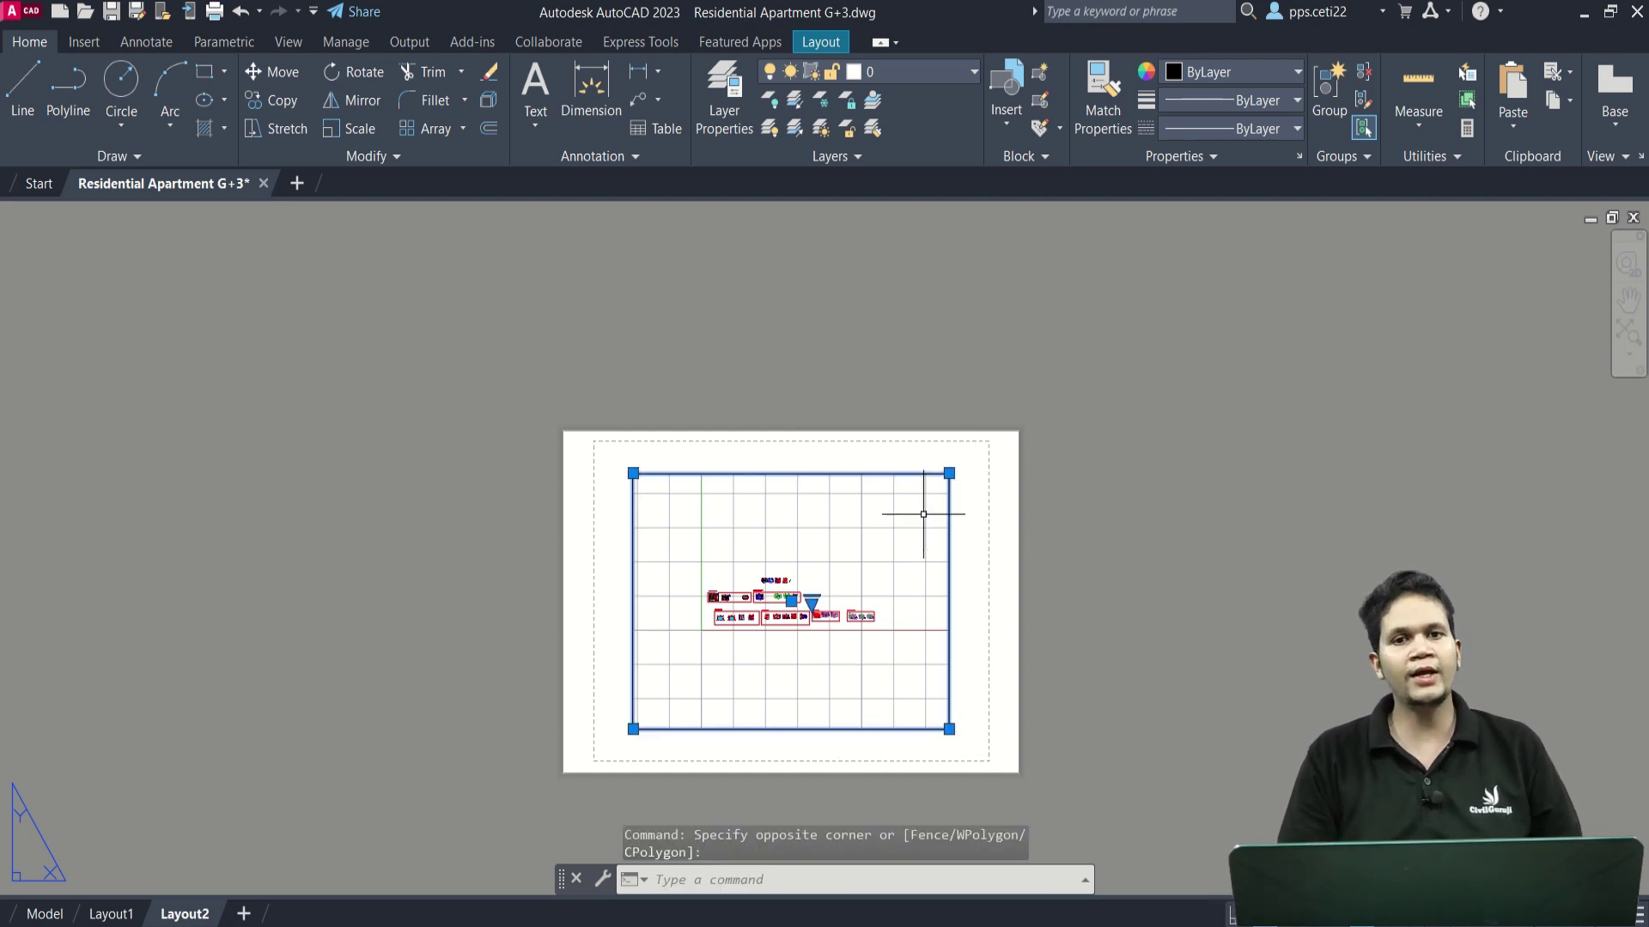
{"action": "key", "text": "Delete"}
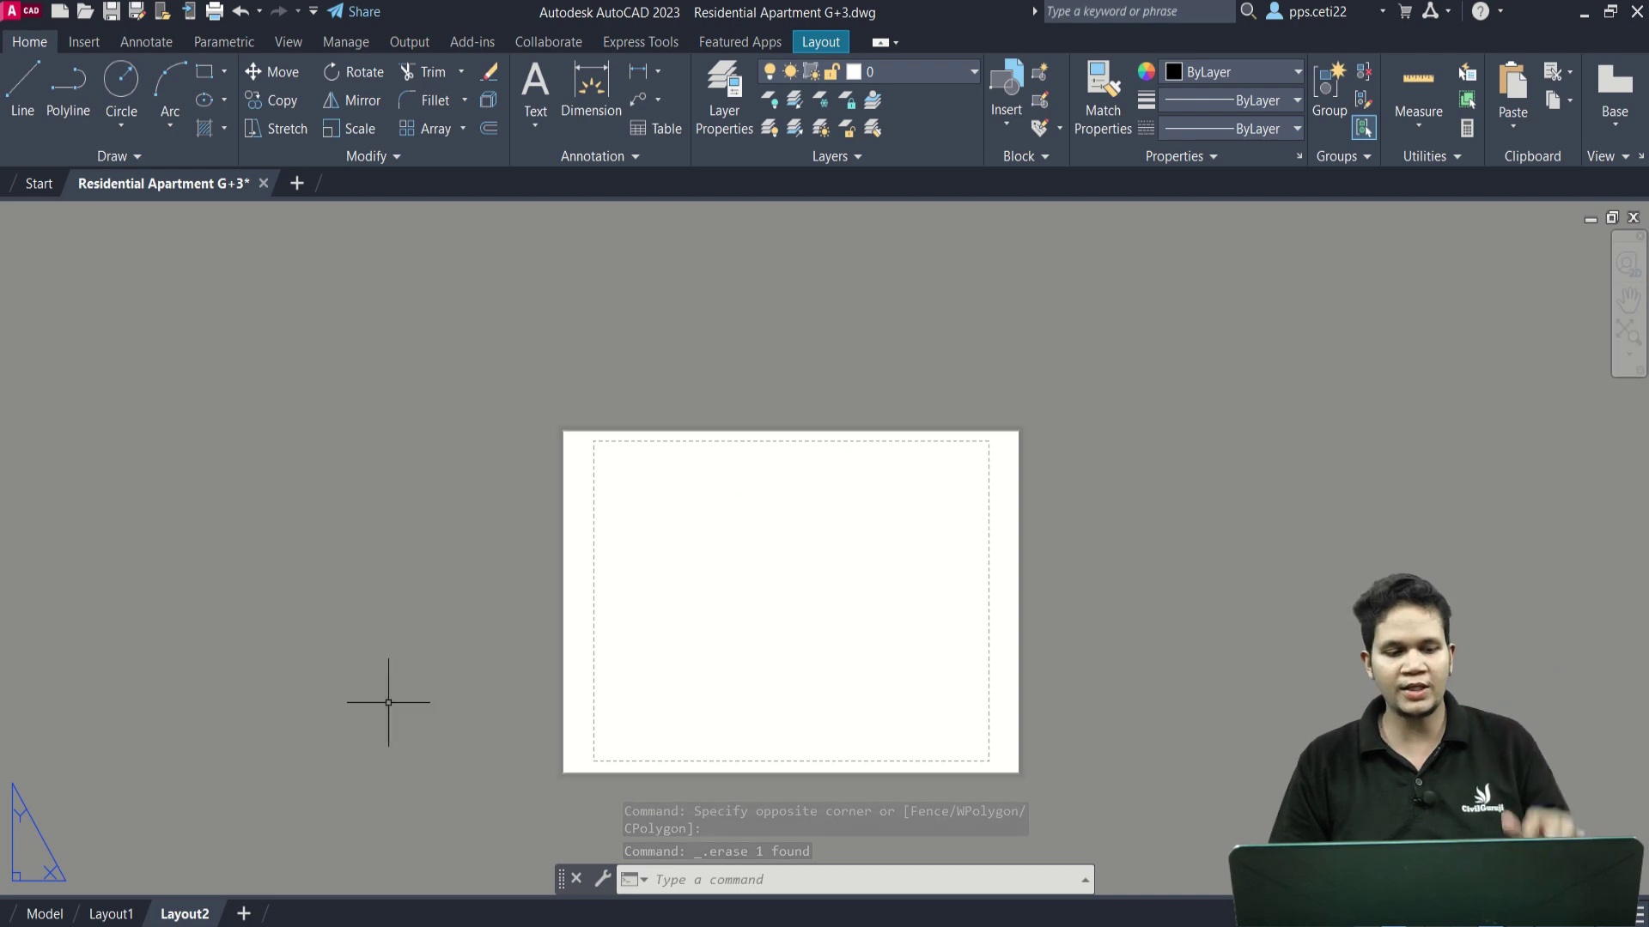
Paste the copied title block onto Layout2 at a picked point and zoom to fit it.
{"action": "left_click", "coordinate": [44, 914]}
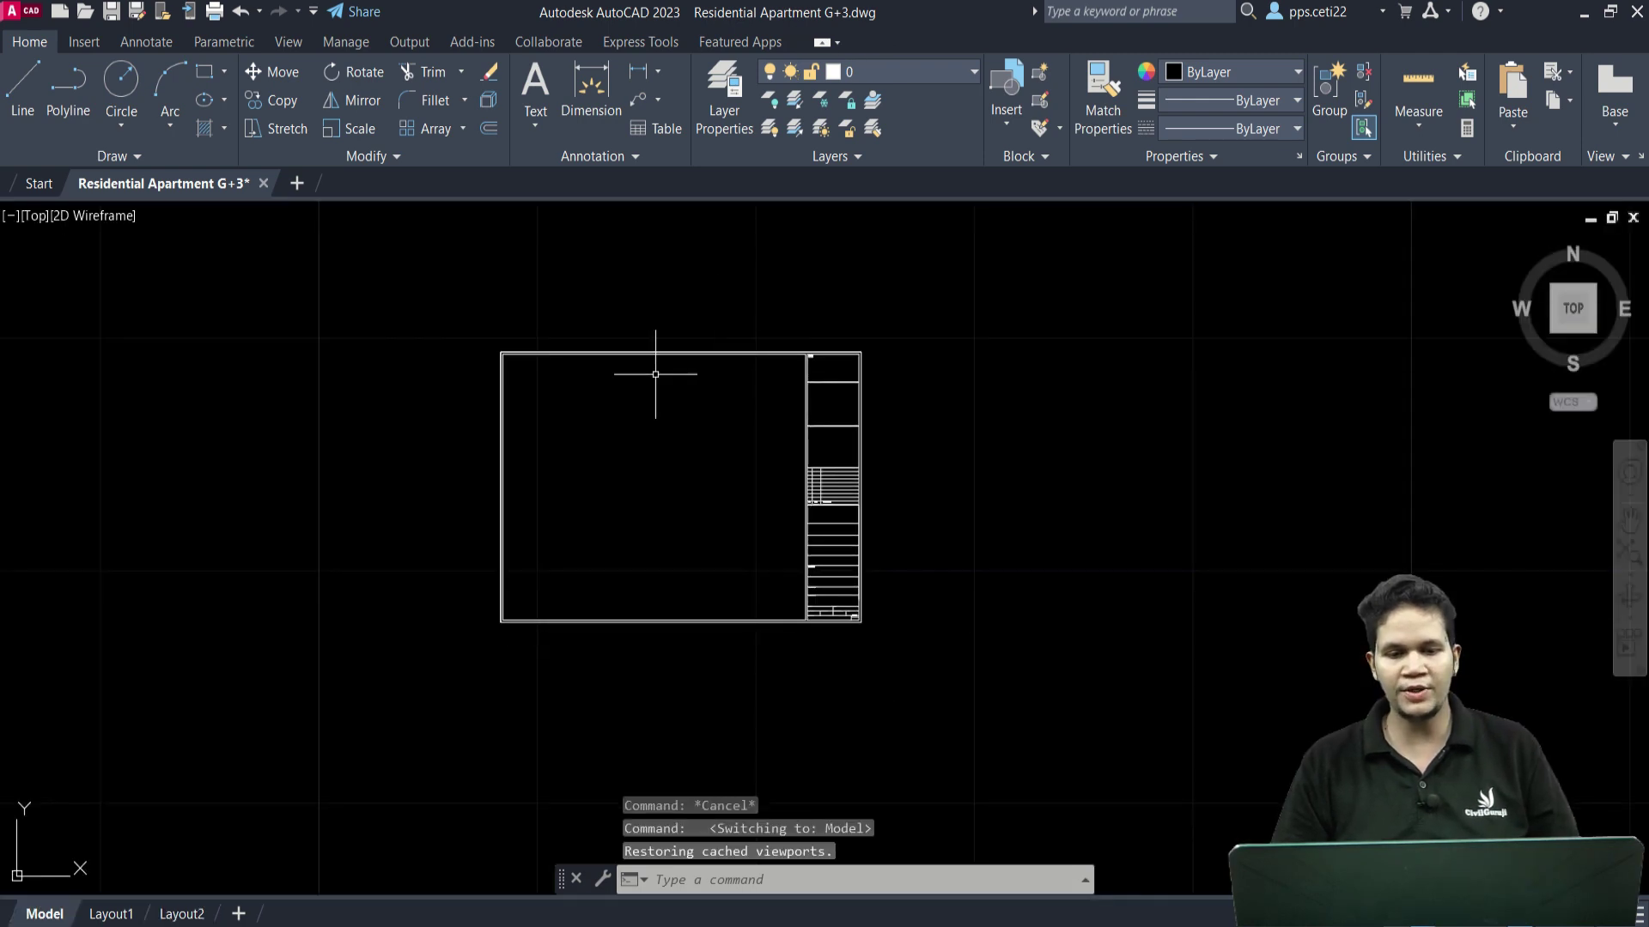
{"action": "left_click", "coordinate": [193, 912]}
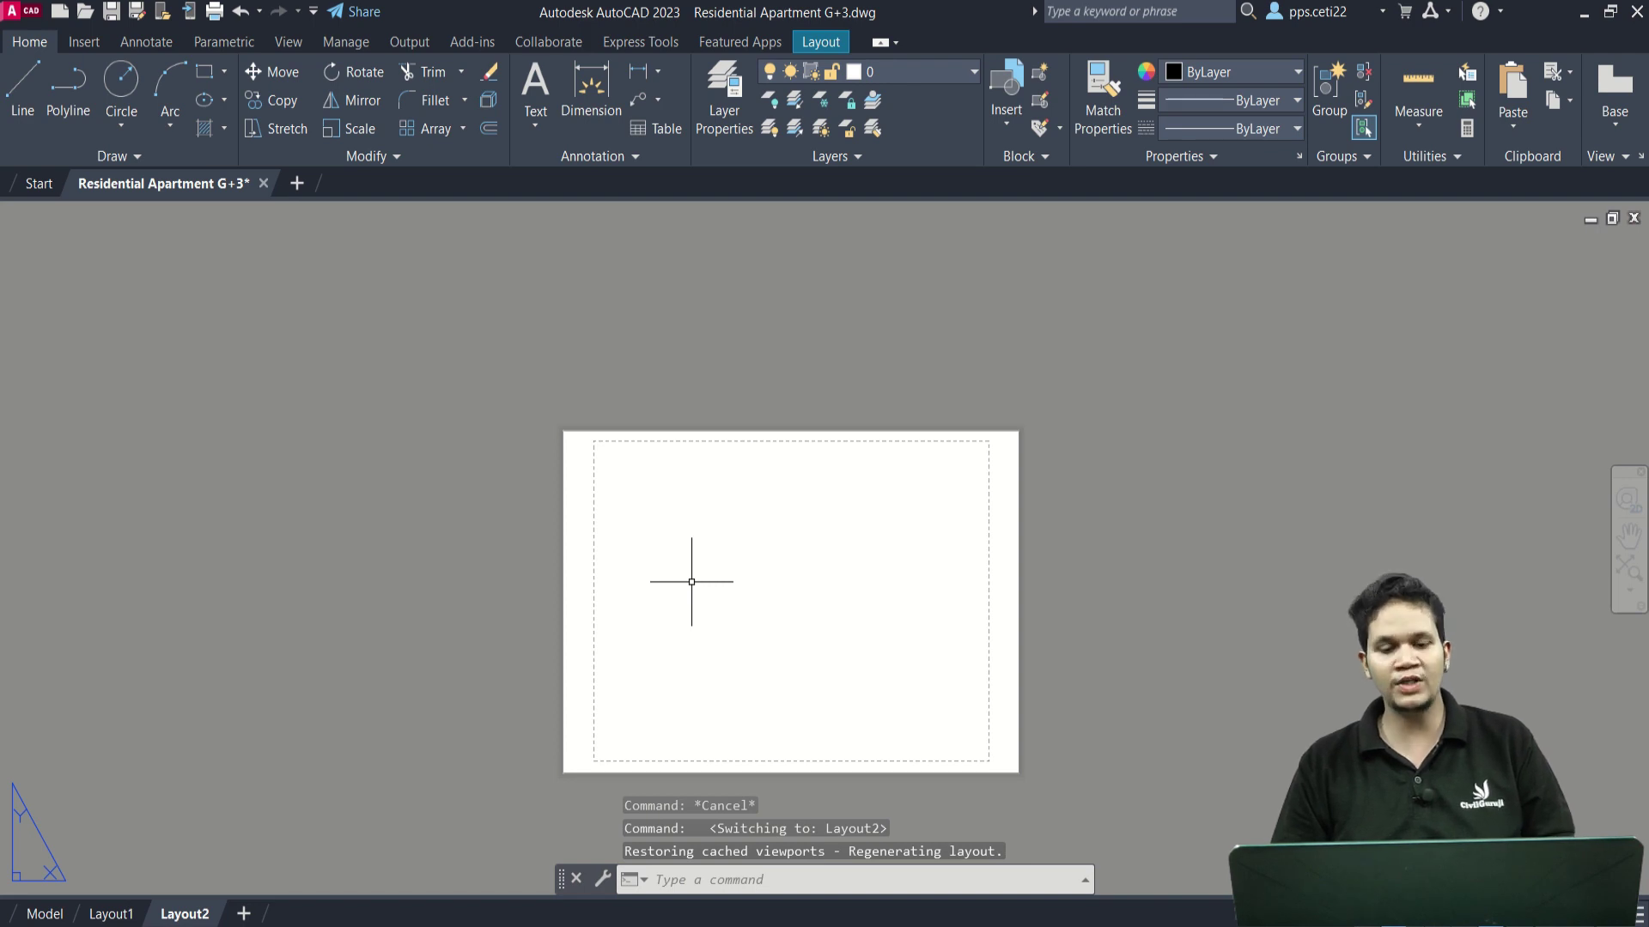
{"action": "key", "text": "ctrl+v"}
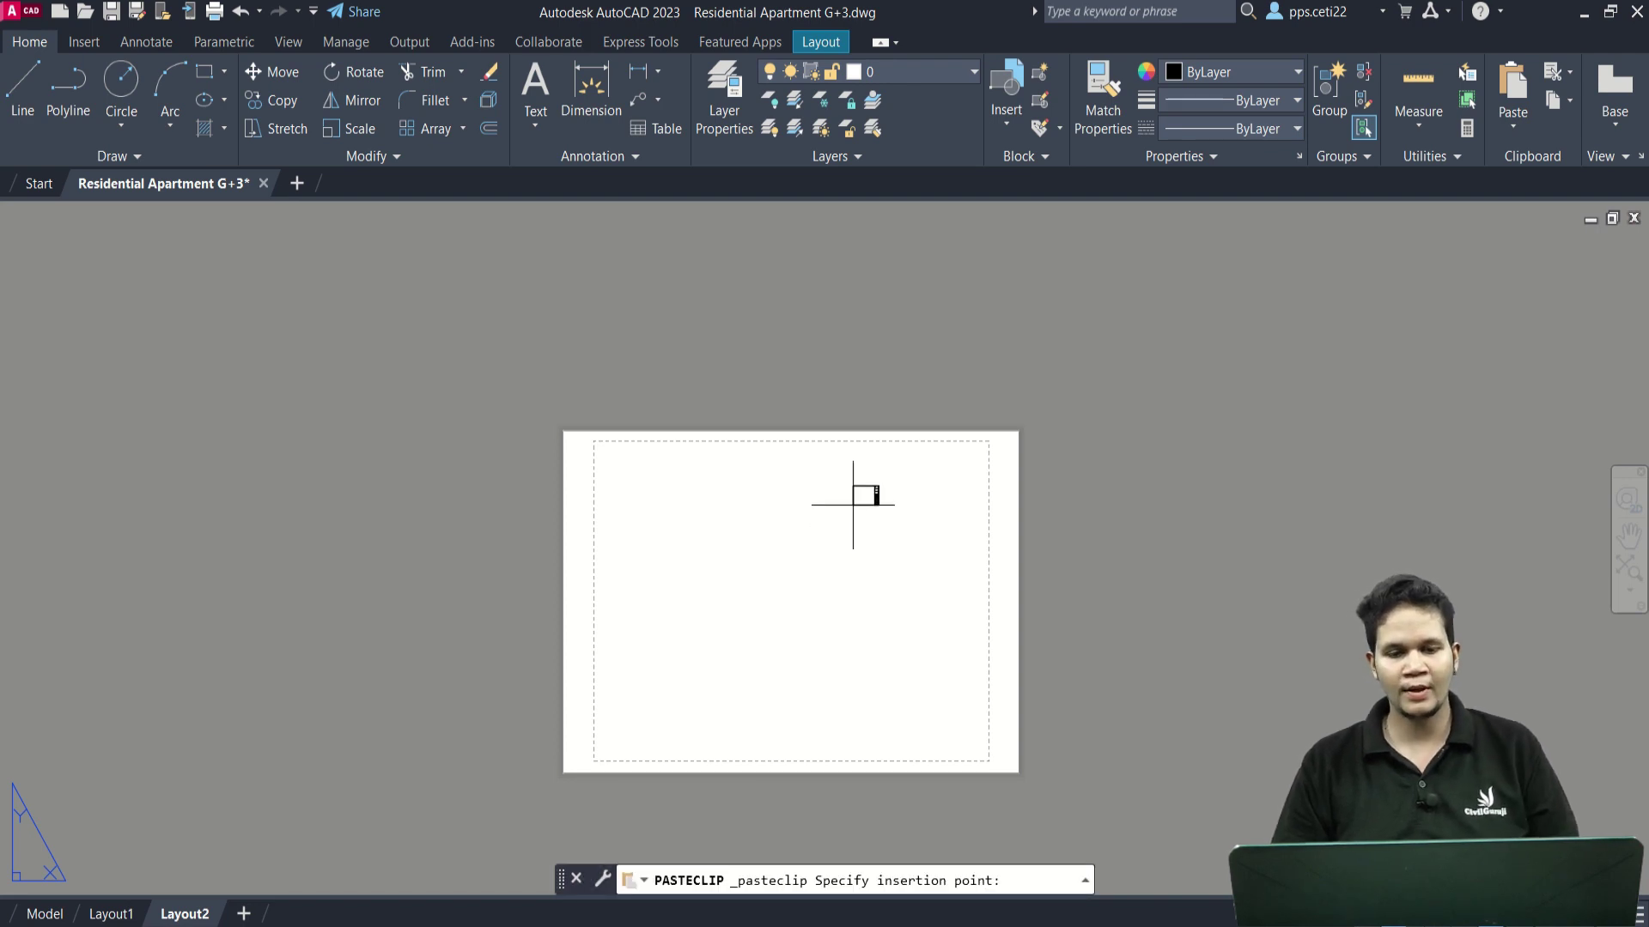
{"action": "left_click", "coordinate": [780, 565]}
{"action": "middle_click", "coordinate": [781, 565]}
{"action": "middle_click", "coordinate": [781, 565]}
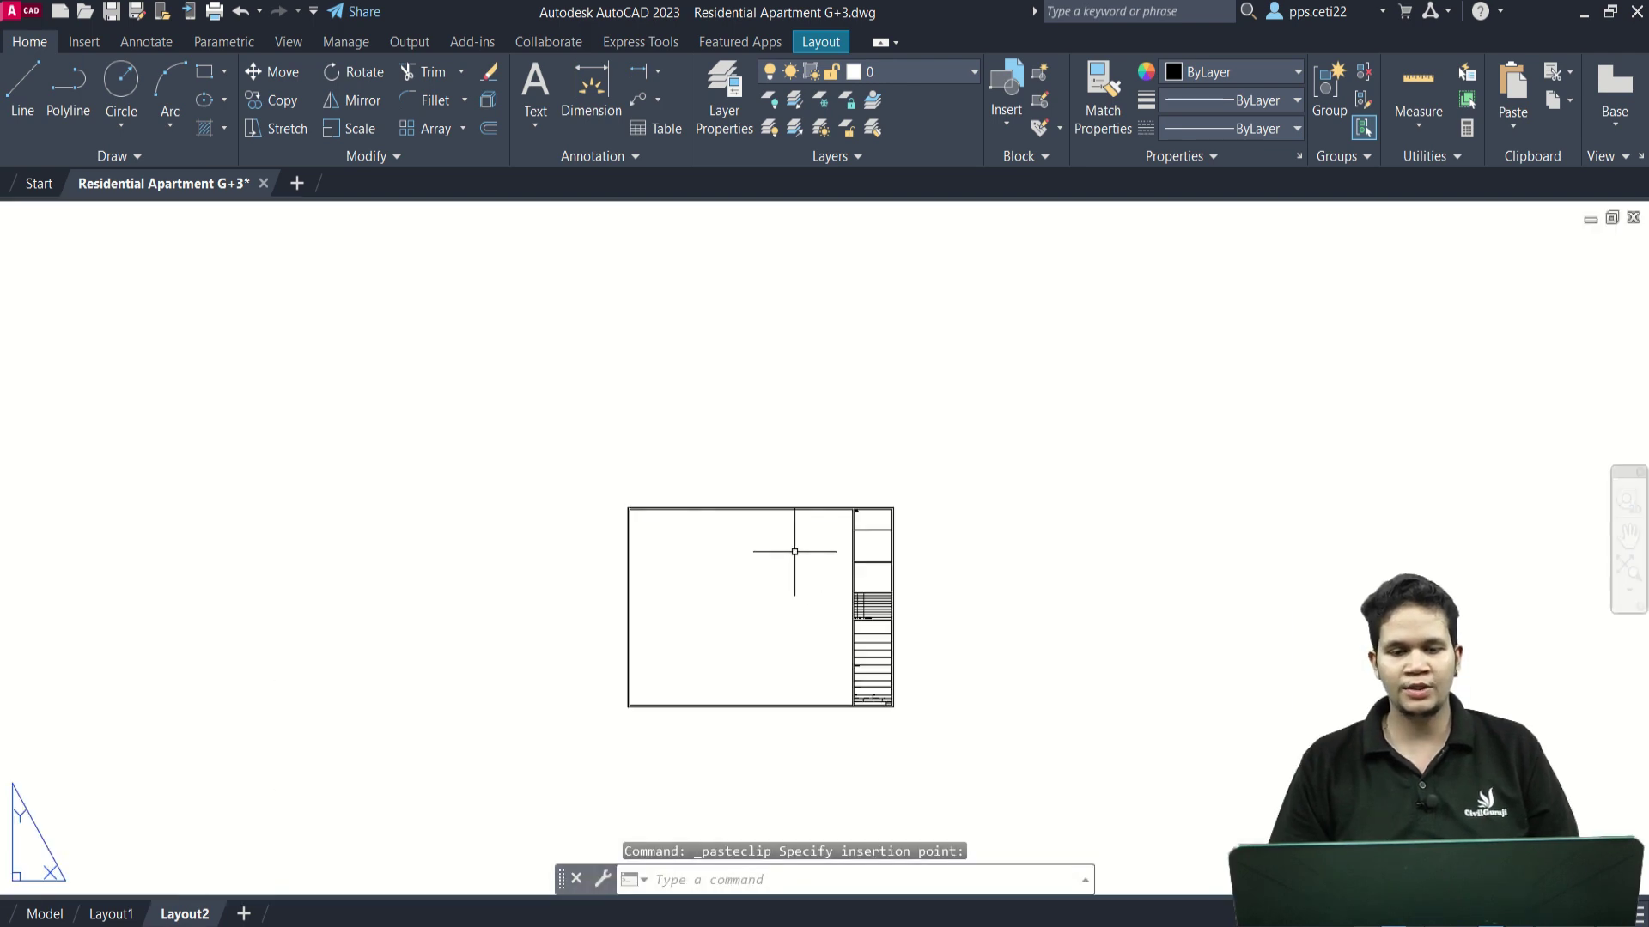
{"action": "scroll", "coordinate": [819, 519], "scroll_direction": "down", "scroll_amount": 4}
{"action": "scroll", "coordinate": [836, 469], "scroll_direction": "down", "scroll_amount": 2}
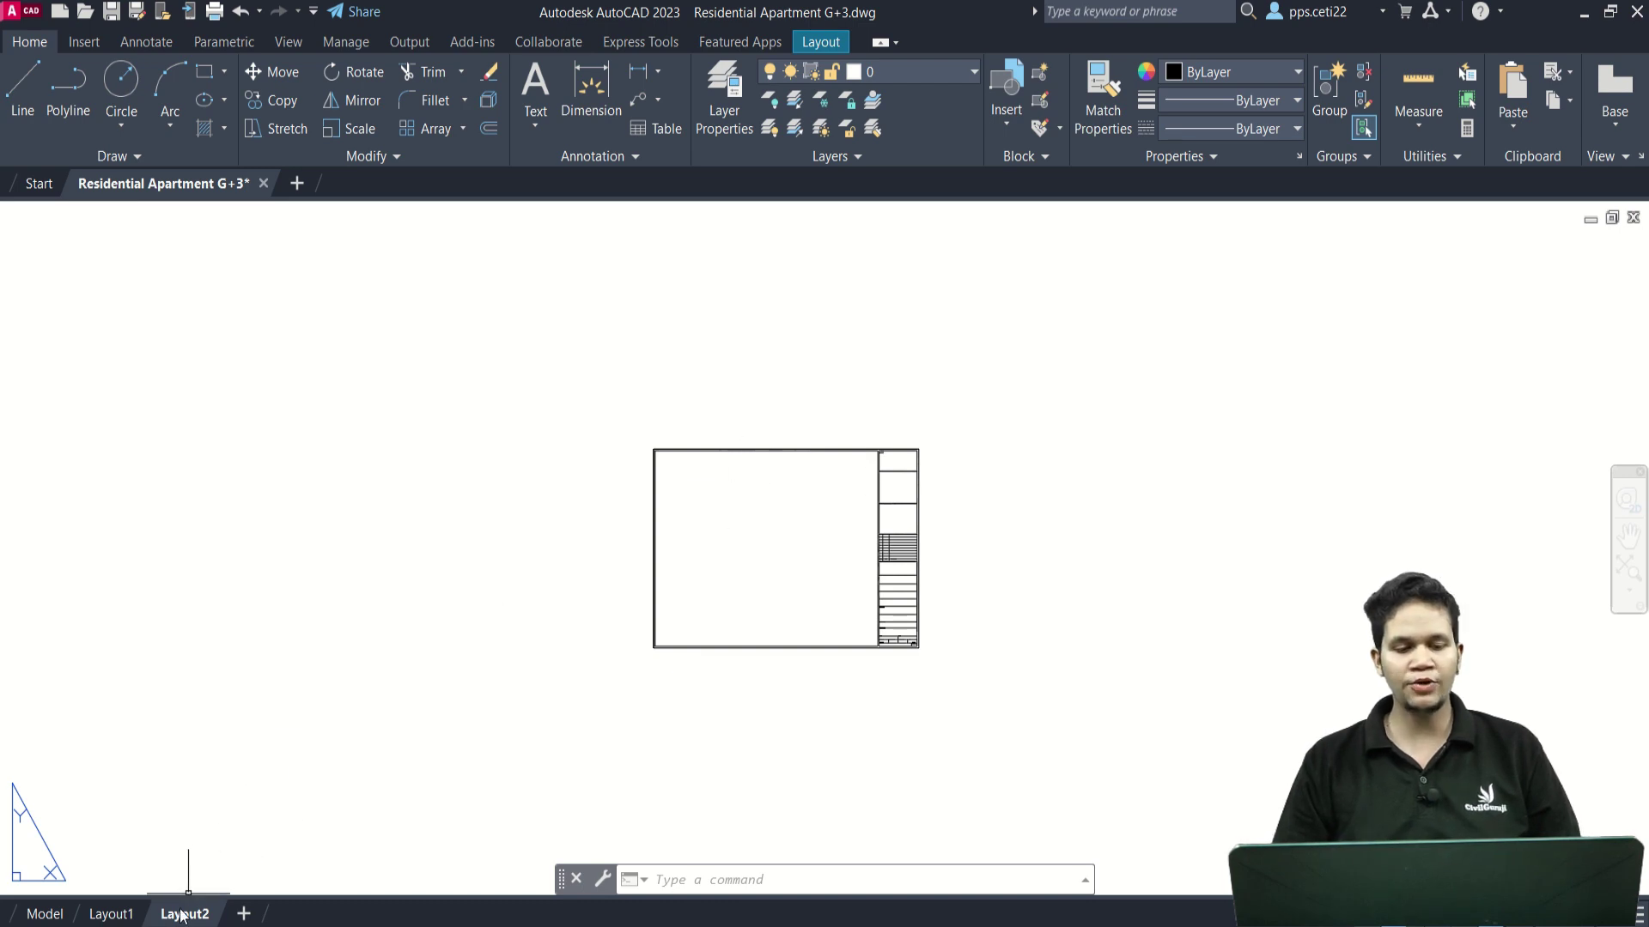
{"action": "scroll", "coordinate": [662, 505], "scroll_direction": "down", "scroll_amount": 4}
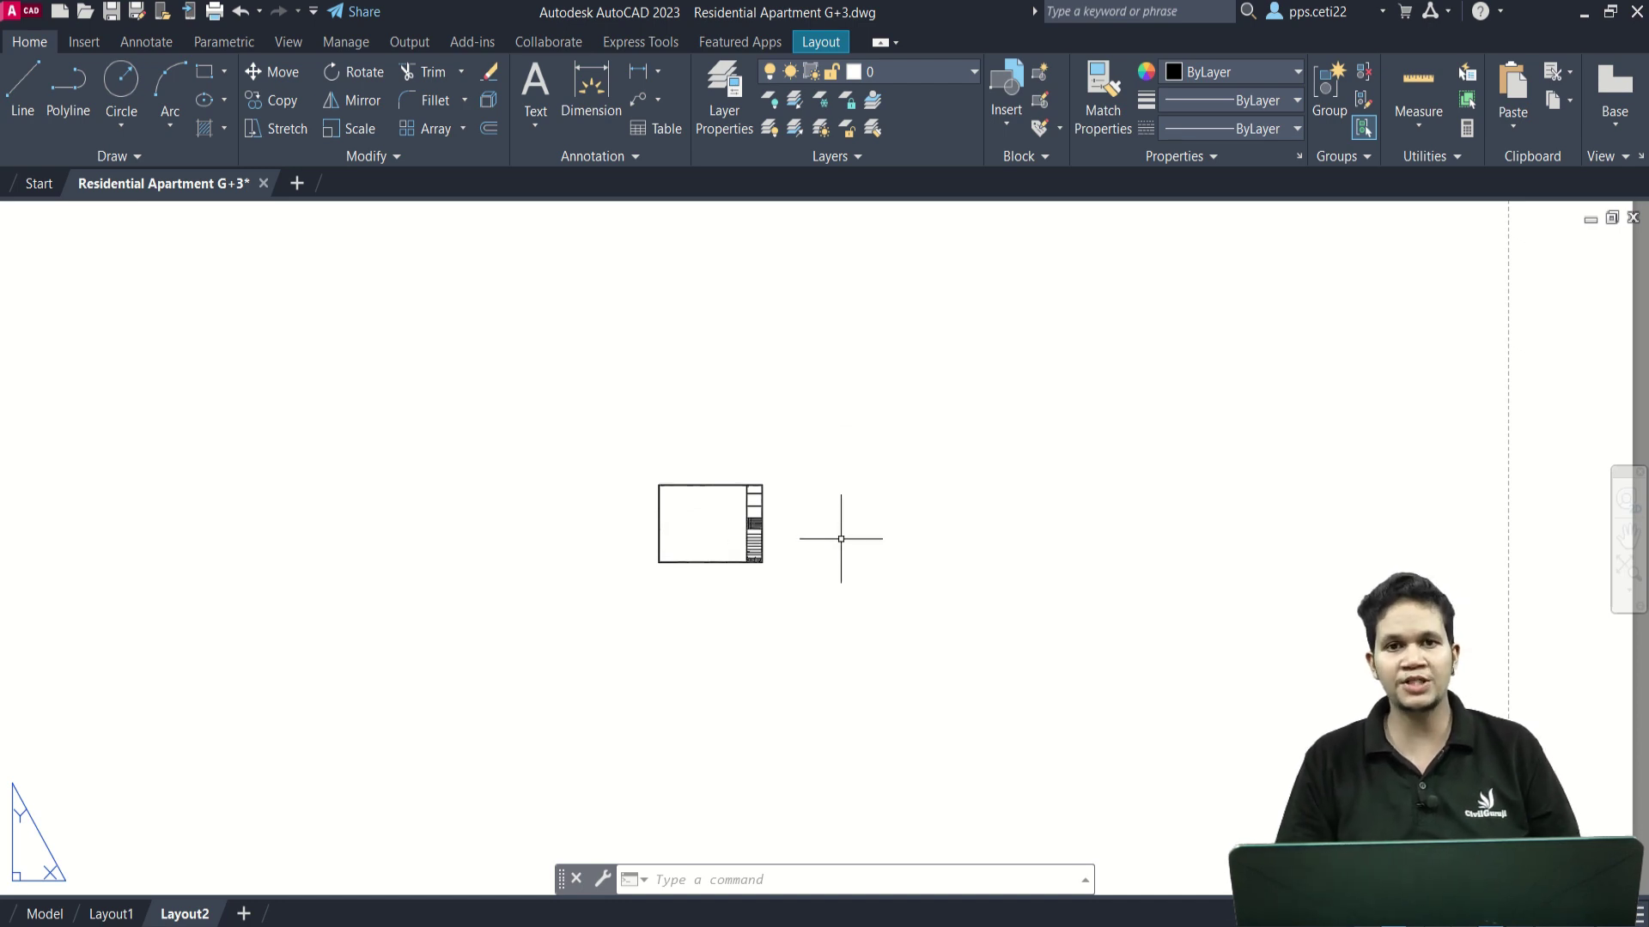
{"action": "scroll", "coordinate": [841, 532], "scroll_direction": "down", "scroll_amount": 6}
{"action": "scroll", "coordinate": [841, 522], "scroll_direction": "up", "scroll_amount": 4}
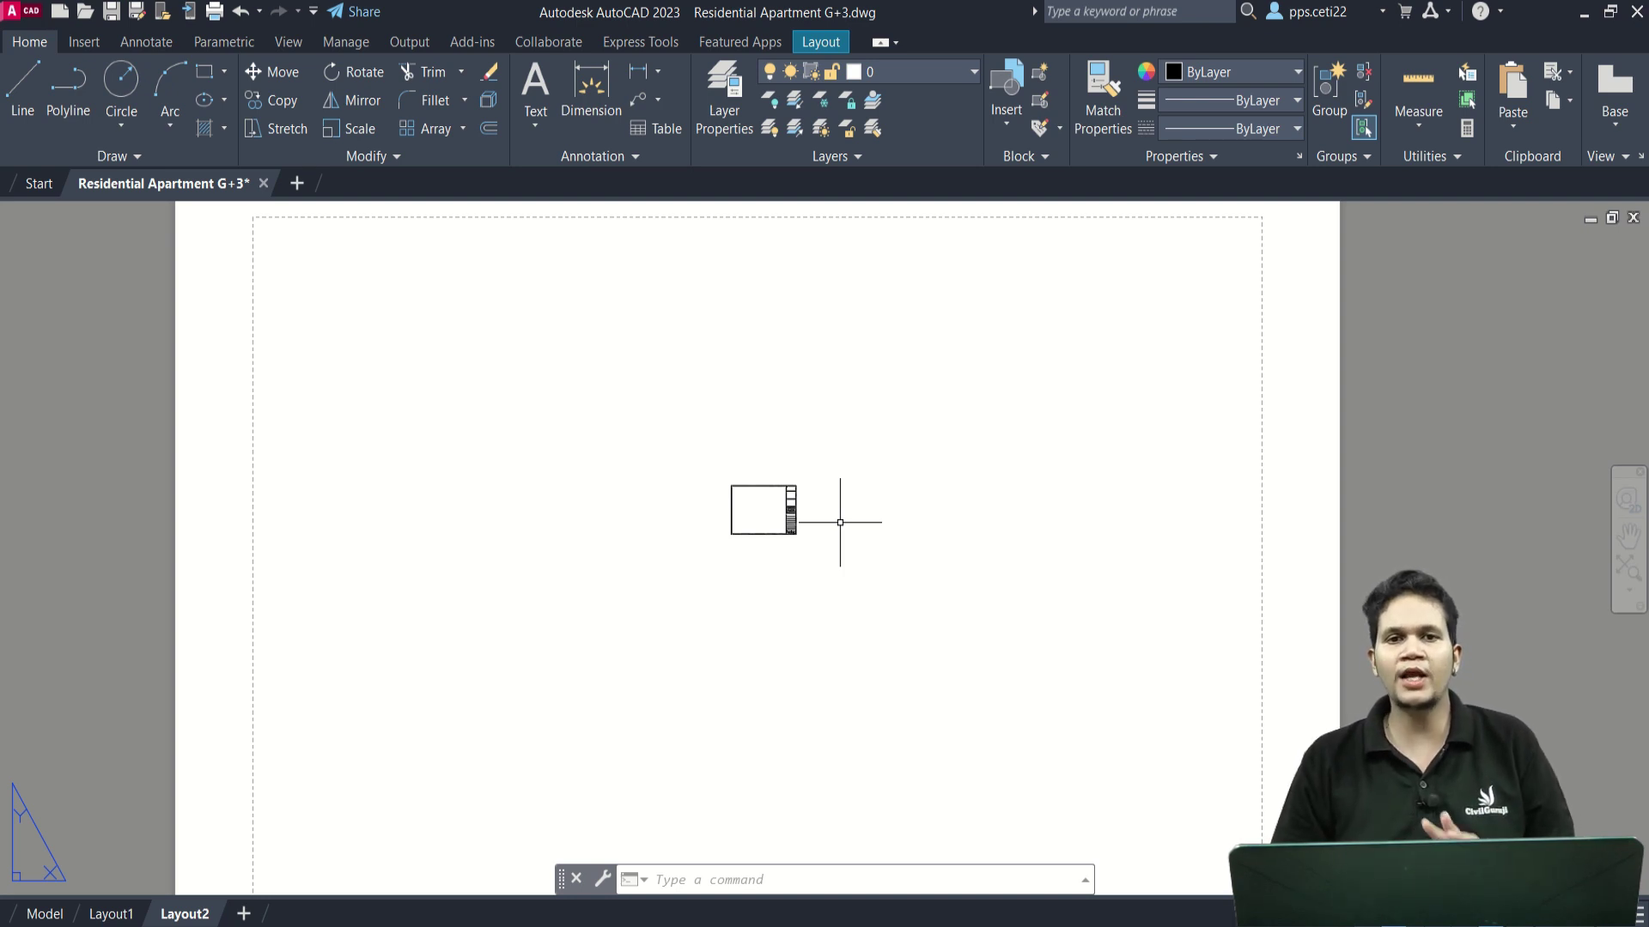
From Layout2's Page Setup Manager, create a new page setup named A3 PAPER SIZE.
{"action": "left_click", "coordinate": [822, 43]}
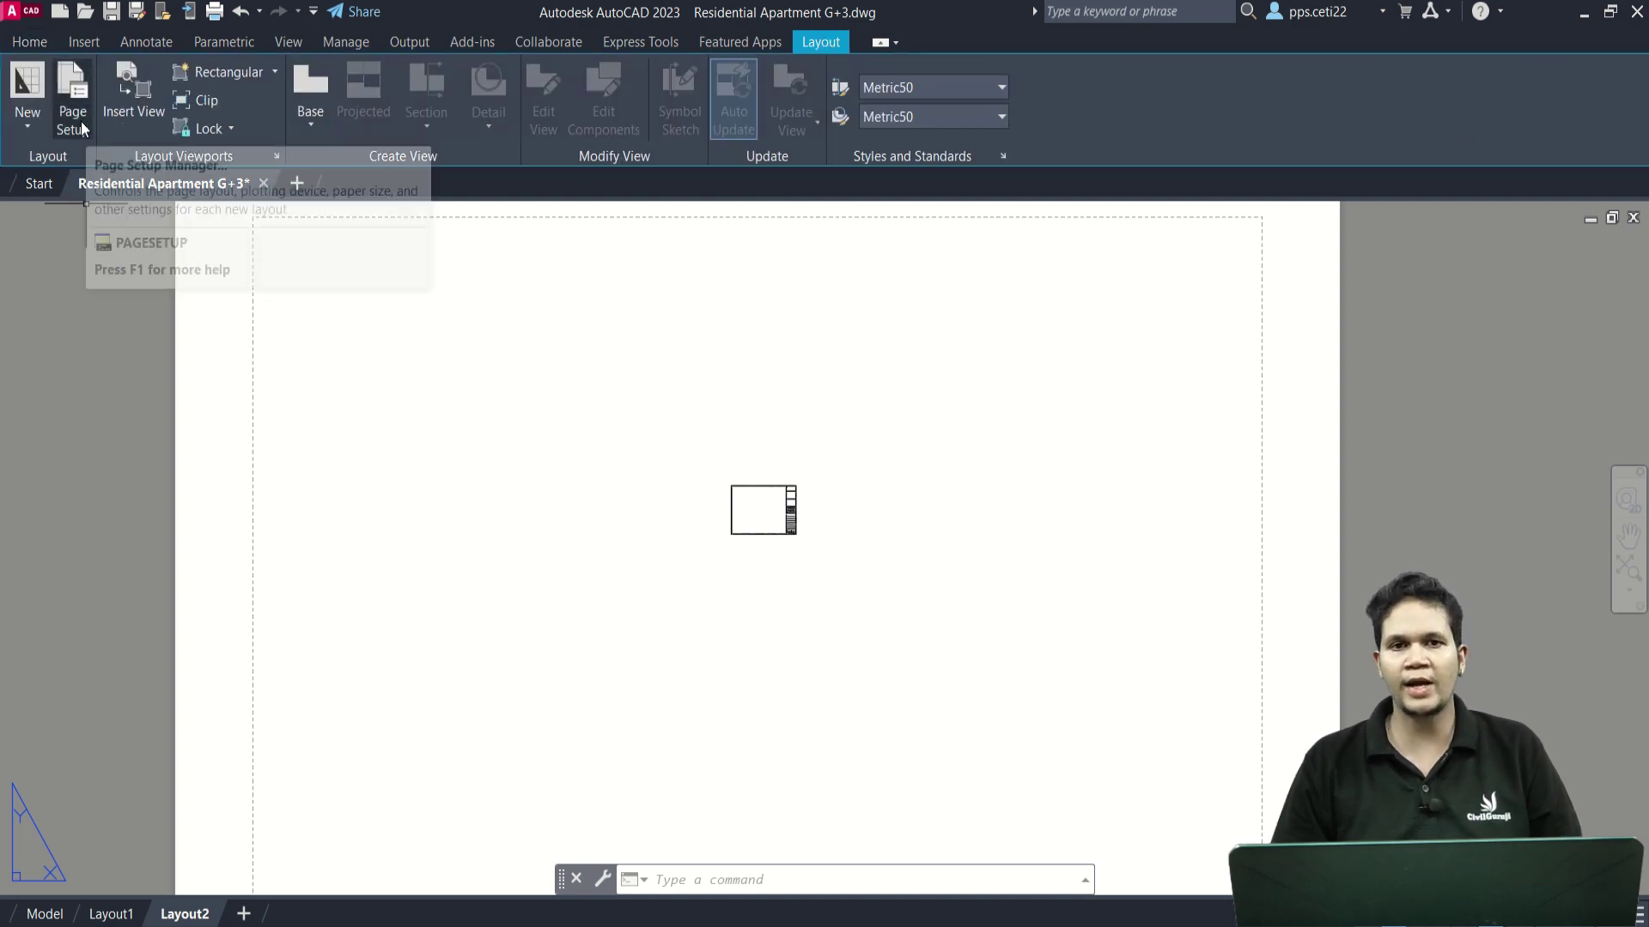
{"action": "right_click", "coordinate": [200, 920]}
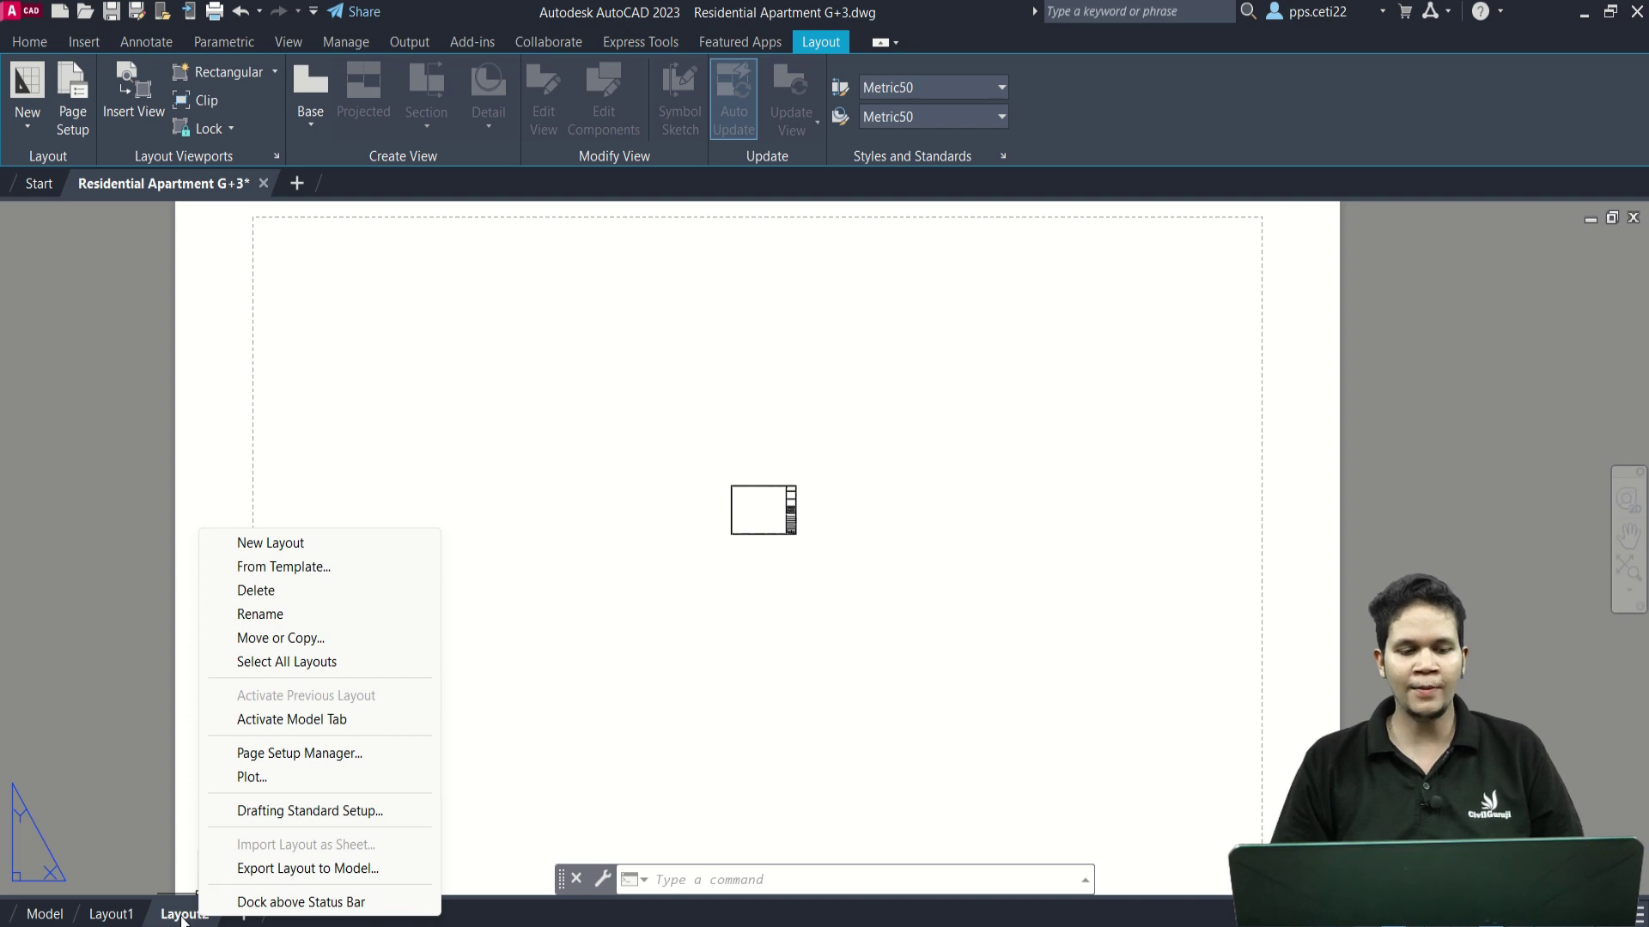
{"action": "left_click", "coordinate": [314, 754]}
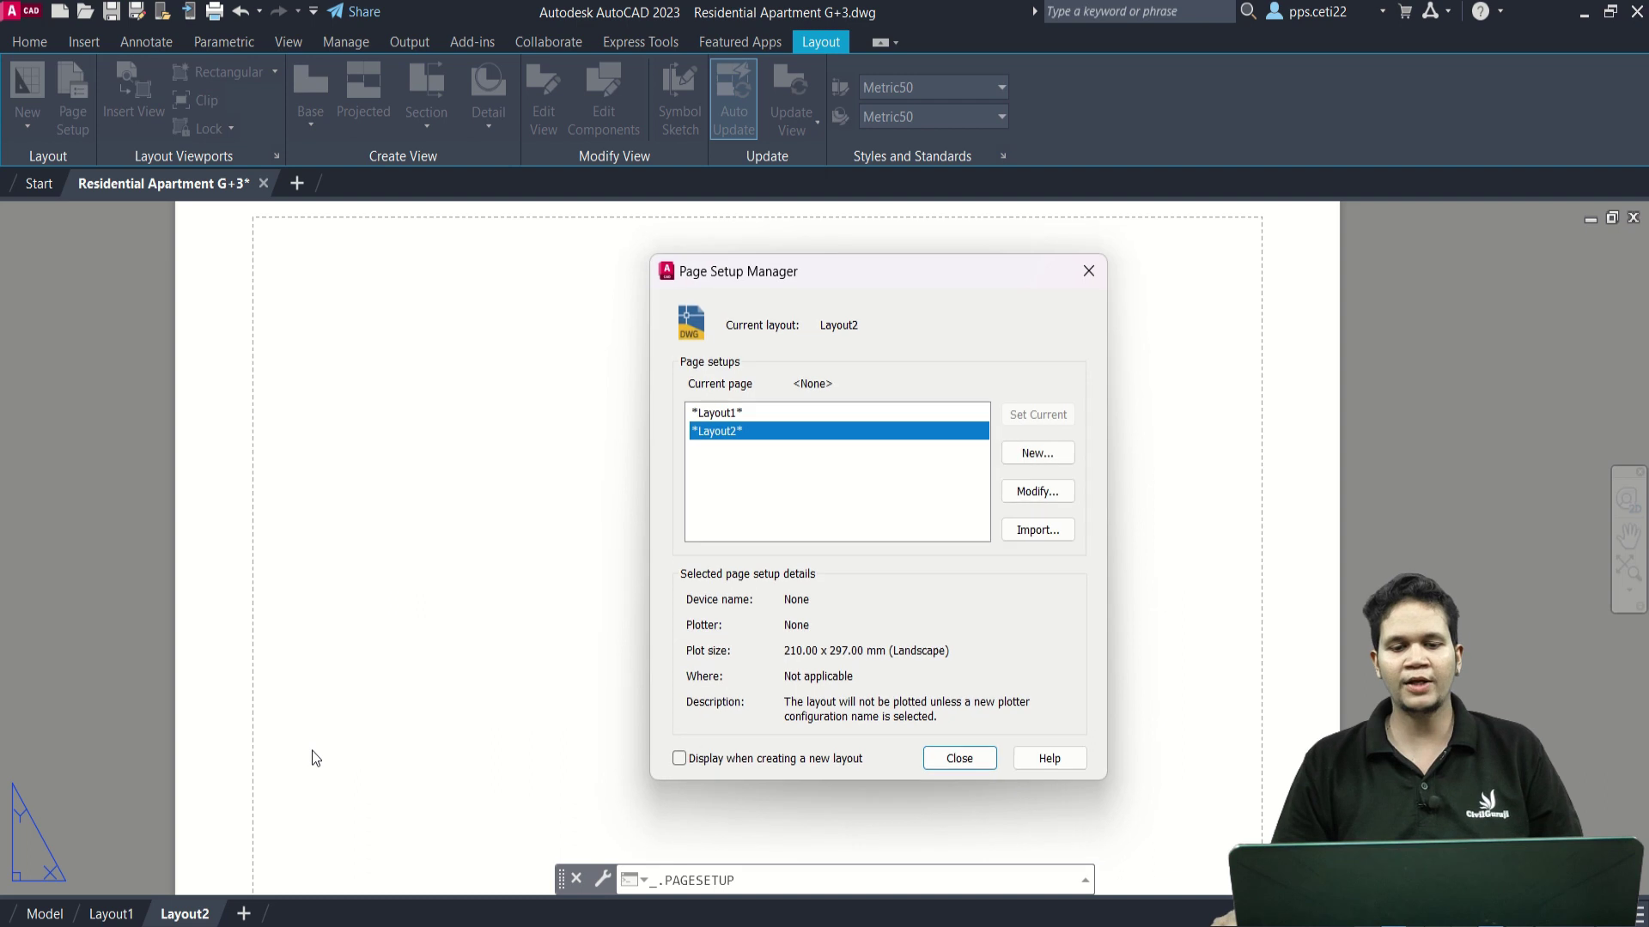
{"action": "left_click_drag", "start_coordinate": [750, 278], "coordinate": [612, 278]}
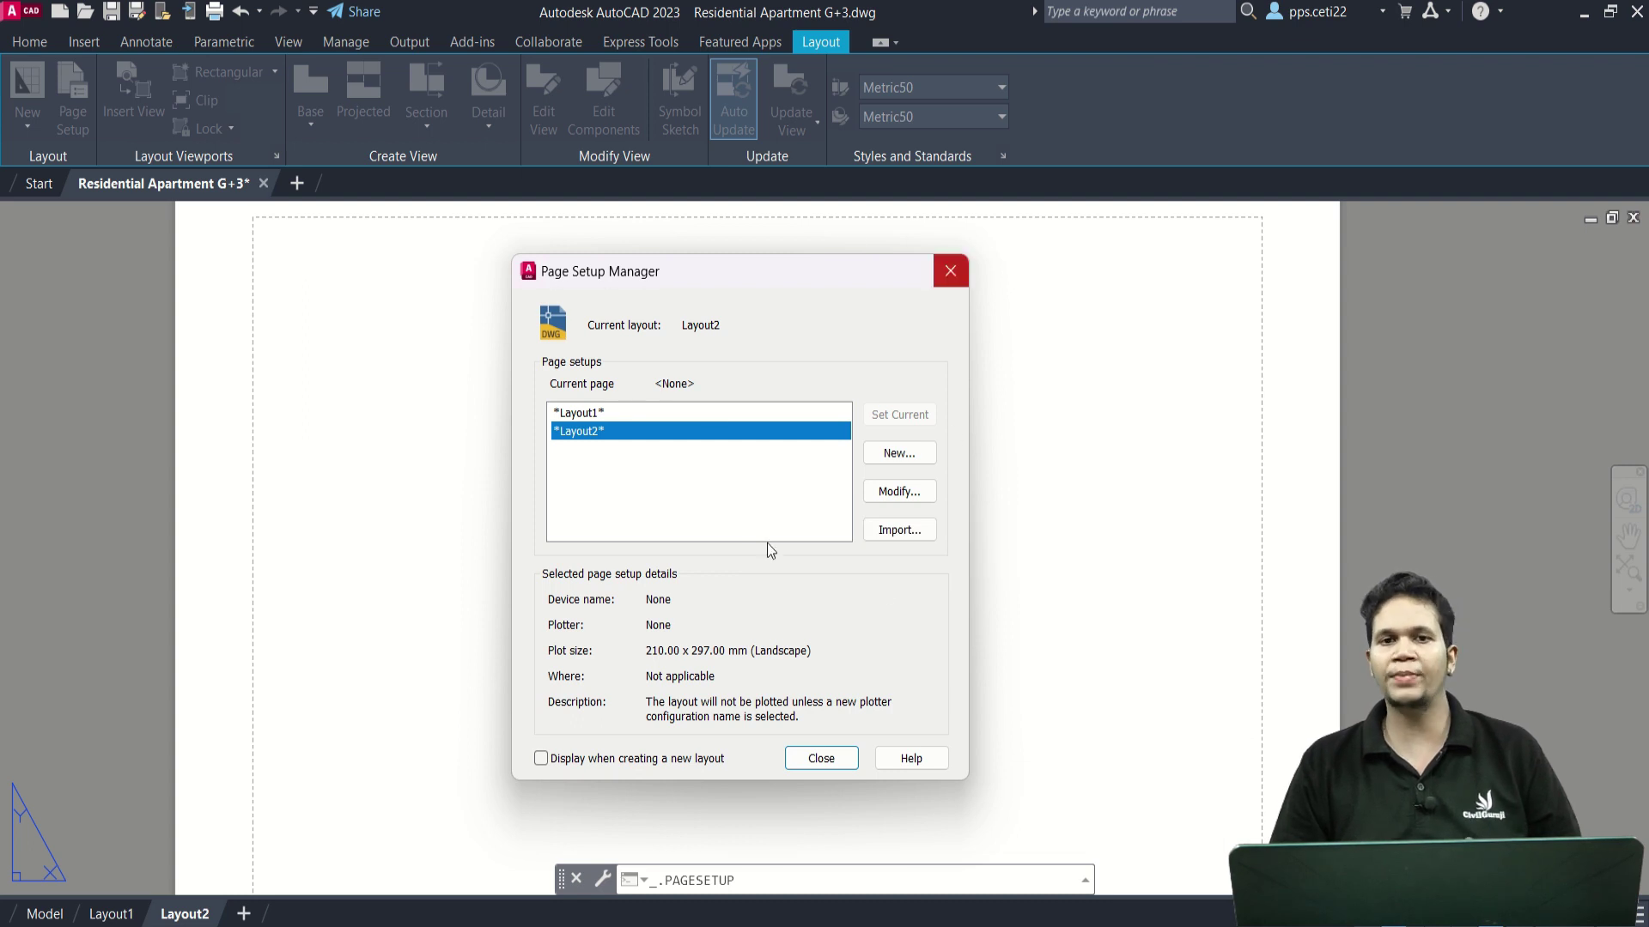
{"action": "left_click", "coordinate": [900, 453]}
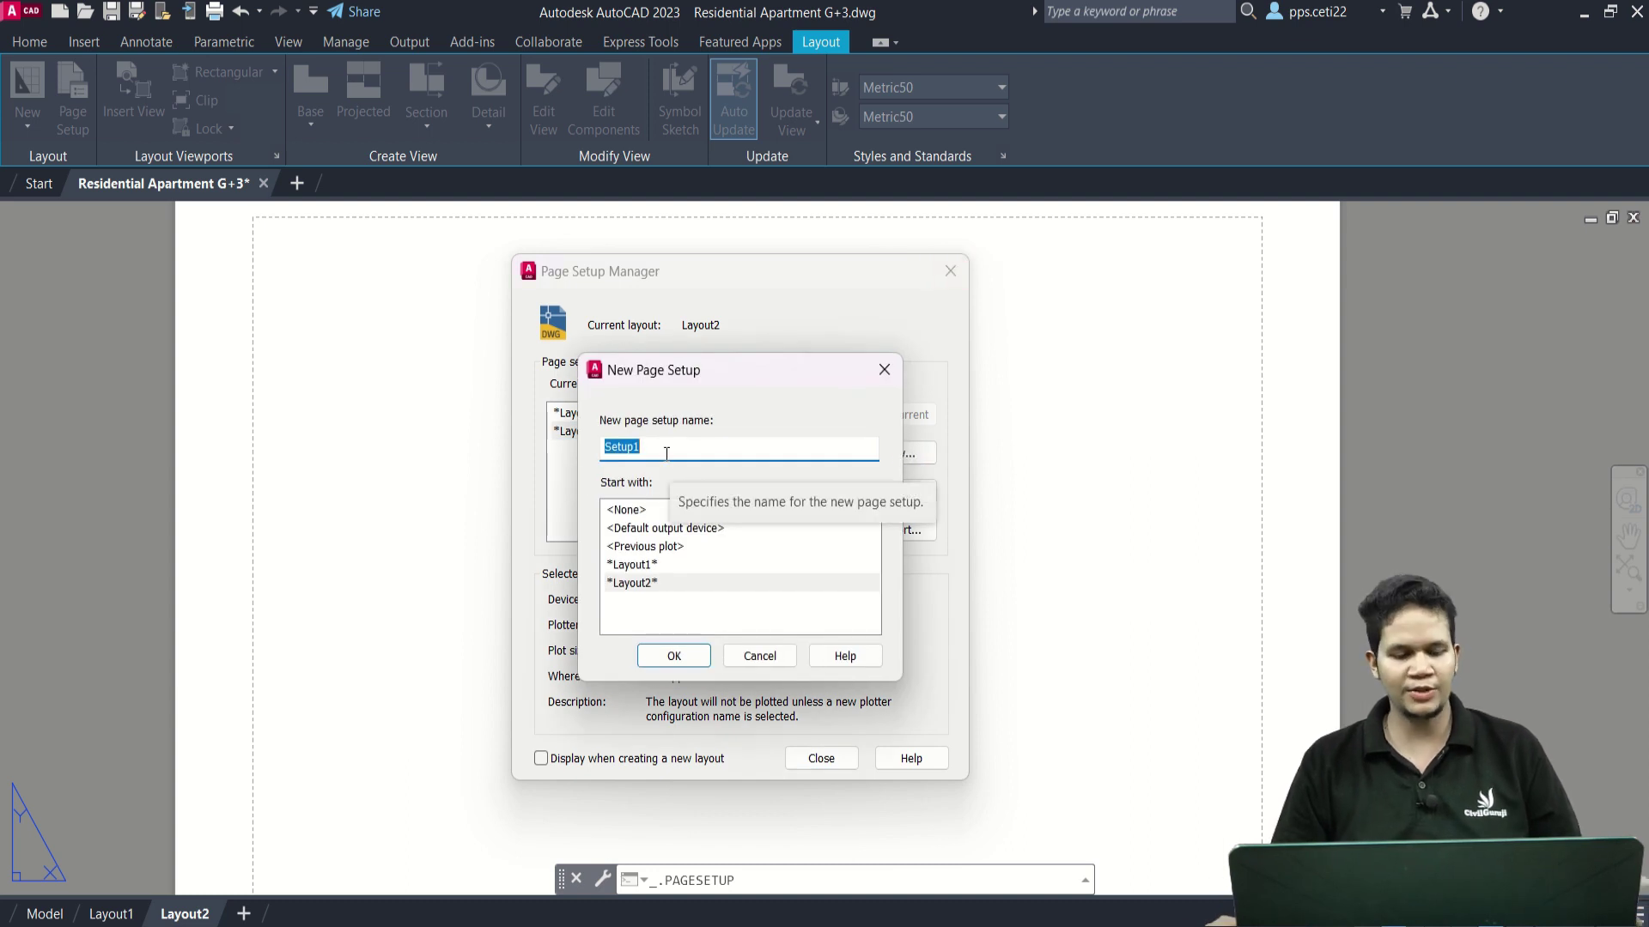
{"action": "type", "text": "A3 PAPER SIZE"}
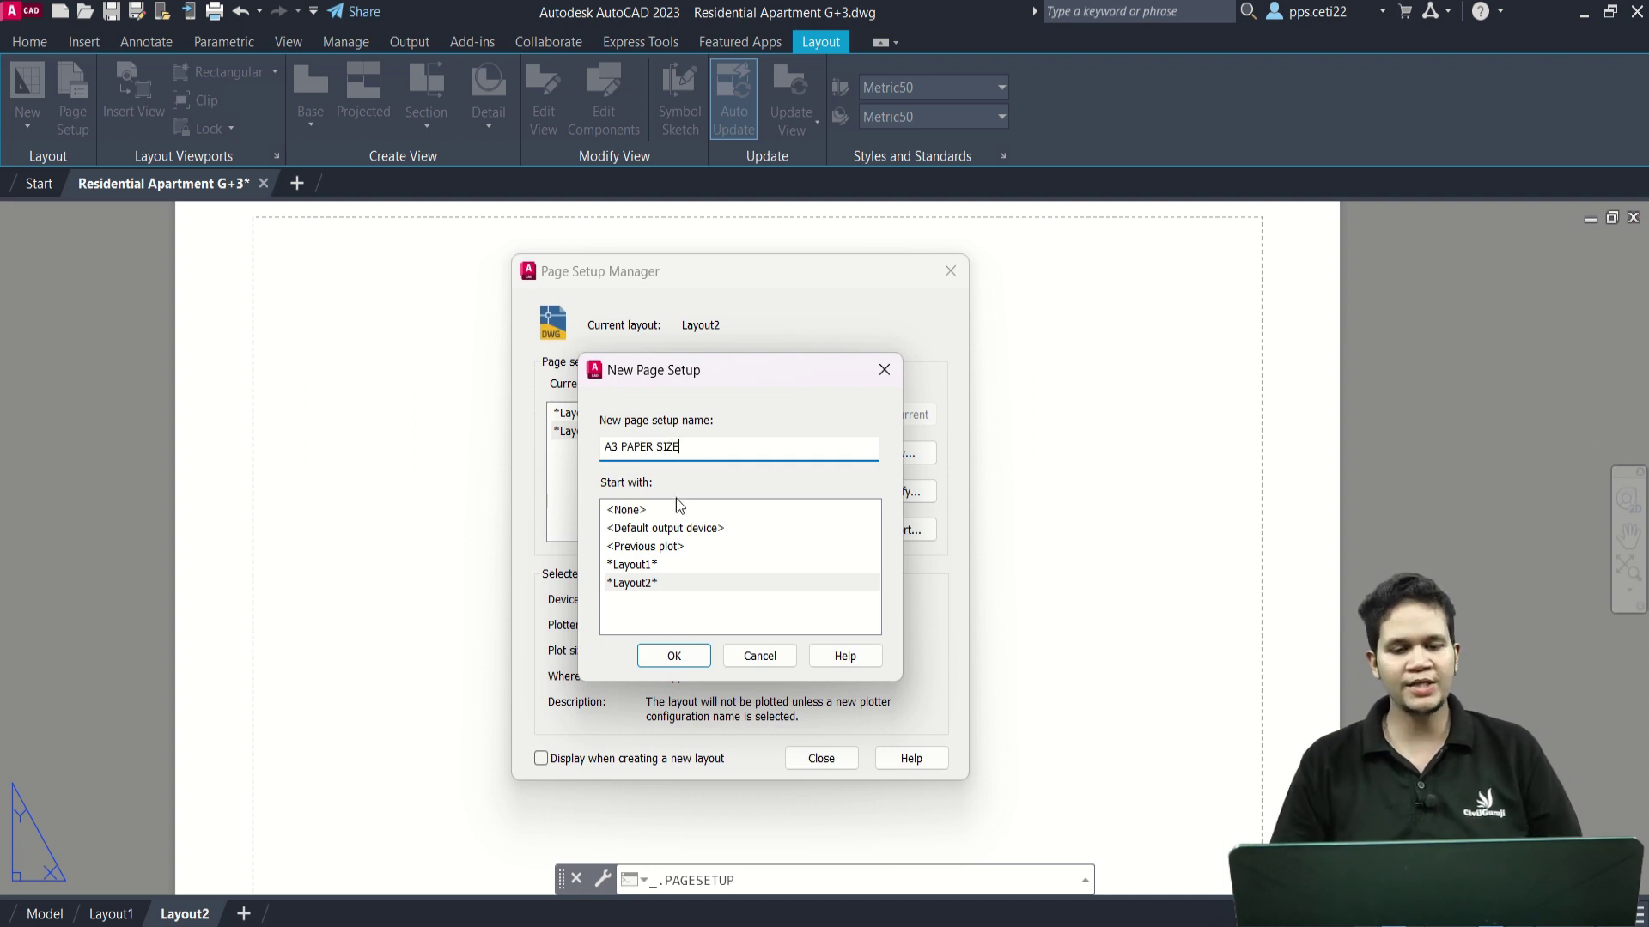
{"action": "left_click", "coordinate": [693, 658]}
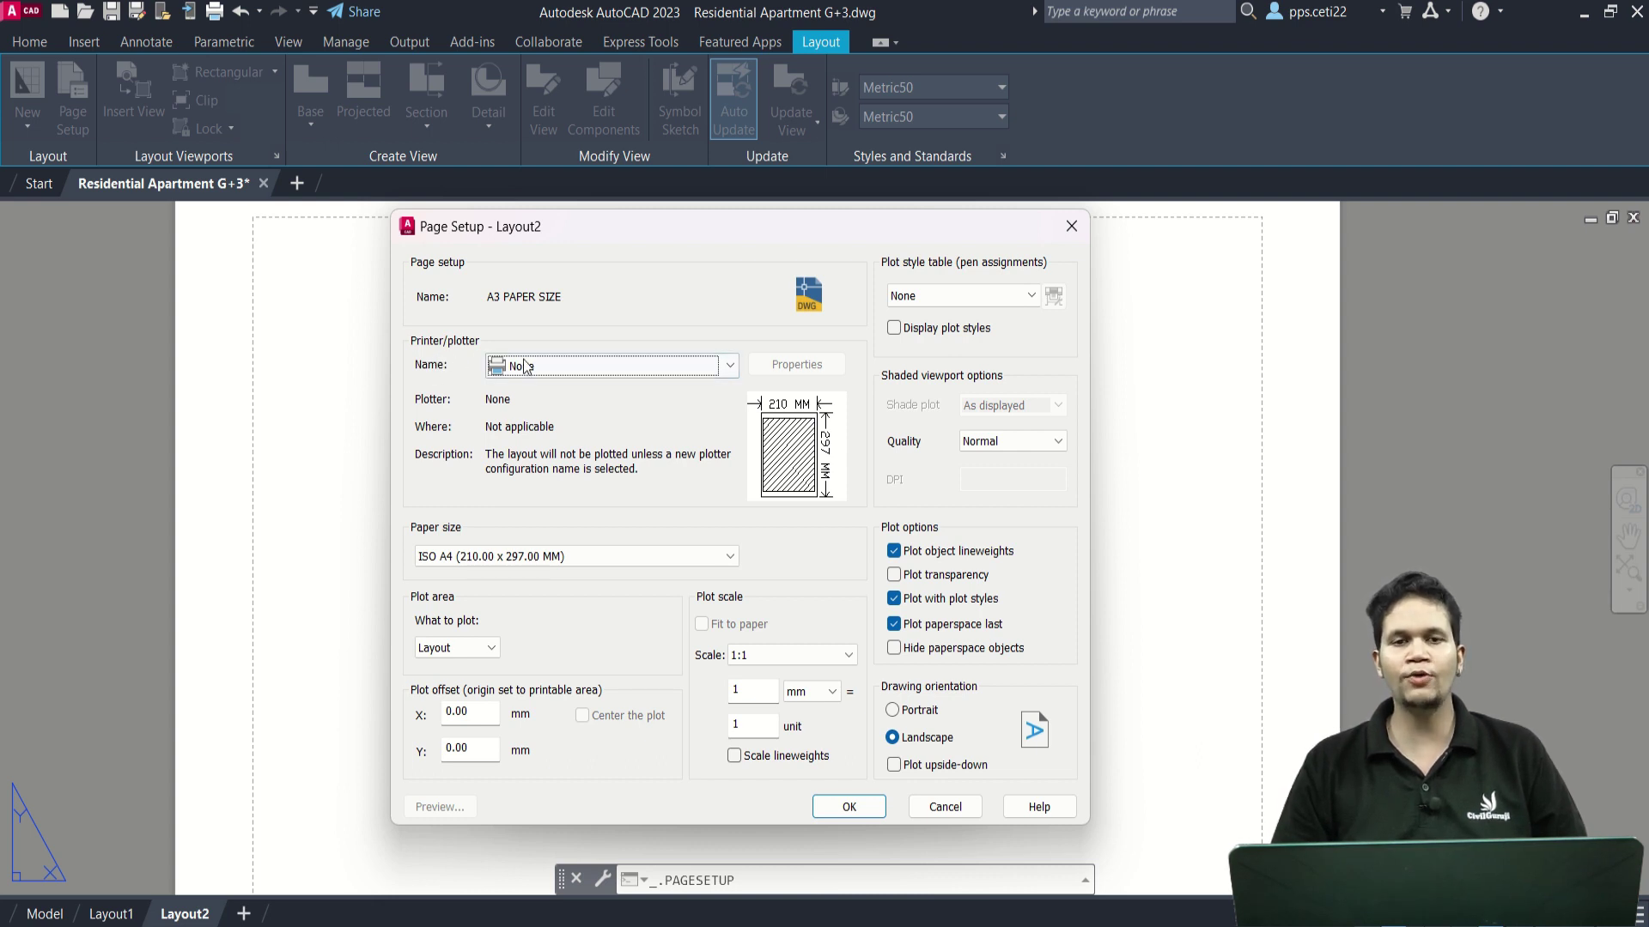
Choose AutoCAD PDF (High Quality Print).pc3 as plotter with ISO full bleed A3 paper.
{"action": "left_click", "coordinate": [553, 363]}
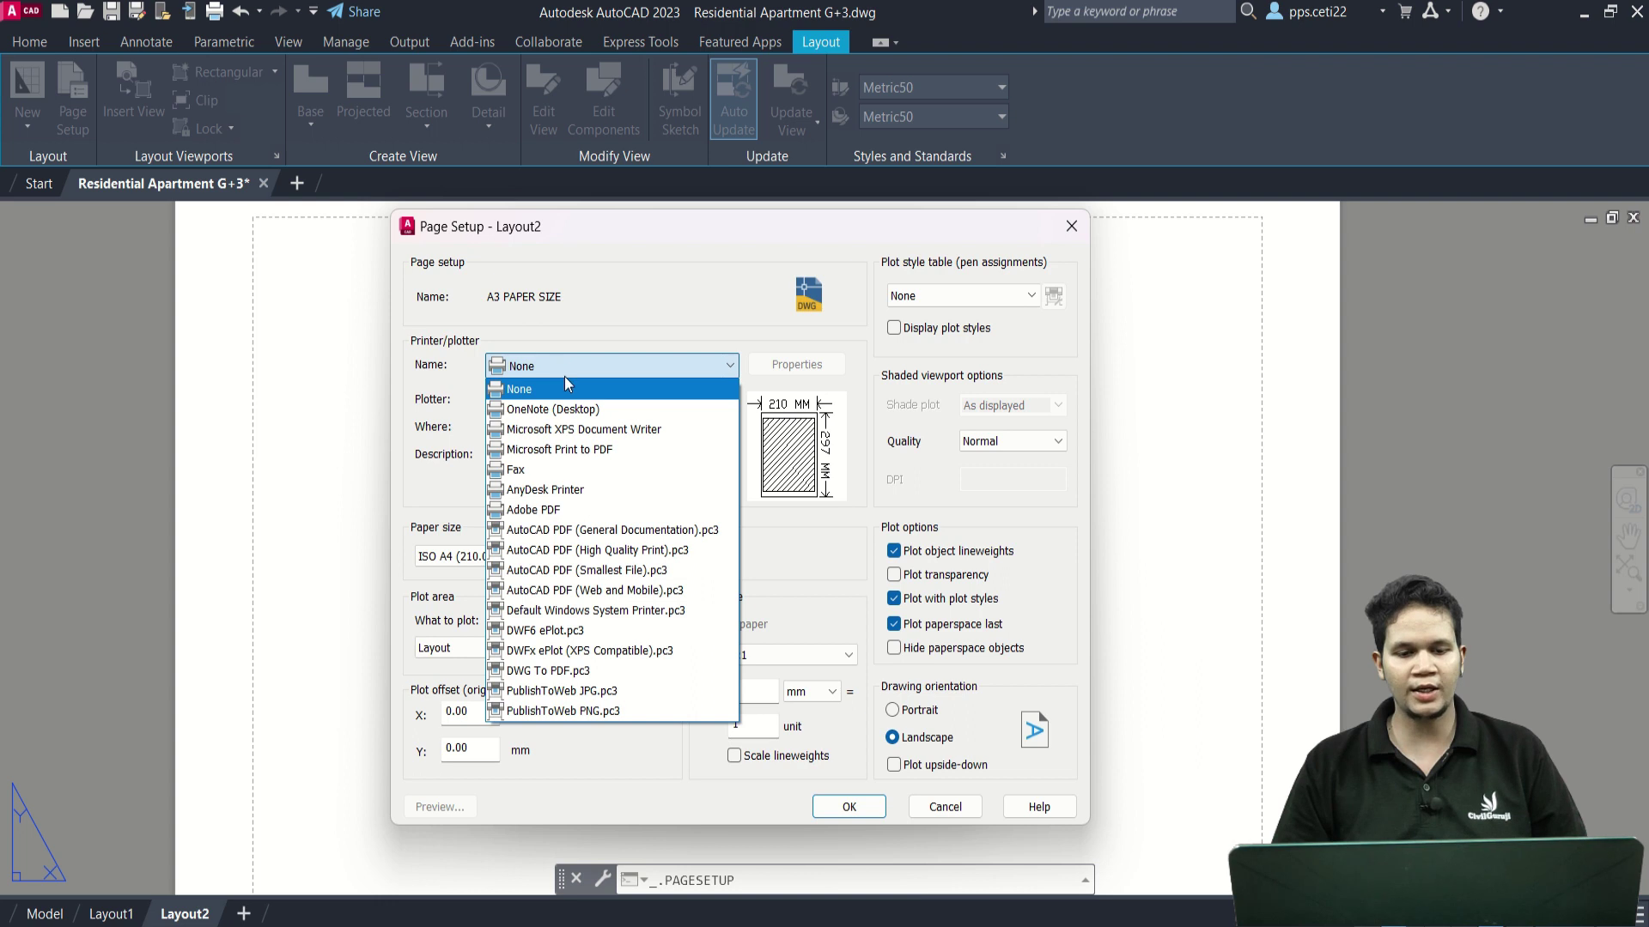
{"action": "left_click", "coordinate": [645, 551]}
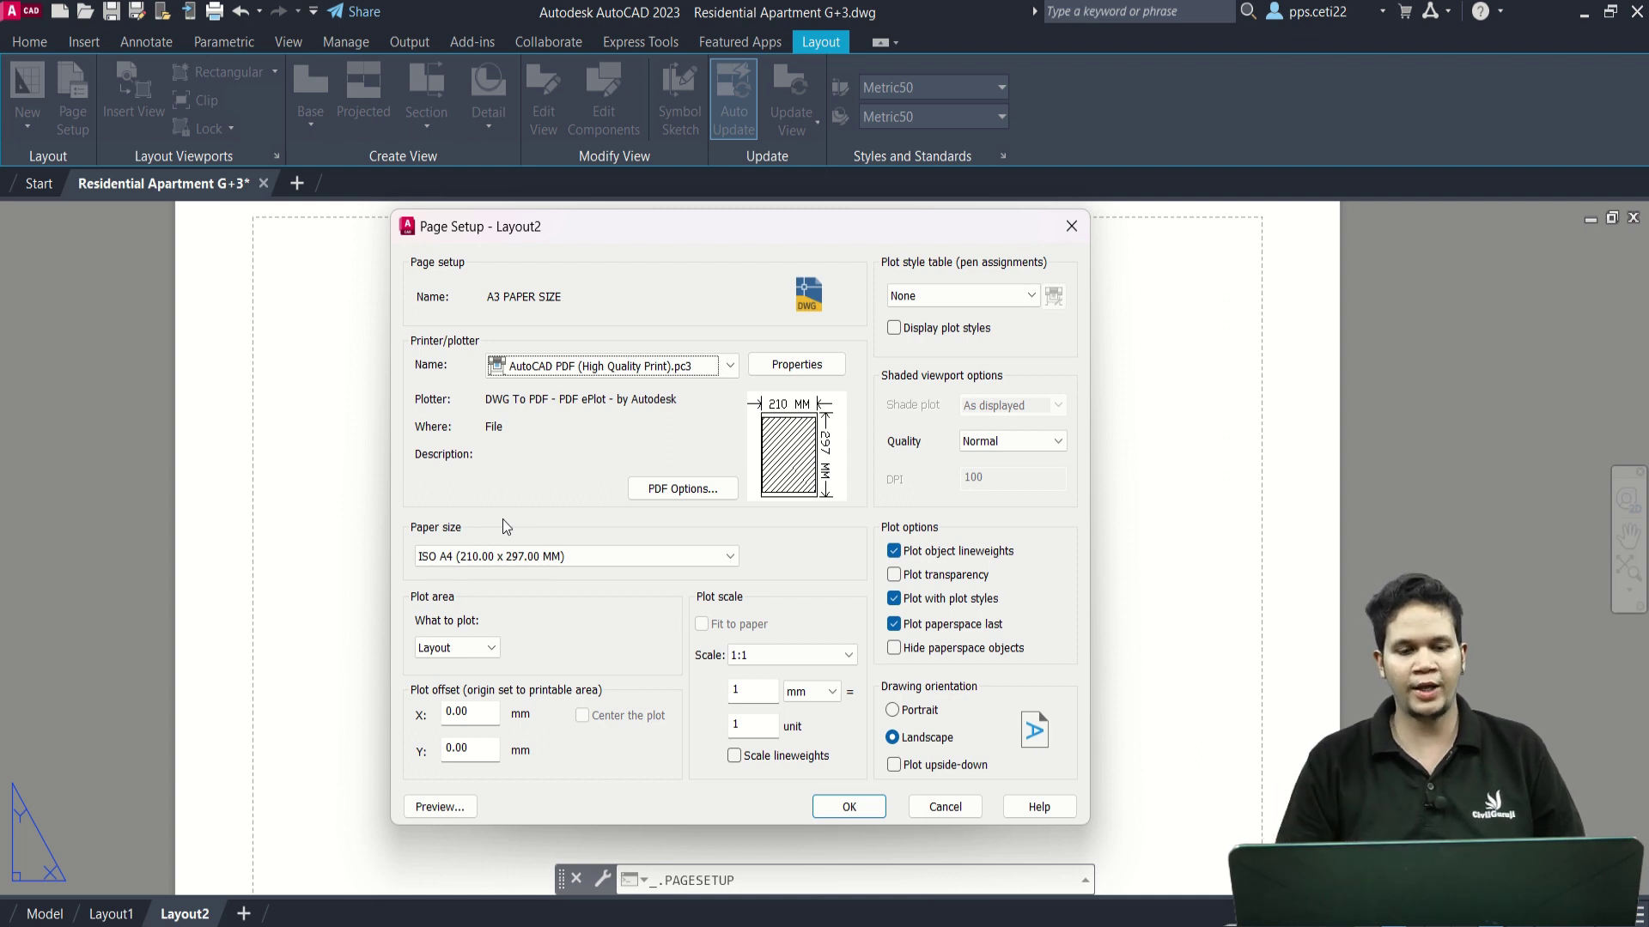
{"action": "left_click", "coordinate": [529, 554]}
{"action": "scroll", "coordinate": [601, 346], "scroll_direction": "down", "scroll_amount": 2}
{"action": "scroll", "coordinate": [601, 346], "scroll_direction": "down", "scroll_amount": 2}
{"action": "scroll", "coordinate": [532, 369], "scroll_direction": "up", "scroll_amount": 5}
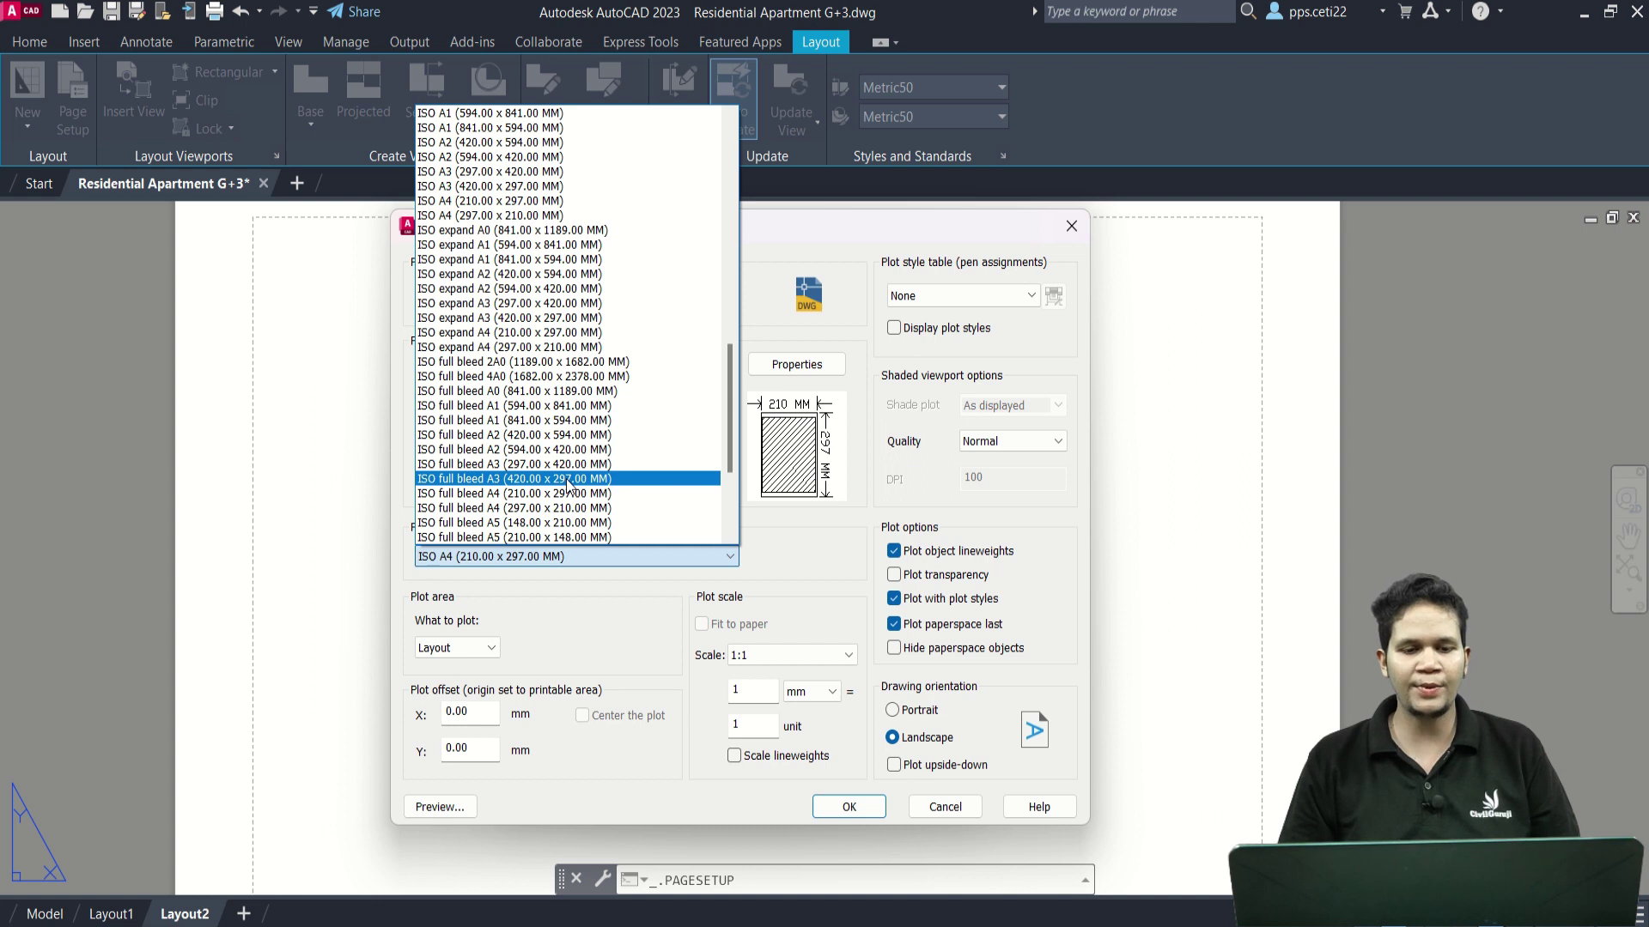
{"action": "left_click", "coordinate": [567, 479]}
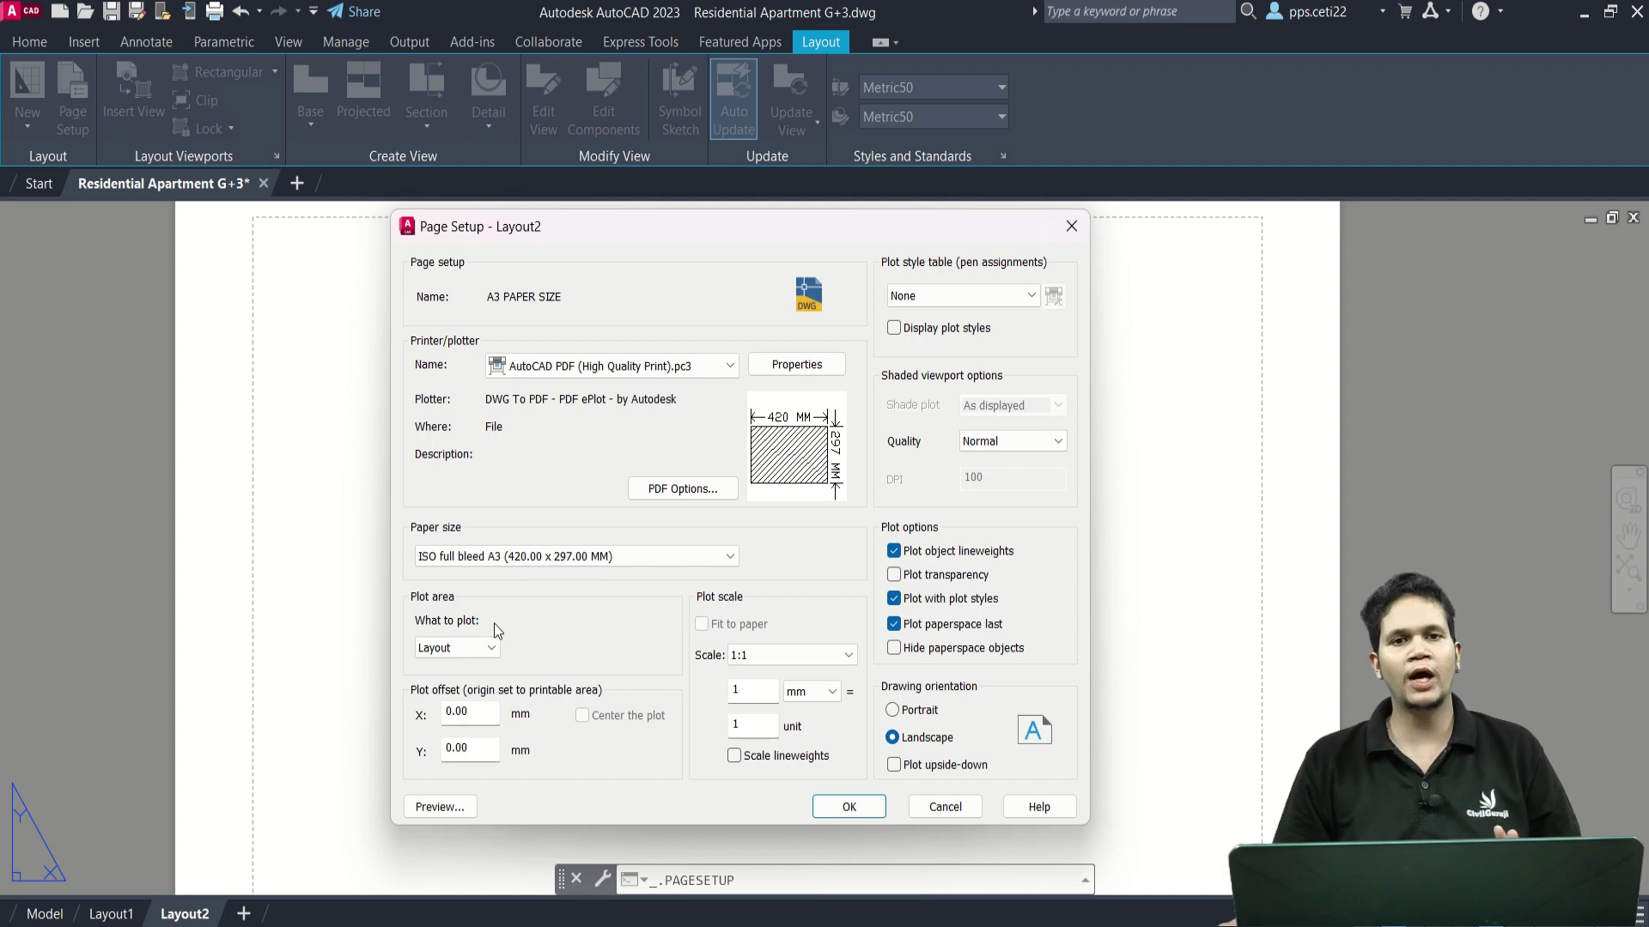
Set the plot area to Window, picking the title block's top-left and bottom-right corners.
{"action": "left_click", "coordinate": [451, 649]}
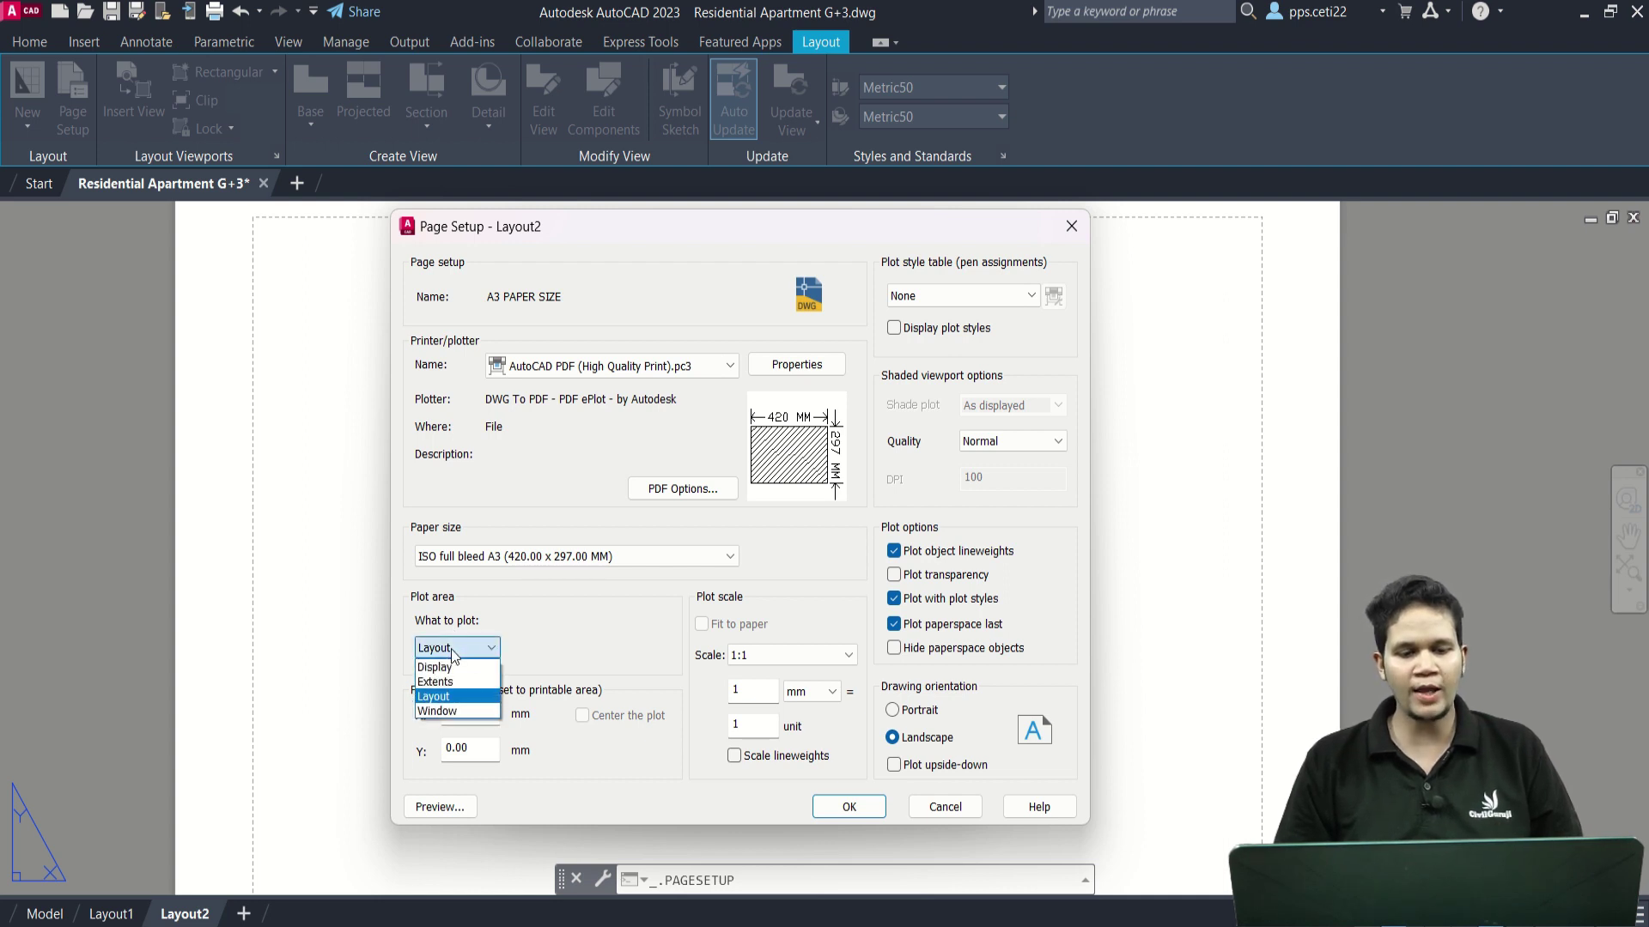
{"action": "left_click", "coordinate": [449, 706]}
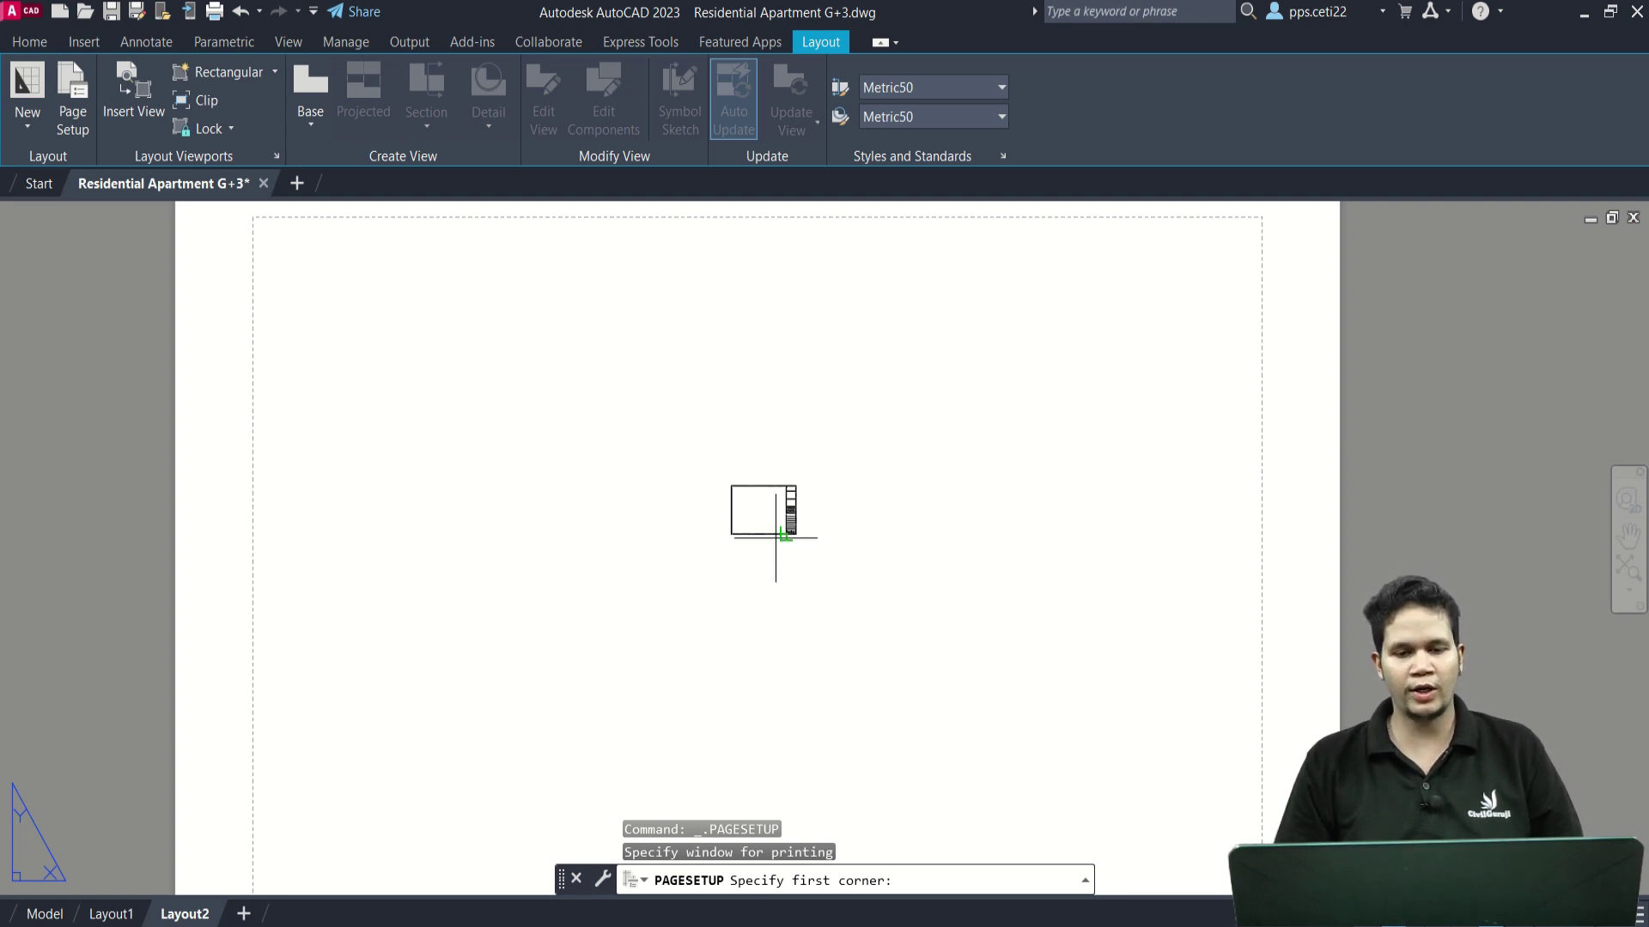
{"action": "scroll", "coordinate": [755, 512], "scroll_direction": "up", "scroll_amount": 4}
{"action": "scroll", "coordinate": [755, 512], "scroll_direction": "up", "scroll_amount": 4}
{"action": "scroll", "coordinate": [612, 330], "scroll_direction": "up", "scroll_amount": 5}
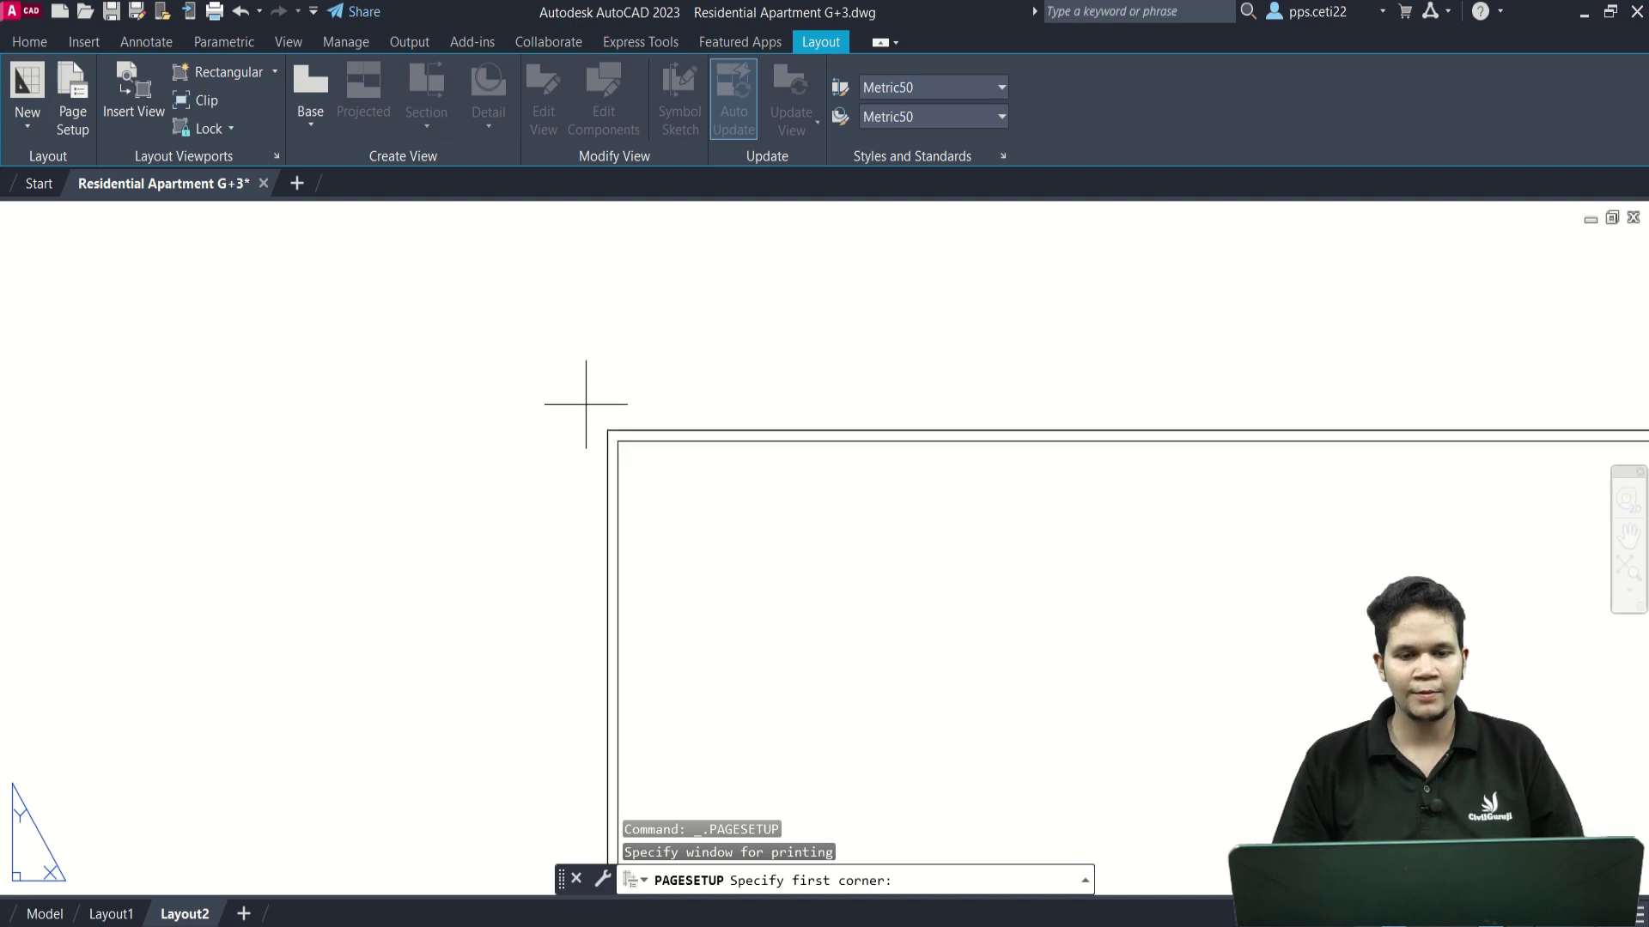
{"action": "left_click", "coordinate": [607, 430]}
{"action": "scroll", "coordinate": [515, 378], "scroll_direction": "down", "scroll_amount": 3}
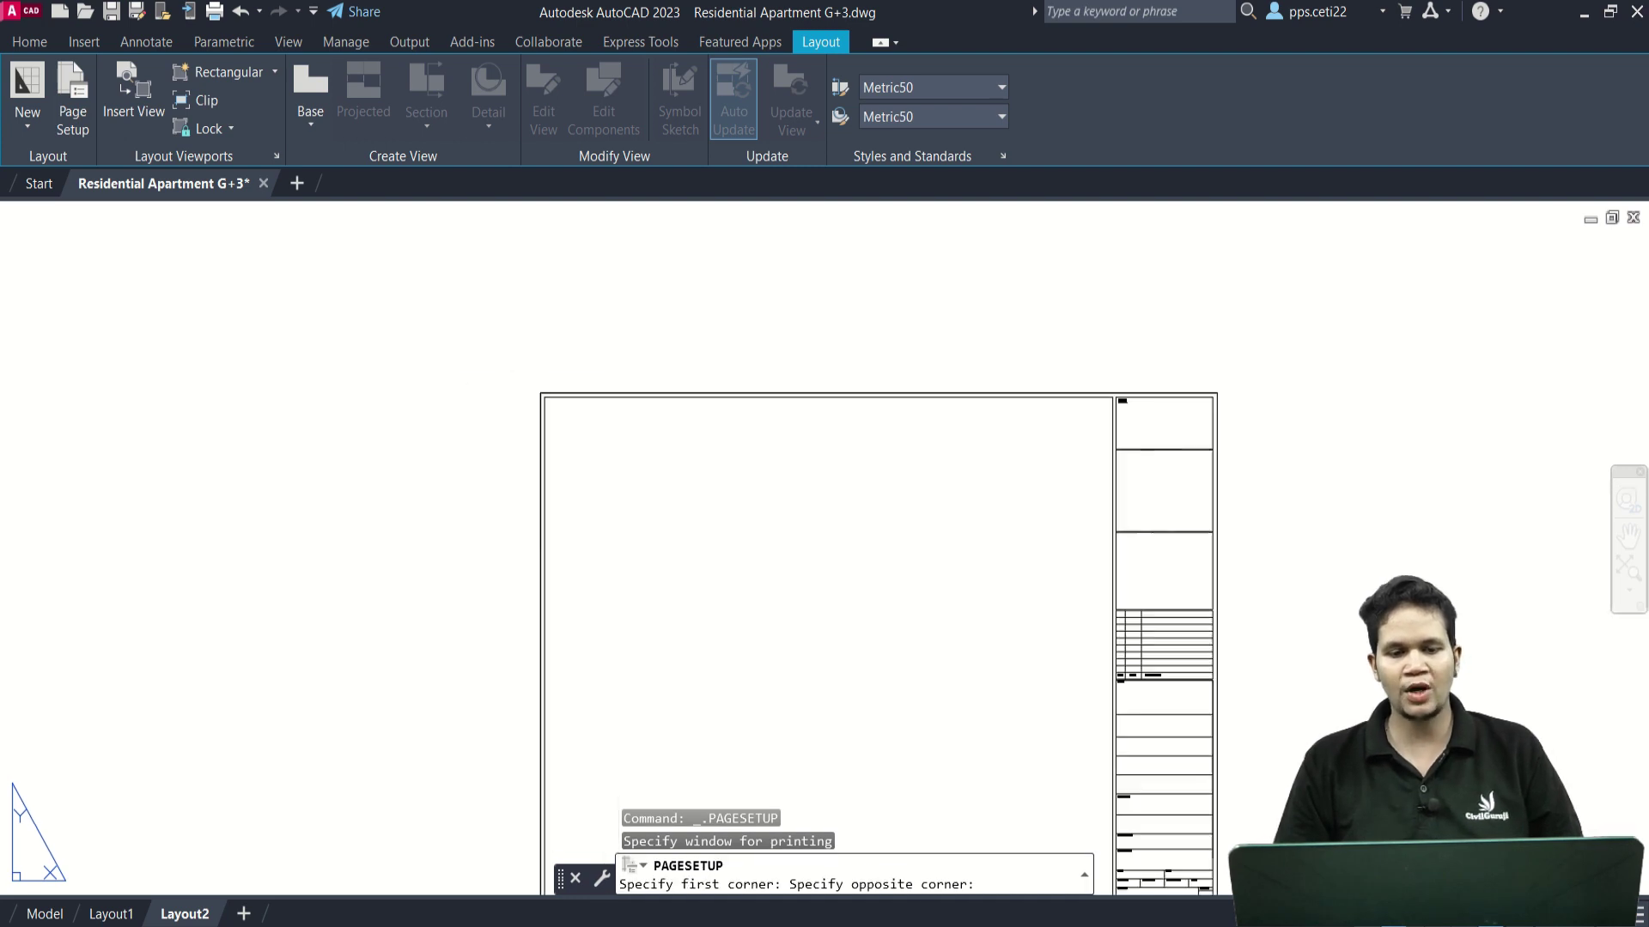
{"action": "scroll", "coordinate": [496, 367], "scroll_direction": "down", "scroll_amount": 4}
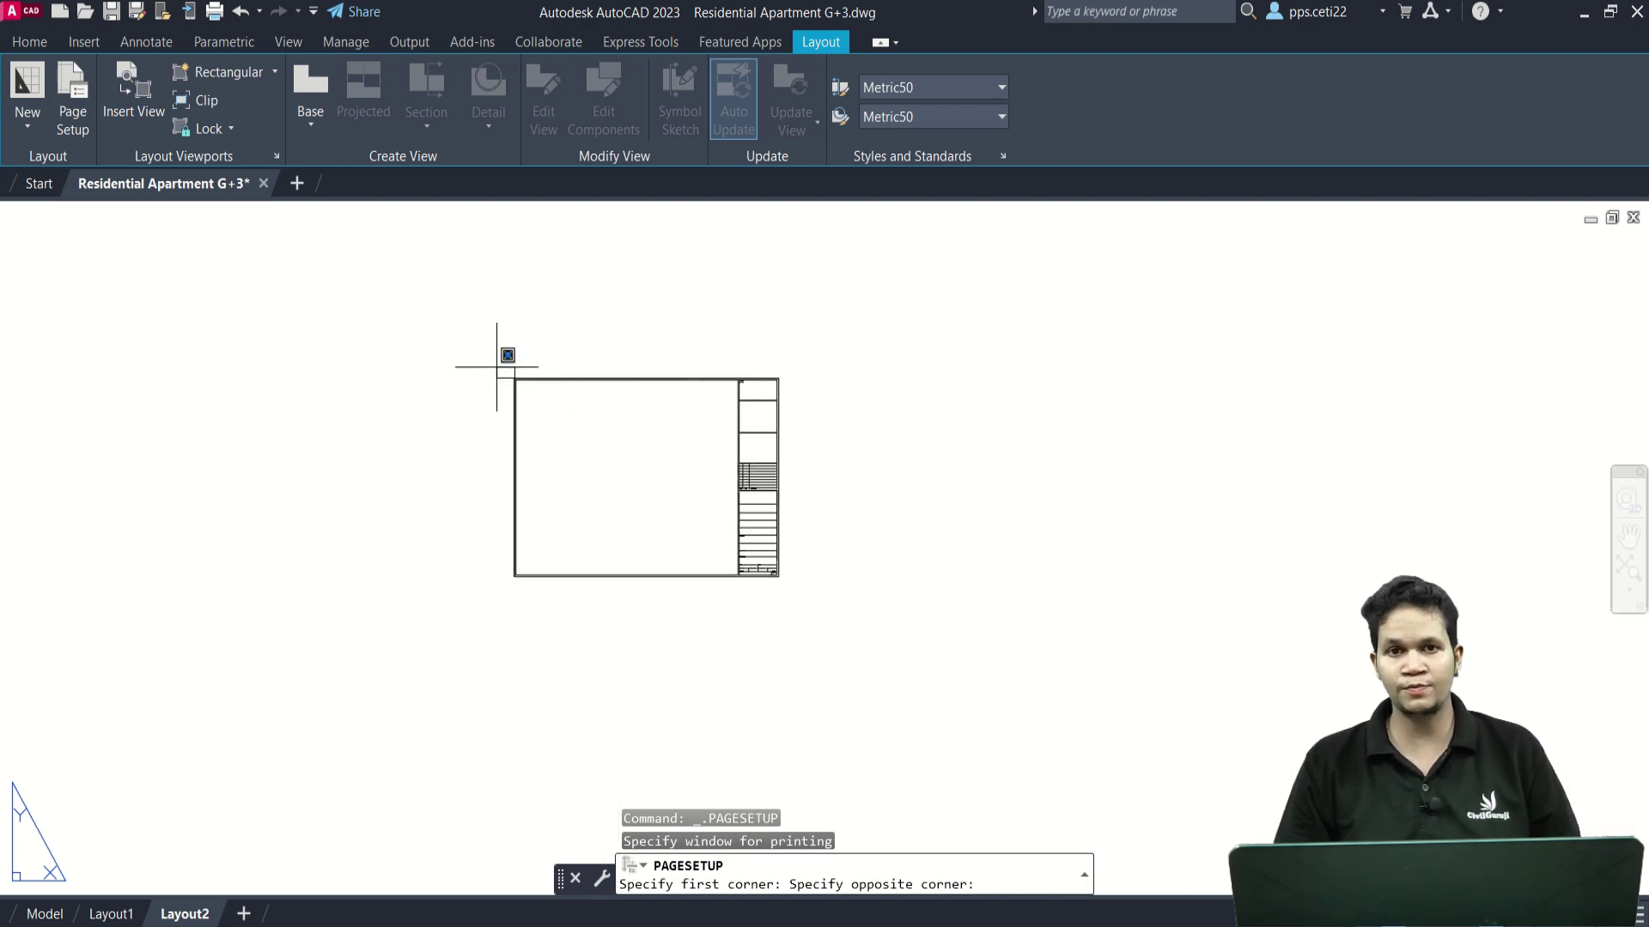
{"action": "scroll", "coordinate": [832, 586], "scroll_direction": "up", "scroll_amount": 8}
{"action": "scroll", "coordinate": [673, 549], "scroll_direction": "up", "scroll_amount": 3}
{"action": "scroll", "coordinate": [600, 482], "scroll_direction": "up", "scroll_amount": 1}
{"action": "scroll", "coordinate": [600, 481], "scroll_direction": "up", "scroll_amount": 1}
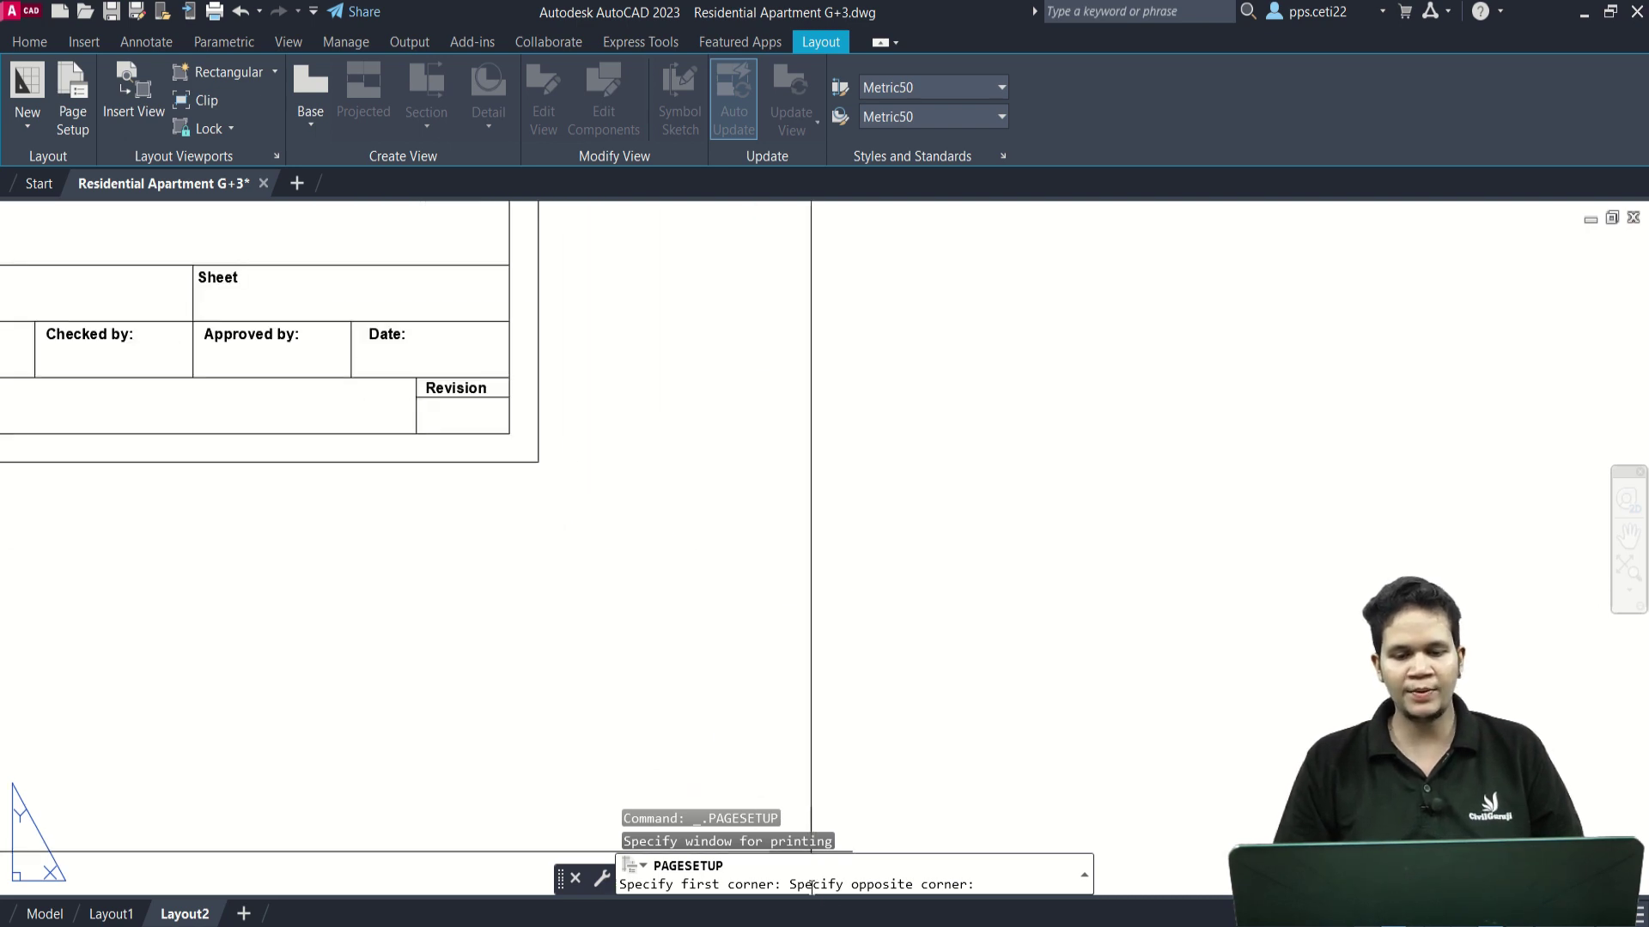
{"action": "left_click", "coordinate": [539, 463]}
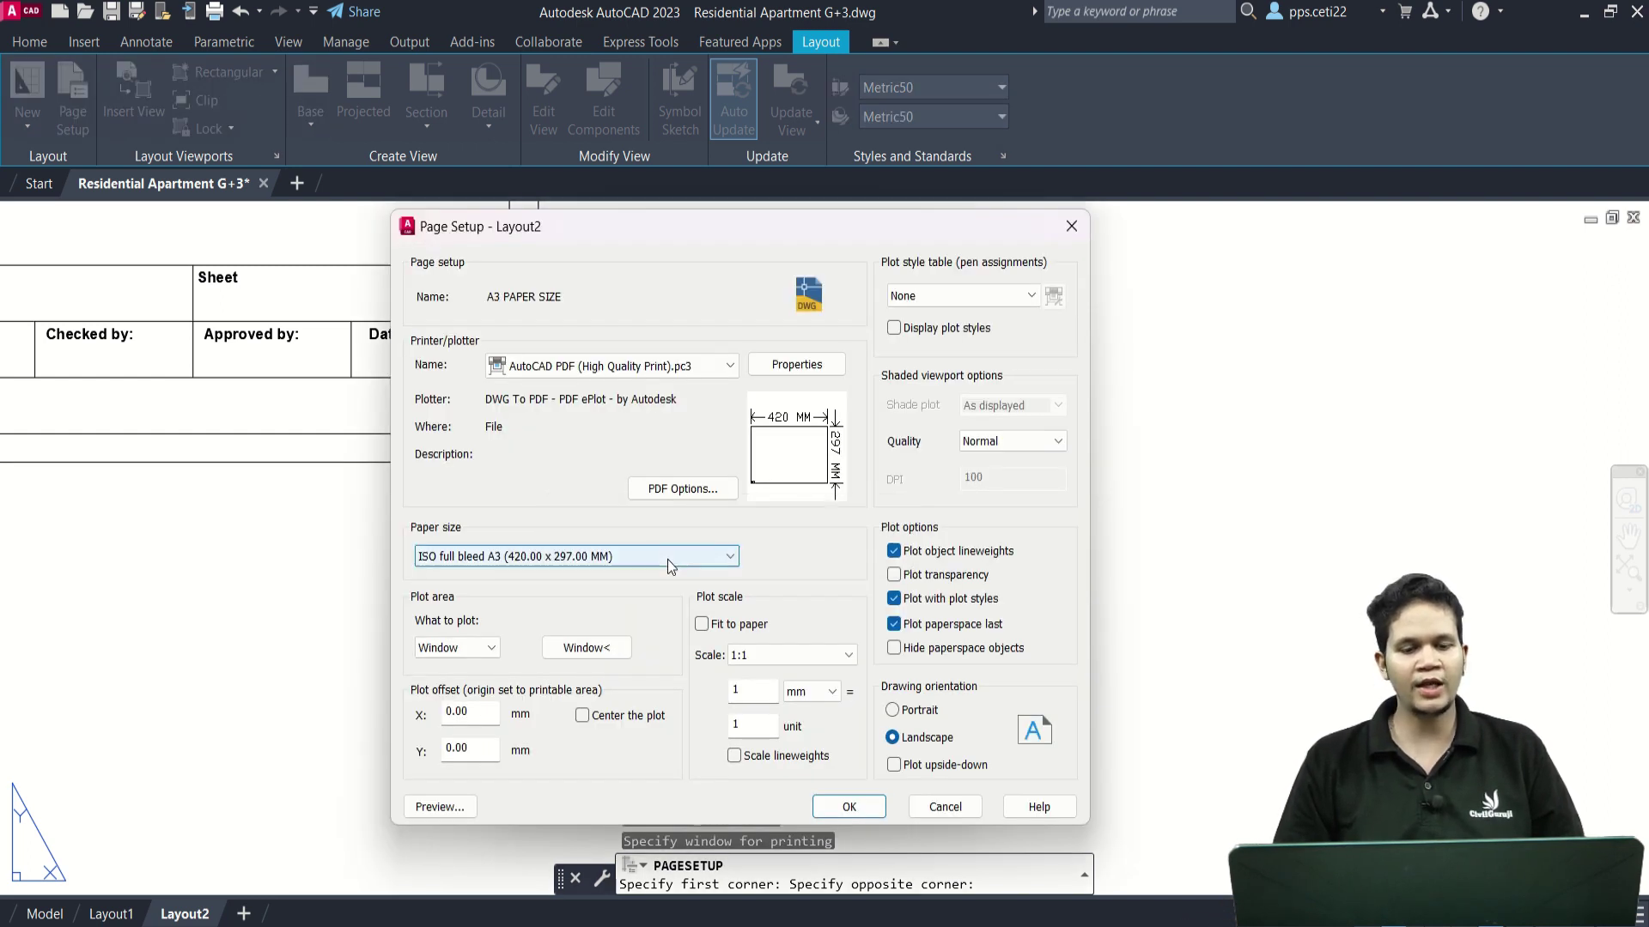
Center the plot, fit to paper, use Maximum quality and monochrome.ctb, then confirm.
{"action": "left_click", "coordinate": [583, 716]}
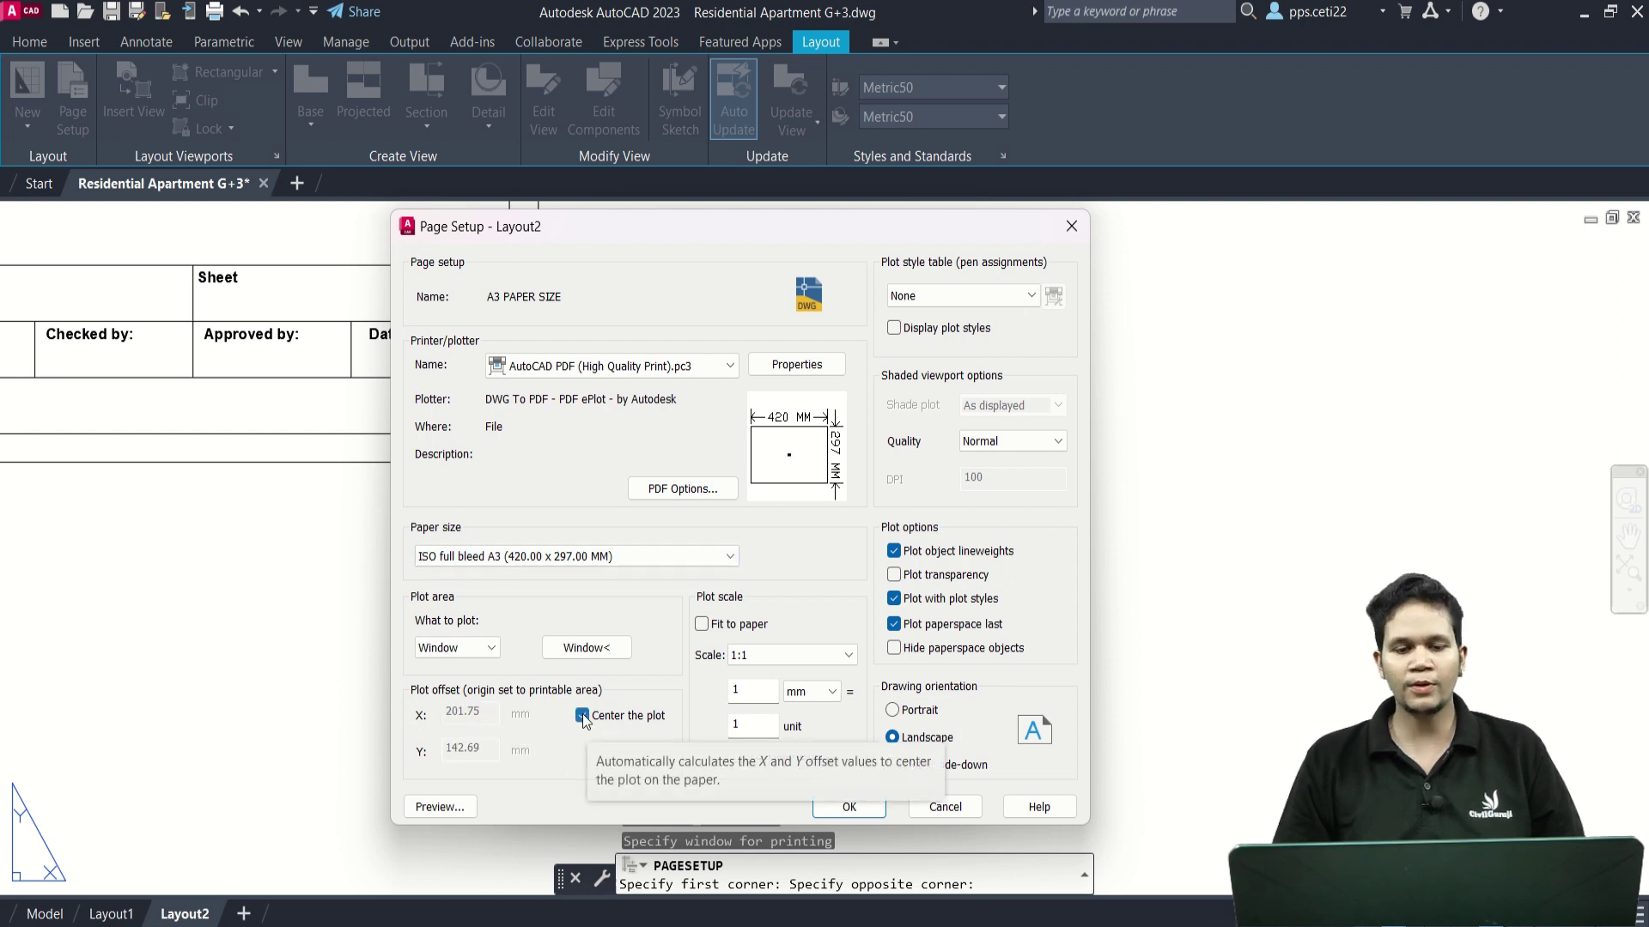
{"action": "left_click", "coordinate": [703, 626]}
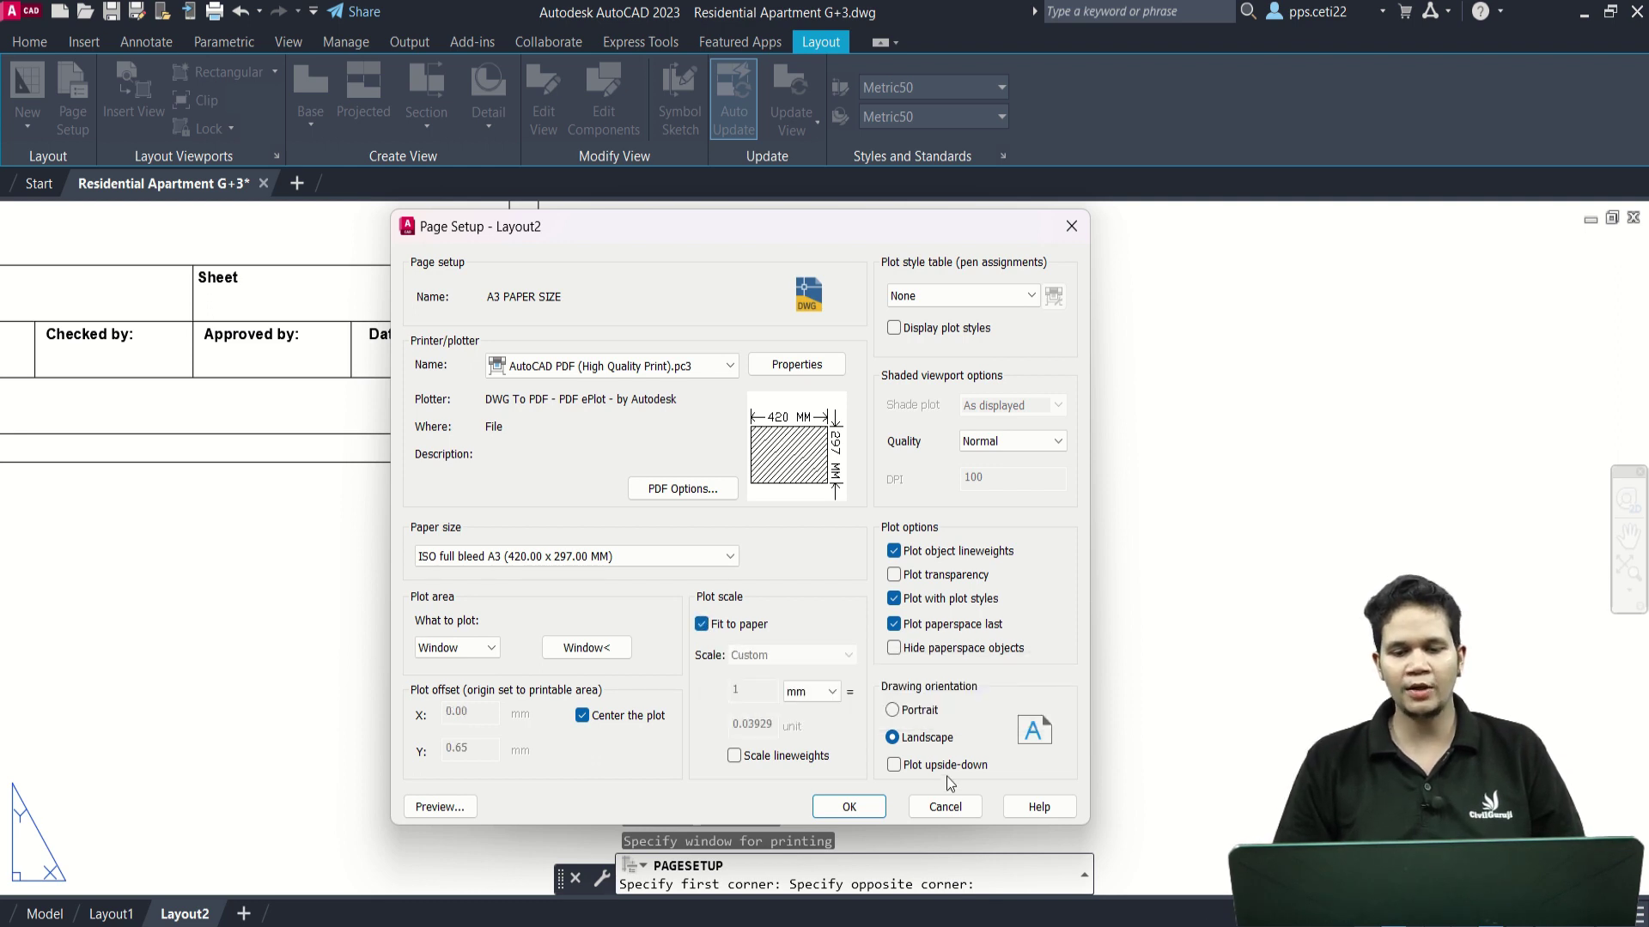
{"action": "left_click", "coordinate": [983, 442]}
{"action": "left_click", "coordinate": [973, 522]}
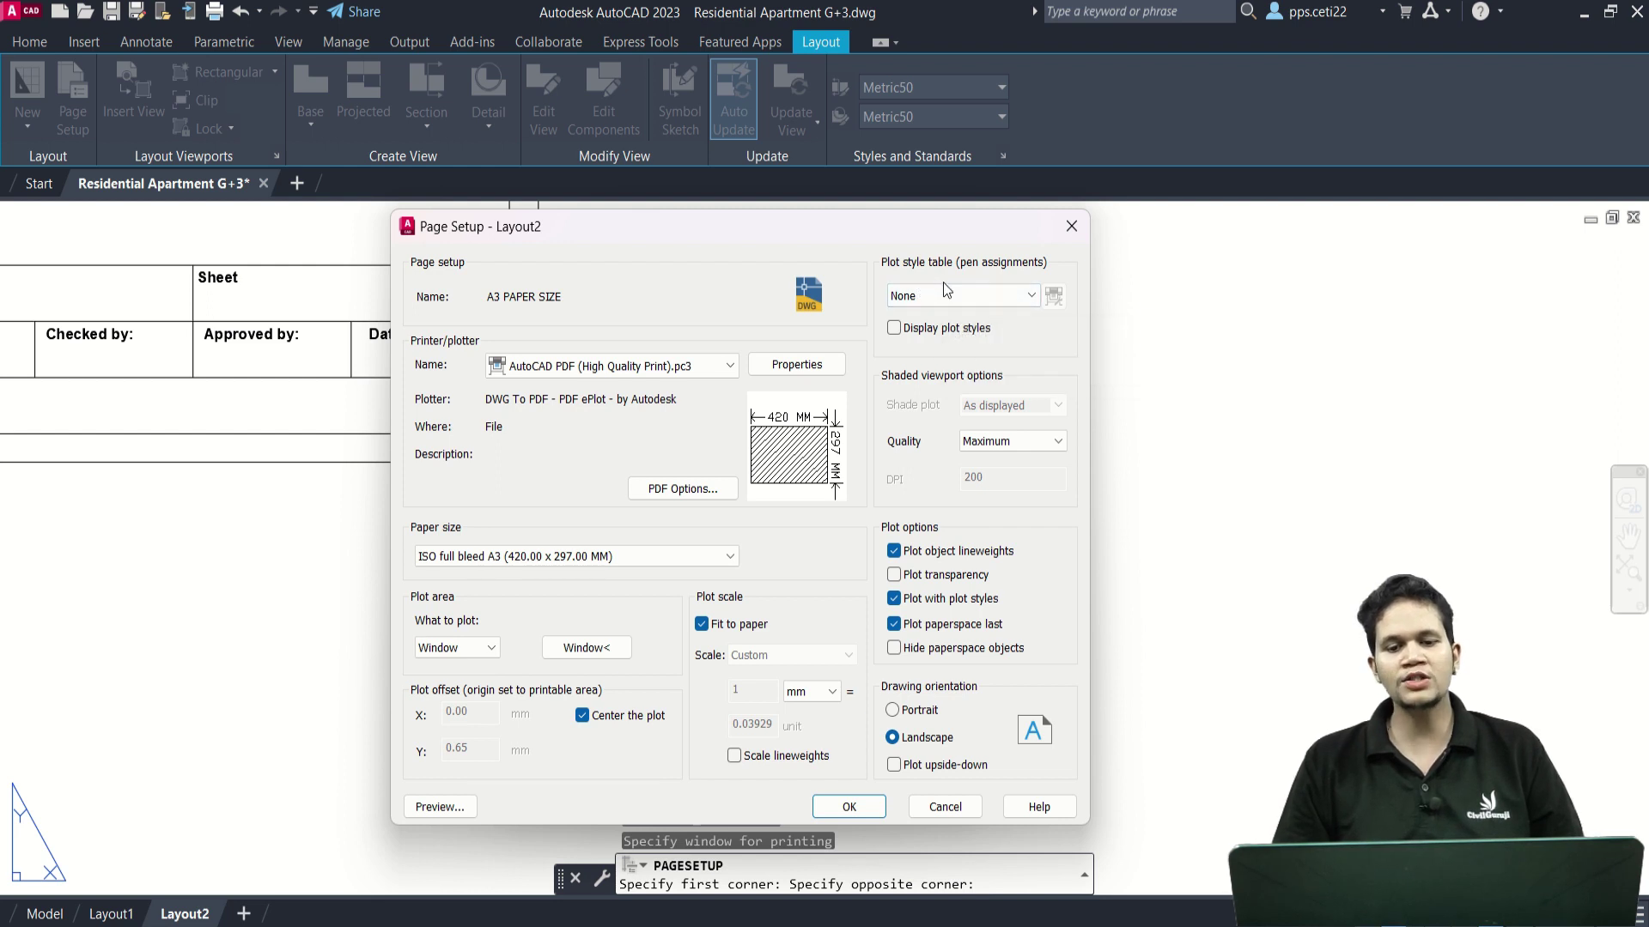
{"action": "left_click", "coordinate": [949, 300]}
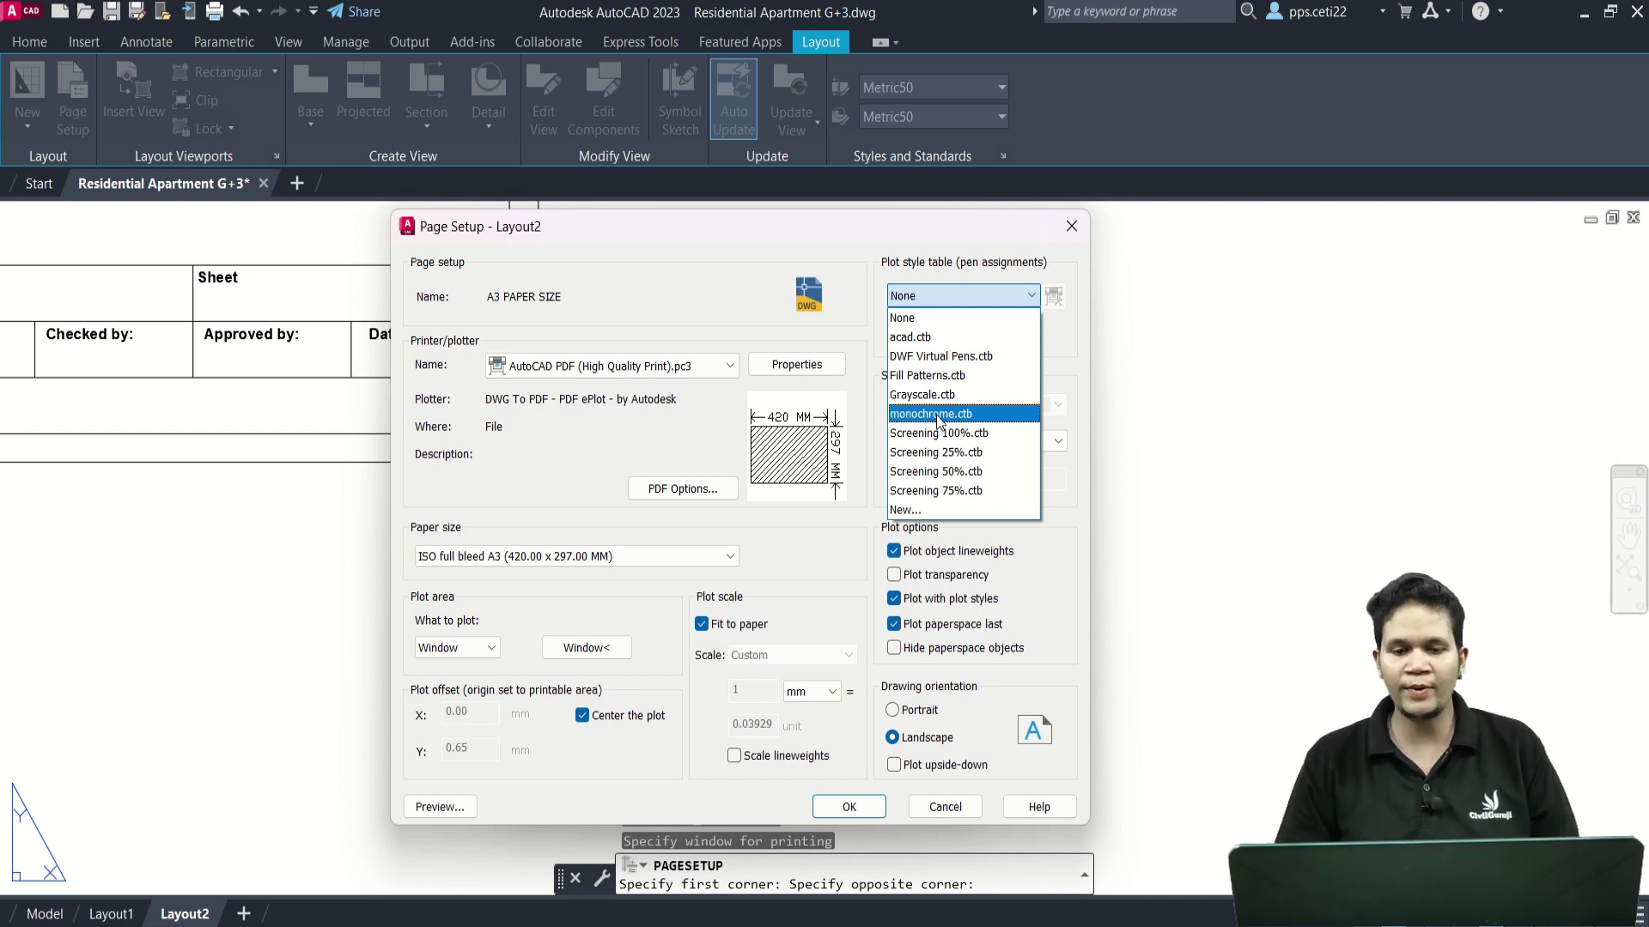
{"action": "left_click", "coordinate": [936, 414]}
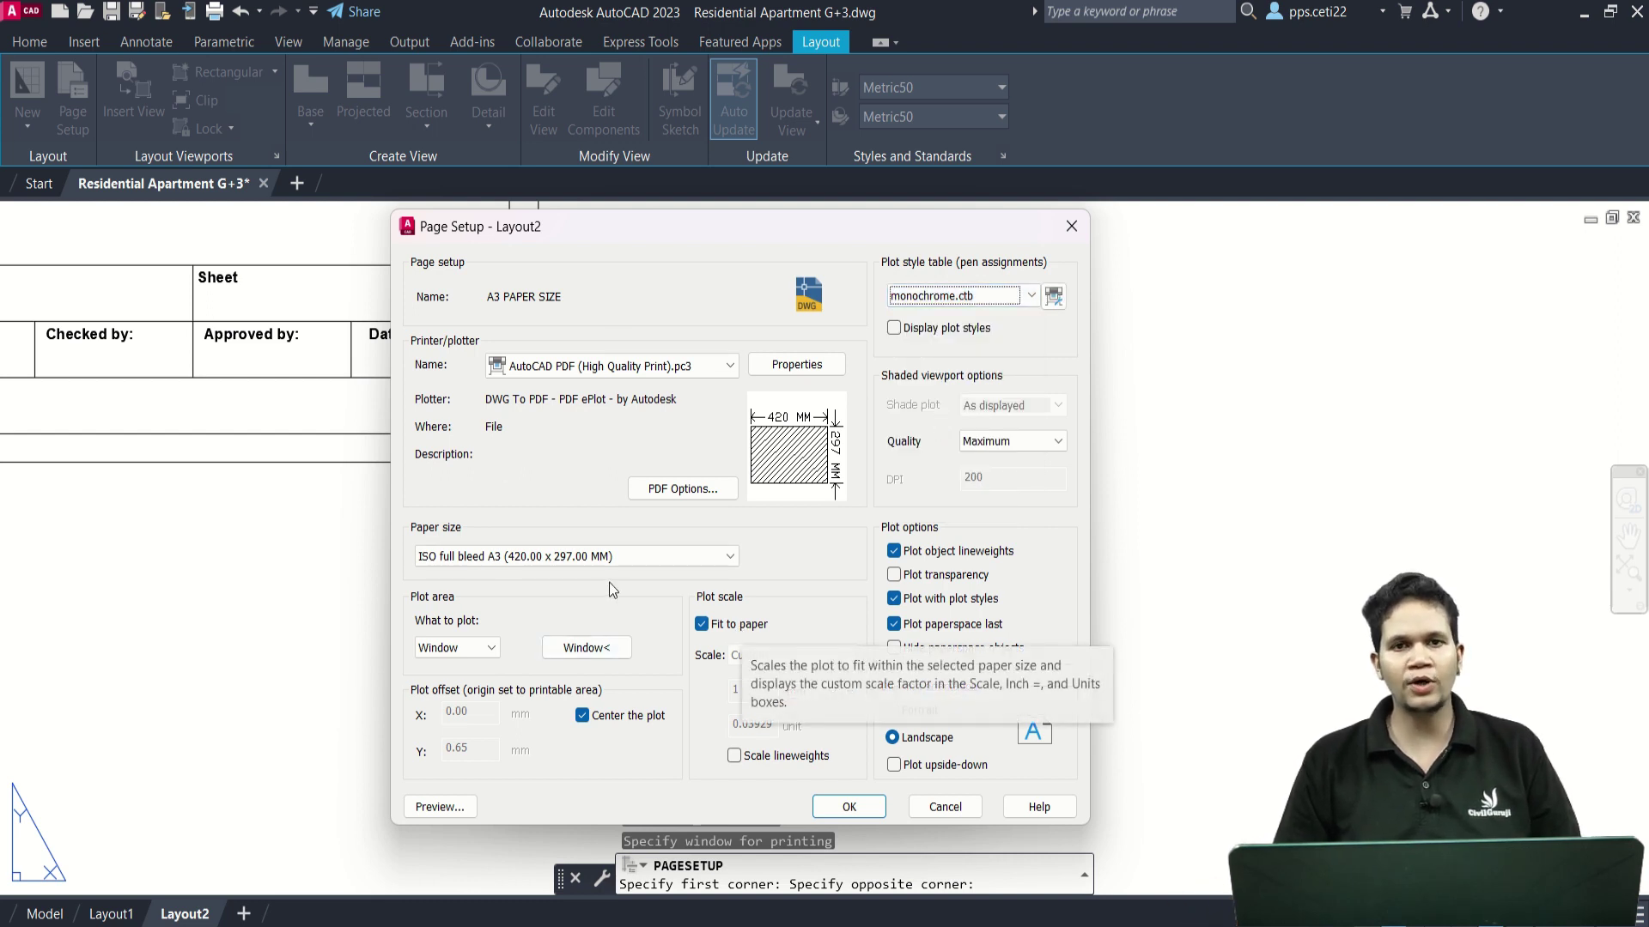
{"action": "left_click", "coordinate": [845, 803]}
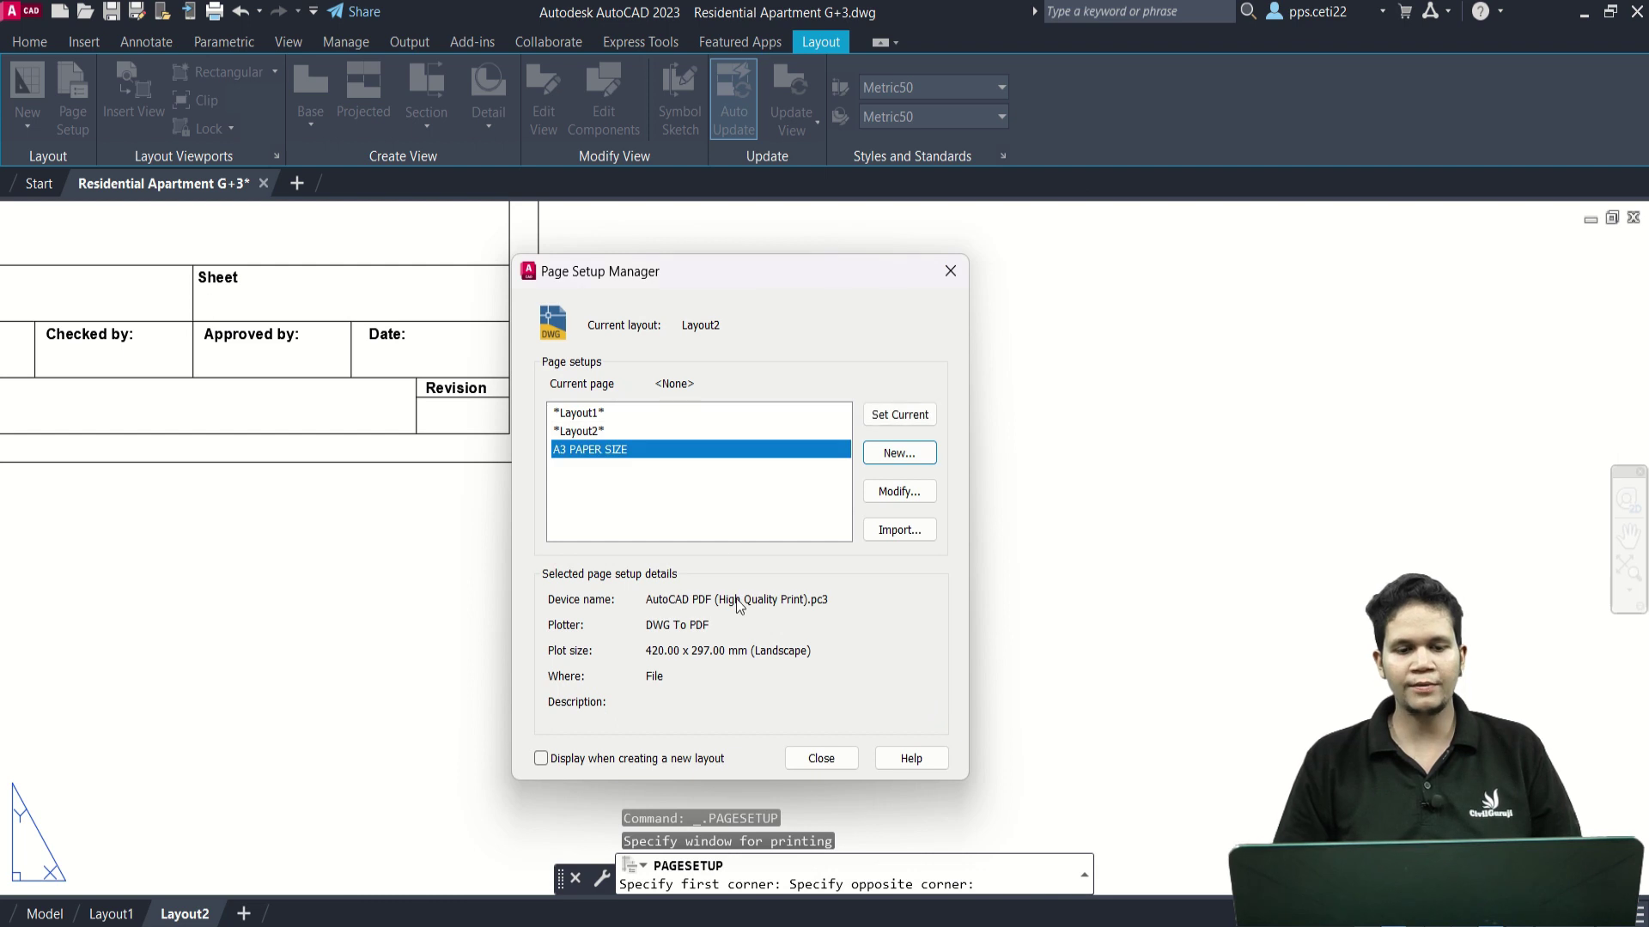
Set A3 PAPER SIZE as current for Layout2 and close the Page Setup Manager.
{"action": "left_click", "coordinate": [575, 448]}
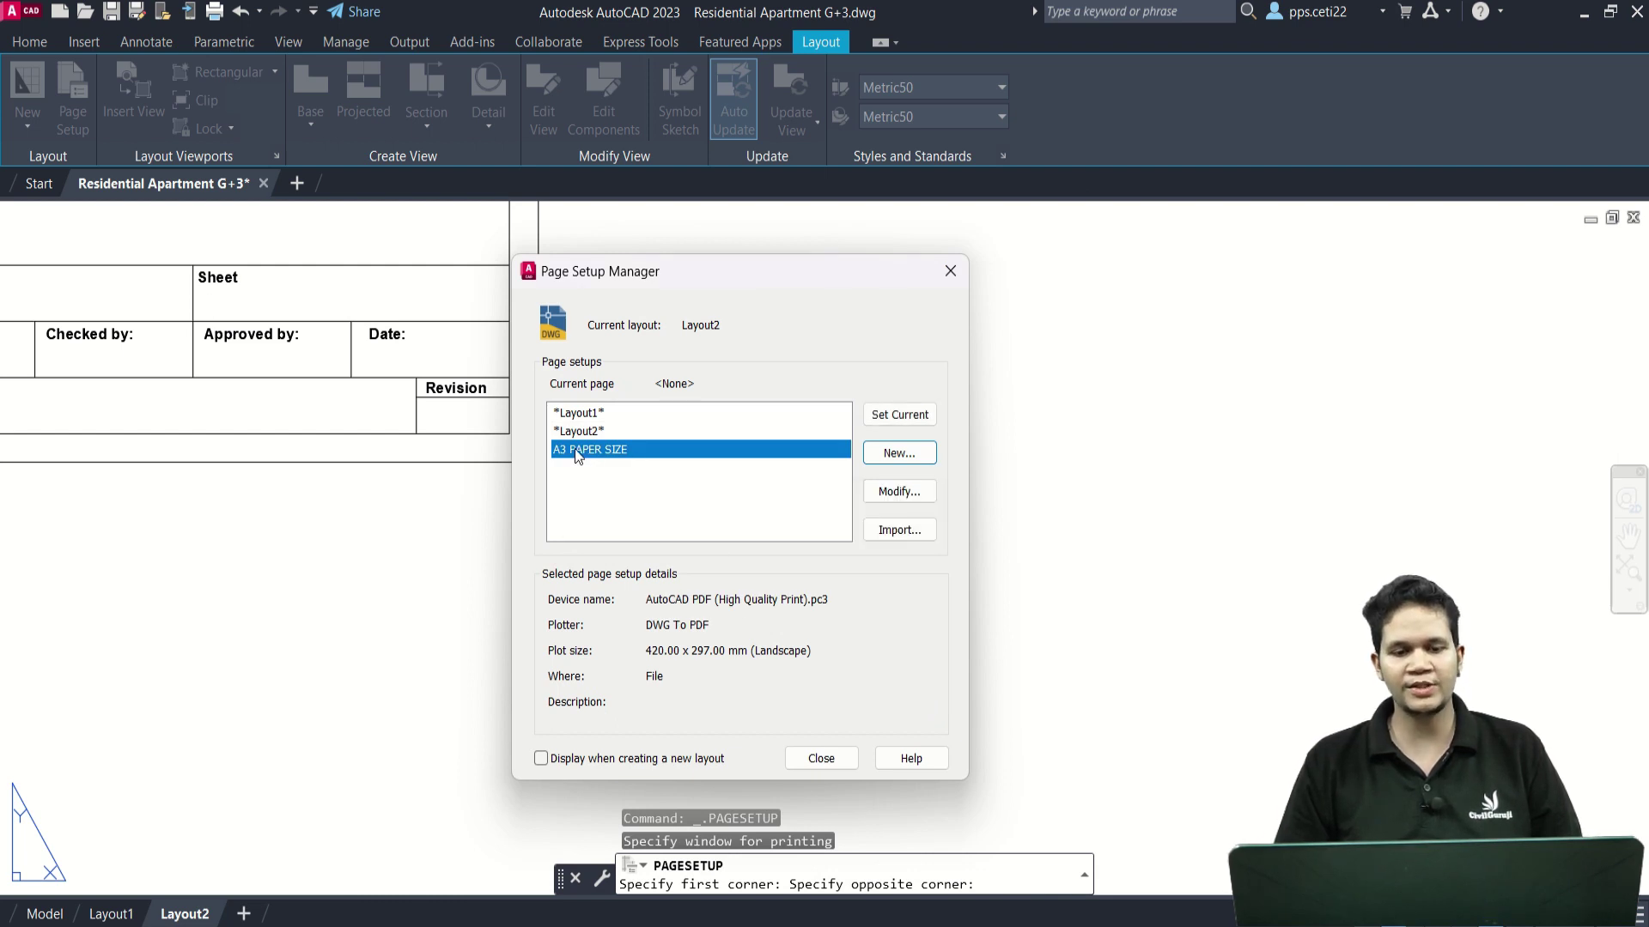
{"action": "key", "text": "Escape"}
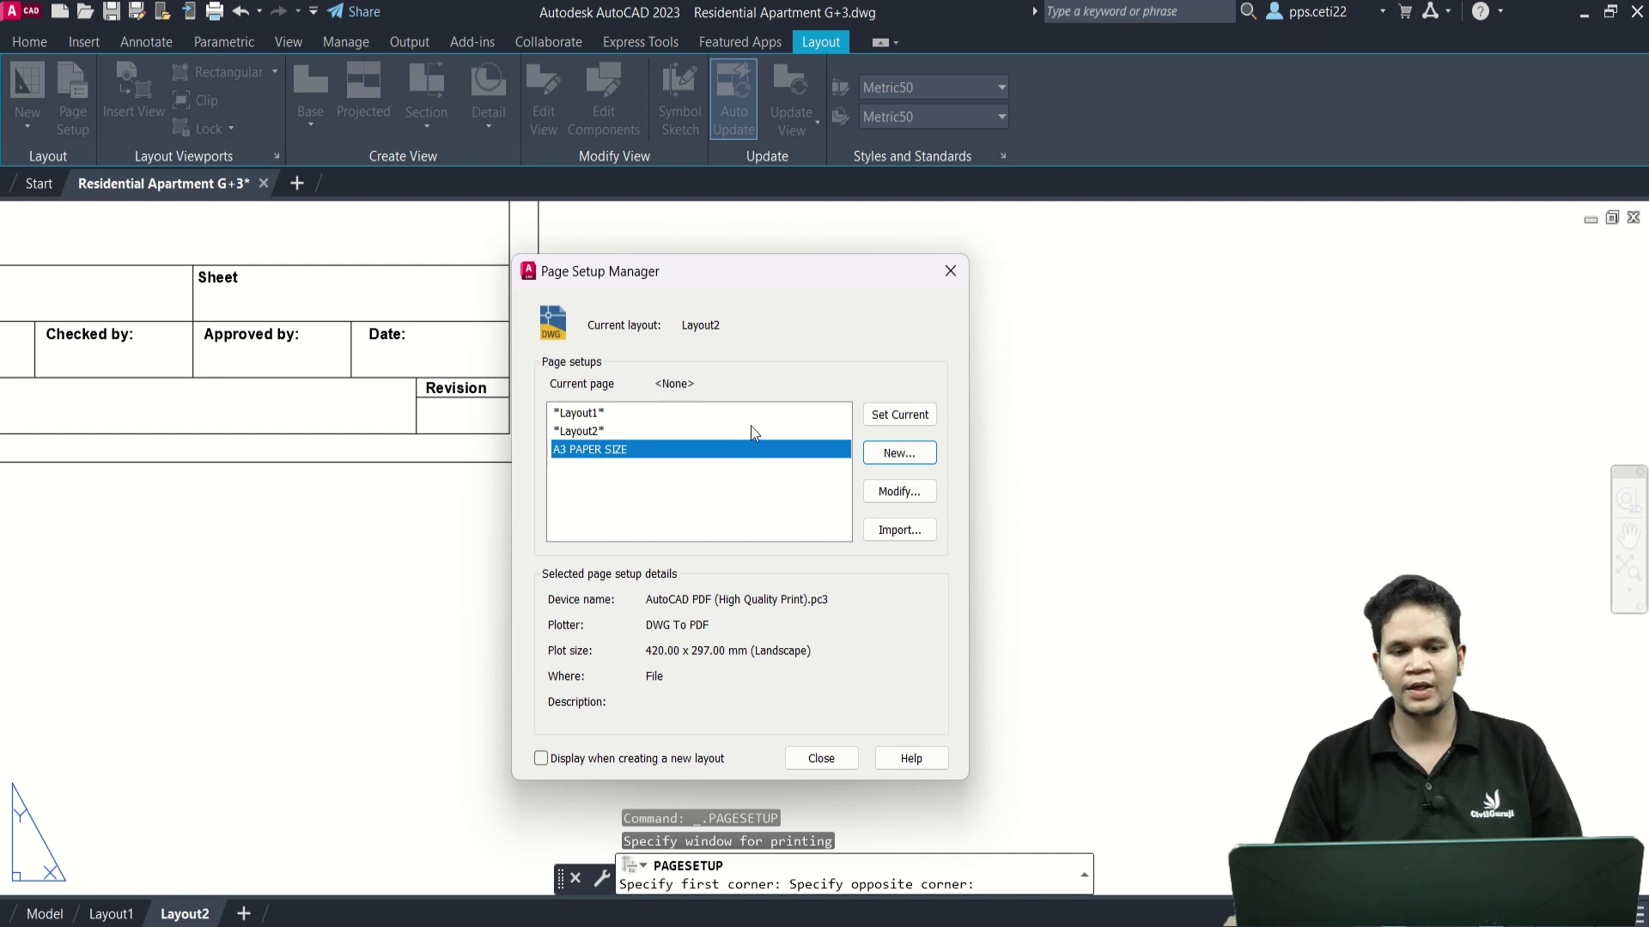
{"action": "left_click", "coordinate": [884, 418]}
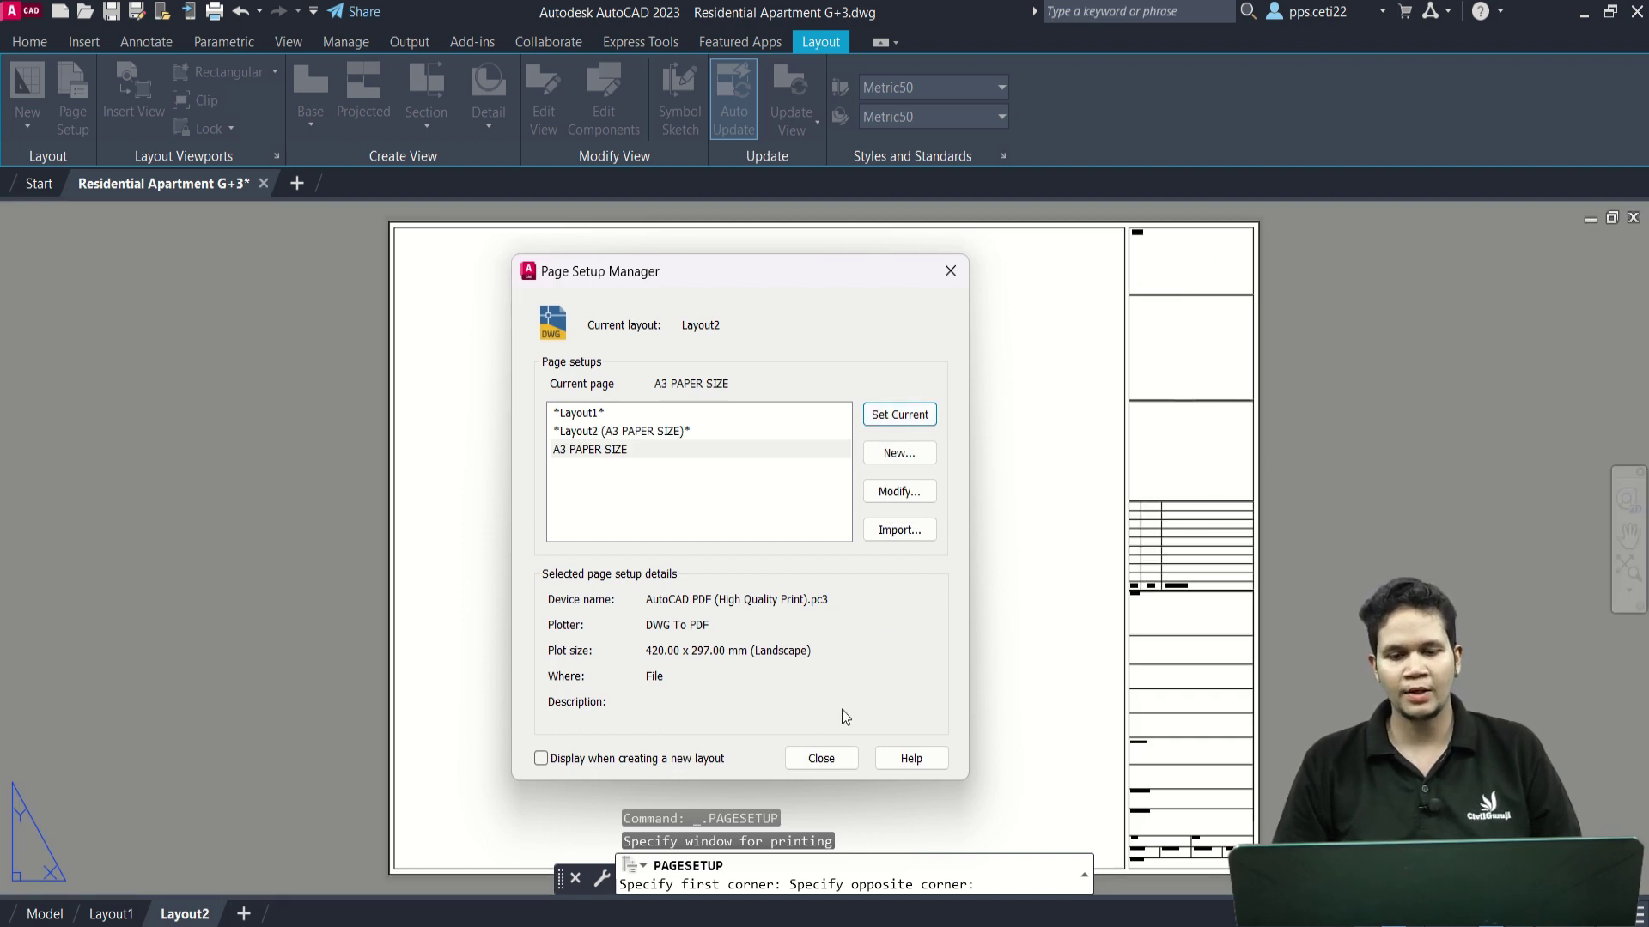
{"action": "left_click", "coordinate": [822, 759]}
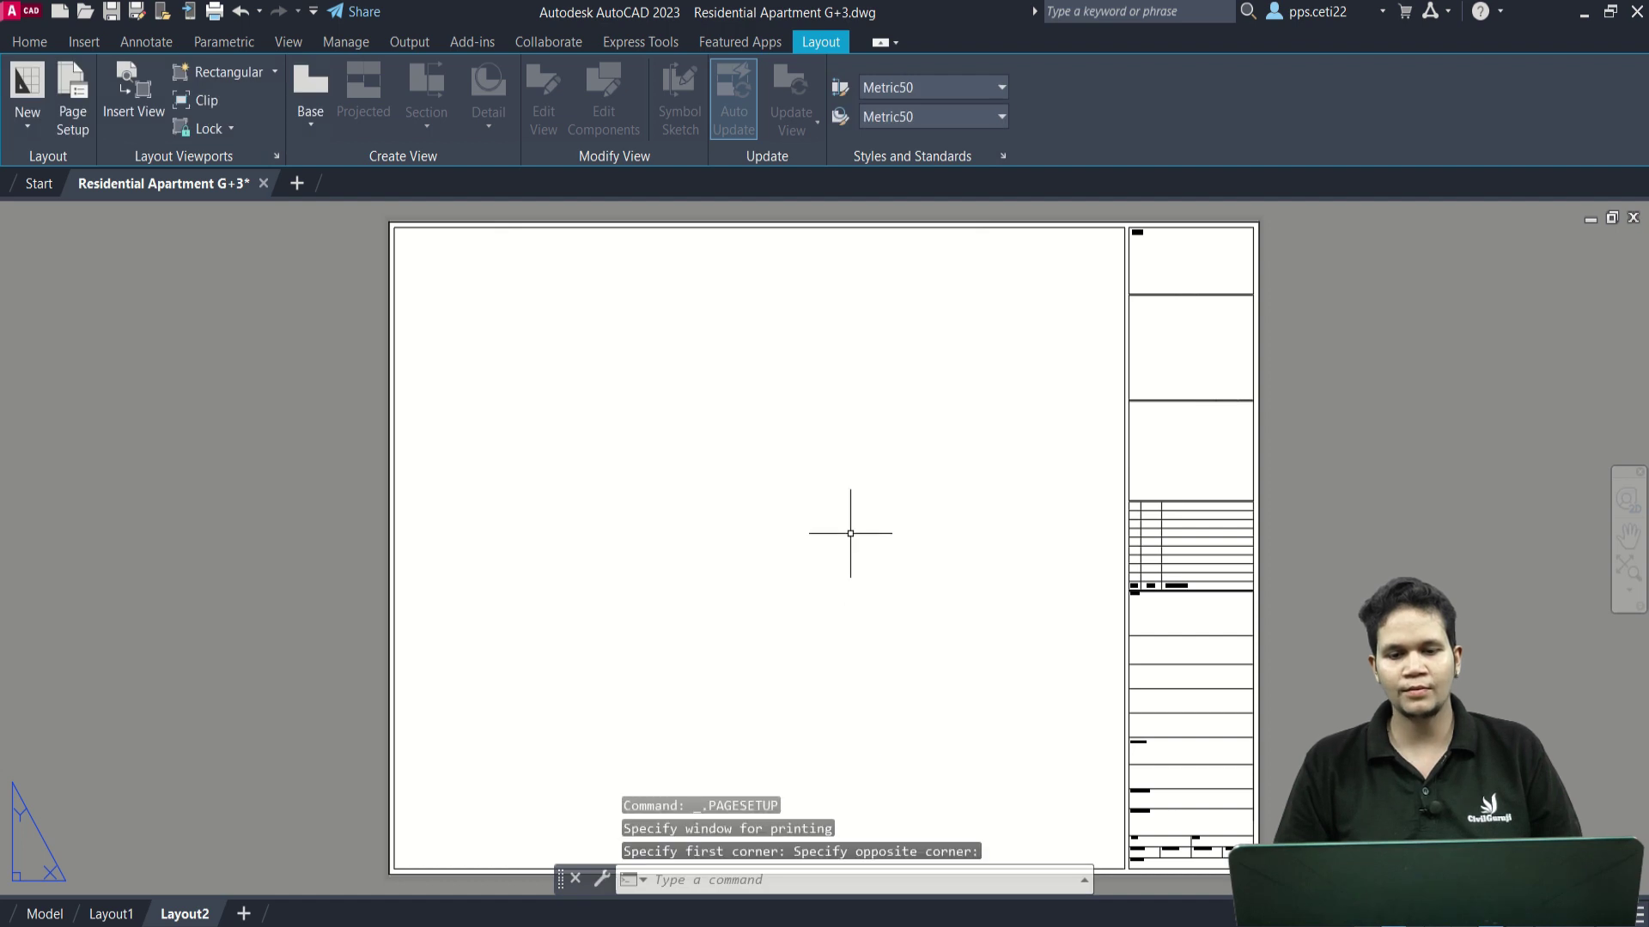
{"action": "scroll", "coordinate": [850, 531], "scroll_direction": "down", "scroll_amount": 5}
{"action": "scroll", "coordinate": [850, 534], "scroll_direction": "up", "scroll_amount": 5}
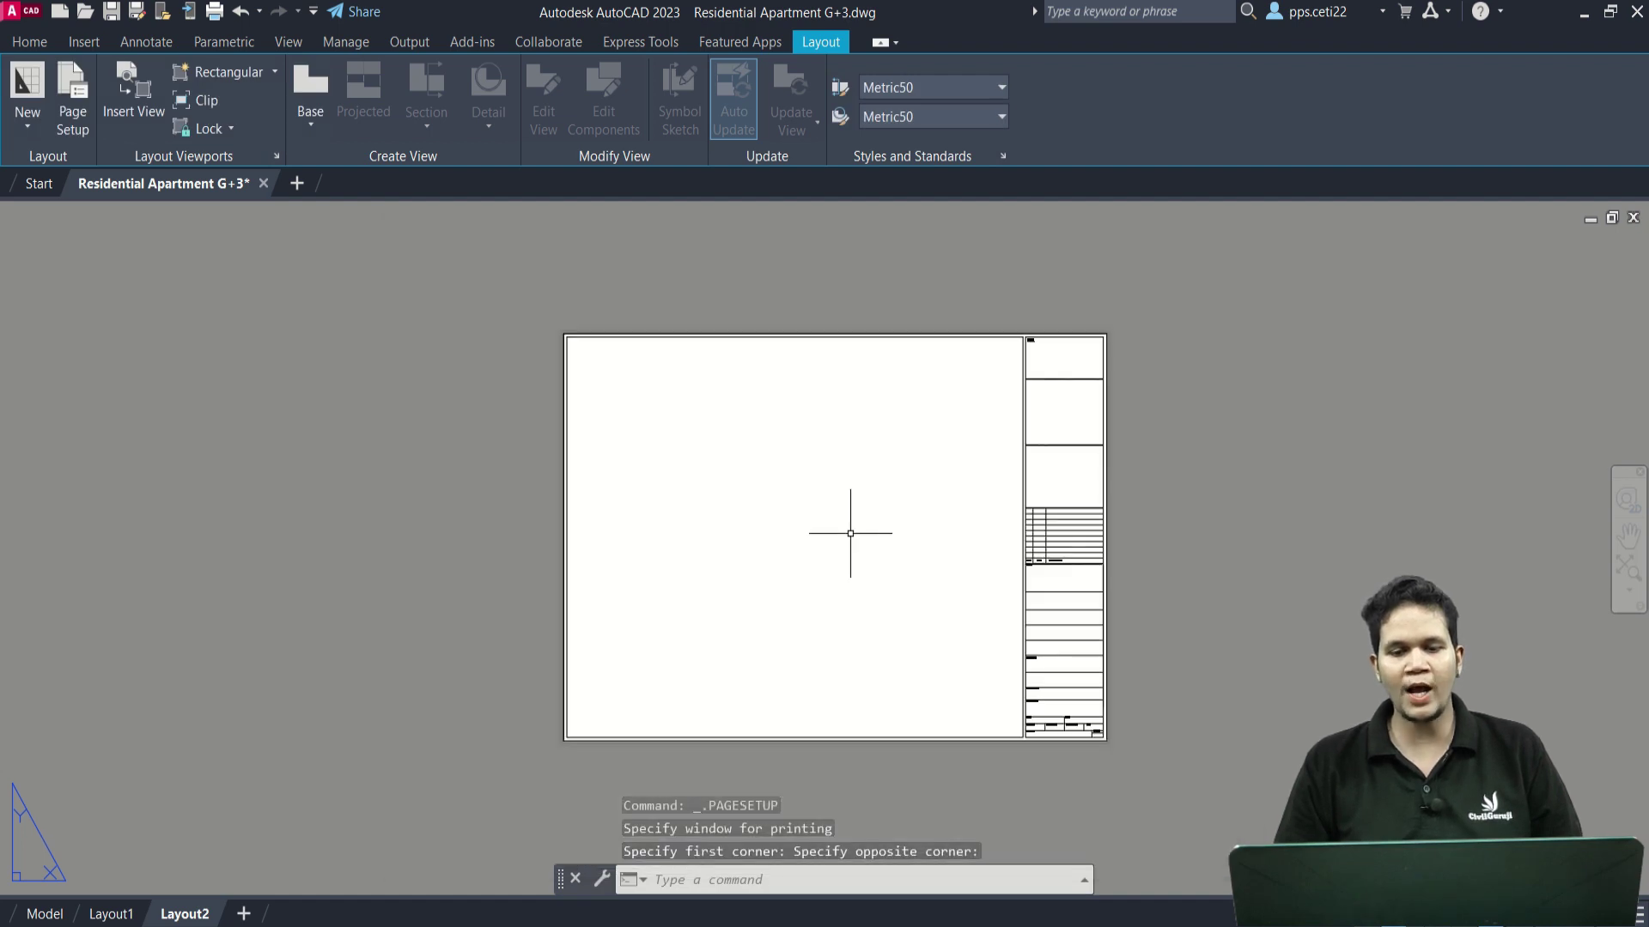
Draw a rectangular viewport on Layout2 between two picked corners to show the model drawings.
{"action": "scroll", "coordinate": [850, 534], "scroll_direction": "up", "scroll_amount": 2}
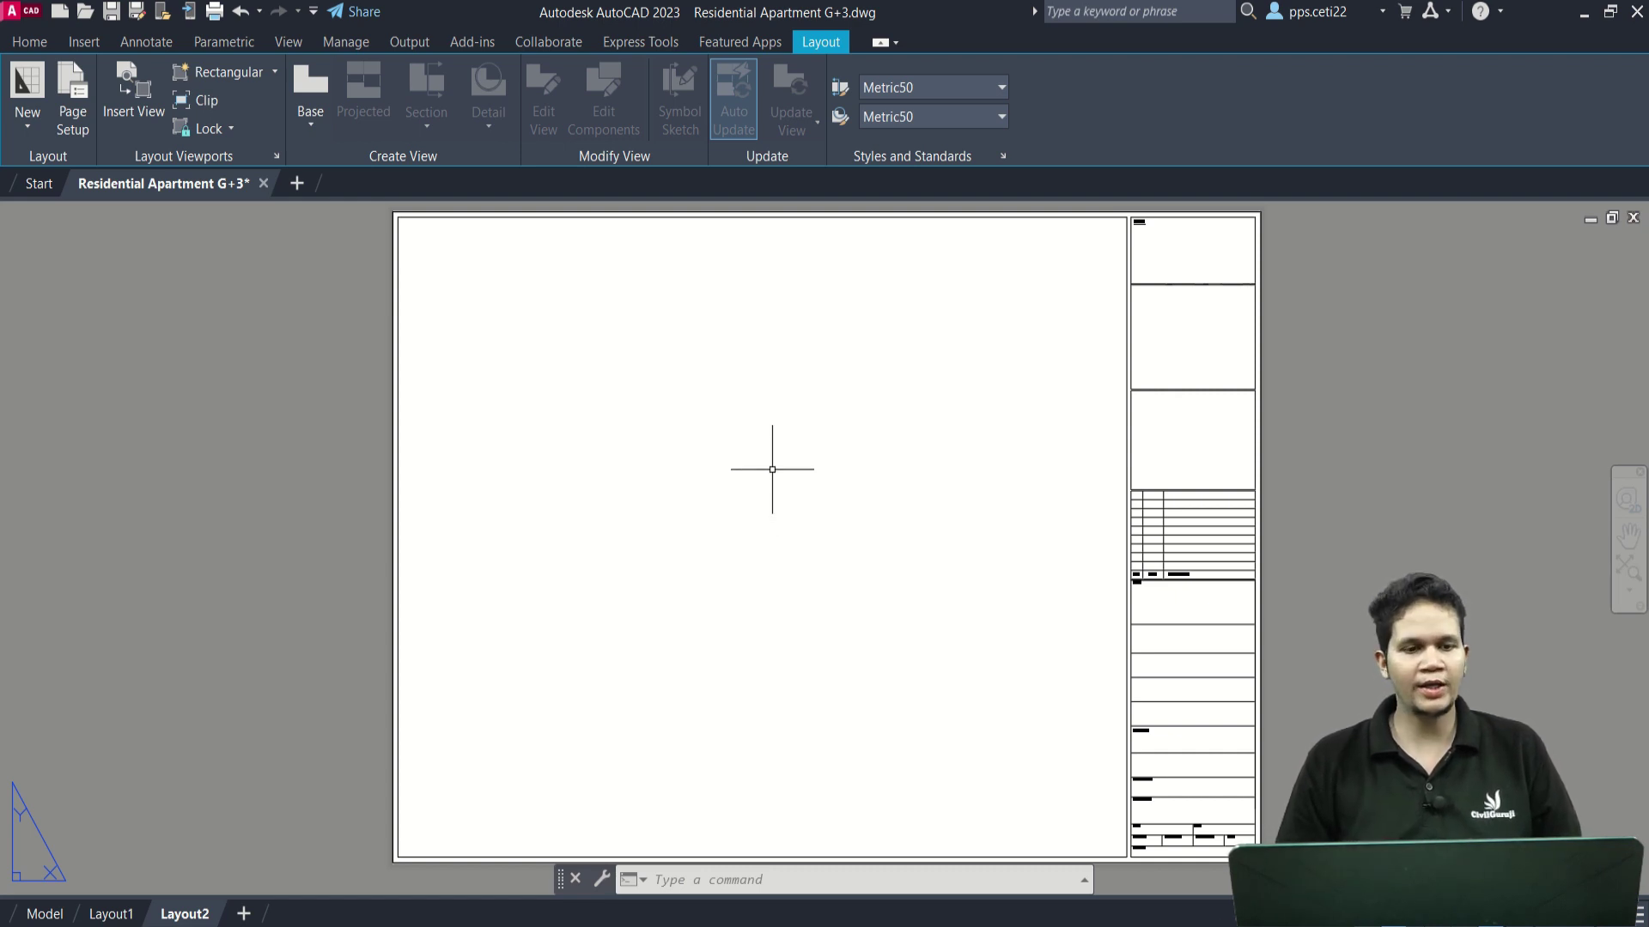
{"action": "left_click", "coordinate": [236, 79]}
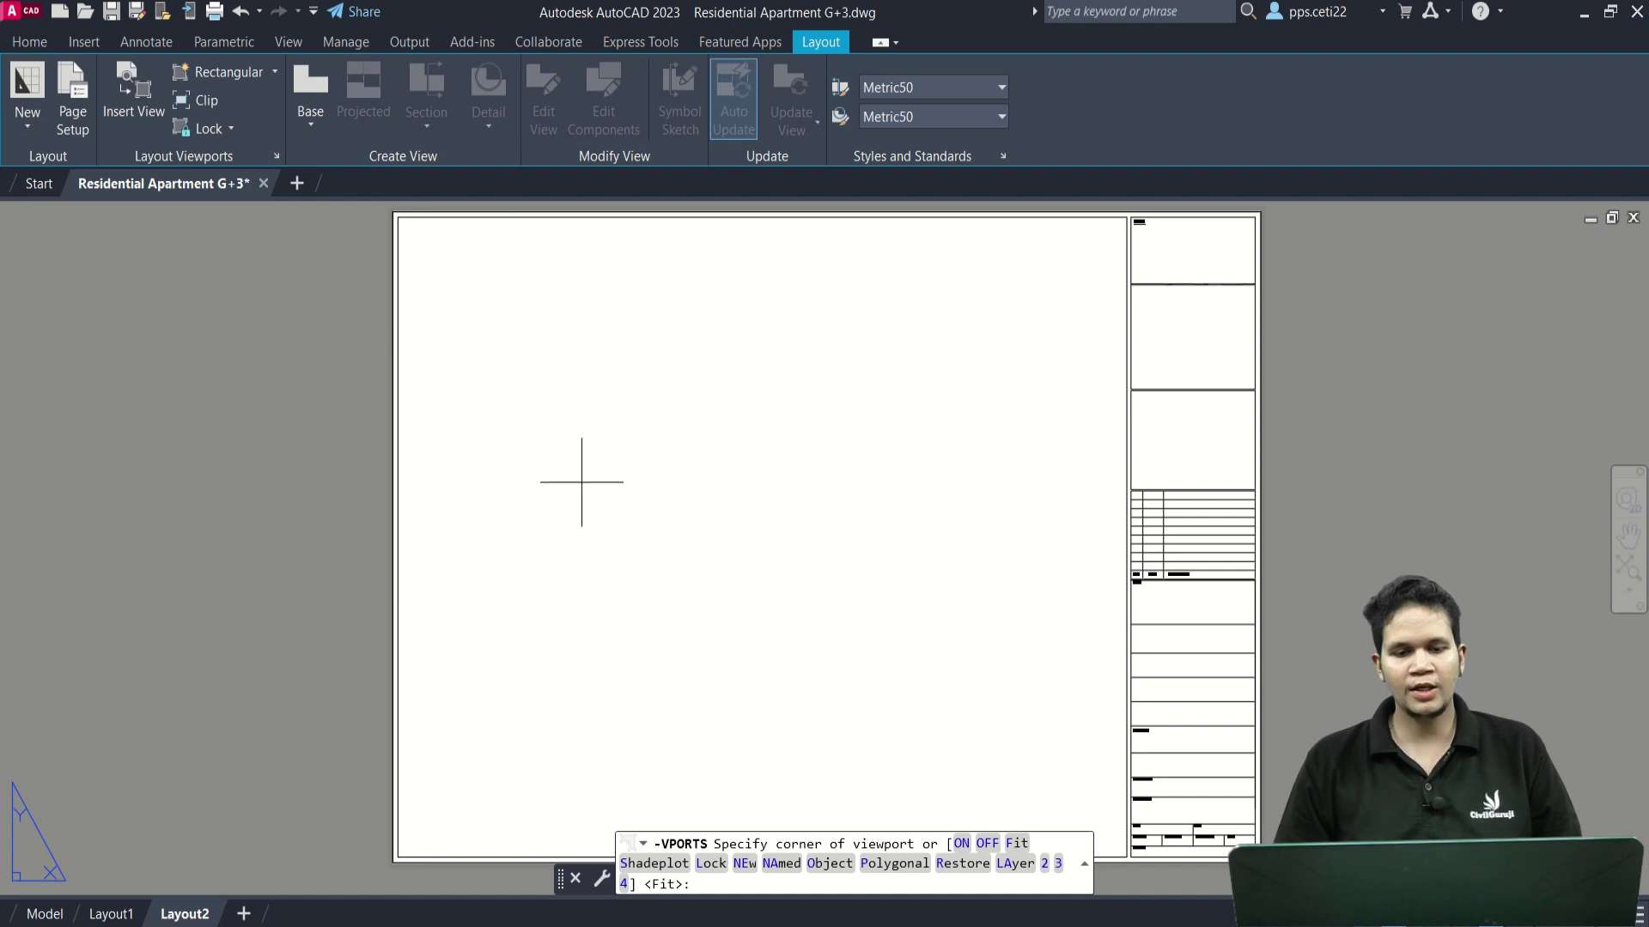
{"action": "left_click", "coordinate": [482, 376]}
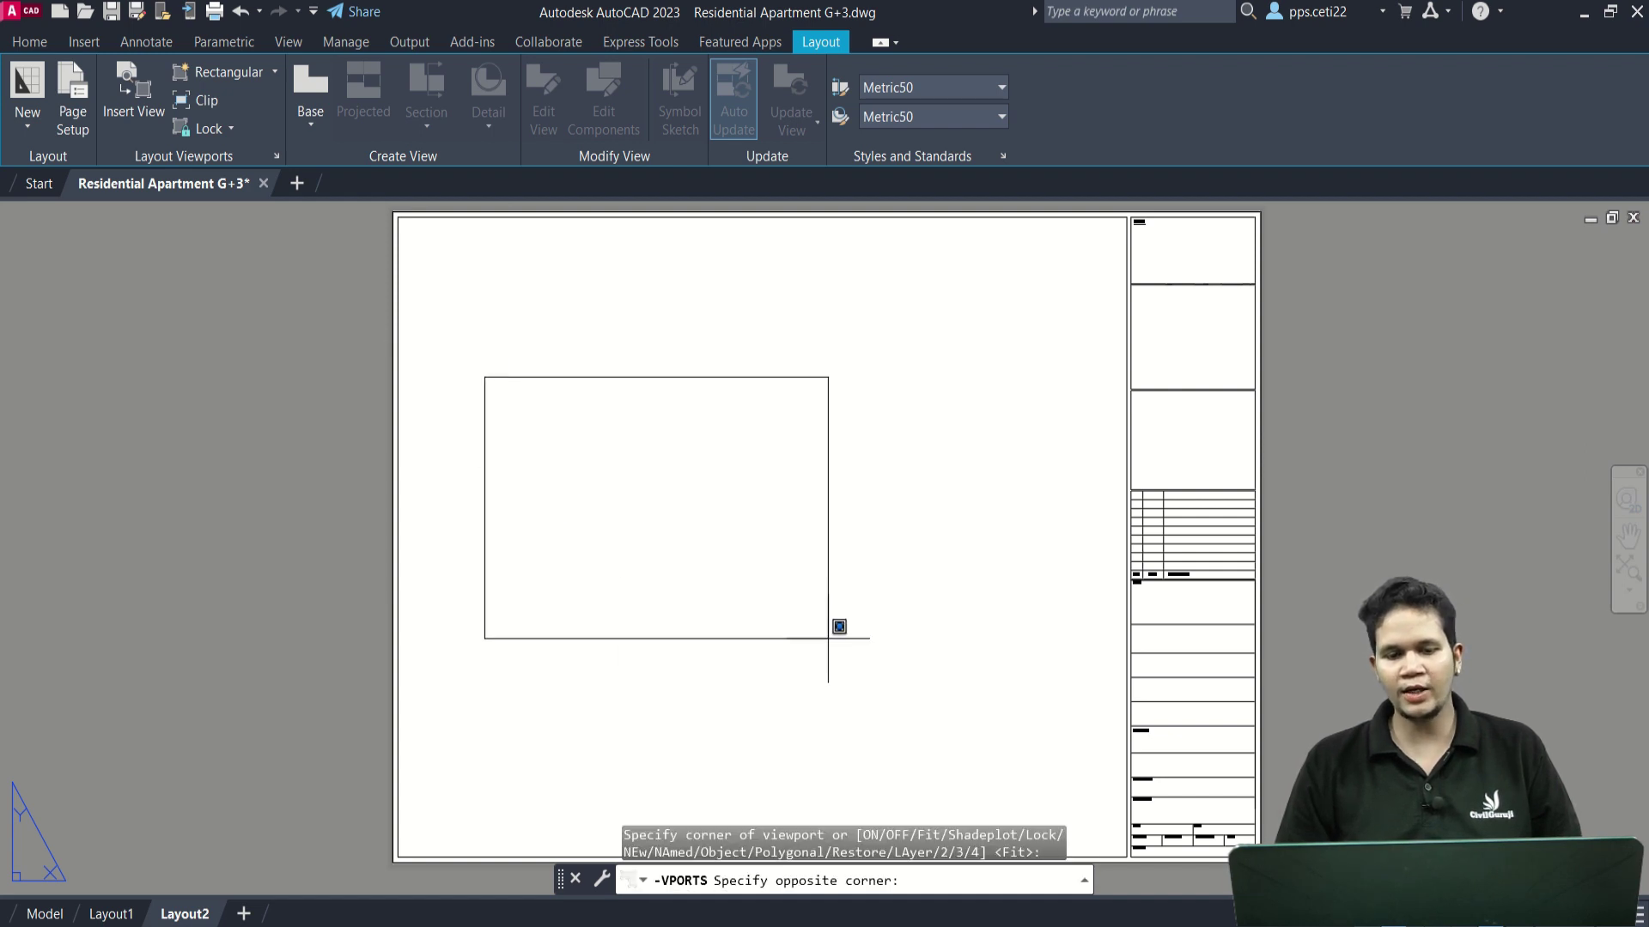
{"action": "left_click", "coordinate": [828, 639]}
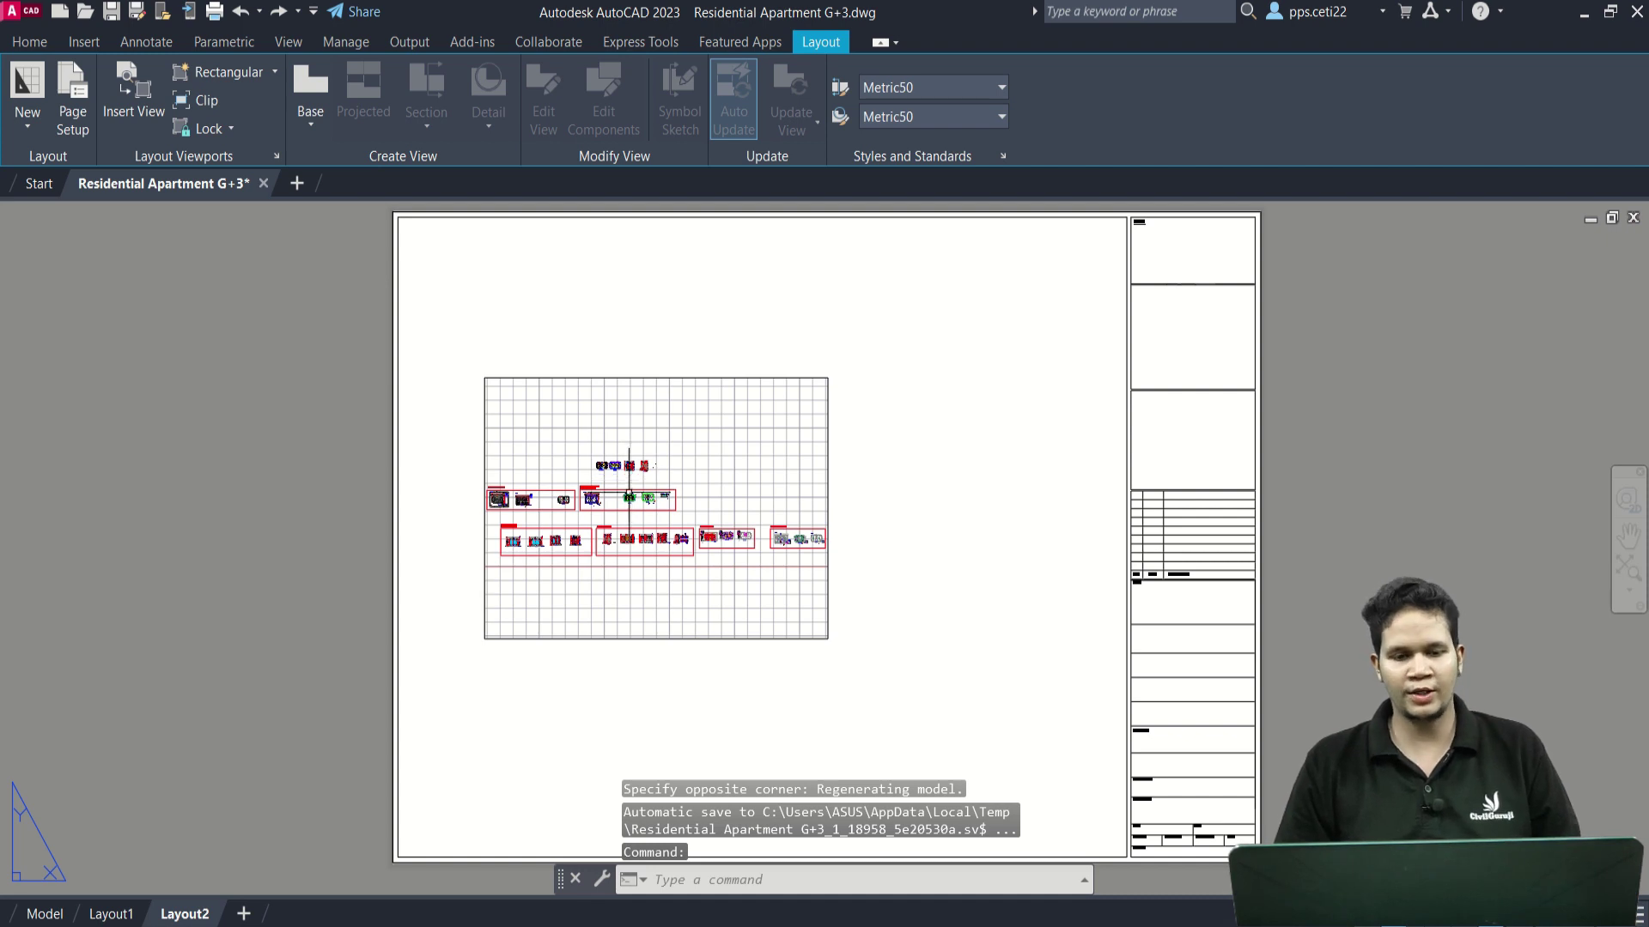
{"action": "scroll", "coordinate": [618, 459], "scroll_direction": "up", "scroll_amount": 5}
{"action": "scroll", "coordinate": [653, 442], "scroll_direction": "up", "scroll_amount": 4}
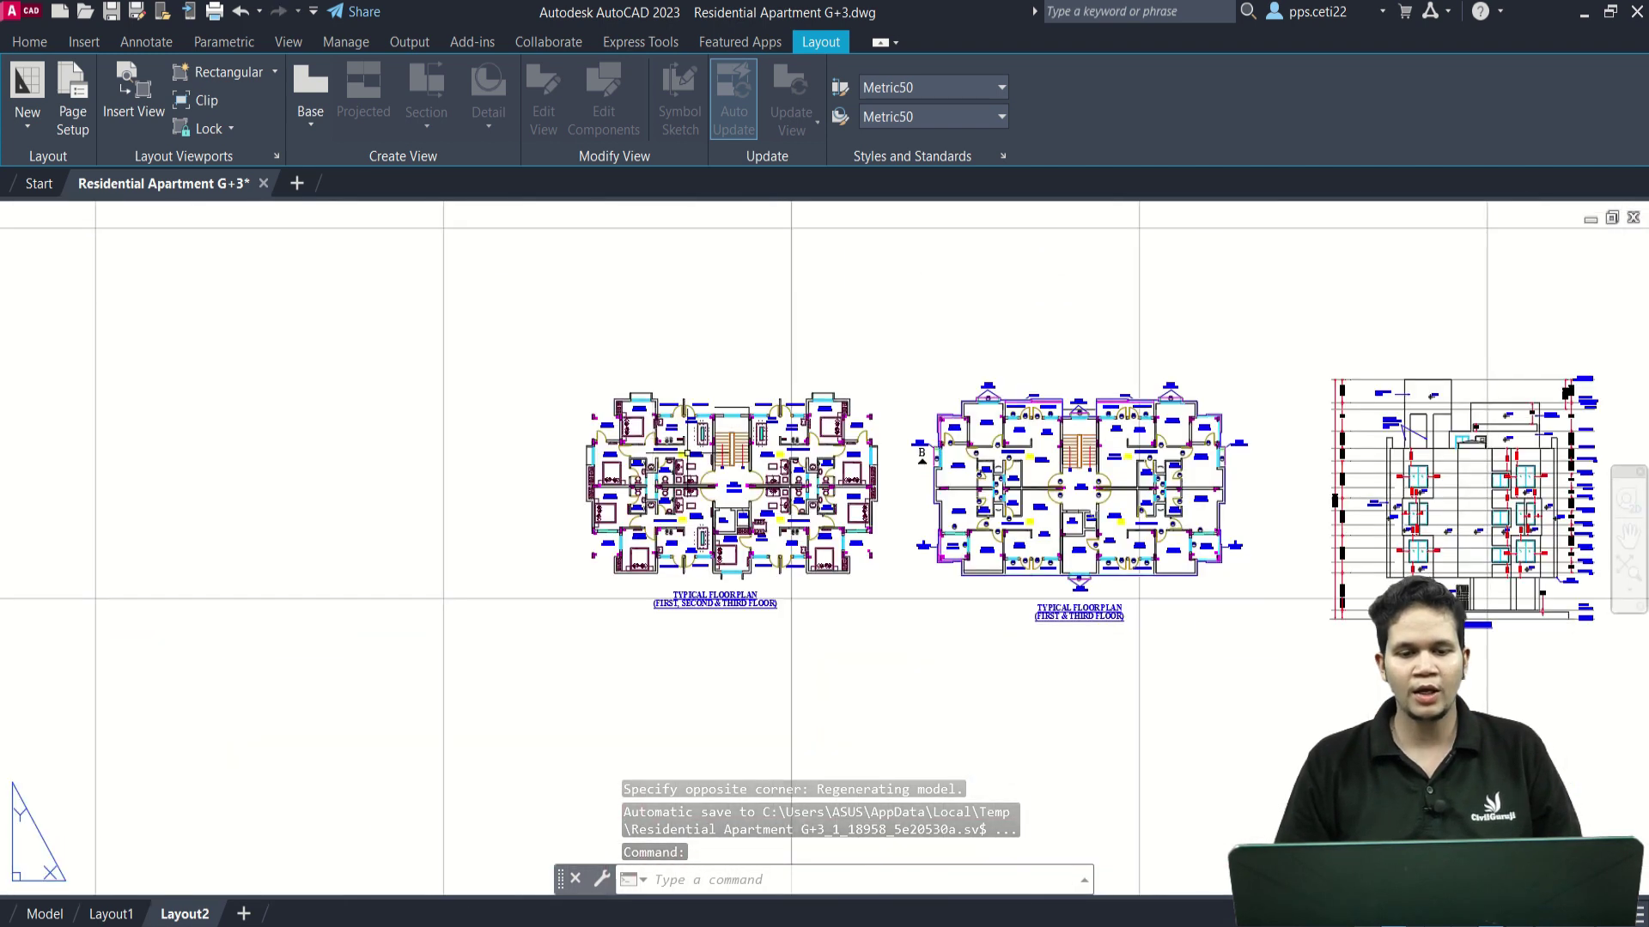
{"action": "scroll", "coordinate": [652, 441], "scroll_direction": "up", "scroll_amount": 5}
{"action": "scroll", "coordinate": [653, 441], "scroll_direction": "down", "scroll_amount": 5}
{"action": "scroll", "coordinate": [687, 455], "scroll_direction": "down", "scroll_amount": 6}
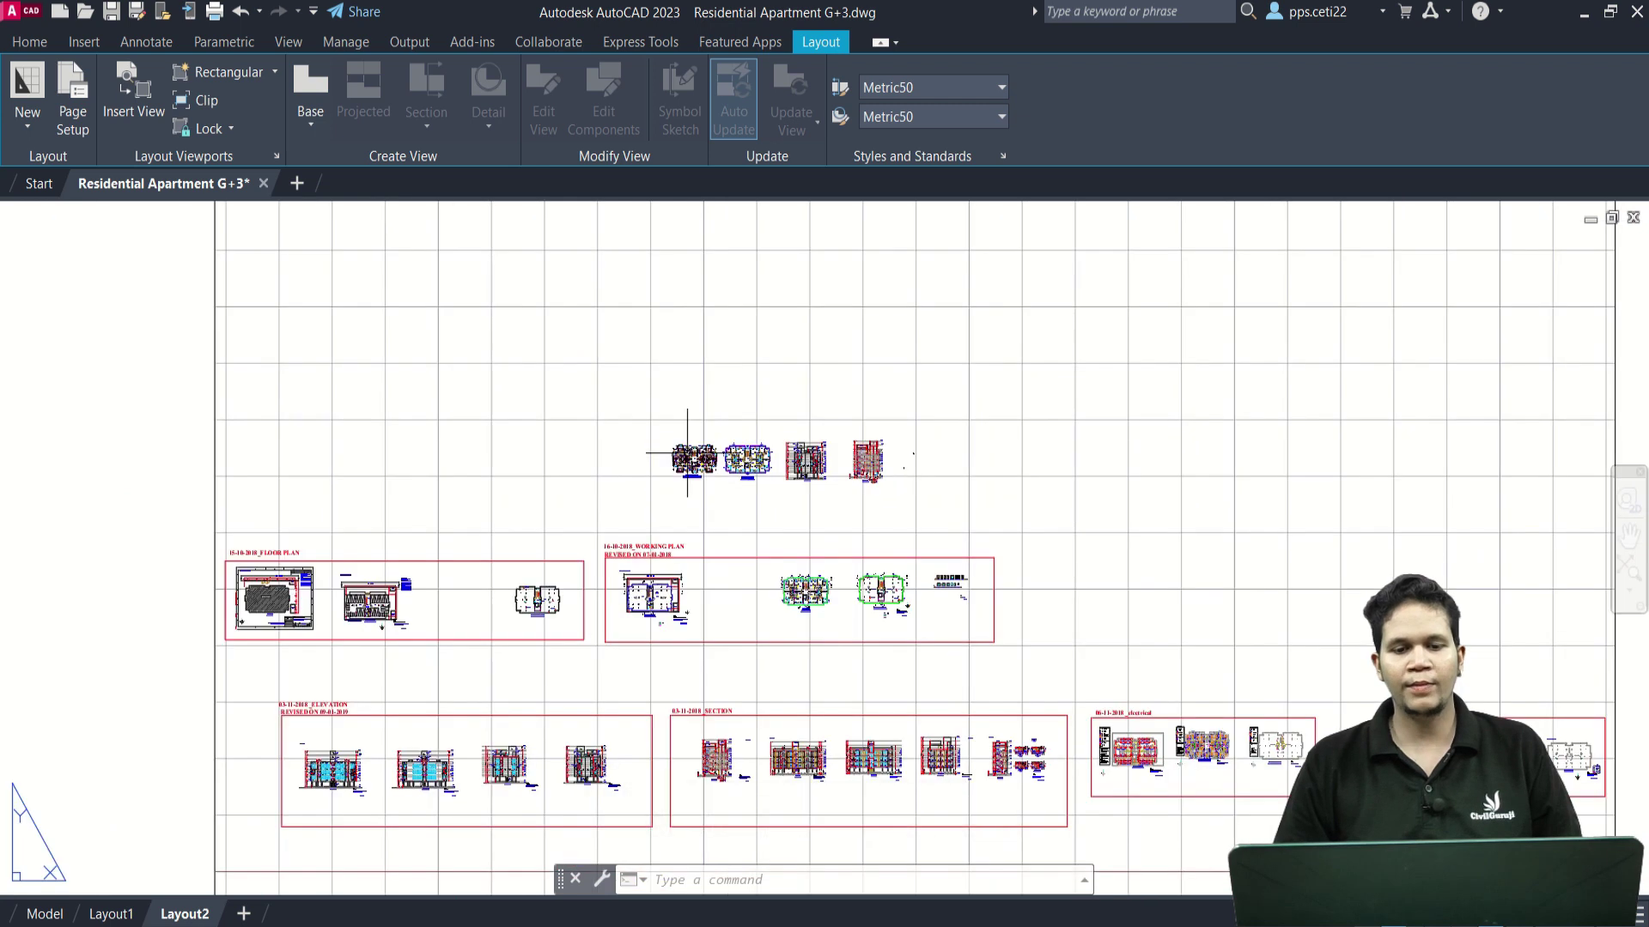
{"action": "scroll", "coordinate": [687, 455], "scroll_direction": "down", "scroll_amount": 4}
{"action": "scroll", "coordinate": [754, 498], "scroll_direction": "up", "scroll_amount": 2}
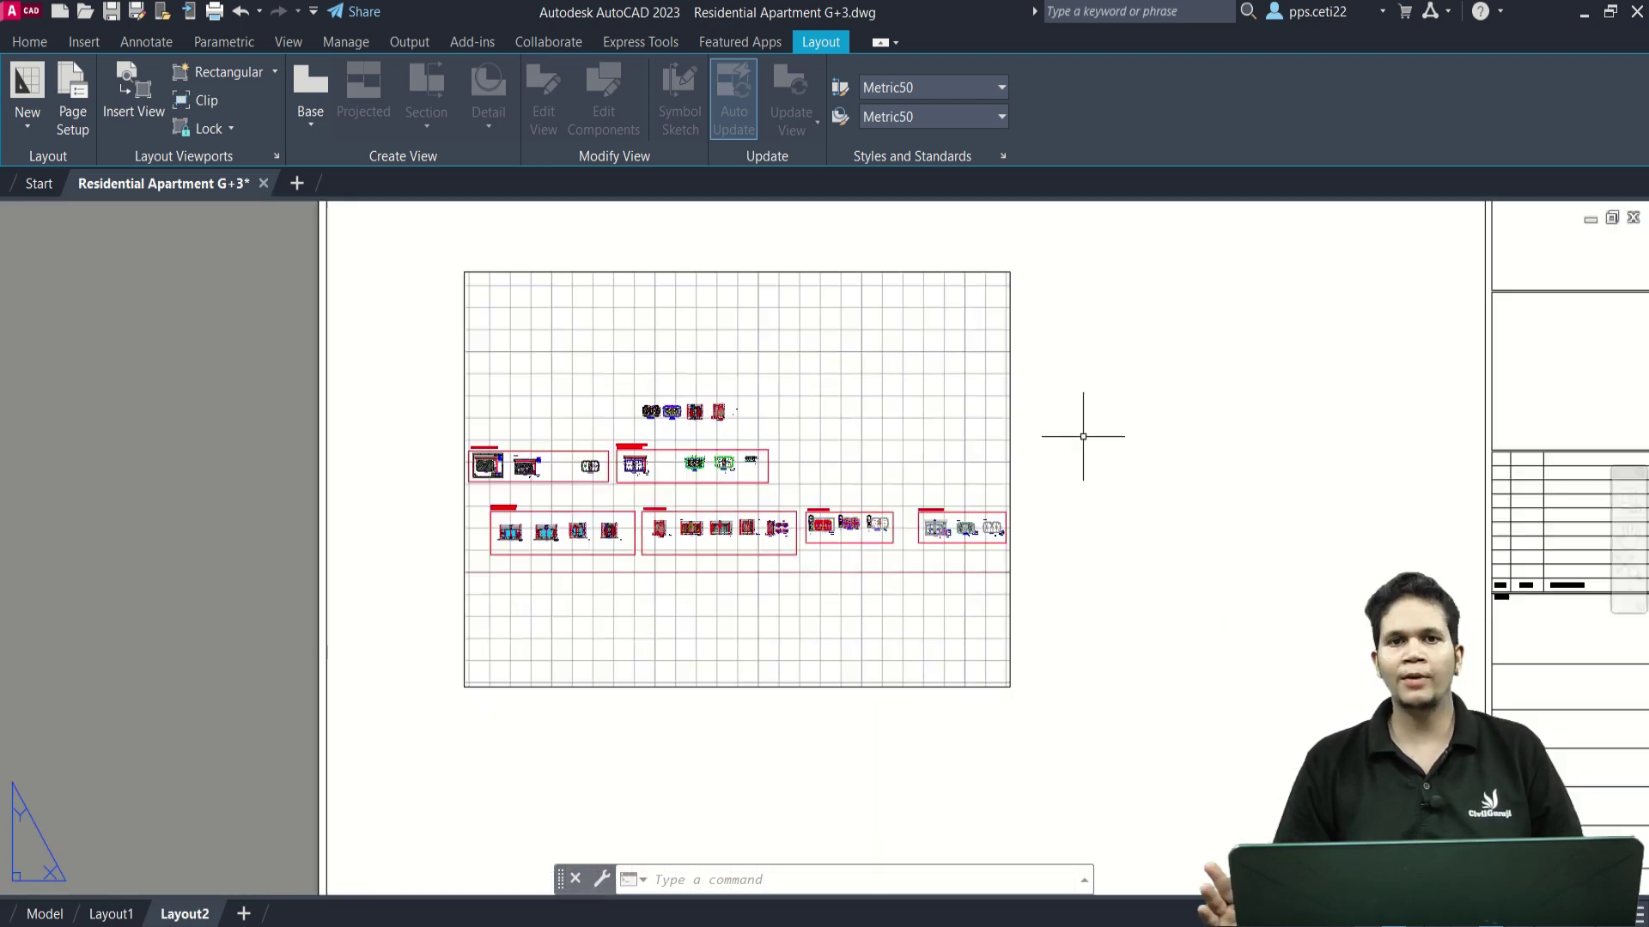
{"action": "scroll", "coordinate": [692, 434], "scroll_direction": "up", "scroll_amount": 6}
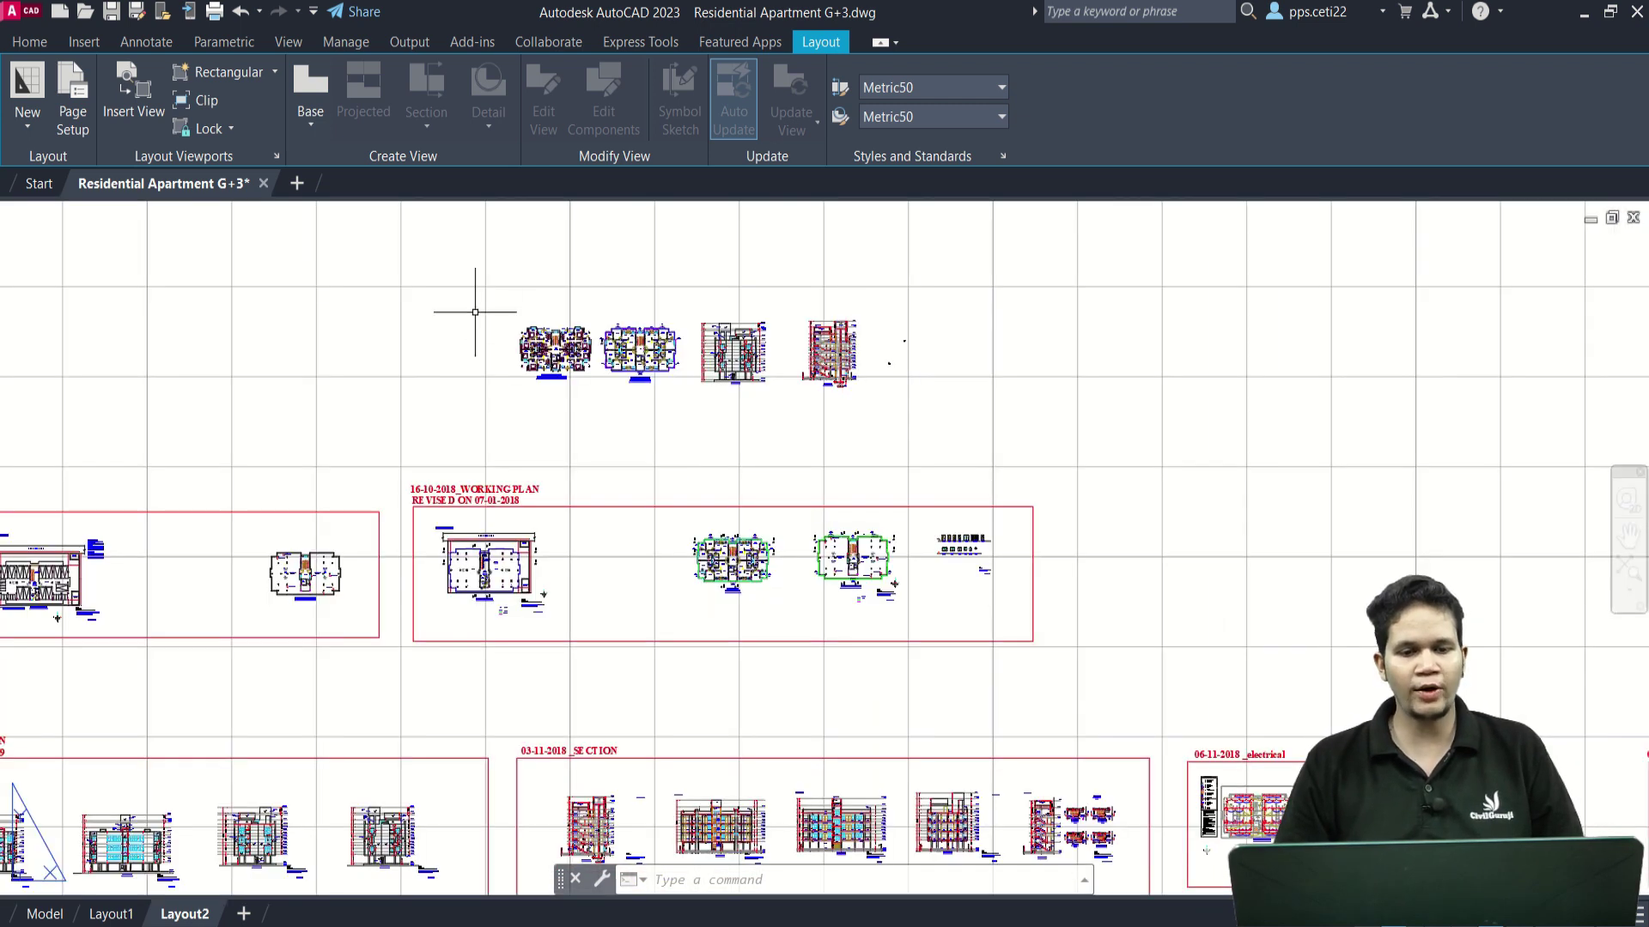
{"action": "left_click", "coordinate": [511, 319]}
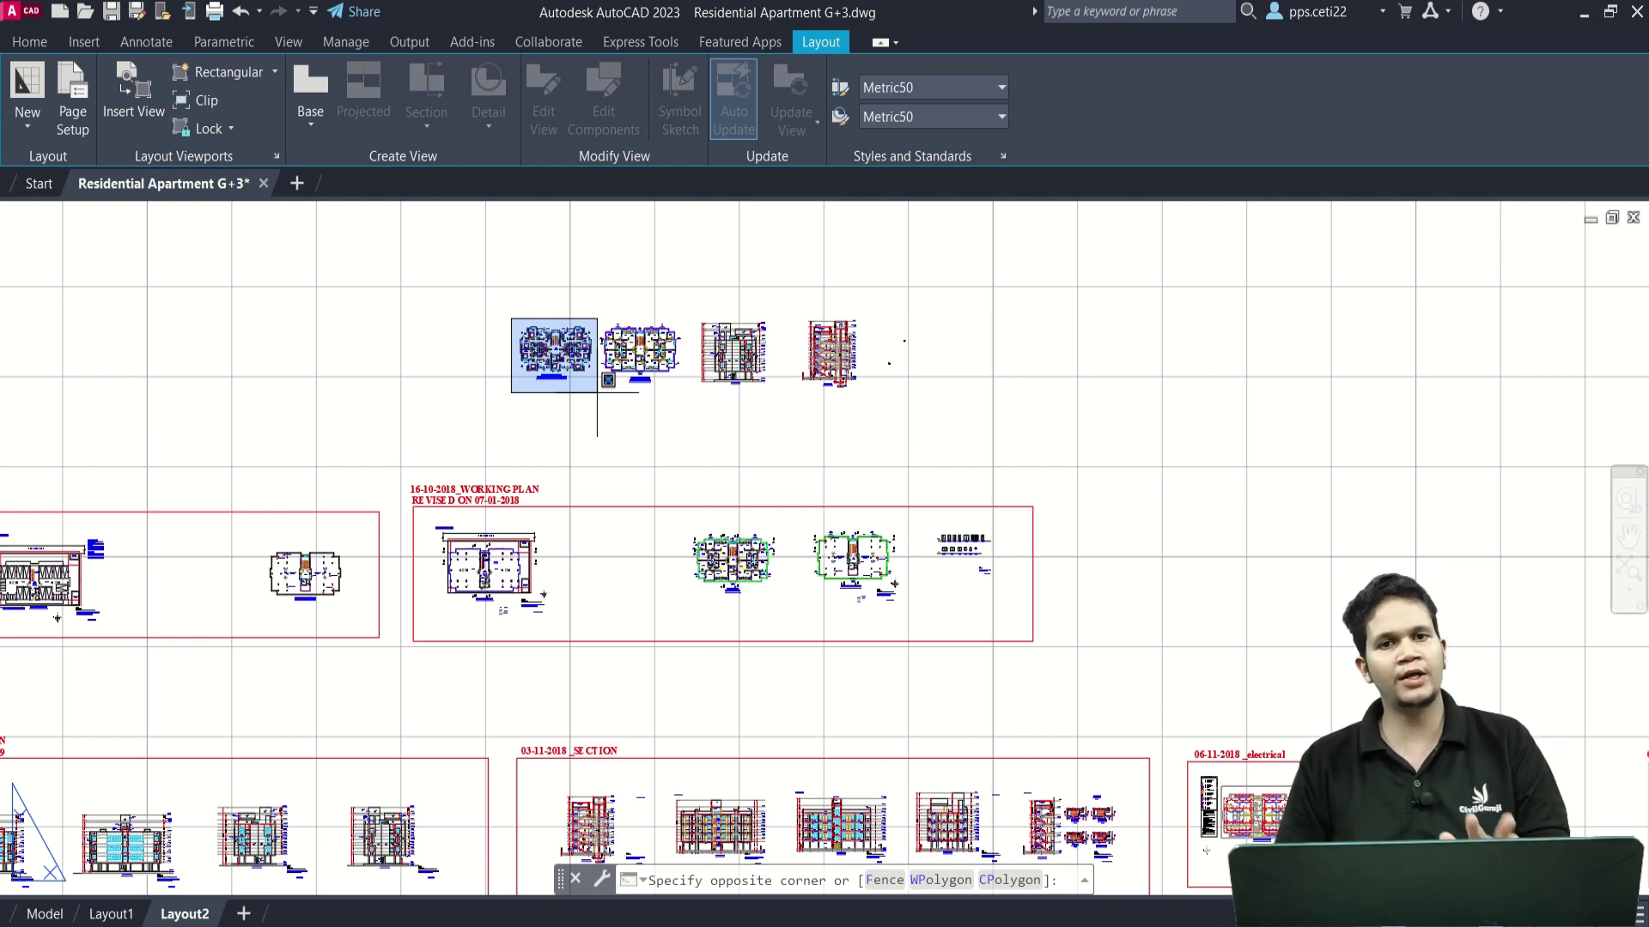
{"action": "key", "text": "Escape"}
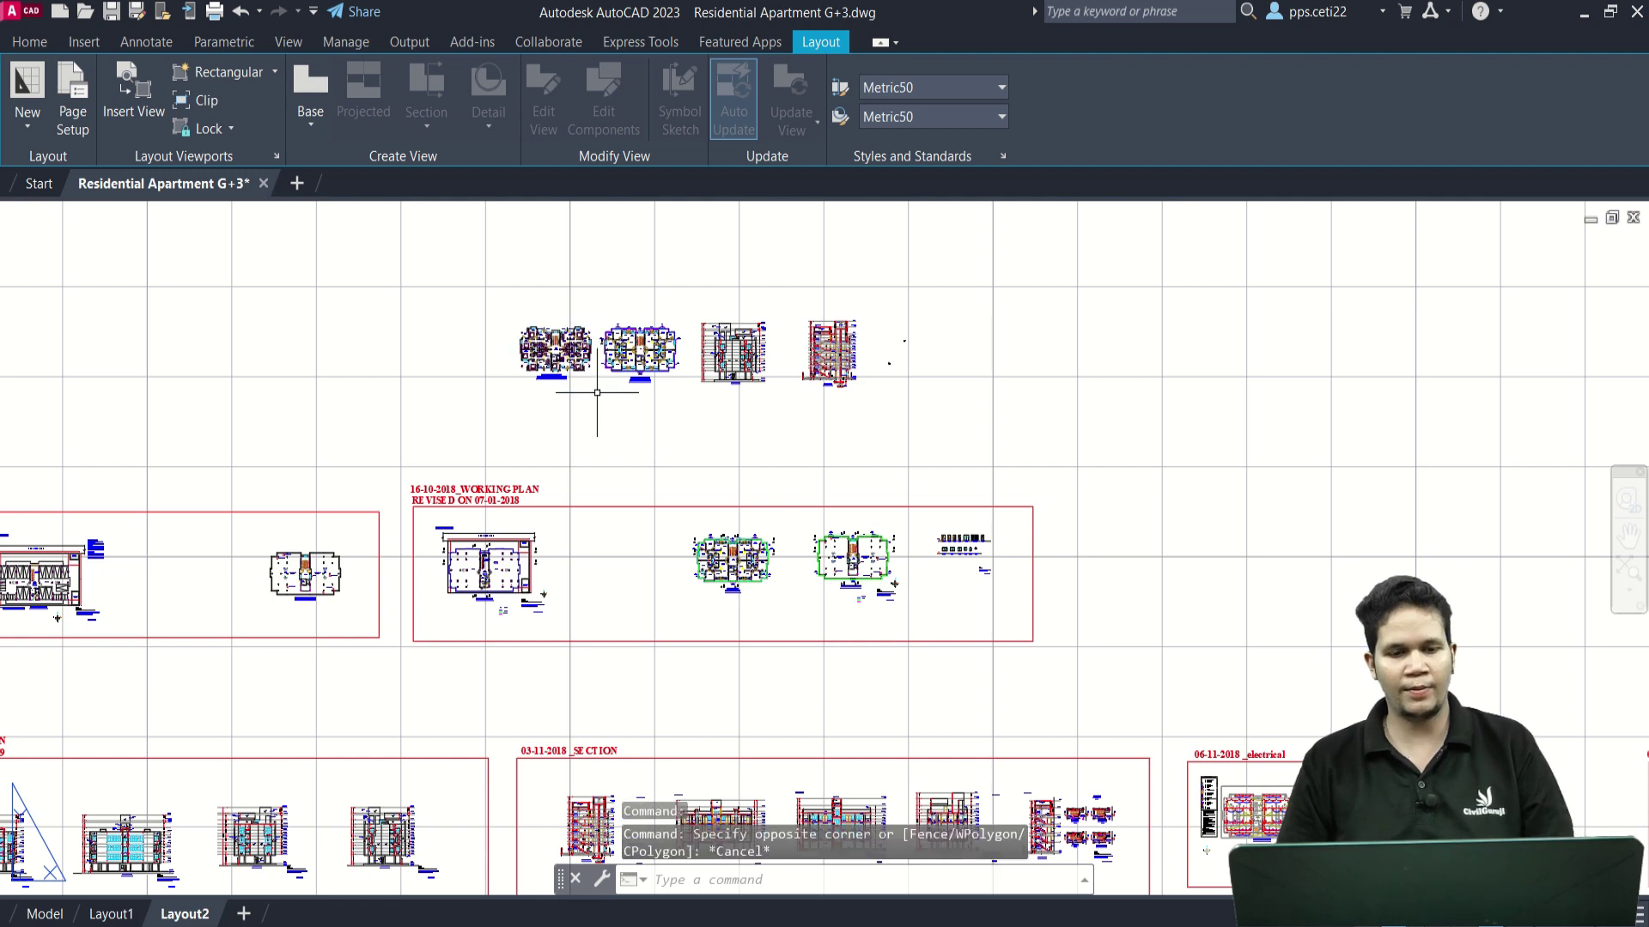
{"action": "scroll", "coordinate": [597, 392], "scroll_direction": "down", "scroll_amount": 4}
{"action": "scroll", "coordinate": [597, 391], "scroll_direction": "down", "scroll_amount": 3}
{"action": "scroll", "coordinate": [597, 392], "scroll_direction": "down", "scroll_amount": 3}
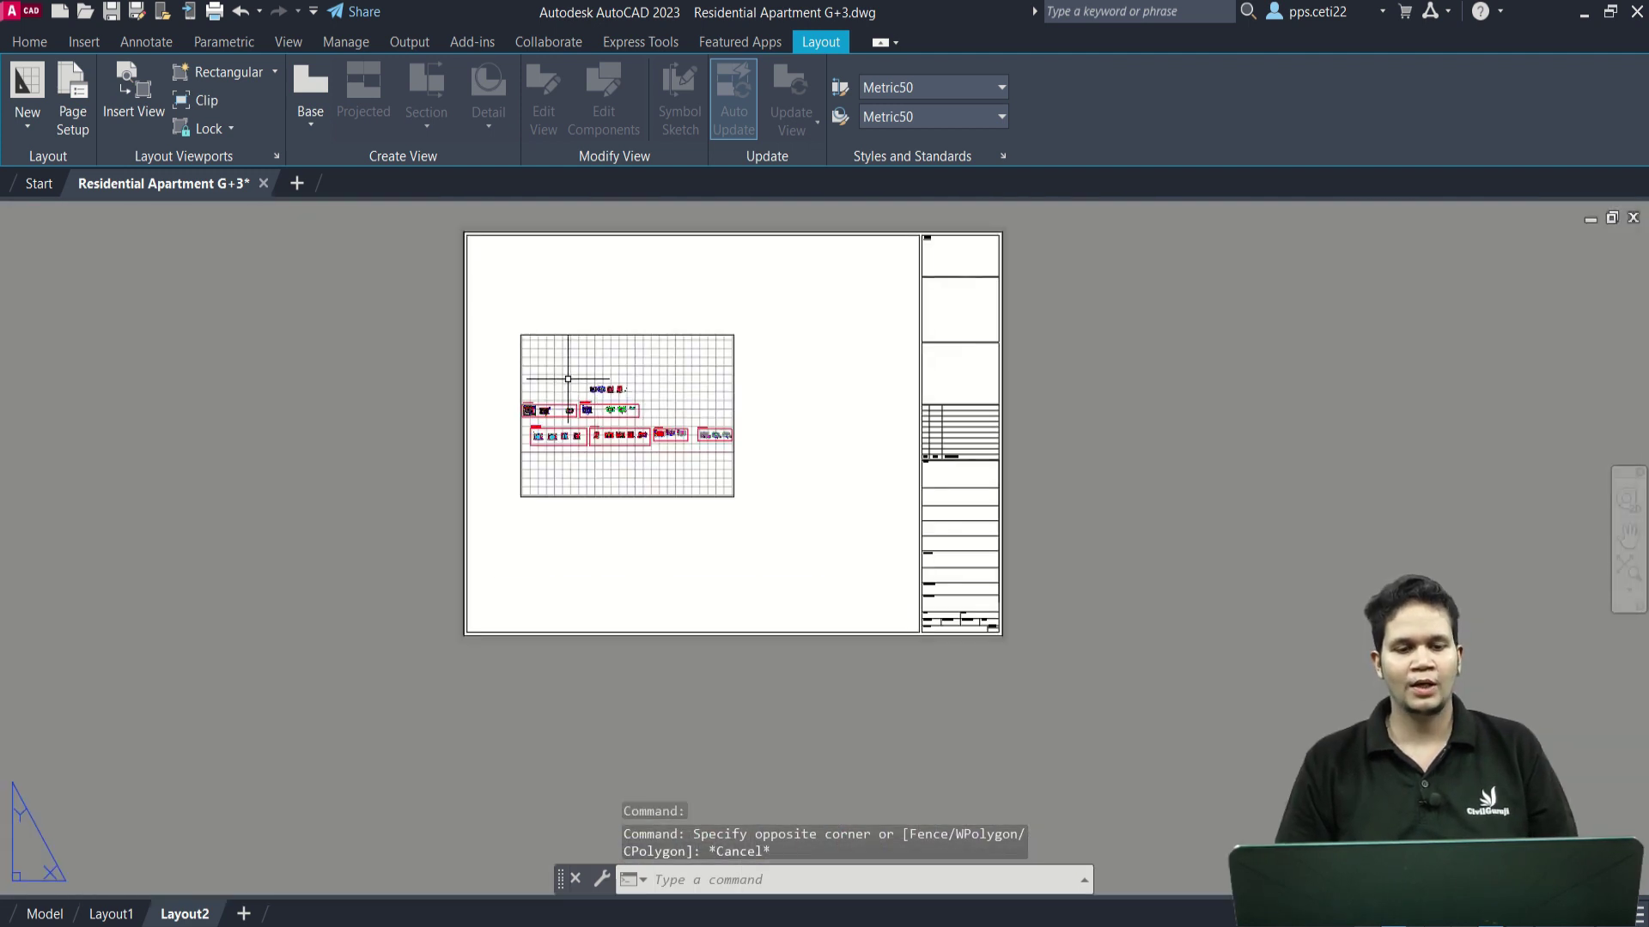
{"action": "scroll", "coordinate": [601, 395], "scroll_direction": "up", "scroll_amount": 7}
{"action": "left_click", "coordinate": [666, 397]}
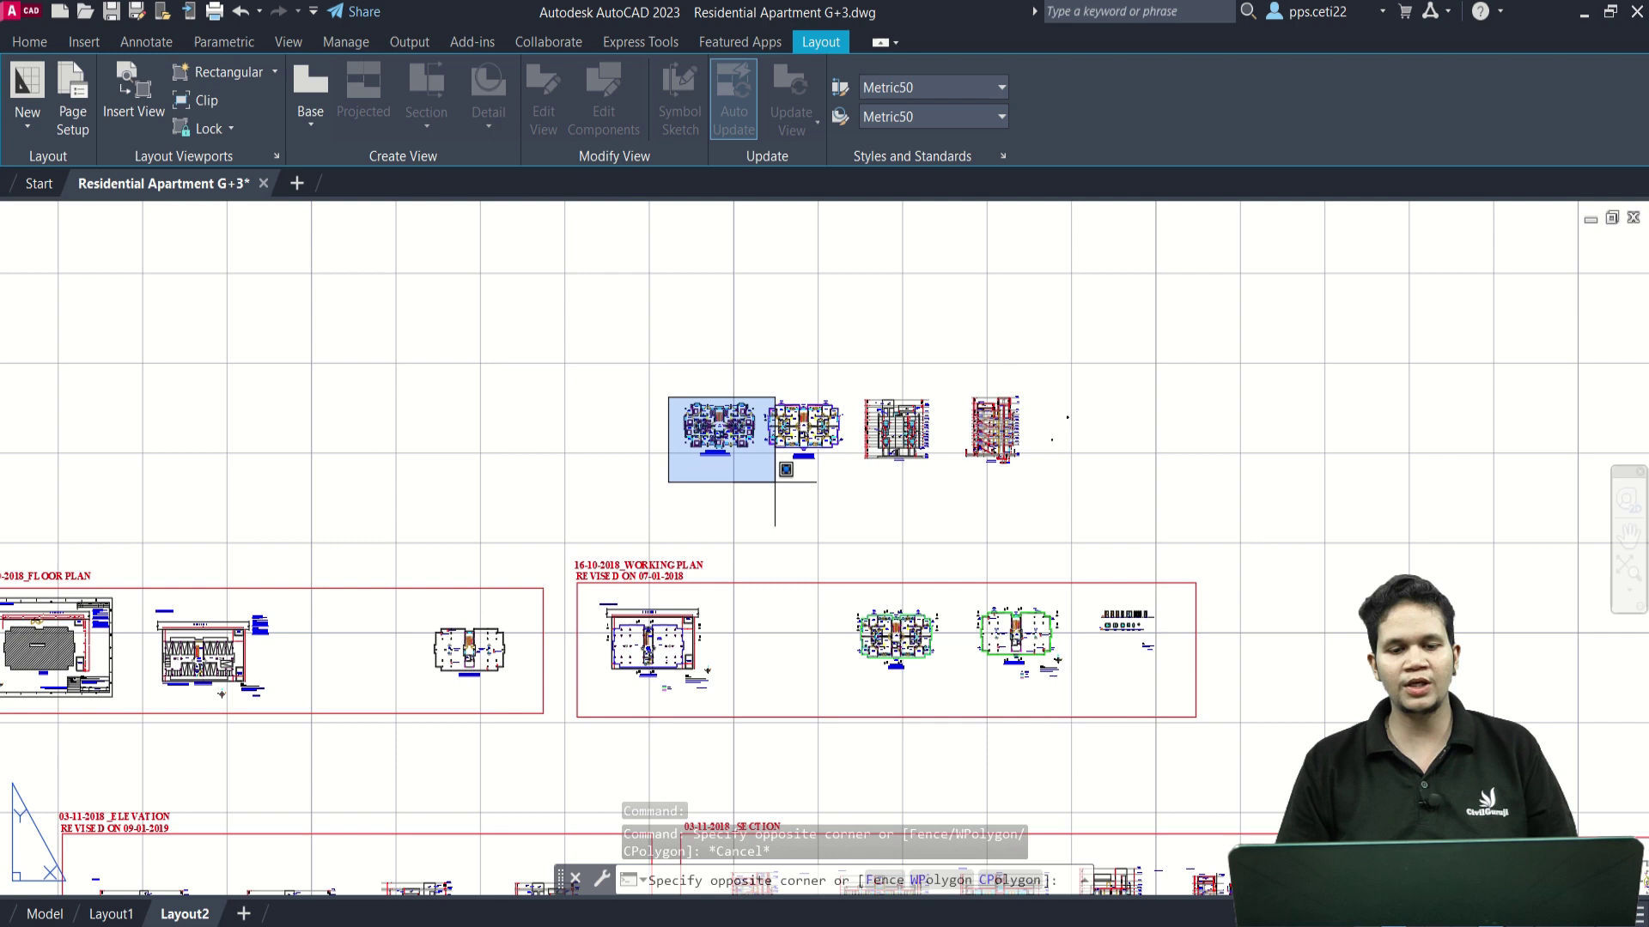
{"action": "left_click", "coordinate": [760, 468]}
{"action": "scroll", "coordinate": [760, 468], "scroll_direction": "down", "scroll_amount": 4}
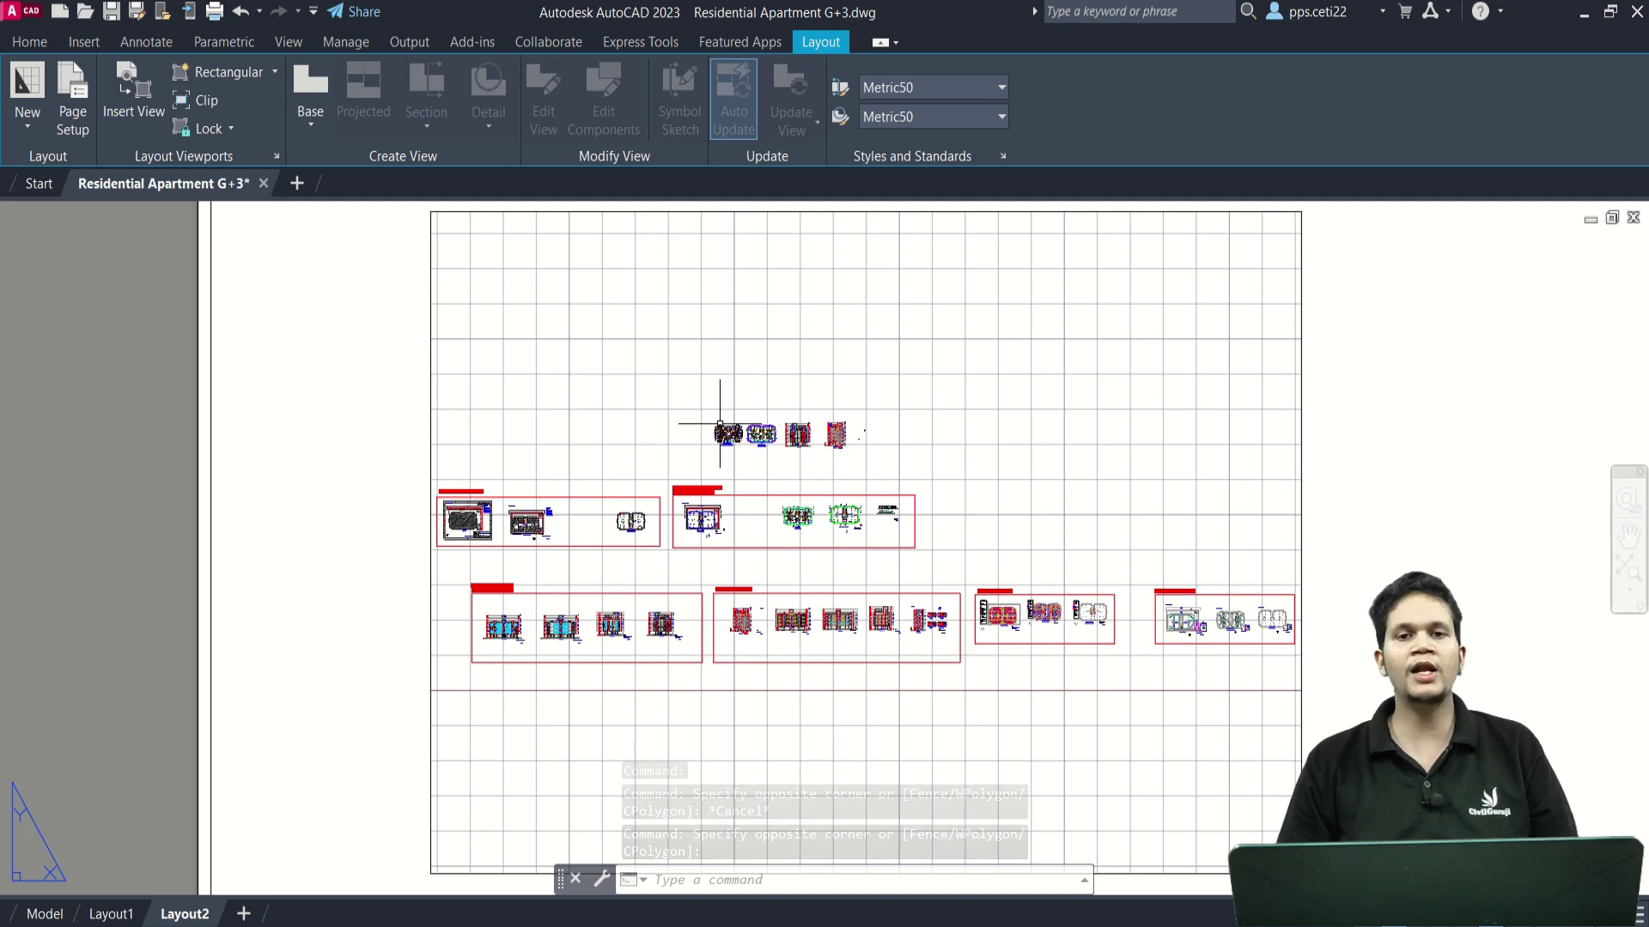
{"action": "scroll", "coordinate": [724, 430], "scroll_direction": "down", "scroll_amount": 2}
{"action": "left_click", "coordinate": [1170, 435]}
{"action": "left_click", "coordinate": [1062, 346]}
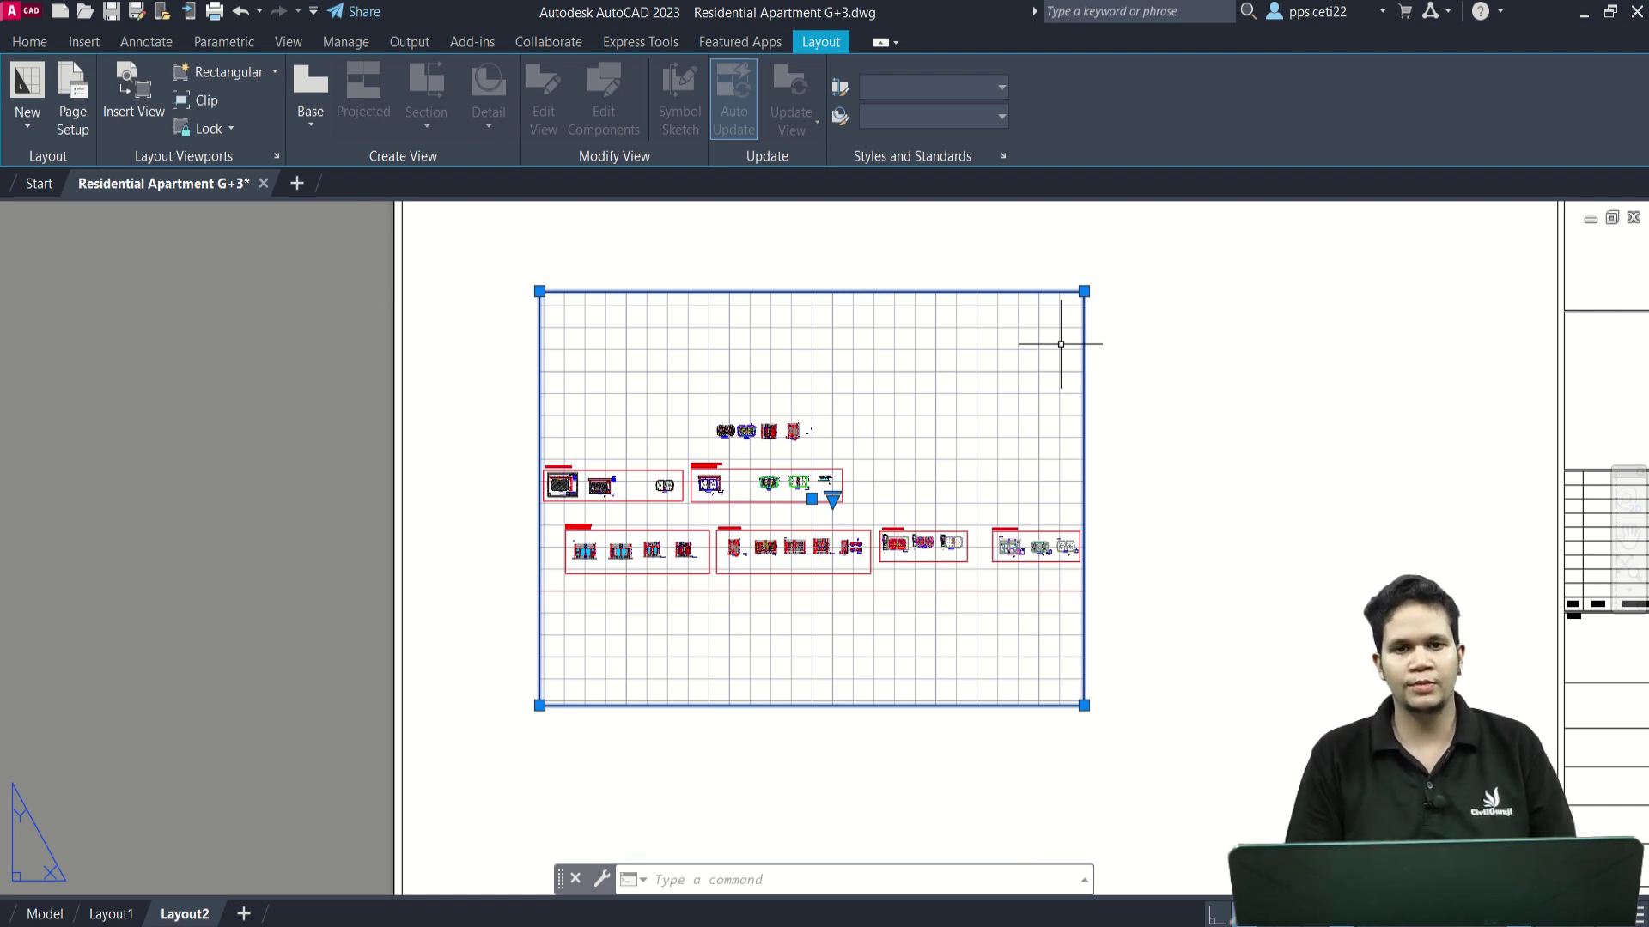
{"action": "key", "text": "Escape"}
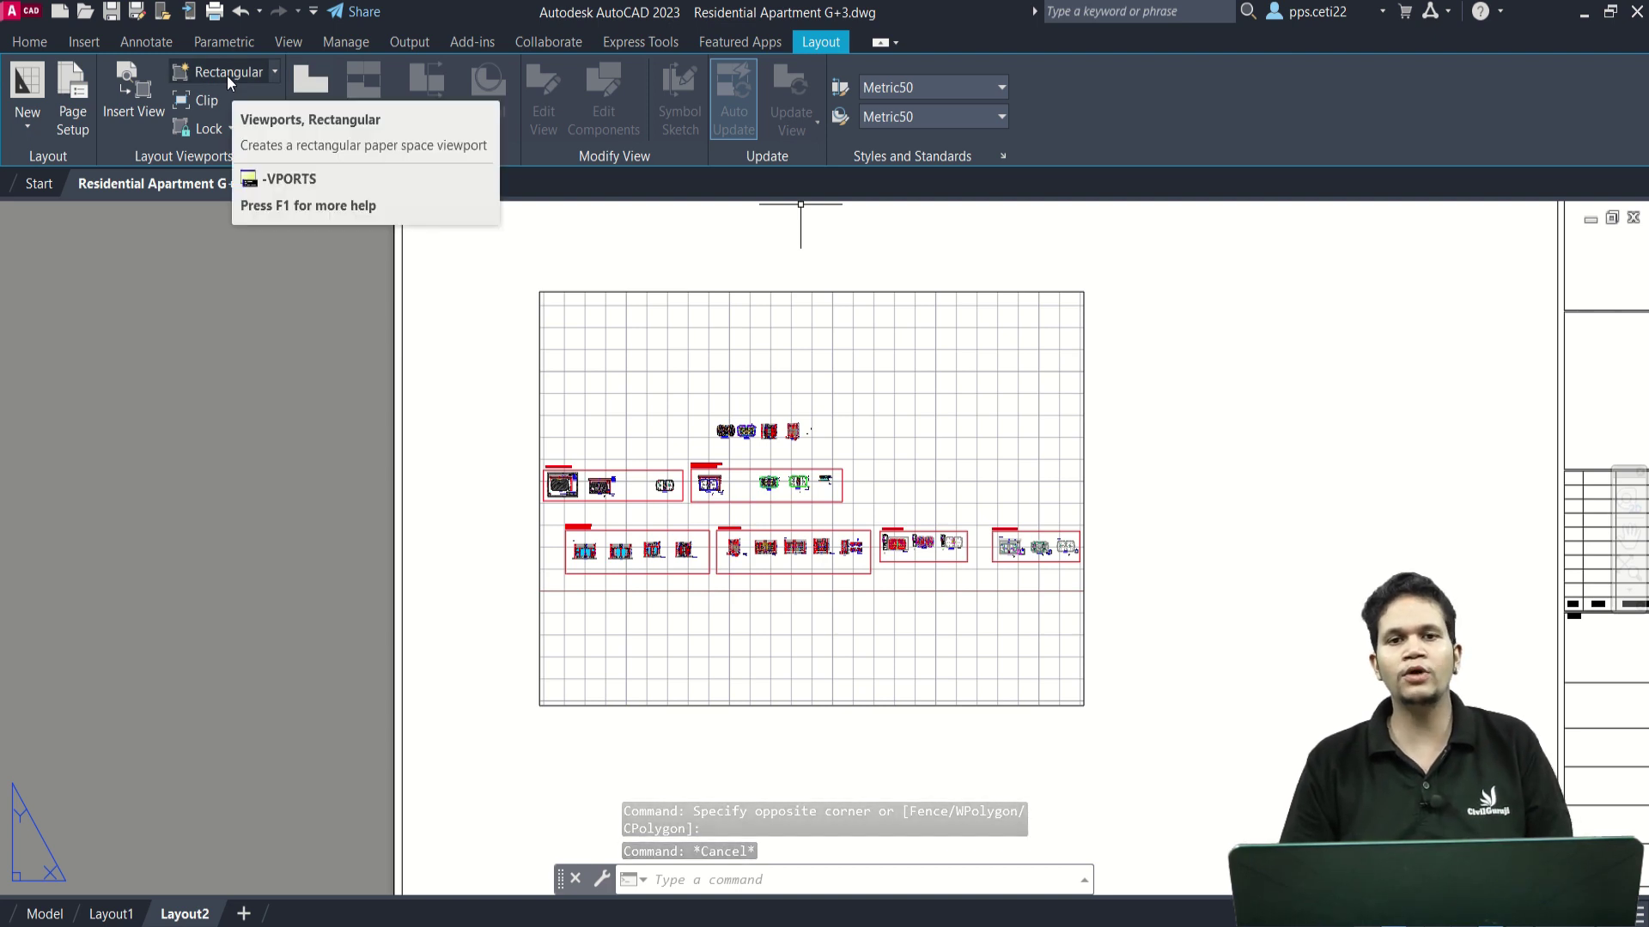
{"action": "key", "text": "Escape"}
{"action": "scroll", "coordinate": [893, 436], "scroll_direction": "down", "scroll_amount": 2}
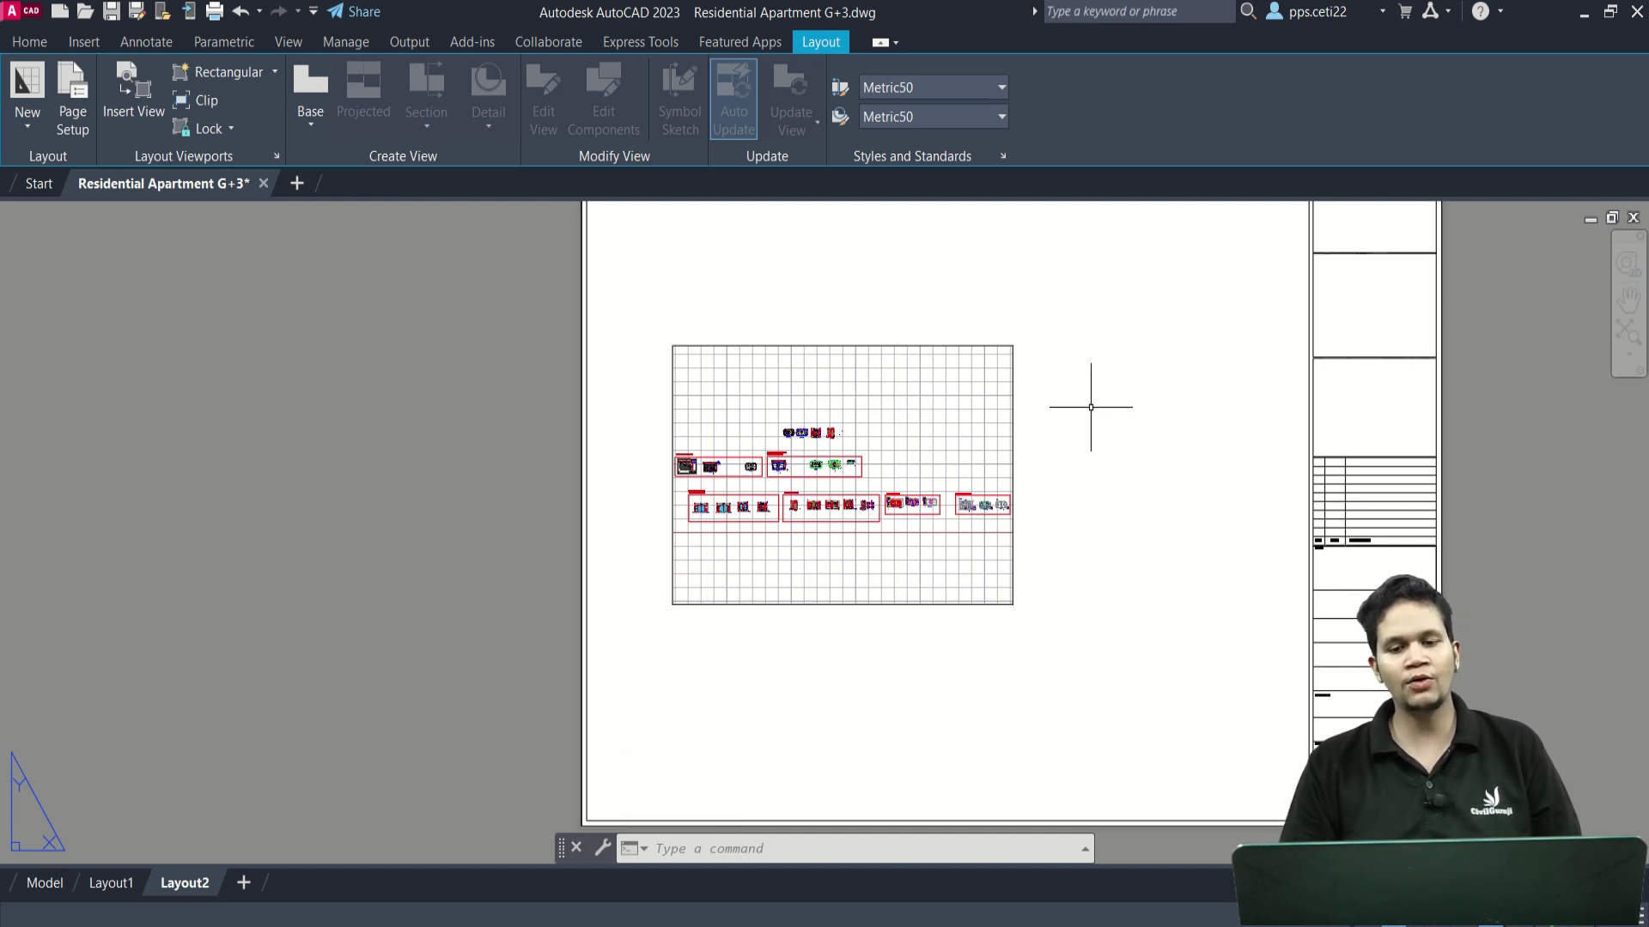
Enter the viewport, try zooming toward the floor plans, and return to the sheet.
{"action": "double_click", "coordinate": [867, 405]}
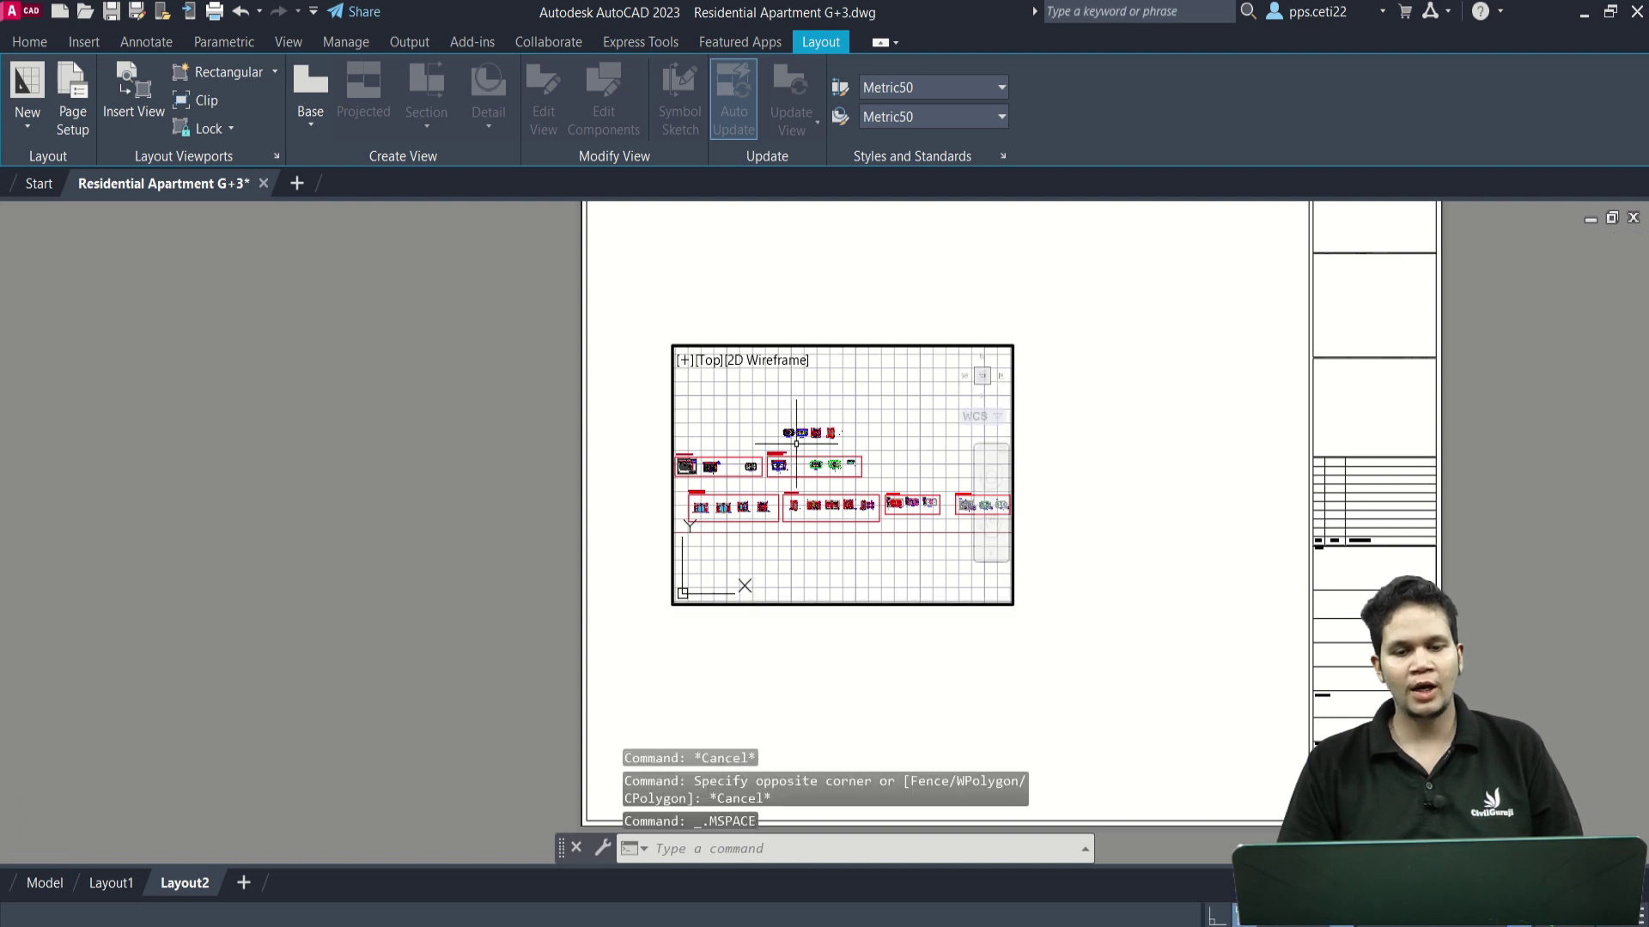
{"action": "scroll", "coordinate": [796, 443], "scroll_direction": "up", "scroll_amount": 4}
{"action": "scroll", "coordinate": [774, 388], "scroll_direction": "down", "scroll_amount": 3}
{"action": "scroll", "coordinate": [775, 388], "scroll_direction": "up", "scroll_amount": 4}
{"action": "scroll", "coordinate": [774, 388], "scroll_direction": "down", "scroll_amount": 3}
{"action": "scroll", "coordinate": [775, 388], "scroll_direction": "up", "scroll_amount": 3}
{"action": "scroll", "coordinate": [859, 472], "scroll_direction": "down", "scroll_amount": 3}
{"action": "double_click", "coordinate": [1122, 478]}
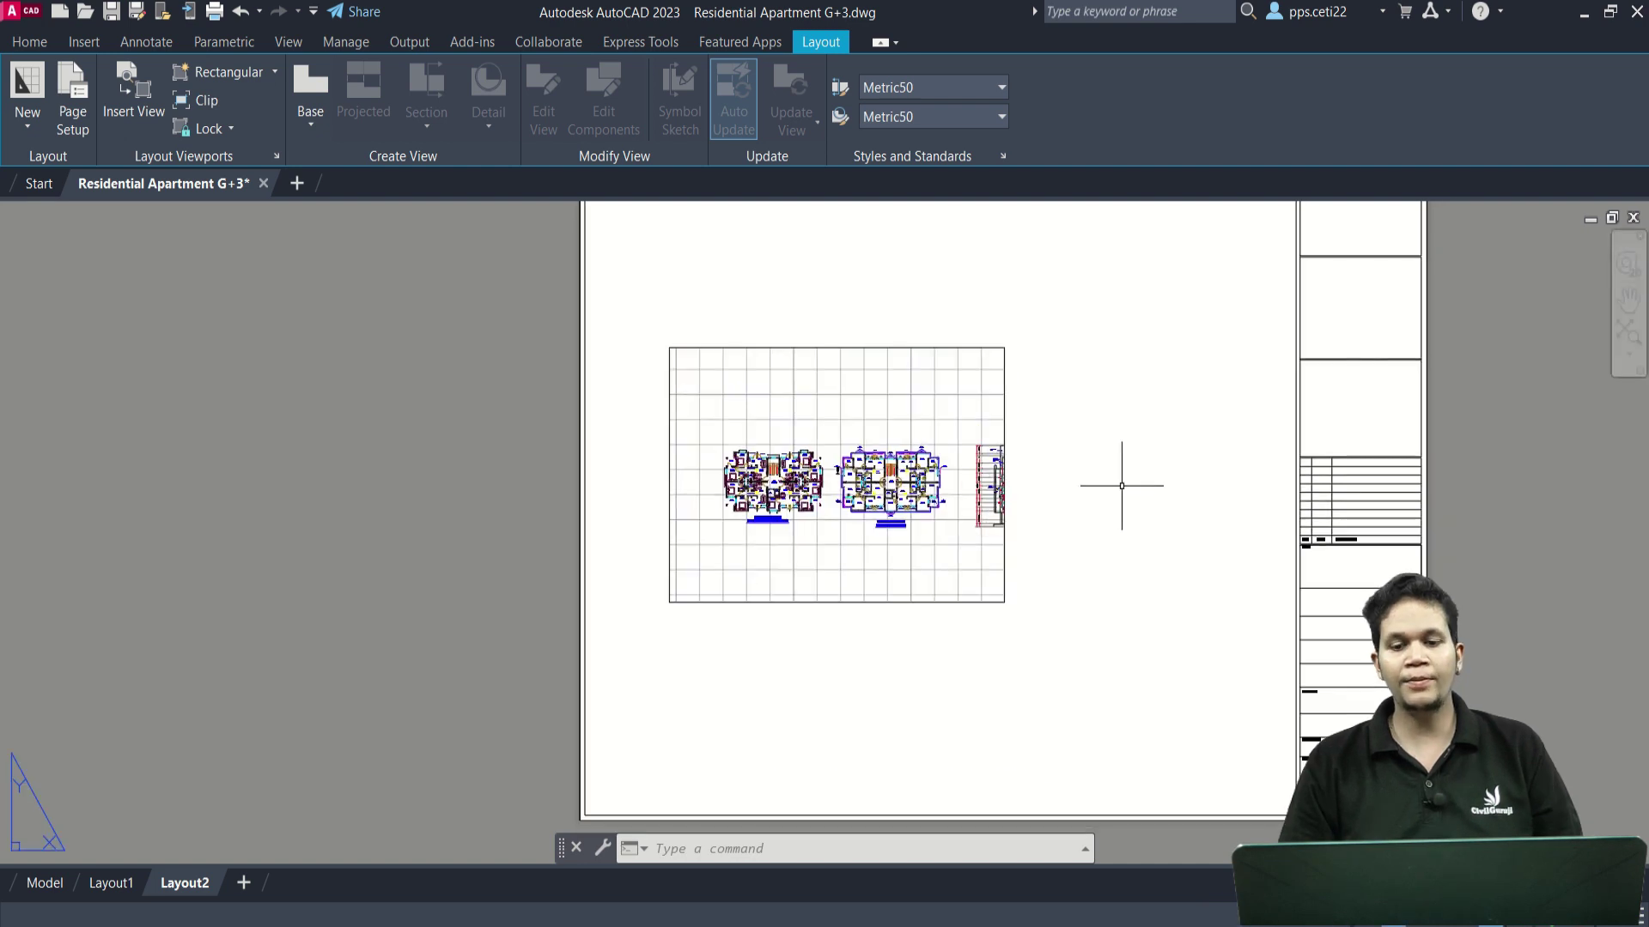
{"action": "scroll", "coordinate": [1108, 480], "scroll_direction": "down", "scroll_amount": 2}
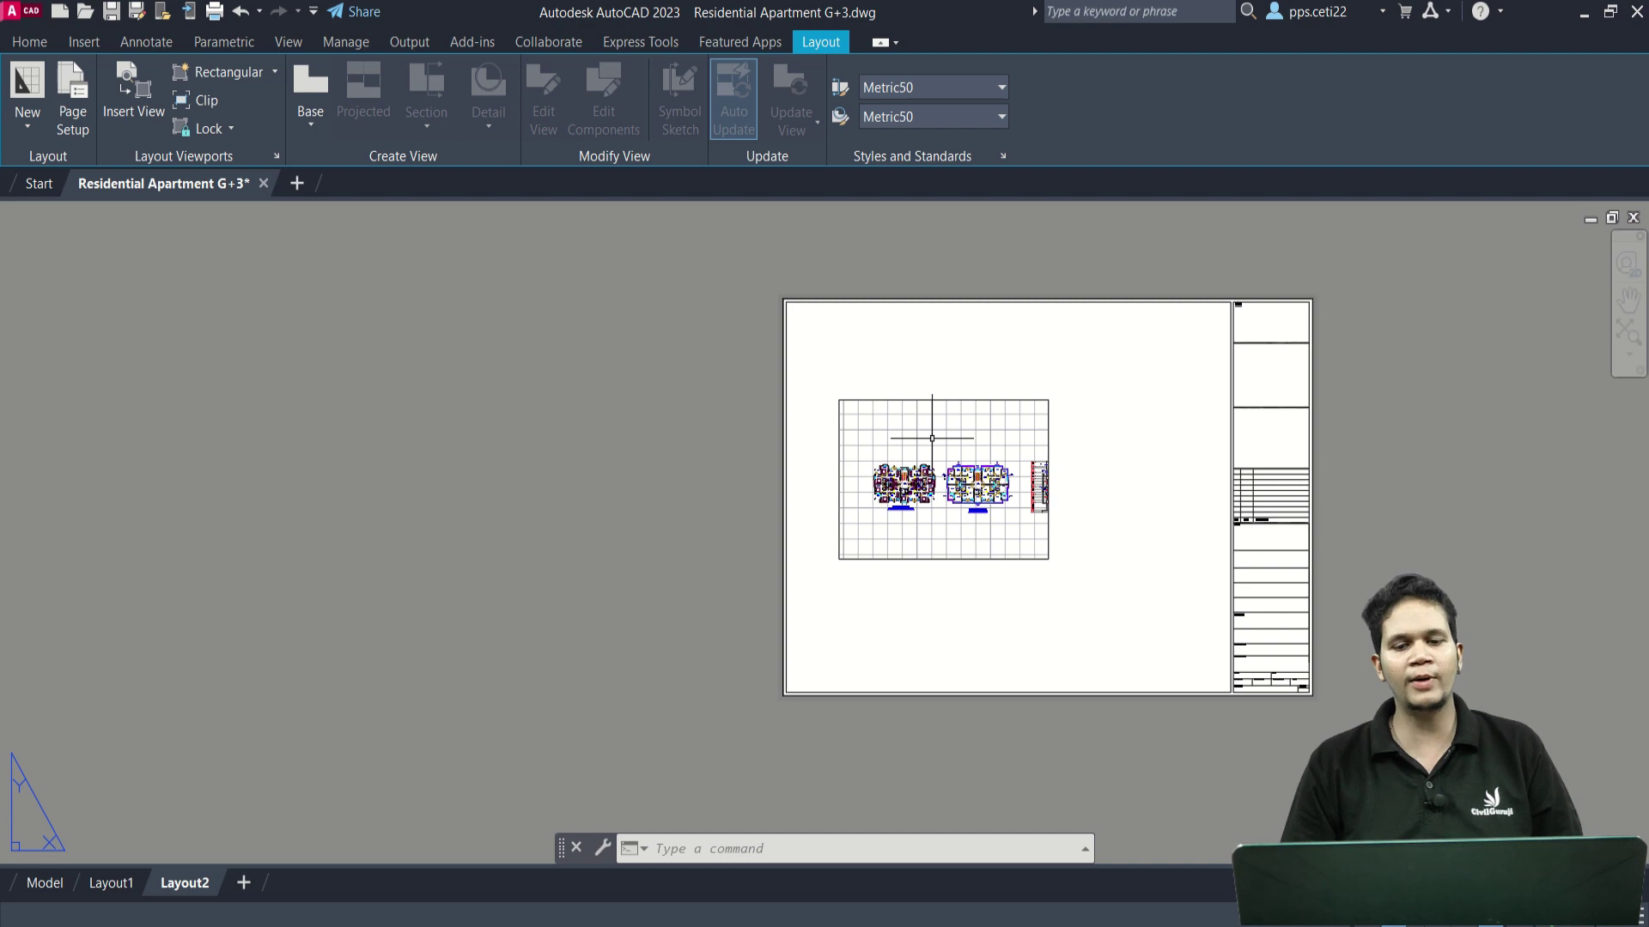
Re-enter the viewport, then zoom and pan to centre the floor plan.
{"action": "double_click", "coordinate": [932, 438]}
{"action": "scroll", "coordinate": [953, 464], "scroll_direction": "up", "scroll_amount": 4}
{"action": "scroll", "coordinate": [963, 466], "scroll_direction": "down", "scroll_amount": 2}
{"action": "scroll", "coordinate": [963, 466], "scroll_direction": "down", "scroll_amount": 3}
{"action": "scroll", "coordinate": [936, 480], "scroll_direction": "down", "scroll_amount": 2}
{"action": "scroll", "coordinate": [907, 495], "scroll_direction": "down", "scroll_amount": 1}
{"action": "scroll", "coordinate": [908, 496], "scroll_direction": "up", "scroll_amount": 2}
{"action": "scroll", "coordinate": [910, 494], "scroll_direction": "up", "scroll_amount": 2}
{"action": "scroll", "coordinate": [919, 481], "scroll_direction": "up", "scroll_amount": 2}
{"action": "middle_click_drag", "start_coordinate": [944, 476], "coordinate": [986, 470]}
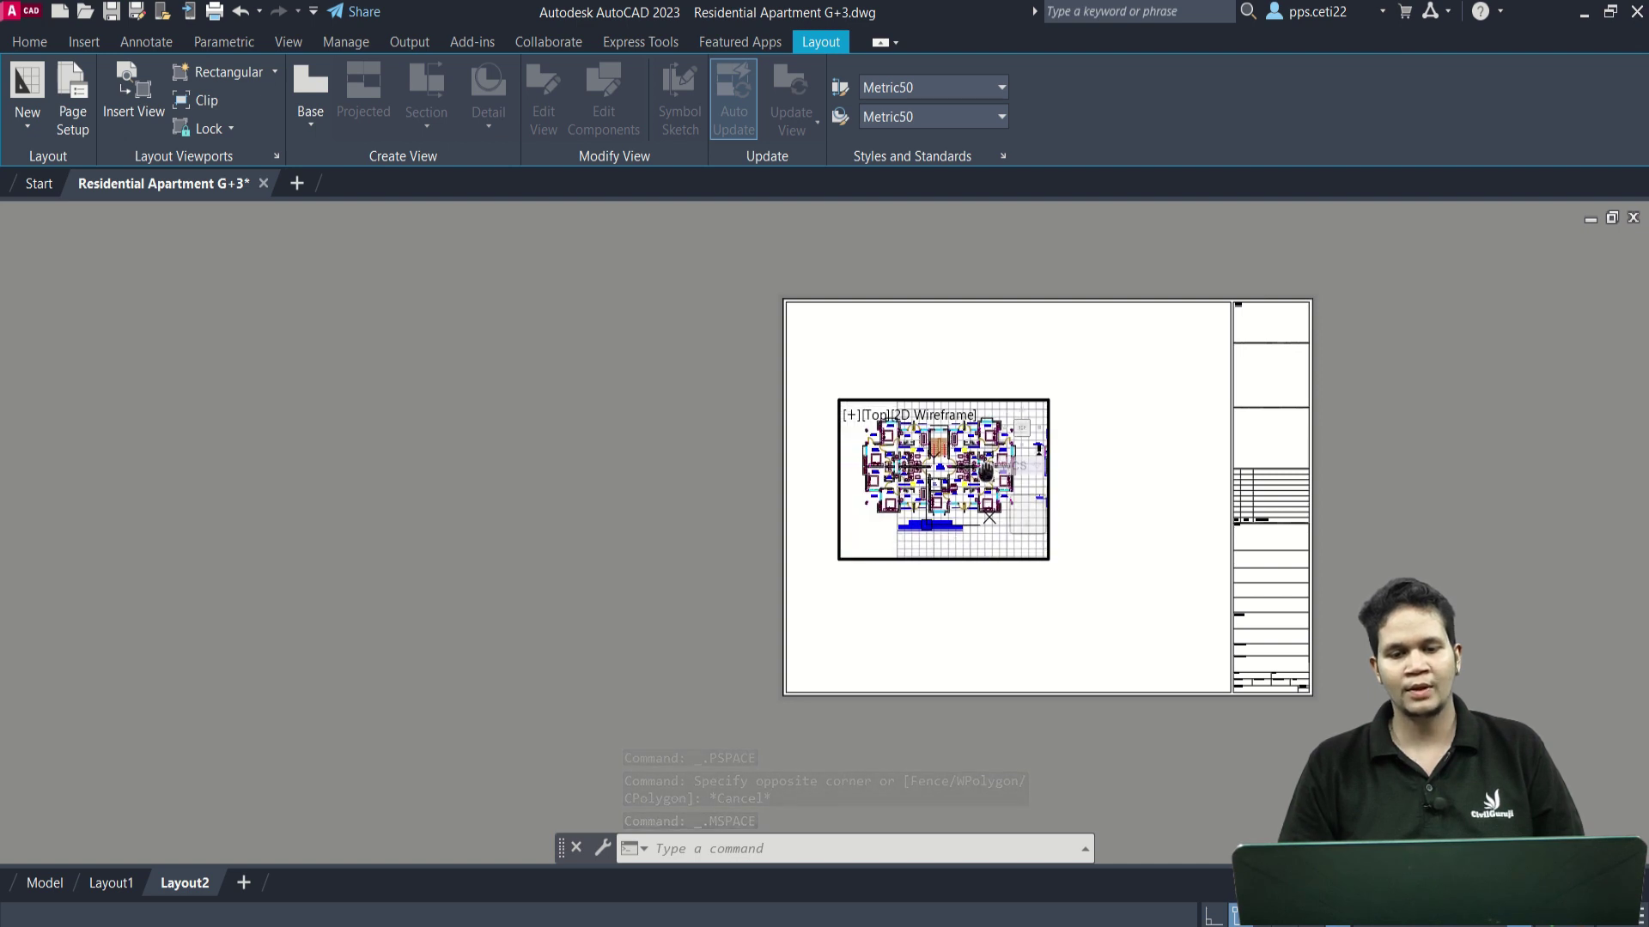
Refine the zoom and shift the two typical floor plans within the viewport.
{"action": "scroll", "coordinate": [959, 481], "scroll_direction": "down", "scroll_amount": 2}
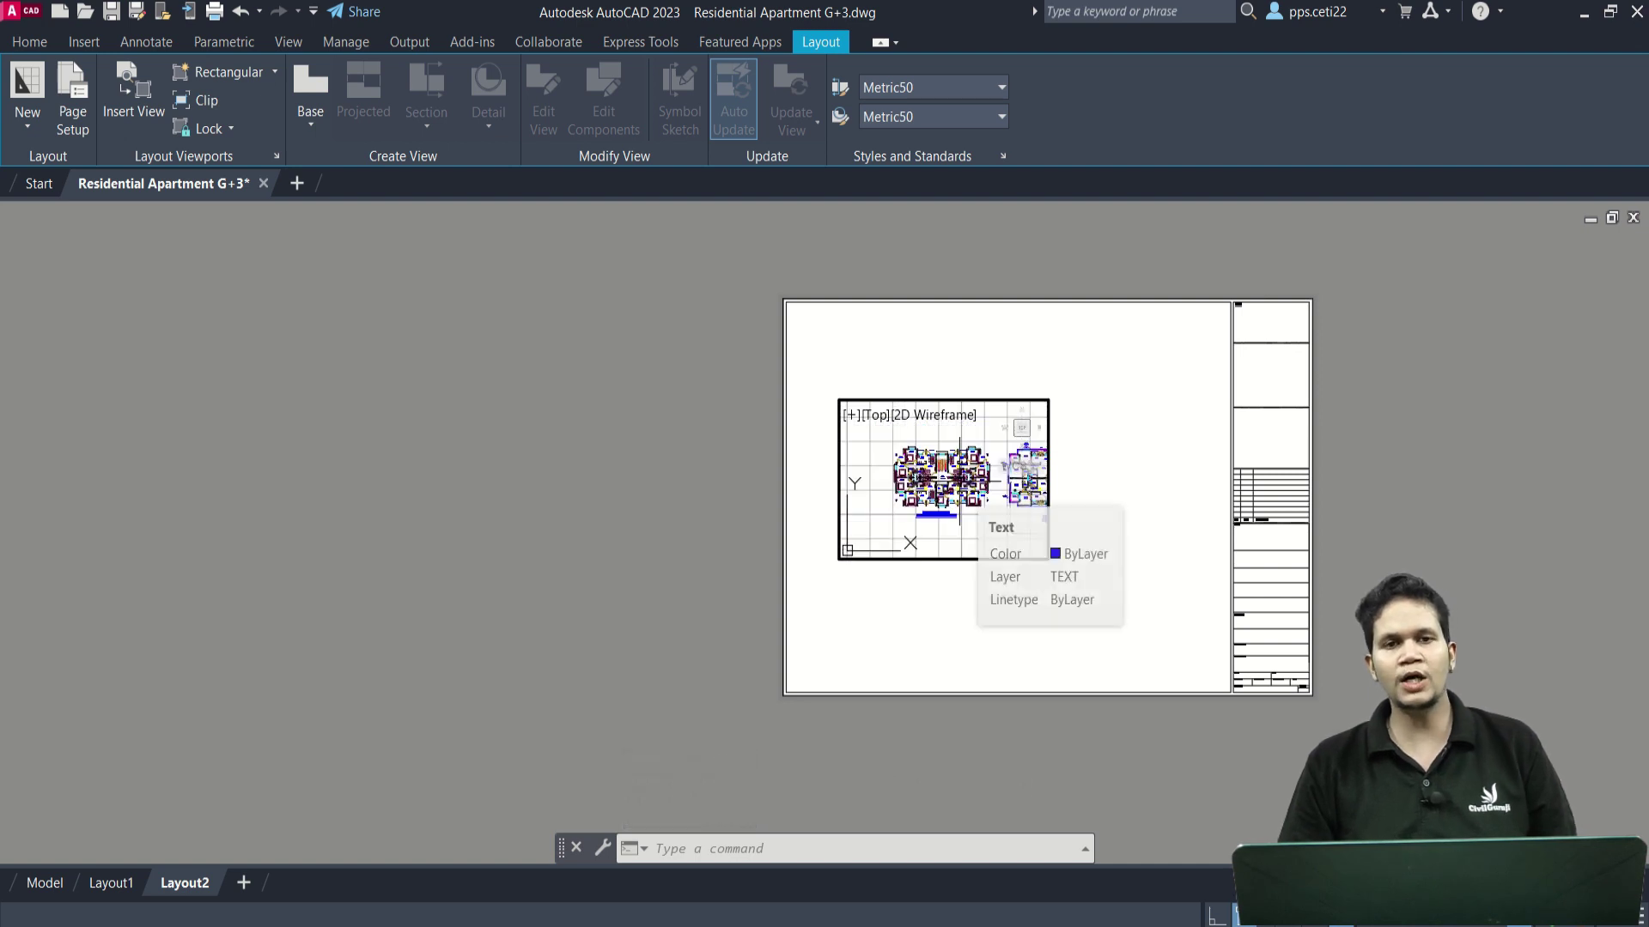
{"action": "mouse_move", "coordinate": [981, 515]}
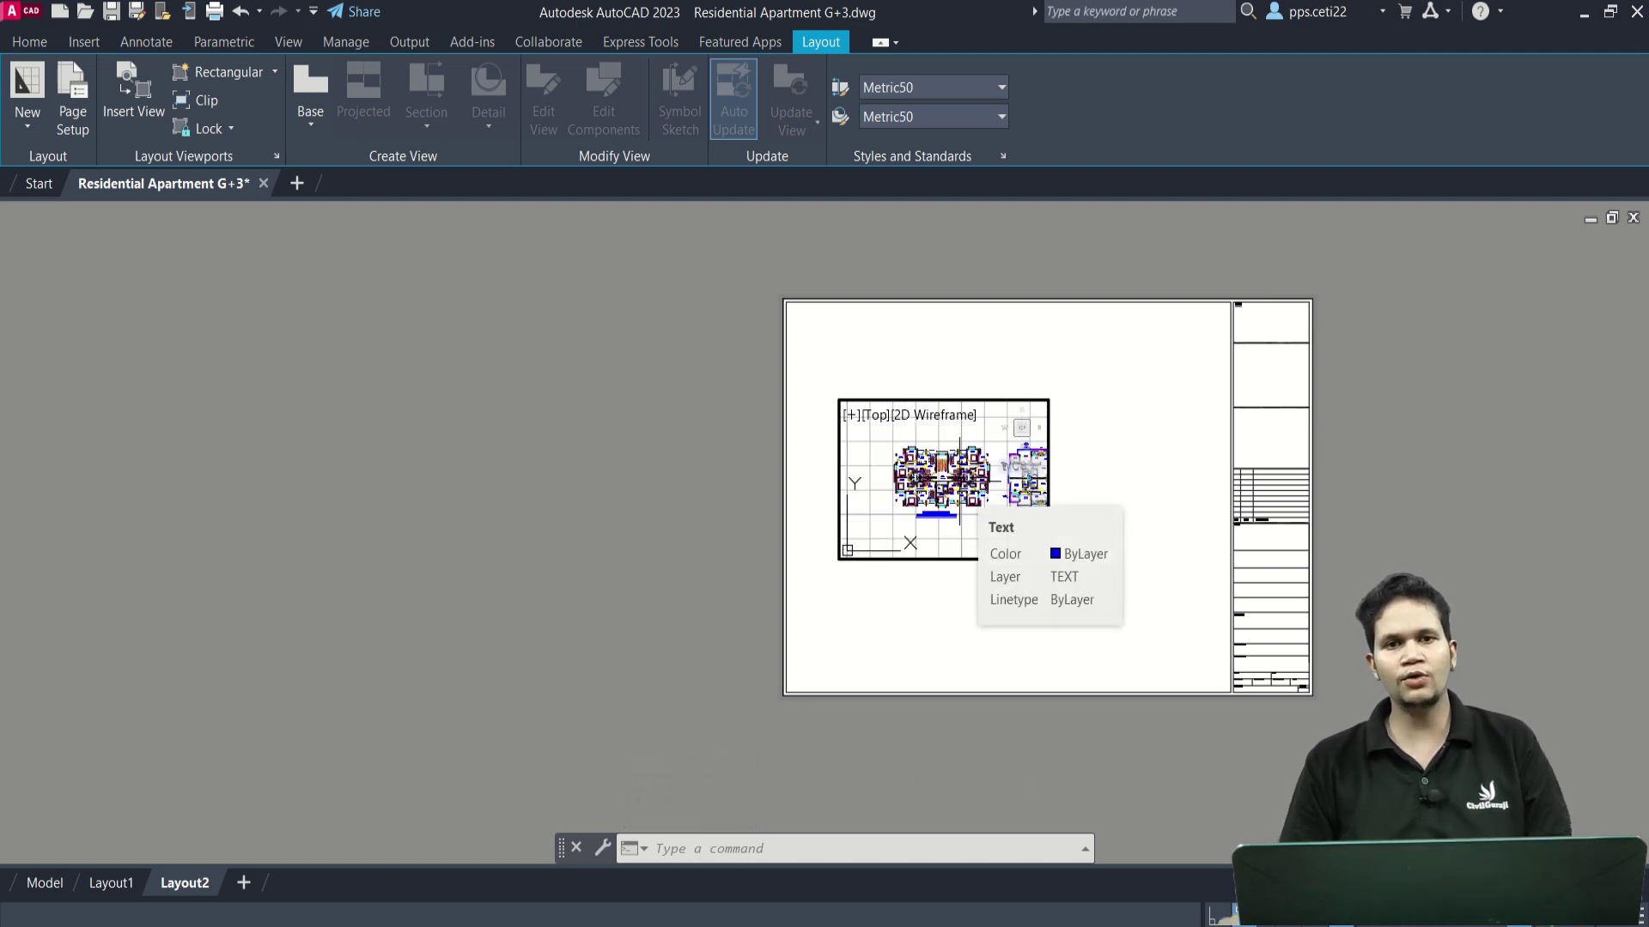
{"action": "scroll", "coordinate": [949, 489], "scroll_direction": "down", "scroll_amount": 3}
{"action": "scroll", "coordinate": [950, 490], "scroll_direction": "up", "scroll_amount": 1}
{"action": "scroll", "coordinate": [950, 490], "scroll_direction": "up", "scroll_amount": 1}
{"action": "scroll", "coordinate": [950, 489], "scroll_direction": "up", "scroll_amount": 1}
{"action": "middle_click_drag", "start_coordinate": [949, 490], "coordinate": [935, 483]}
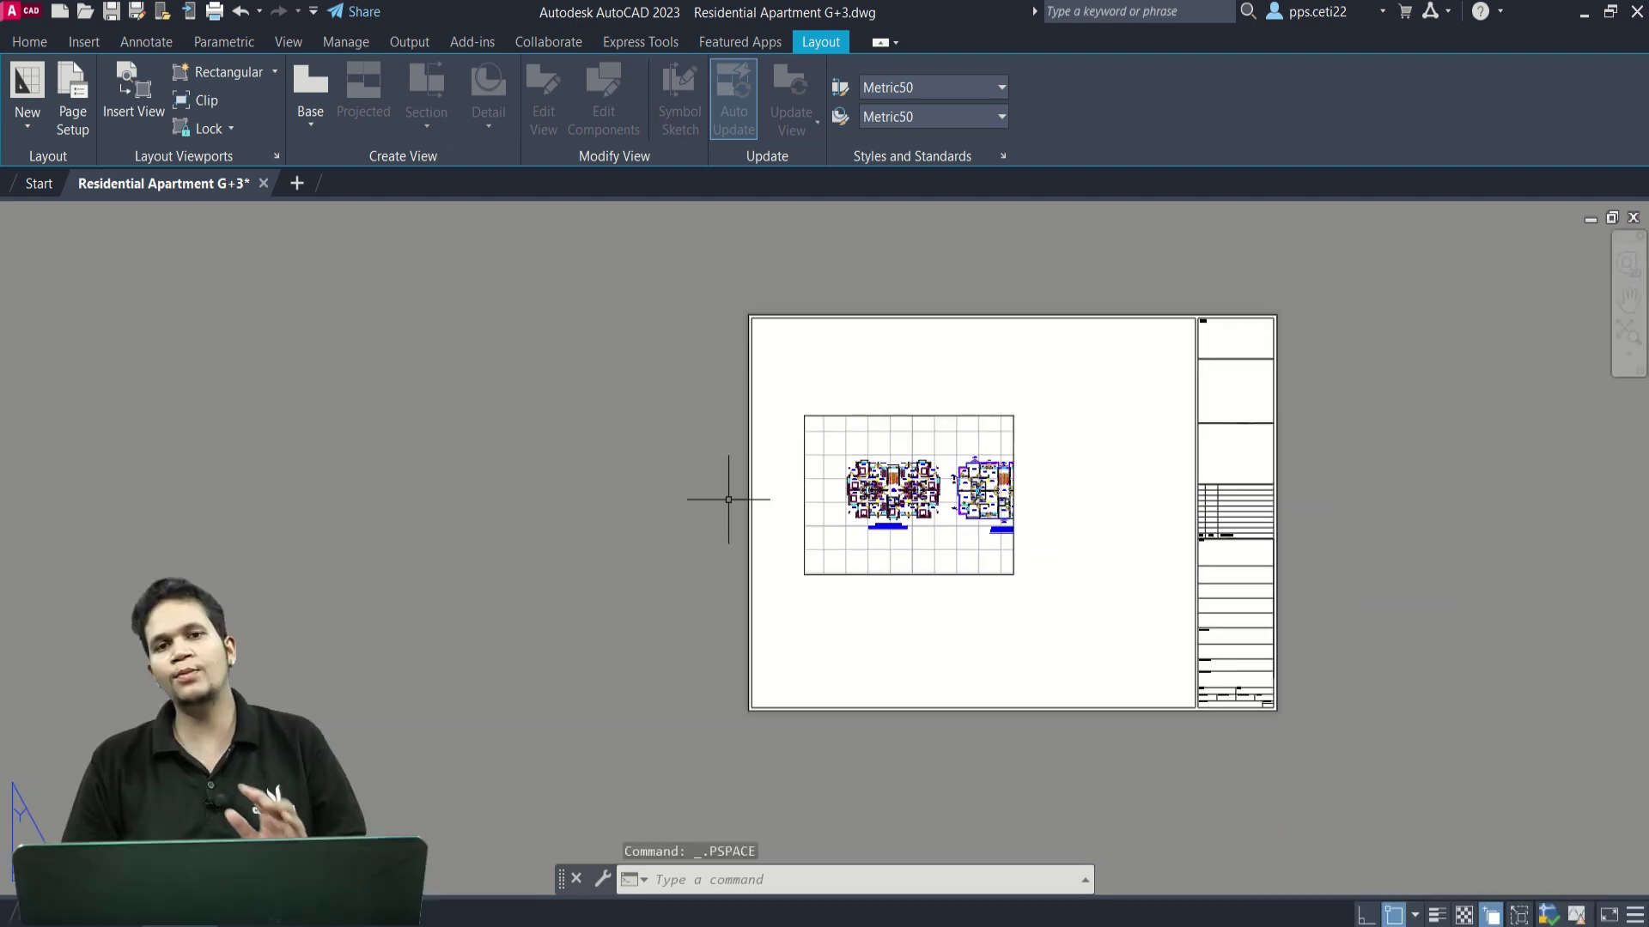
Select the floor-plan viewport with a crossing window over its edge.
{"action": "left_click", "coordinate": [1058, 580]}
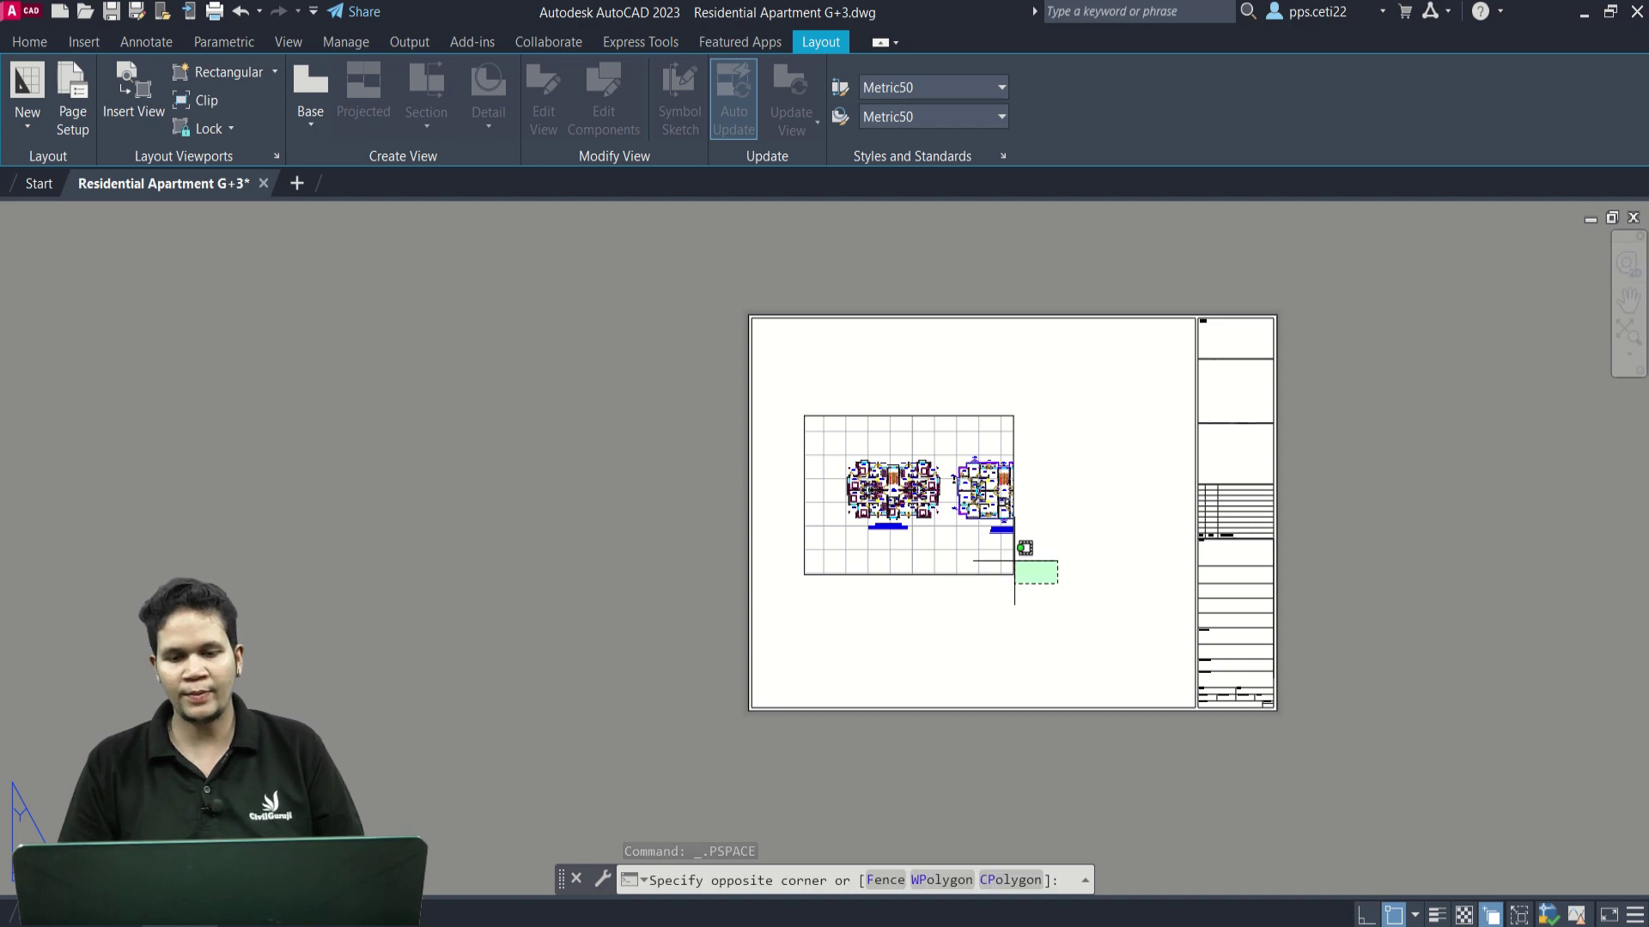
{"action": "left_click", "coordinate": [992, 549]}
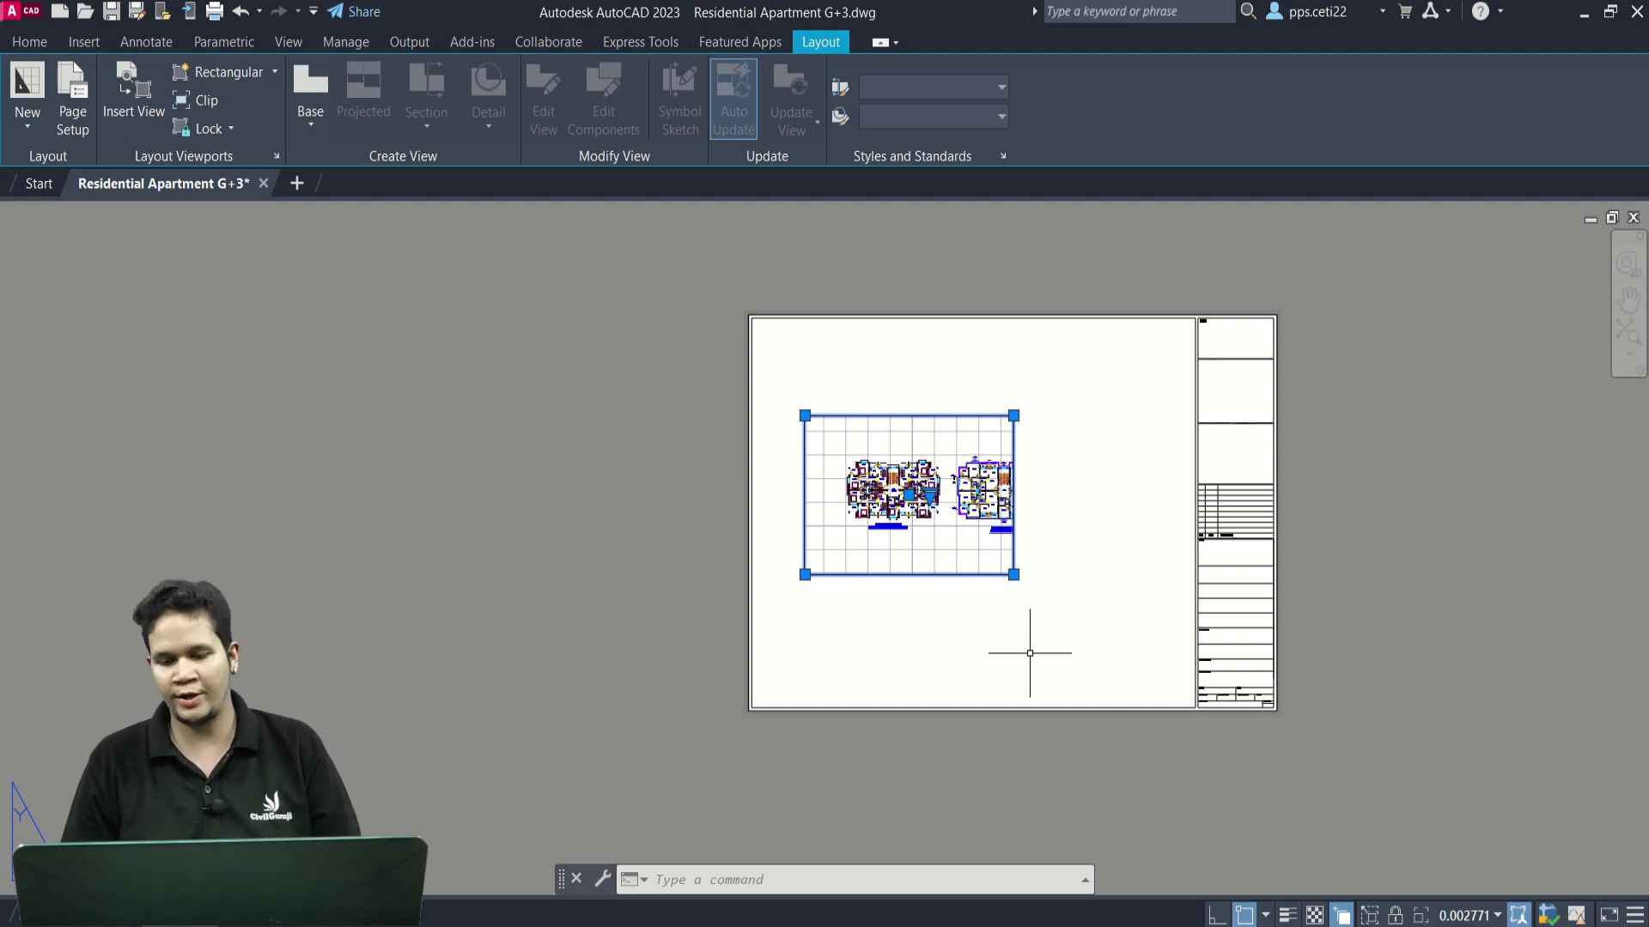
Set the selected viewport's scale to 1:100 from the status-bar scale list.
{"action": "left_click", "coordinate": [1467, 917]}
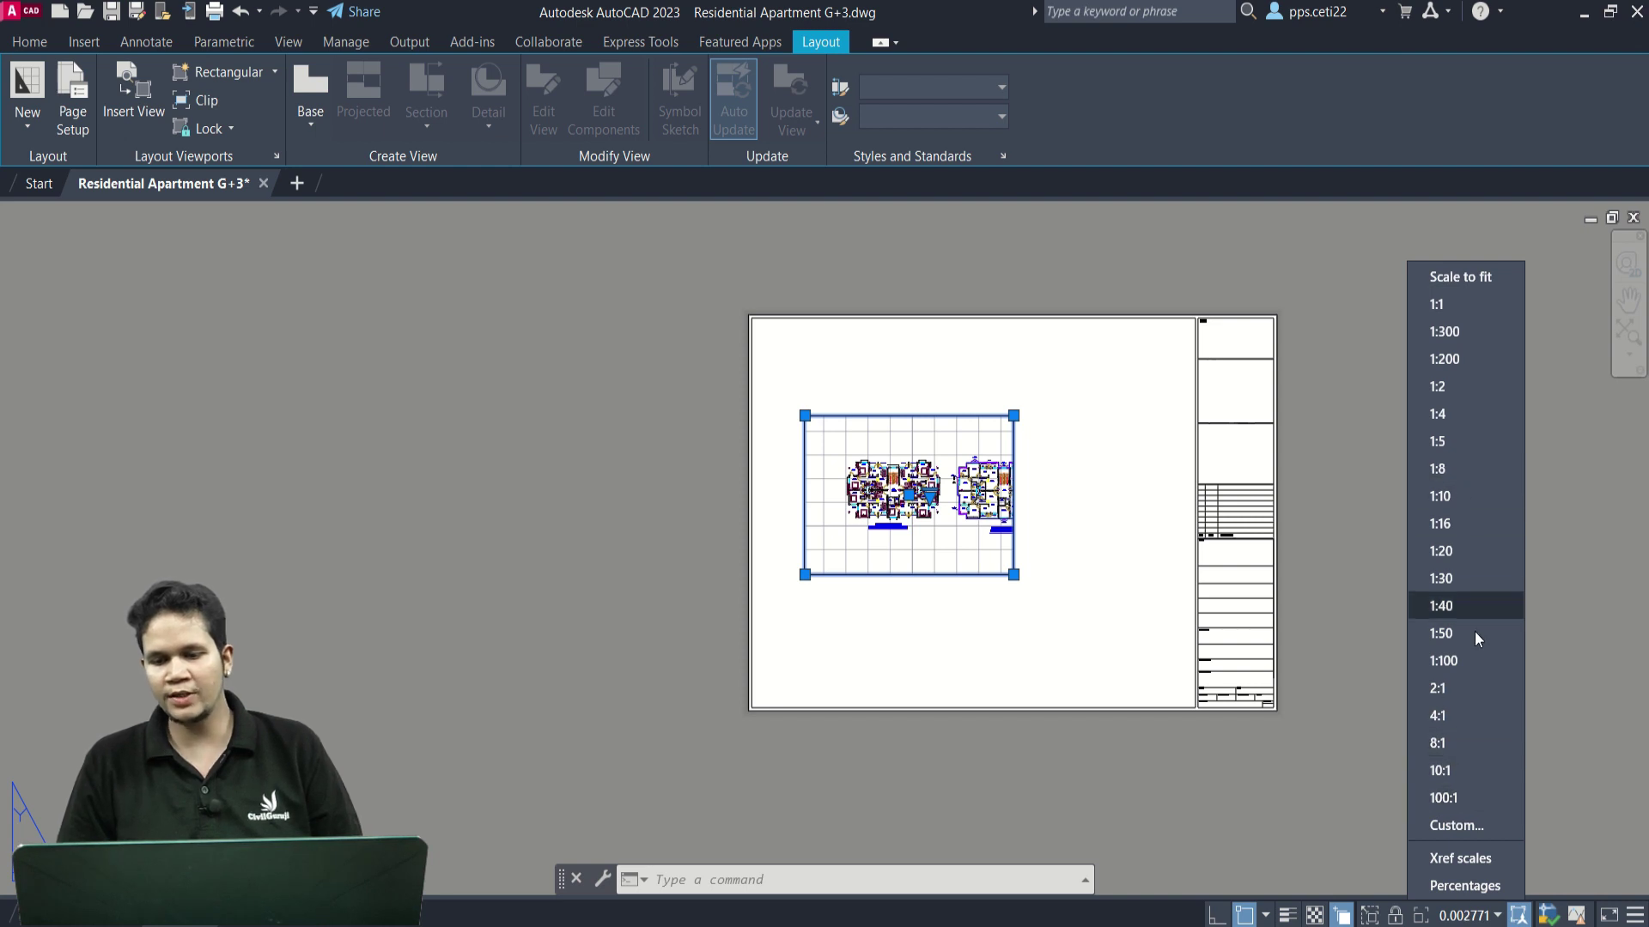
{"action": "left_click", "coordinate": [1451, 661]}
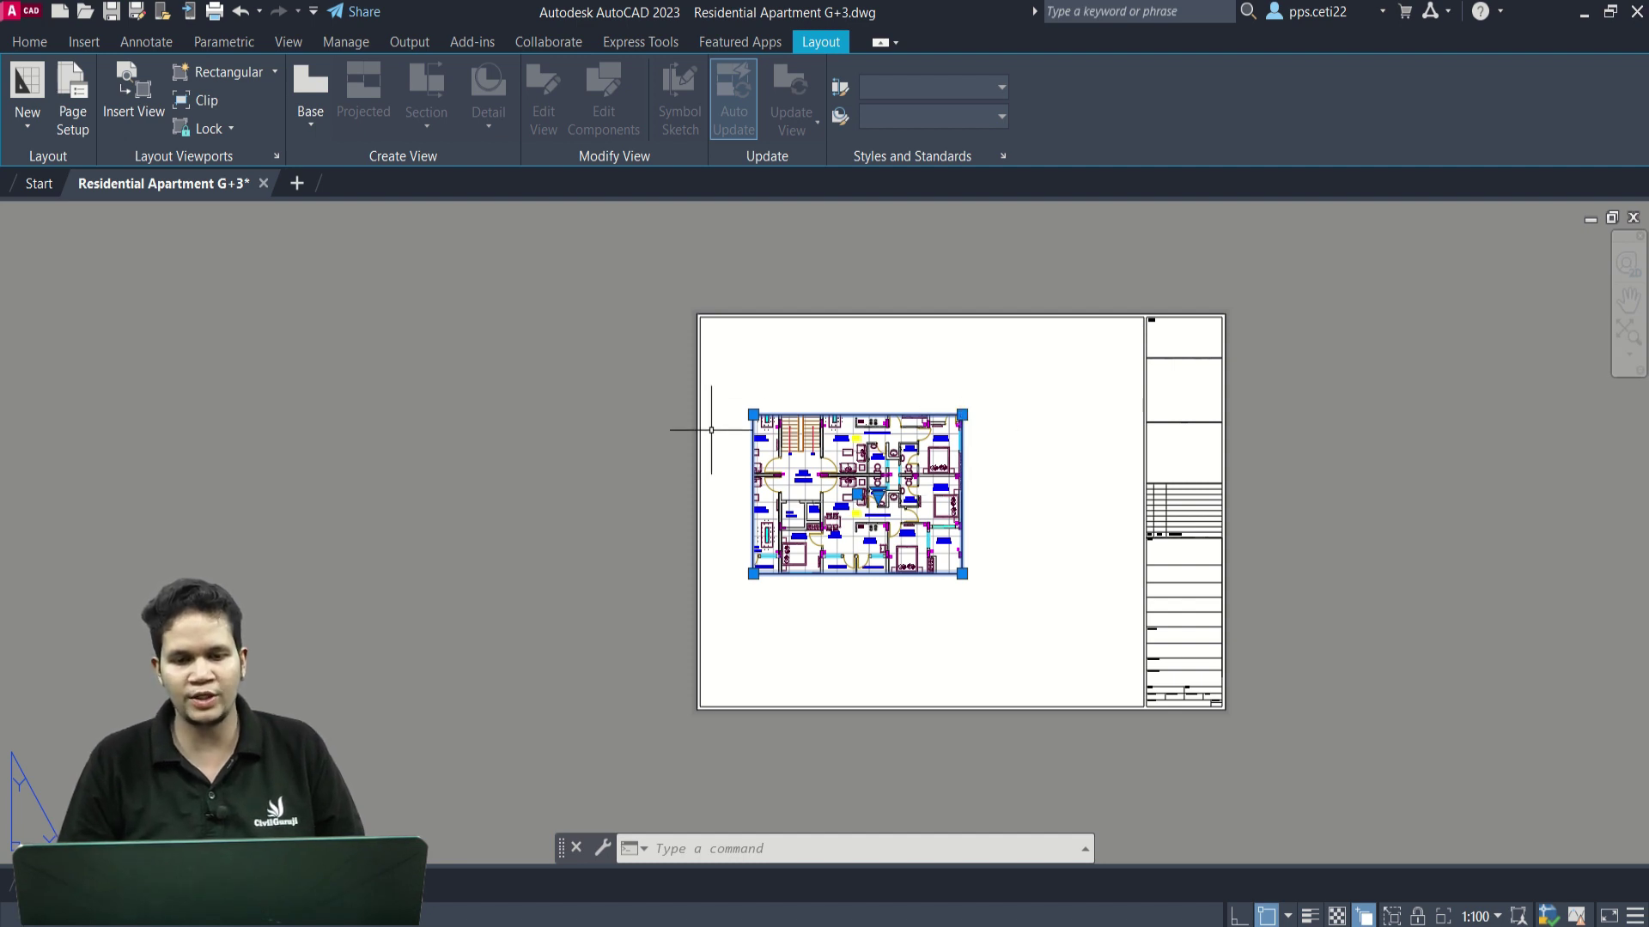
Stretch the viewport's corners outward to show the whole typical floor plan and title.
{"action": "left_click", "coordinate": [961, 573]}
{"action": "left_click", "coordinate": [1085, 676]}
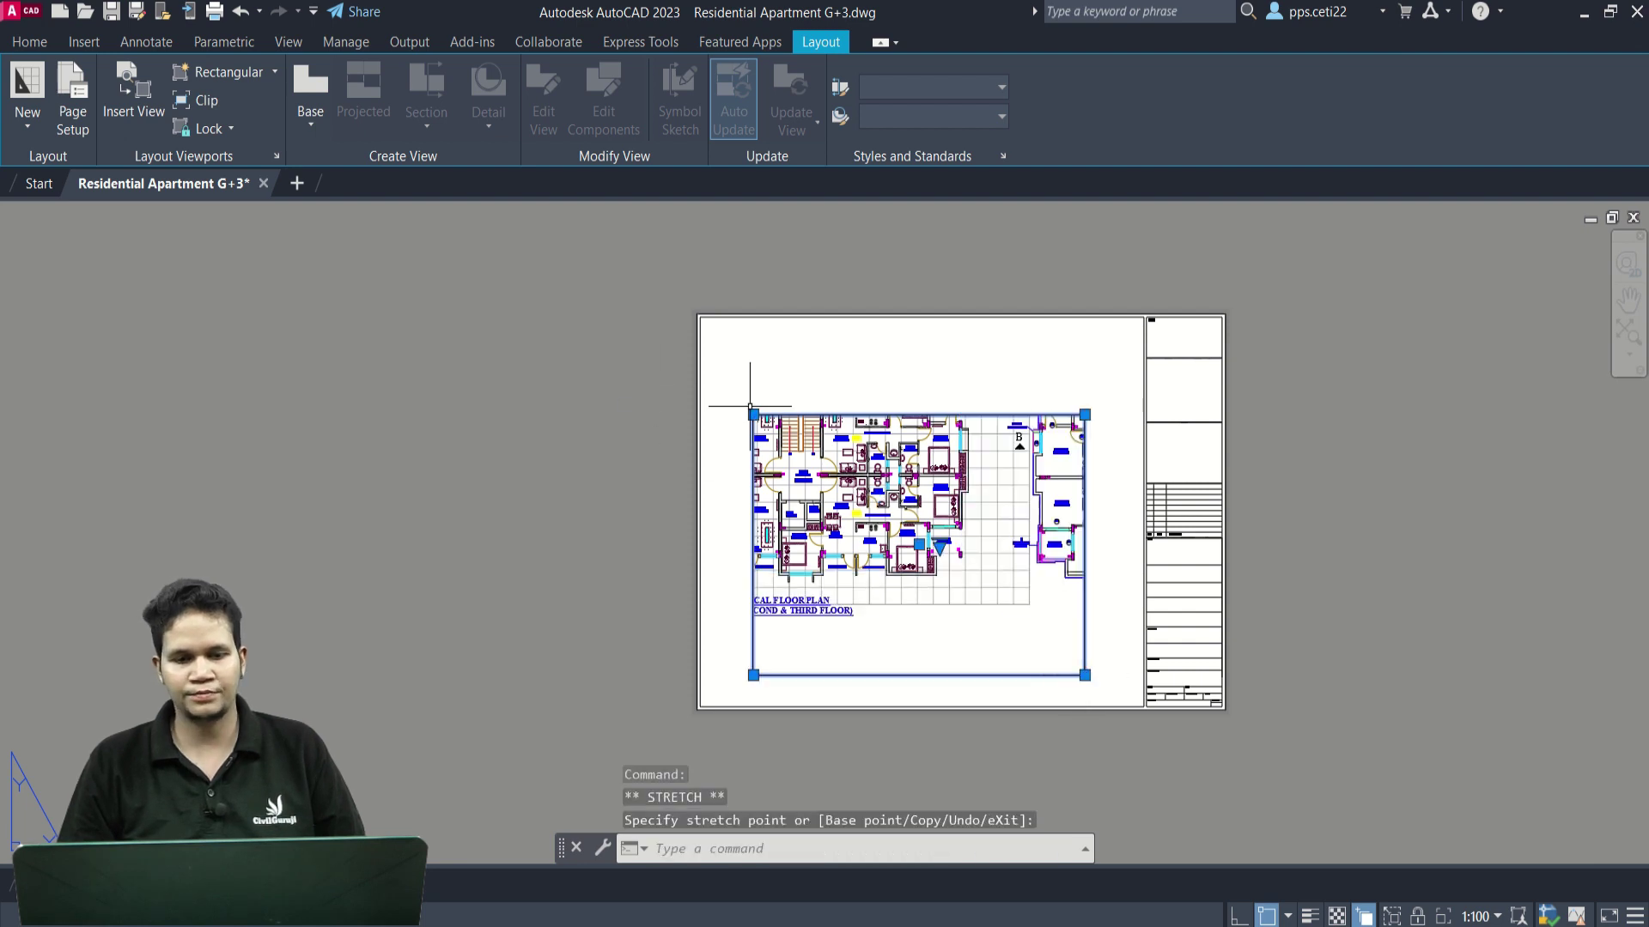
{"action": "left_click", "coordinate": [527, 279]}
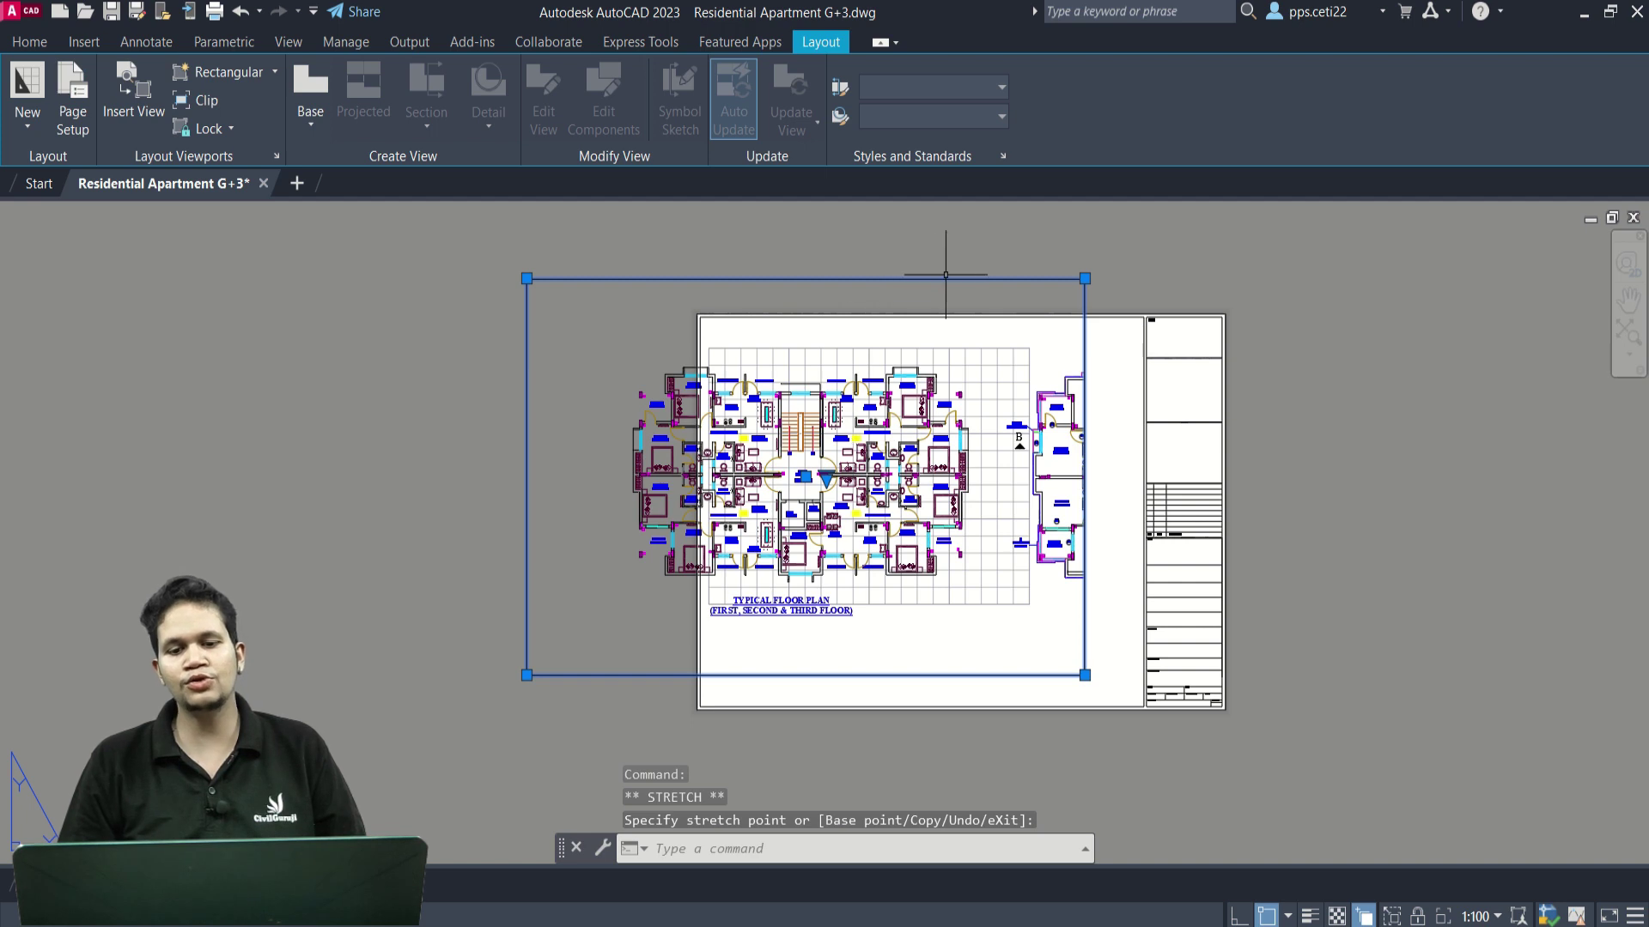
Move the viewport right and down on the sheet, then reselect it.
{"action": "left_click", "coordinate": [993, 266]}
{"action": "left_click", "coordinate": [936, 290]}
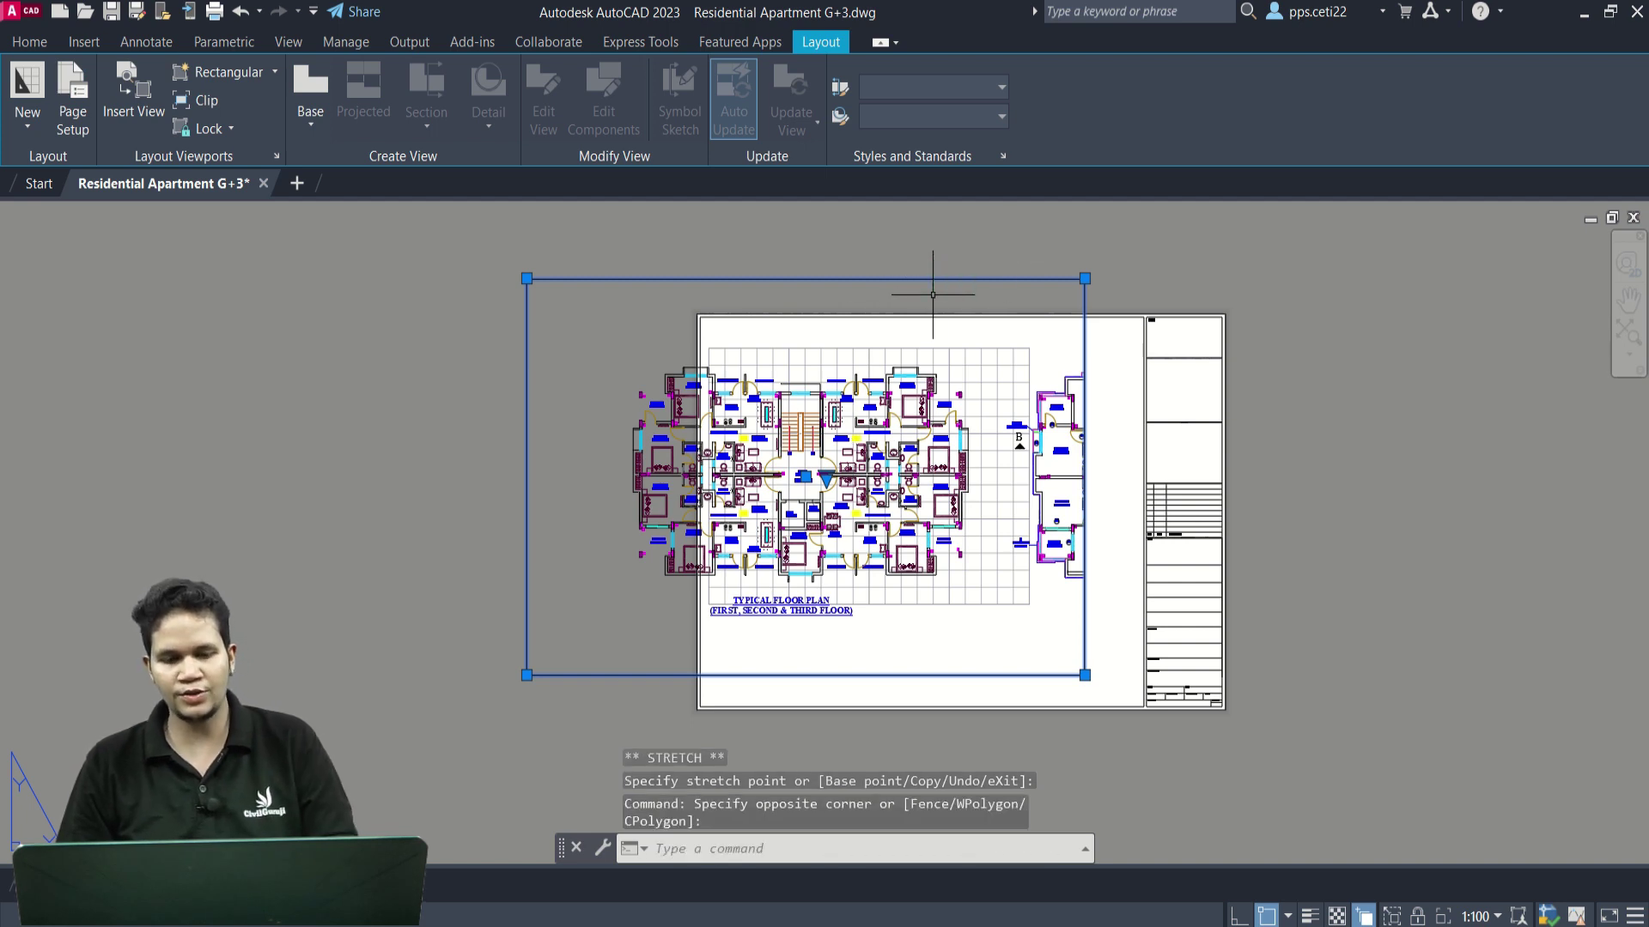
{"action": "type", "text": "m"}
{"action": "key", "text": "Return"}
{"action": "left_click", "coordinate": [764, 255]}
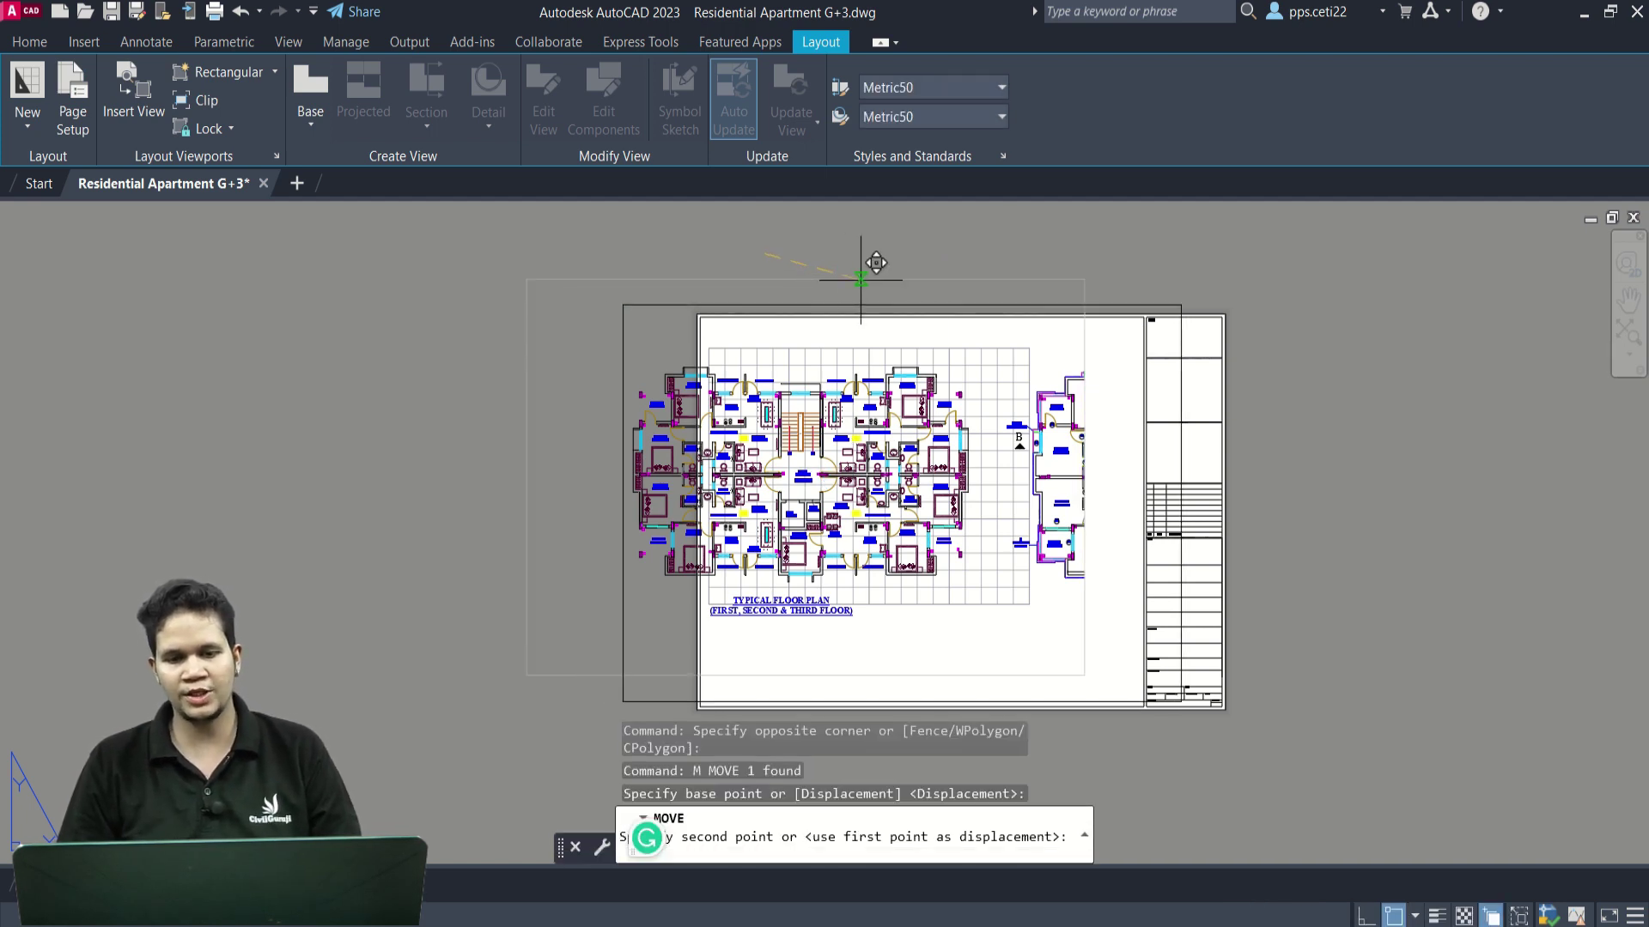
{"action": "left_click", "coordinate": [864, 279]}
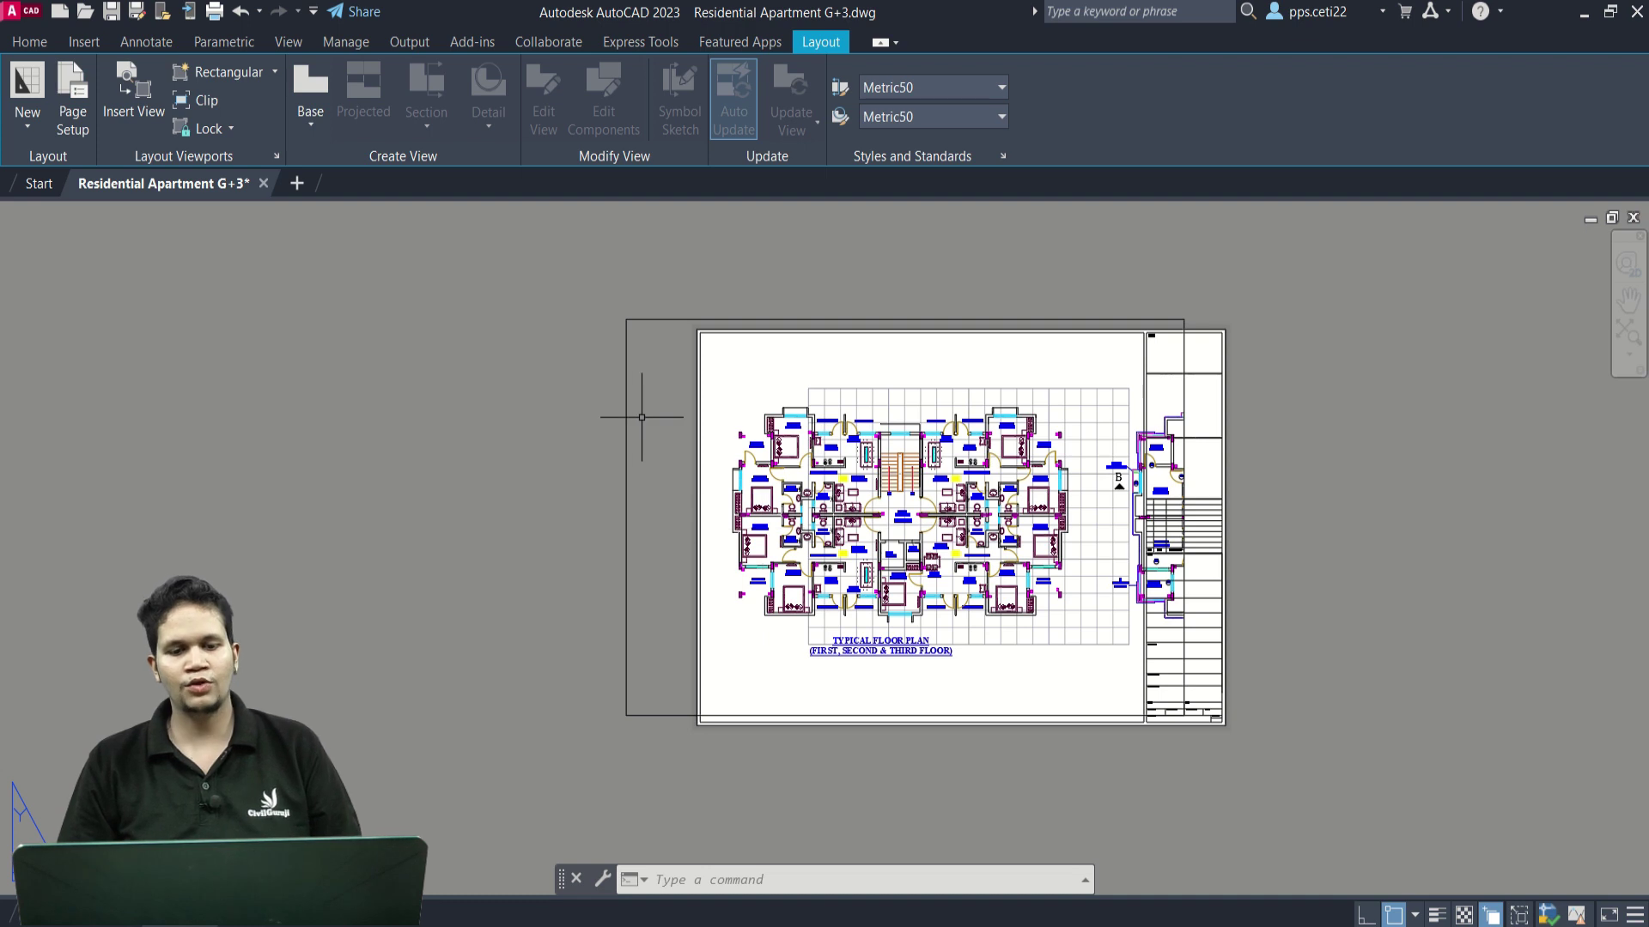
{"action": "left_click", "coordinate": [658, 443]}
{"action": "left_click", "coordinate": [563, 360]}
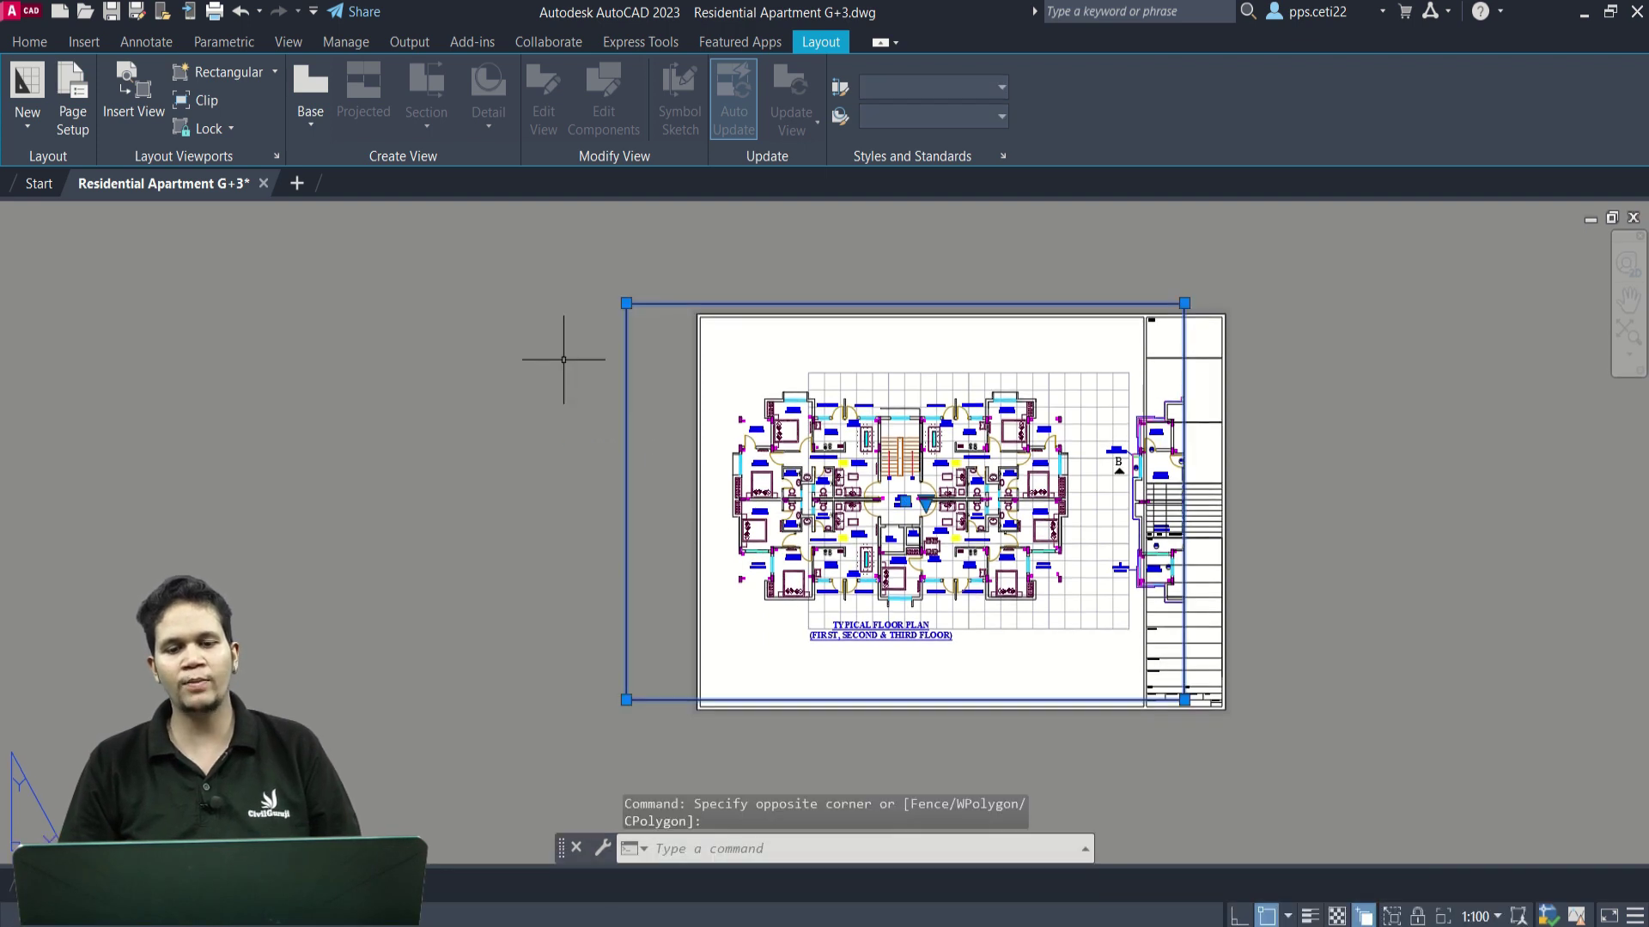
Set the viewport scale to 1:200 and pull its top-left corner in toward the first plan.
{"action": "left_click", "coordinate": [1486, 918]}
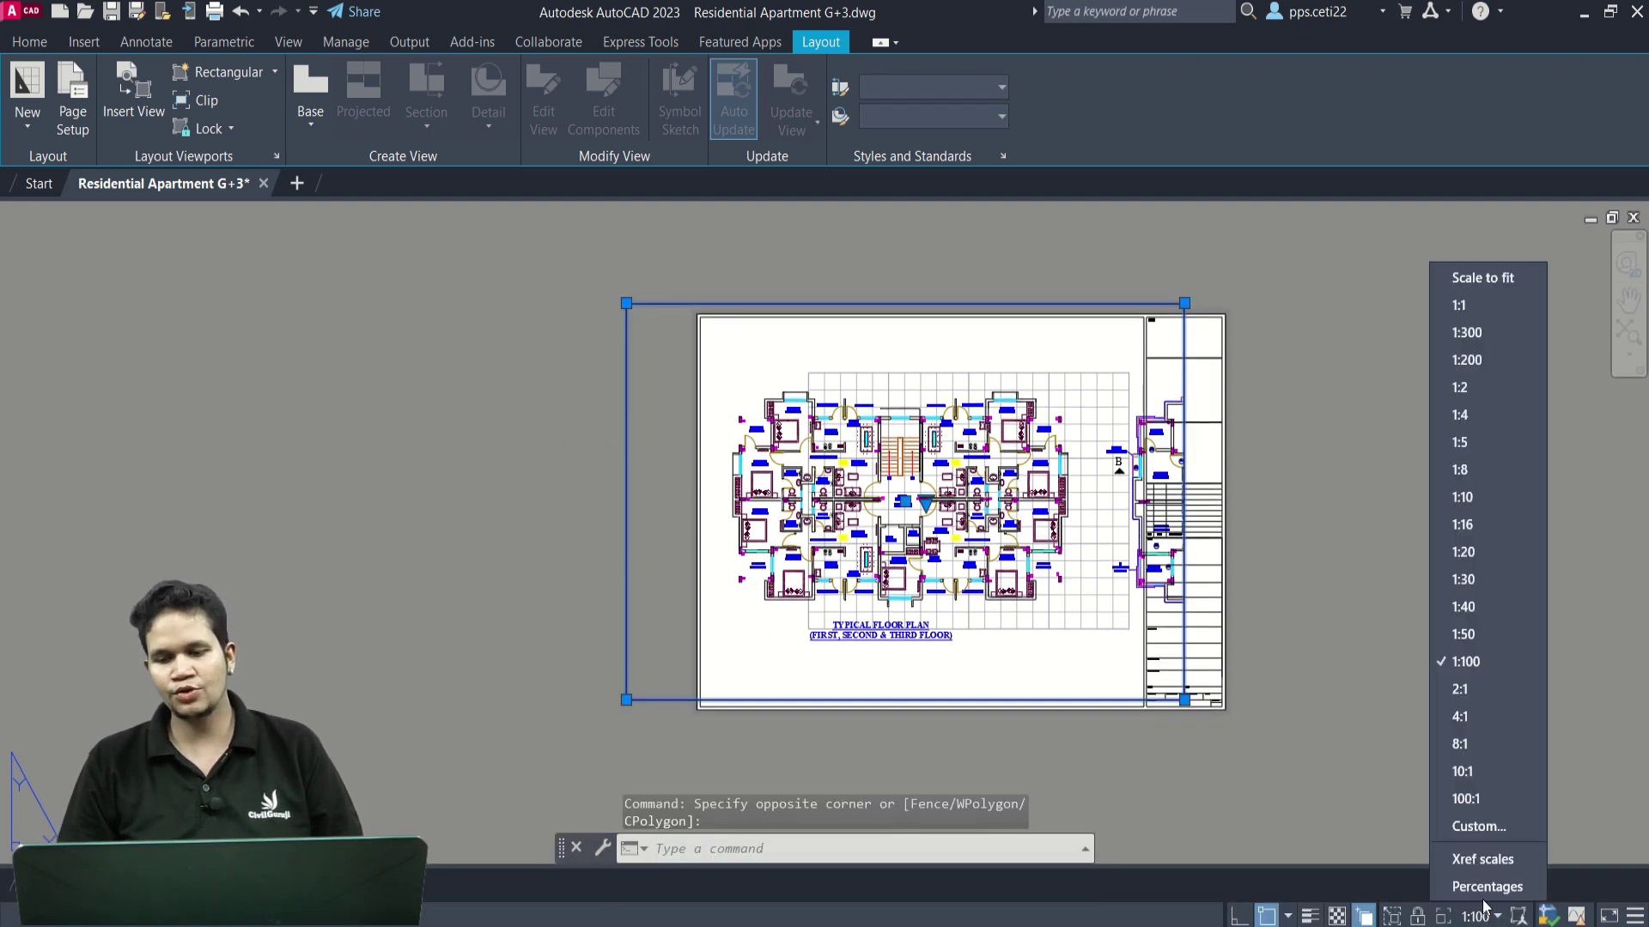
{"action": "left_click", "coordinate": [1487, 354]}
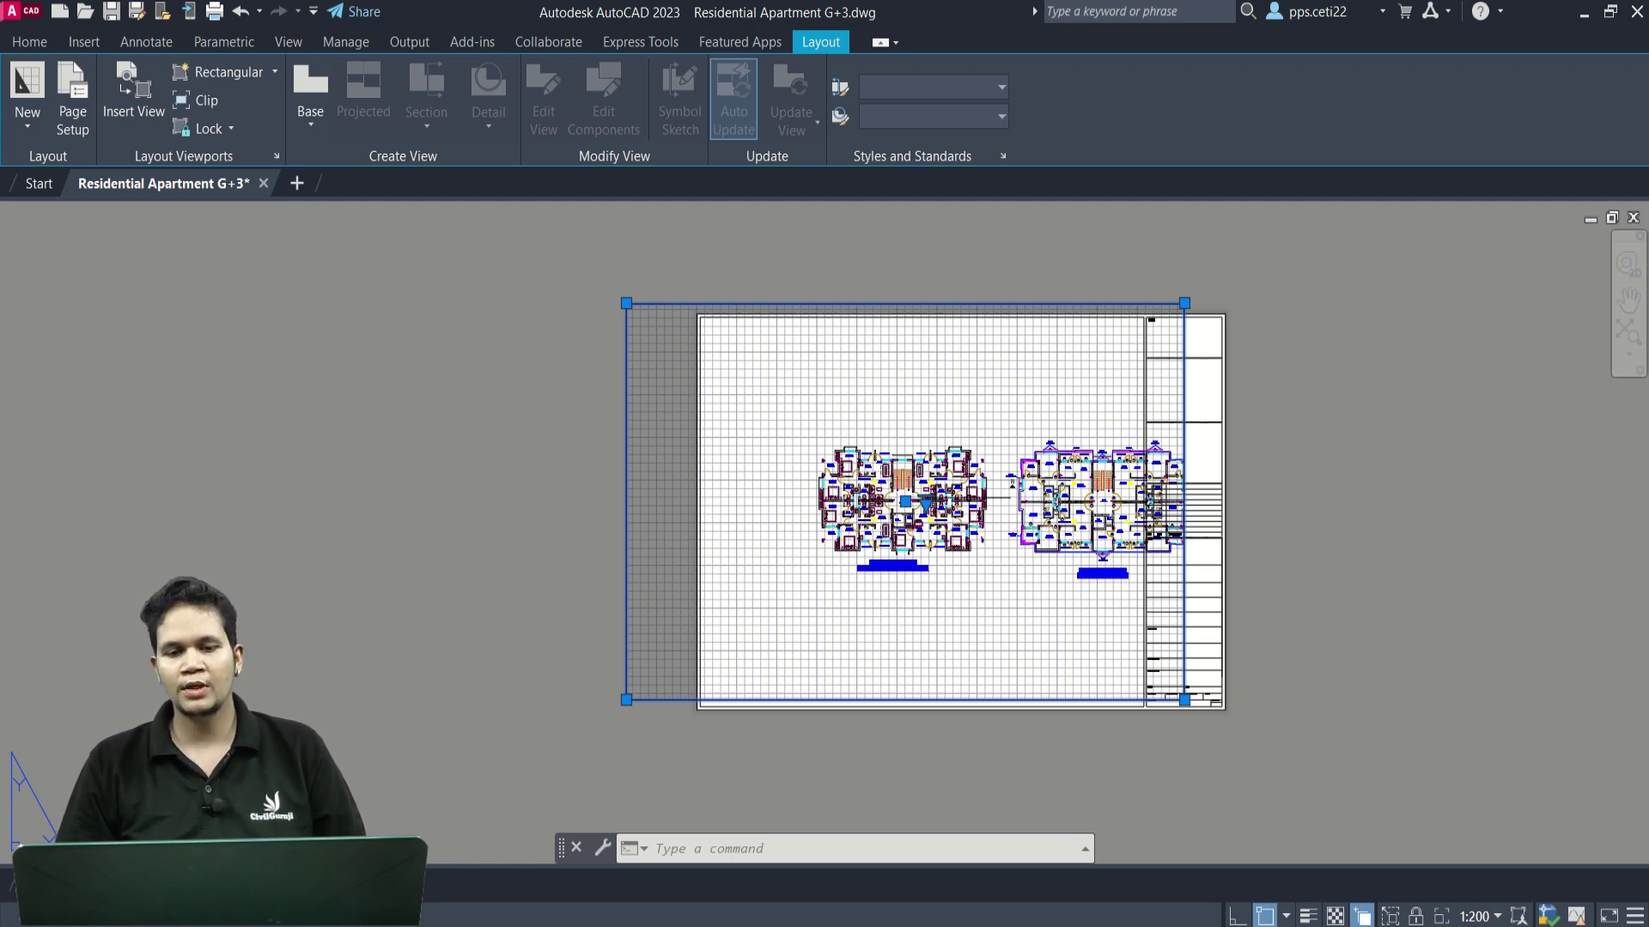
{"action": "left_click", "coordinate": [626, 303]}
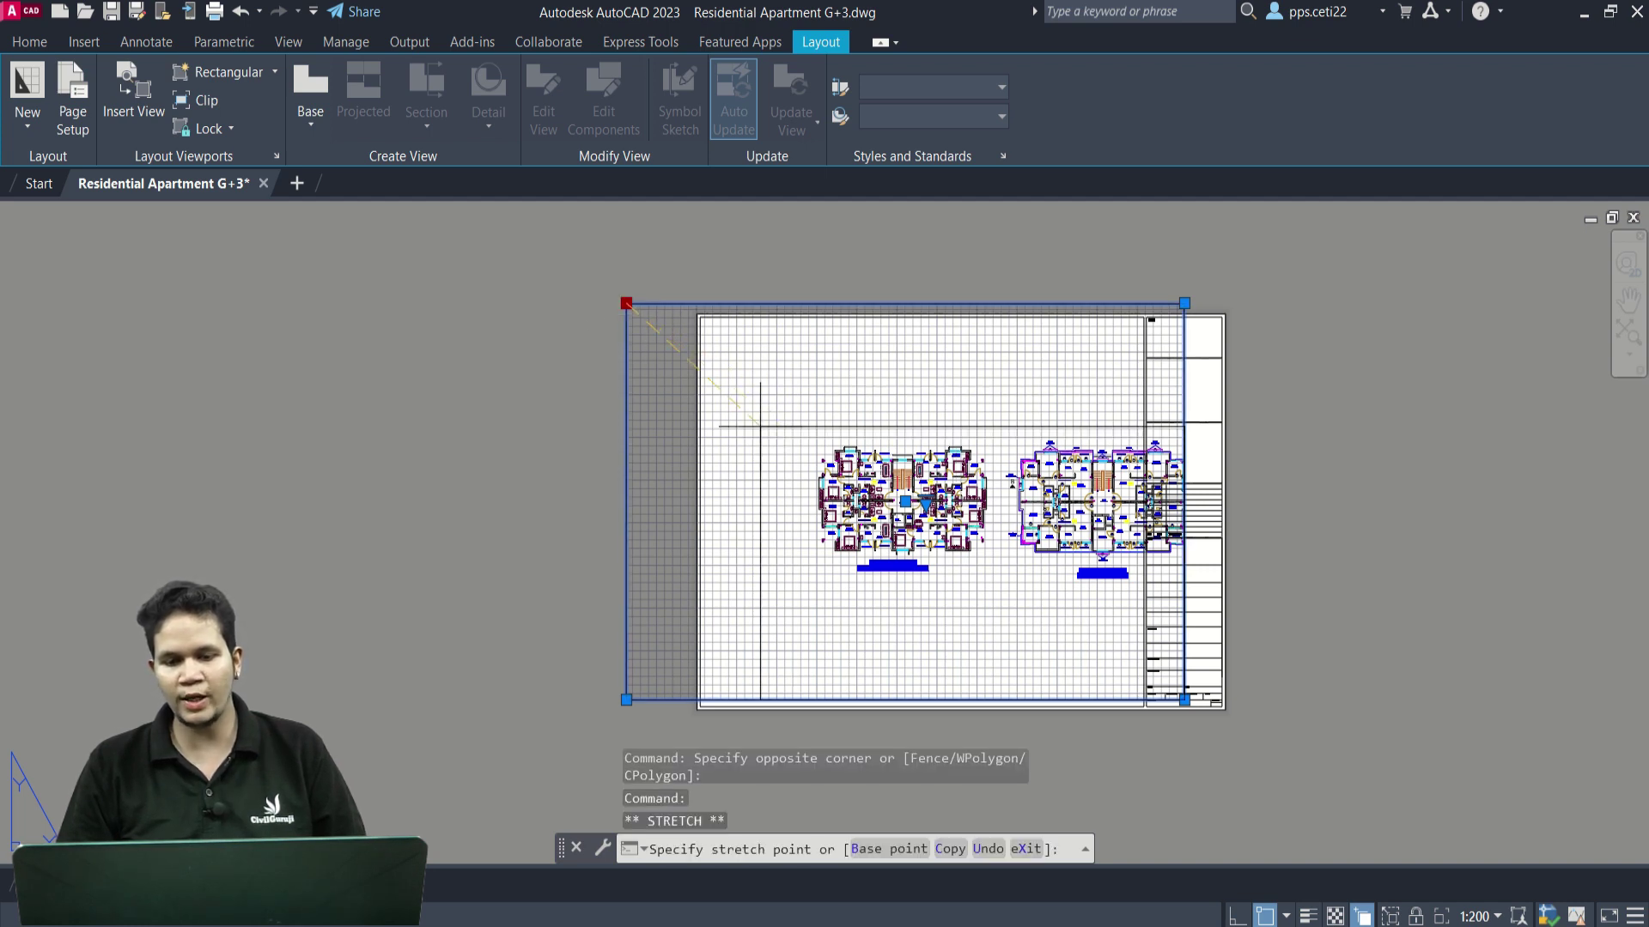
{"action": "key", "text": "F8"}
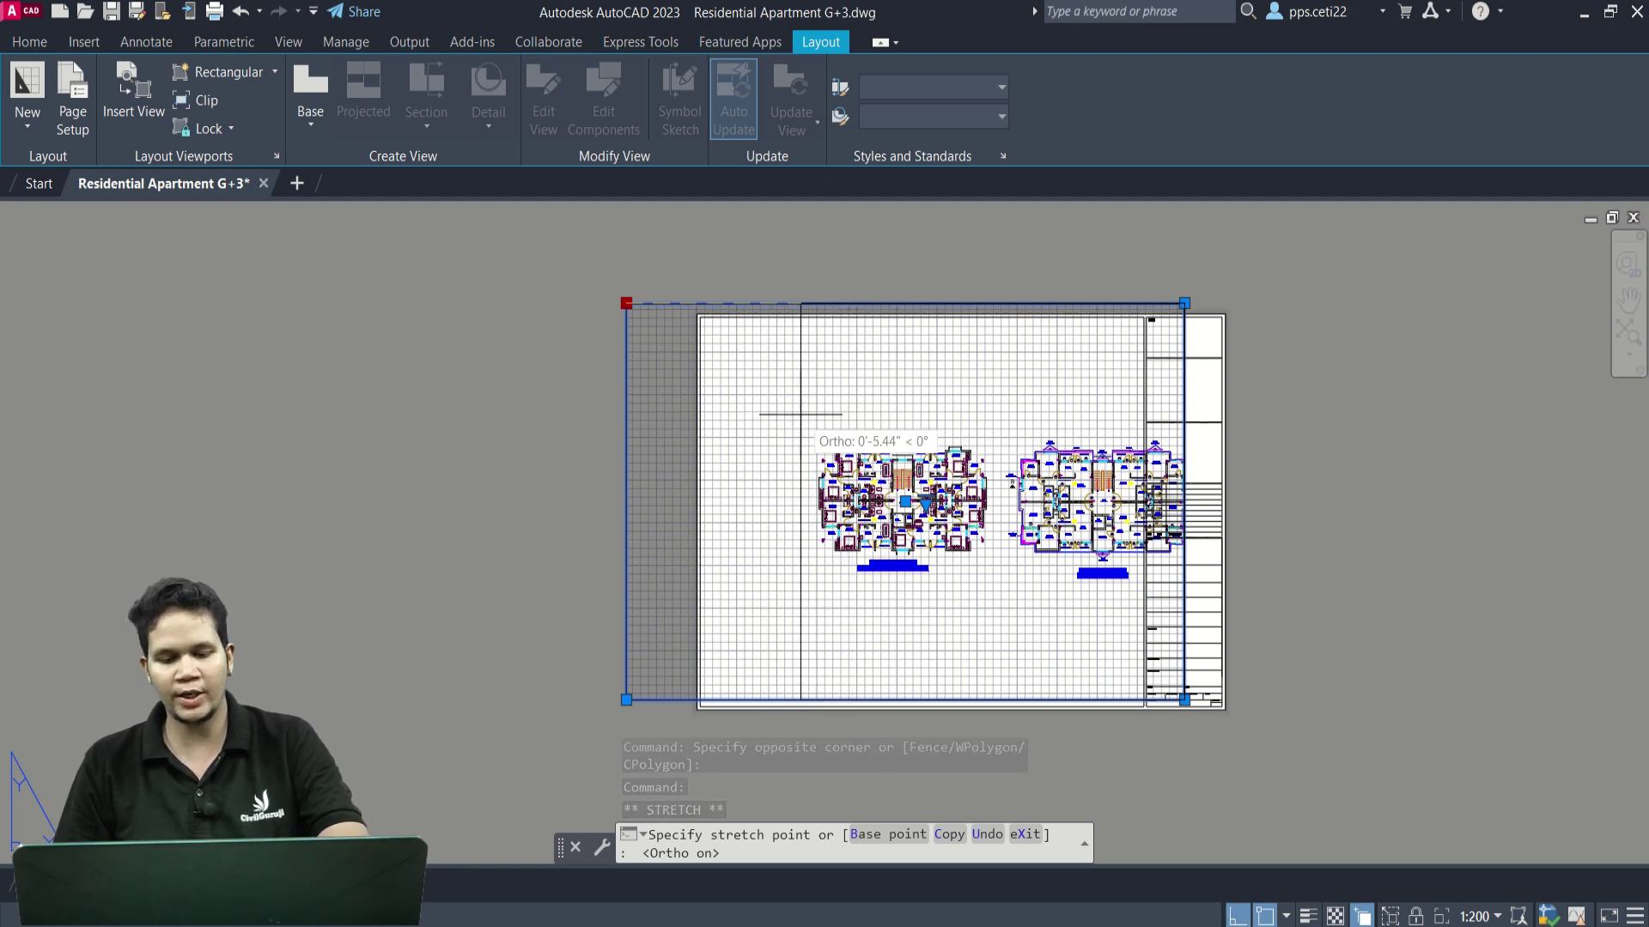
{"action": "key", "text": "F8"}
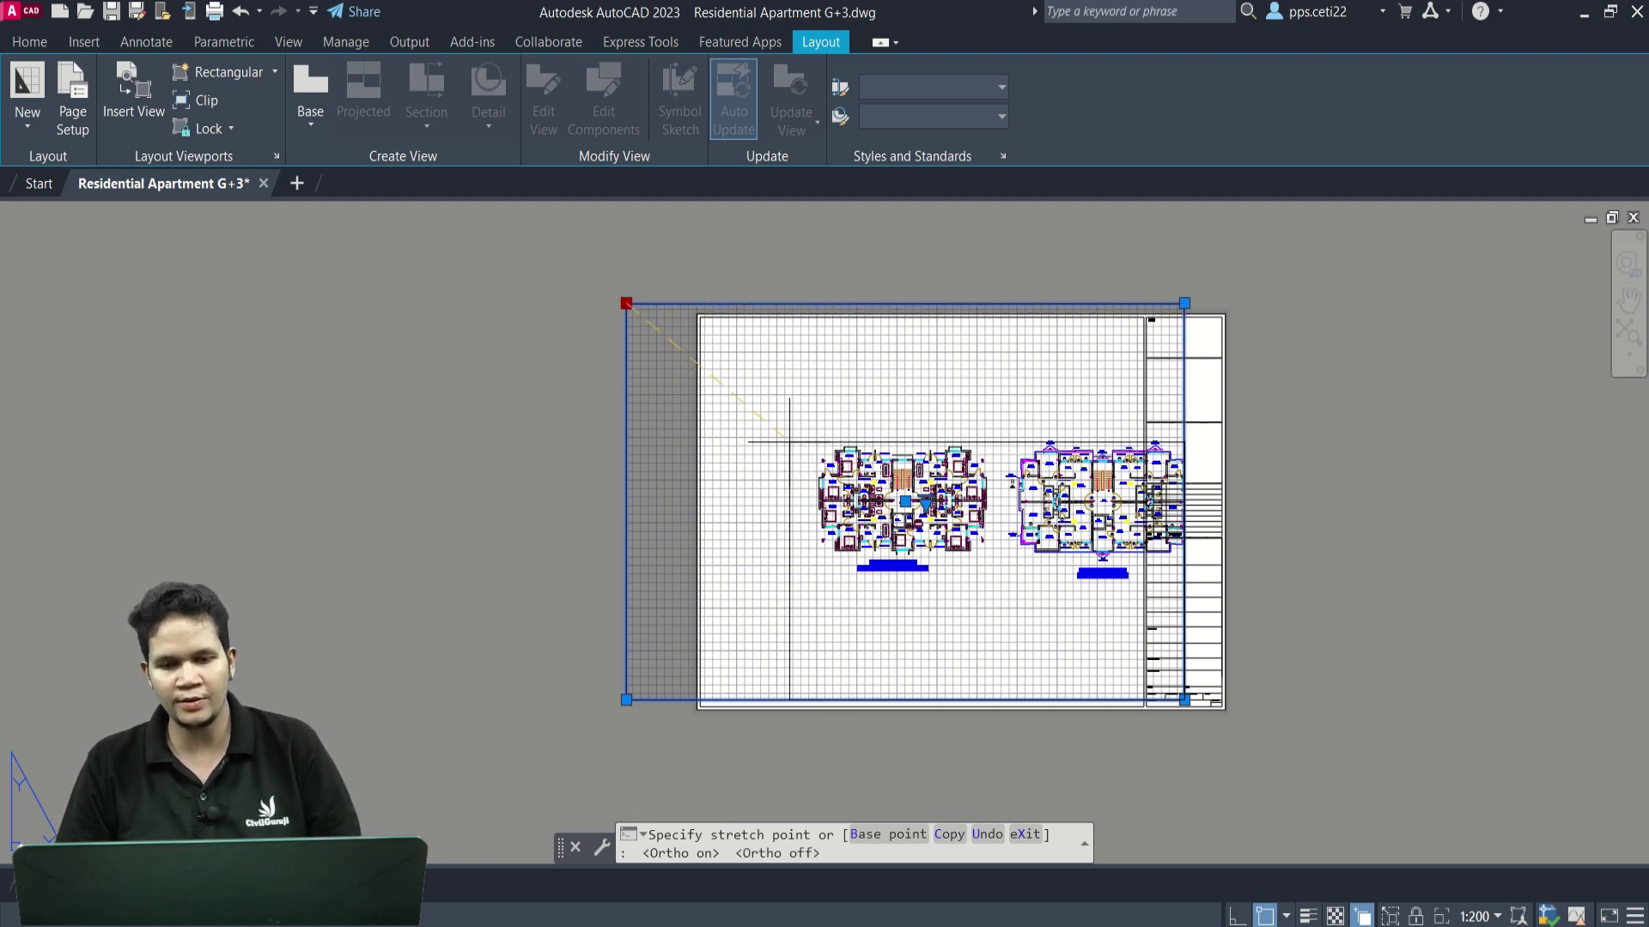
{"action": "scroll", "coordinate": [799, 442], "scroll_direction": "up", "scroll_amount": 4}
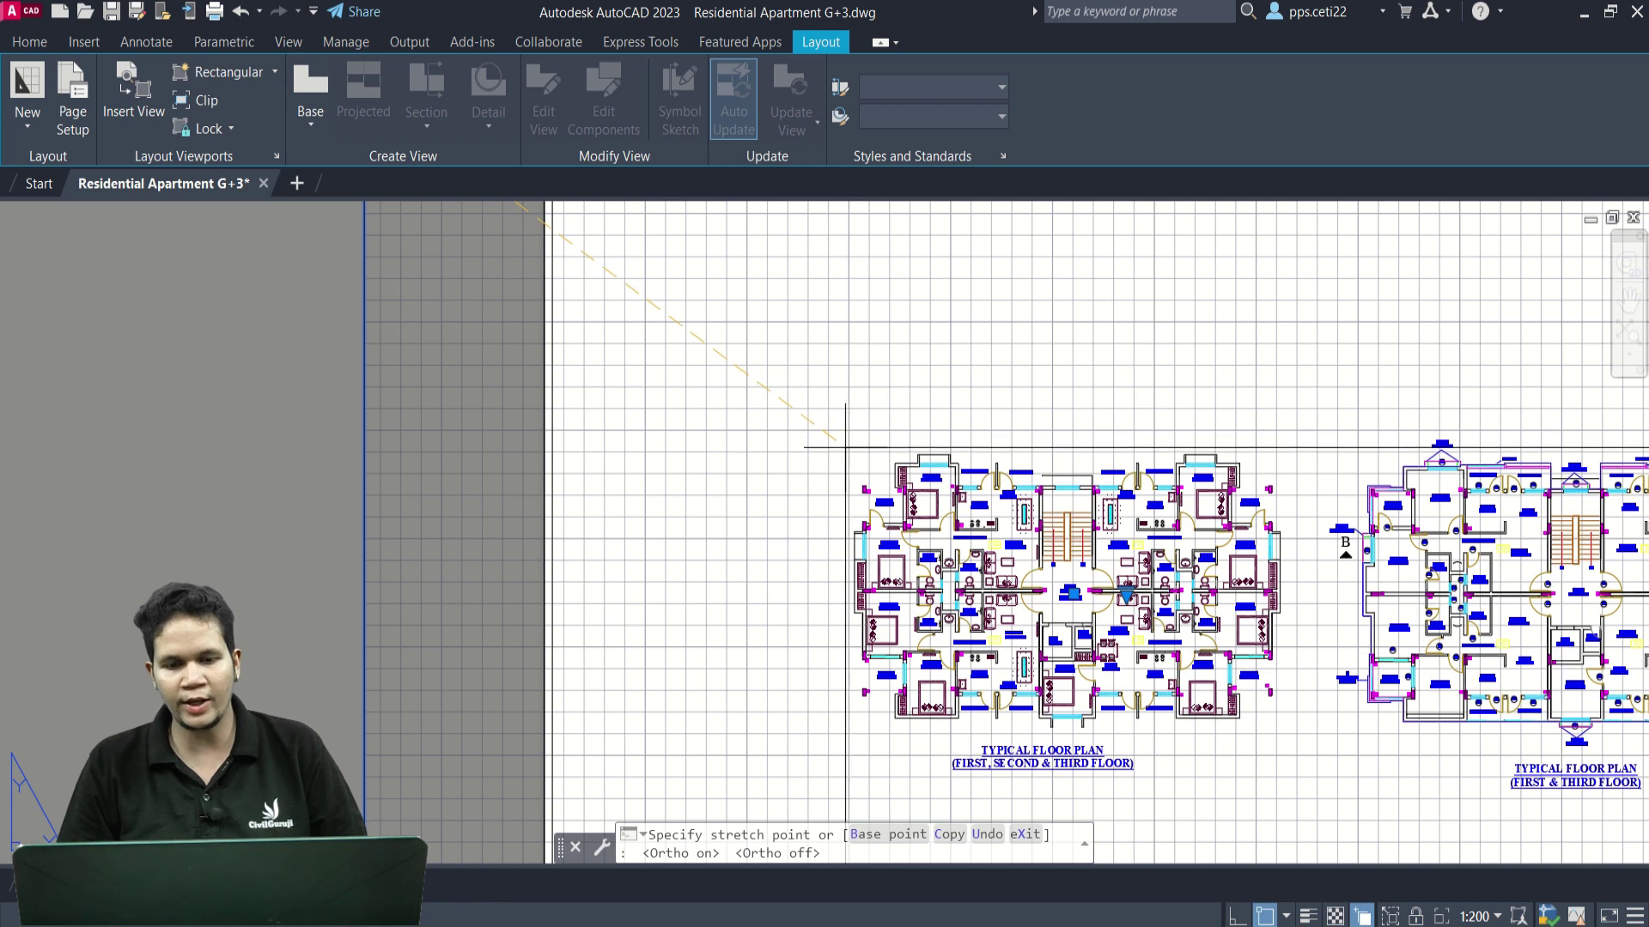
{"action": "left_click", "coordinate": [845, 446]}
{"action": "scroll", "coordinate": [688, 356], "scroll_direction": "down", "scroll_amount": 5}
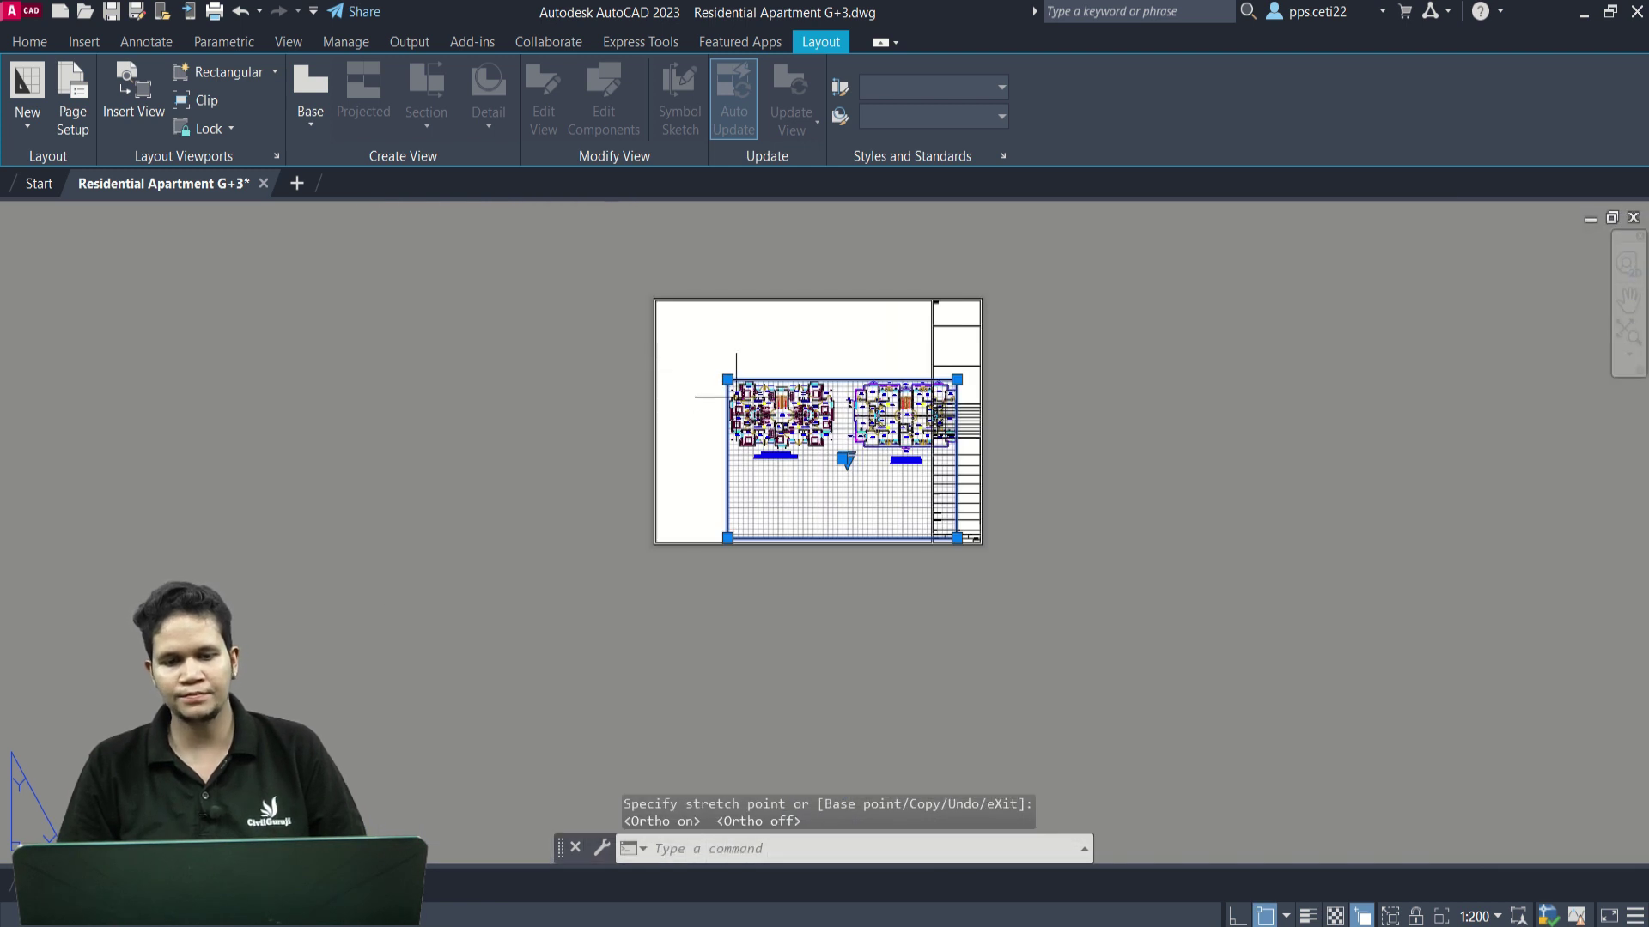
Pull the bottom-right corner in so the viewport frames only the first floor plan.
{"action": "left_click", "coordinate": [957, 538]}
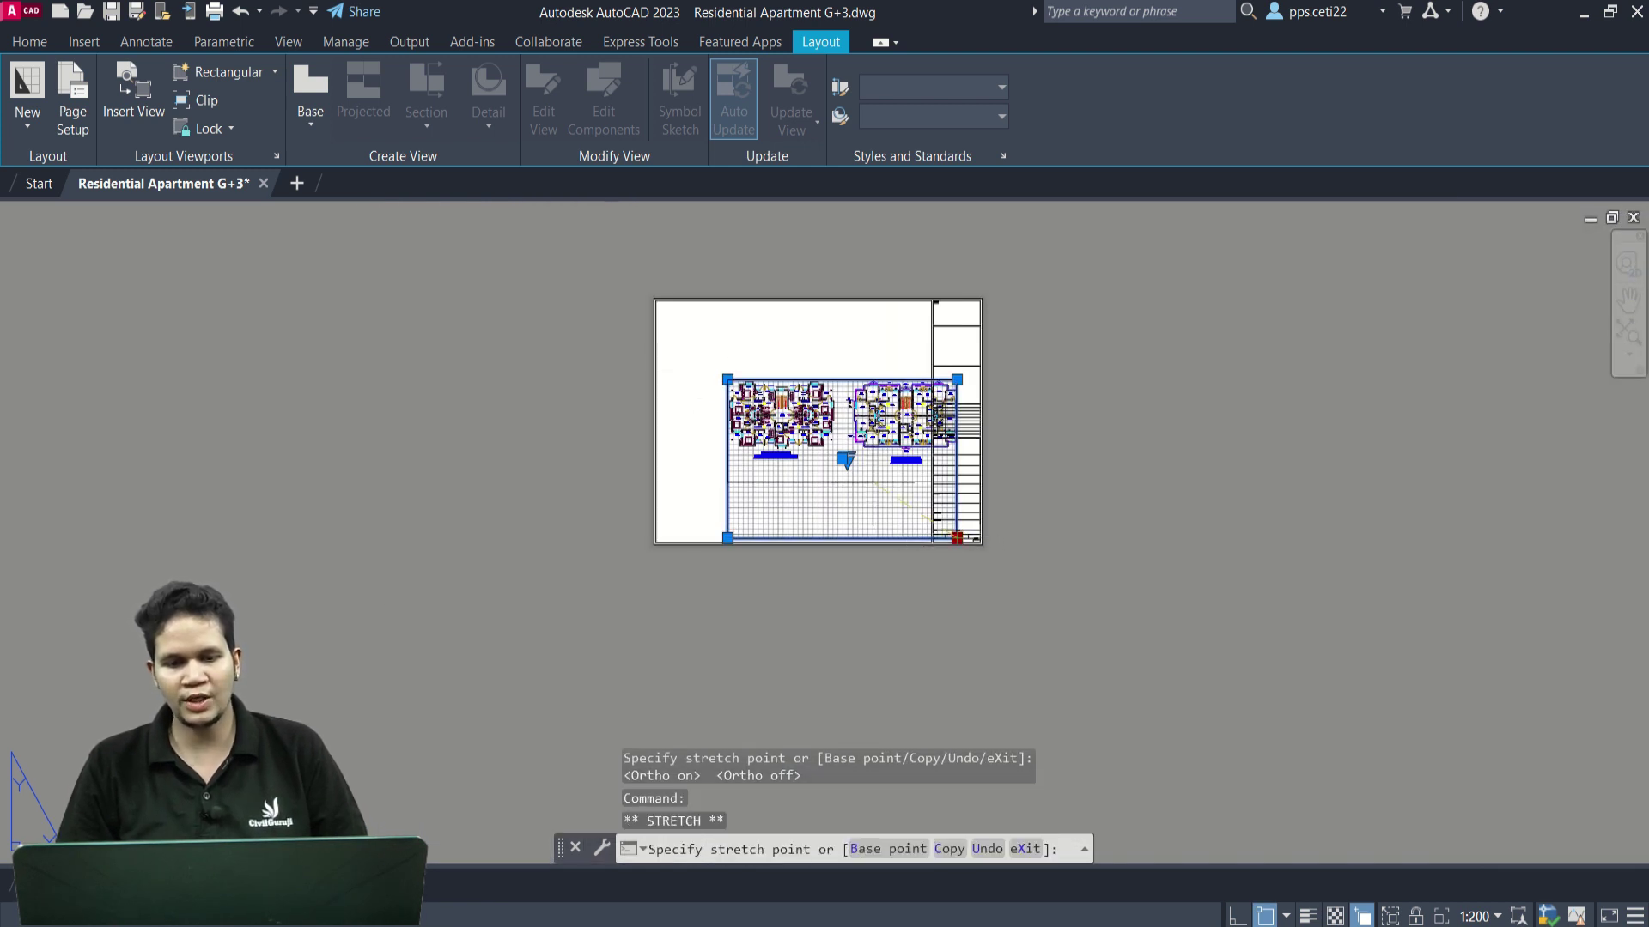
{"action": "scroll", "coordinate": [846, 449], "scroll_direction": "up", "scroll_amount": 5}
{"action": "middle_click_drag", "start_coordinate": [804, 499], "coordinate": [798, 589]}
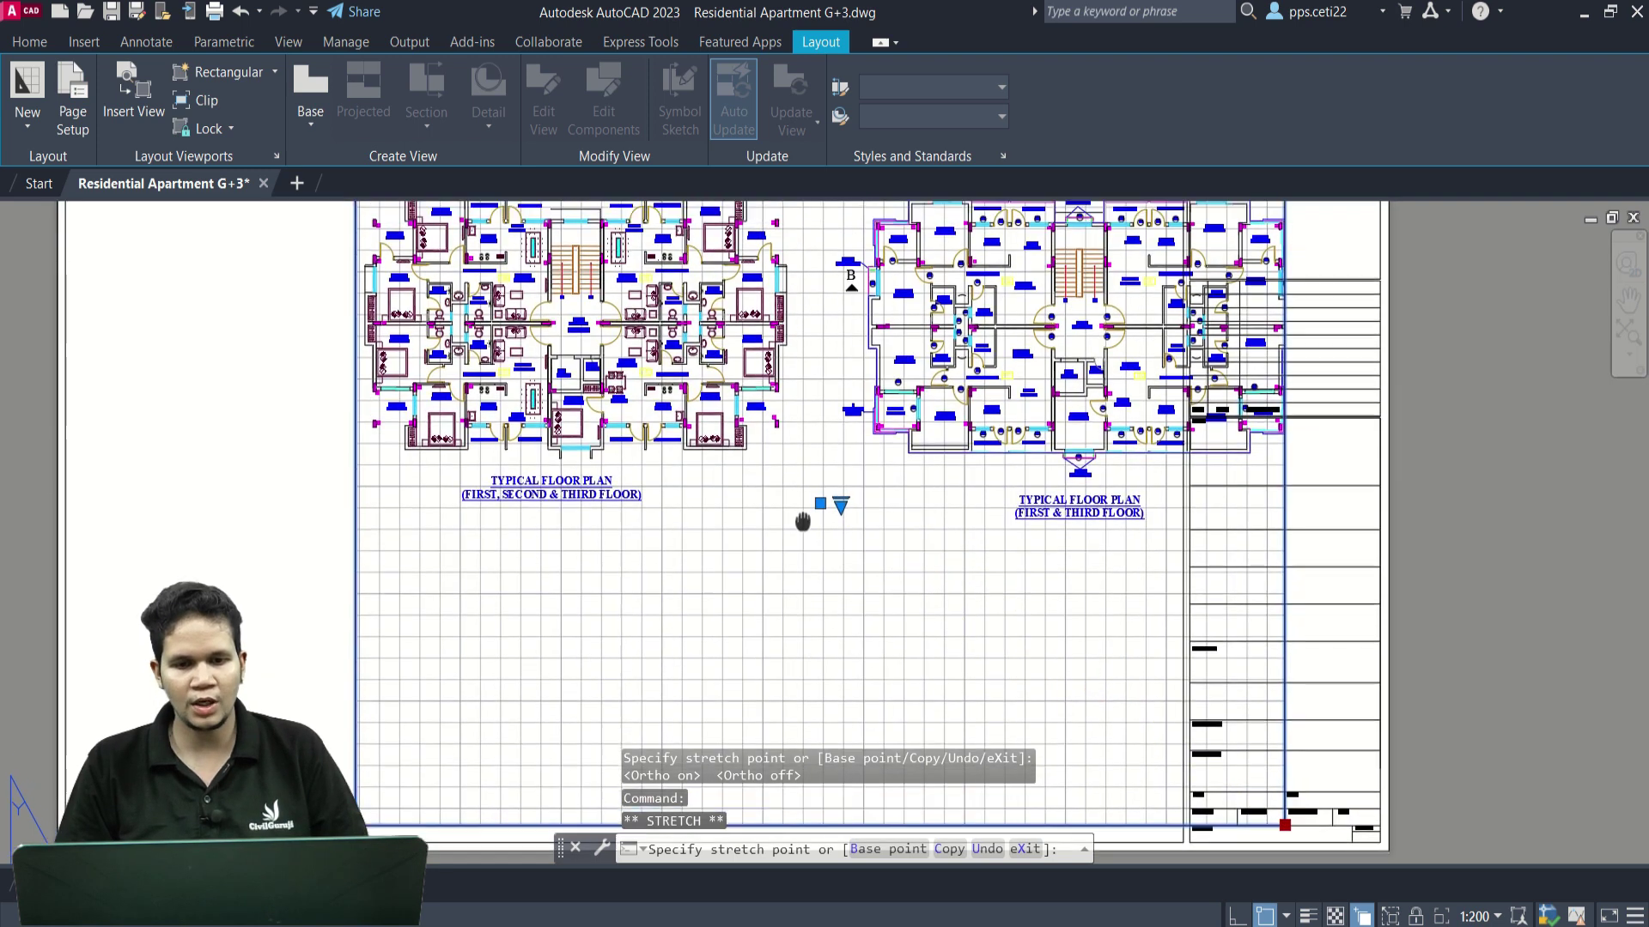
{"action": "left_click", "coordinate": [793, 581]}
{"action": "scroll", "coordinate": [882, 470], "scroll_direction": "down", "scroll_amount": 5}
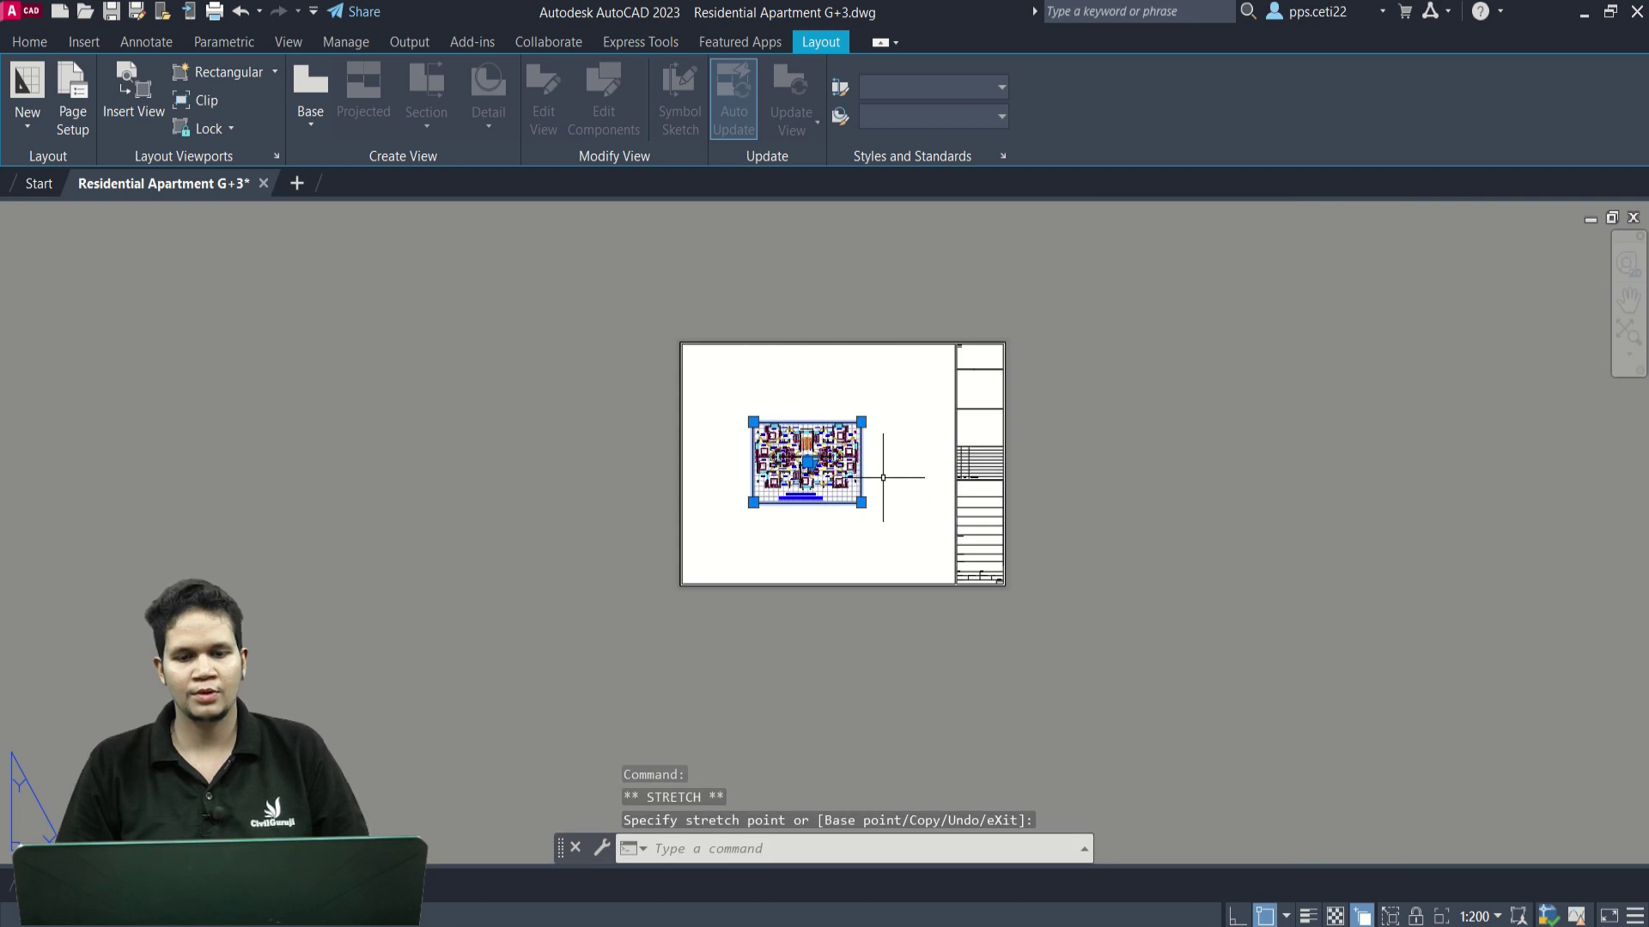
{"action": "scroll", "coordinate": [874, 489], "scroll_direction": "up", "scroll_amount": 3}
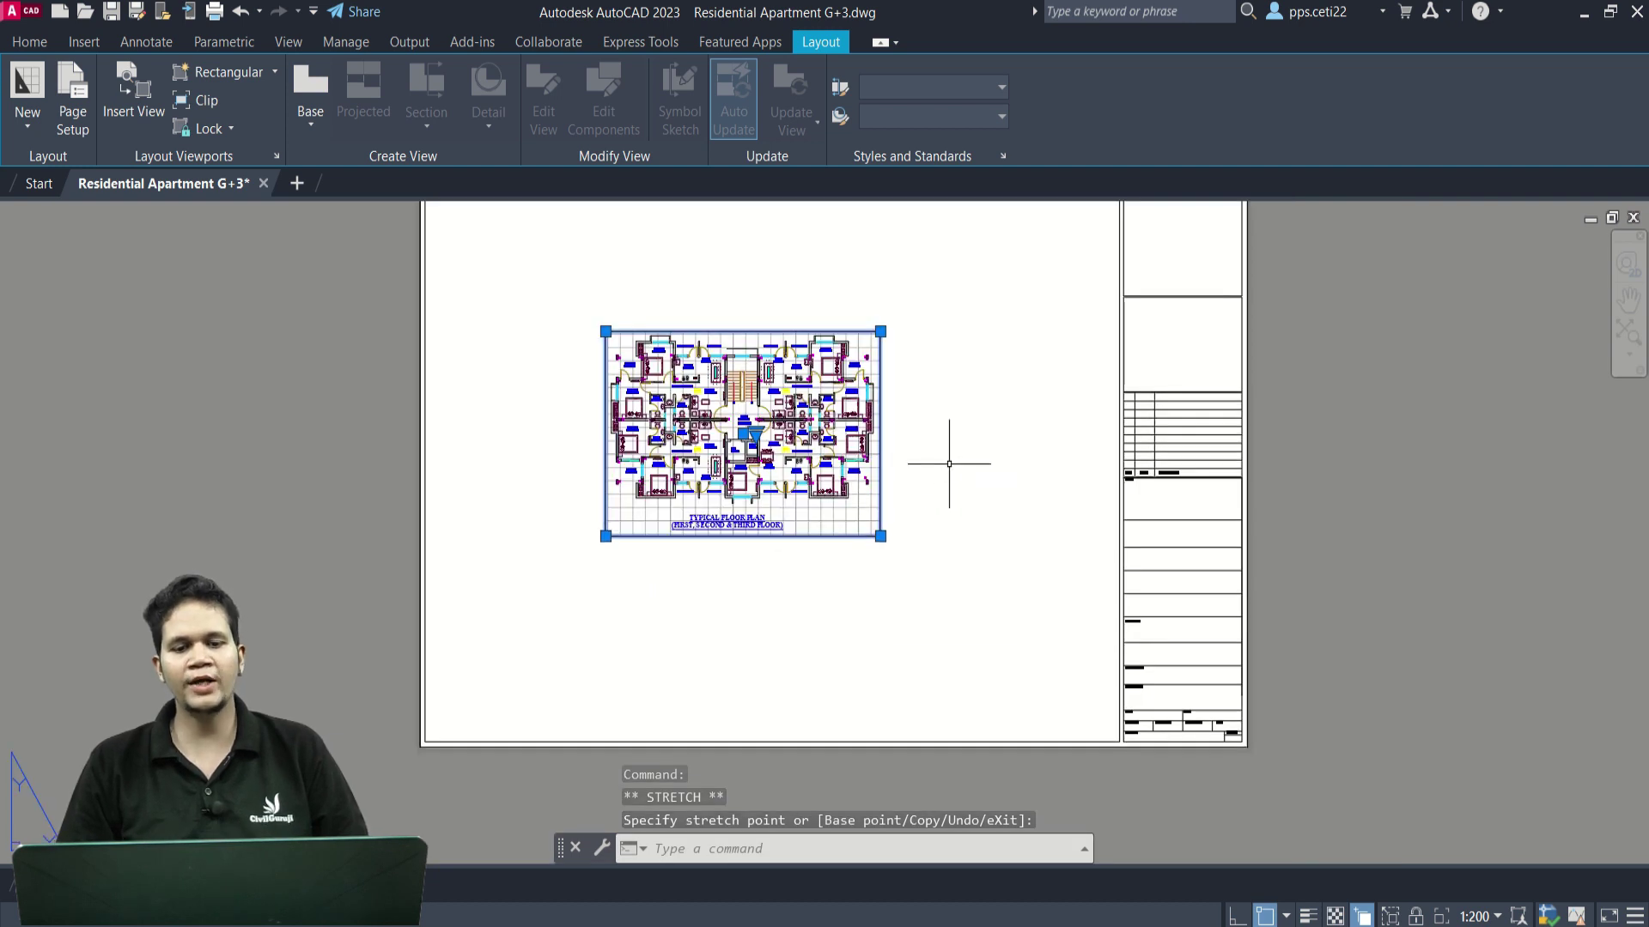
{"action": "scroll", "coordinate": [933, 456], "scroll_direction": "down", "scroll_amount": 2}
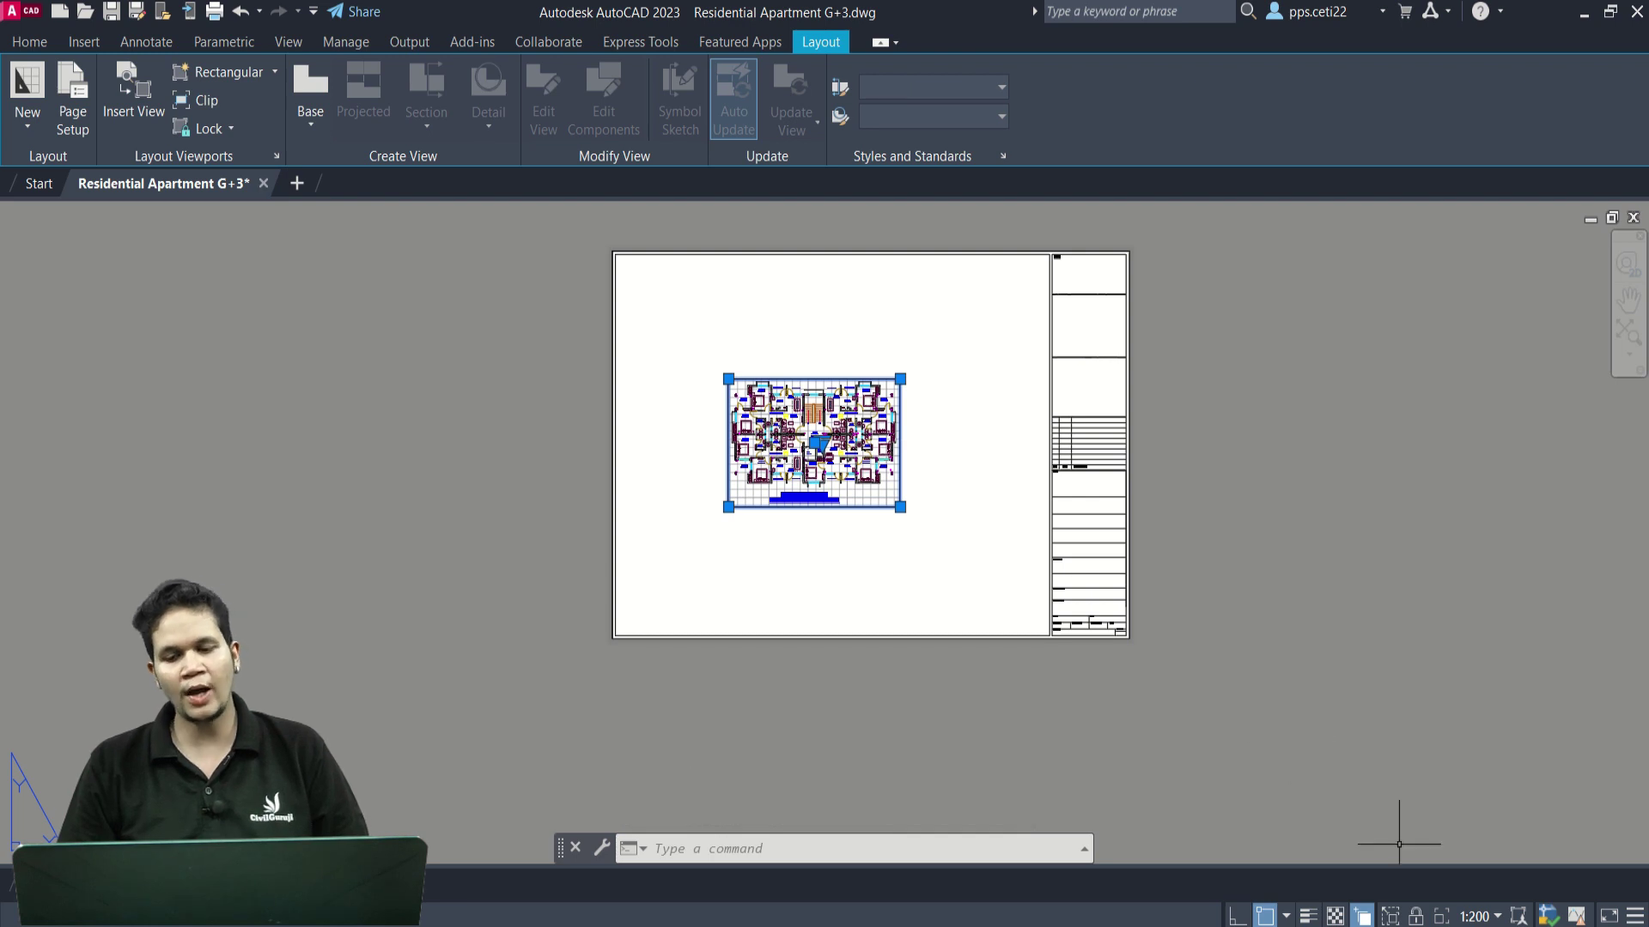
{"action": "left_click", "coordinate": [1492, 919]}
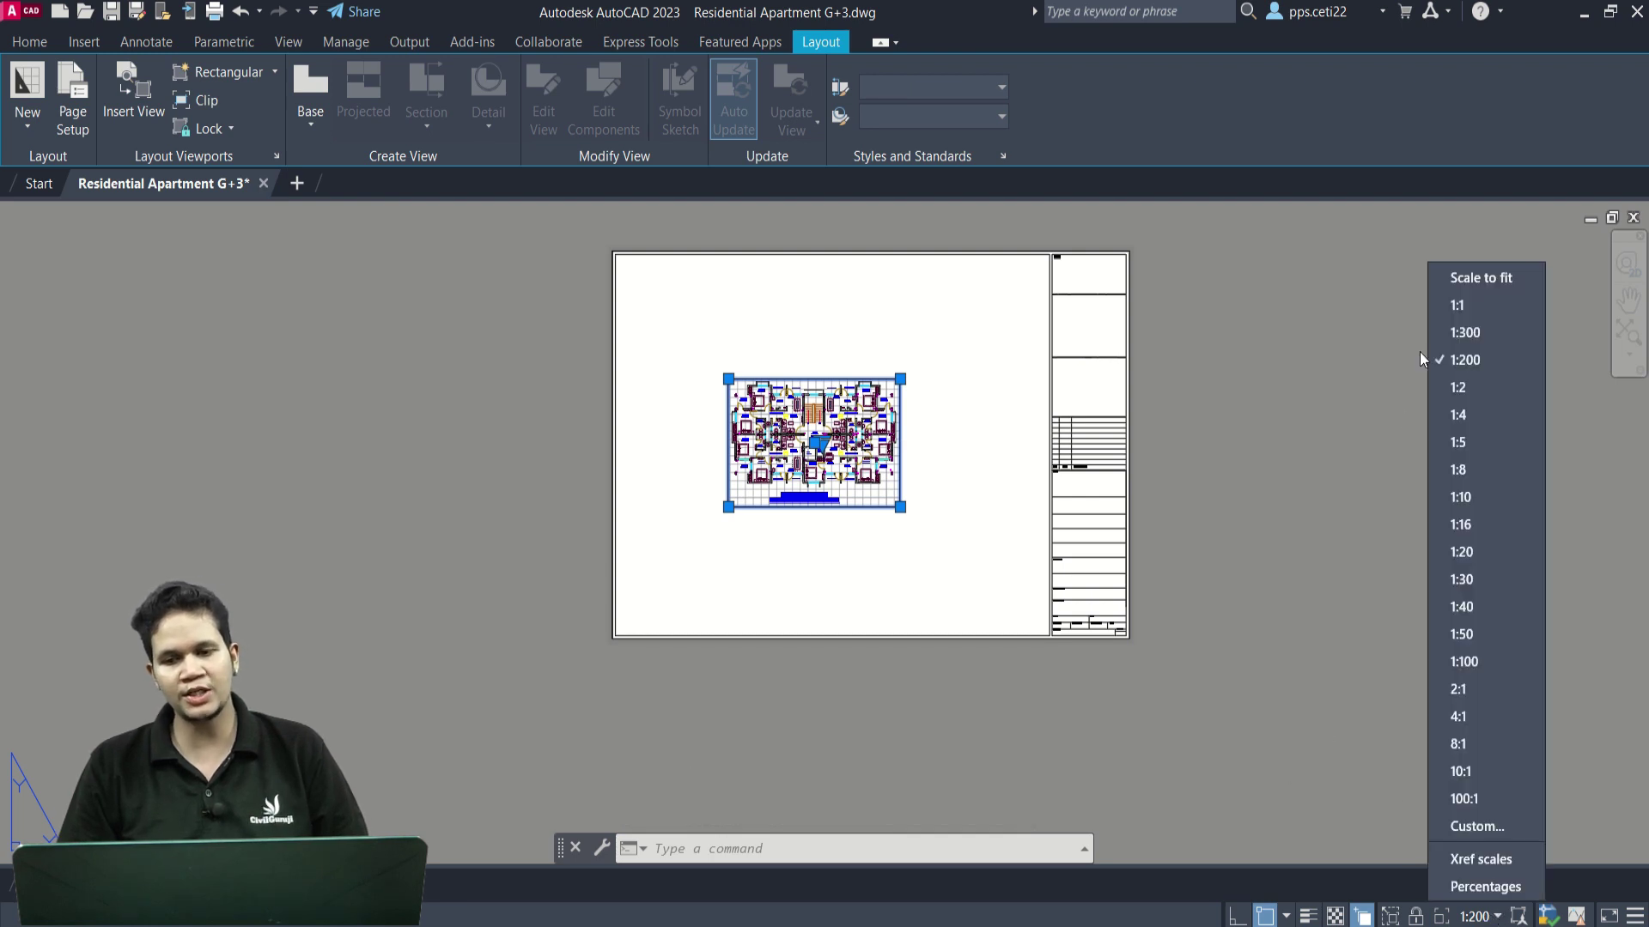
{"action": "left_click", "coordinate": [1312, 477]}
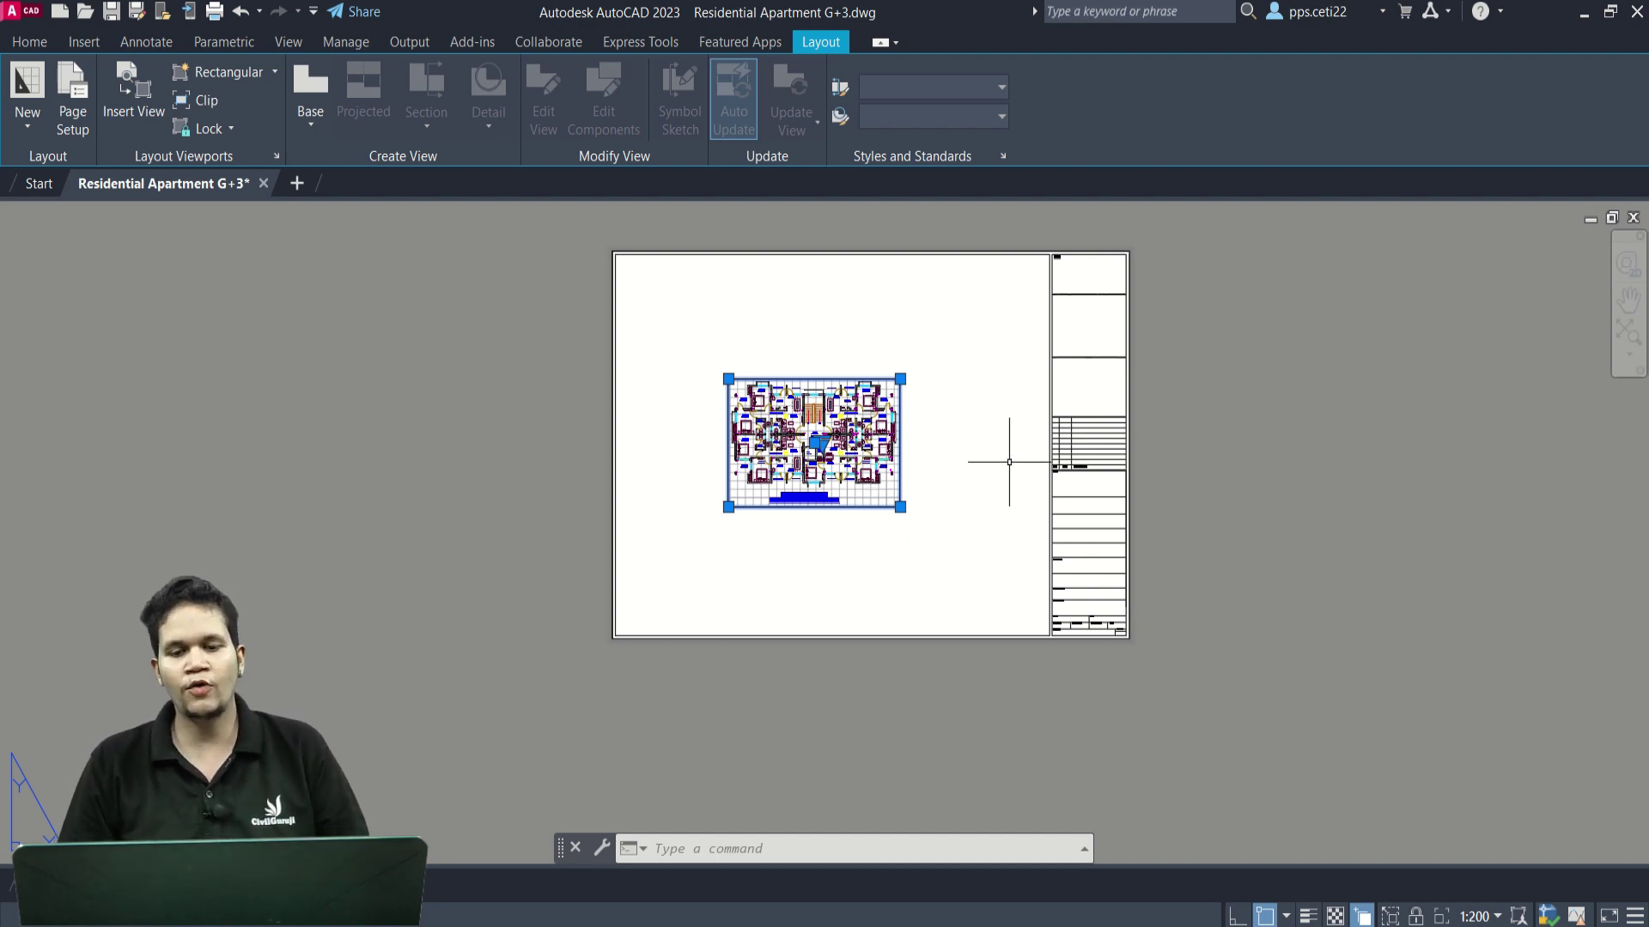
{"action": "scroll", "coordinate": [856, 476], "scroll_direction": "up", "scroll_amount": 2}
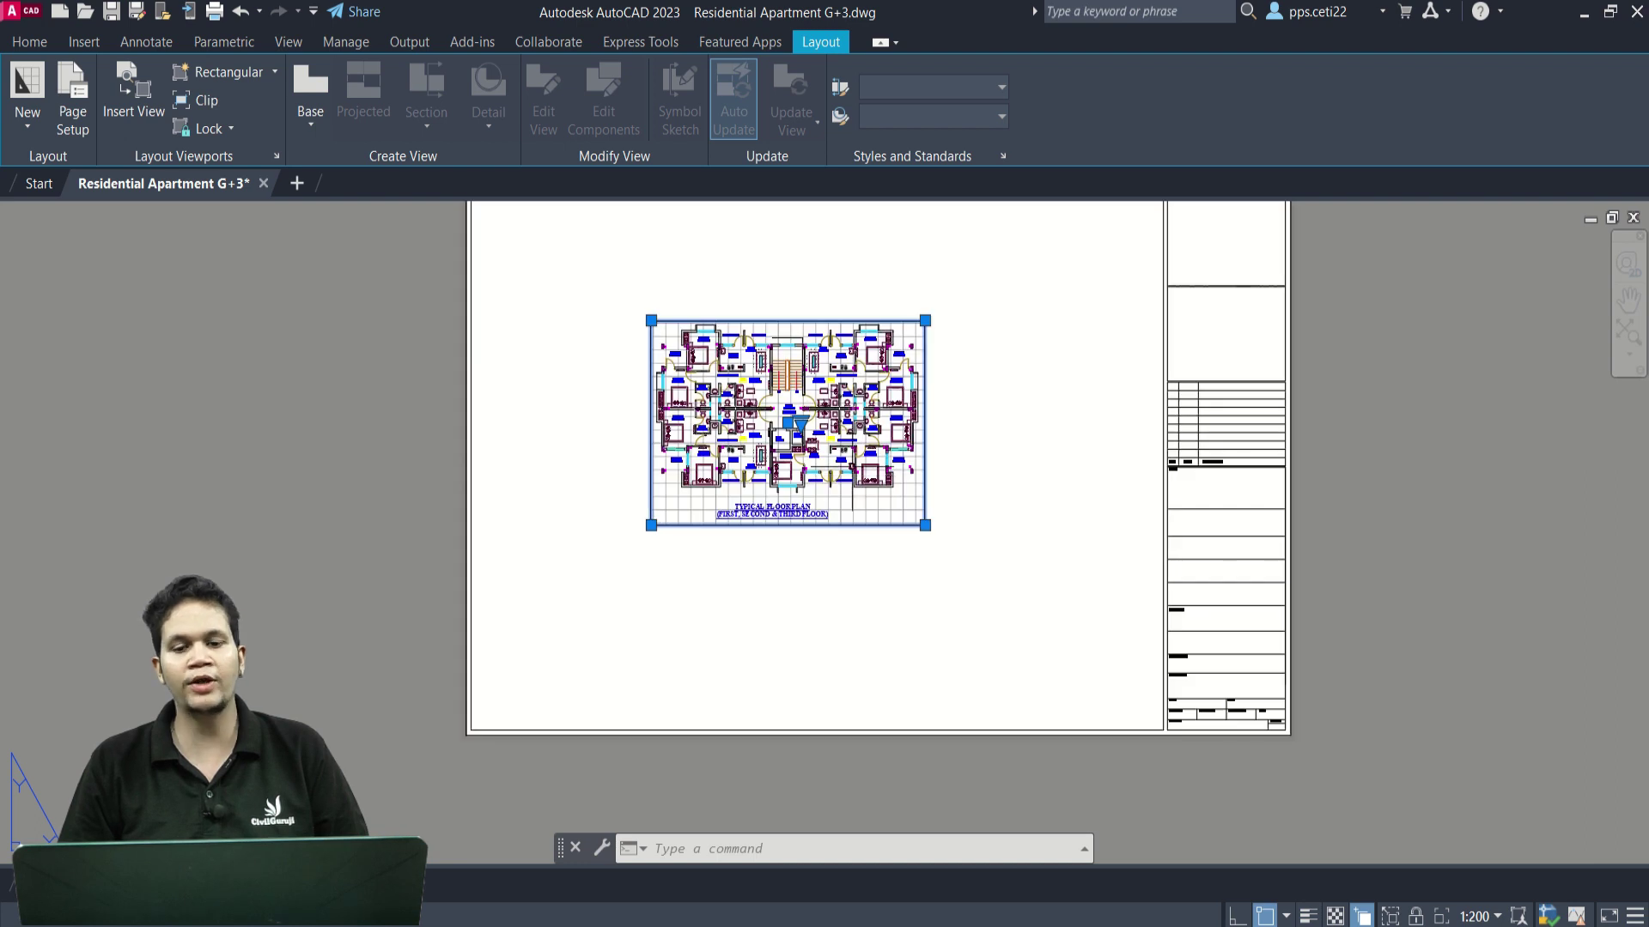
Zoom inside the viewport, then return to paper space.
{"action": "double_click", "coordinate": [839, 498]}
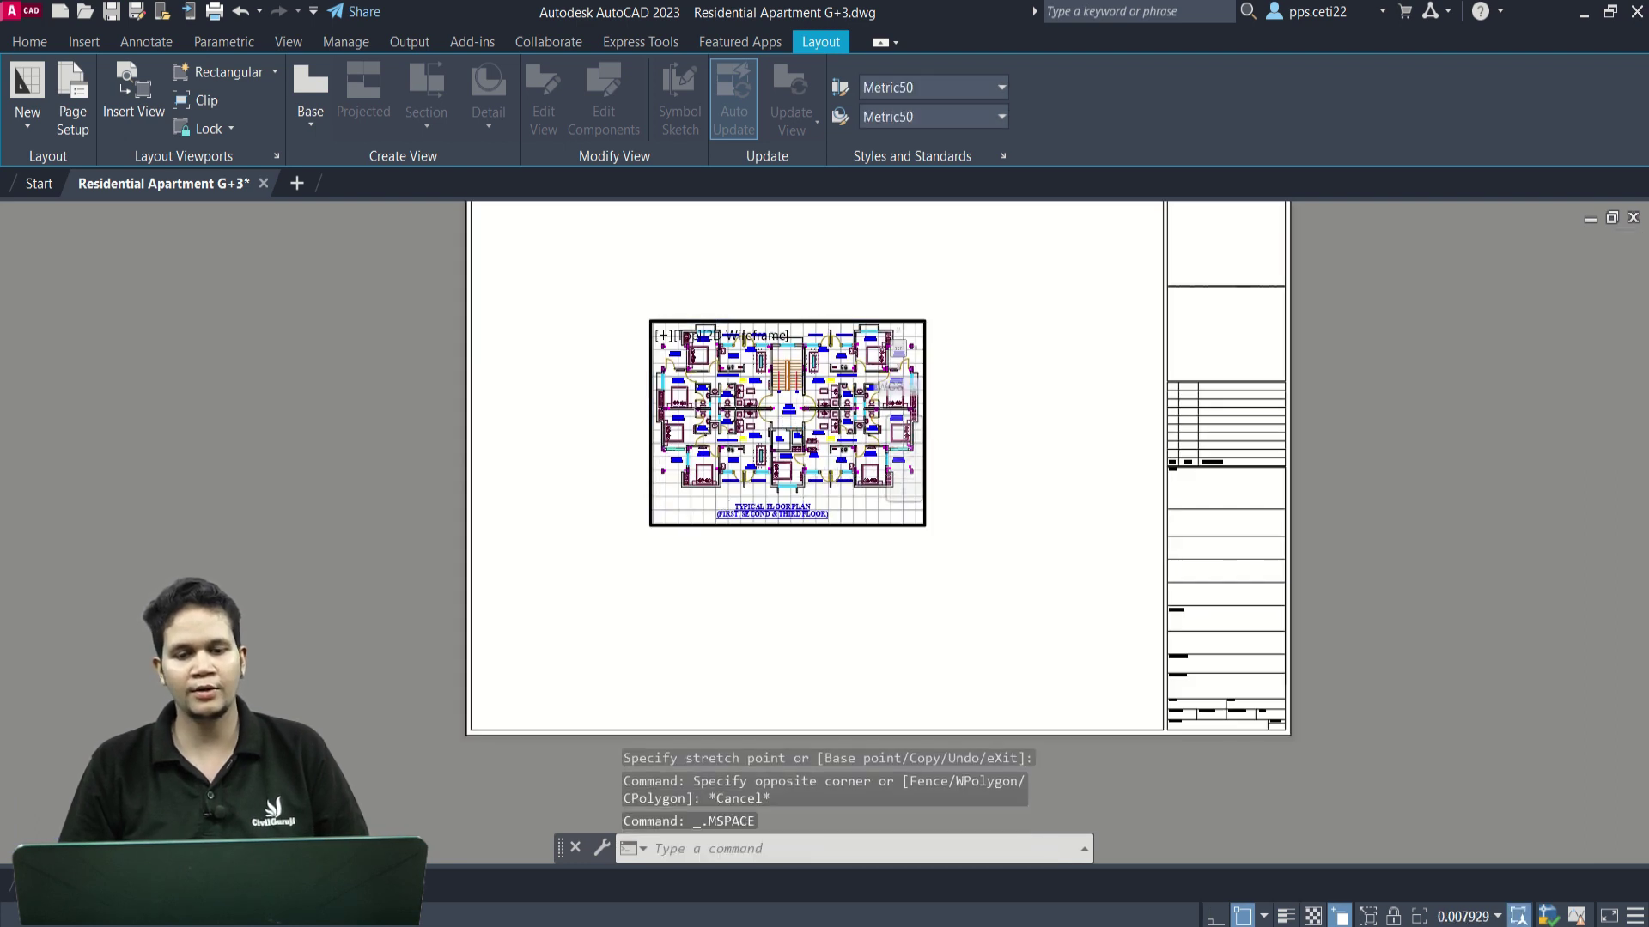
{"action": "scroll", "coordinate": [797, 420], "scroll_direction": "up", "scroll_amount": 5}
{"action": "scroll", "coordinate": [796, 419], "scroll_direction": "down", "scroll_amount": 5}
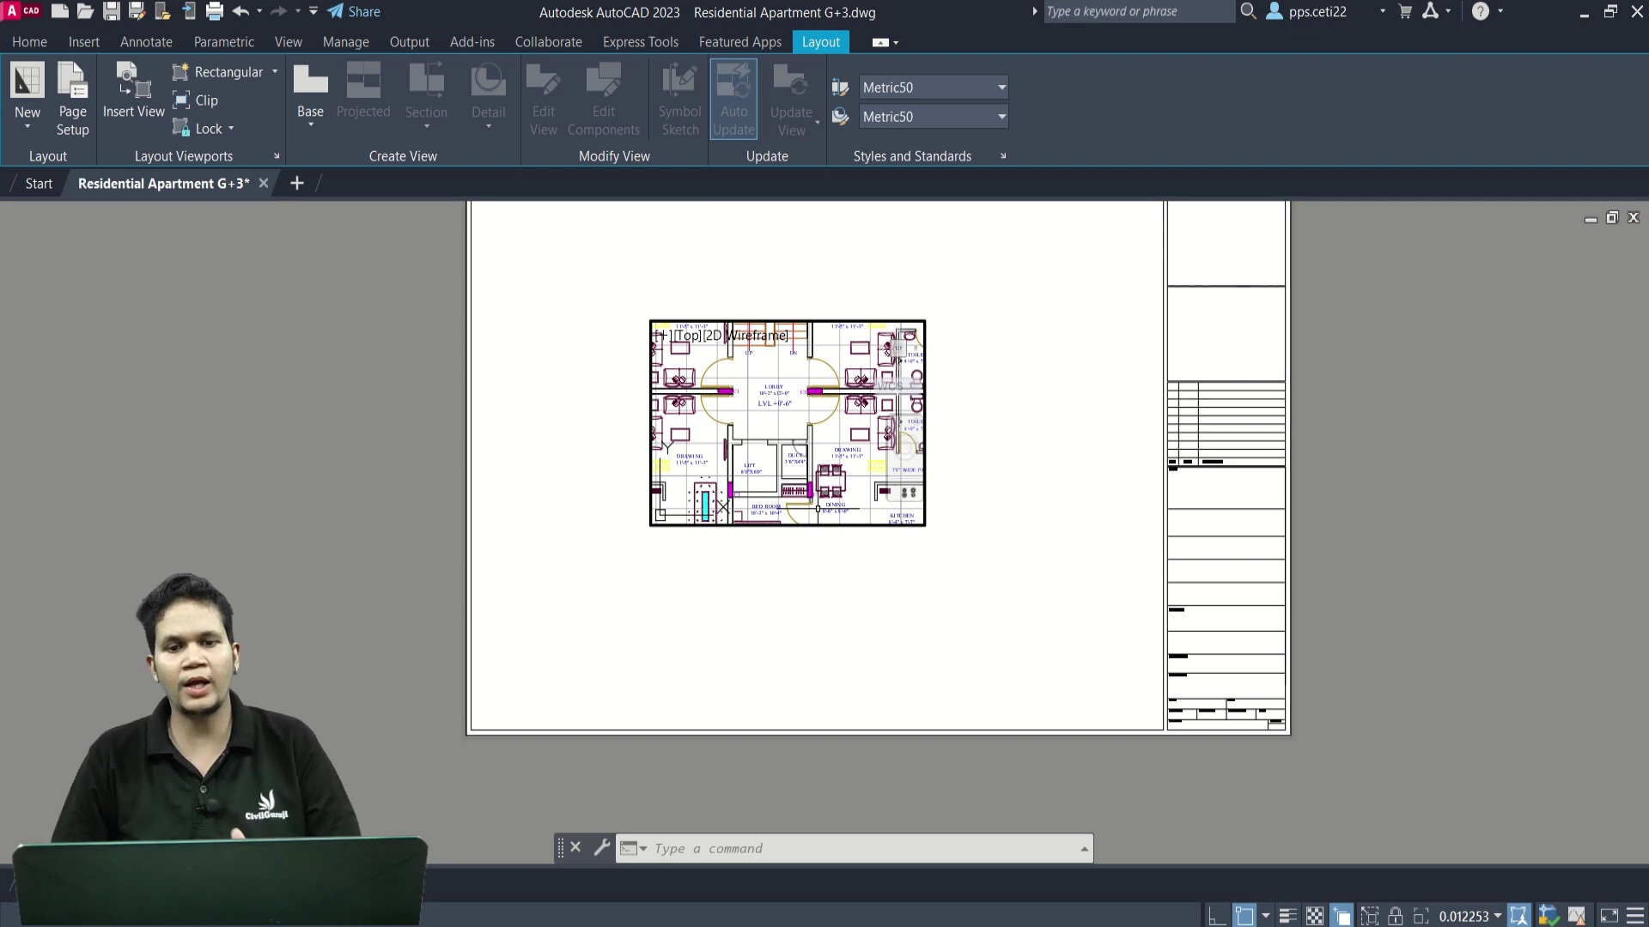
{"action": "double_click", "coordinate": [390, 469]}
Select the floor-plan viewport and reset its scale to 1:200.
{"action": "left_click", "coordinate": [923, 554]}
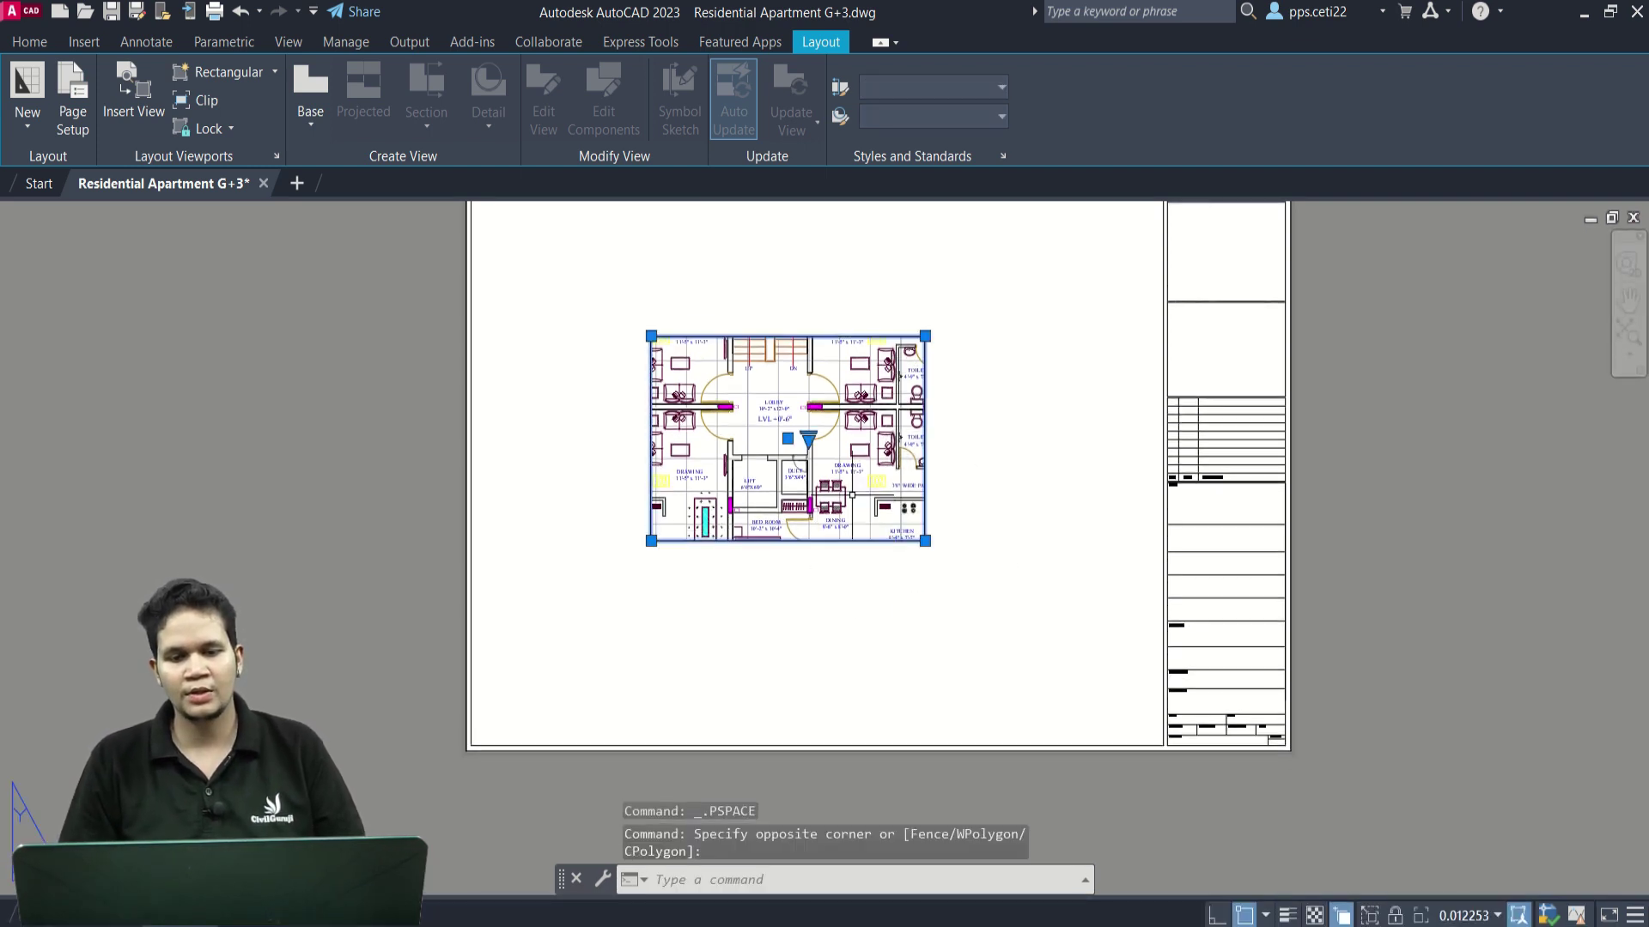
{"action": "left_click", "coordinate": [924, 541]}
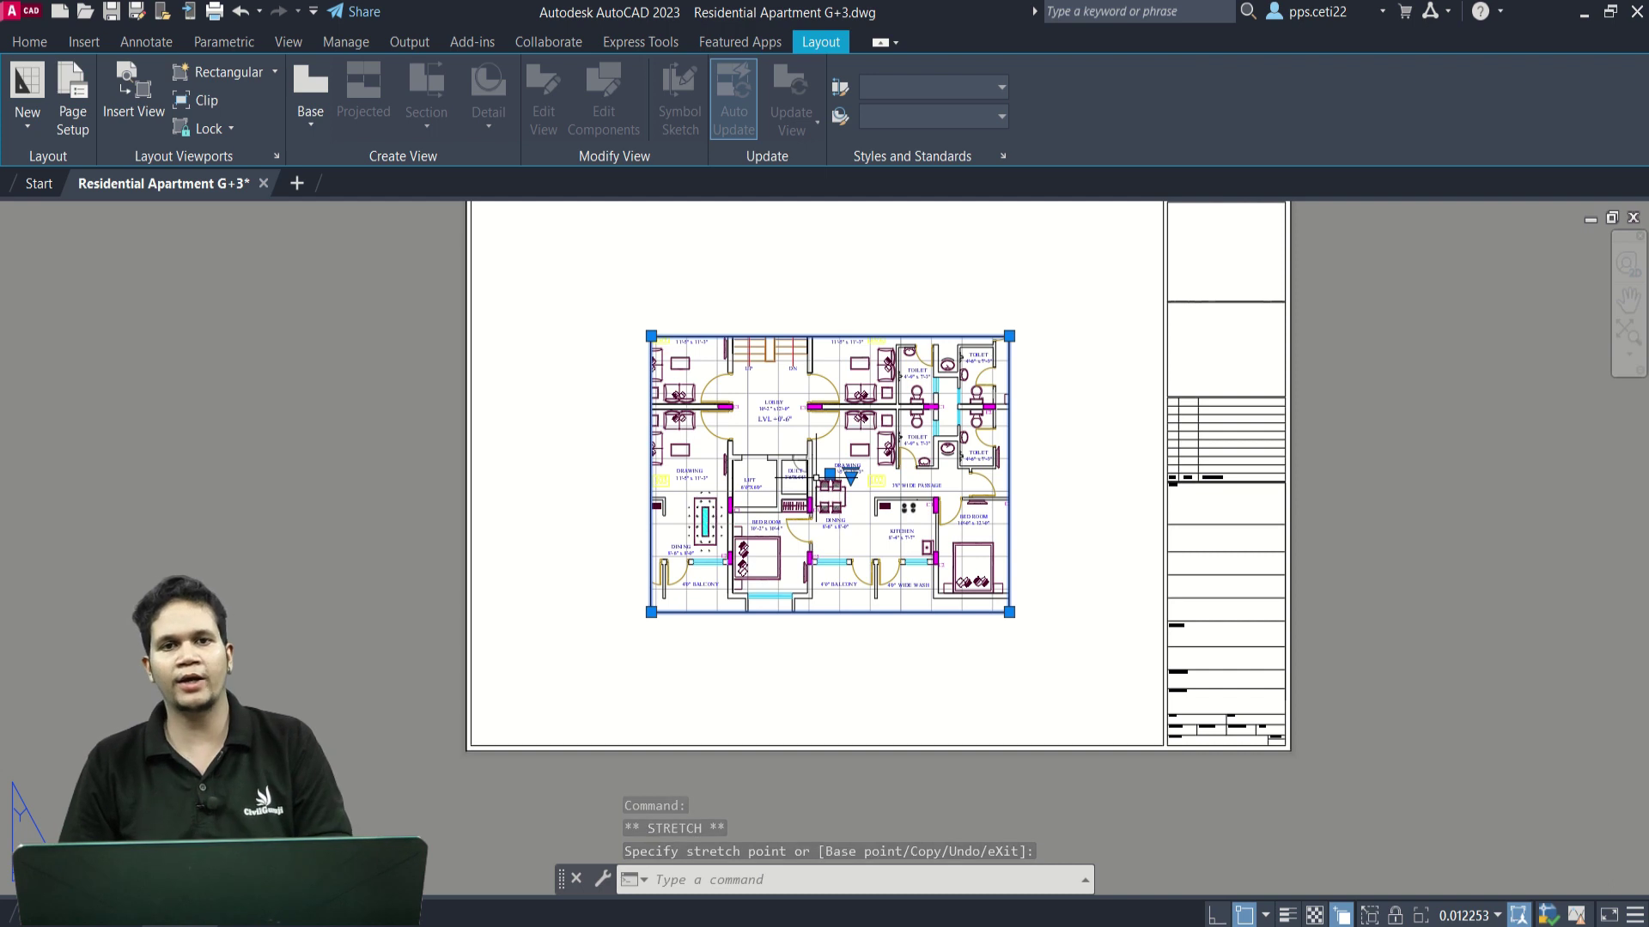
{"action": "key", "text": "Escape"}
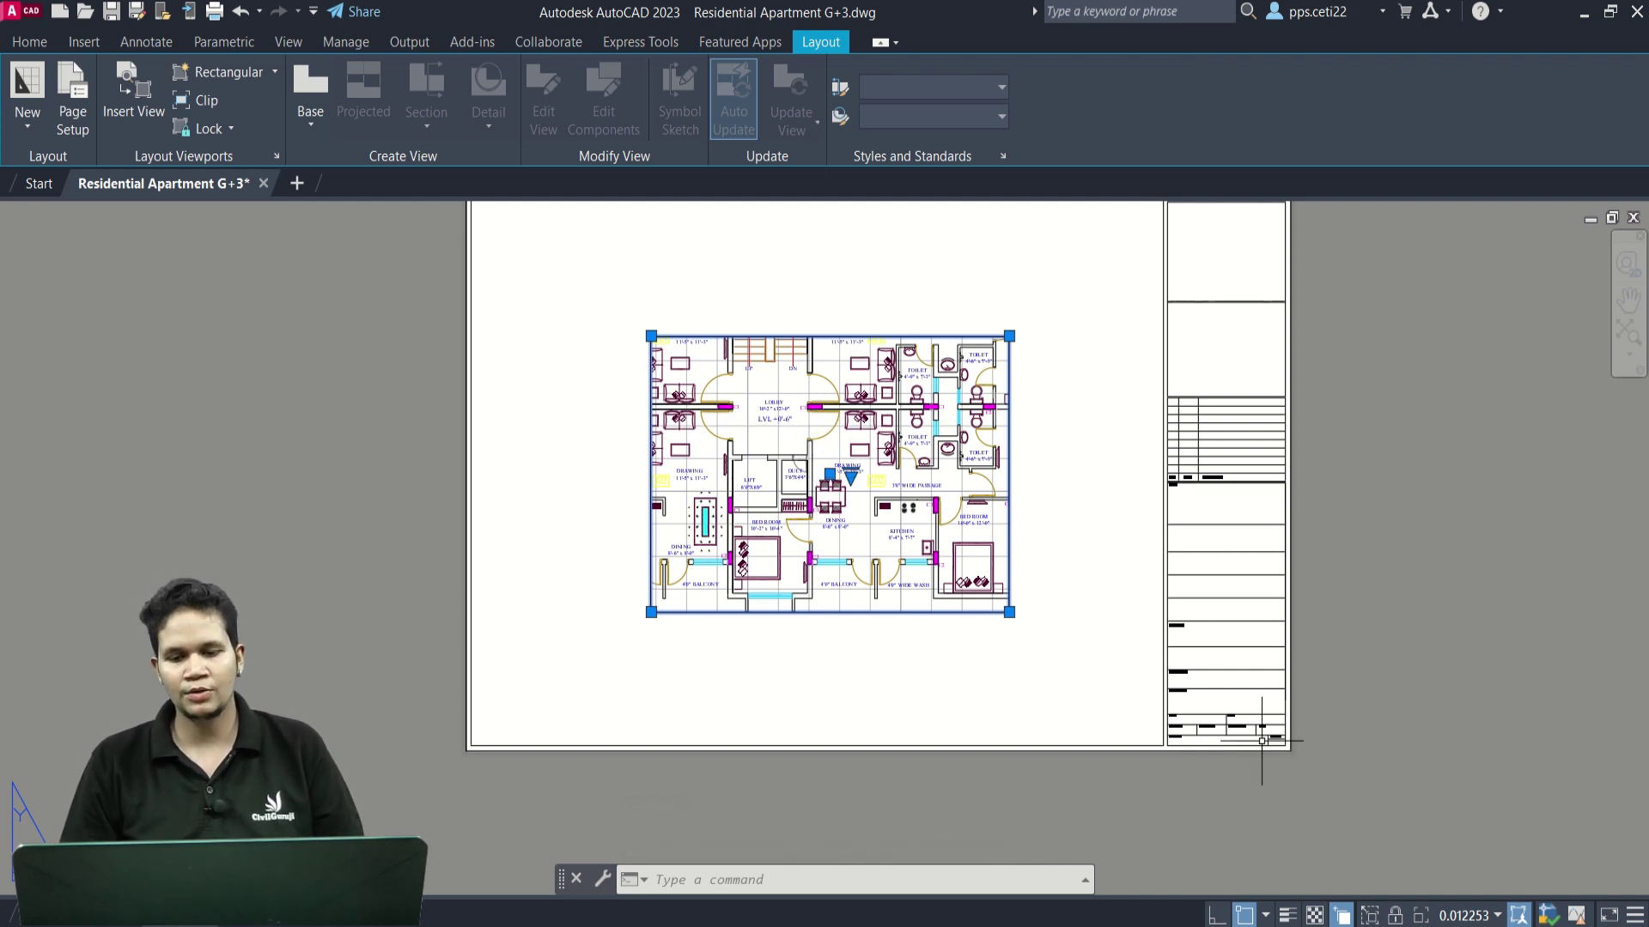
{"action": "left_click", "coordinate": [1473, 918]}
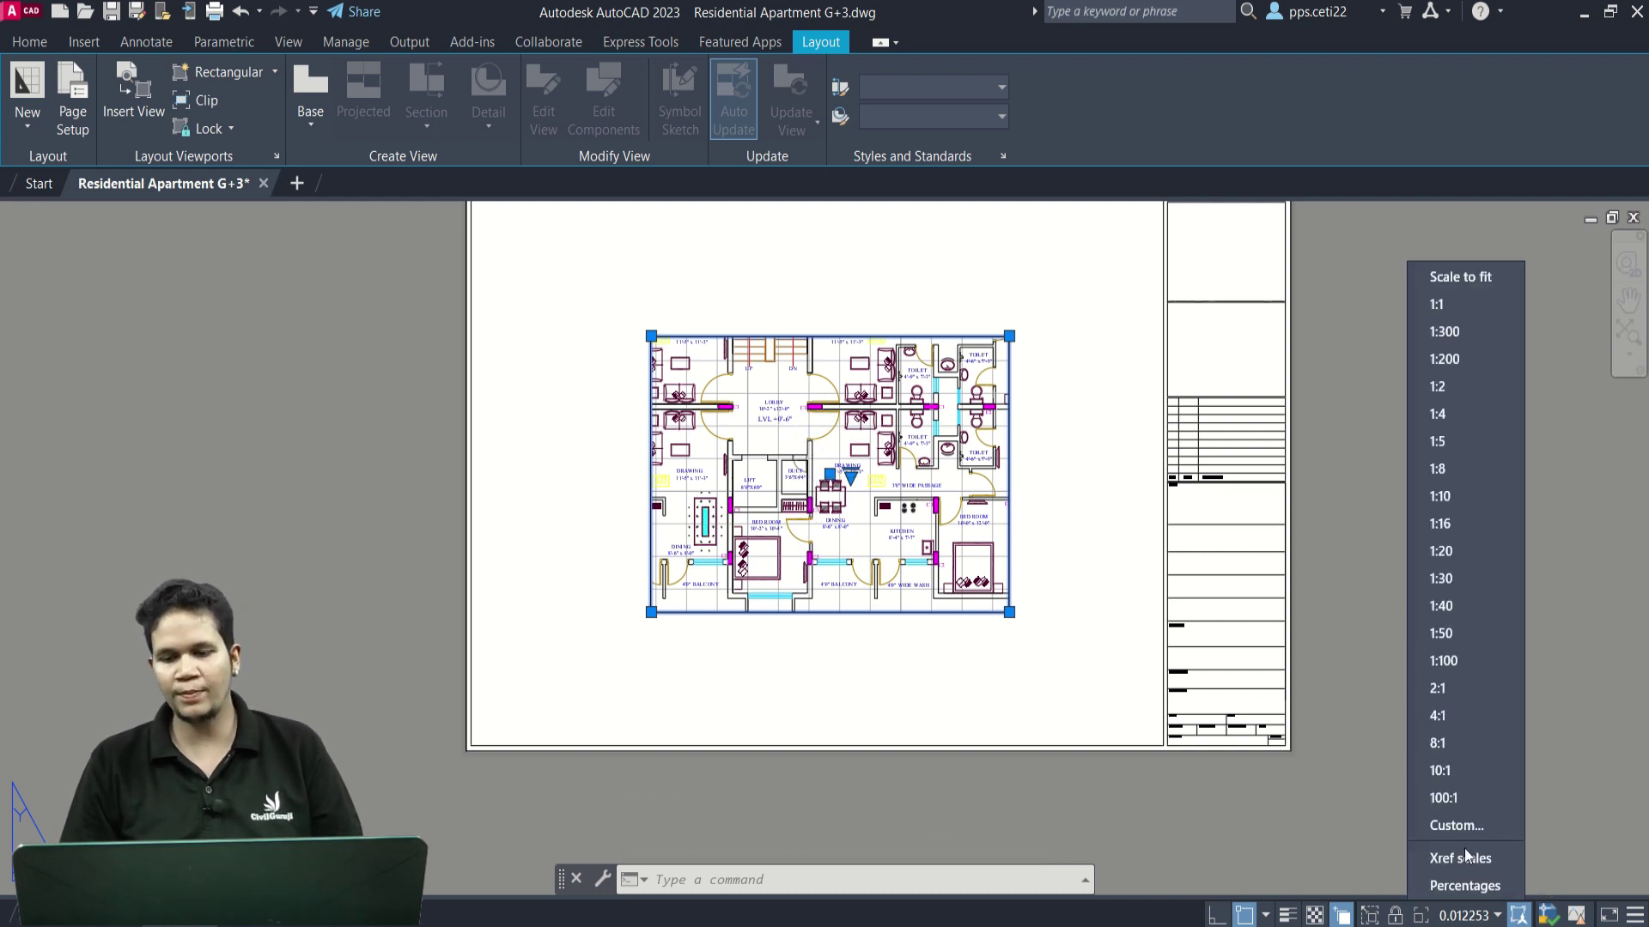
{"action": "left_click", "coordinate": [1447, 364]}
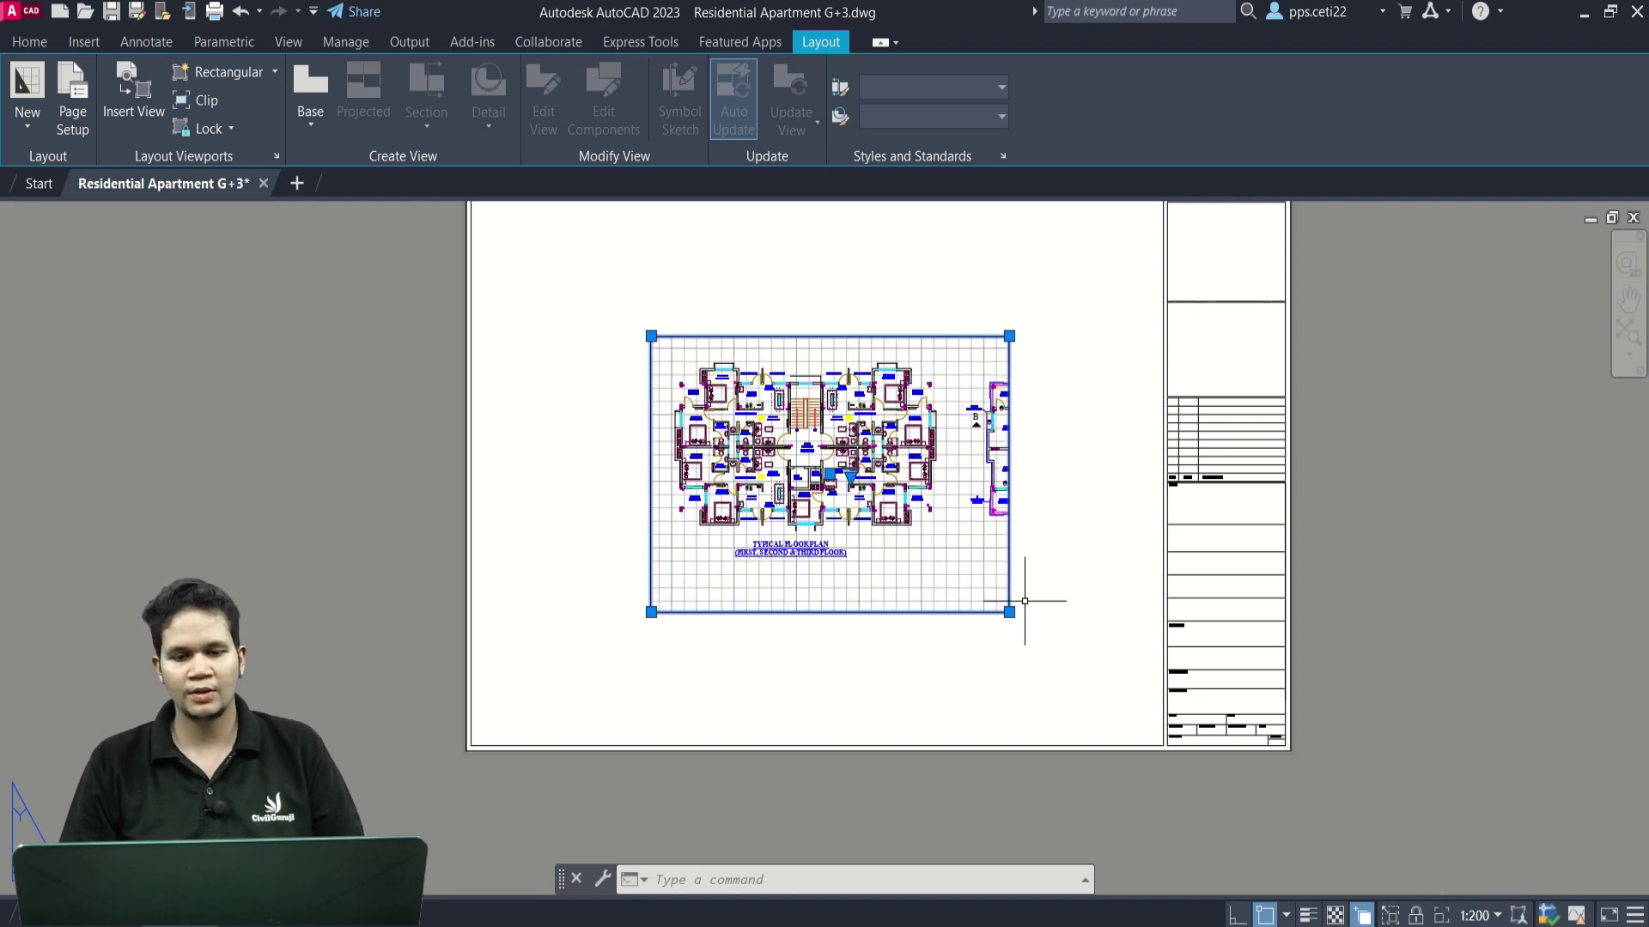
Pull the viewport's lower-right corner in to fit the typical floor plan.
{"action": "left_click", "coordinate": [1009, 612]}
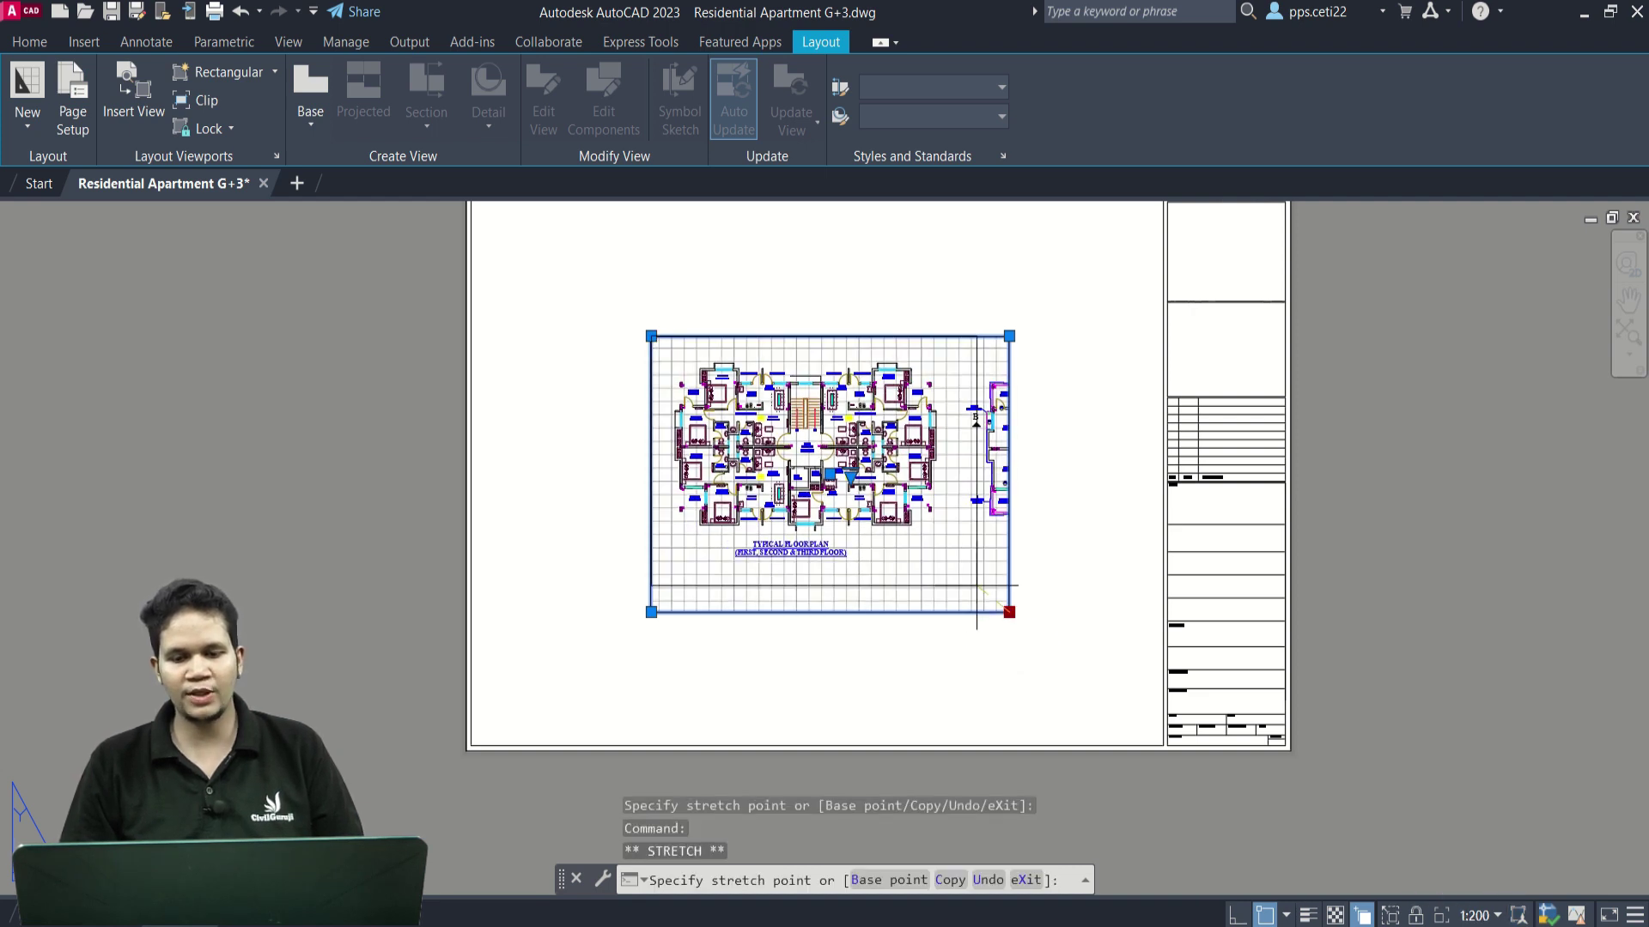
{"action": "left_click", "coordinate": [953, 561]}
{"action": "scroll", "coordinate": [607, 323], "scroll_direction": "up", "scroll_amount": 2}
{"action": "scroll", "coordinate": [644, 403], "scroll_direction": "down", "scroll_amount": 4}
{"action": "mouse_move", "coordinate": [662, 433]}
{"action": "middle_mouse_down"}
{"action": "mouse_move", "coordinate": [699, 461]}
{"action": "mouse_move", "coordinate": [699, 448]}
{"action": "middle_mouse_up"}
{"action": "type", "text": "m"}
{"action": "key", "text": "Return"}
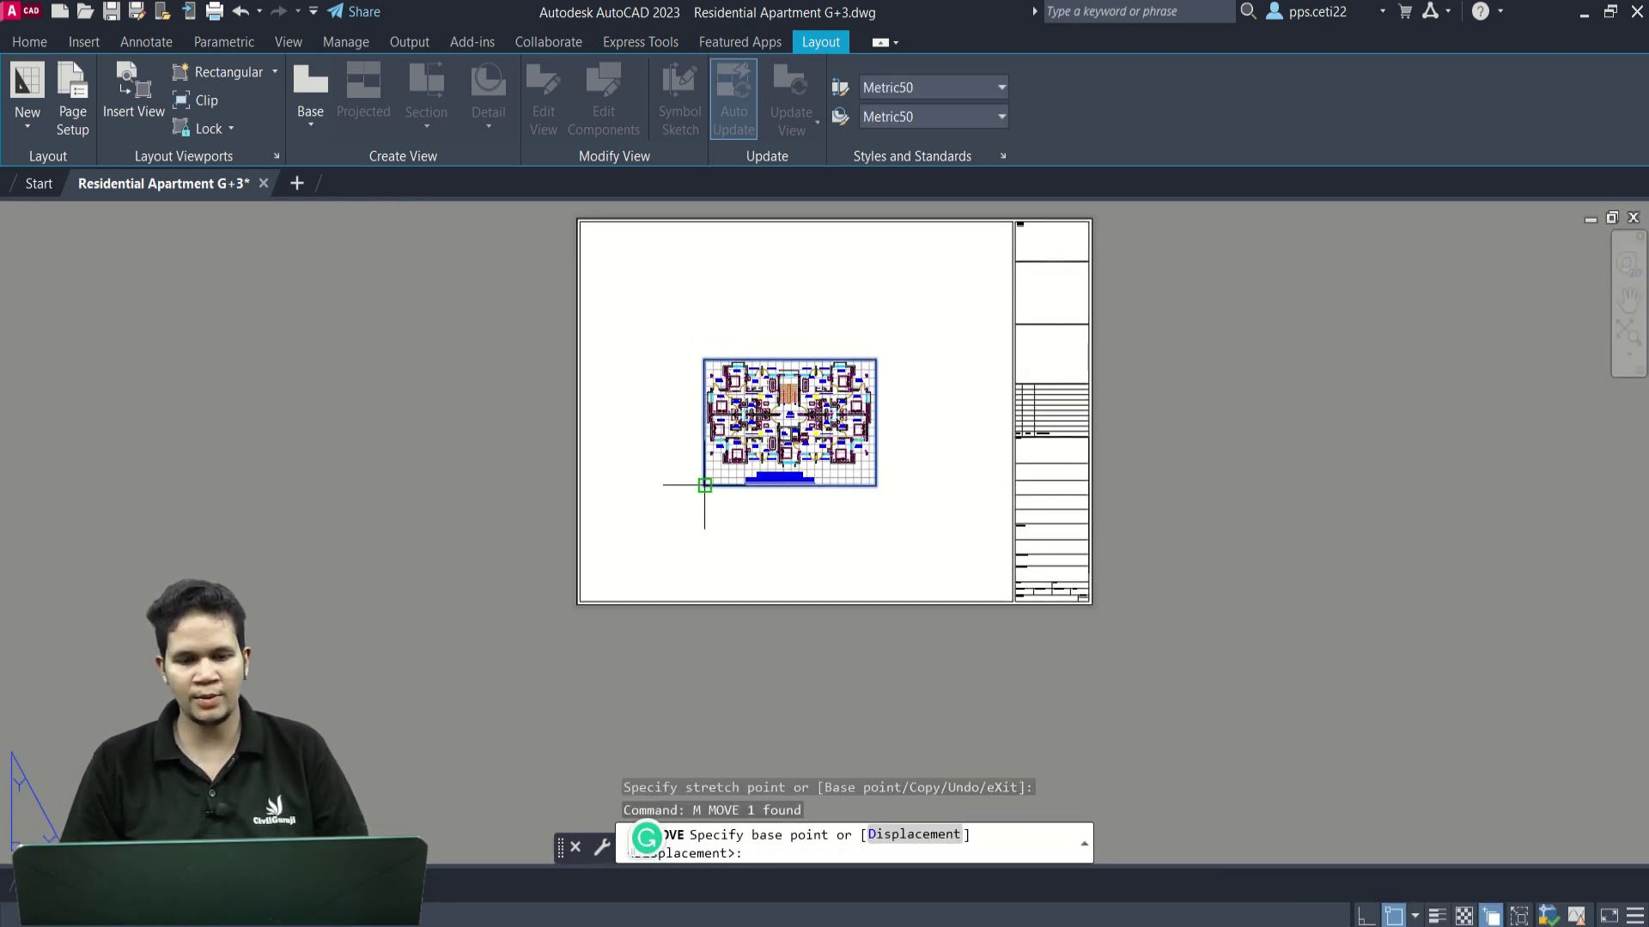
Move the viewport to the sheet's lower-left corner, then undo the move.
{"action": "left_click", "coordinate": [704, 486]}
{"action": "scroll", "coordinate": [618, 584], "scroll_direction": "up", "scroll_amount": 3}
{"action": "left_click", "coordinate": [644, 557]}
{"action": "scroll", "coordinate": [644, 557], "scroll_direction": "down", "scroll_amount": 1}
{"action": "key", "text": "ctrl+z"}
{"action": "key", "text": "ctrl+z"}
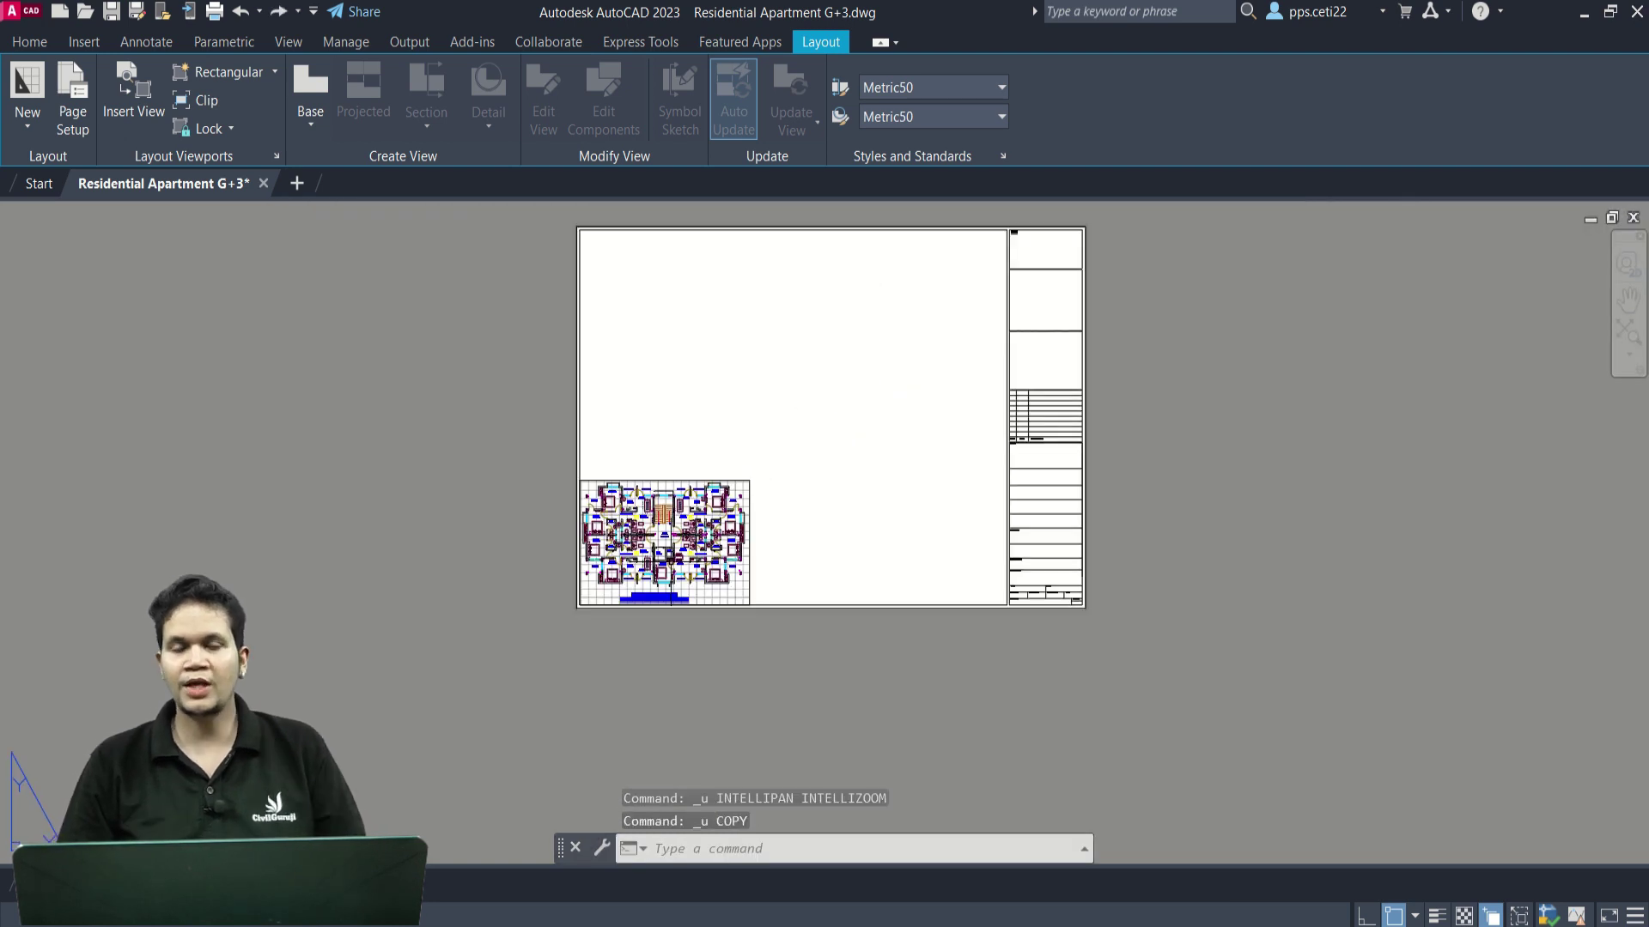
Lock the floor-plan viewport's display and return to the sheet.
{"action": "left_click", "coordinate": [796, 515]}
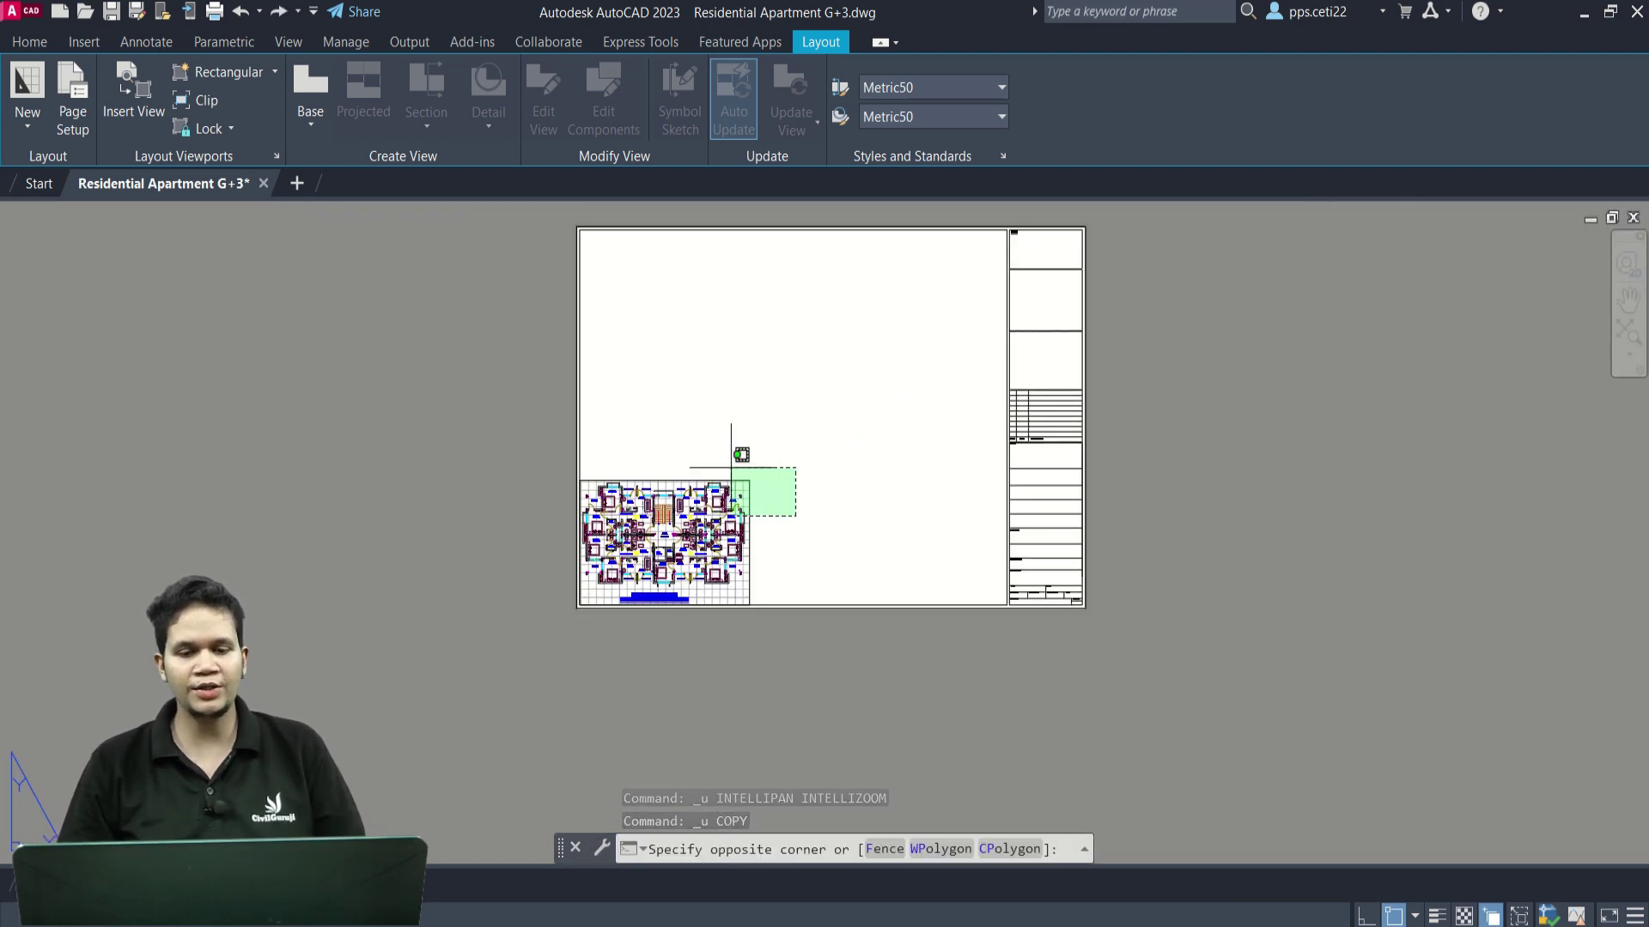
{"action": "left_click", "coordinate": [717, 455]}
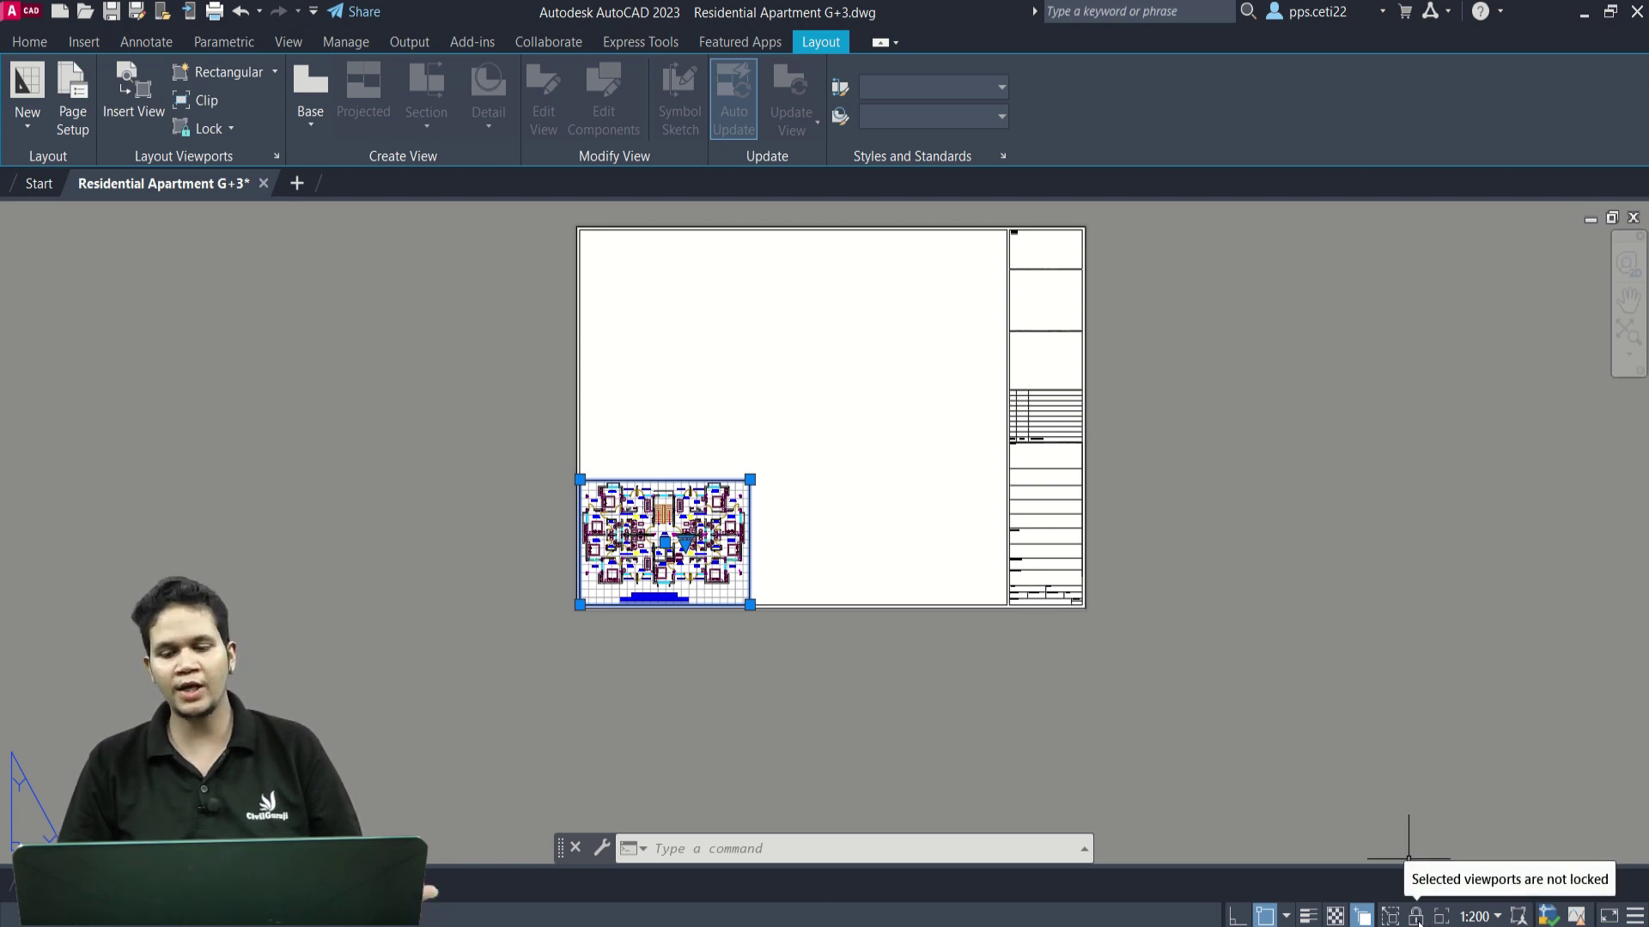
{"action": "left_click", "coordinate": [1417, 917]}
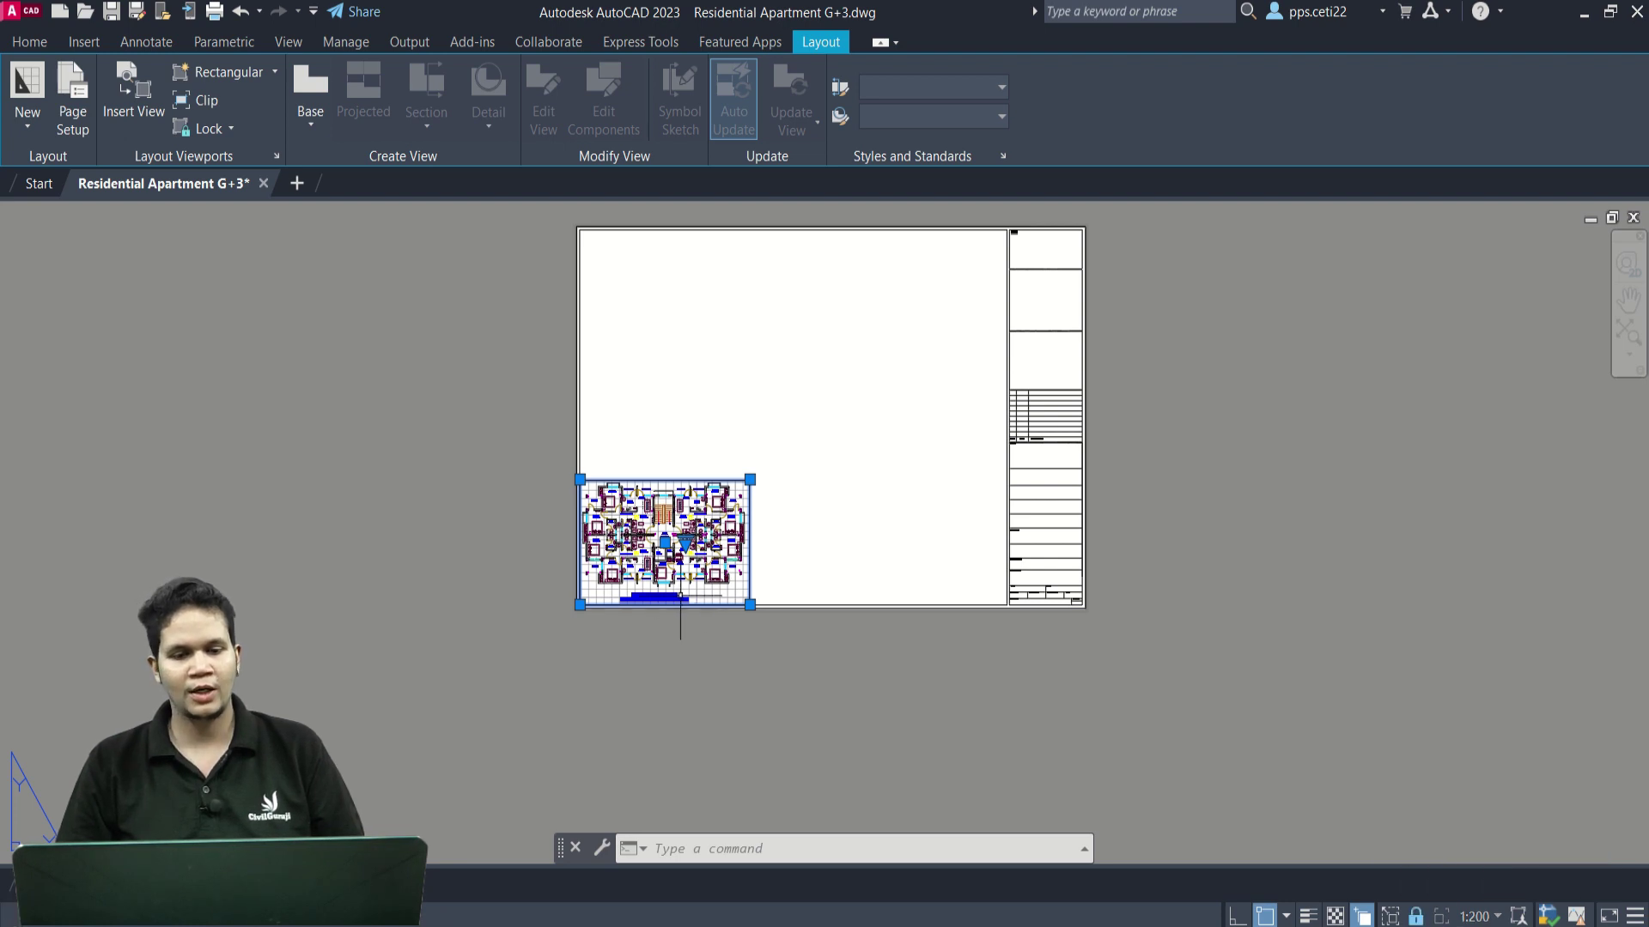
{"action": "left_click", "coordinate": [706, 586]}
{"action": "key", "text": "Escape"}
{"action": "scroll", "coordinate": [700, 542], "scroll_direction": "up", "scroll_amount": 4}
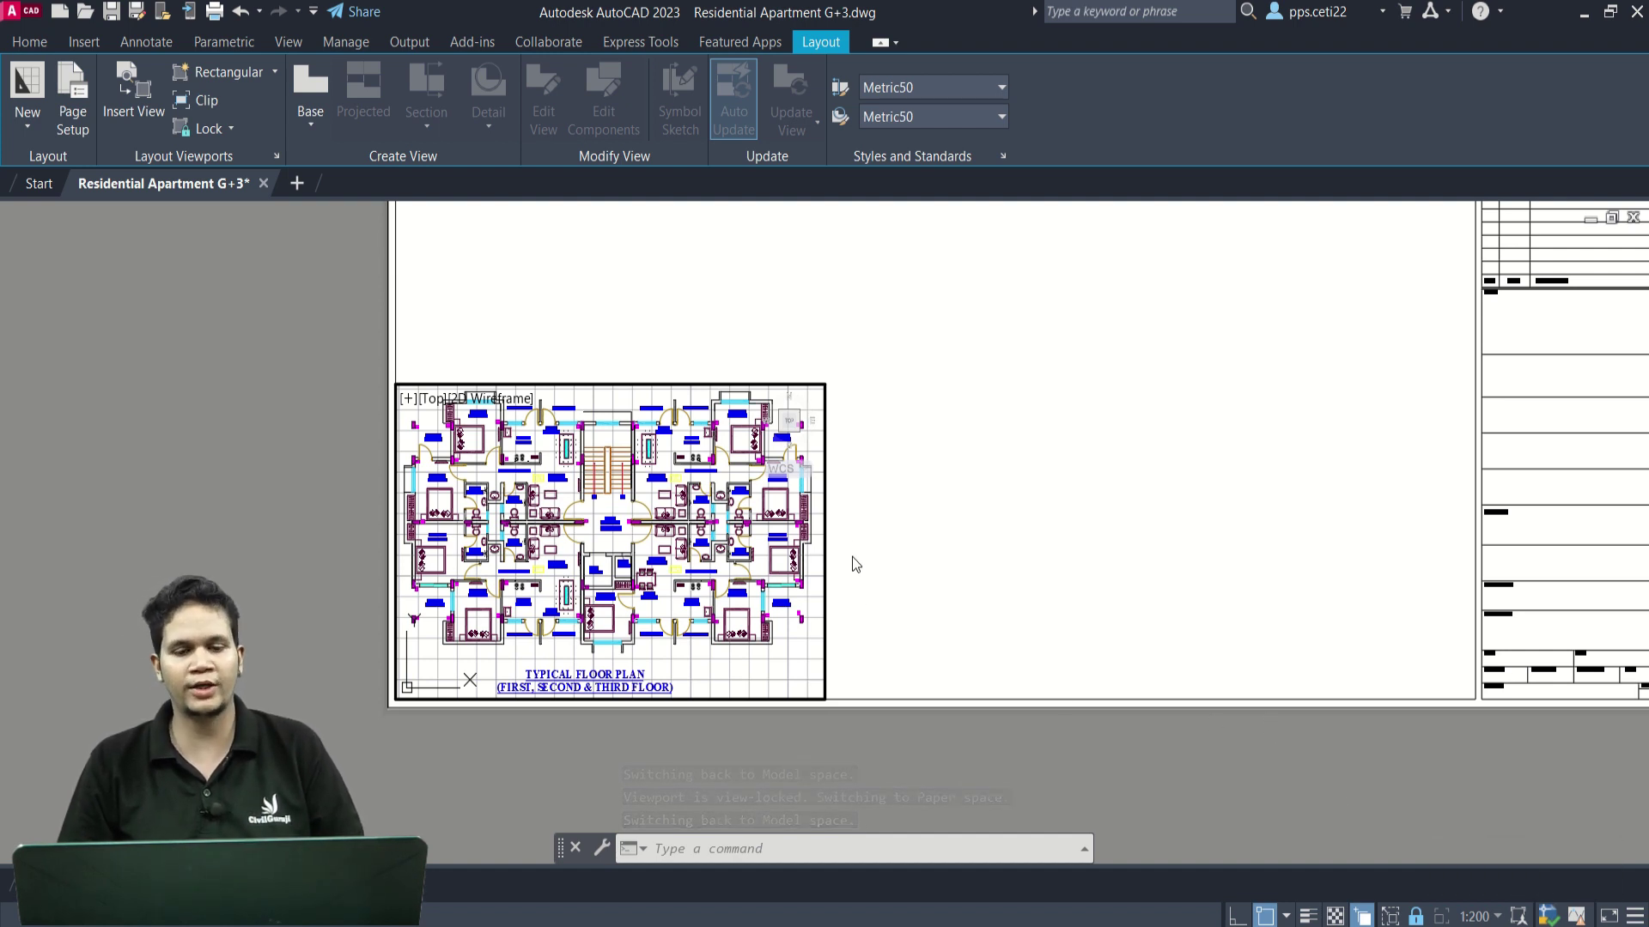
{"action": "double_click", "coordinate": [918, 541]}
{"action": "scroll", "coordinate": [902, 545], "scroll_direction": "down", "scroll_amount": 4}
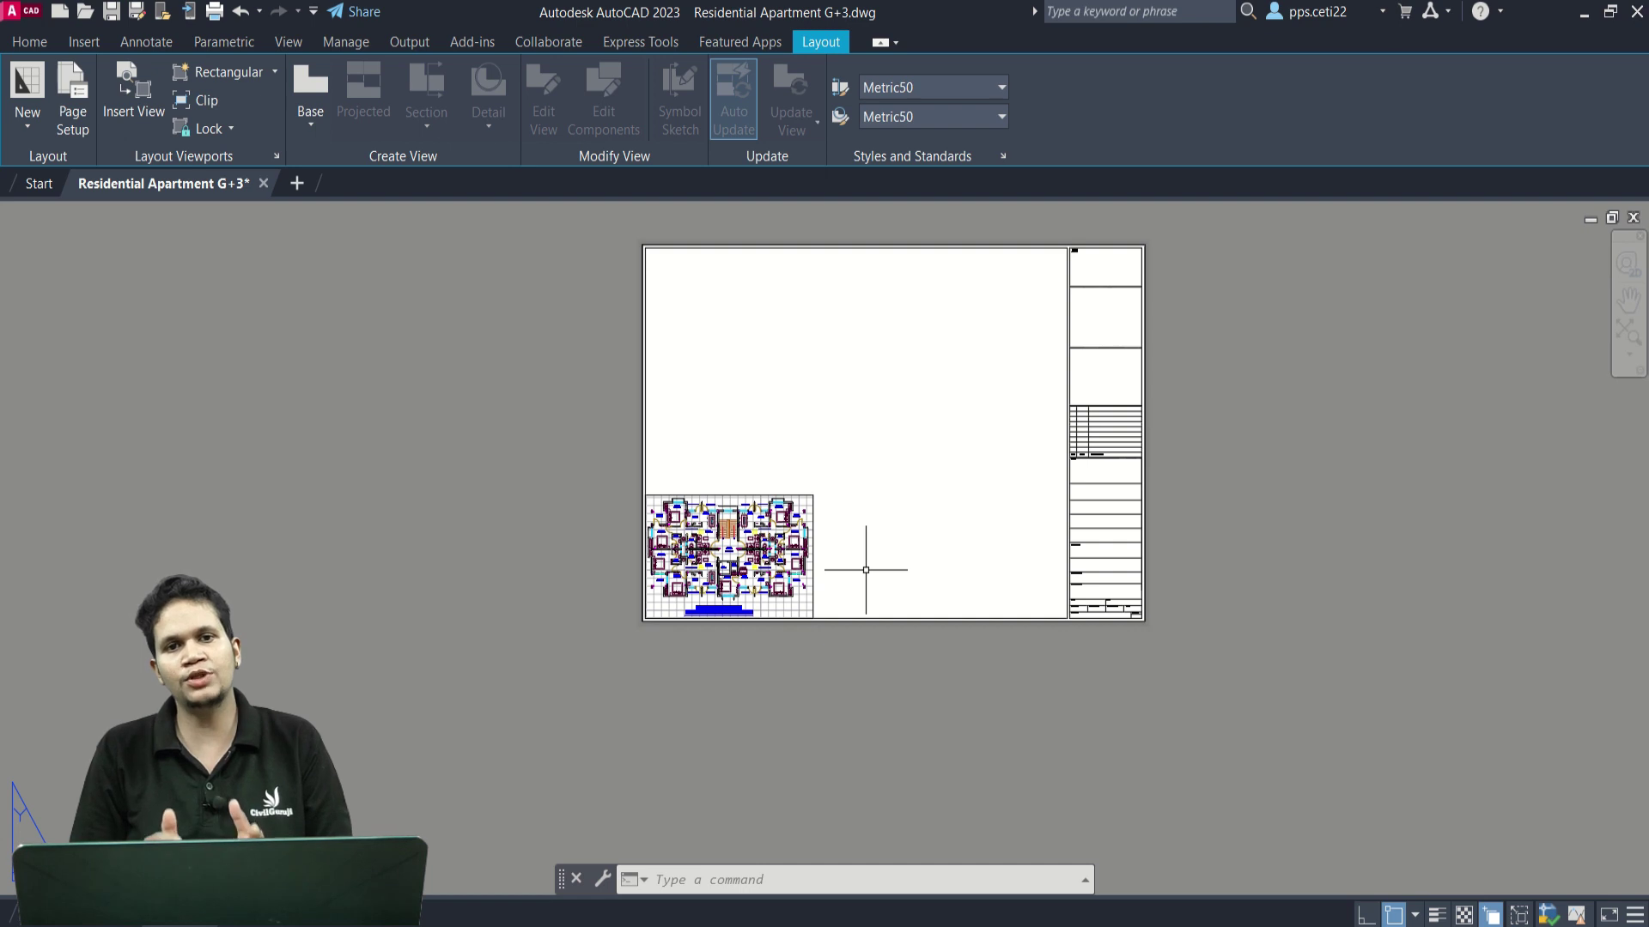
Copy the floor-plan viewport horizontally to the right with Ortho on.
{"action": "left_click", "coordinate": [865, 569]}
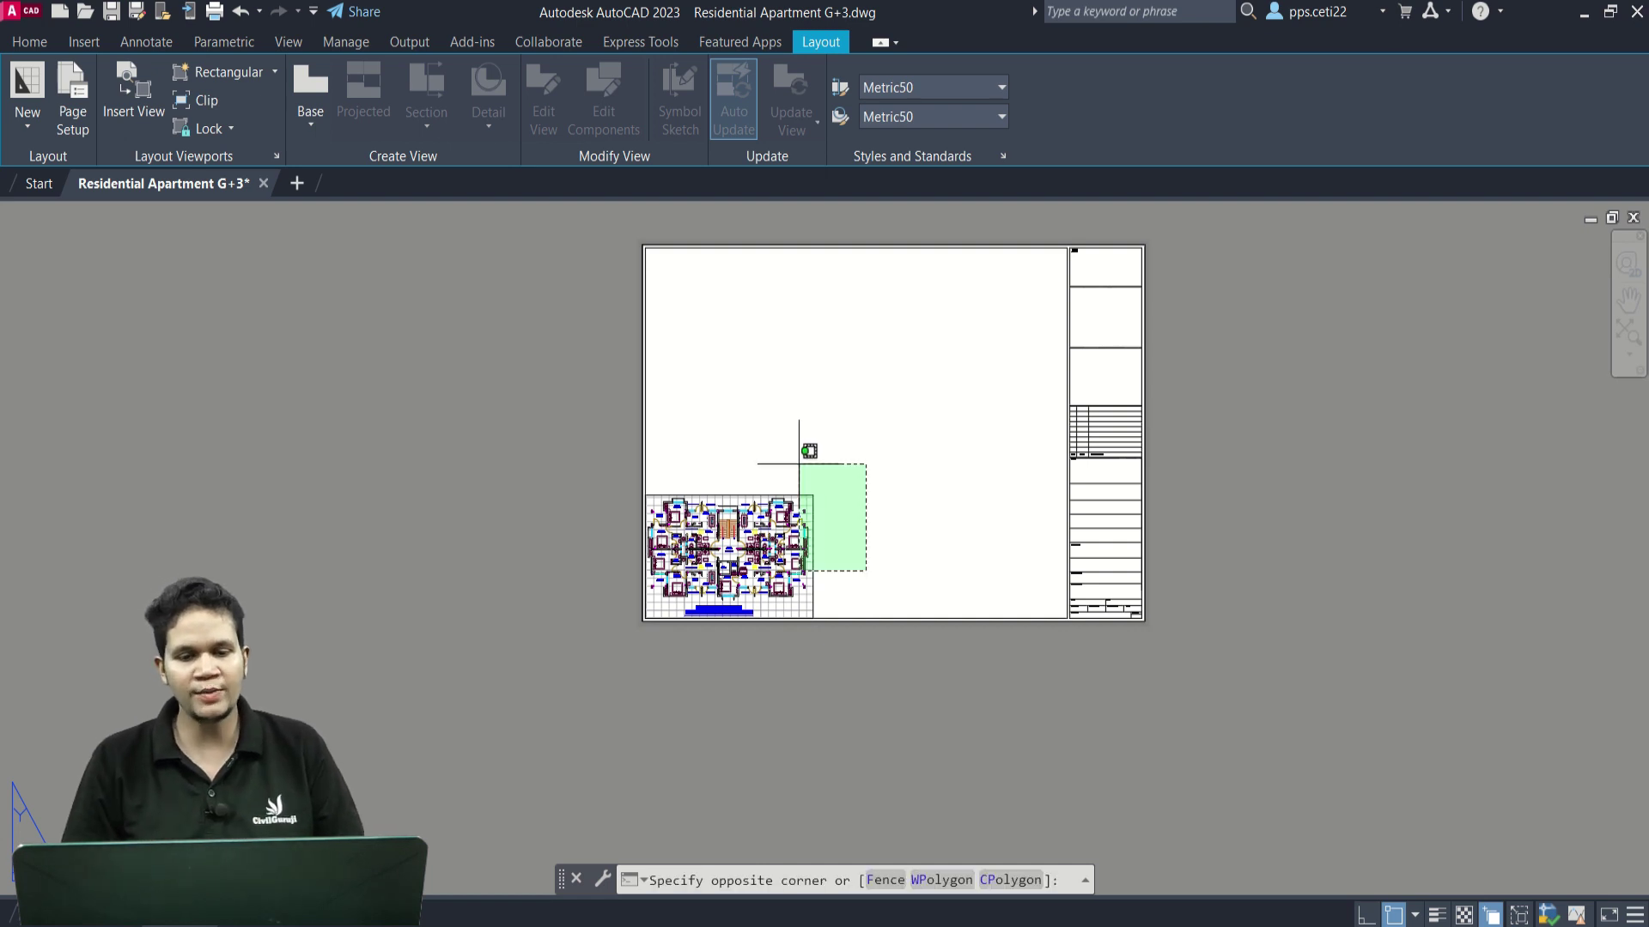
{"action": "left_click", "coordinate": [798, 463]}
{"action": "type", "text": "co"}
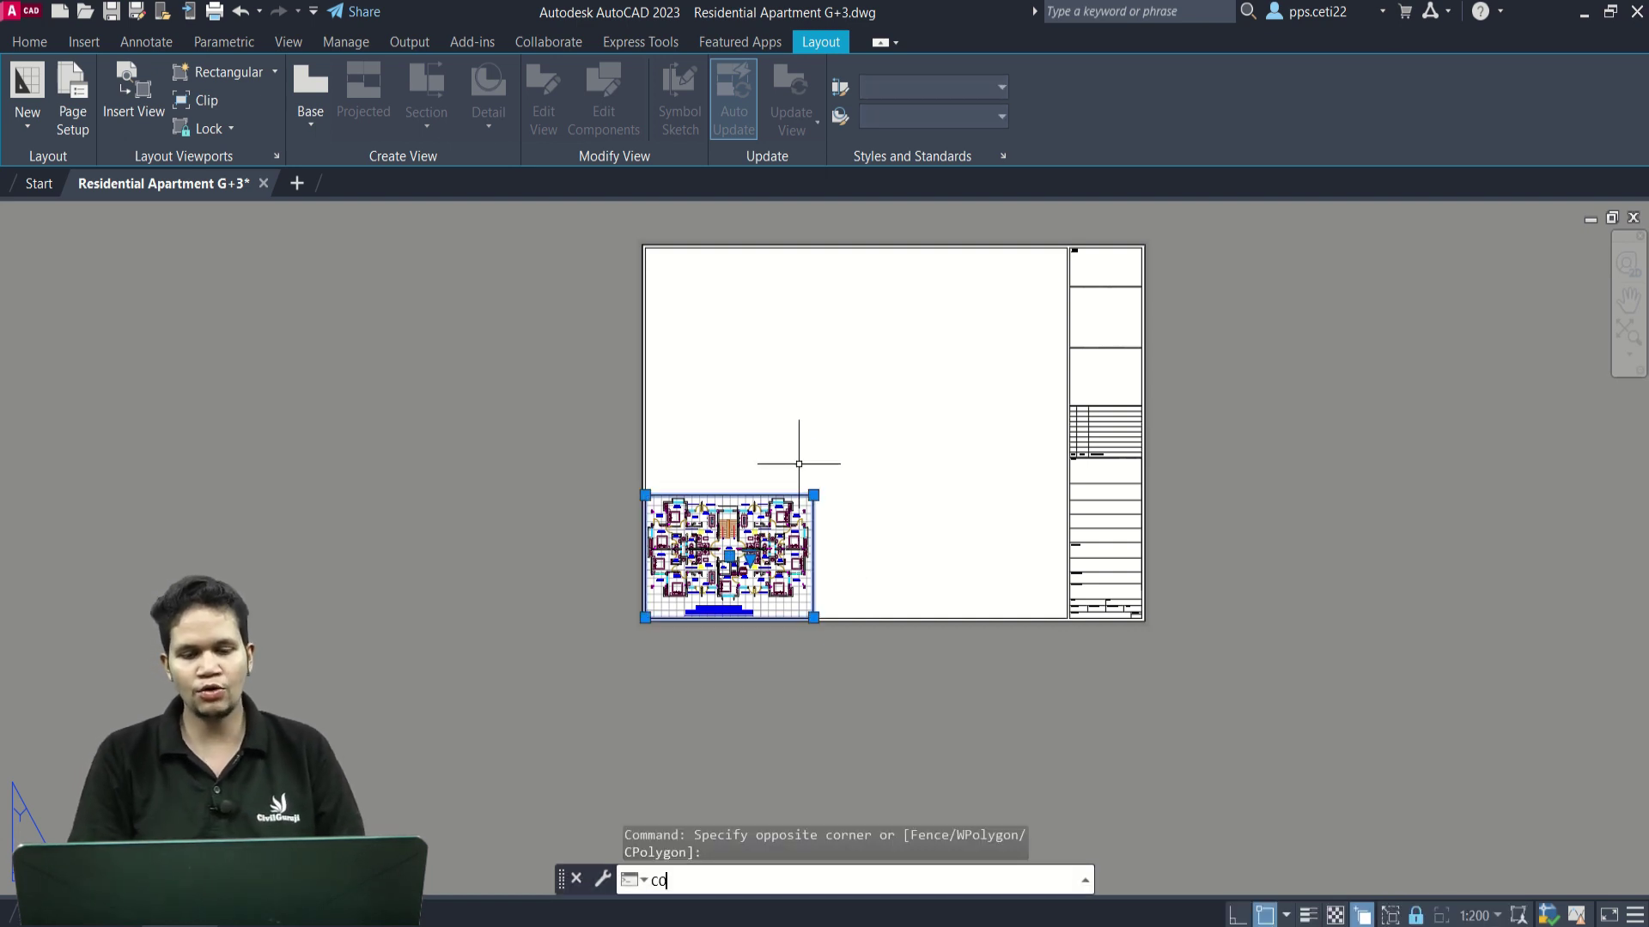
{"action": "key", "text": "Return"}
{"action": "key", "text": "F8"}
{"action": "left_click", "coordinate": [662, 673]}
{"action": "scroll", "coordinate": [816, 662], "scroll_direction": "up", "scroll_amount": 2}
{"action": "left_click", "coordinate": [859, 661]}
{"action": "key", "text": "Escape"}
{"action": "scroll", "coordinate": [858, 661], "scroll_direction": "down", "scroll_amount": 2}
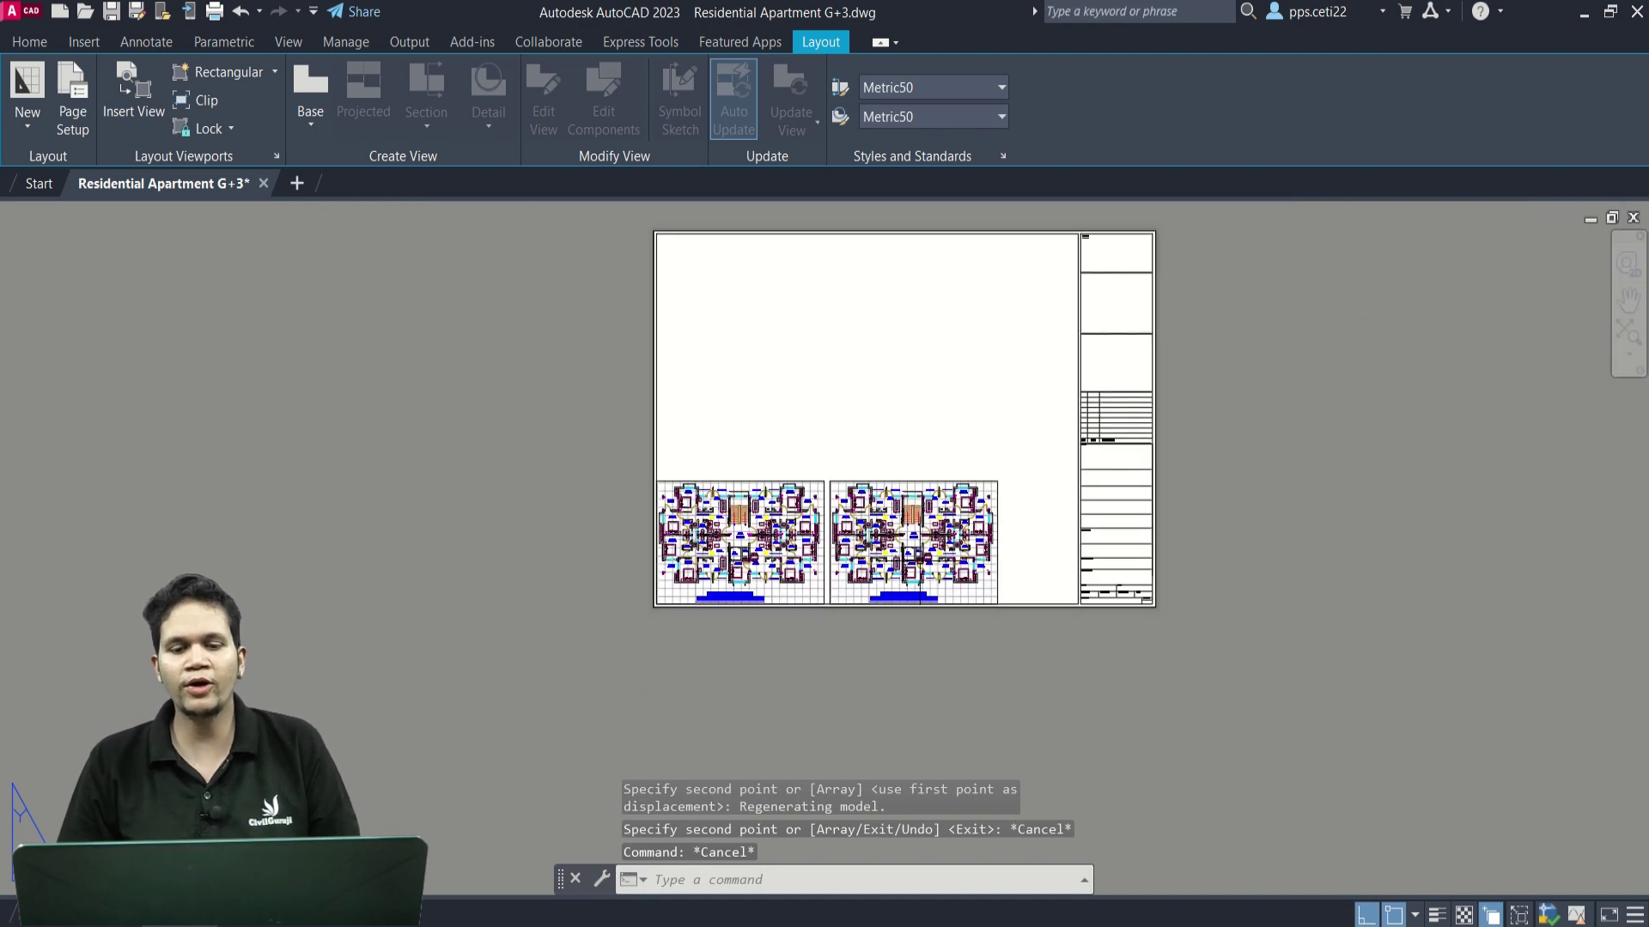
Select the copied viewport and toggle its display lock.
{"action": "left_click", "coordinate": [962, 536]}
{"action": "left_click", "coordinate": [921, 577]}
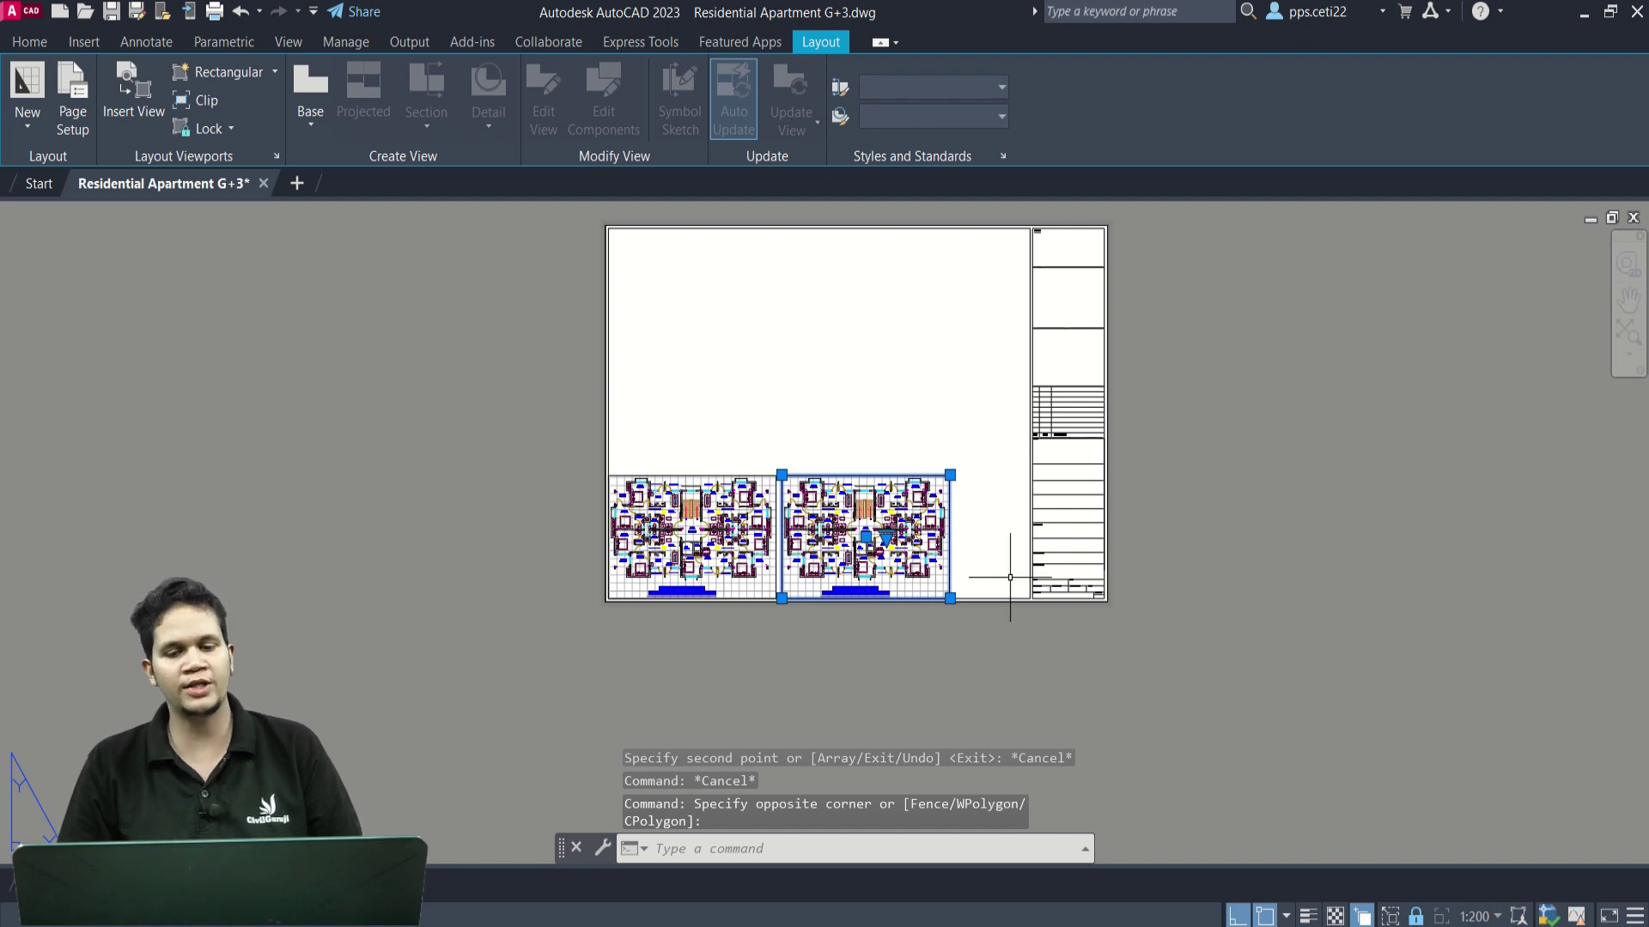
{"action": "left_click", "coordinate": [1417, 917]}
{"action": "scroll", "coordinate": [907, 602], "scroll_direction": "up", "scroll_amount": 4}
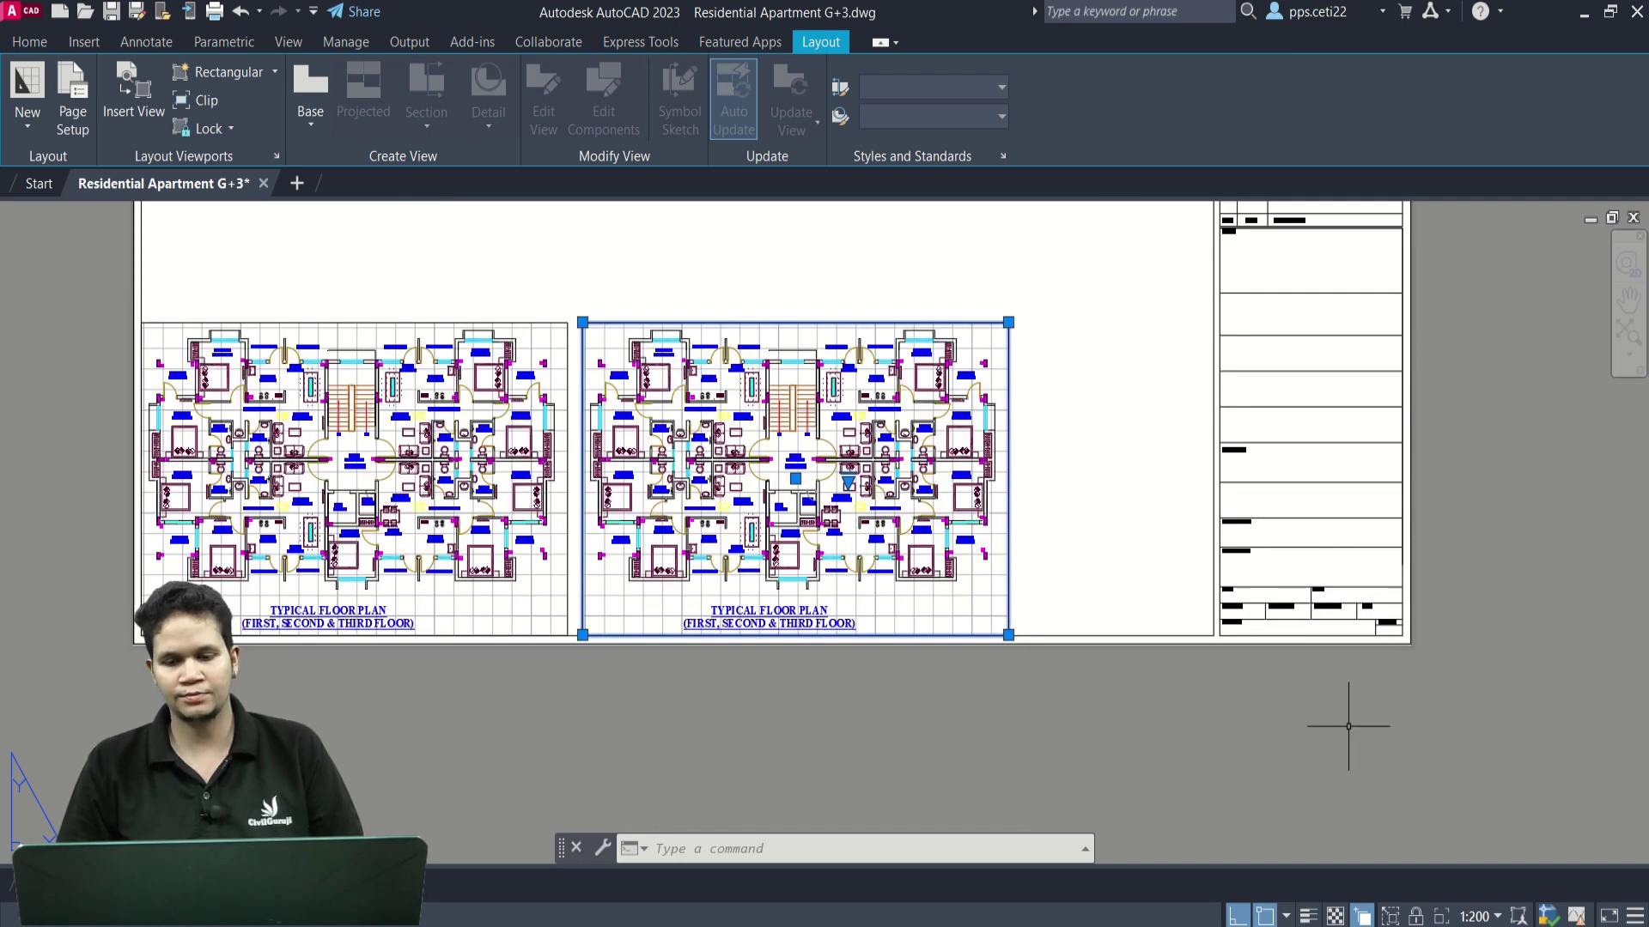
{"action": "scroll", "coordinate": [819, 554], "scroll_direction": "down", "scroll_amount": 4}
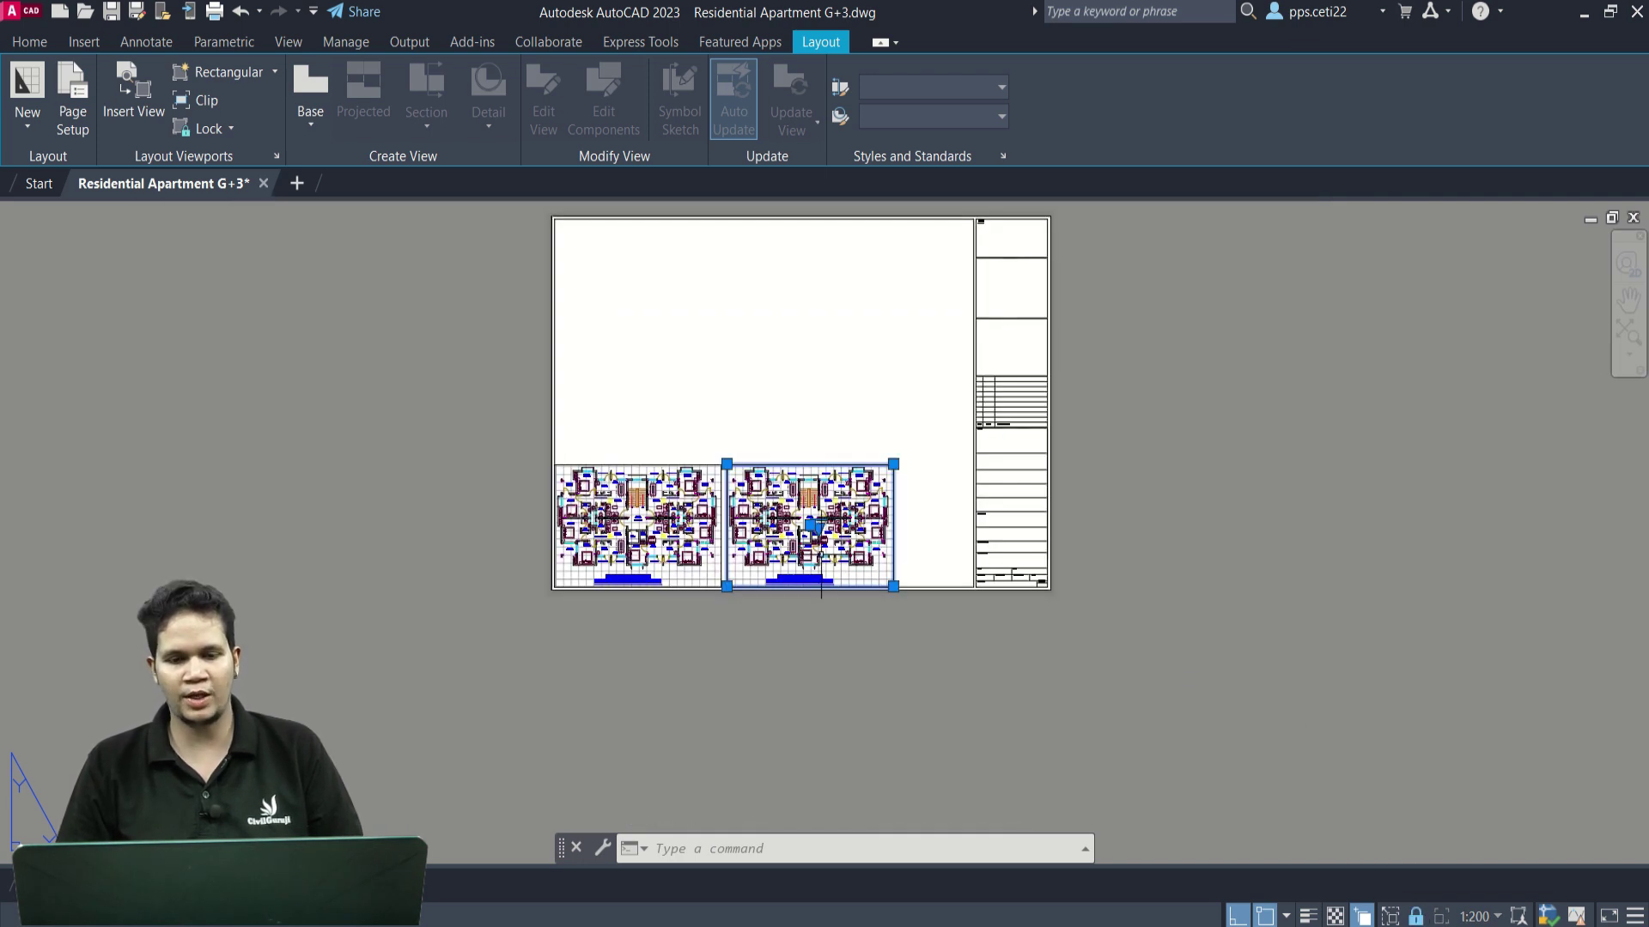
{"action": "middle_click_drag", "start_coordinate": [819, 554], "coordinate": [713, 567]}
Stretch the copy's corners to frame the purple-outlined typical floor plan instead.
{"action": "left_click", "coordinate": [784, 478]}
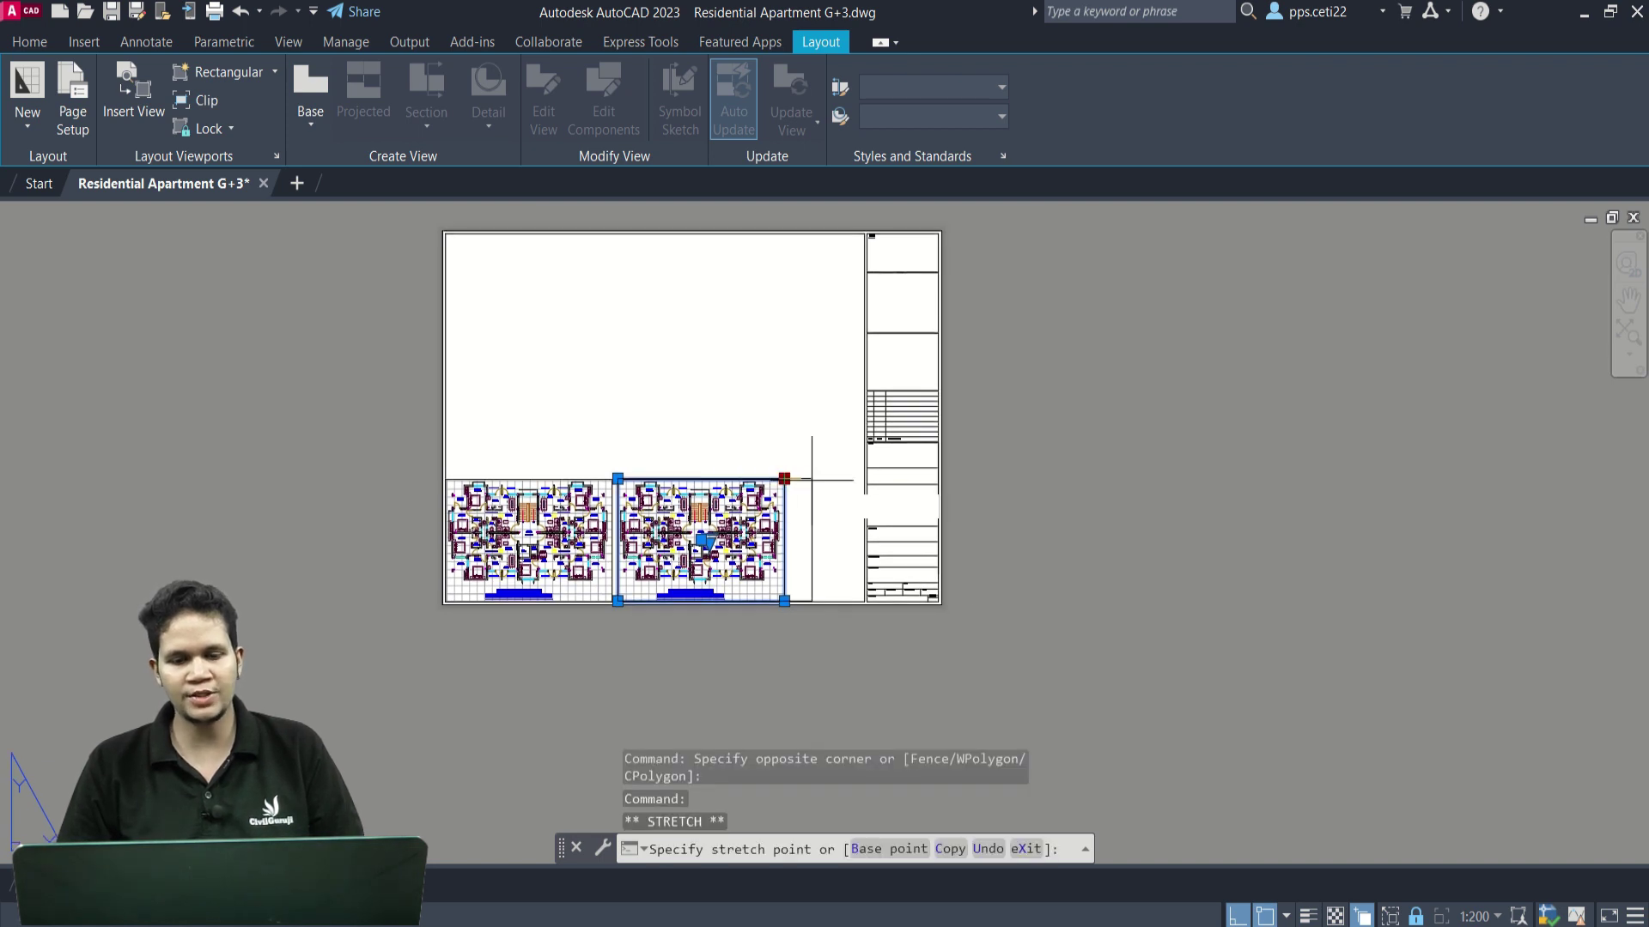
{"action": "left_click", "coordinate": [1161, 478]}
{"action": "scroll", "coordinate": [992, 501], "scroll_direction": "up", "scroll_amount": 2}
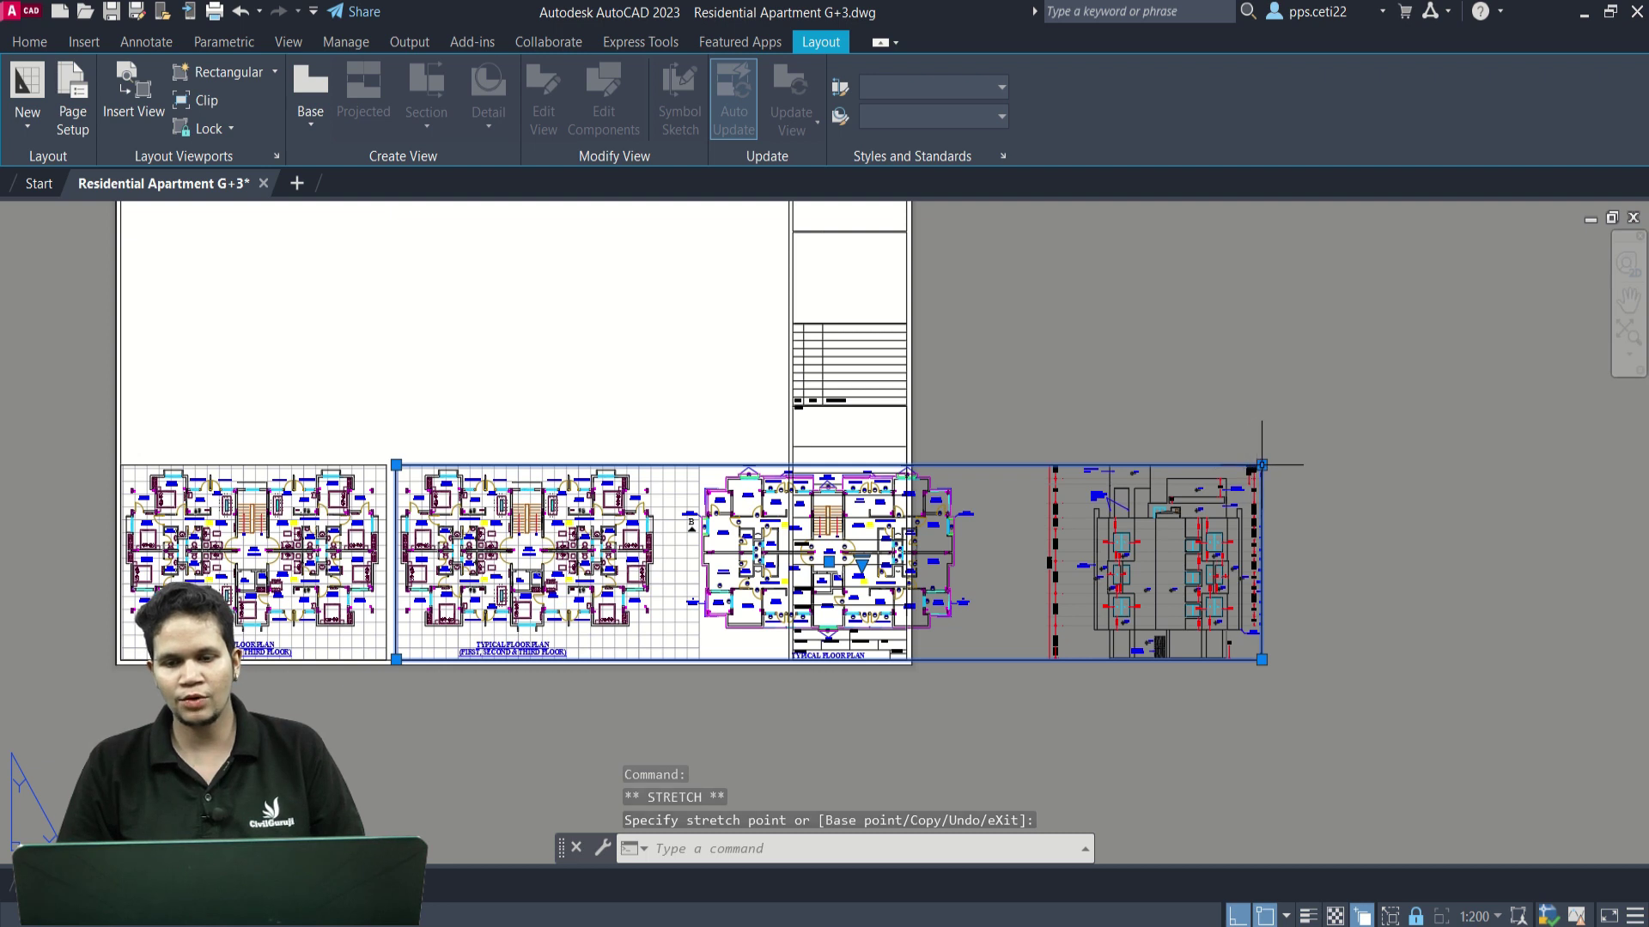
{"action": "left_click", "coordinate": [1261, 465]}
{"action": "left_click", "coordinate": [1261, 464]}
{"action": "scroll", "coordinate": [1261, 465], "scroll_direction": "up", "scroll_amount": 2}
{"action": "scroll", "coordinate": [944, 455], "scroll_direction": "up", "scroll_amount": 2}
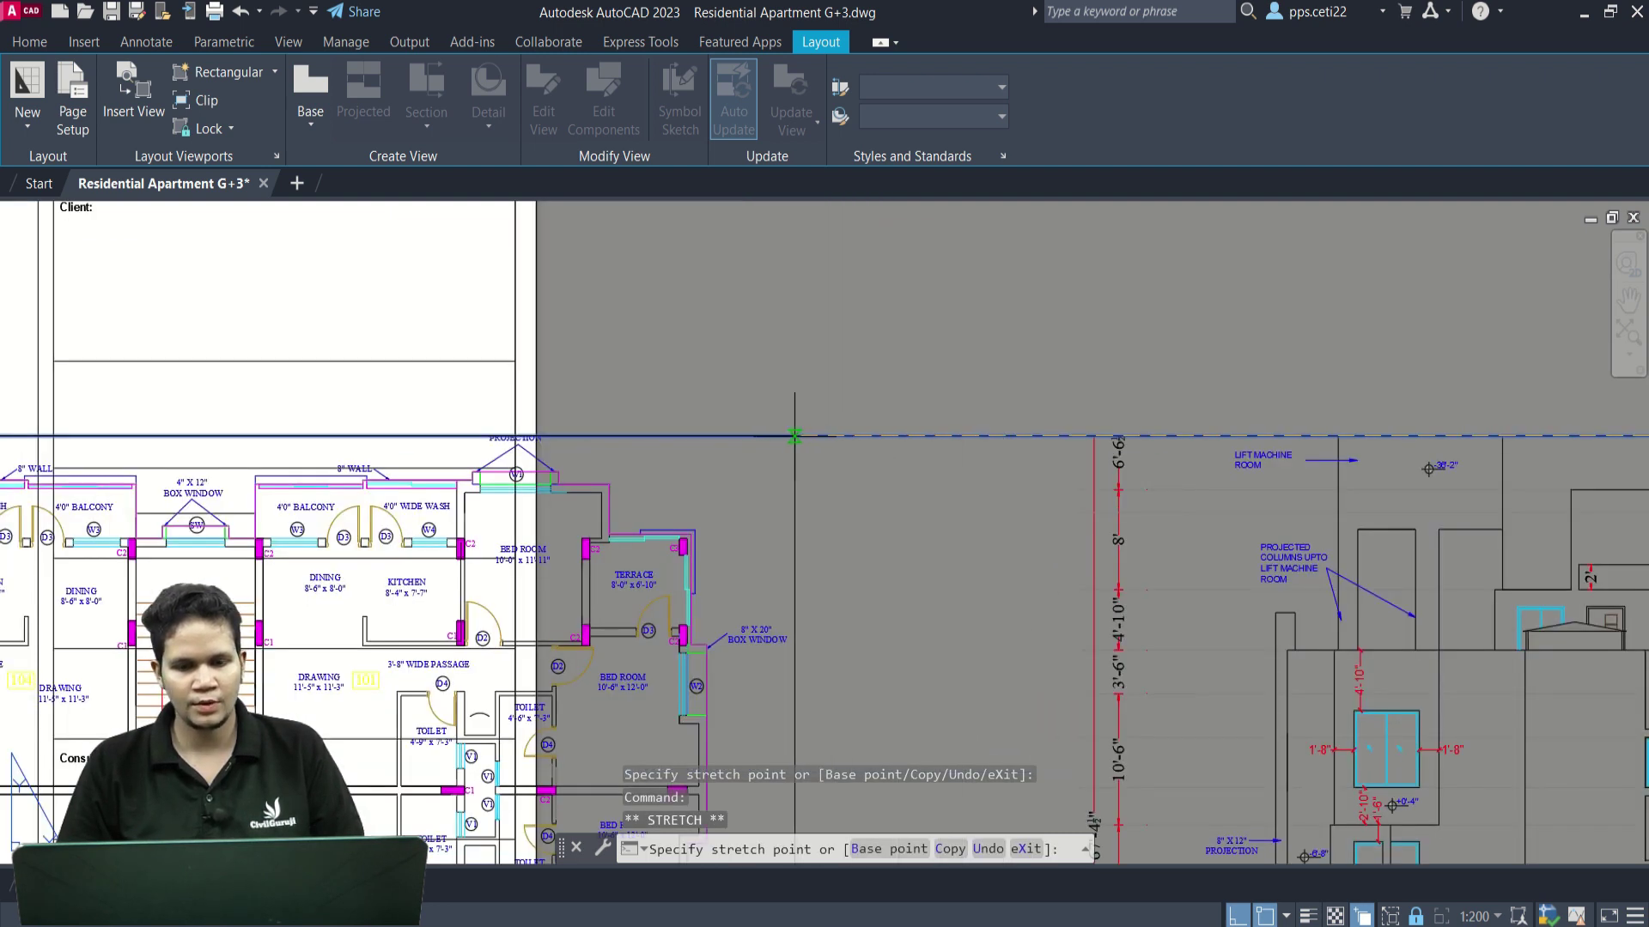
{"action": "scroll", "coordinate": [795, 436], "scroll_direction": "down", "scroll_amount": 5}
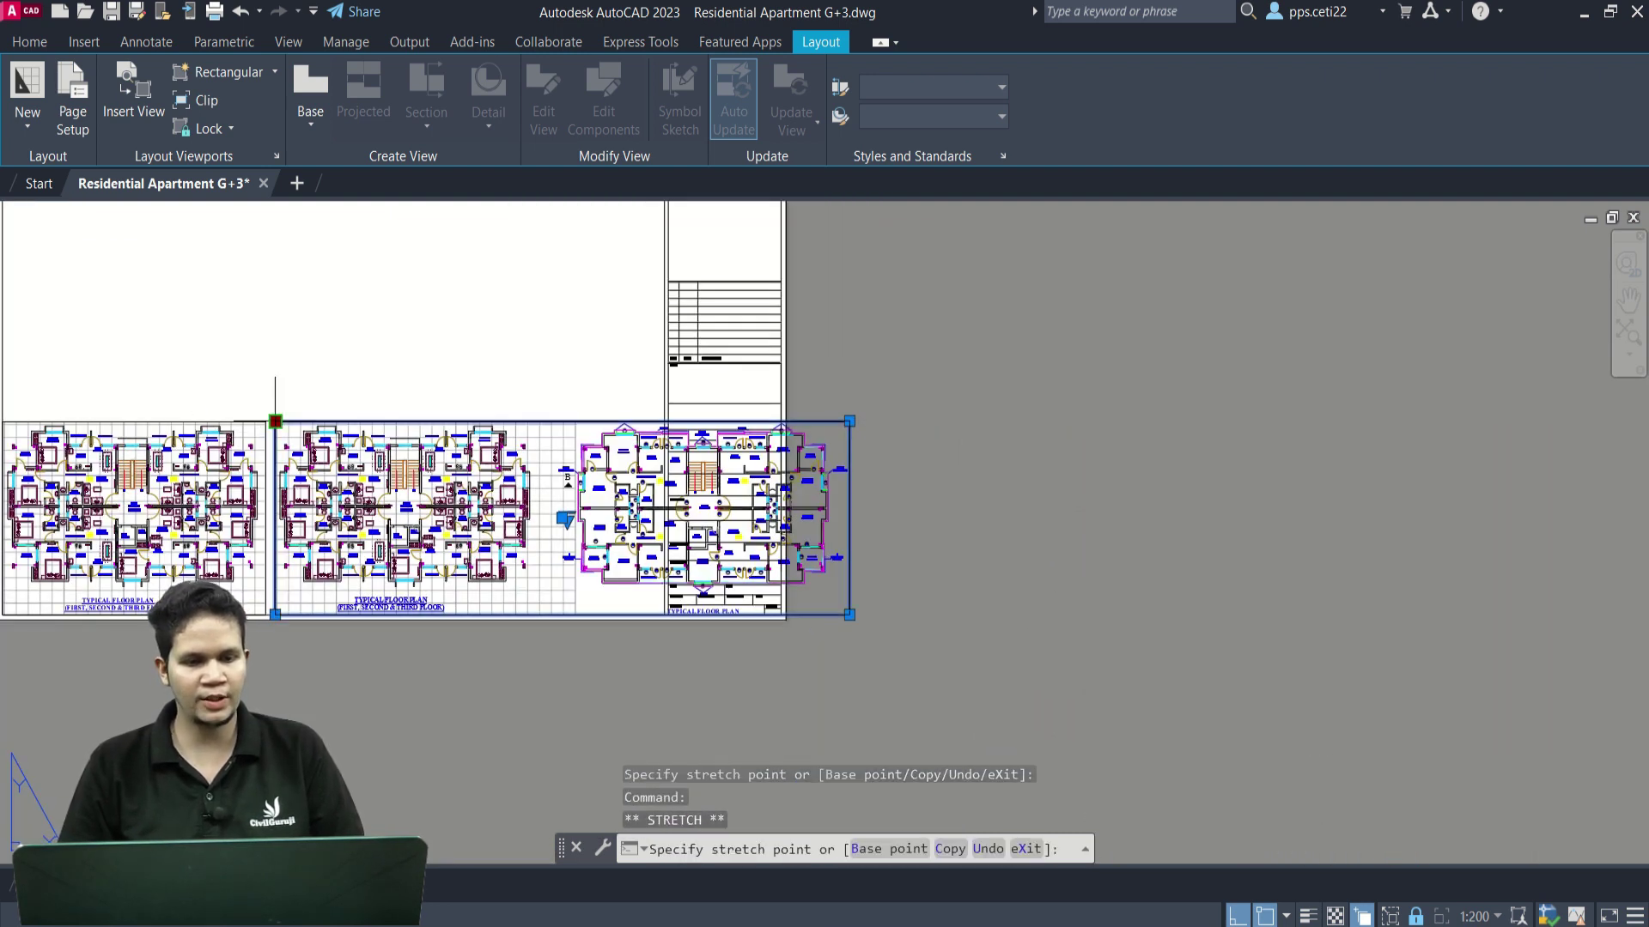
{"action": "left_click", "coordinate": [554, 421]}
{"action": "scroll", "coordinate": [555, 421], "scroll_direction": "up", "scroll_amount": 3}
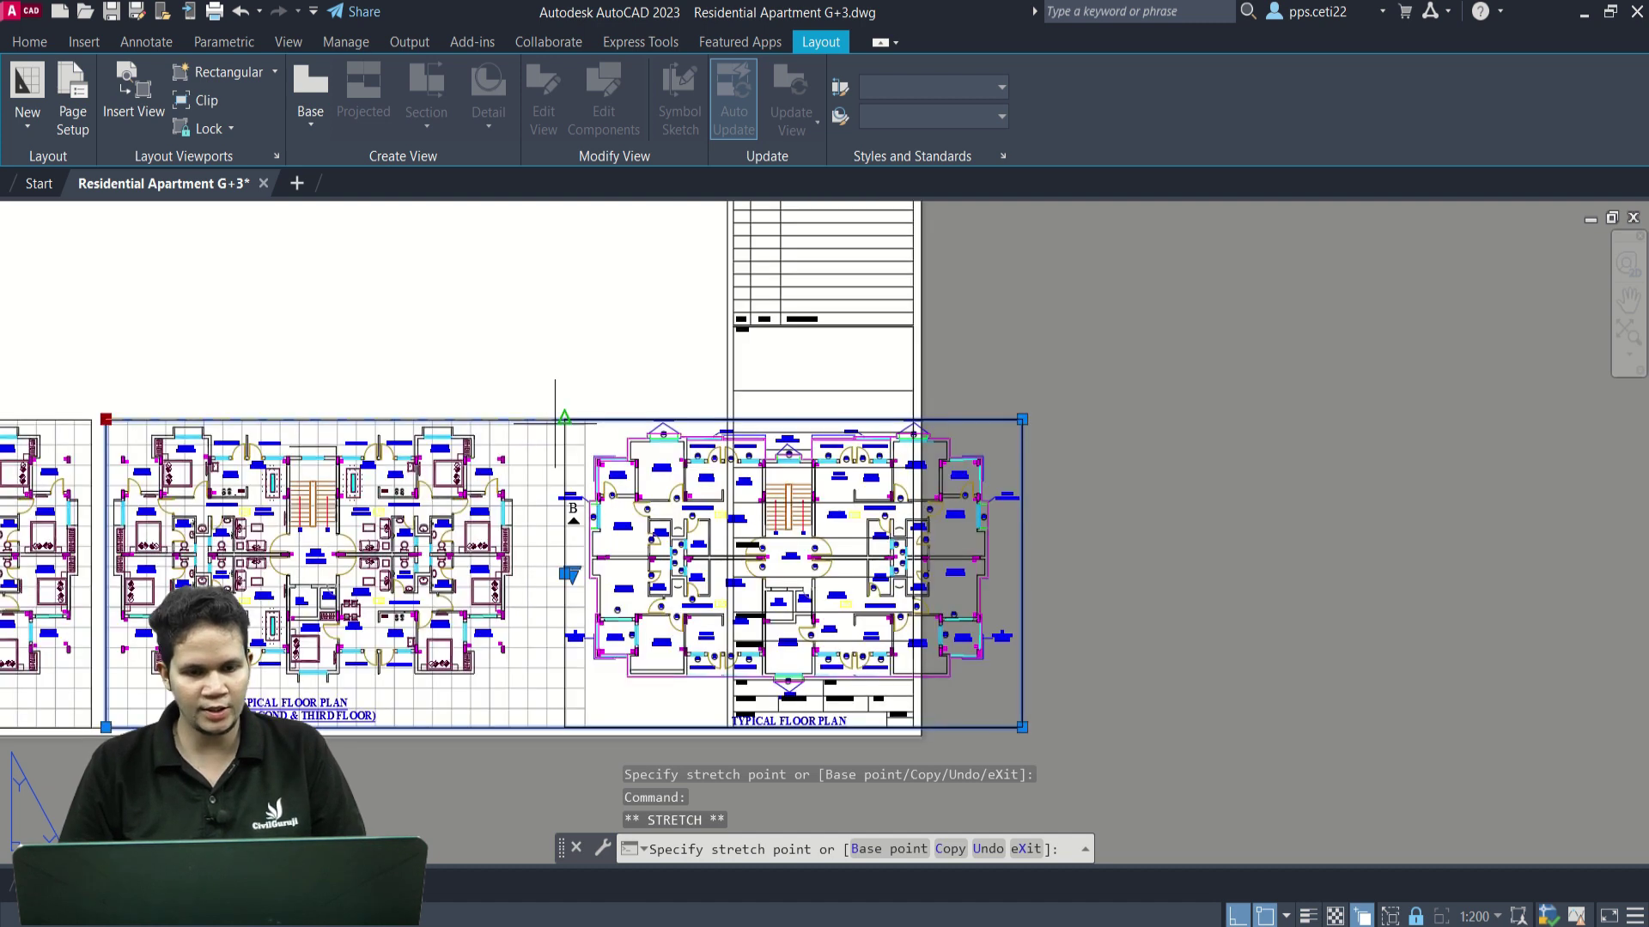
{"action": "scroll", "coordinate": [725, 486], "scroll_direction": "down", "scroll_amount": 3}
{"action": "key", "text": "Escape"}
Move the resized viewport left to sit beside the first floor plan.
{"action": "type", "text": "m"}
{"action": "key", "text": "Return"}
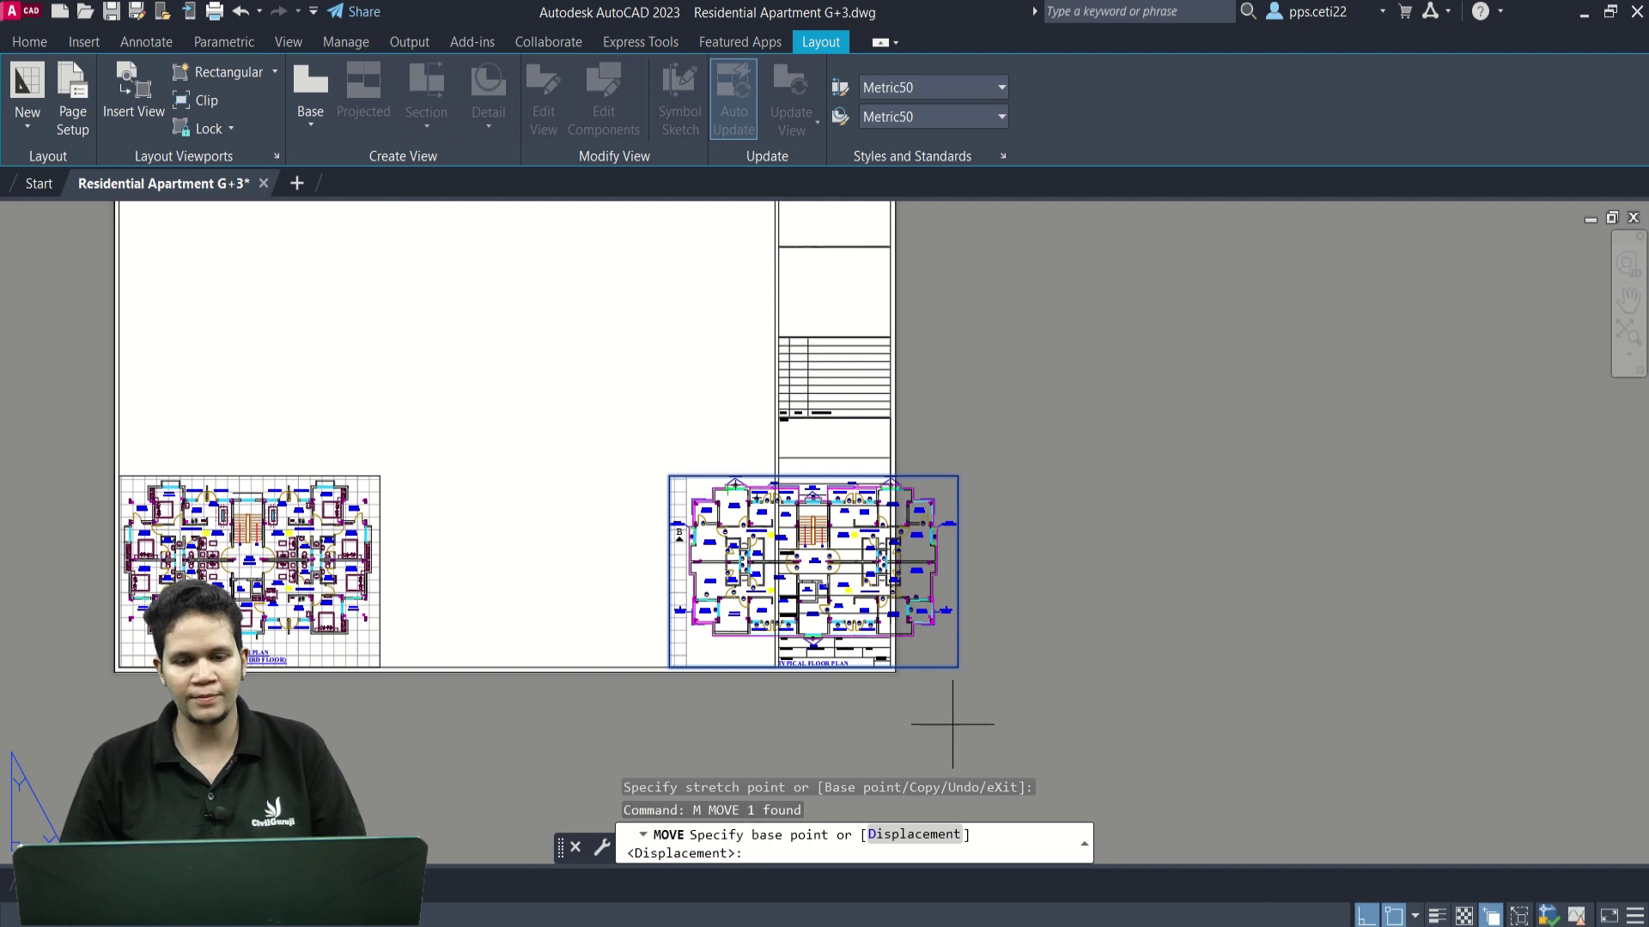
{"action": "middle_click_drag", "start_coordinate": [950, 710], "coordinate": [1100, 680]}
{"action": "left_click", "coordinate": [892, 450]}
{"action": "left_click", "coordinate": [612, 450]}
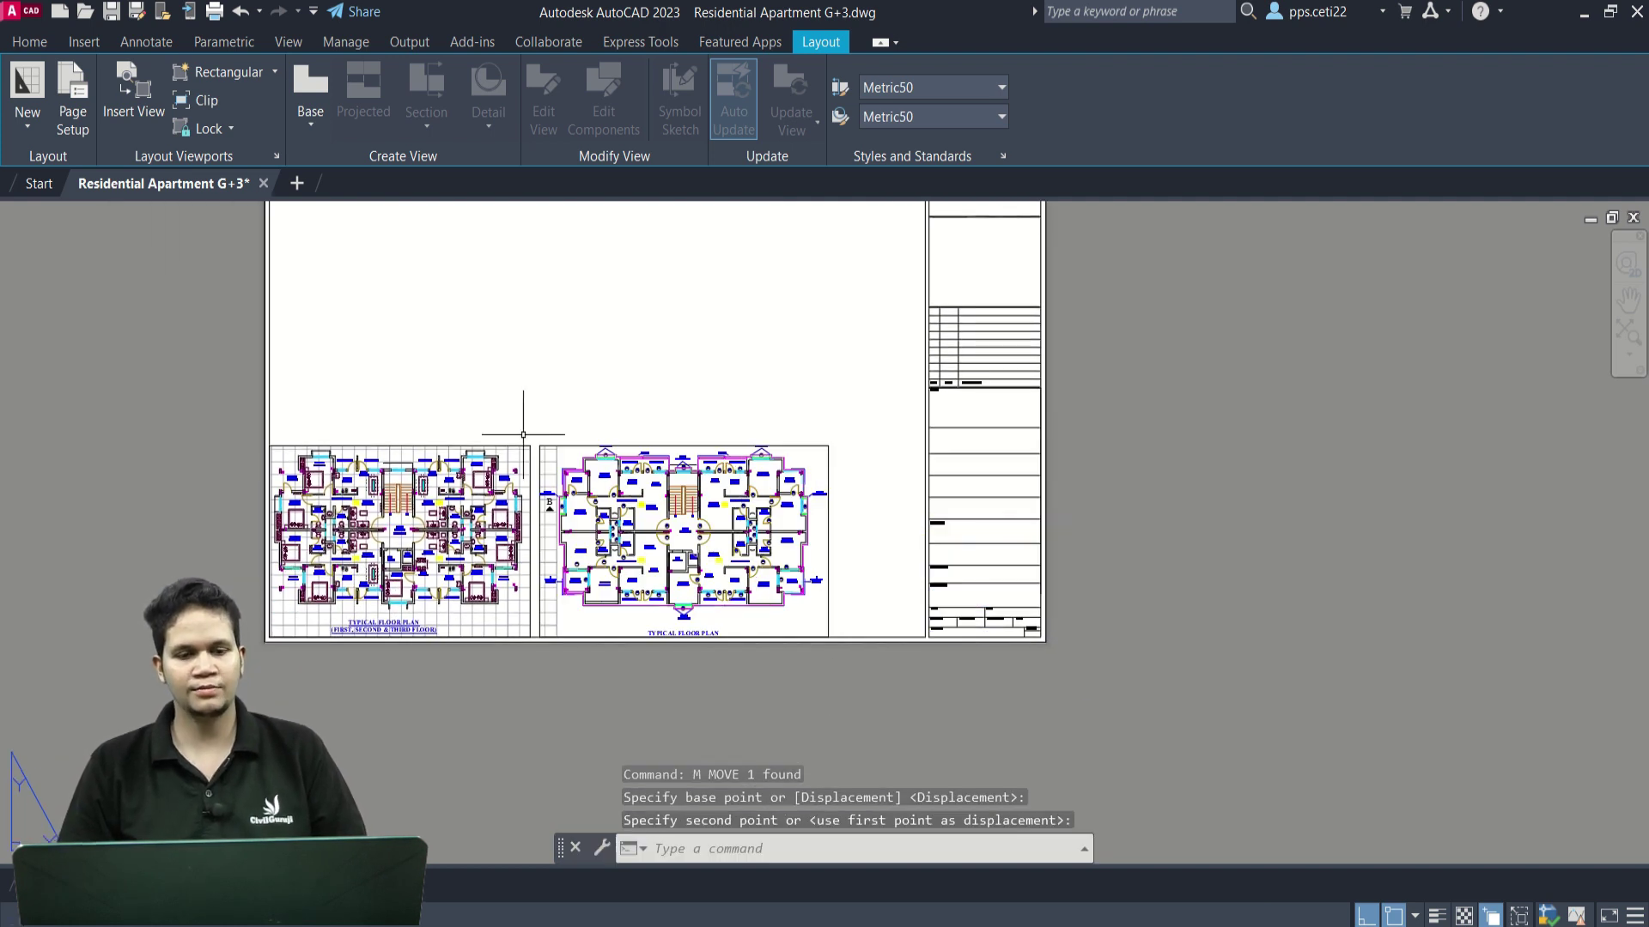
{"action": "scroll", "coordinate": [533, 424], "scroll_direction": "up", "scroll_amount": 3}
{"action": "scroll", "coordinate": [717, 515], "scroll_direction": "down", "scroll_amount": 4}
{"action": "key", "text": "Escape"}
{"action": "key", "text": "Escape"}
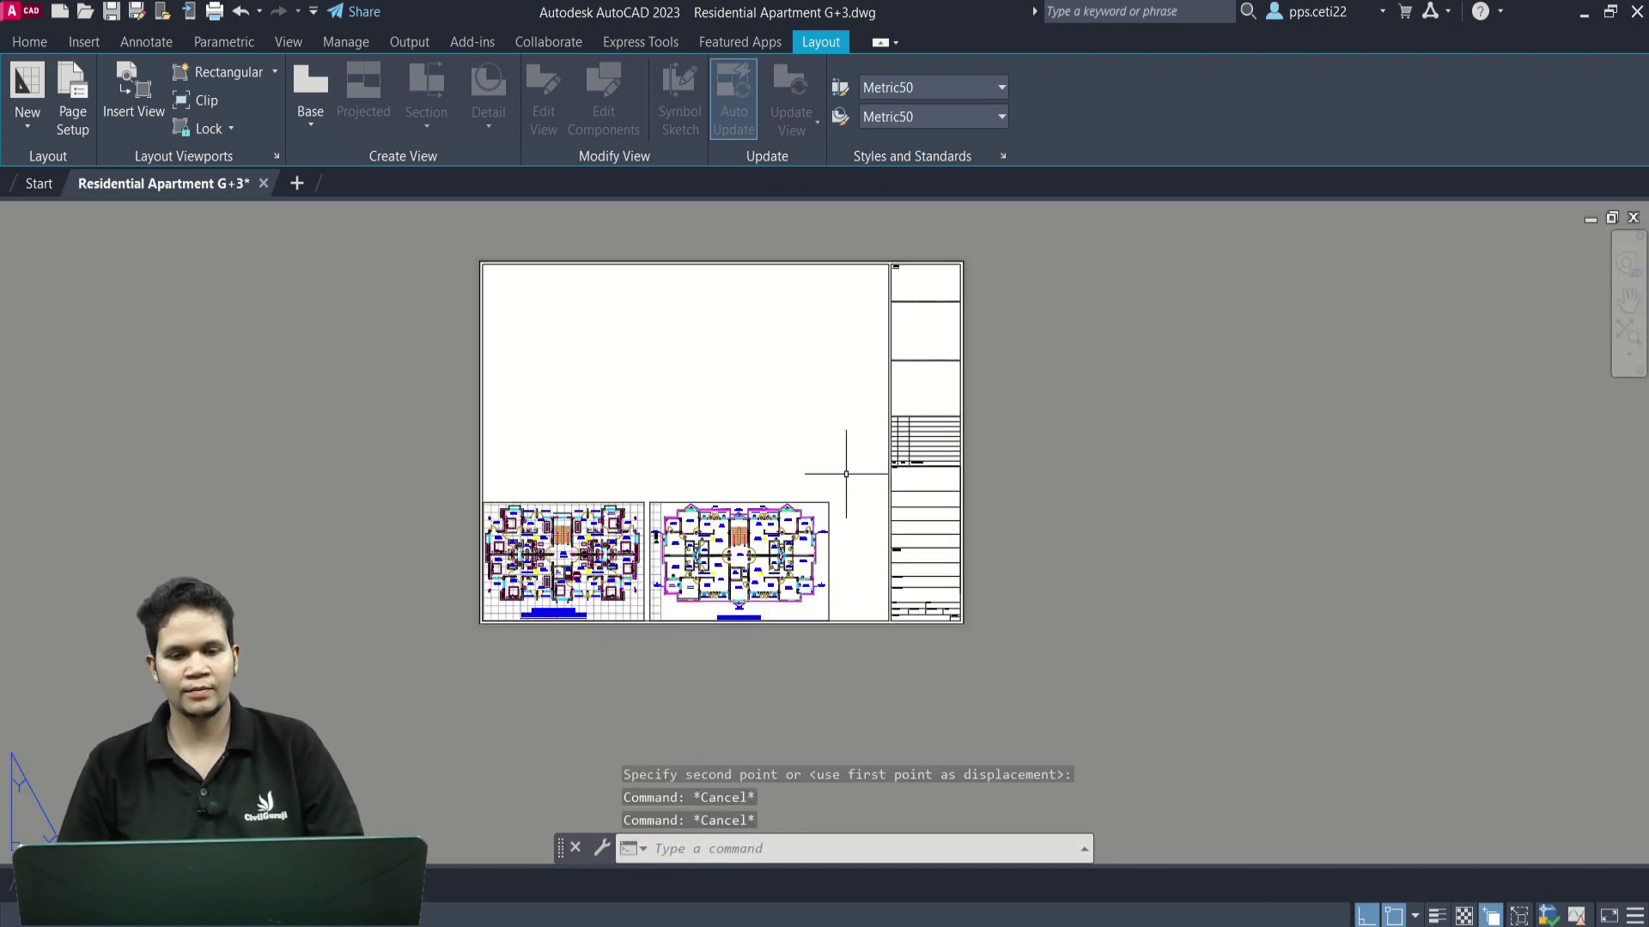
{"action": "middle_click_drag", "start_coordinate": [847, 460], "coordinate": [868, 499]}
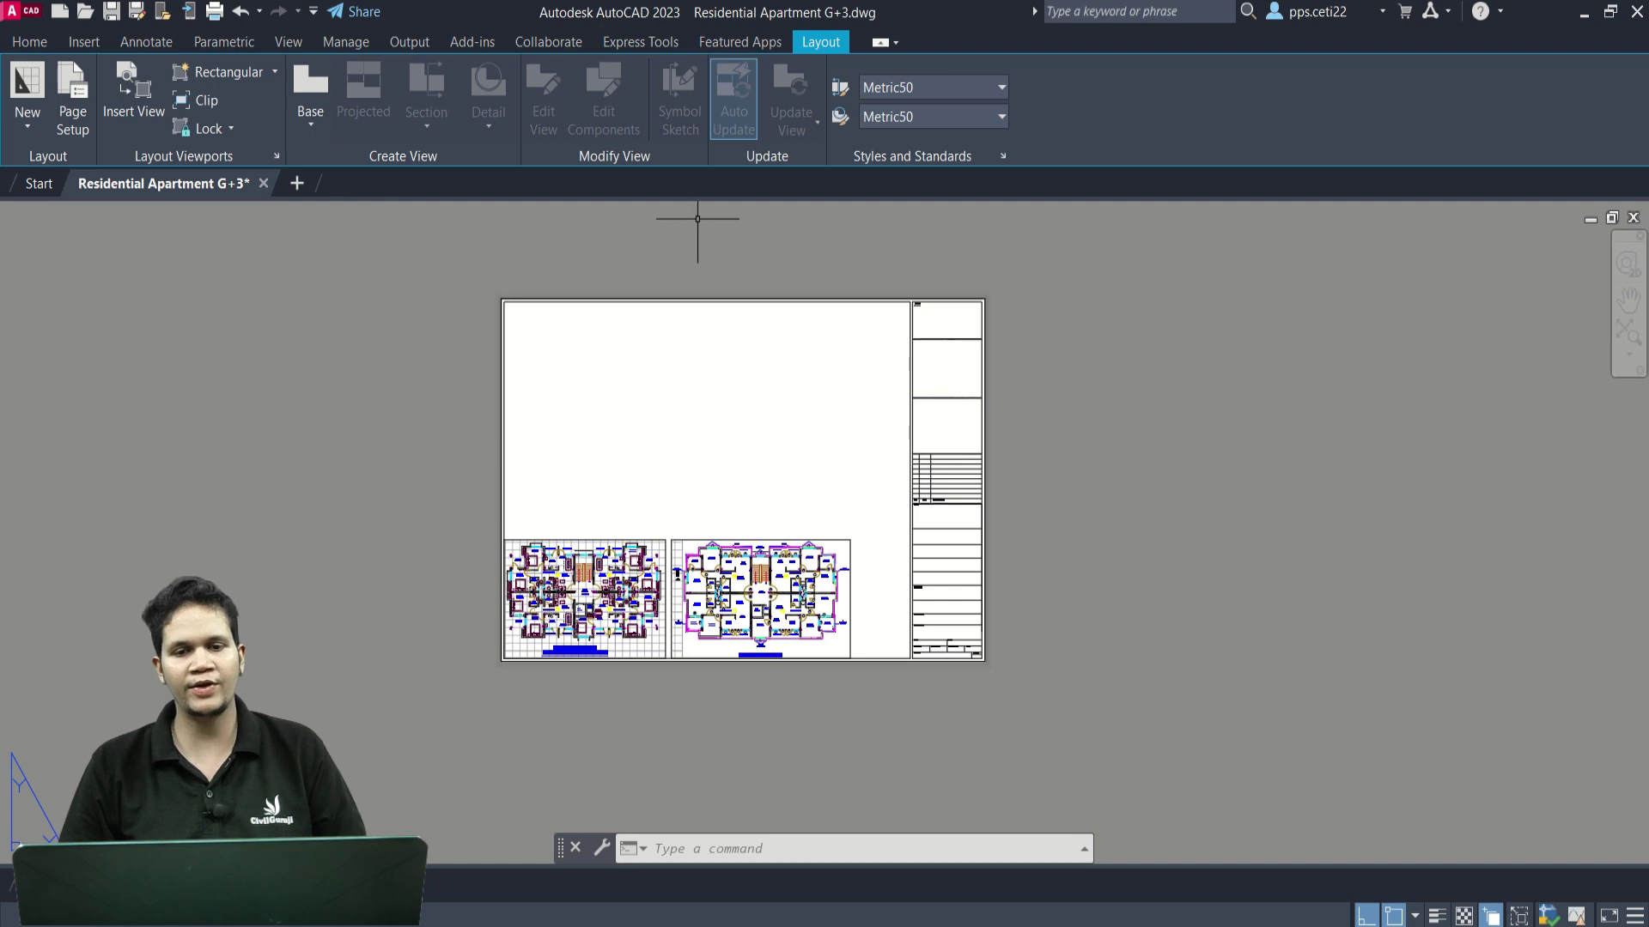
Draw a rectangular viewport above the two floor plans.
{"action": "left_click", "coordinate": [208, 74]}
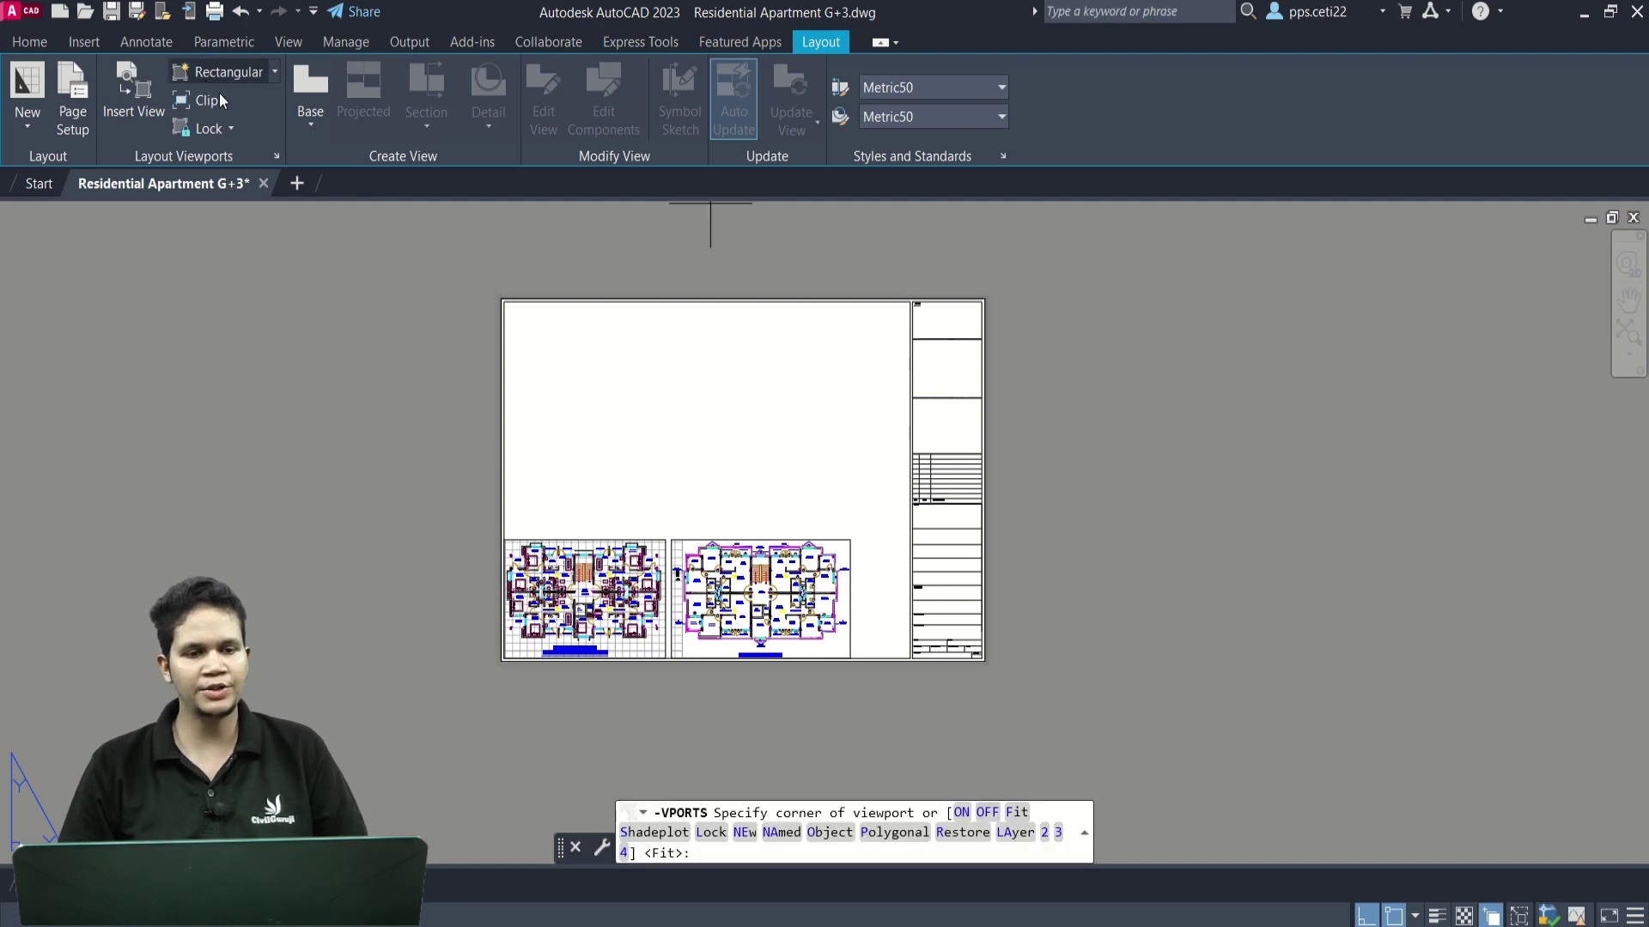
{"action": "left_click", "coordinate": [569, 341]}
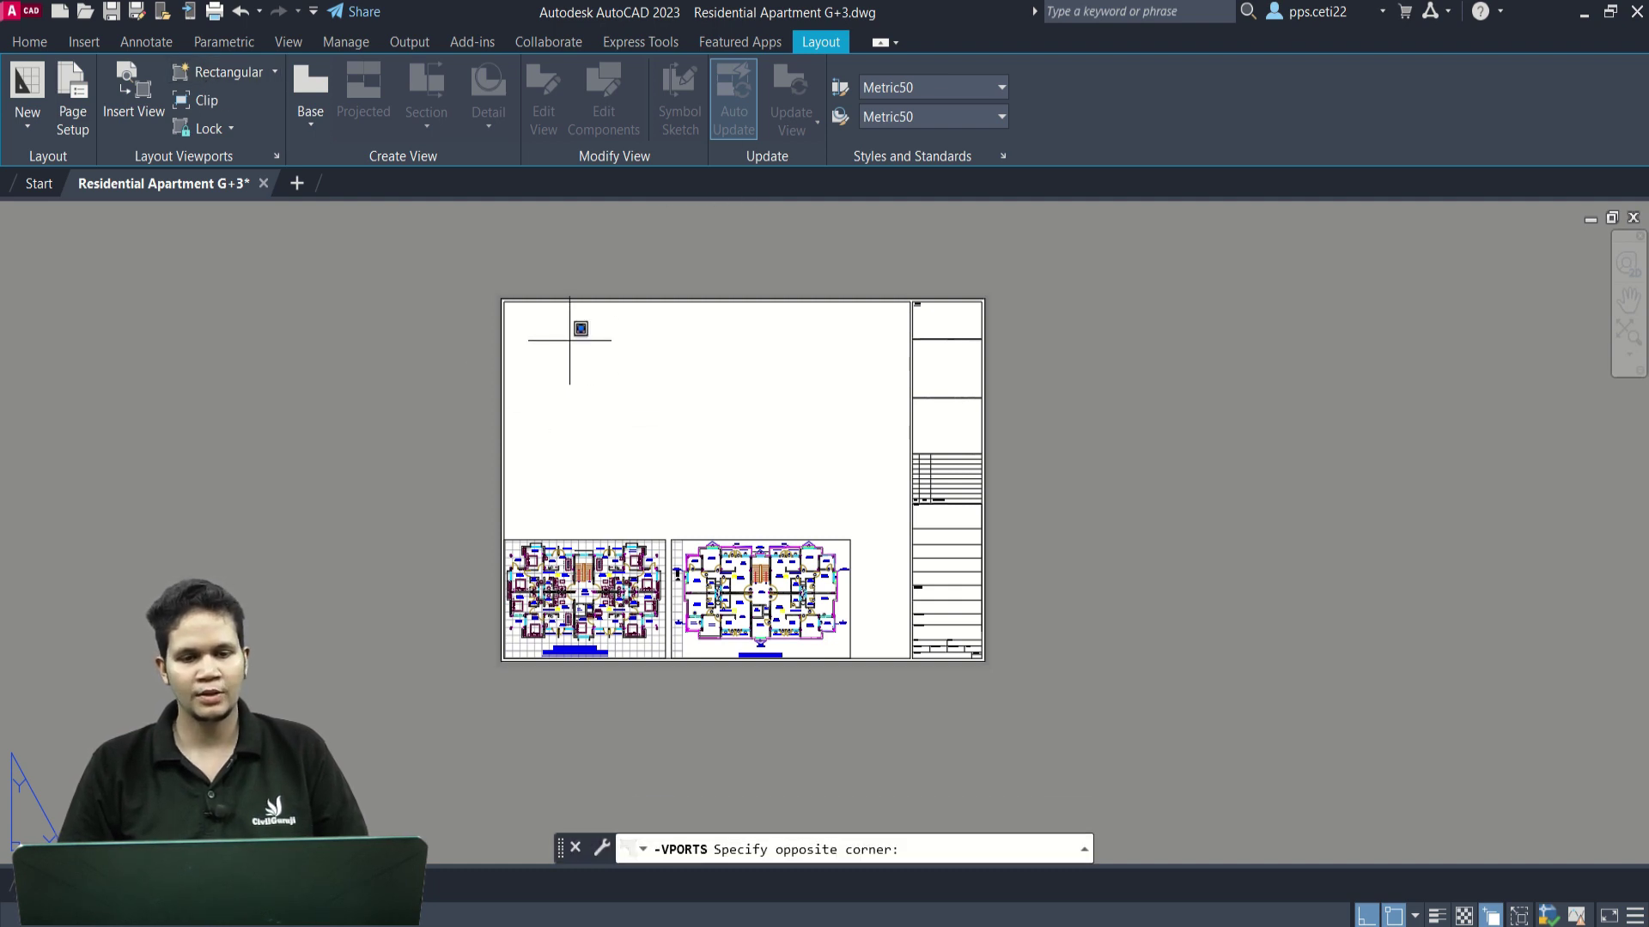
{"action": "left_click", "coordinate": [820, 484]}
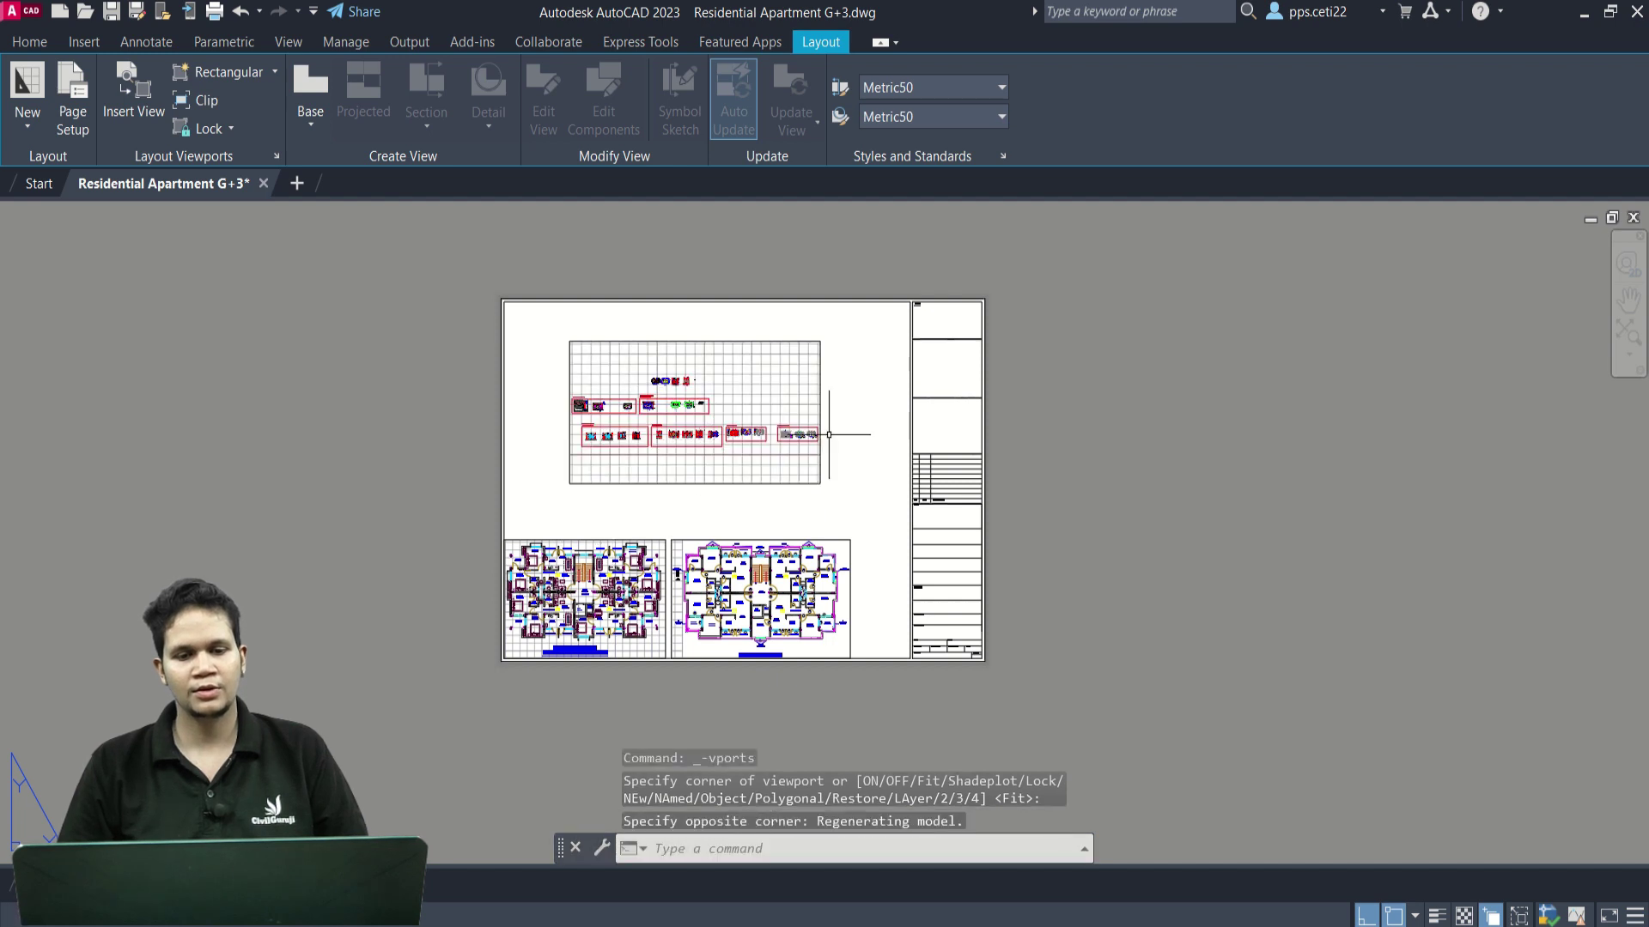
Zoom the new viewport to fit the plan, elevation and section drawings, then return to the sheet.
{"action": "double_click", "coordinate": [720, 380]}
{"action": "scroll", "coordinate": [713, 384], "scroll_direction": "up", "scroll_amount": 2}
{"action": "scroll", "coordinate": [706, 388], "scroll_direction": "up", "scroll_amount": 2}
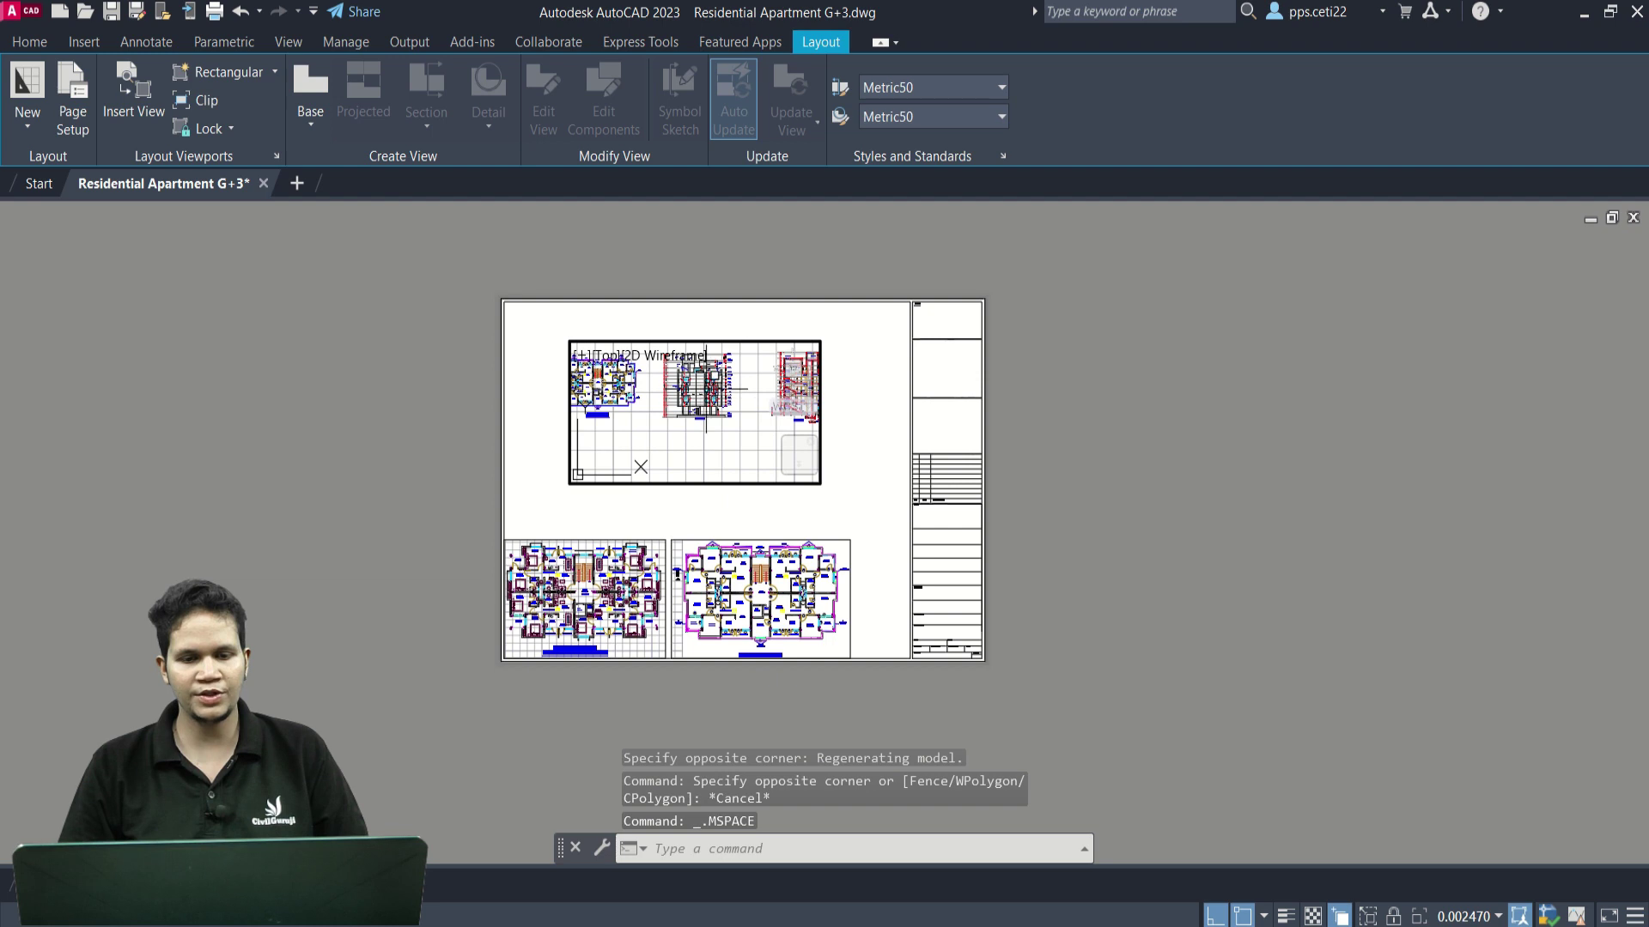
{"action": "scroll", "coordinate": [704, 382], "scroll_direction": "up", "scroll_amount": 4}
{"action": "scroll", "coordinate": [704, 382], "scroll_direction": "down", "scroll_amount": 2}
{"action": "scroll", "coordinate": [705, 403], "scroll_direction": "down", "scroll_amount": 2}
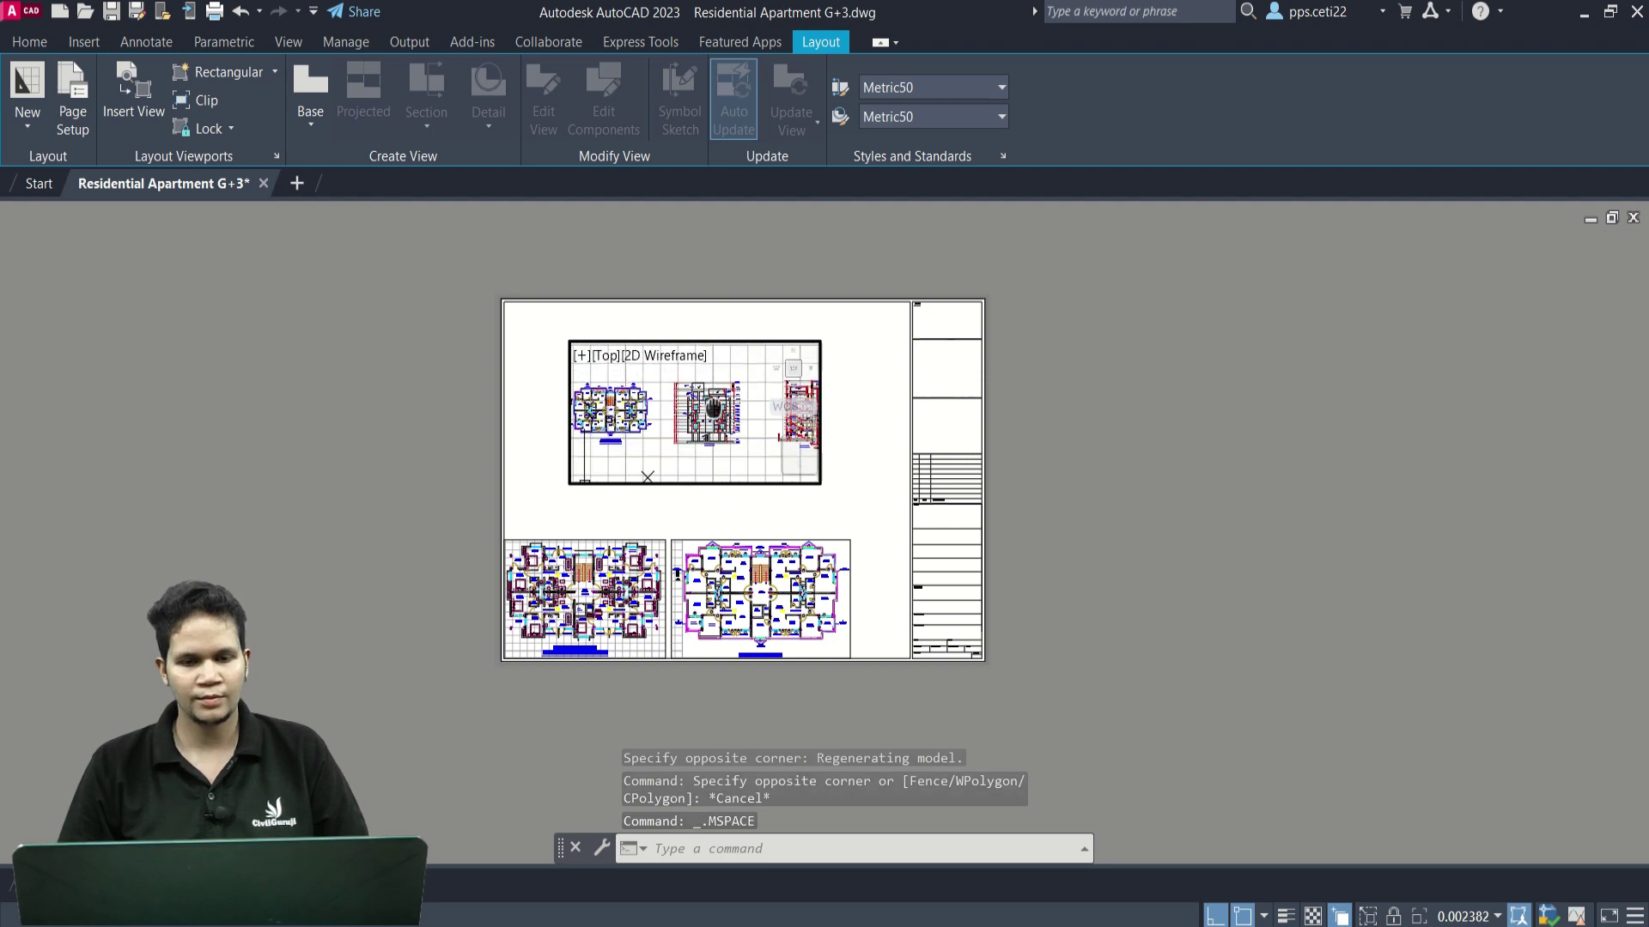
{"action": "double_click", "coordinate": [1094, 420]}
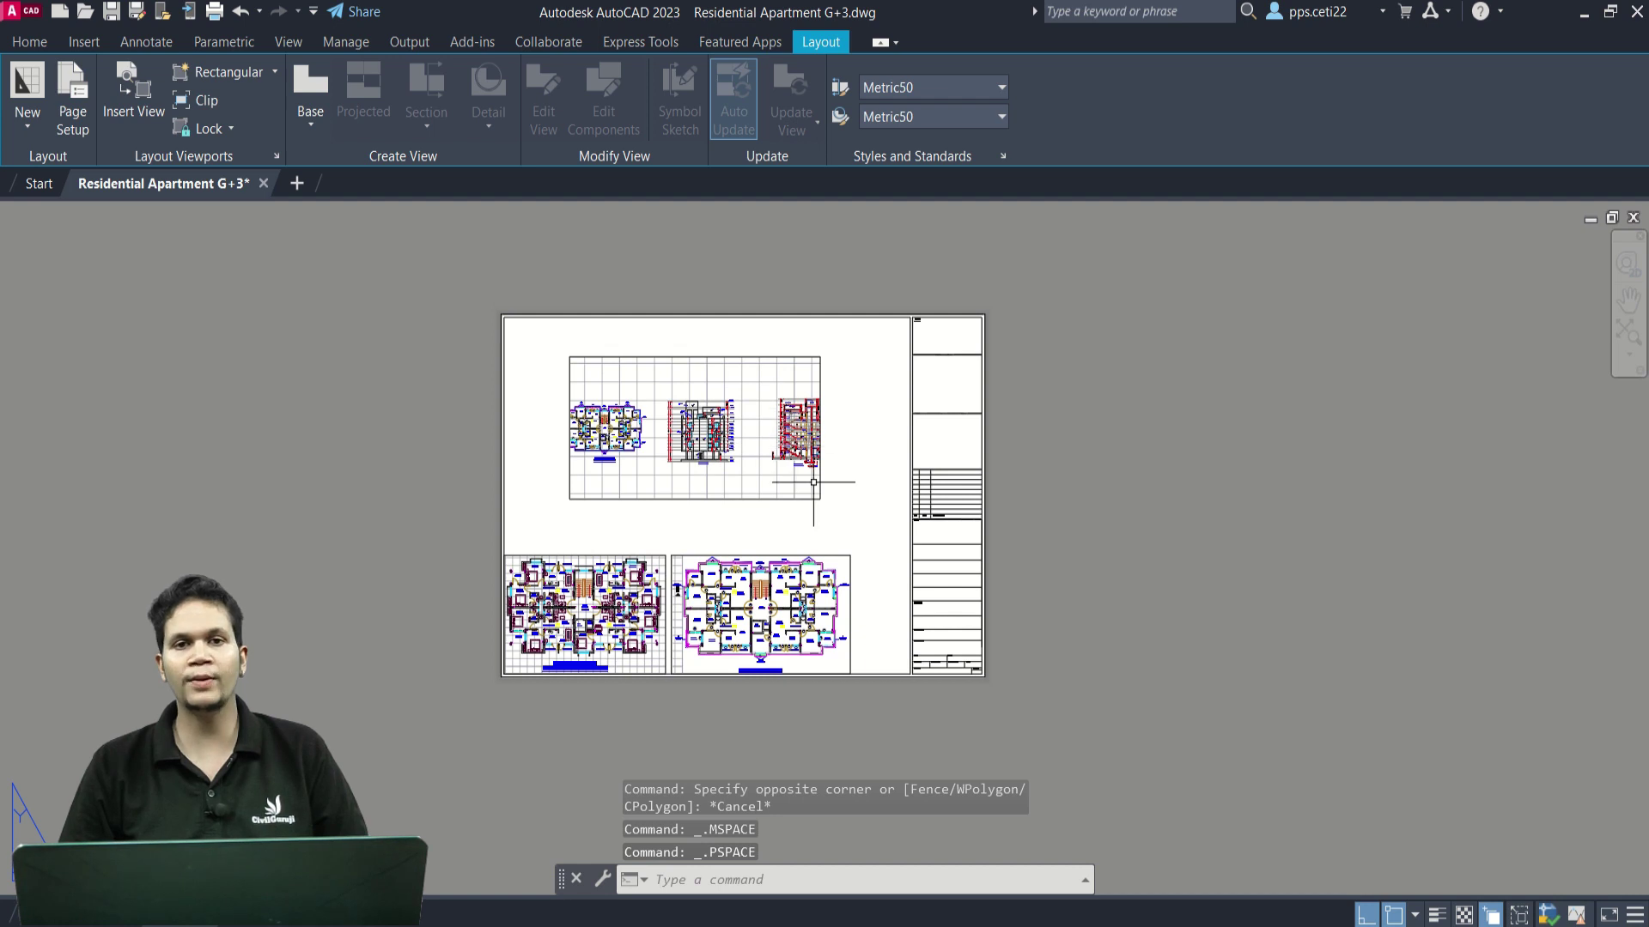
Select the upper viewport and try the 1:200, then 1:300 viewport scale.
{"action": "left_click", "coordinate": [829, 509]}
{"action": "left_click", "coordinate": [777, 465]}
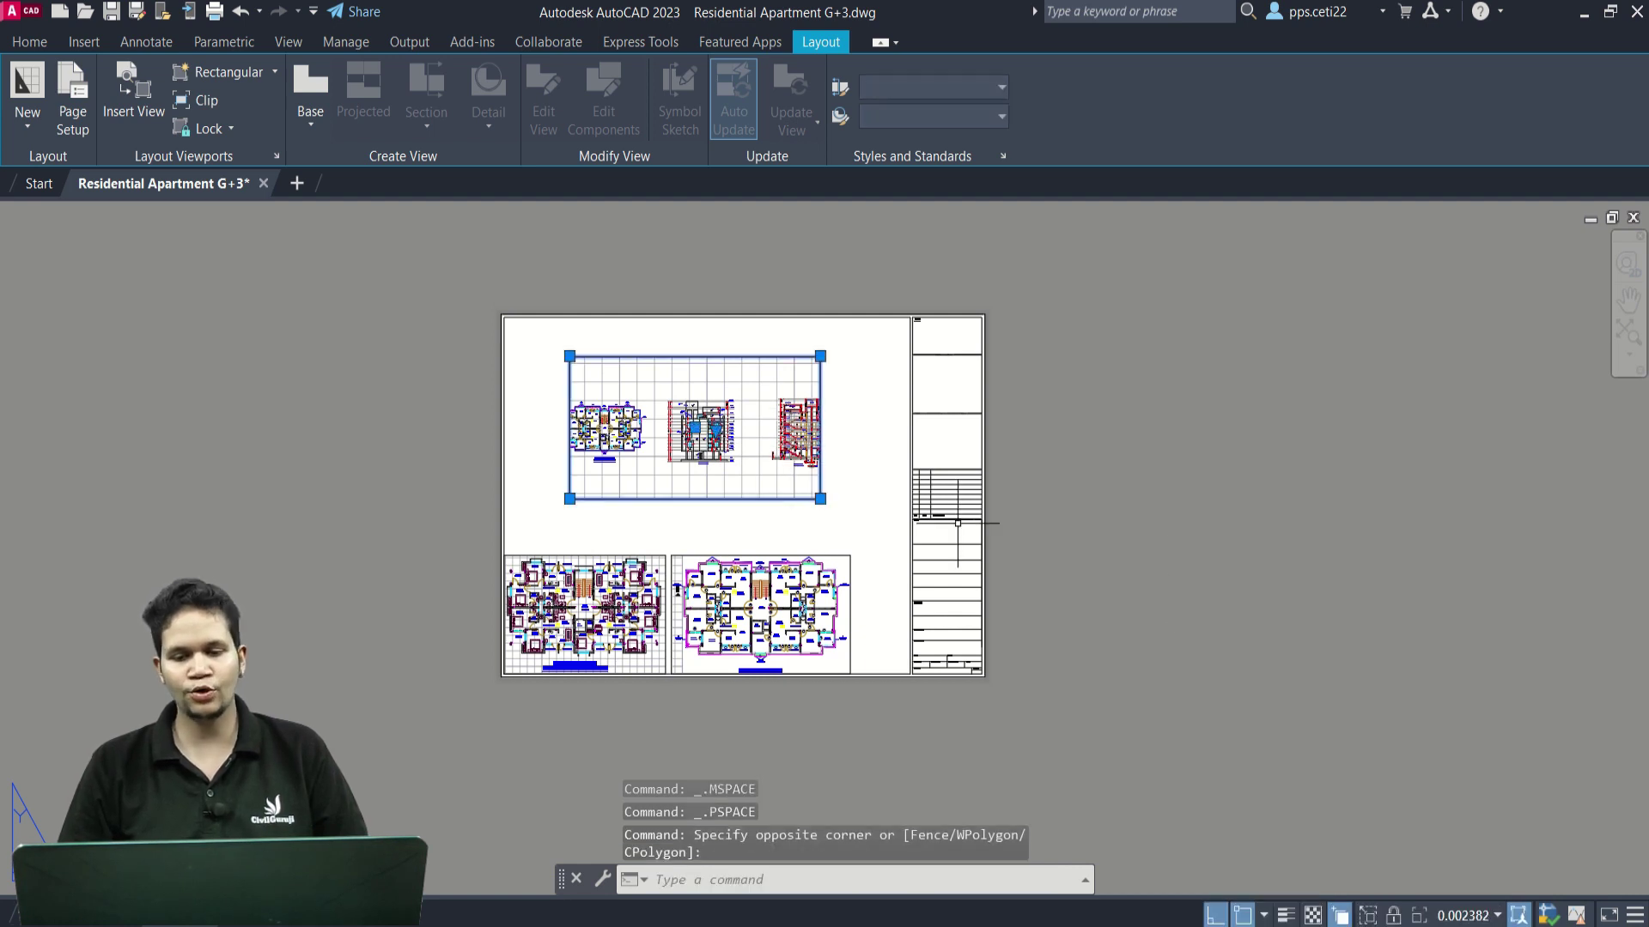
{"action": "left_click", "coordinate": [1460, 916]}
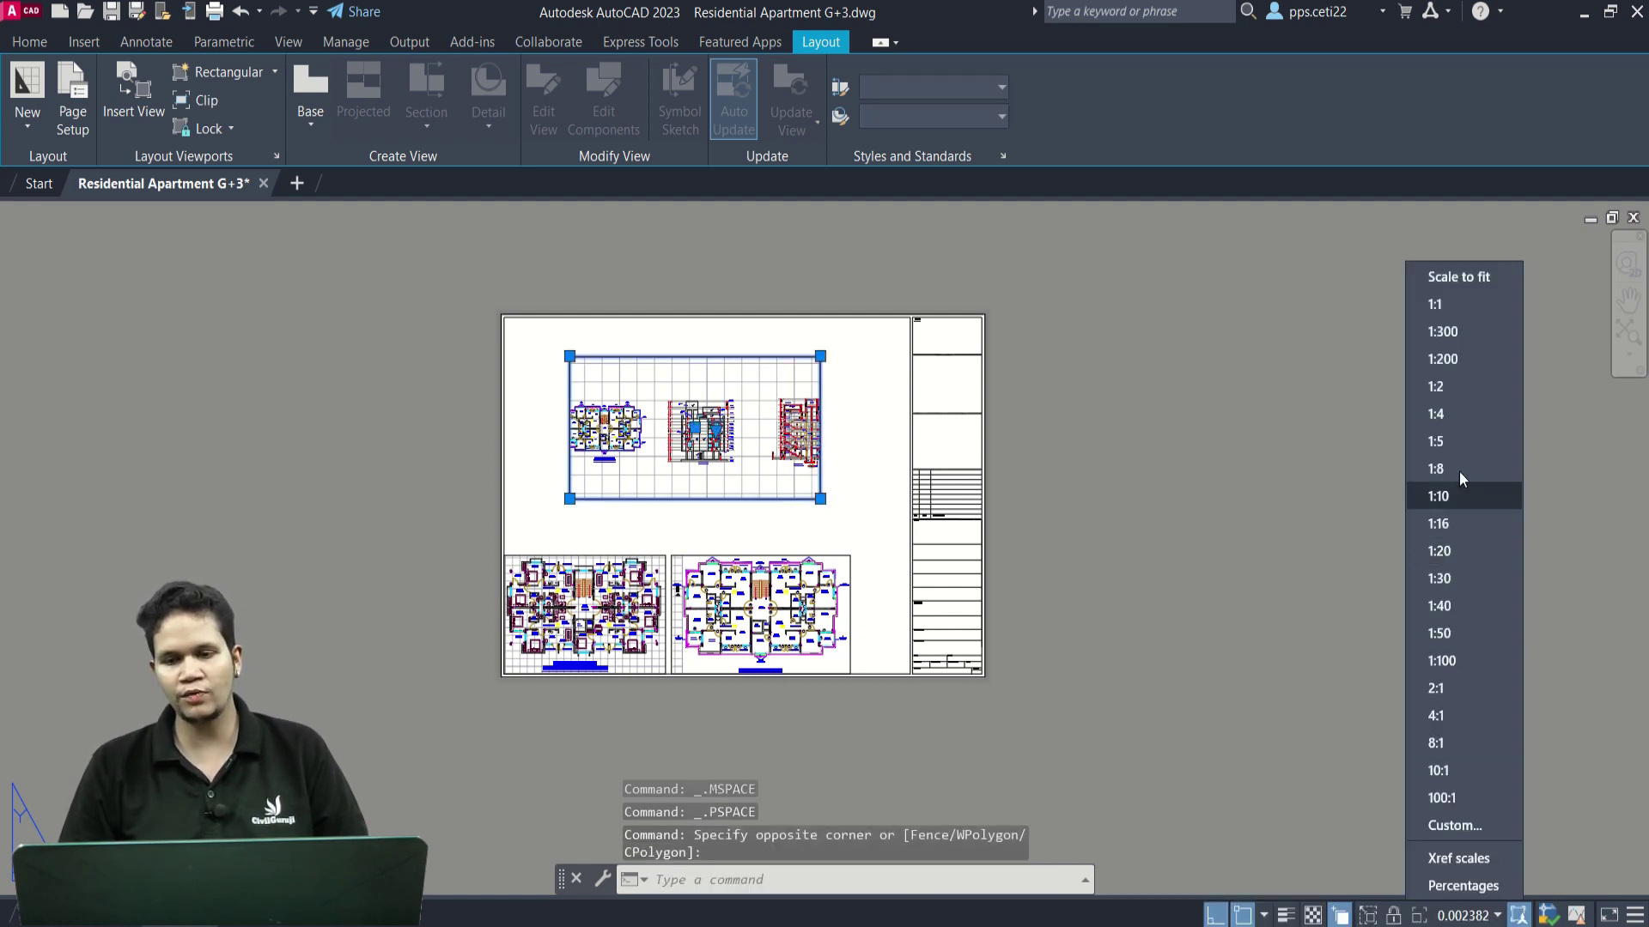
{"action": "left_click", "coordinate": [1449, 364]}
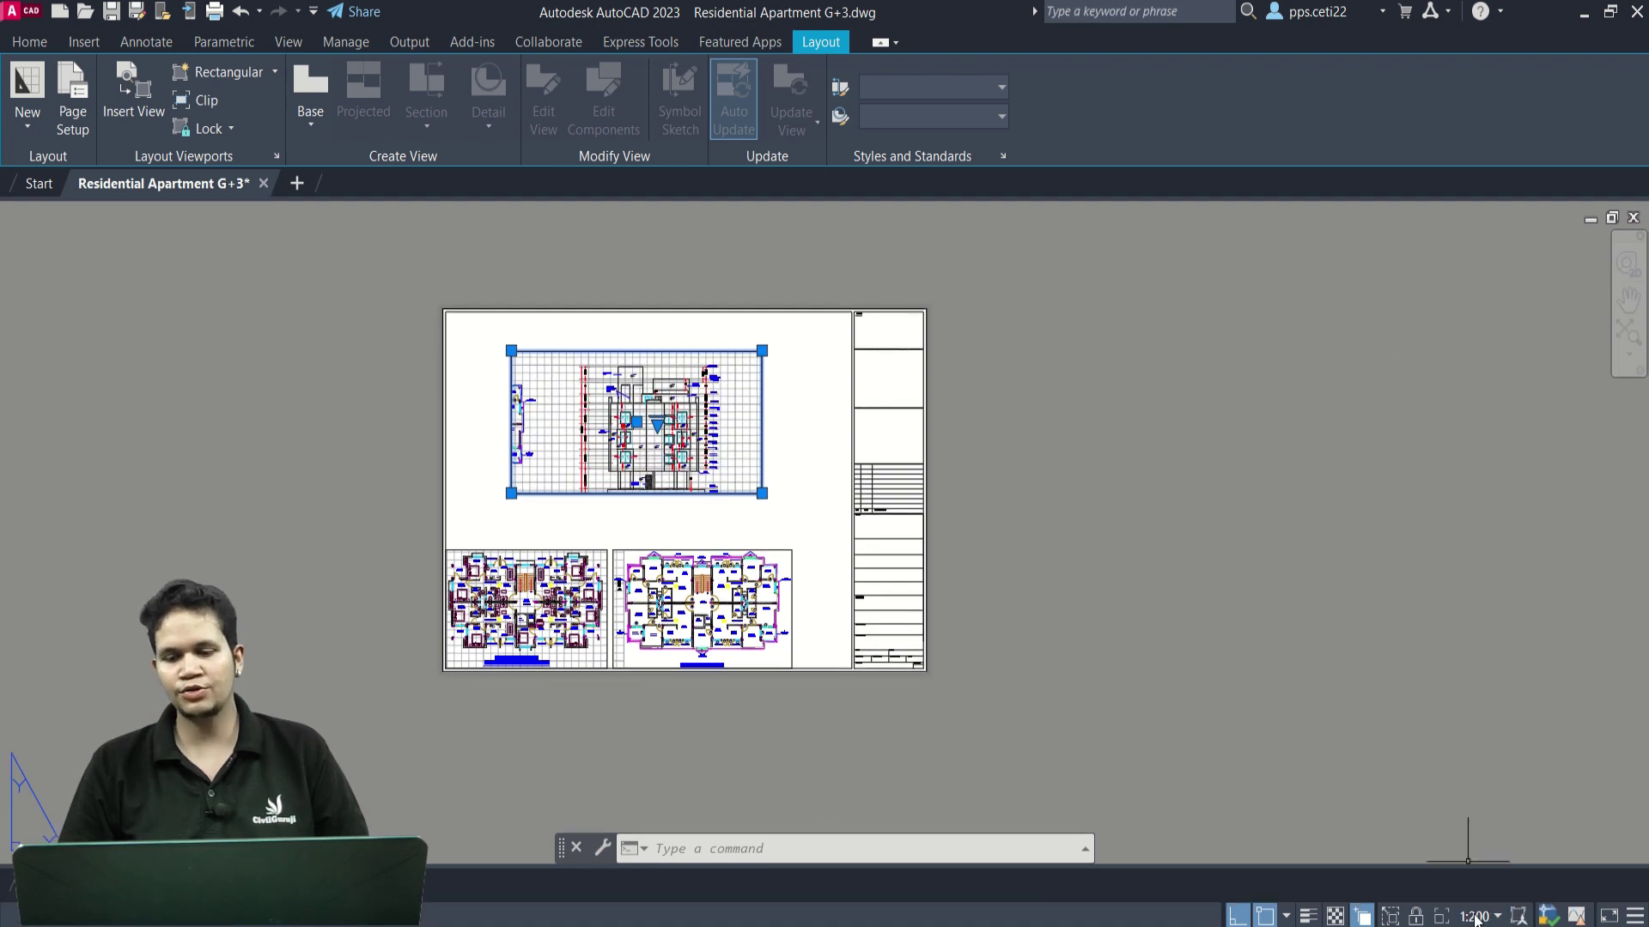
{"action": "left_click", "coordinate": [1475, 918]}
{"action": "left_click", "coordinate": [1465, 335]}
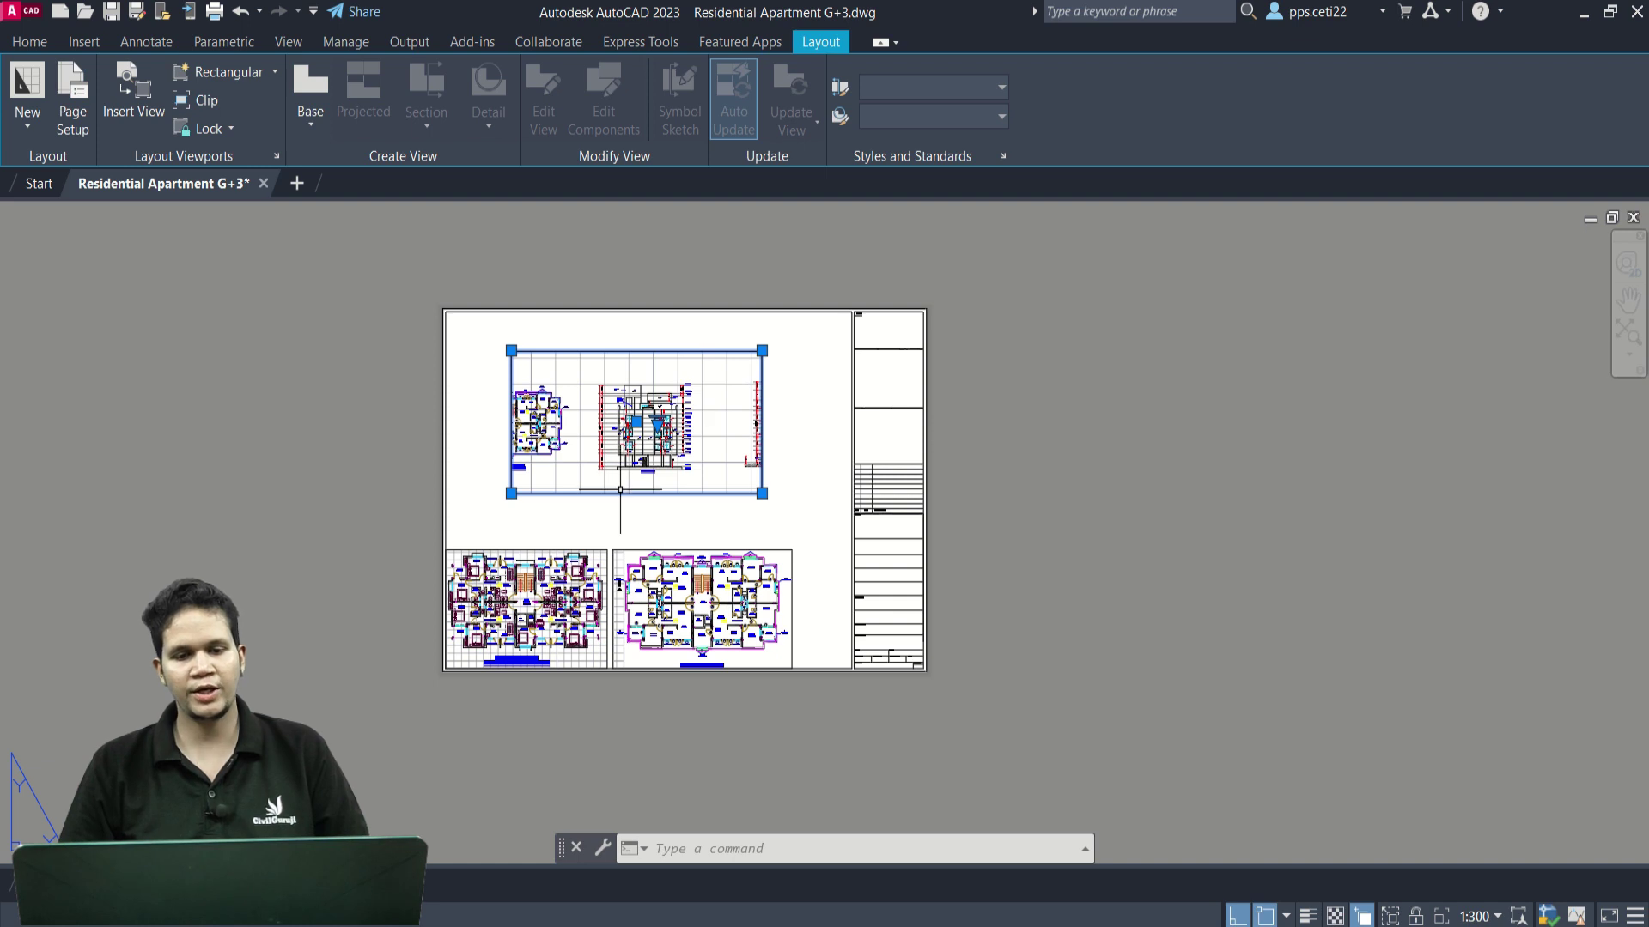
Grip-stretch the upper viewport's corners, shrinking it to a small square.
{"action": "scroll", "coordinate": [695, 472], "scroll_direction": "up", "scroll_amount": 4}
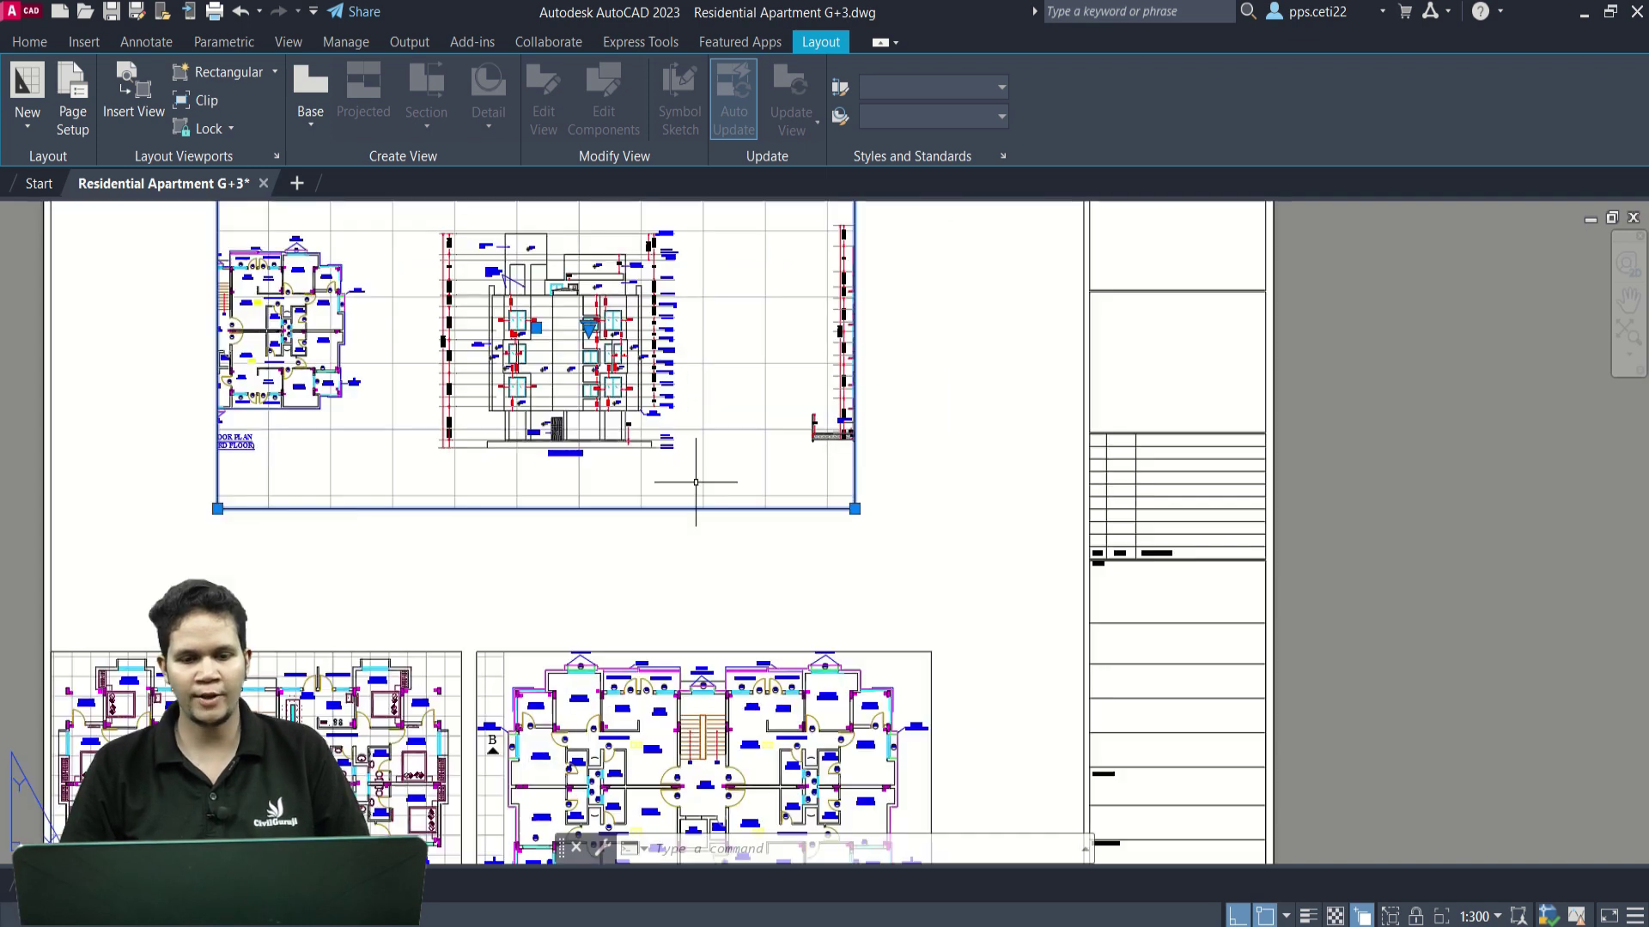
{"action": "middle_click_drag", "start_coordinate": [872, 552], "coordinate": [876, 578]}
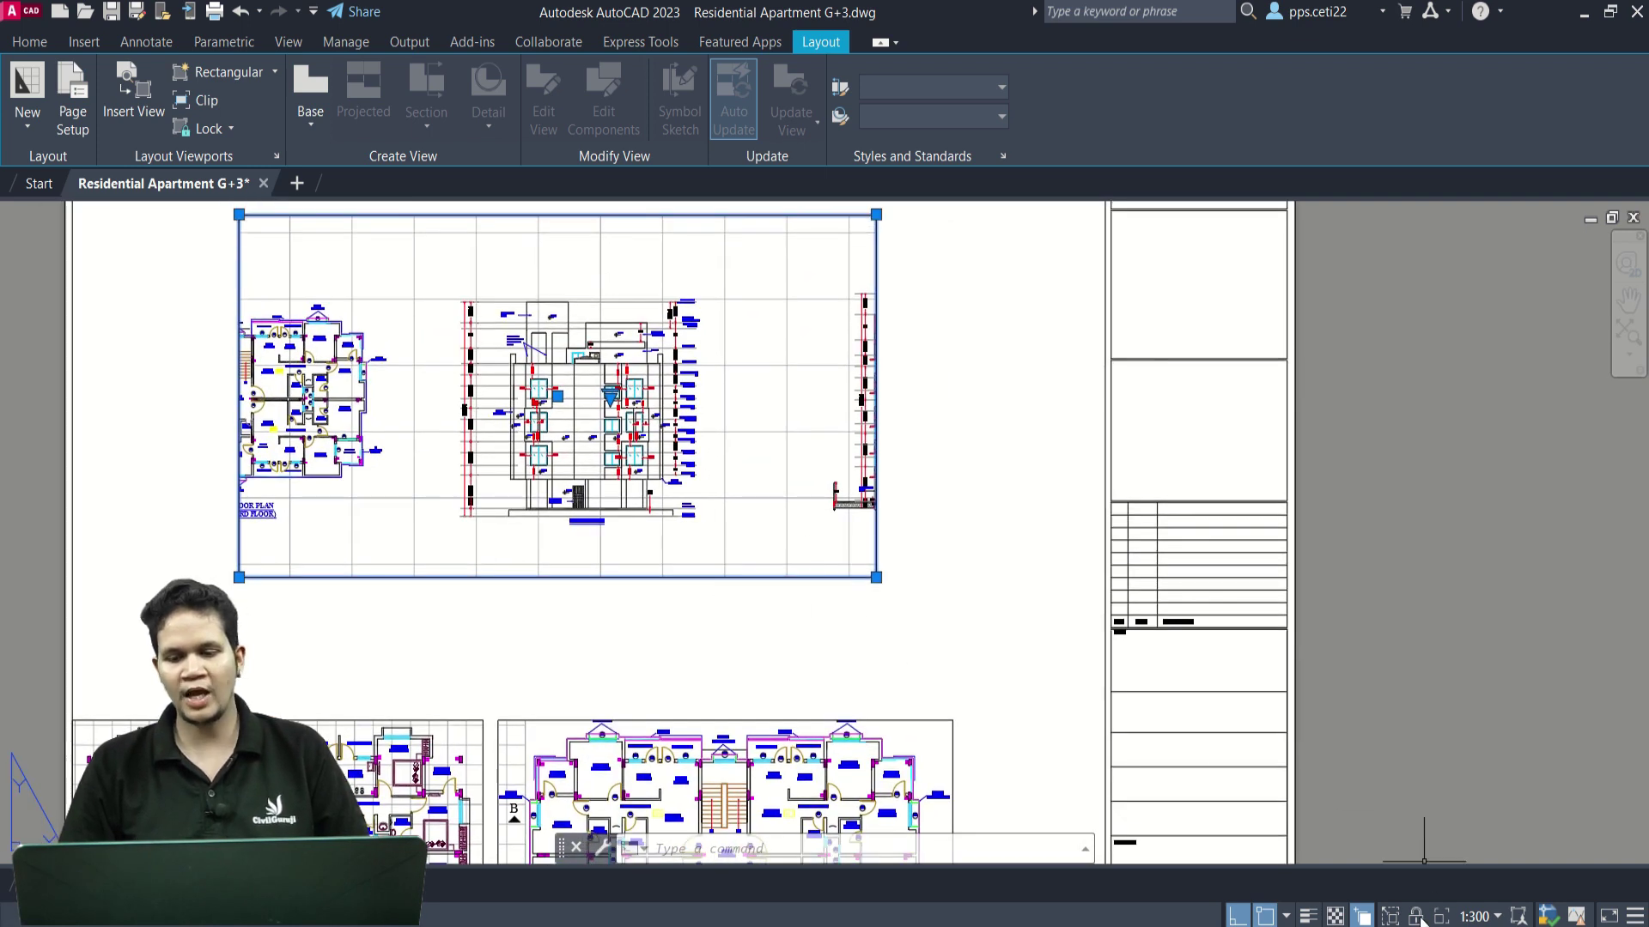
{"action": "scroll", "coordinate": [584, 590], "scroll_direction": "down", "scroll_amount": 2}
{"action": "scroll", "coordinate": [678, 556], "scroll_direction": "up", "scroll_amount": 4}
{"action": "left_click", "coordinate": [913, 615]}
{"action": "scroll", "coordinate": [650, 562], "scroll_direction": "up", "scroll_amount": 2}
{"action": "scroll", "coordinate": [657, 563], "scroll_direction": "down", "scroll_amount": 2}
{"action": "scroll", "coordinate": [773, 601], "scroll_direction": "down", "scroll_amount": 2}
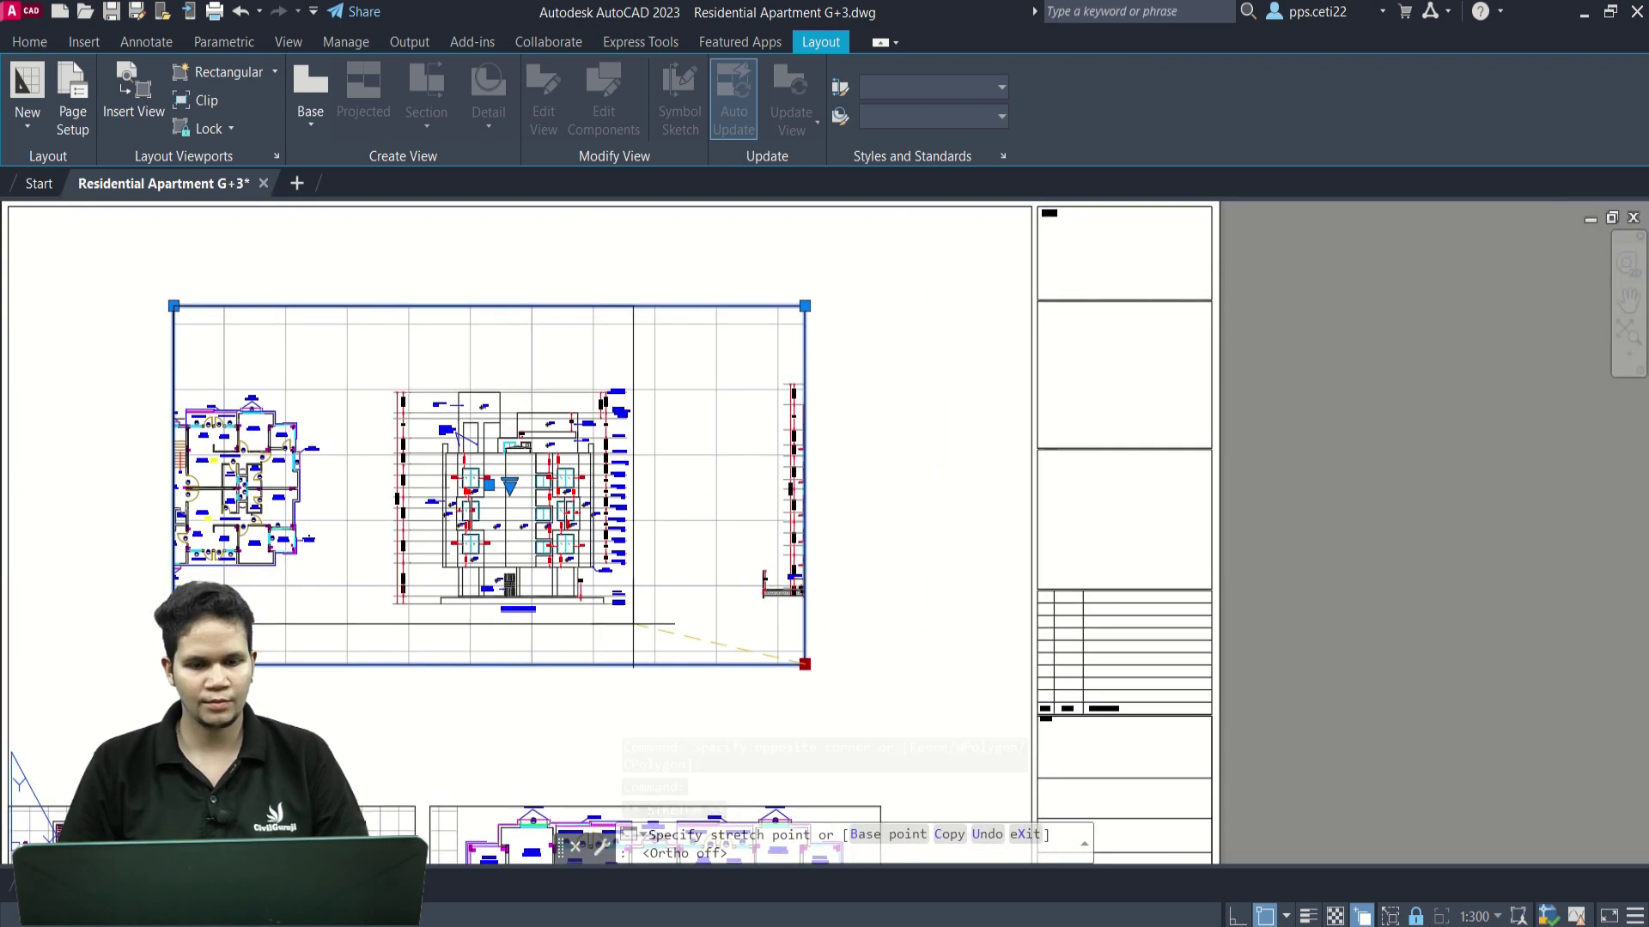
{"action": "left_click", "coordinate": [633, 624]}
{"action": "left_click", "coordinate": [174, 306]}
{"action": "scroll", "coordinate": [373, 388], "scroll_direction": "down", "scroll_amount": 2}
{"action": "left_click", "coordinate": [515, 353]}
{"action": "scroll", "coordinate": [756, 349], "scroll_direction": "down", "scroll_amount": 3}
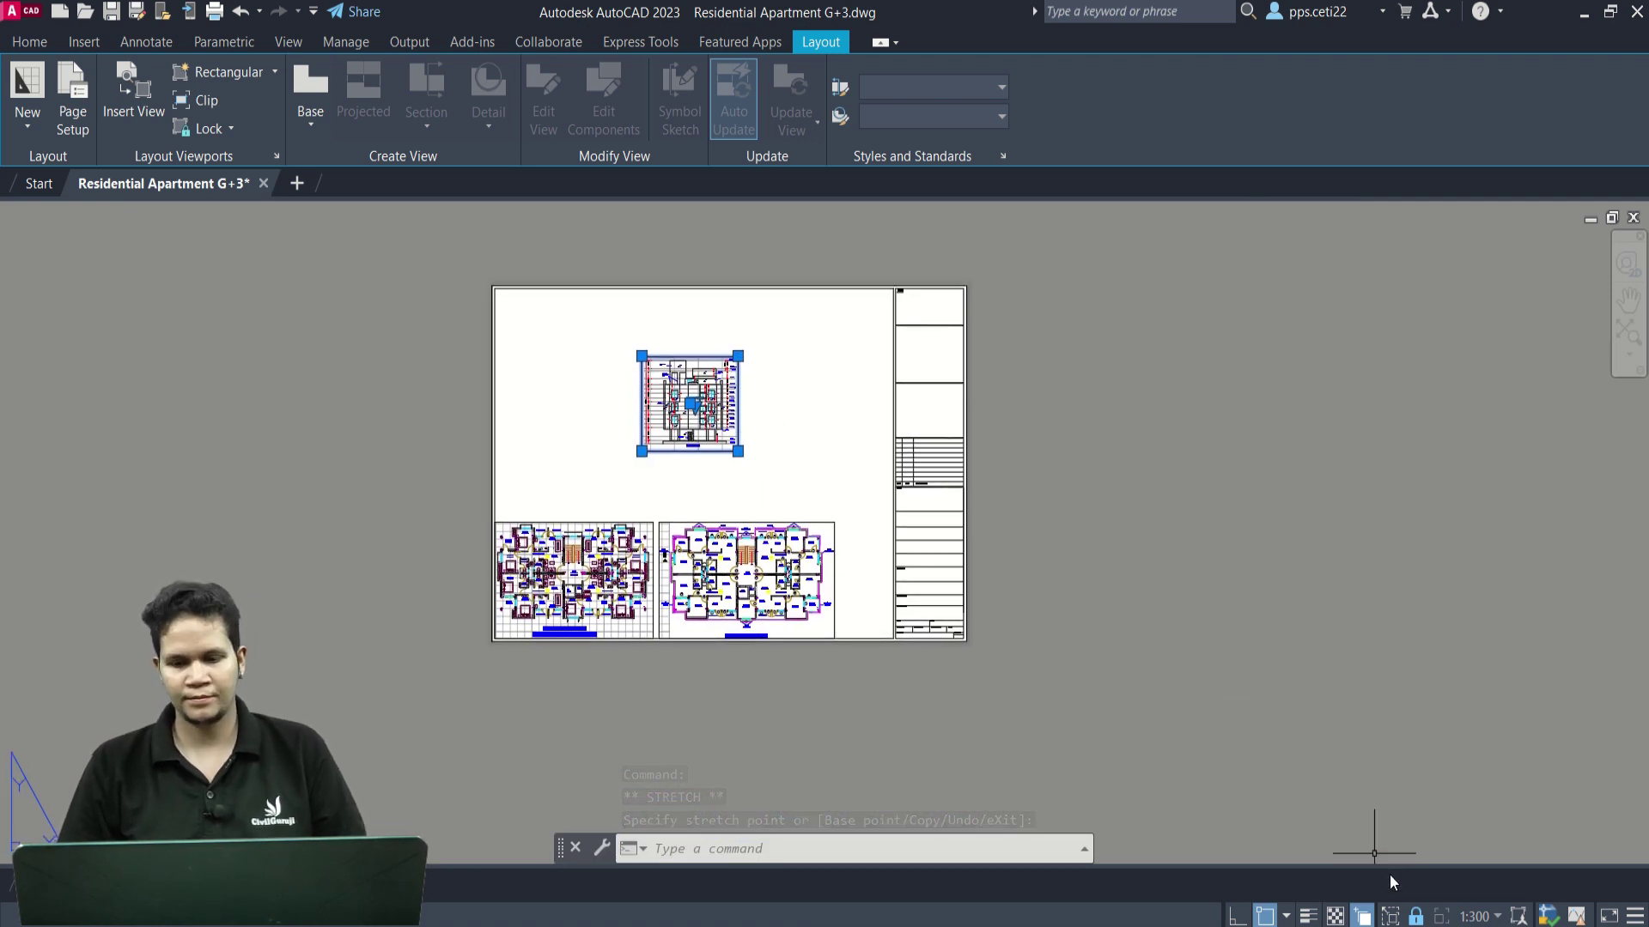
Set the viewport to 1:200 and enlarge it to show the whole elevation.
{"action": "left_click", "coordinate": [1485, 917]}
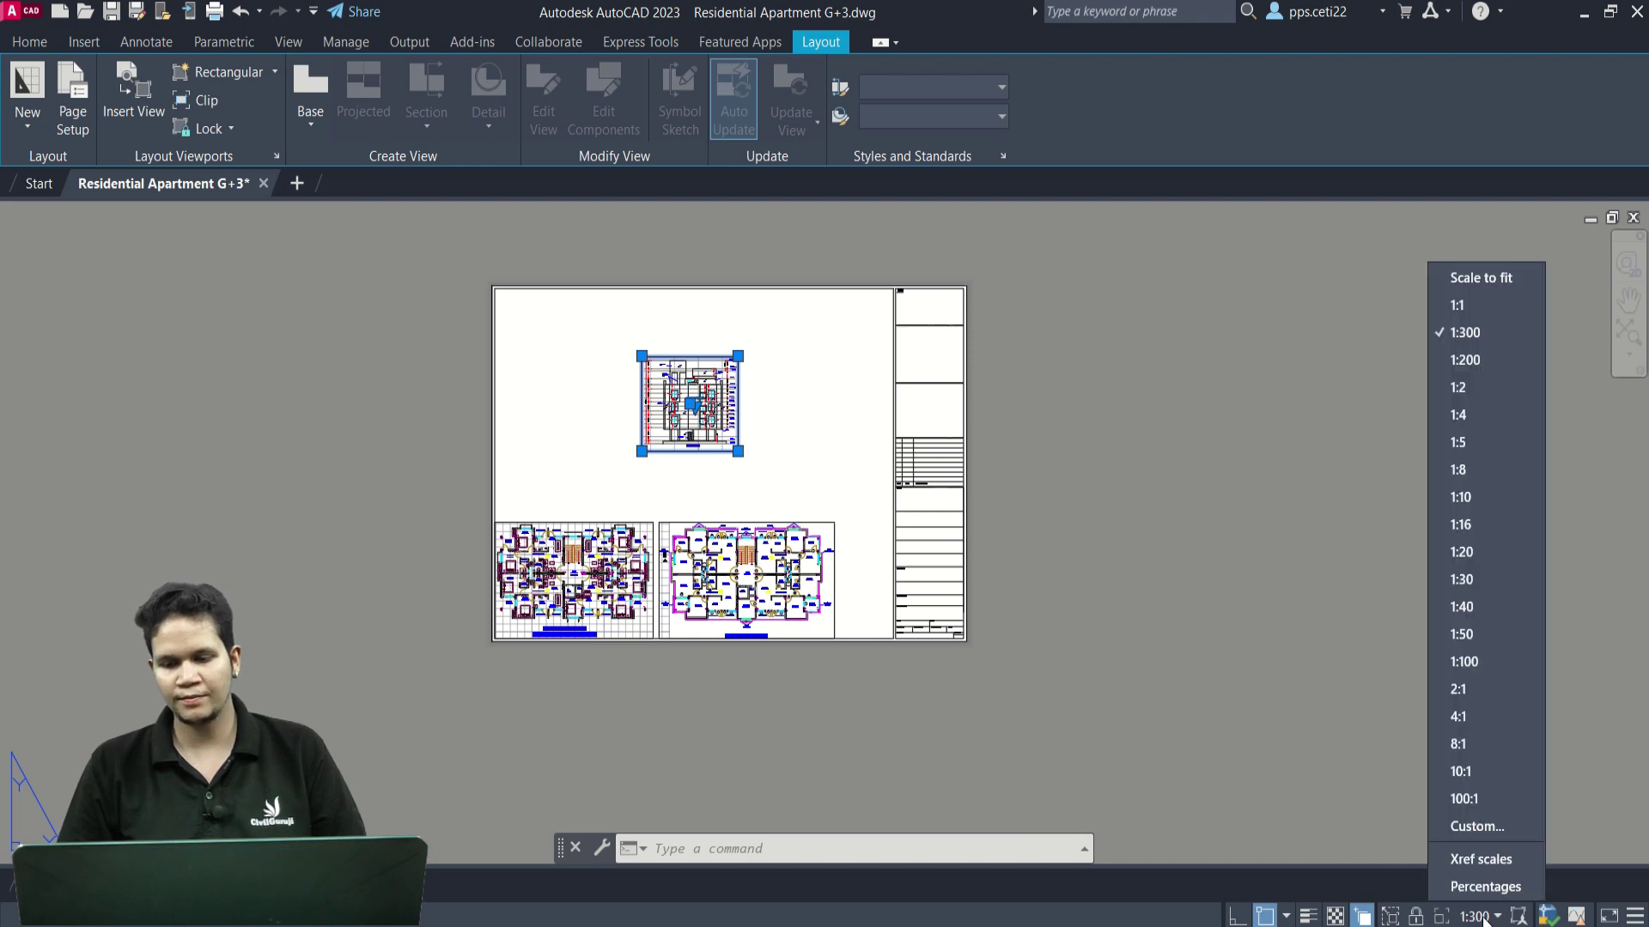
{"action": "left_click", "coordinate": [1470, 361]}
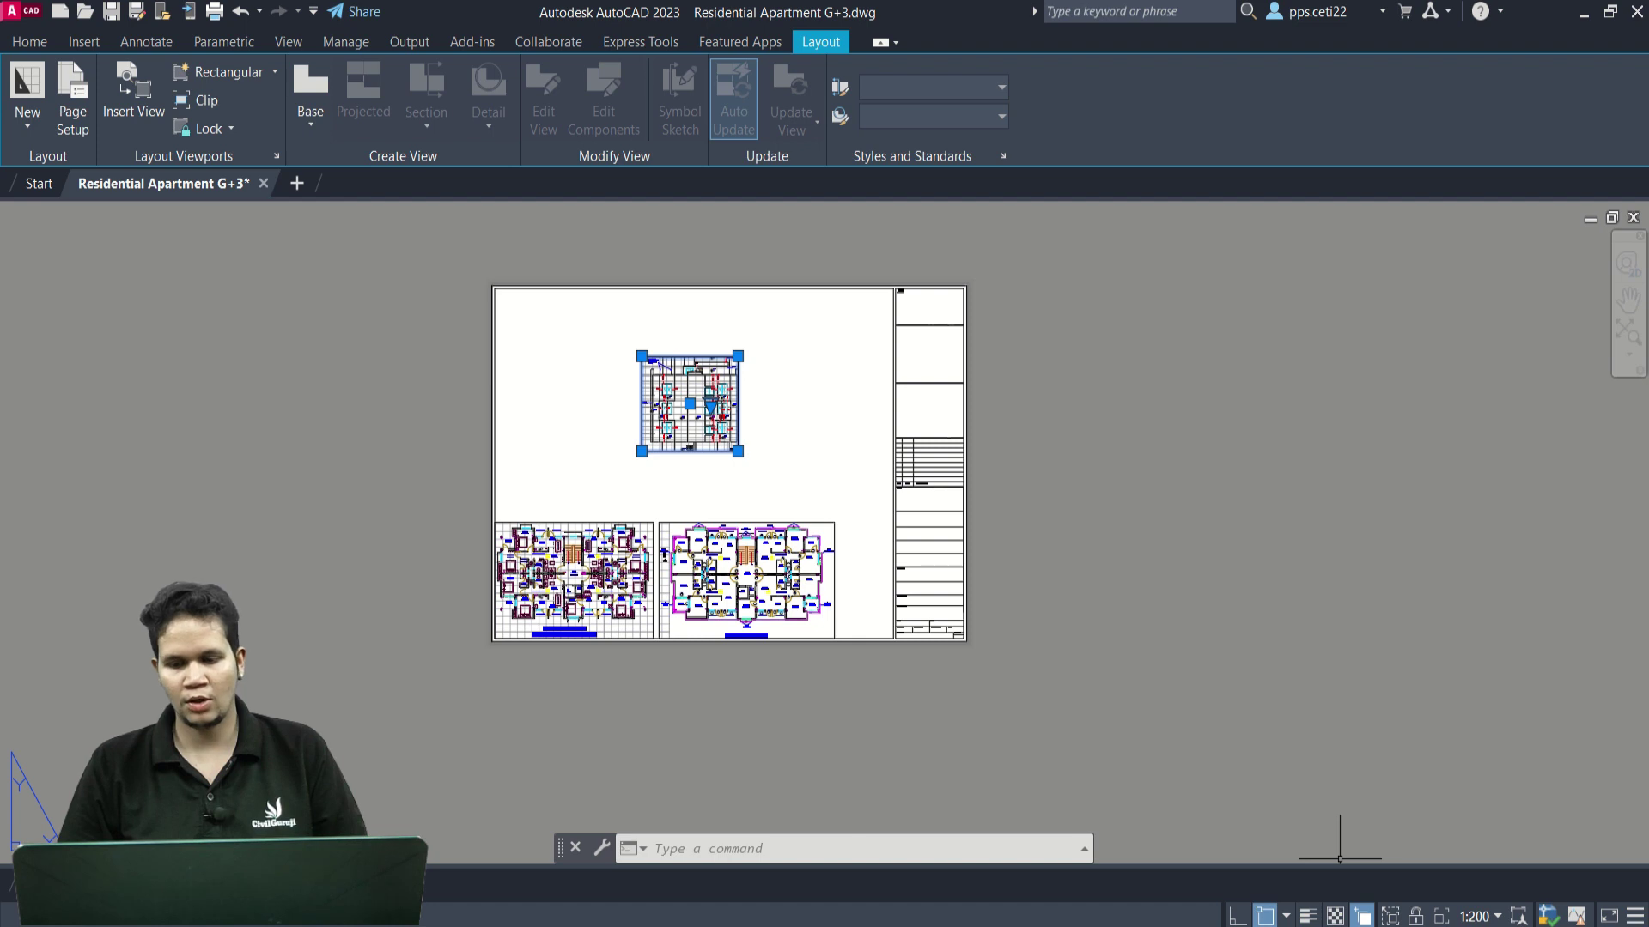
{"action": "left_click", "coordinate": [738, 451]}
{"action": "left_click", "coordinate": [823, 489]}
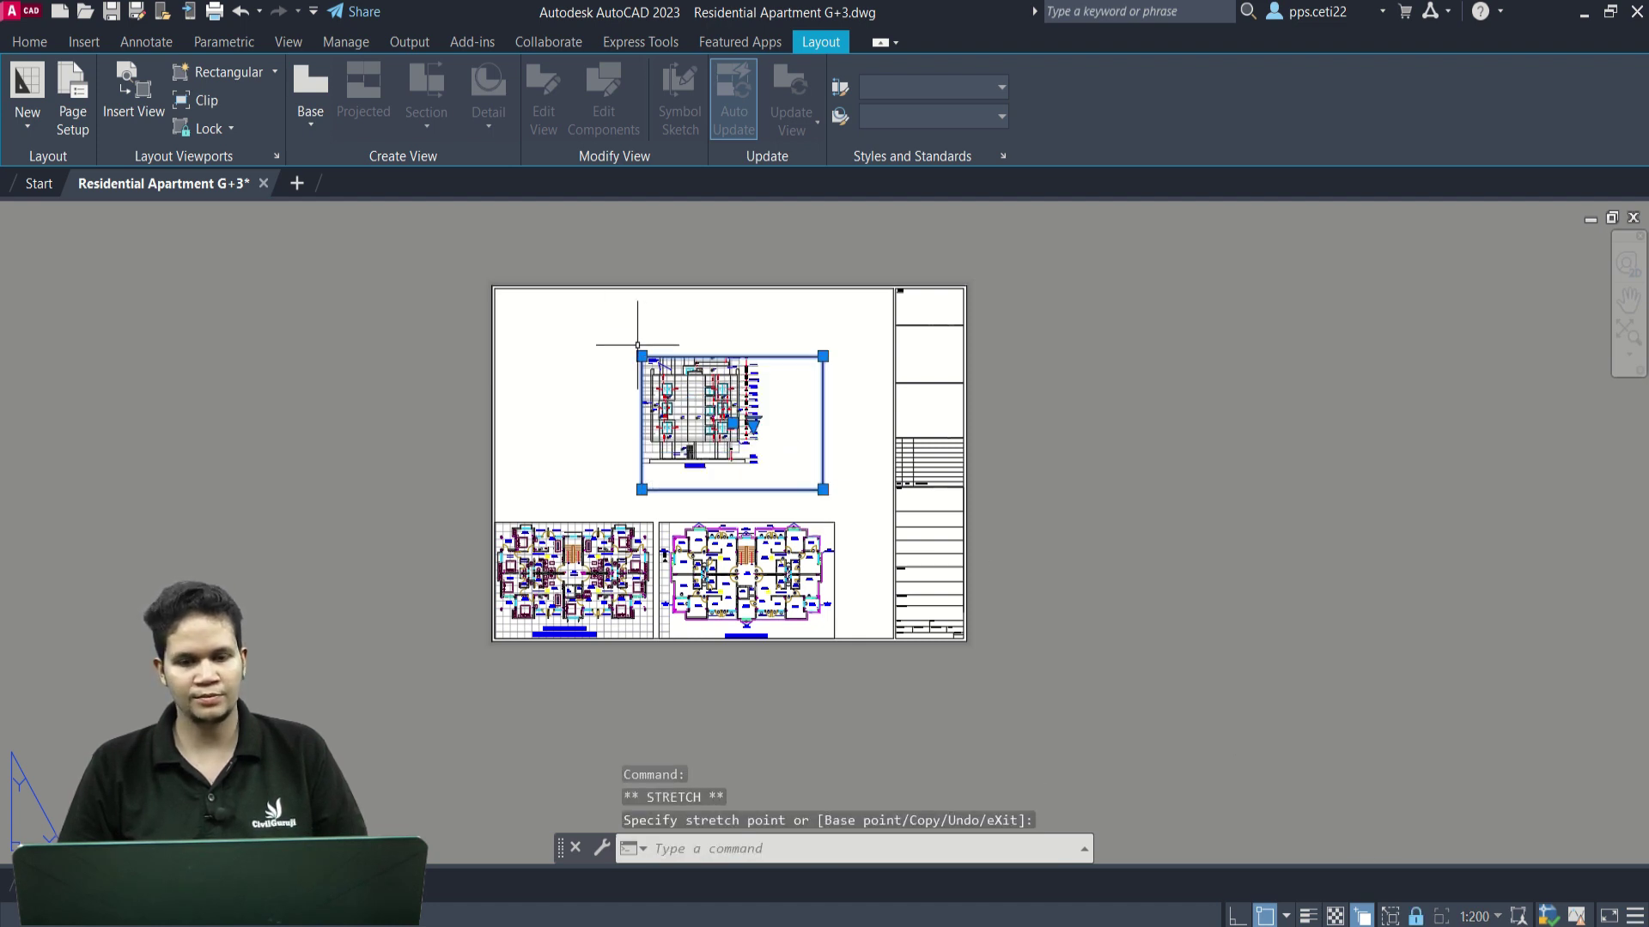
{"action": "left_click", "coordinate": [641, 355]}
{"action": "left_click", "coordinate": [594, 322]}
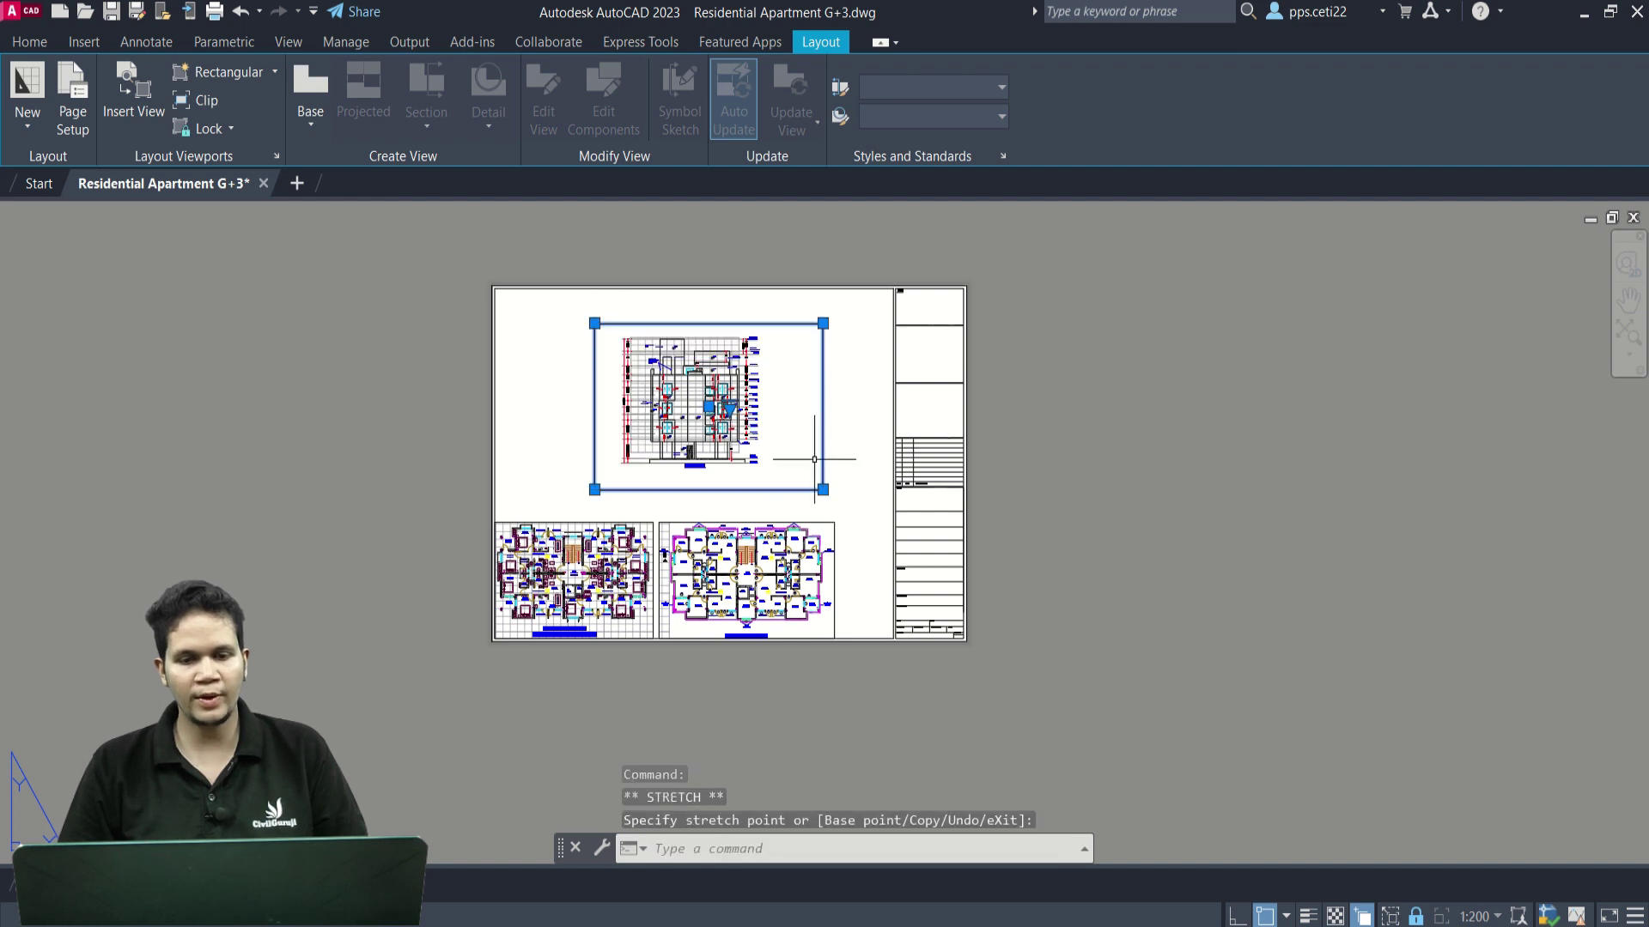
{"action": "left_click", "coordinate": [822, 490]}
Pull the viewport's upper-left corner in close to the East Elevation.
{"action": "scroll", "coordinate": [778, 474], "scroll_direction": "up", "scroll_amount": 2}
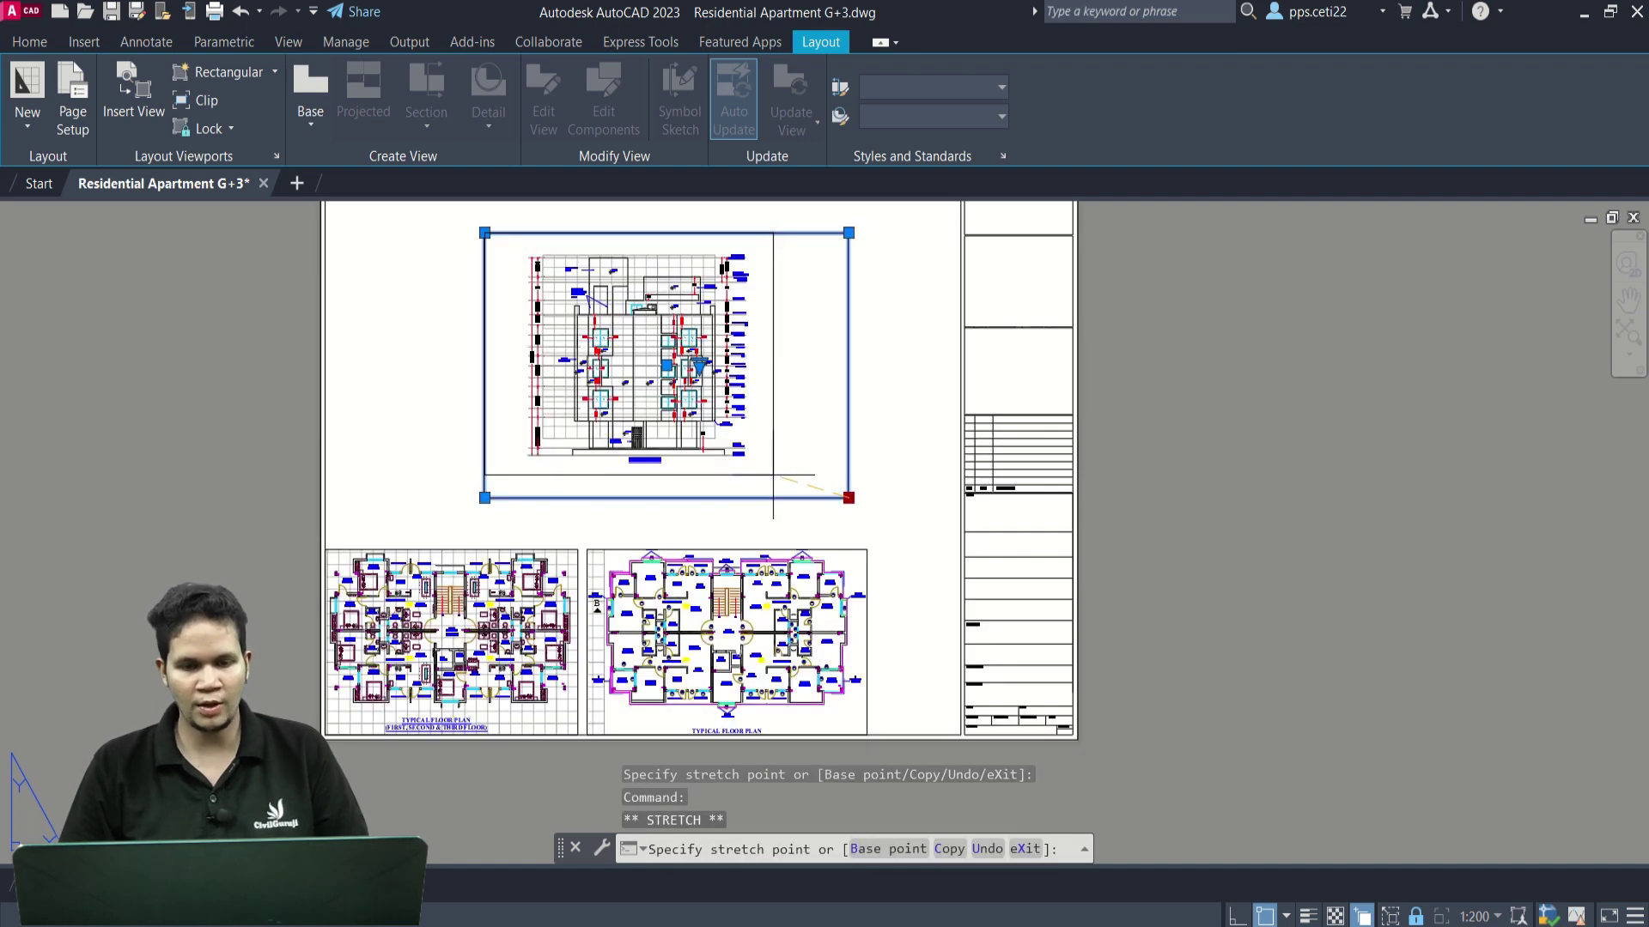
{"action": "scroll", "coordinate": [773, 474], "scroll_direction": "up", "scroll_amount": 2}
{"action": "middle_click_drag", "start_coordinate": [773, 475], "coordinate": [754, 604]}
{"action": "left_click", "coordinate": [725, 594]}
{"action": "left_click", "coordinate": [294, 216]}
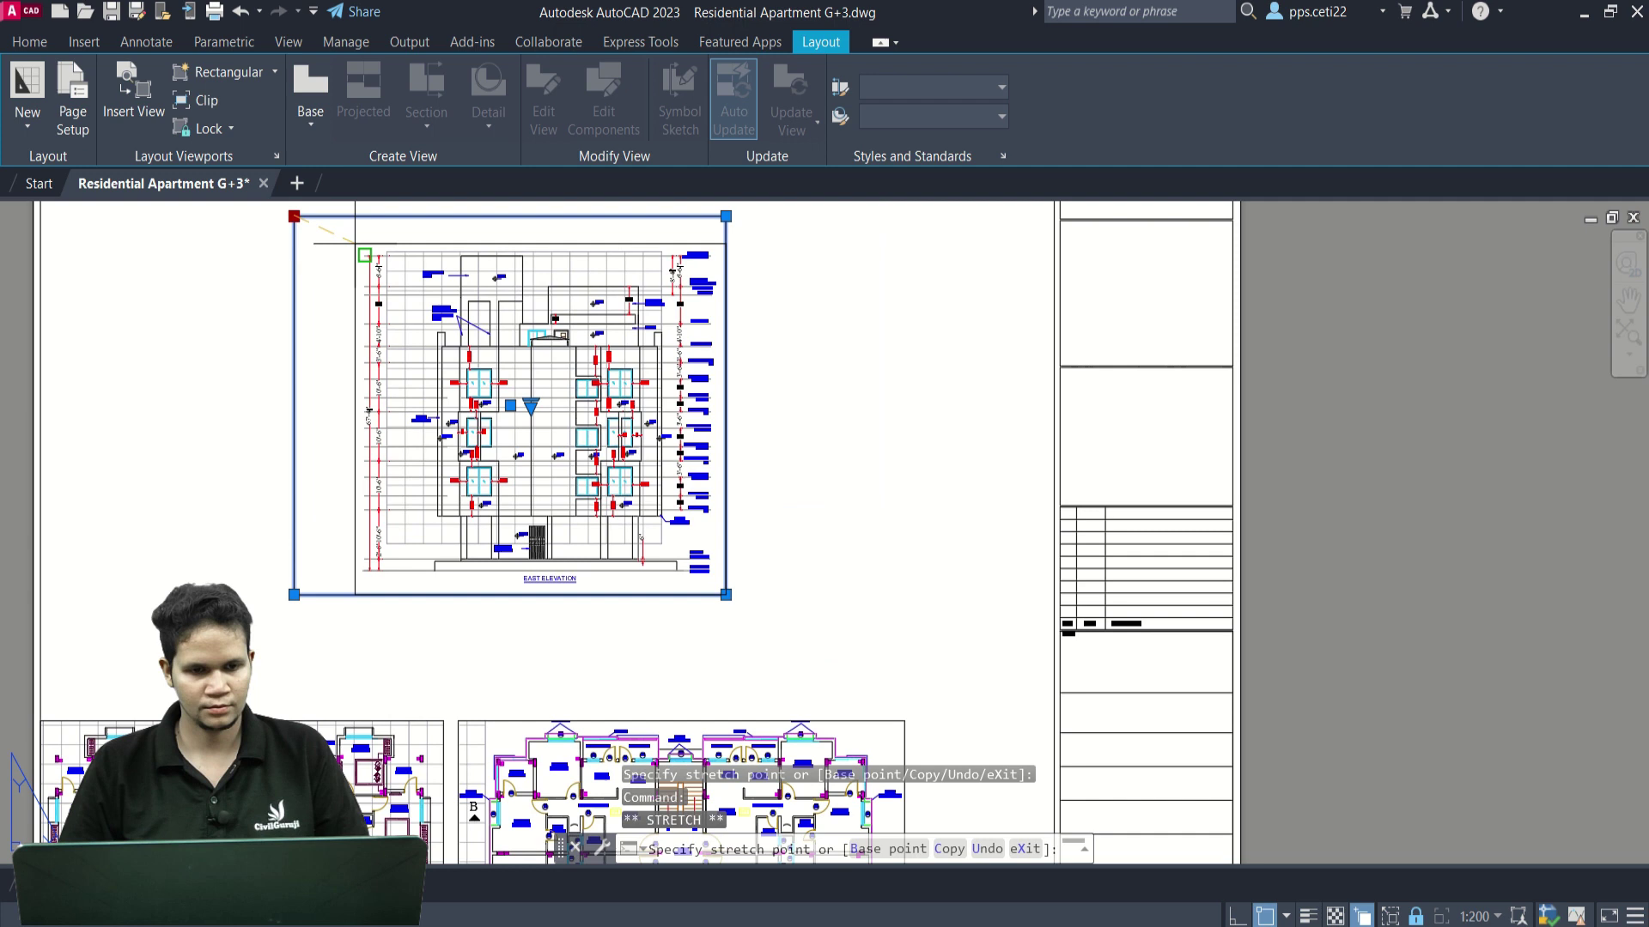
{"action": "left_click", "coordinate": [355, 243]}
{"action": "scroll", "coordinate": [354, 243], "scroll_direction": "up", "scroll_amount": 3}
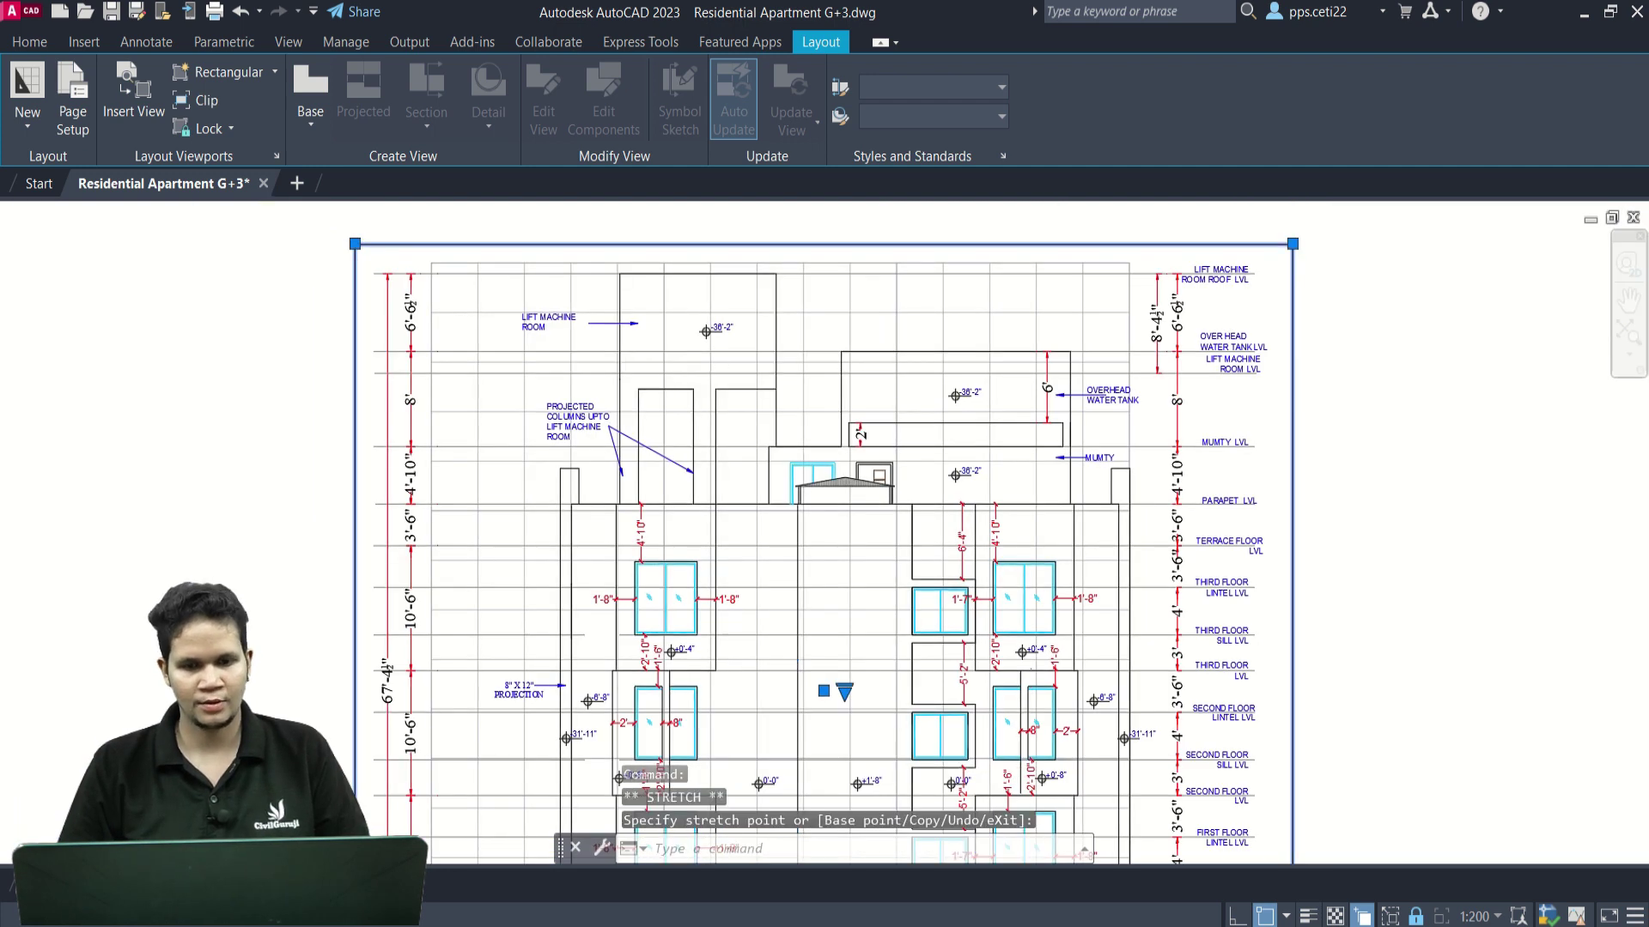
{"action": "scroll", "coordinate": [707, 394], "scroll_direction": "down", "scroll_amount": 5}
{"action": "key", "text": "Escape"}
Move the elevation viewport by its corner onto the sheet's top-left corner.
{"action": "type", "text": "m"}
{"action": "key", "text": "Return"}
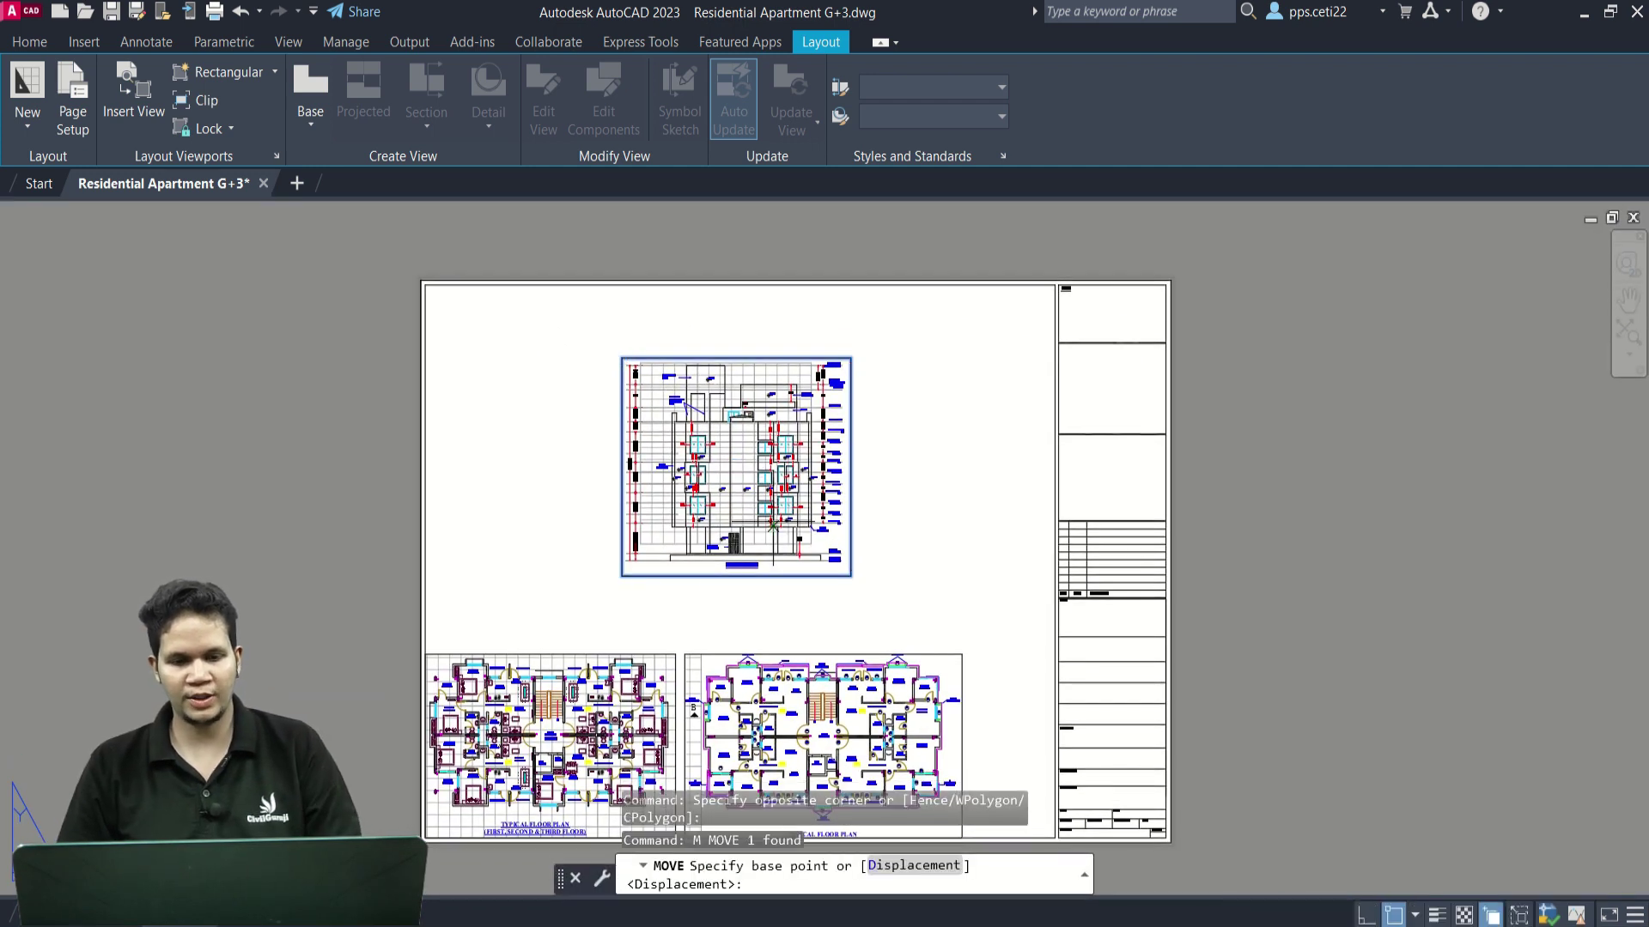
{"action": "left_click", "coordinate": [622, 358]}
{"action": "scroll", "coordinate": [430, 288], "scroll_direction": "up", "scroll_amount": 3}
{"action": "scroll", "coordinate": [450, 309], "scroll_direction": "up", "scroll_amount": 2}
{"action": "left_click", "coordinate": [449, 309]}
{"action": "scroll", "coordinate": [449, 309], "scroll_direction": "down", "scroll_amount": 4}
{"action": "scroll", "coordinate": [559, 309], "scroll_direction": "down", "scroll_amount": 2}
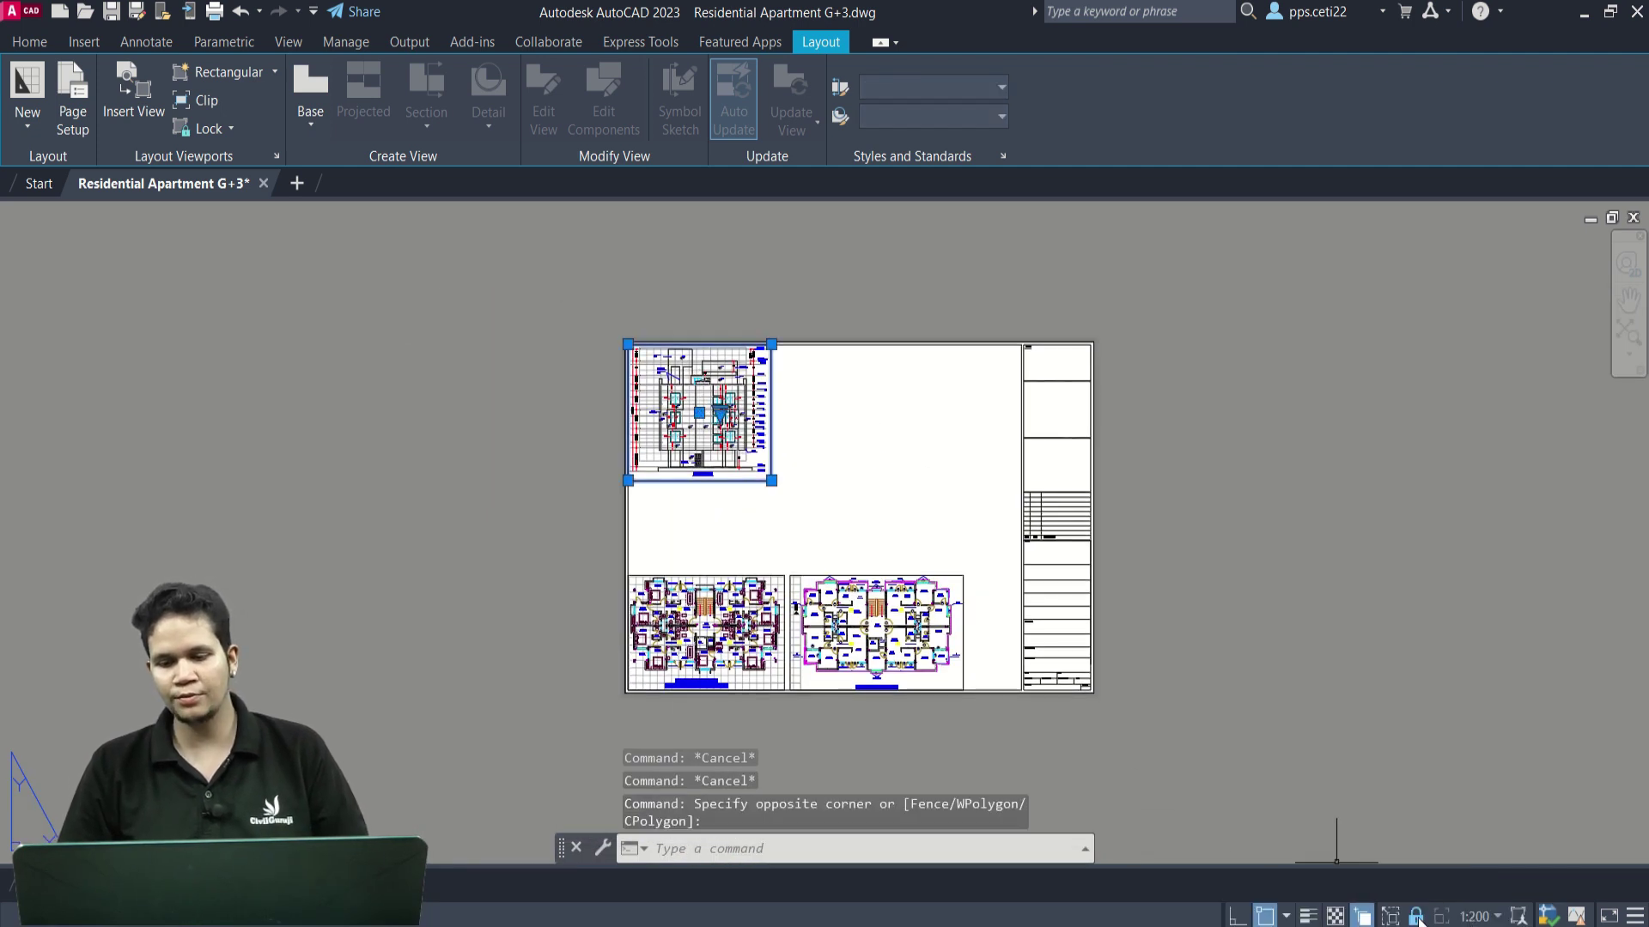
{"action": "left_click", "coordinate": [1479, 917]}
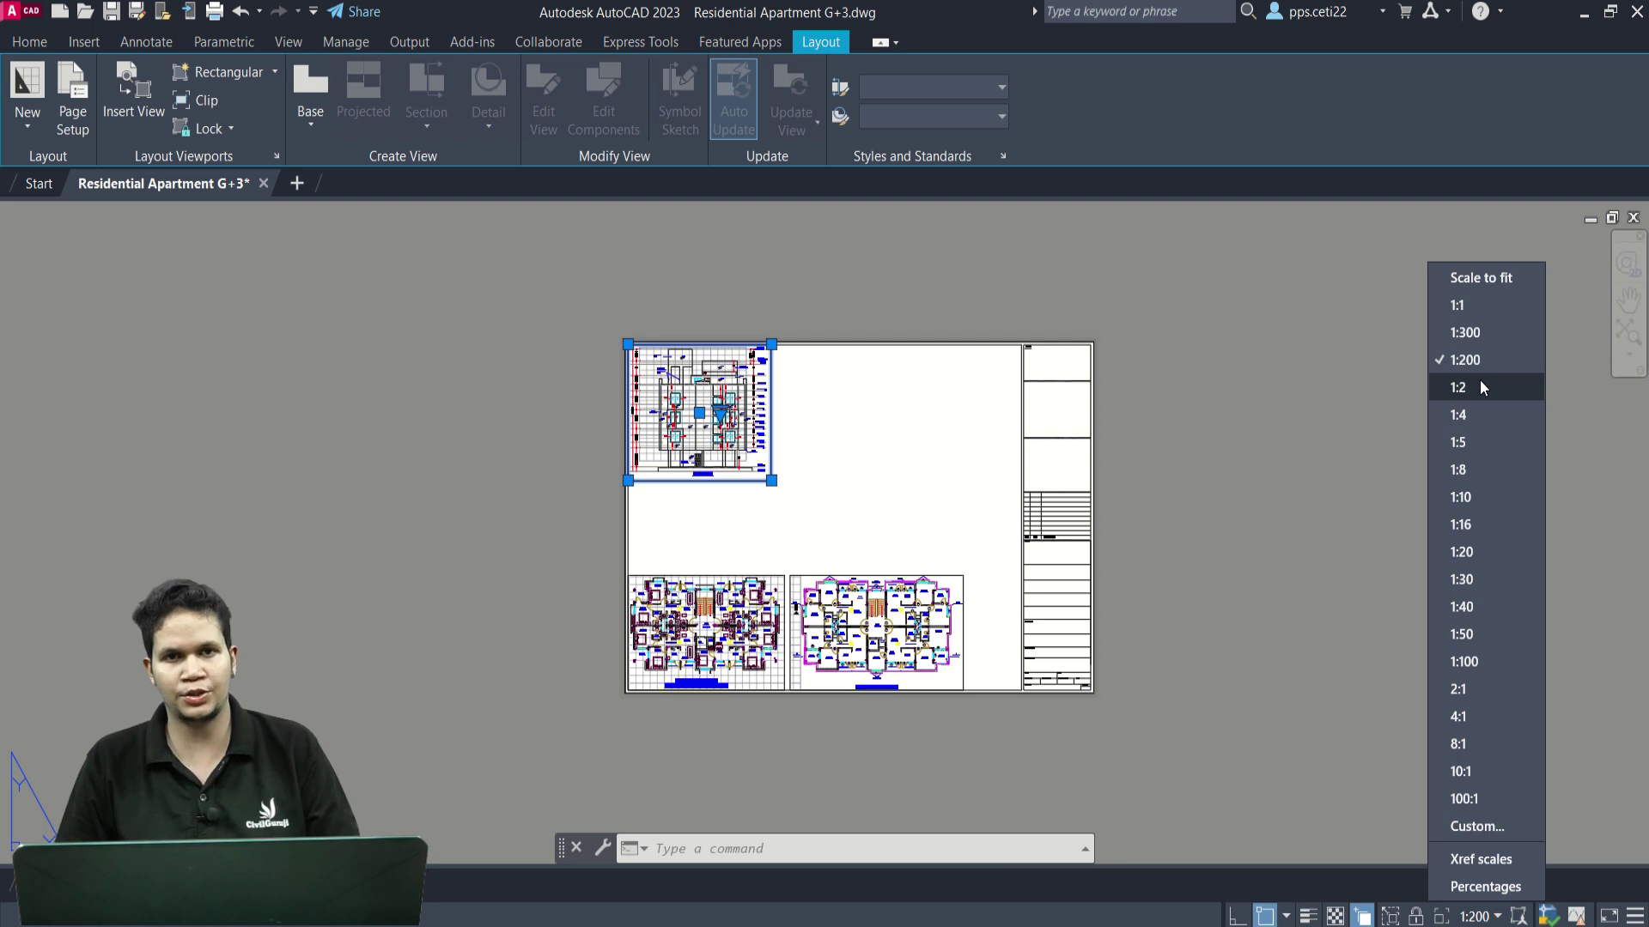
Create a custom 1:350 scale where 1 paper unit equals 350 drawing units.
{"action": "left_click", "coordinate": [1474, 827]}
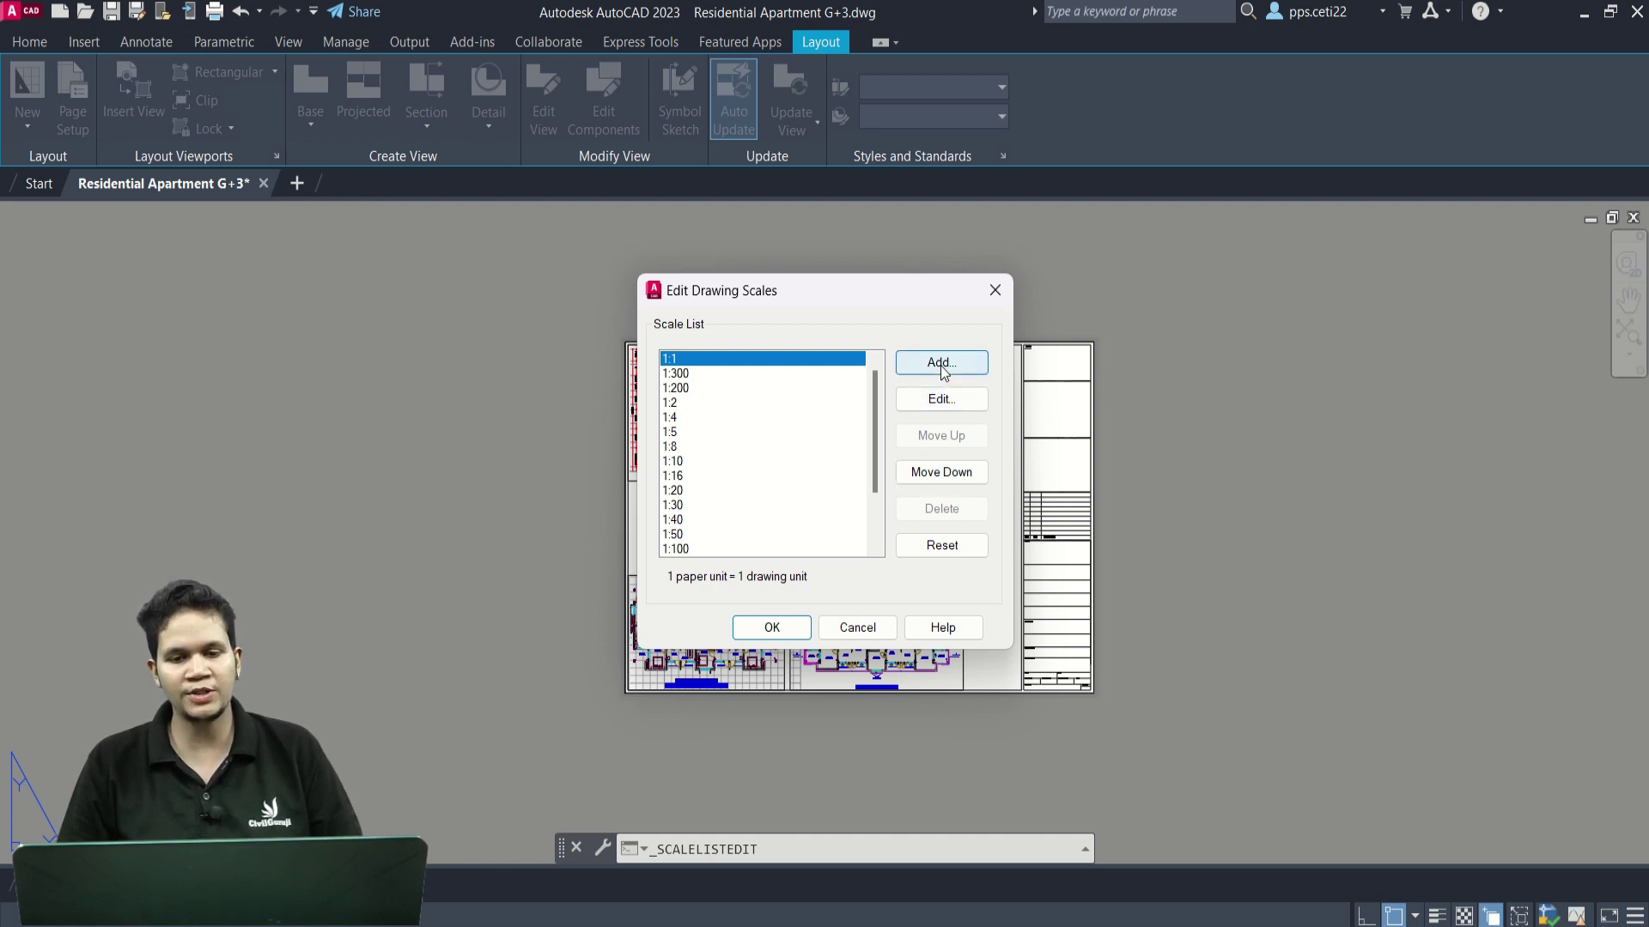
{"action": "left_click", "coordinate": [940, 363]}
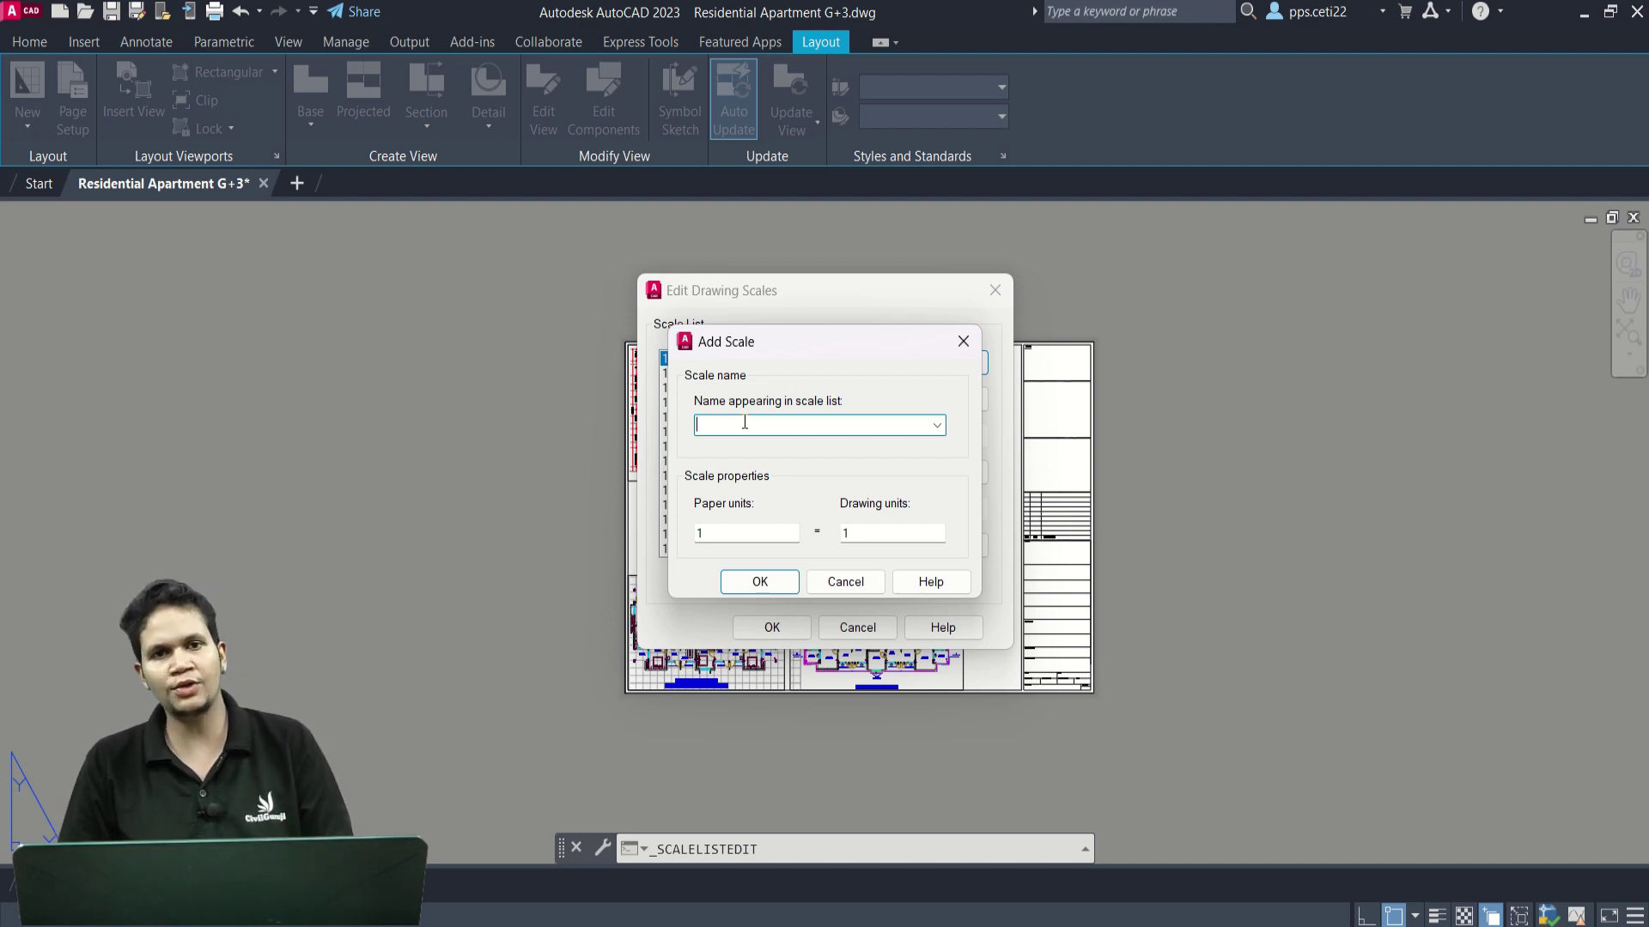
{"action": "type", "text": "1:350"}
{"action": "left_click", "coordinate": [718, 534]}
{"action": "key", "text": "BackSpace"}
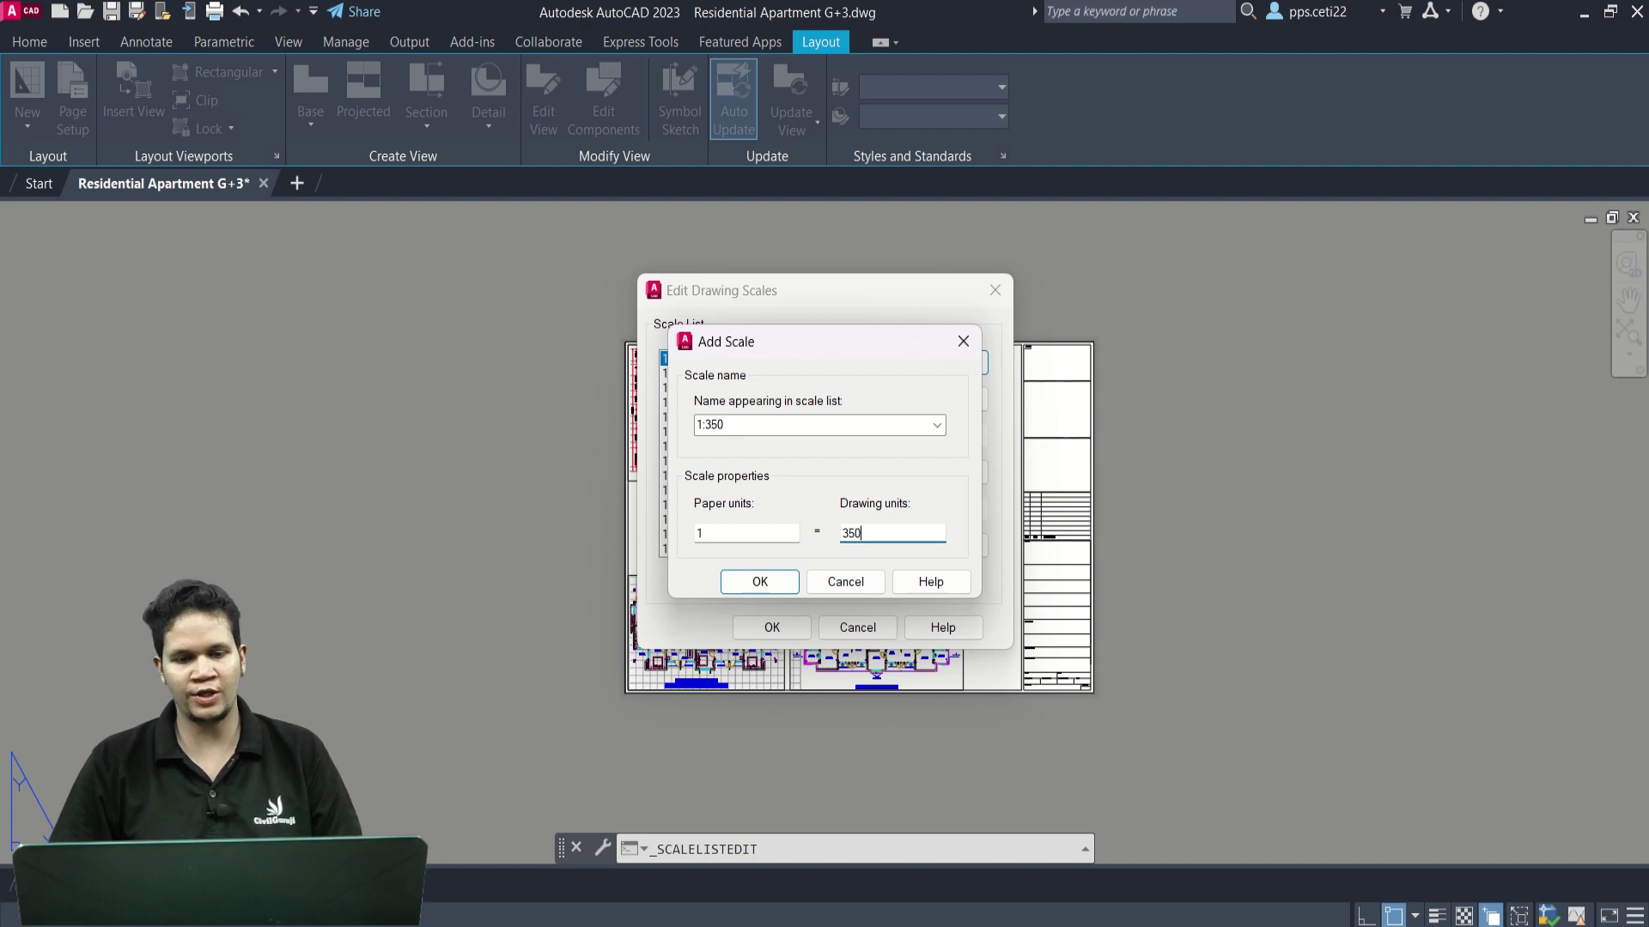
{"action": "left_click", "coordinate": [759, 583]}
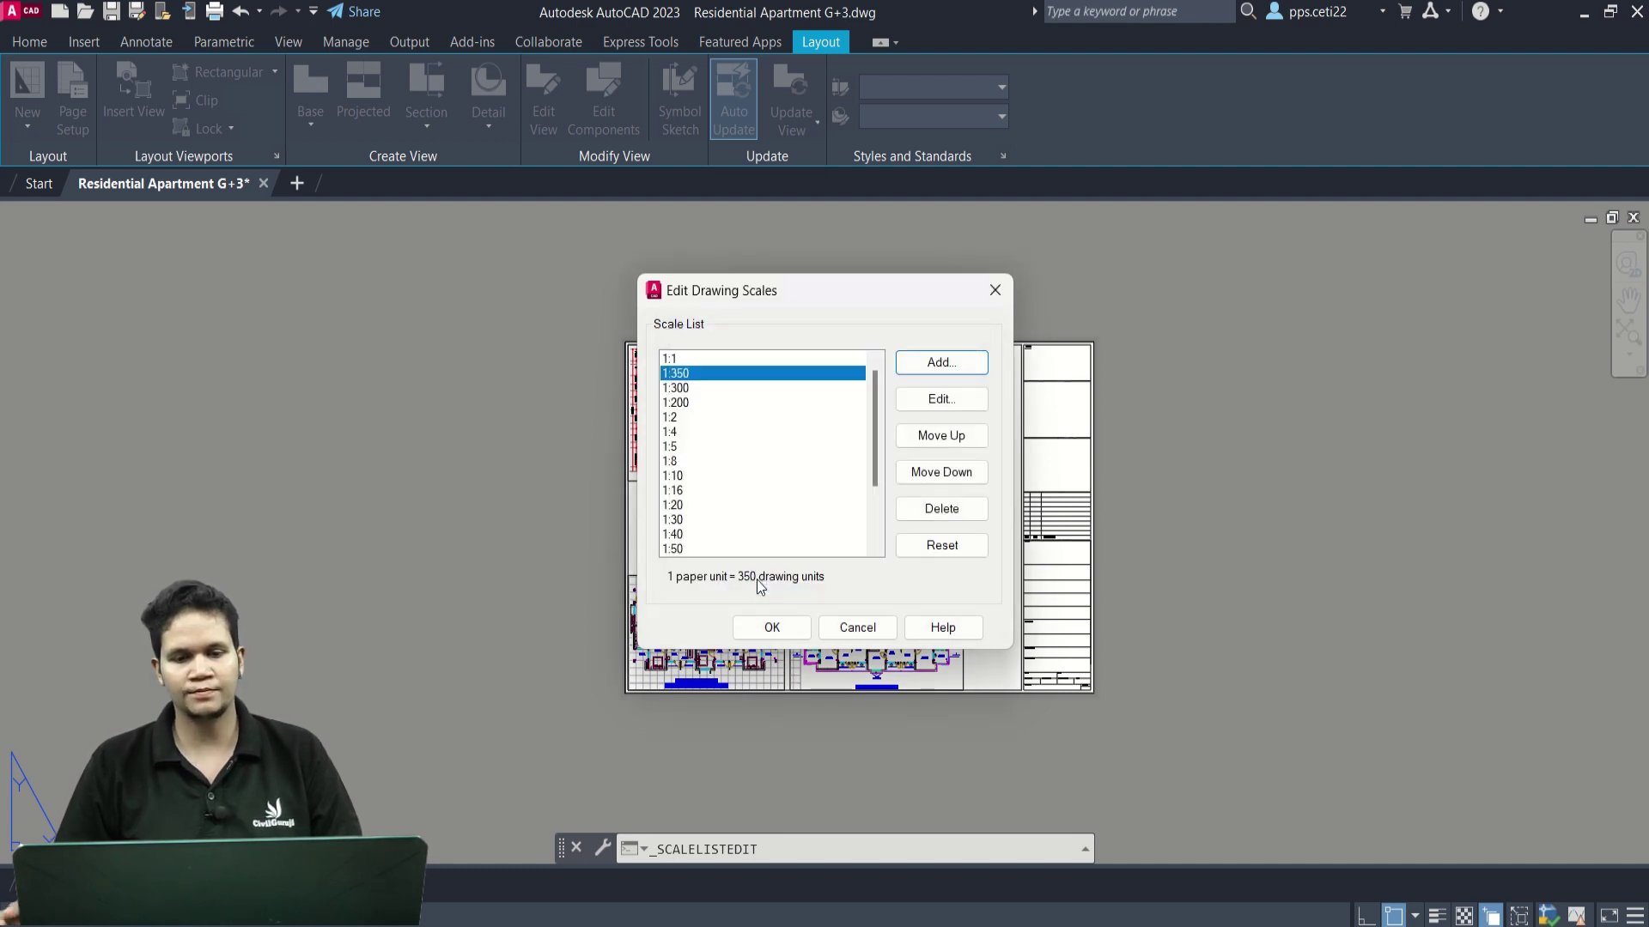
{"action": "left_click", "coordinate": [774, 628]}
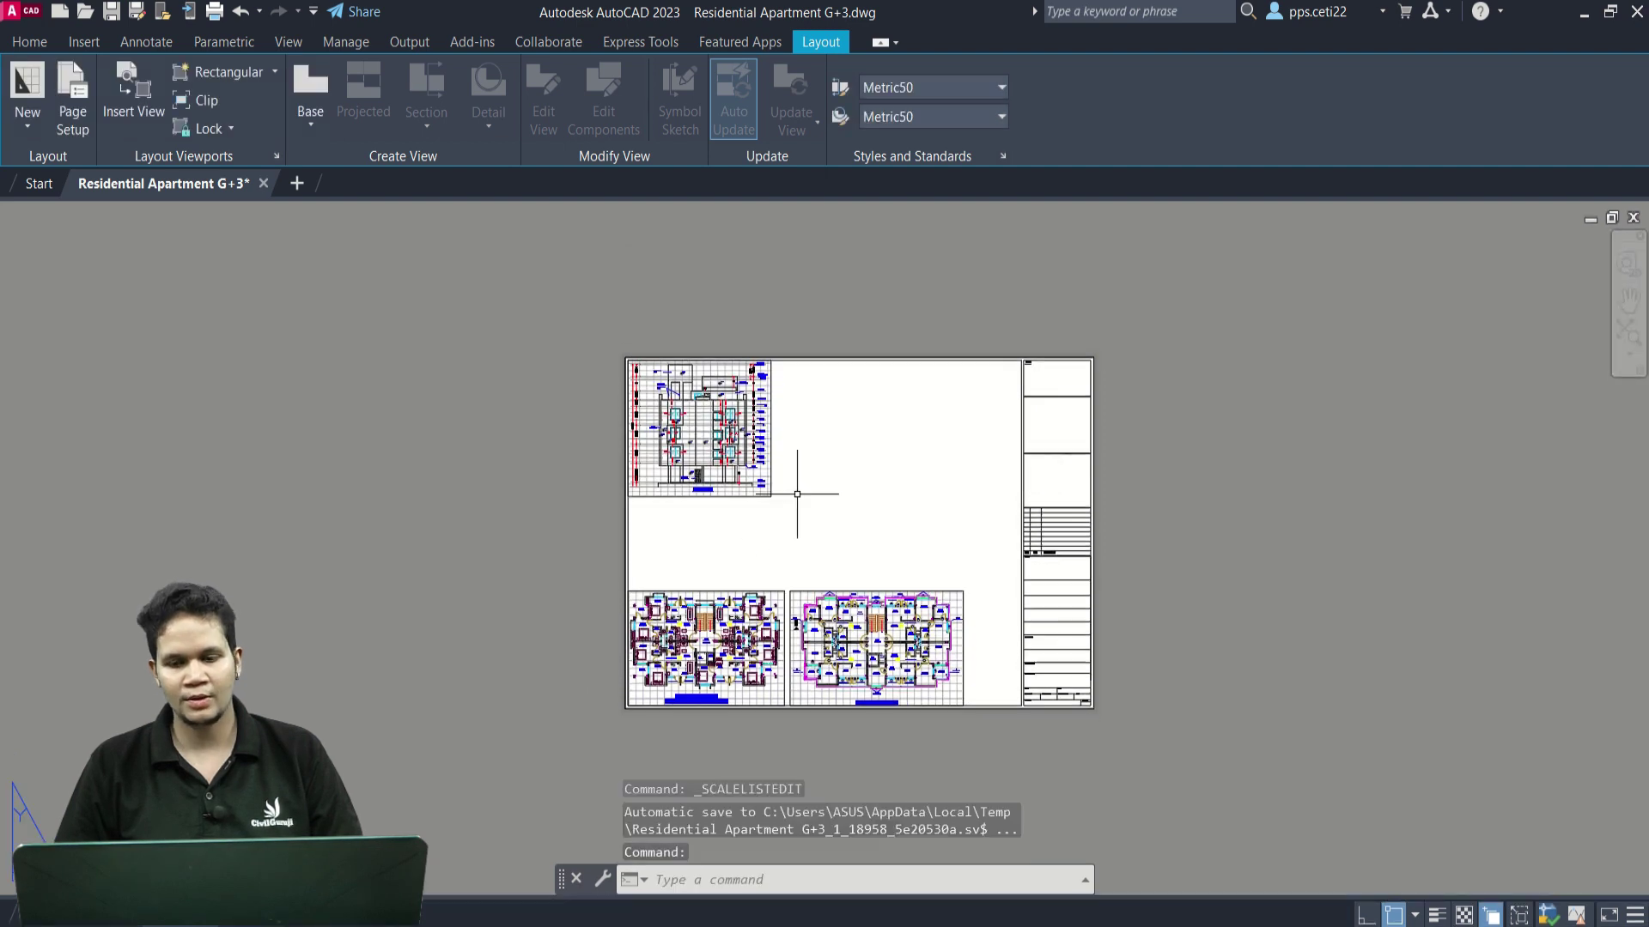
Select the elevation viewport and try 1:350, then 1:300 viewport scale.
{"action": "left_click", "coordinate": [807, 521]}
{"action": "left_click", "coordinate": [713, 440]}
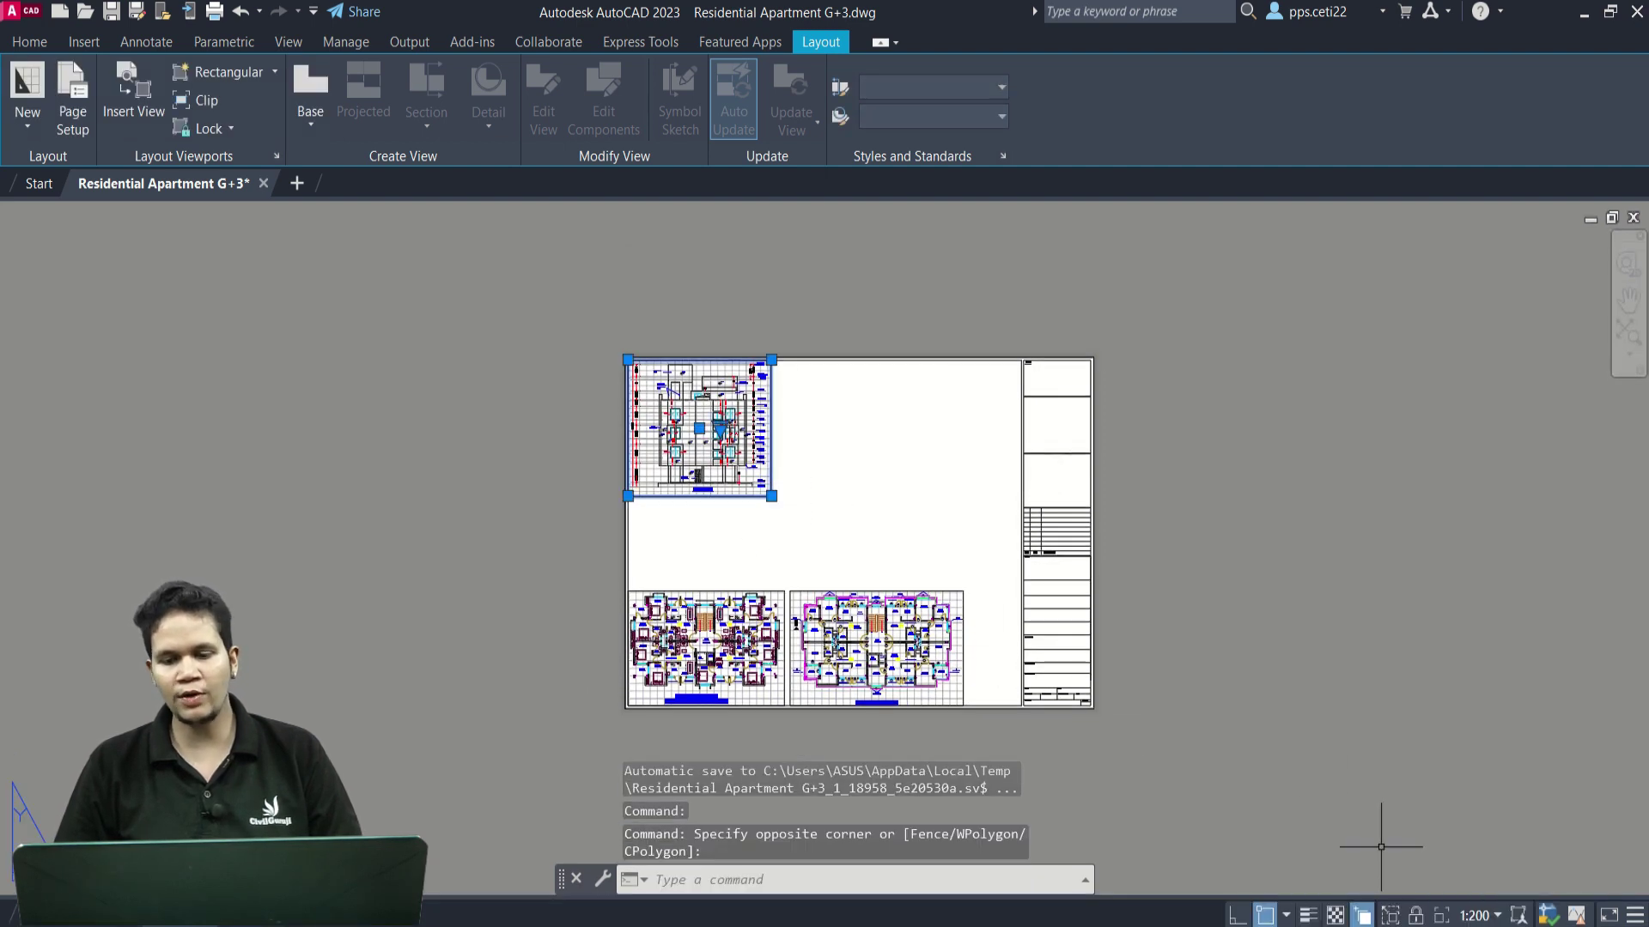
{"action": "left_click", "coordinate": [1490, 918]}
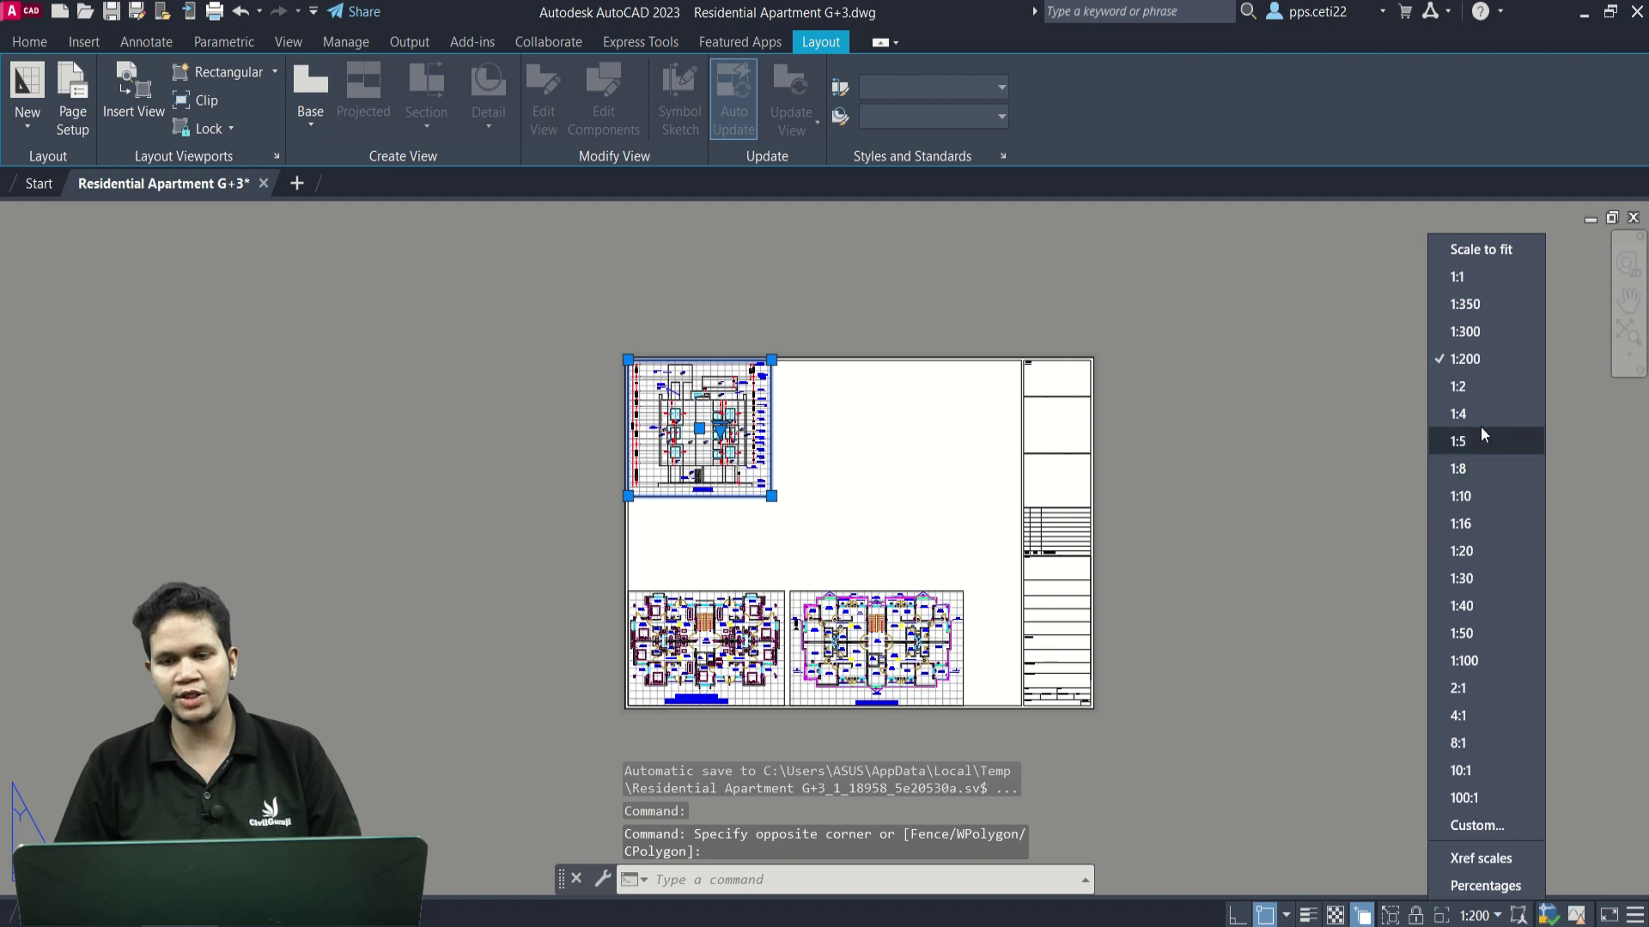
{"action": "left_click", "coordinate": [1487, 305]}
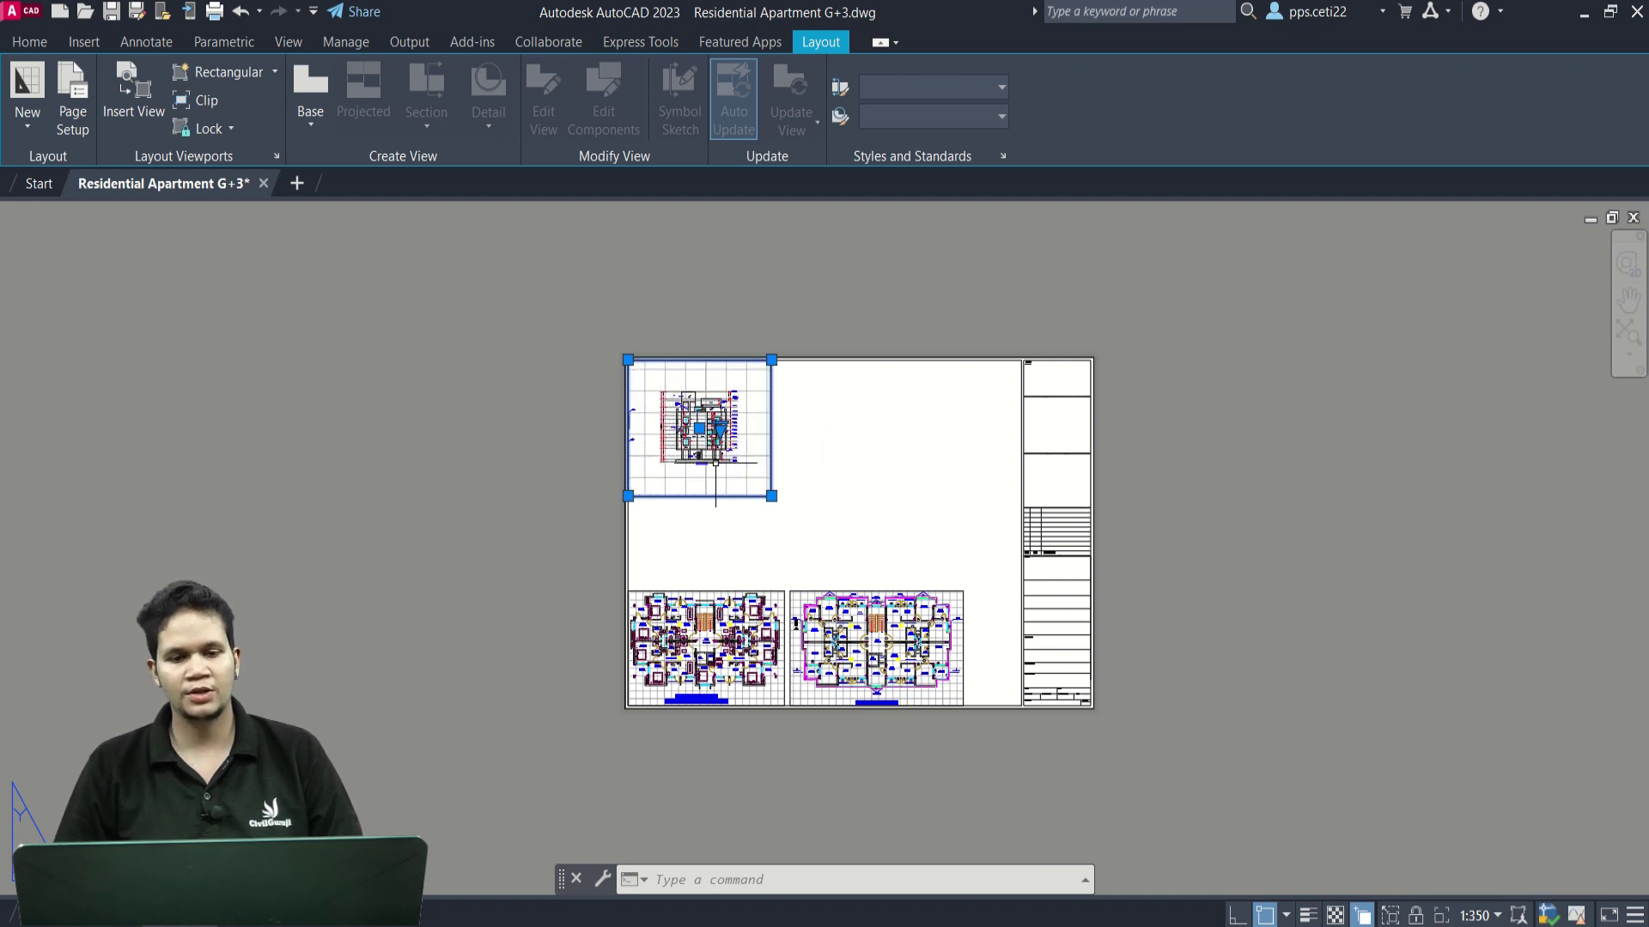
{"action": "left_click", "coordinate": [1471, 916]}
{"action": "left_click", "coordinate": [1471, 337]}
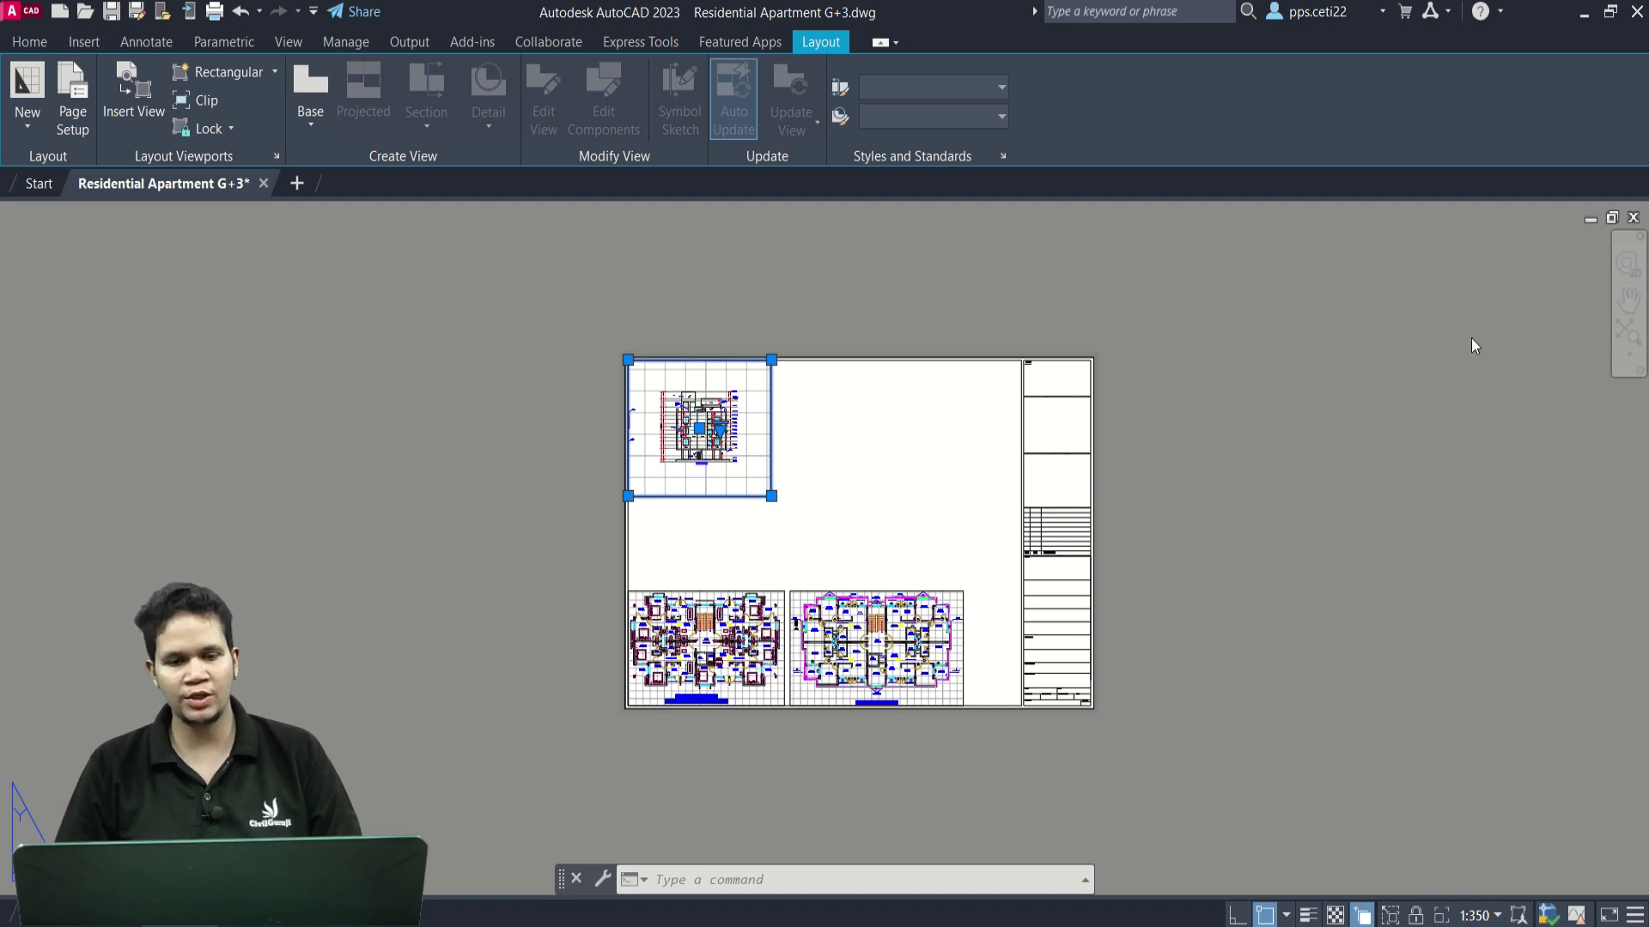
Pull the viewport's bottom-right corner in tight around the elevation.
{"action": "scroll", "coordinate": [1030, 664], "scroll_direction": "up", "scroll_amount": 2}
{"action": "scroll", "coordinate": [545, 297], "scroll_direction": "up", "scroll_amount": 3}
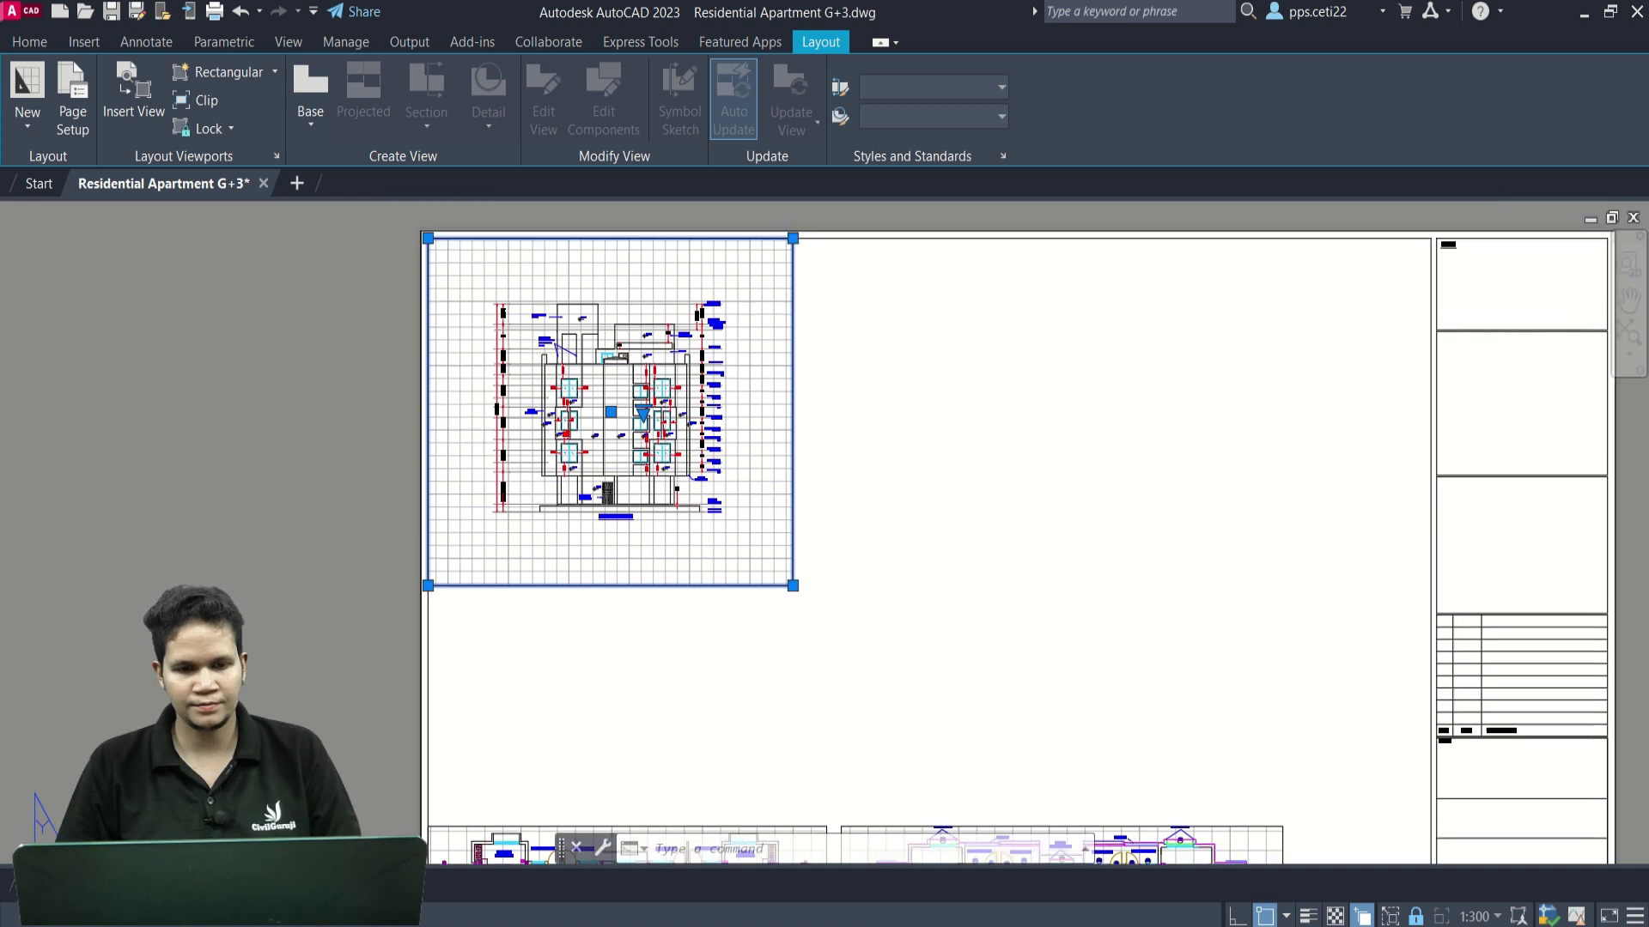
{"action": "middle_click_drag", "start_coordinate": [791, 593], "coordinate": [815, 646]}
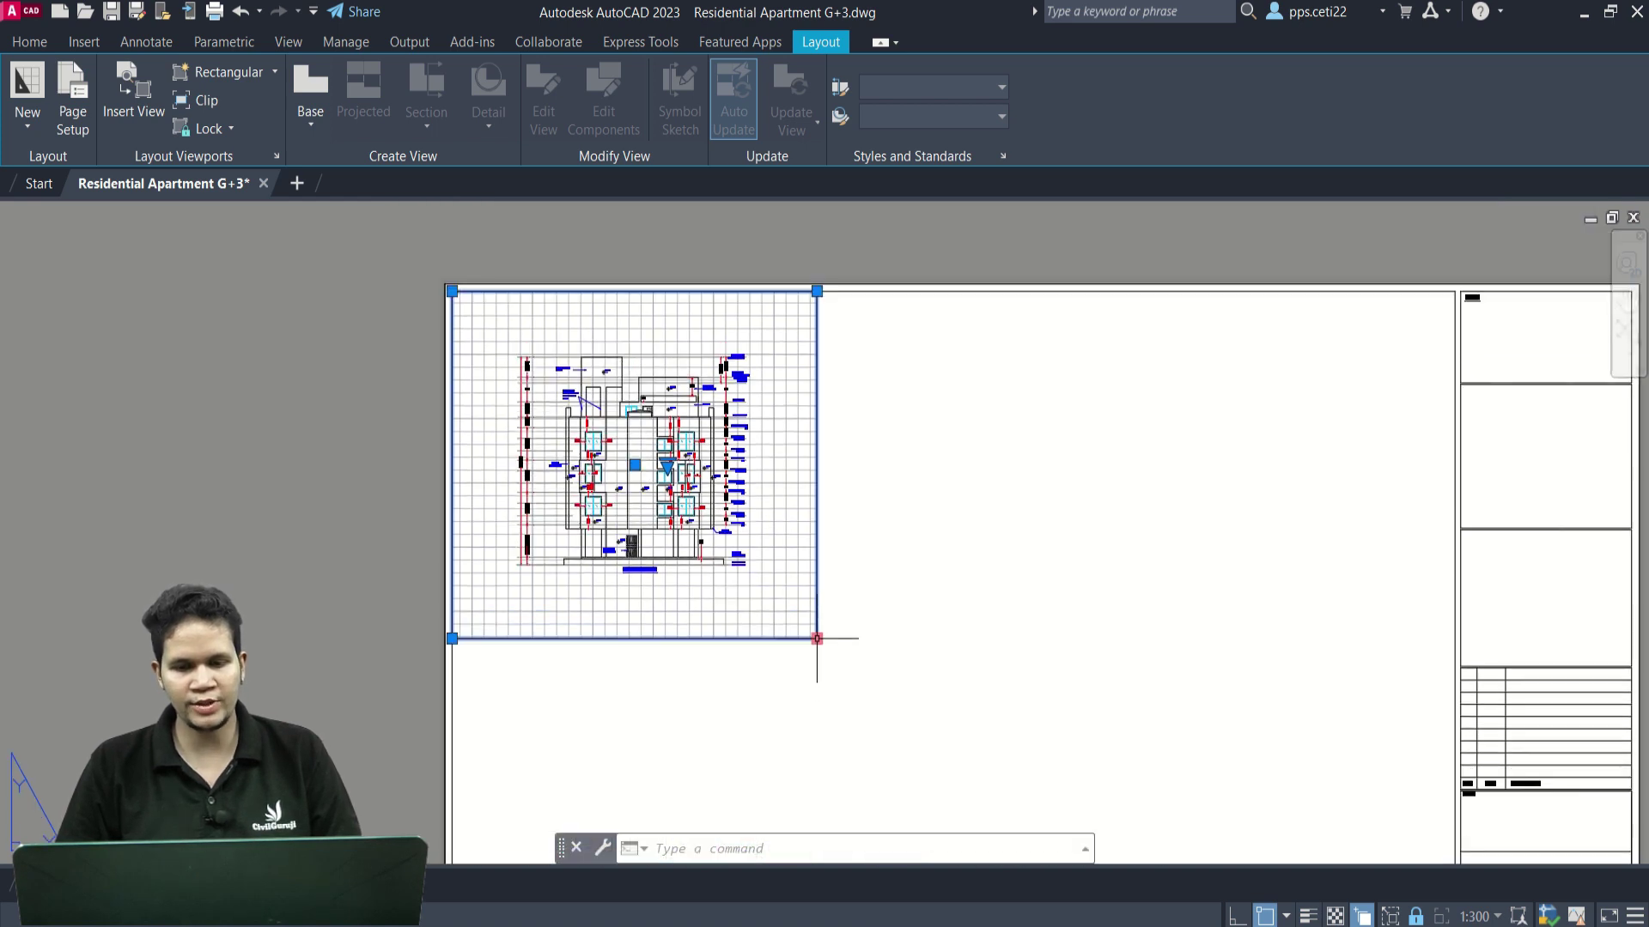
{"action": "left_click", "coordinate": [816, 639]}
{"action": "left_click", "coordinate": [754, 578]}
{"action": "left_click", "coordinate": [452, 292]}
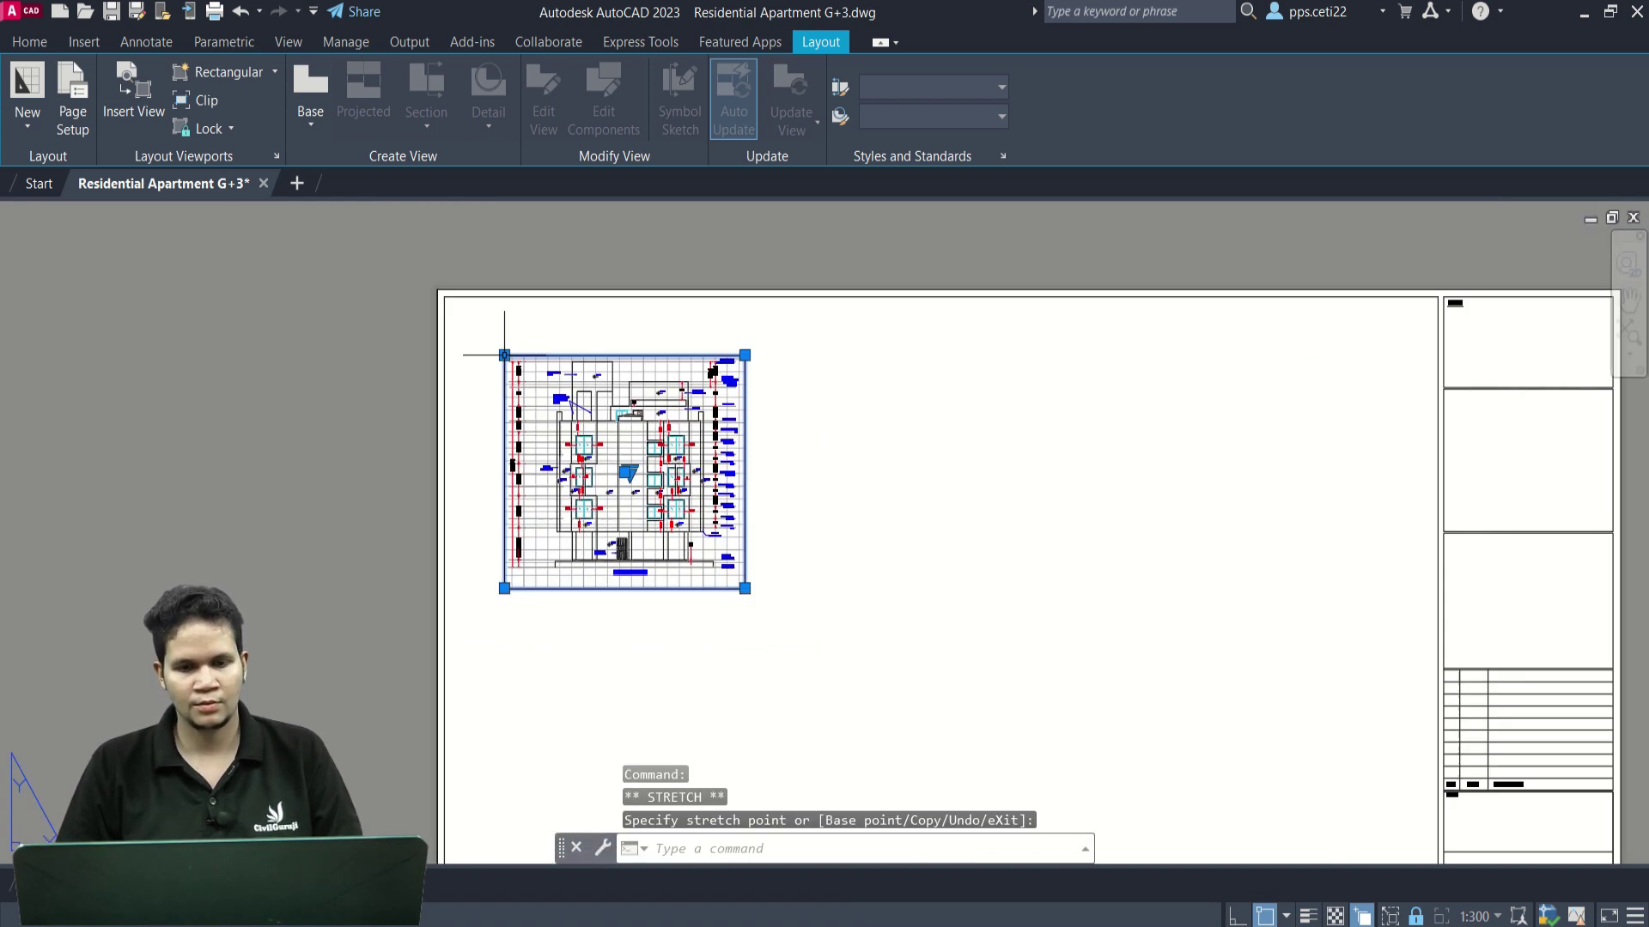
{"action": "scroll", "coordinate": [504, 354], "scroll_direction": "down", "scroll_amount": 2}
Move the elevation viewport into the sheet's top-left corner.
{"action": "key", "text": "Escape"}
{"action": "type", "text": "m"}
{"action": "key", "text": "Return"}
{"action": "left_click", "coordinate": [507, 356]}
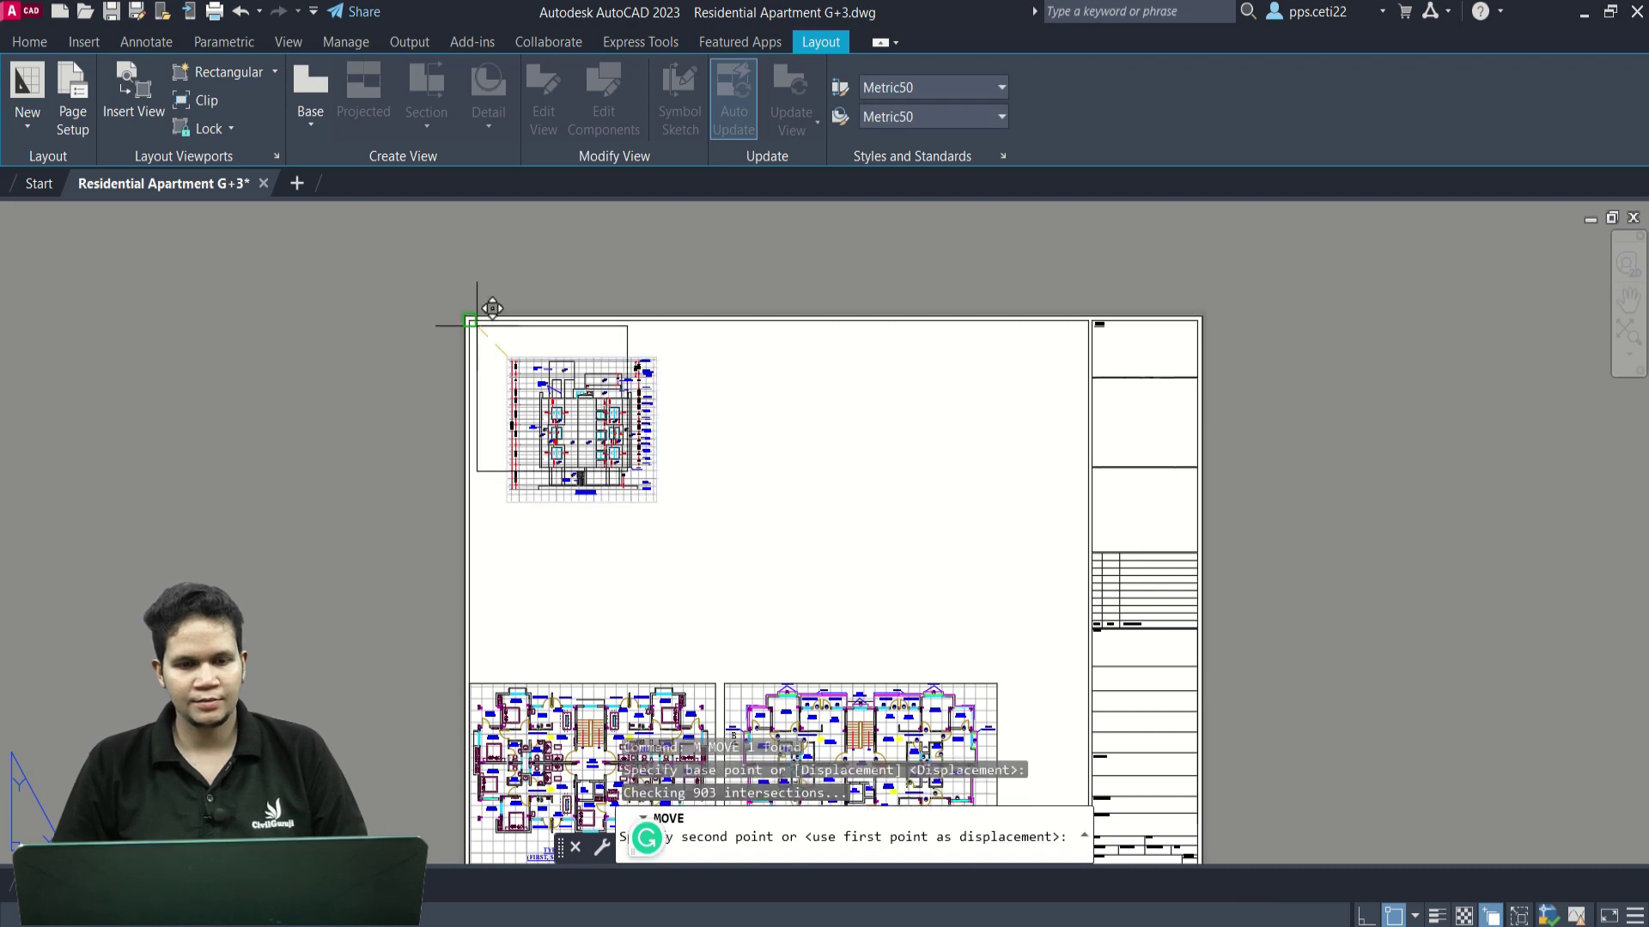
{"action": "left_click", "coordinate": [471, 322]}
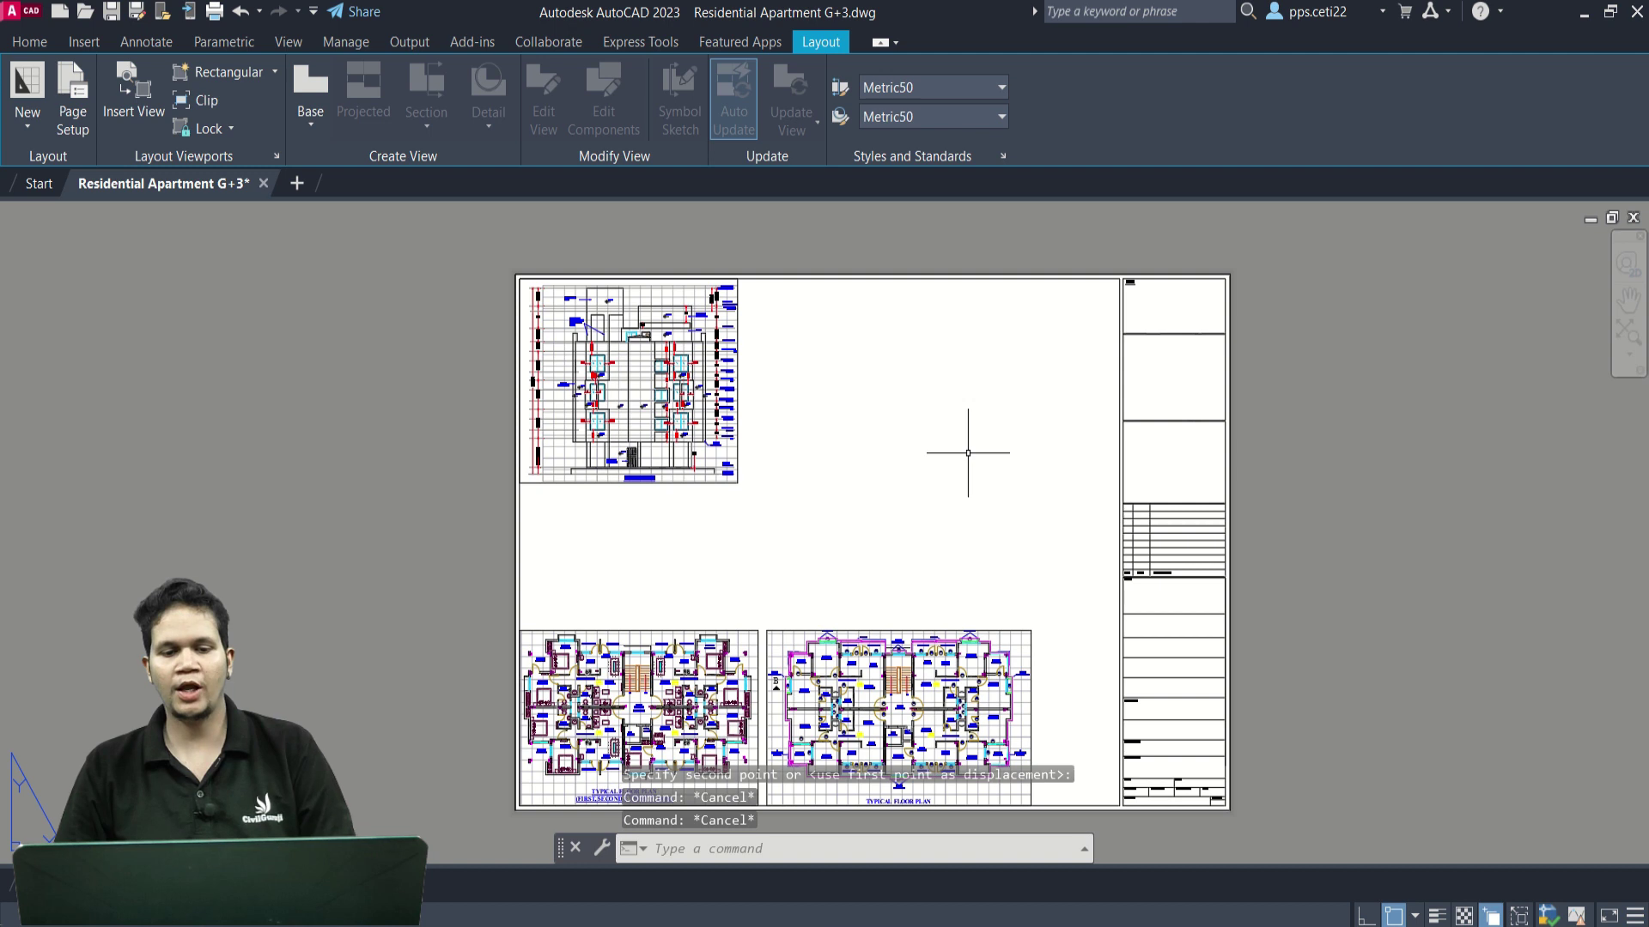
Select the elevation viewport to copy it with CO.
{"action": "middle_click_drag", "start_coordinate": [808, 427], "coordinate": [769, 428]}
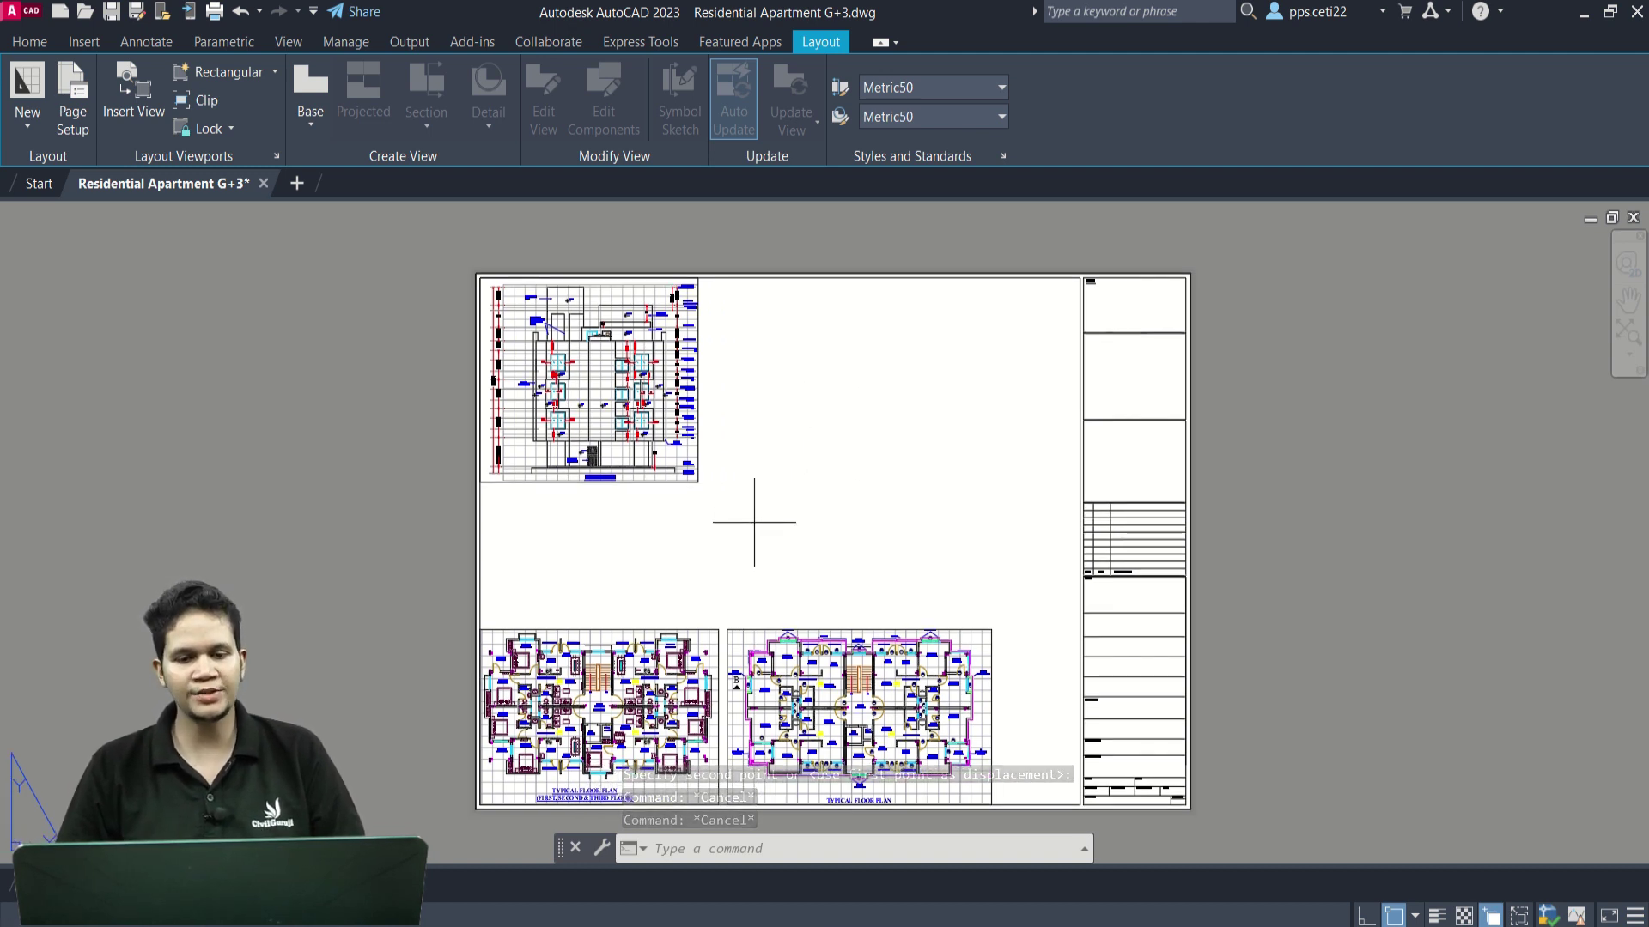
{"action": "left_click", "coordinate": [762, 457]}
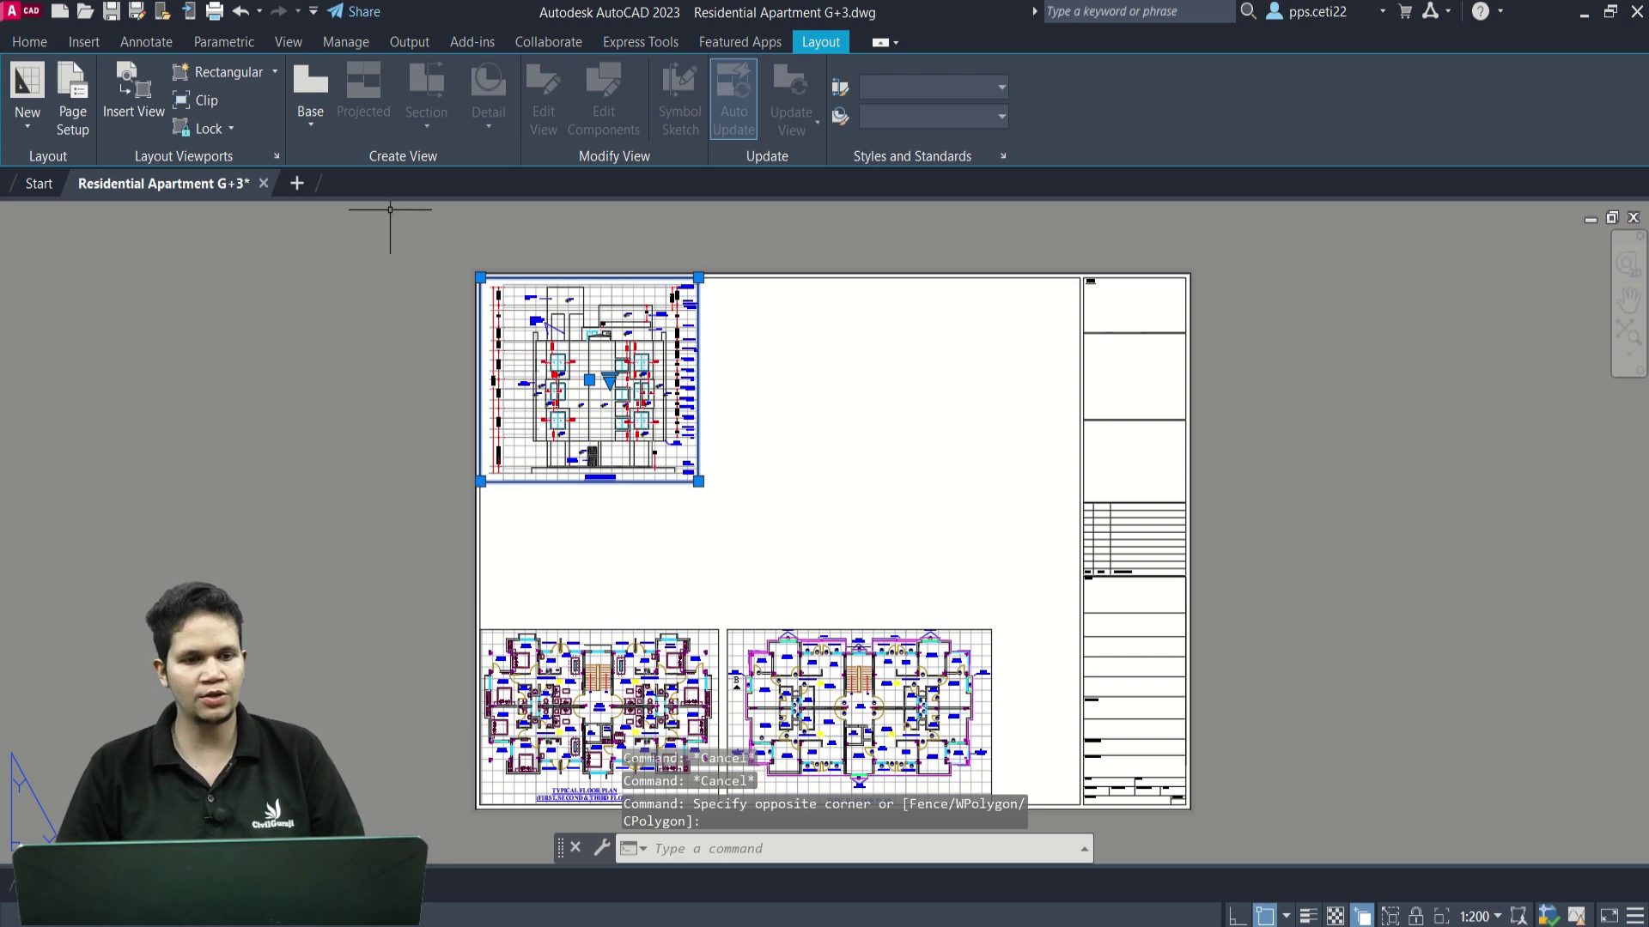
{"action": "type", "text": "co"}
{"action": "key", "text": "Return"}
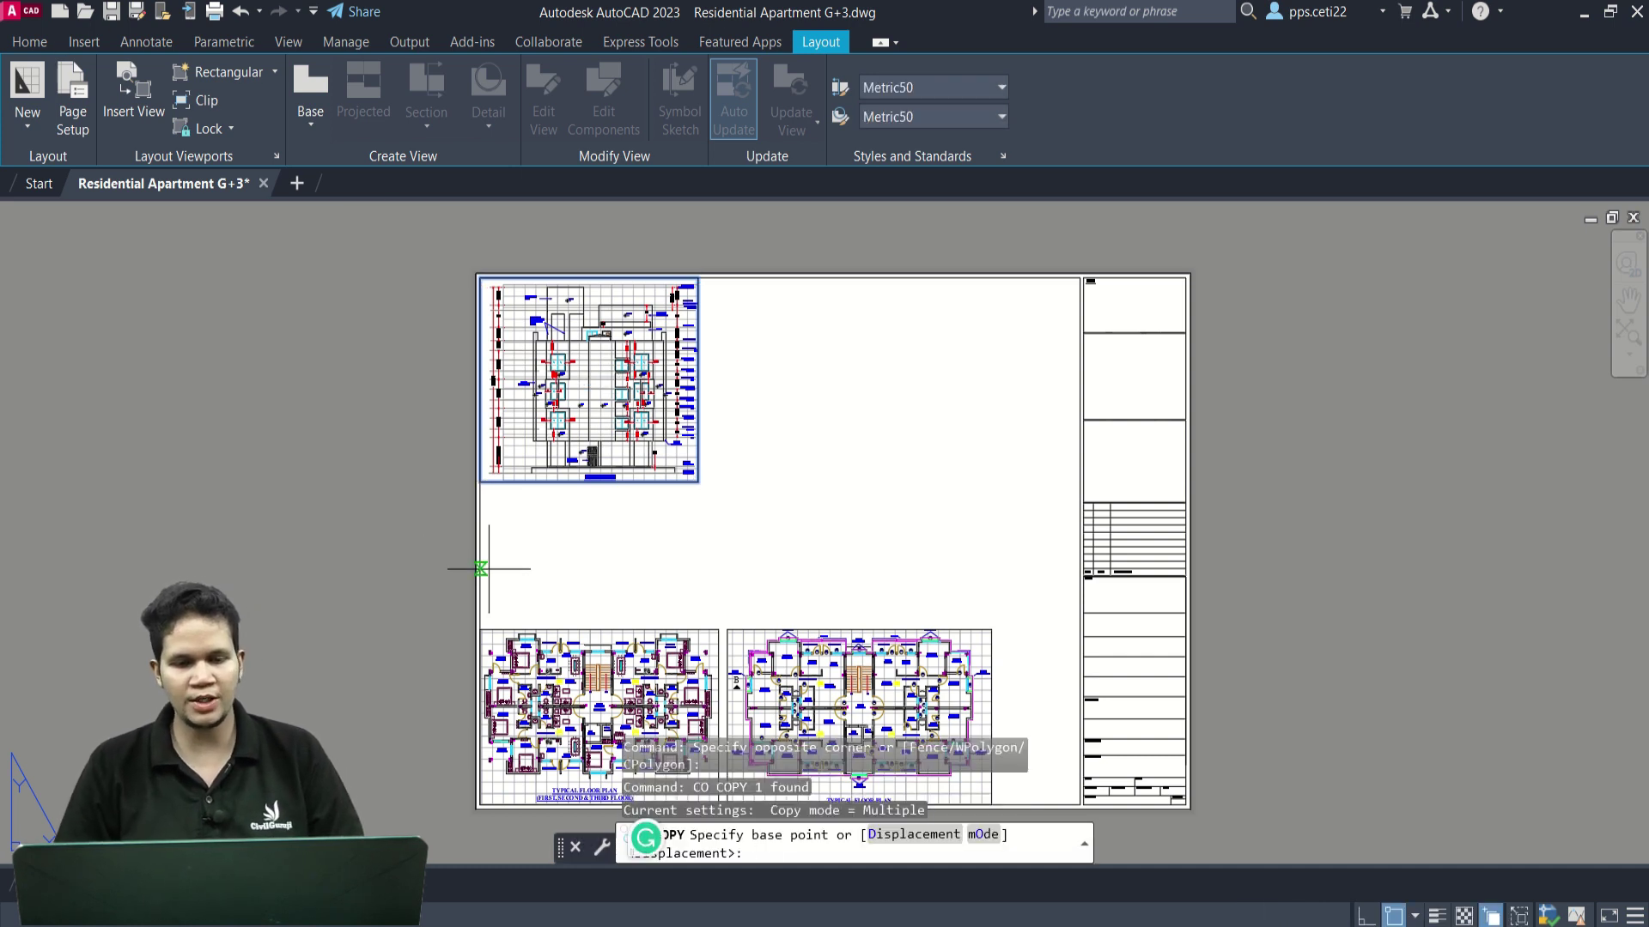
Place a copy of the elevation viewport to the right of the original.
{"action": "left_click", "coordinate": [481, 481]}
{"action": "scroll", "coordinate": [480, 481], "scroll_direction": "up", "scroll_amount": 3}
{"action": "left_click", "coordinate": [673, 460]}
{"action": "scroll", "coordinate": [673, 460], "scroll_direction": "down", "scroll_amount": 4}
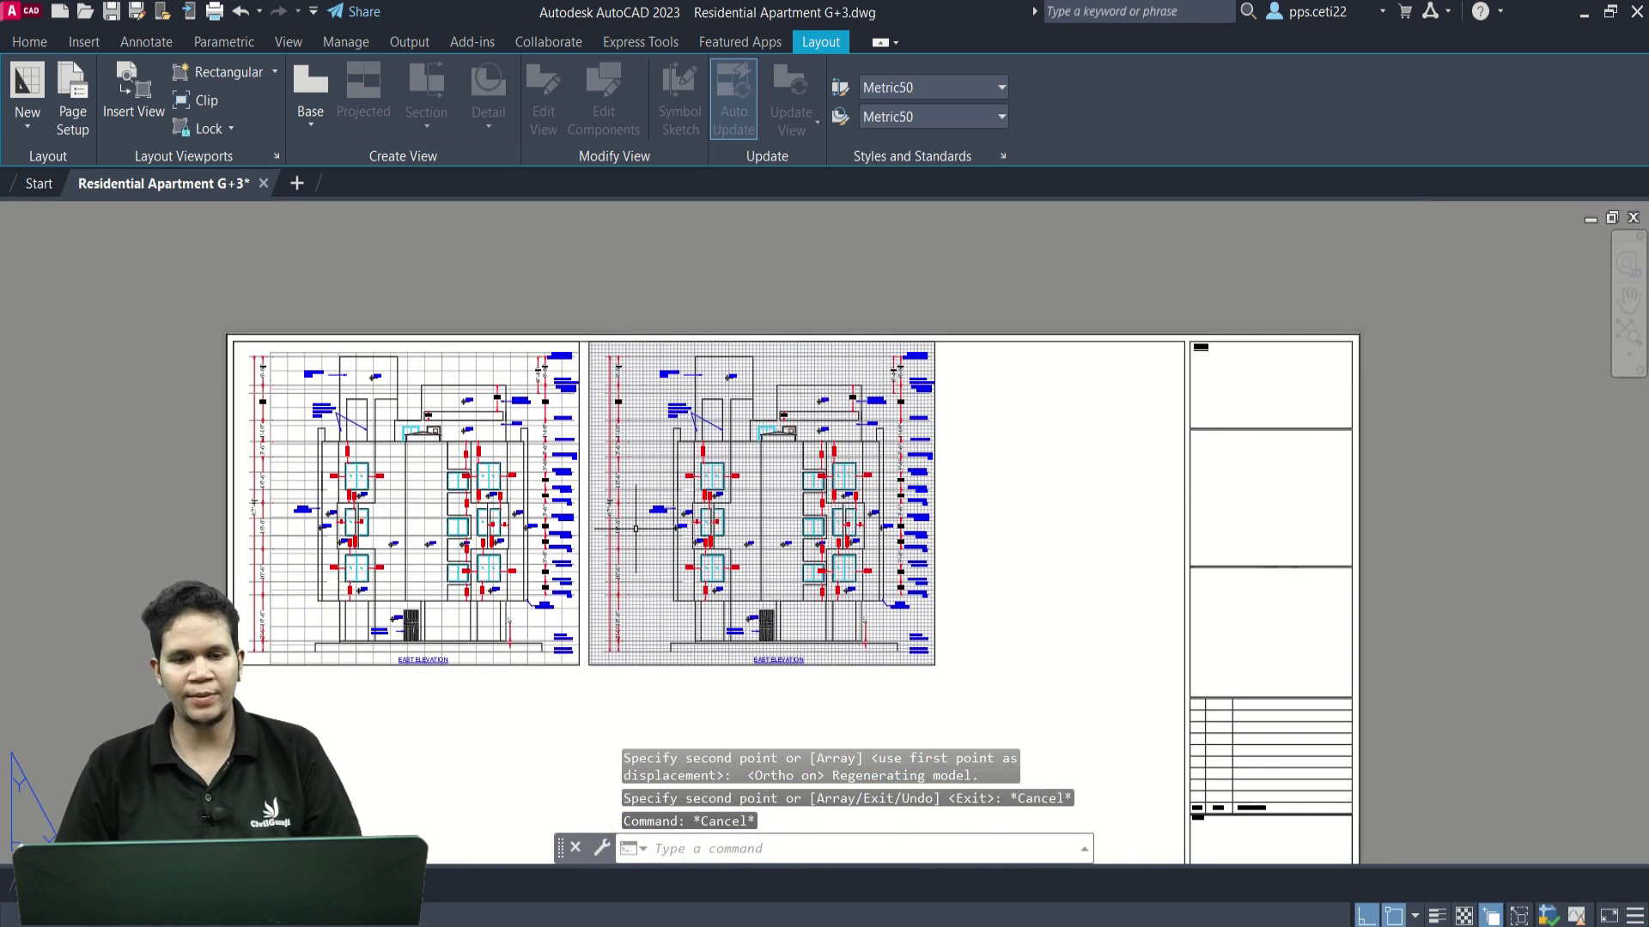
{"action": "key", "text": "Escape"}
{"action": "left_click", "coordinate": [902, 401]}
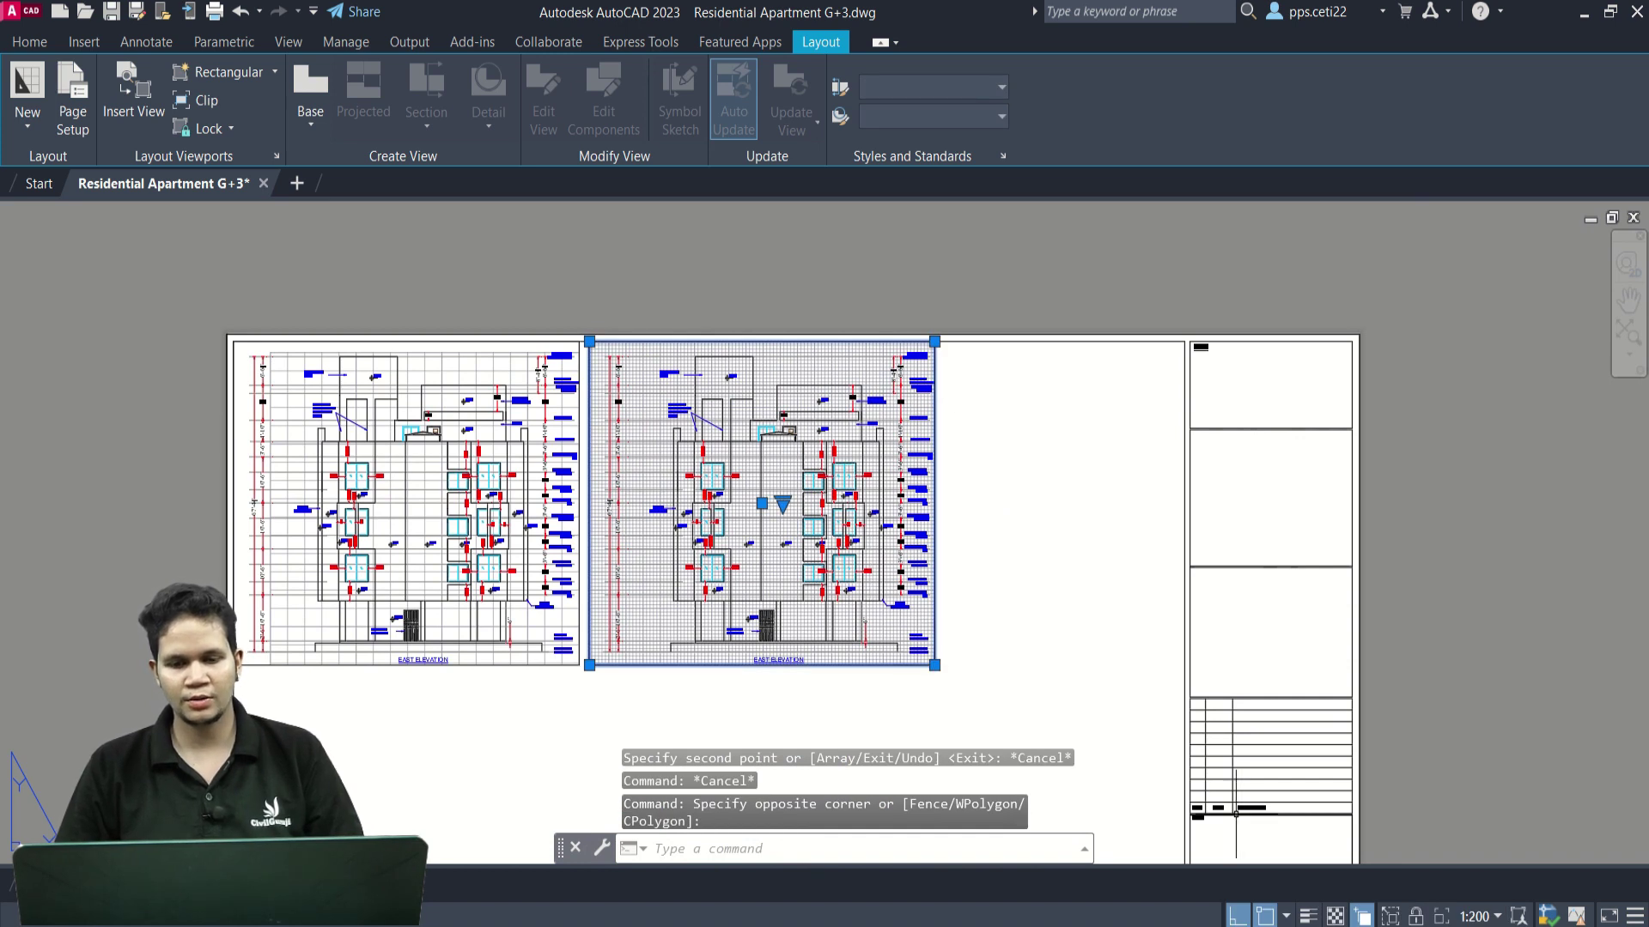
Widen the copied section viewport to the right and raise its top edge.
{"action": "left_click", "coordinate": [935, 664]}
{"action": "left_click", "coordinate": [1484, 665]}
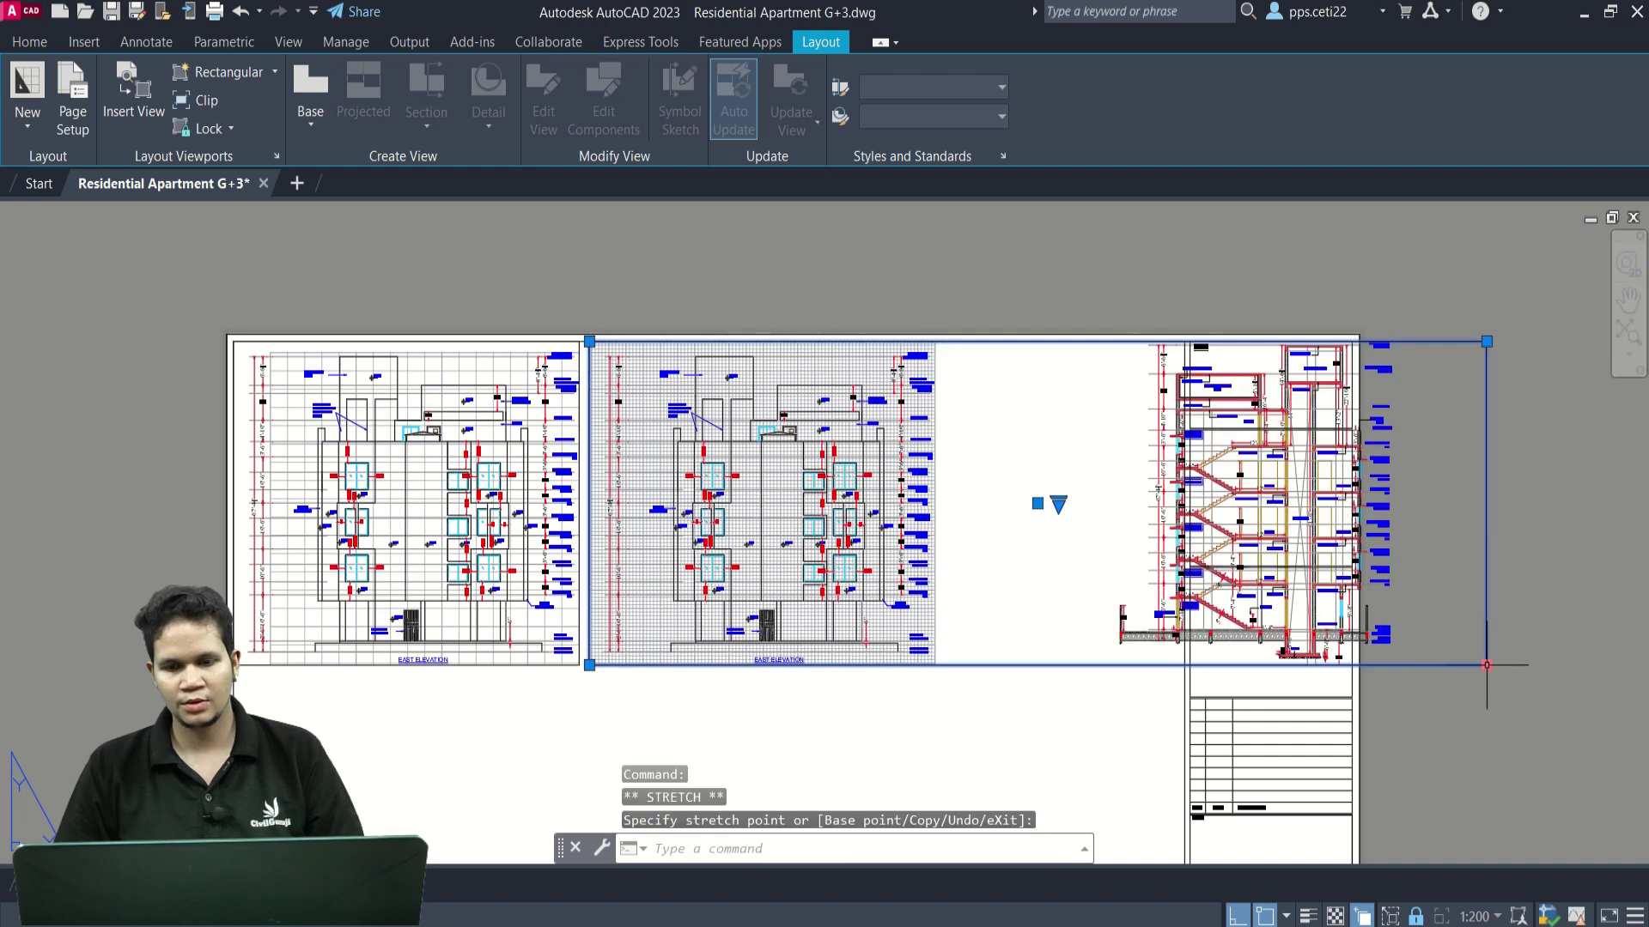
{"action": "middle_click_drag", "start_coordinate": [1484, 665], "coordinate": [1189, 653]}
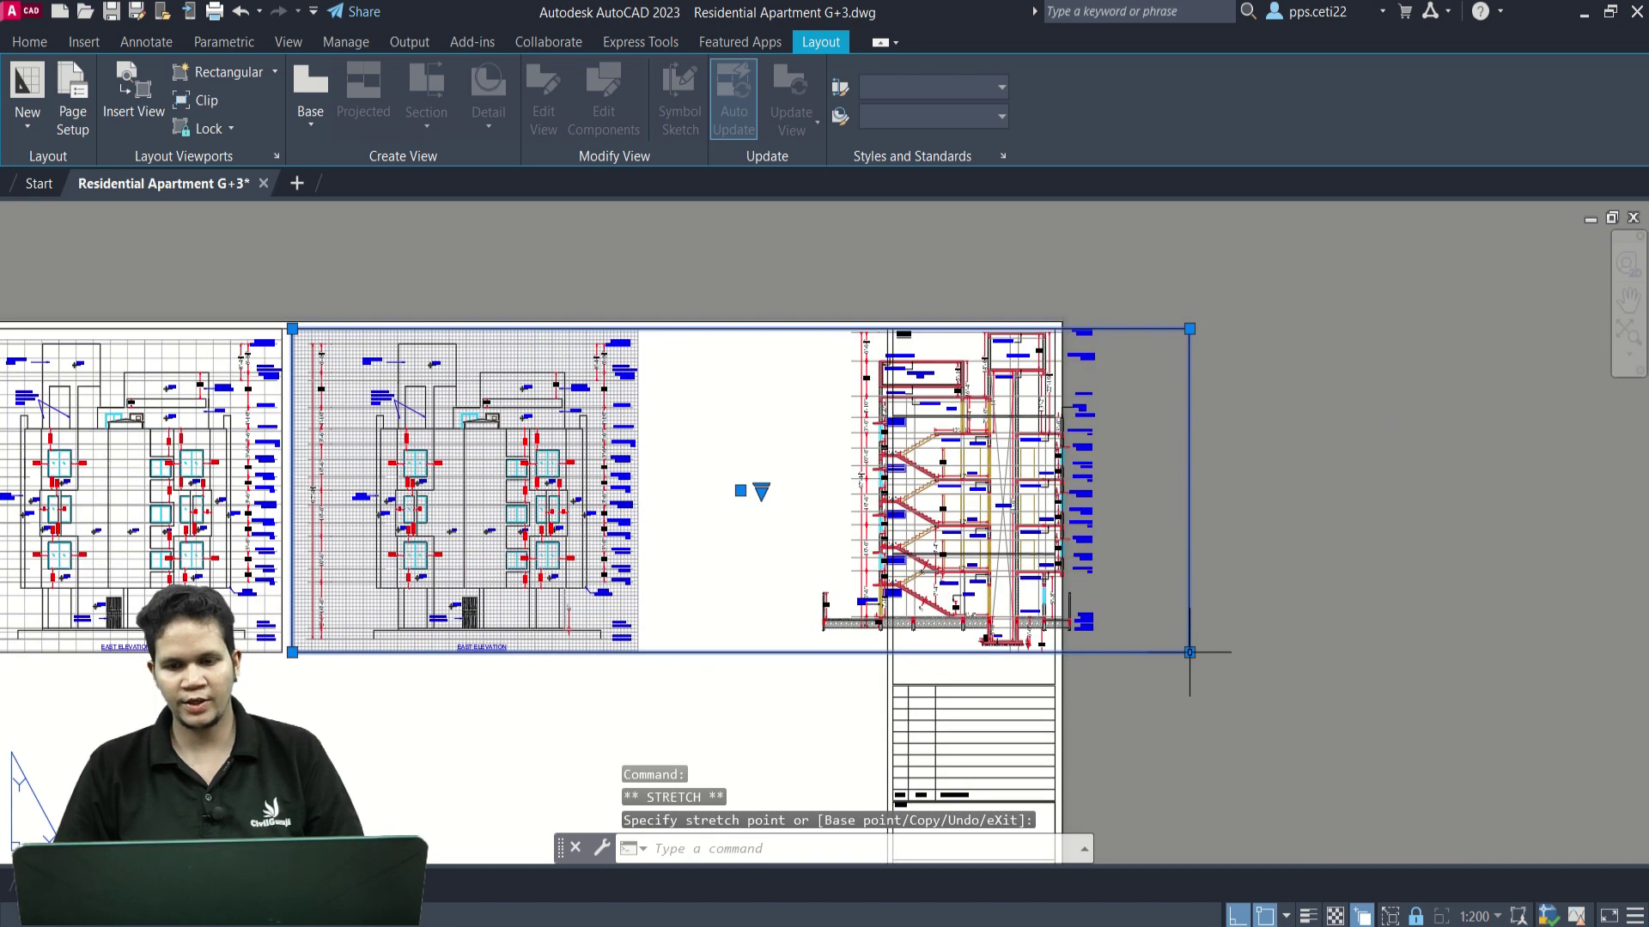
{"action": "left_click", "coordinate": [1190, 328]}
{"action": "left_click", "coordinate": [1189, 328]}
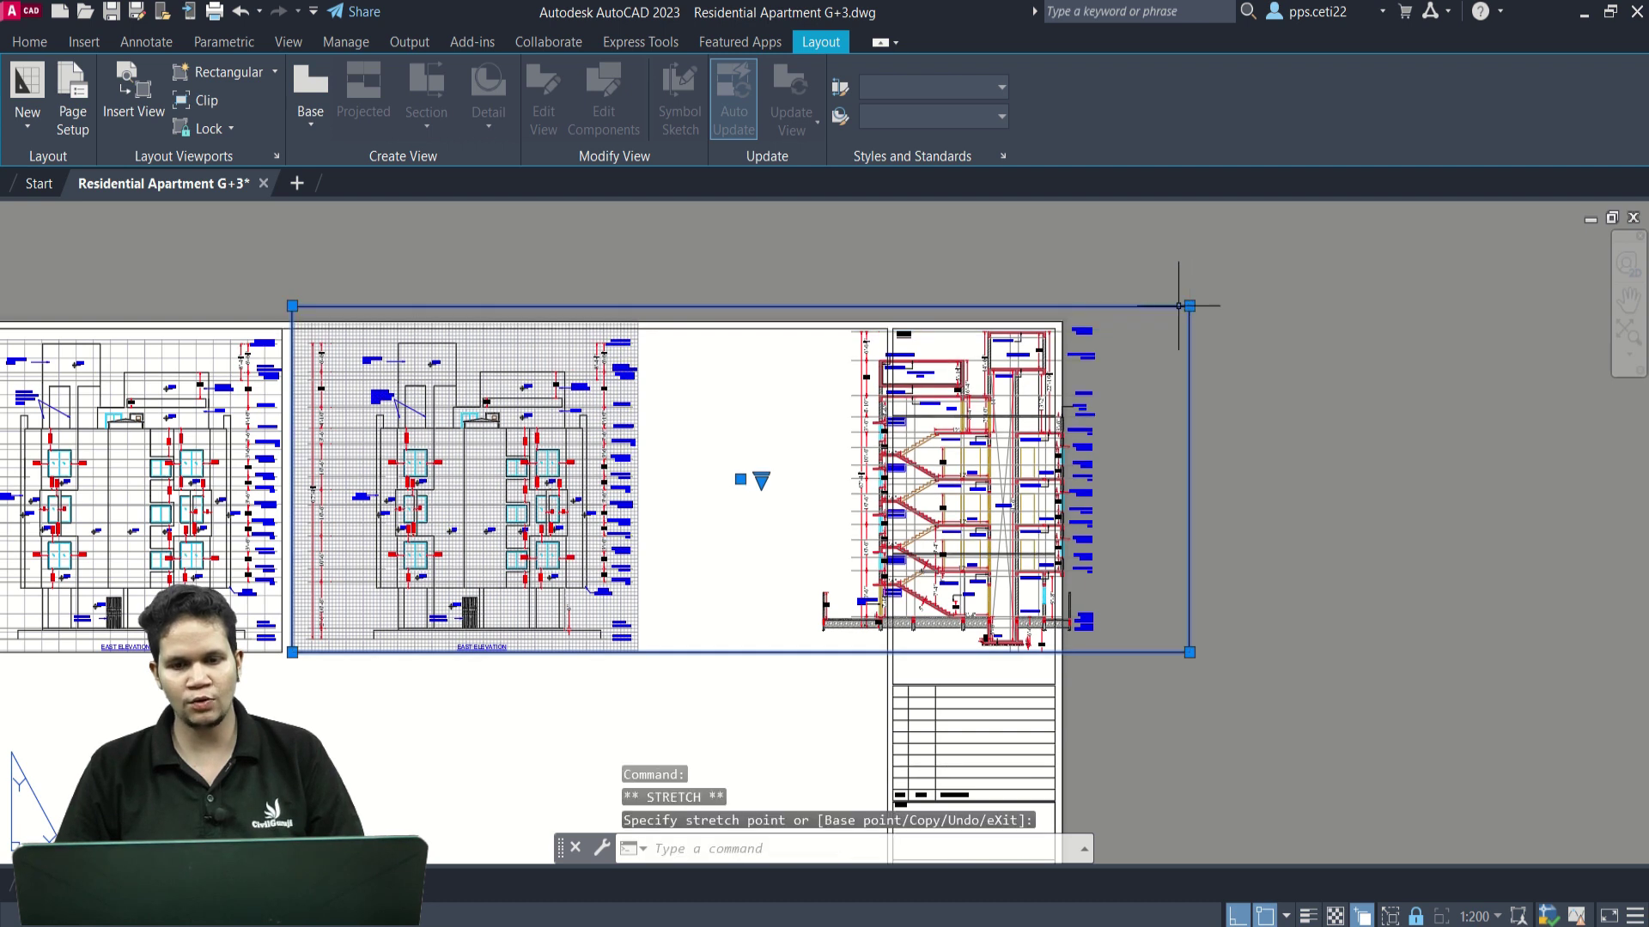
{"action": "scroll", "coordinate": [1192, 278], "scroll_direction": "up", "scroll_amount": 5}
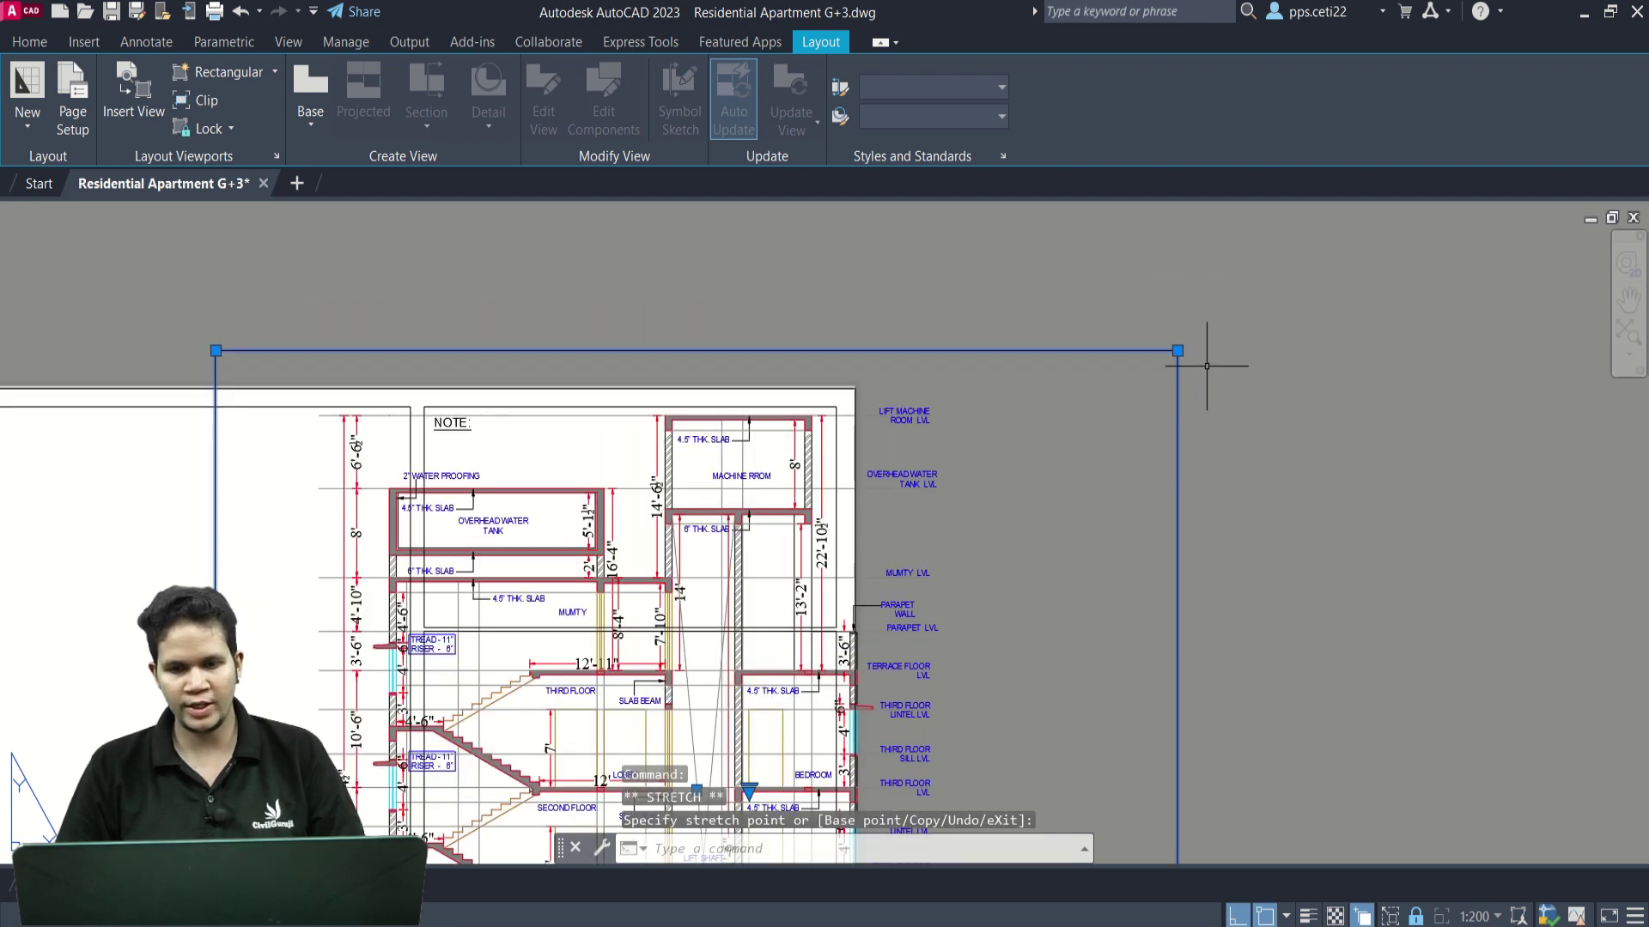
{"action": "scroll", "coordinate": [1177, 350], "scroll_direction": "down", "scroll_amount": 5}
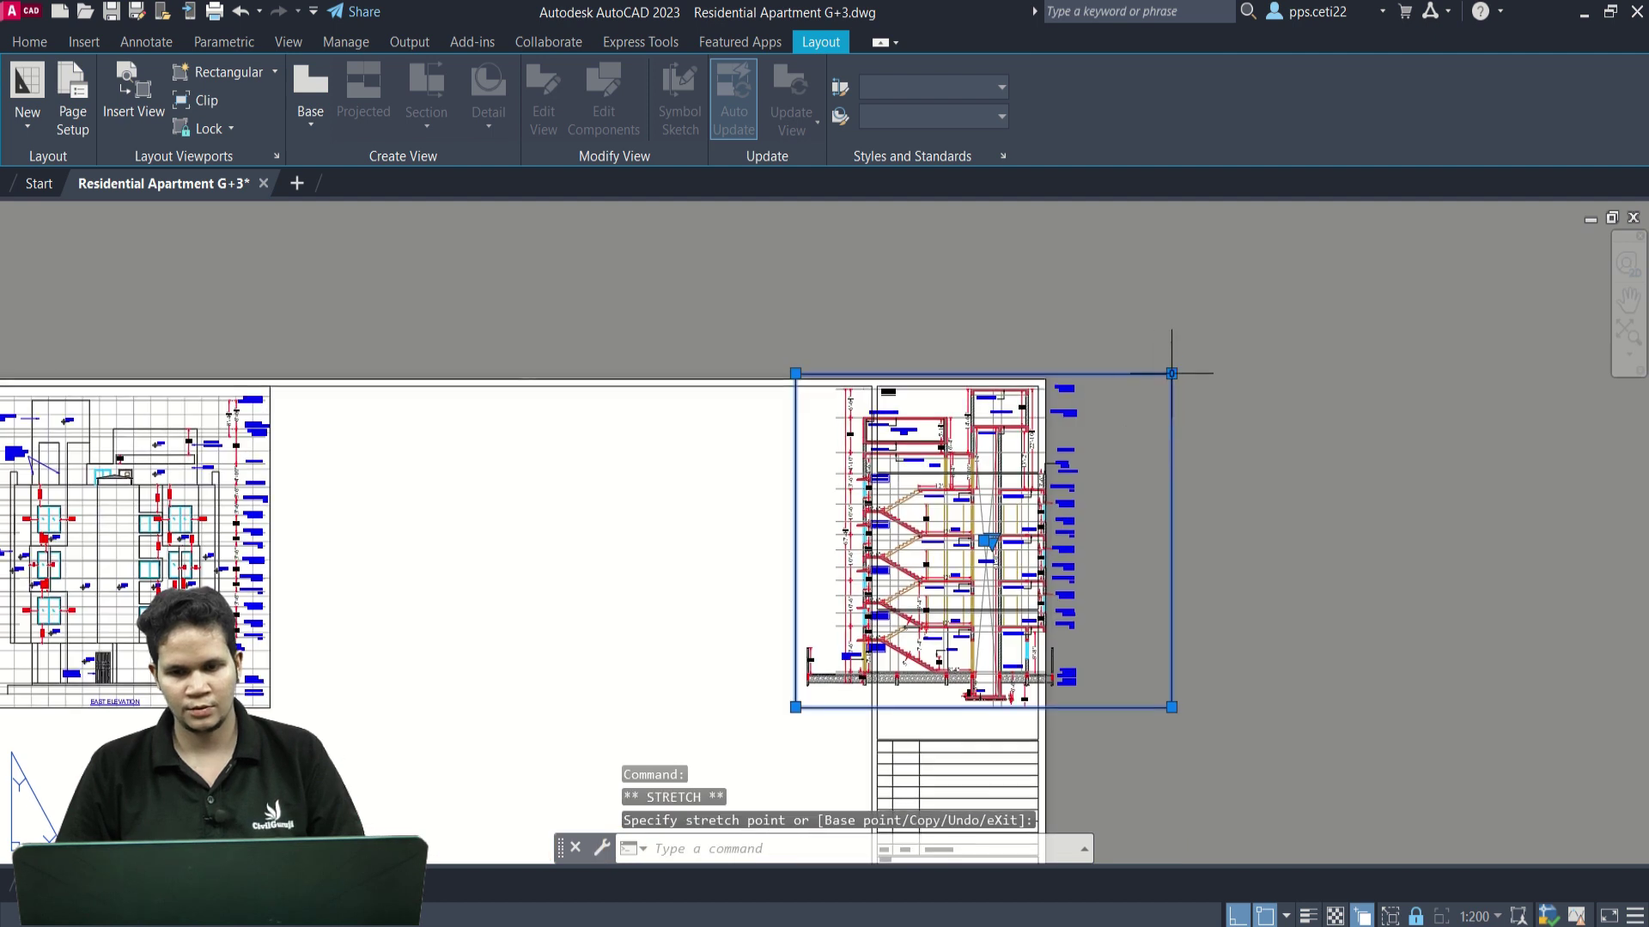
Move the section viewport left so it sits beside the elevation.
{"action": "type", "text": "M"}
{"action": "key", "text": "Return"}
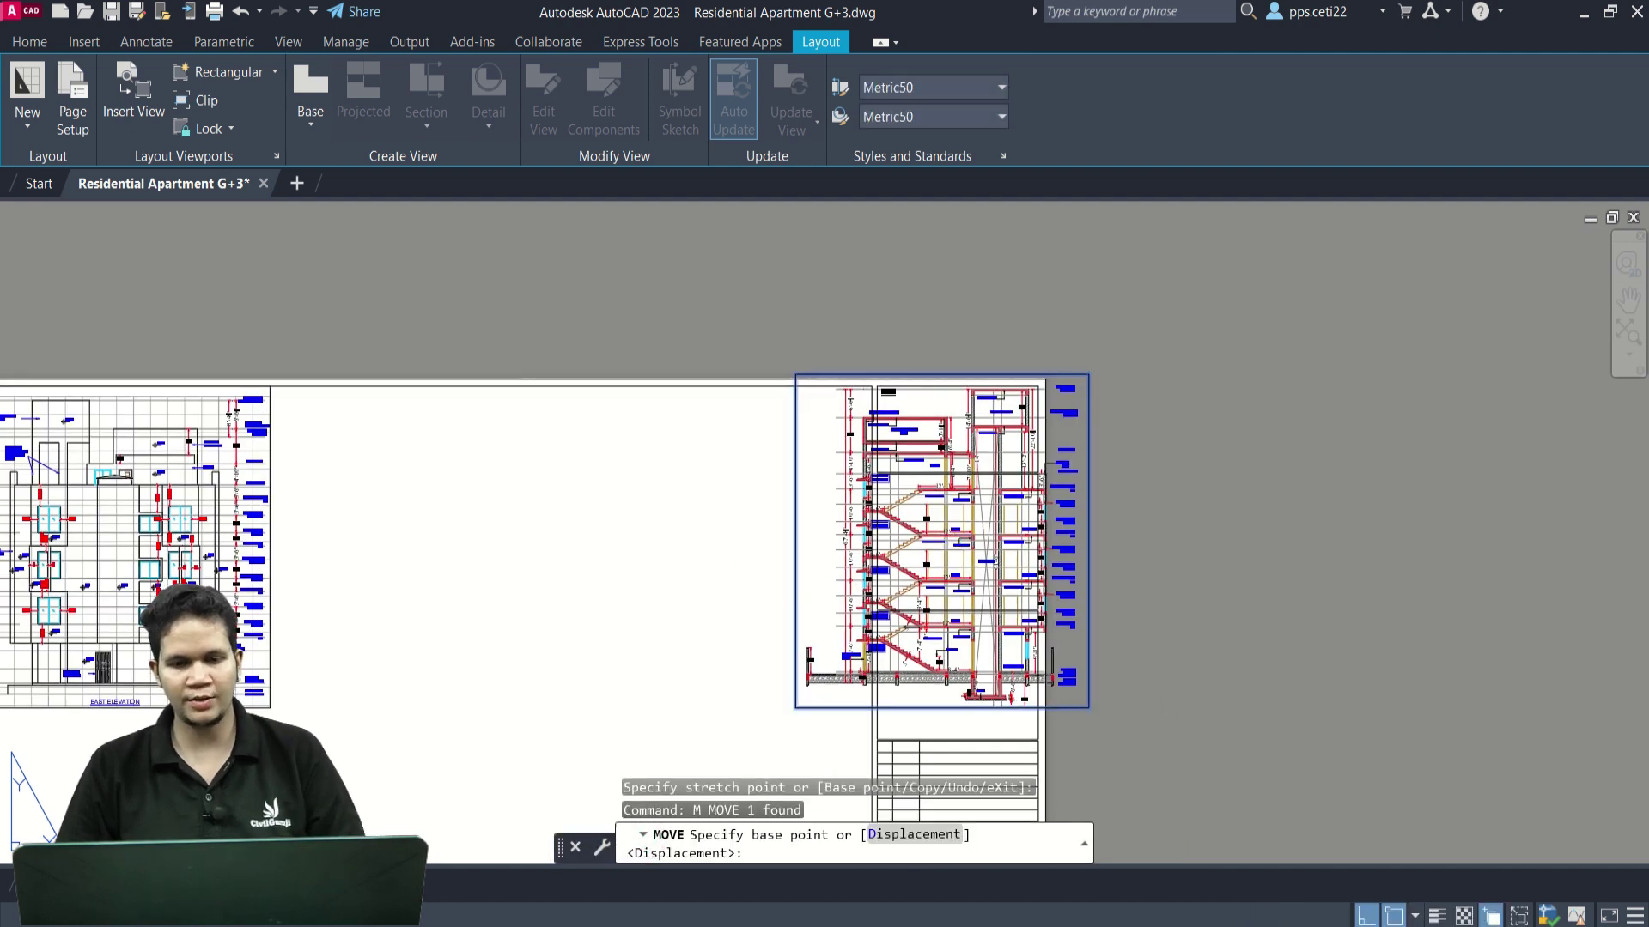
{"action": "left_click", "coordinate": [778, 555]}
{"action": "middle_click_drag", "start_coordinate": [604, 539], "coordinate": [1039, 503]}
{"action": "key", "text": "F3"}
{"action": "left_click", "coordinate": [678, 506]}
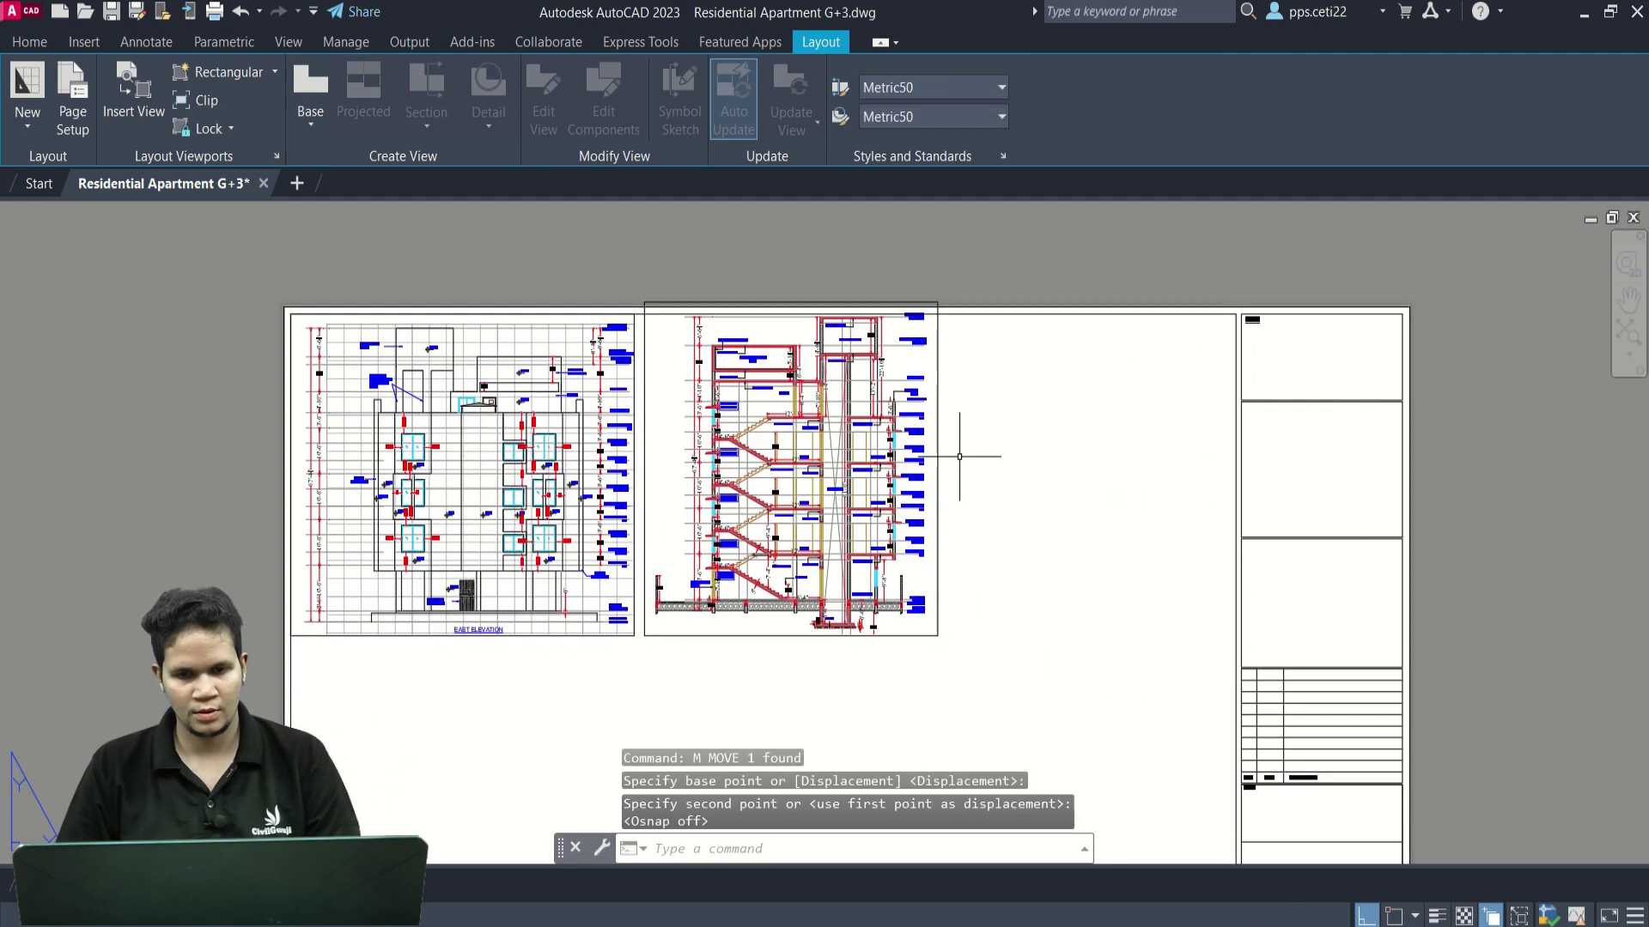
{"action": "scroll", "coordinate": [957, 447], "scroll_direction": "up", "scroll_amount": 3}
{"action": "key", "text": "Escape"}
{"action": "key", "text": "Escape"}
{"action": "scroll", "coordinate": [957, 447], "scroll_direction": "down", "scroll_amount": 4}
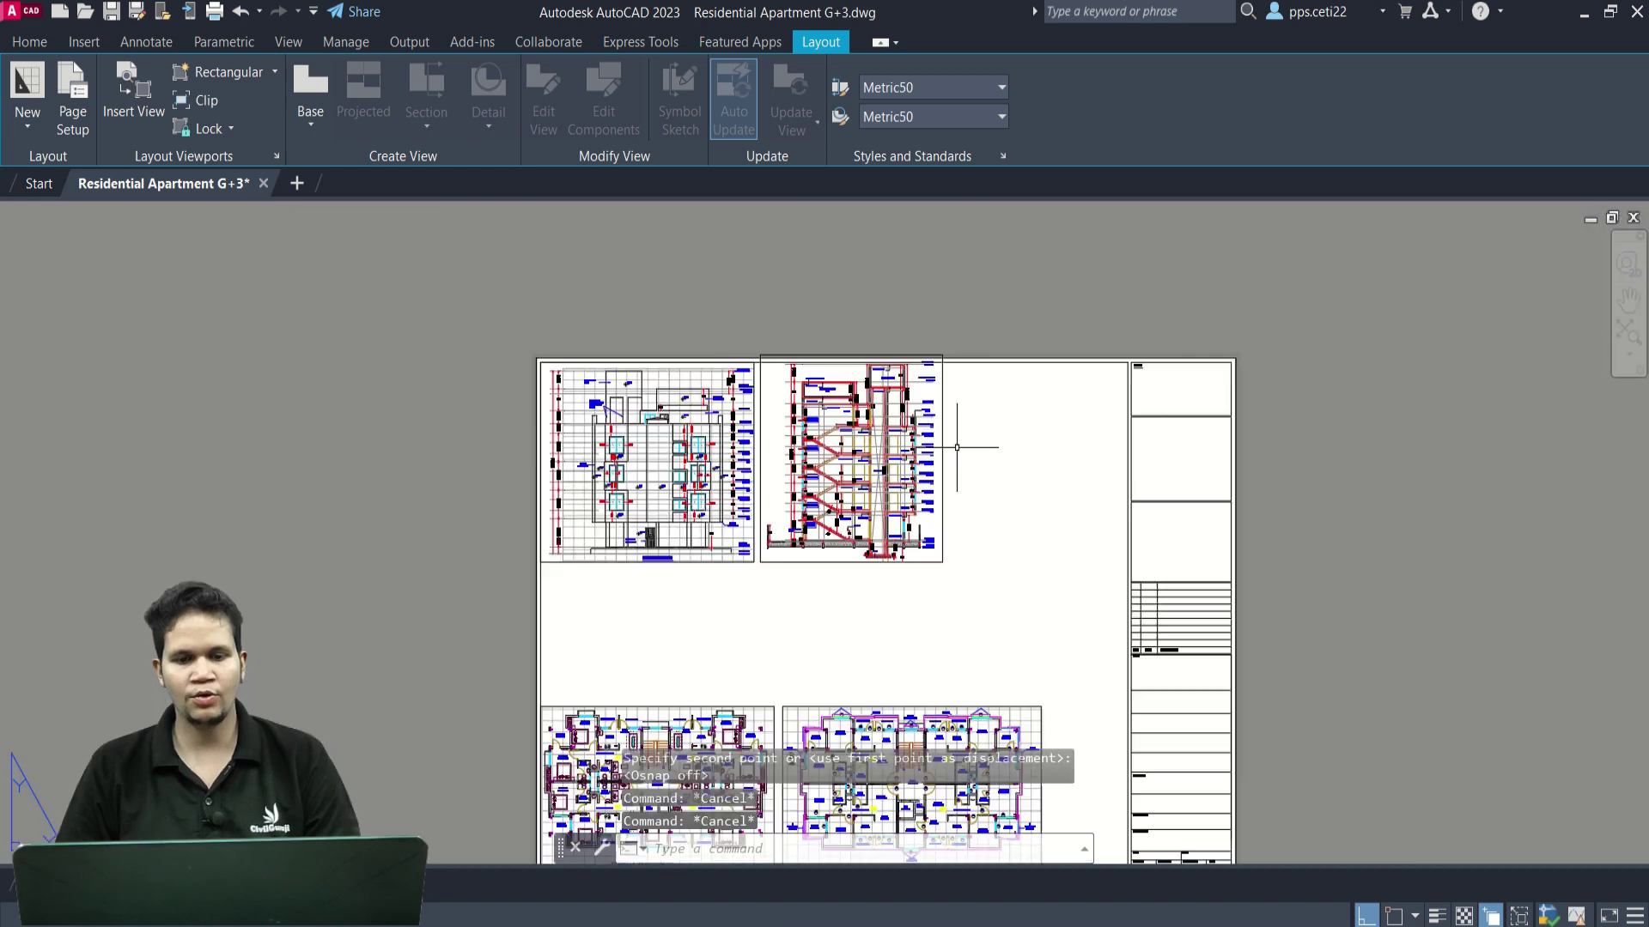
{"action": "middle_click_drag", "start_coordinate": [980, 492], "coordinate": [847, 419]}
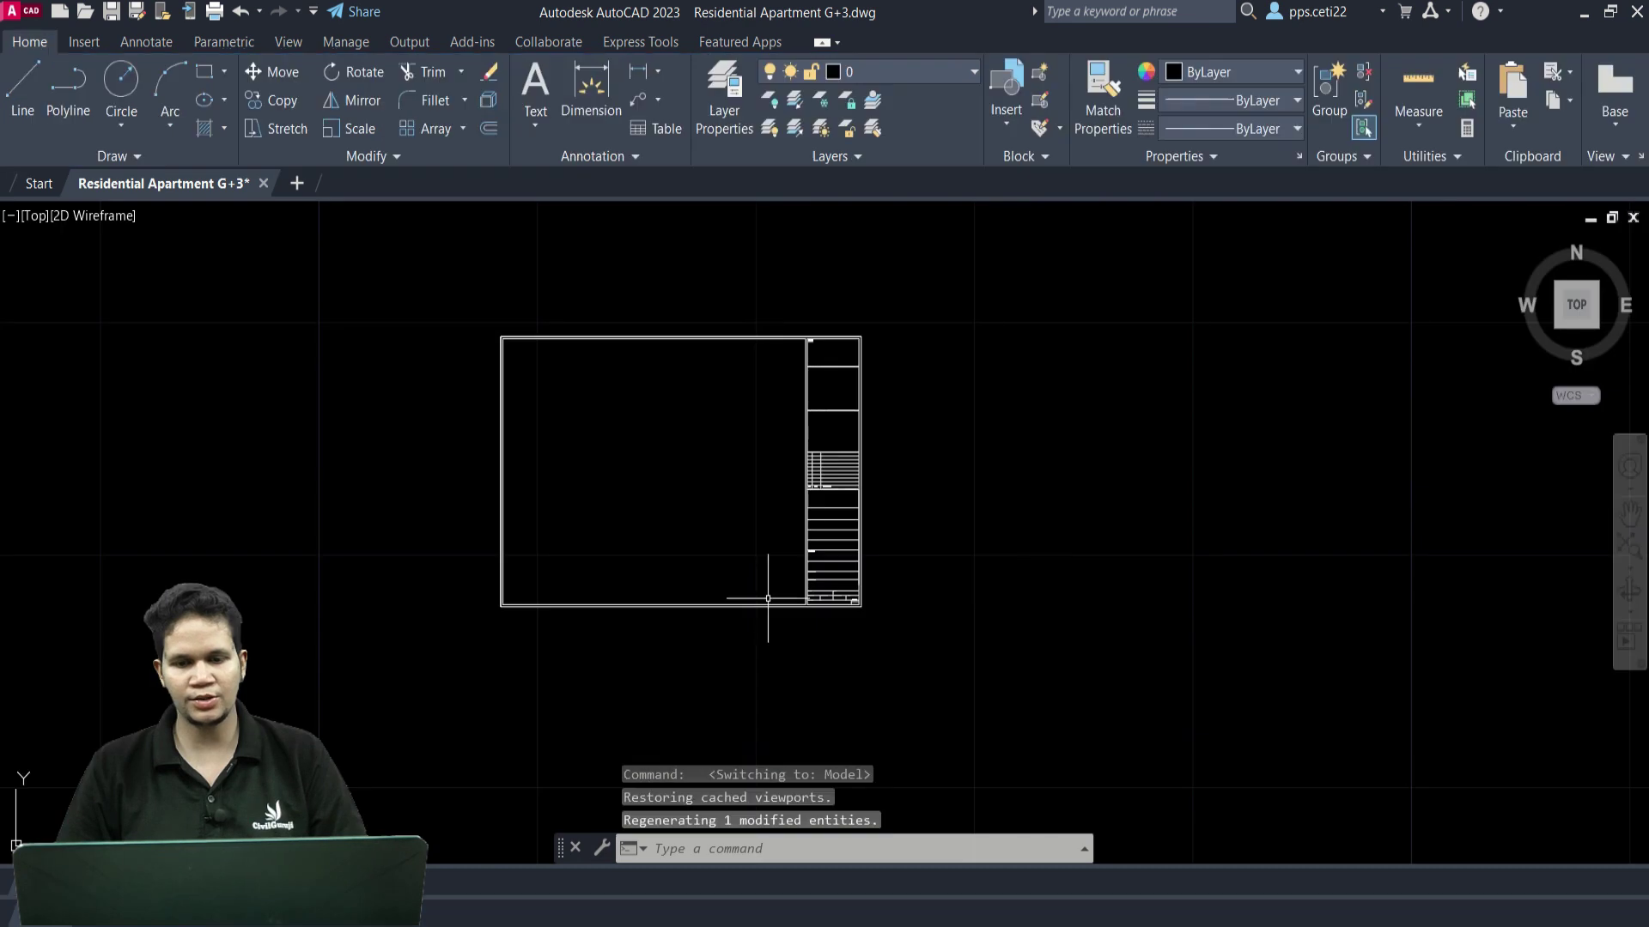
{"action": "key", "text": "ctrl+Page_Up"}
{"action": "scroll", "coordinate": [900, 481], "scroll_direction": "down", "scroll_amount": 3}
{"action": "scroll", "coordinate": [894, 477], "scroll_direction": "down", "scroll_amount": 2}
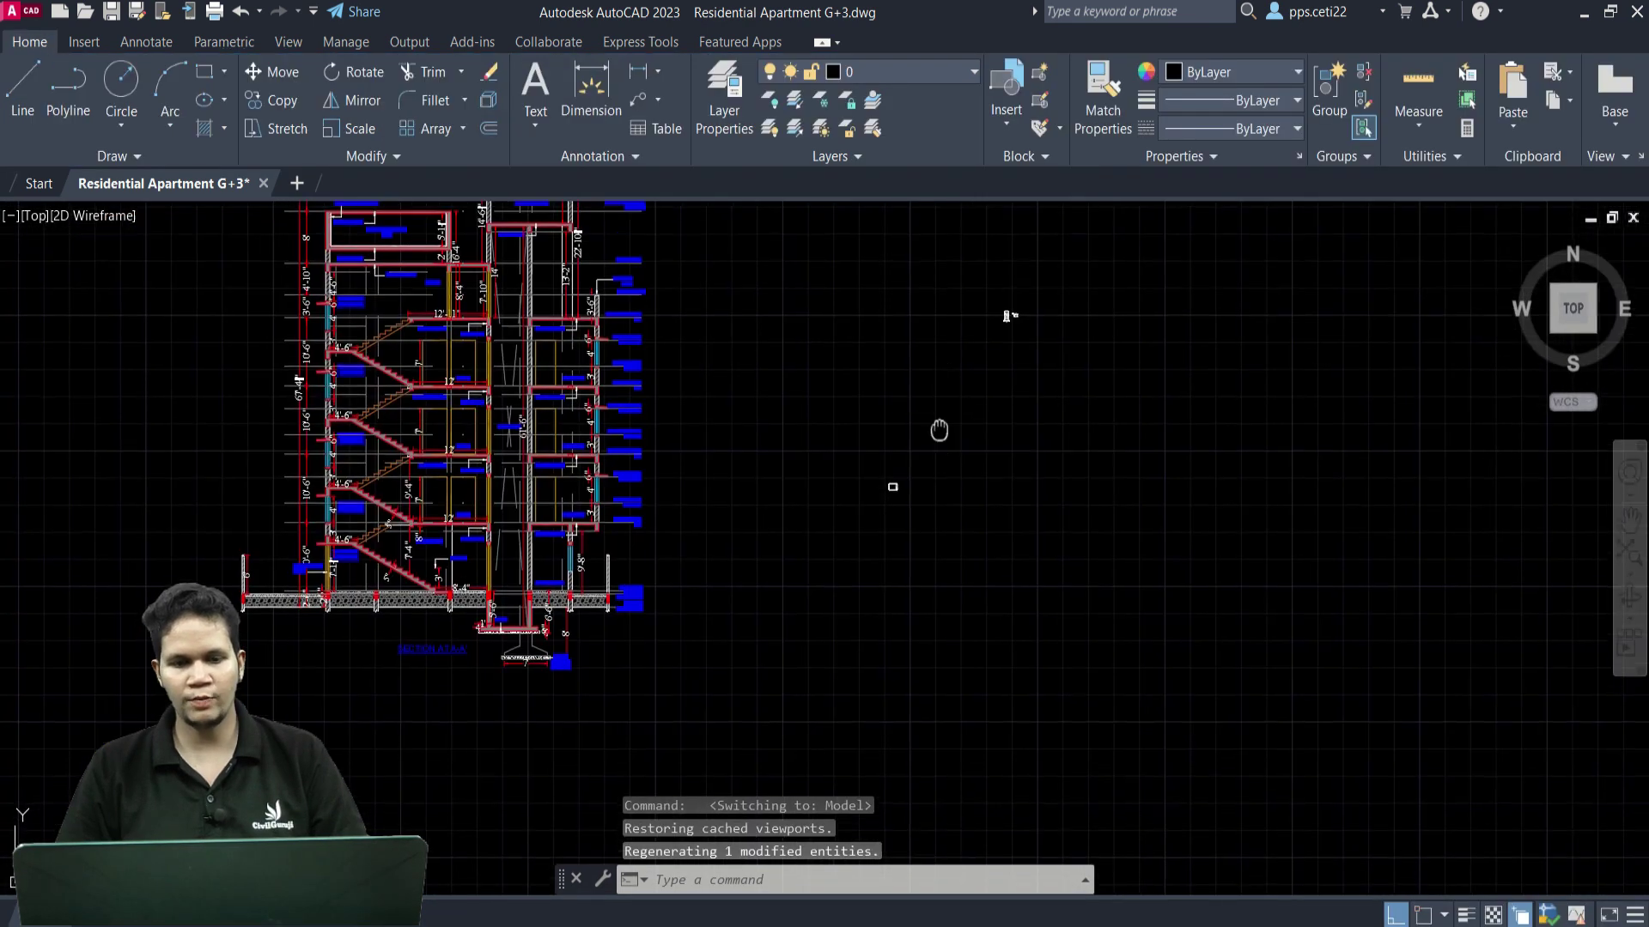
{"action": "scroll", "coordinate": [938, 427], "scroll_direction": "down", "scroll_amount": 2}
{"action": "scroll", "coordinate": [901, 461], "scroll_direction": "up", "scroll_amount": 3}
{"action": "scroll", "coordinate": [902, 461], "scroll_direction": "up", "scroll_amount": 3}
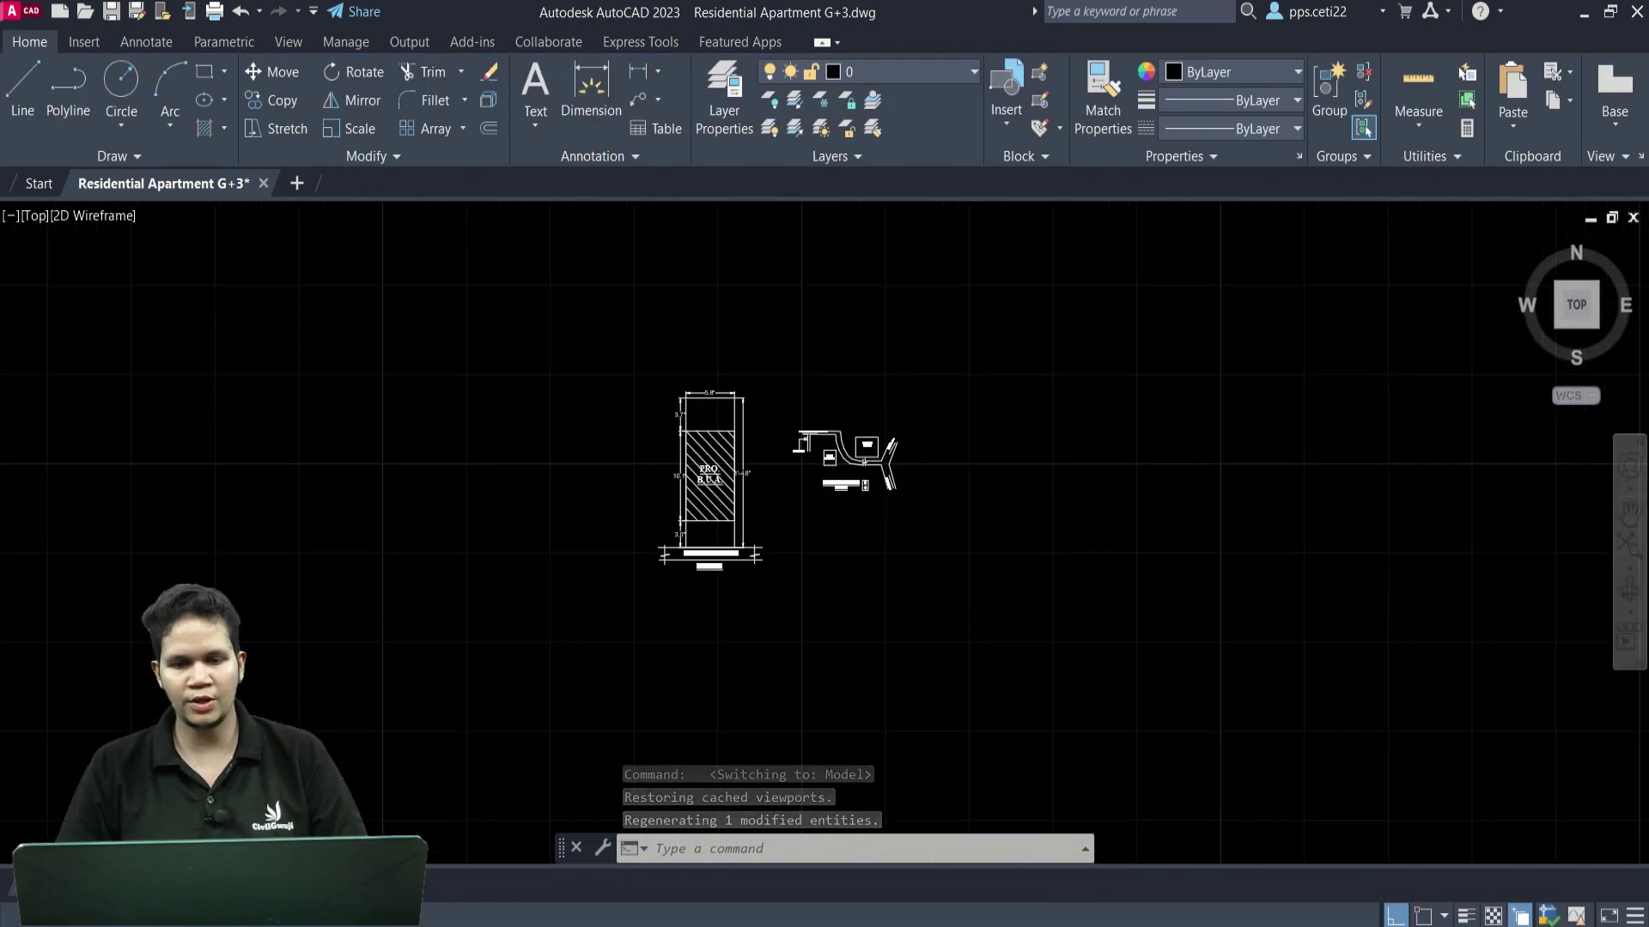
{"action": "scroll", "coordinate": [908, 462], "scroll_direction": "up", "scroll_amount": 2}
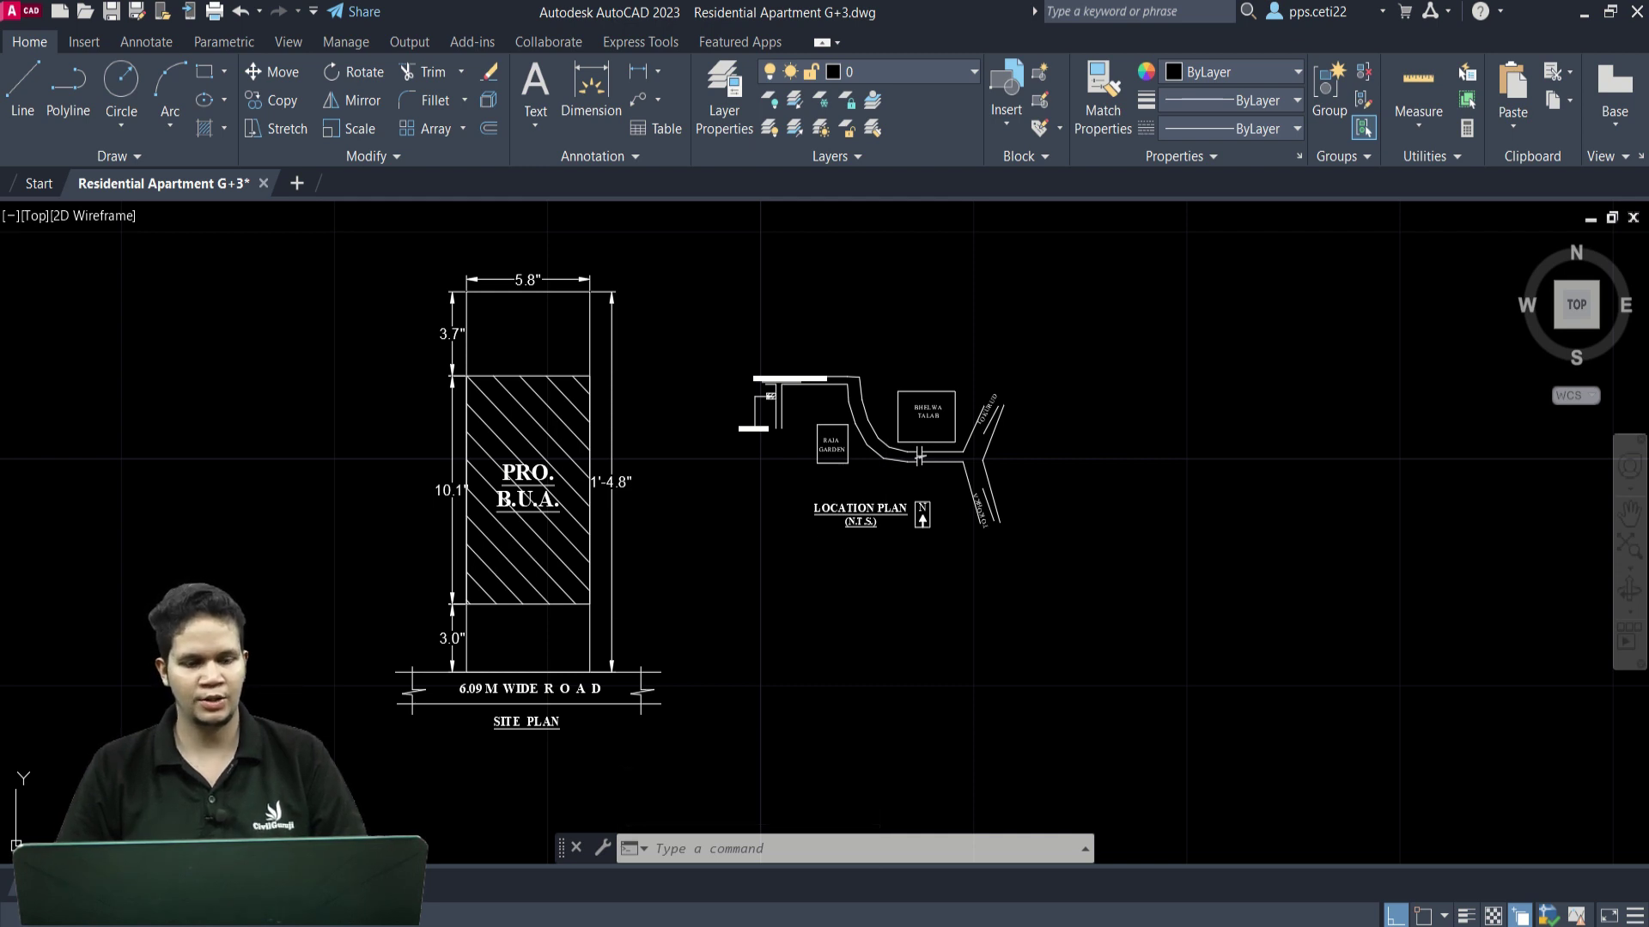
{"action": "key", "text": "Escape"}
{"action": "key", "text": "ctrl+Page_Down"}
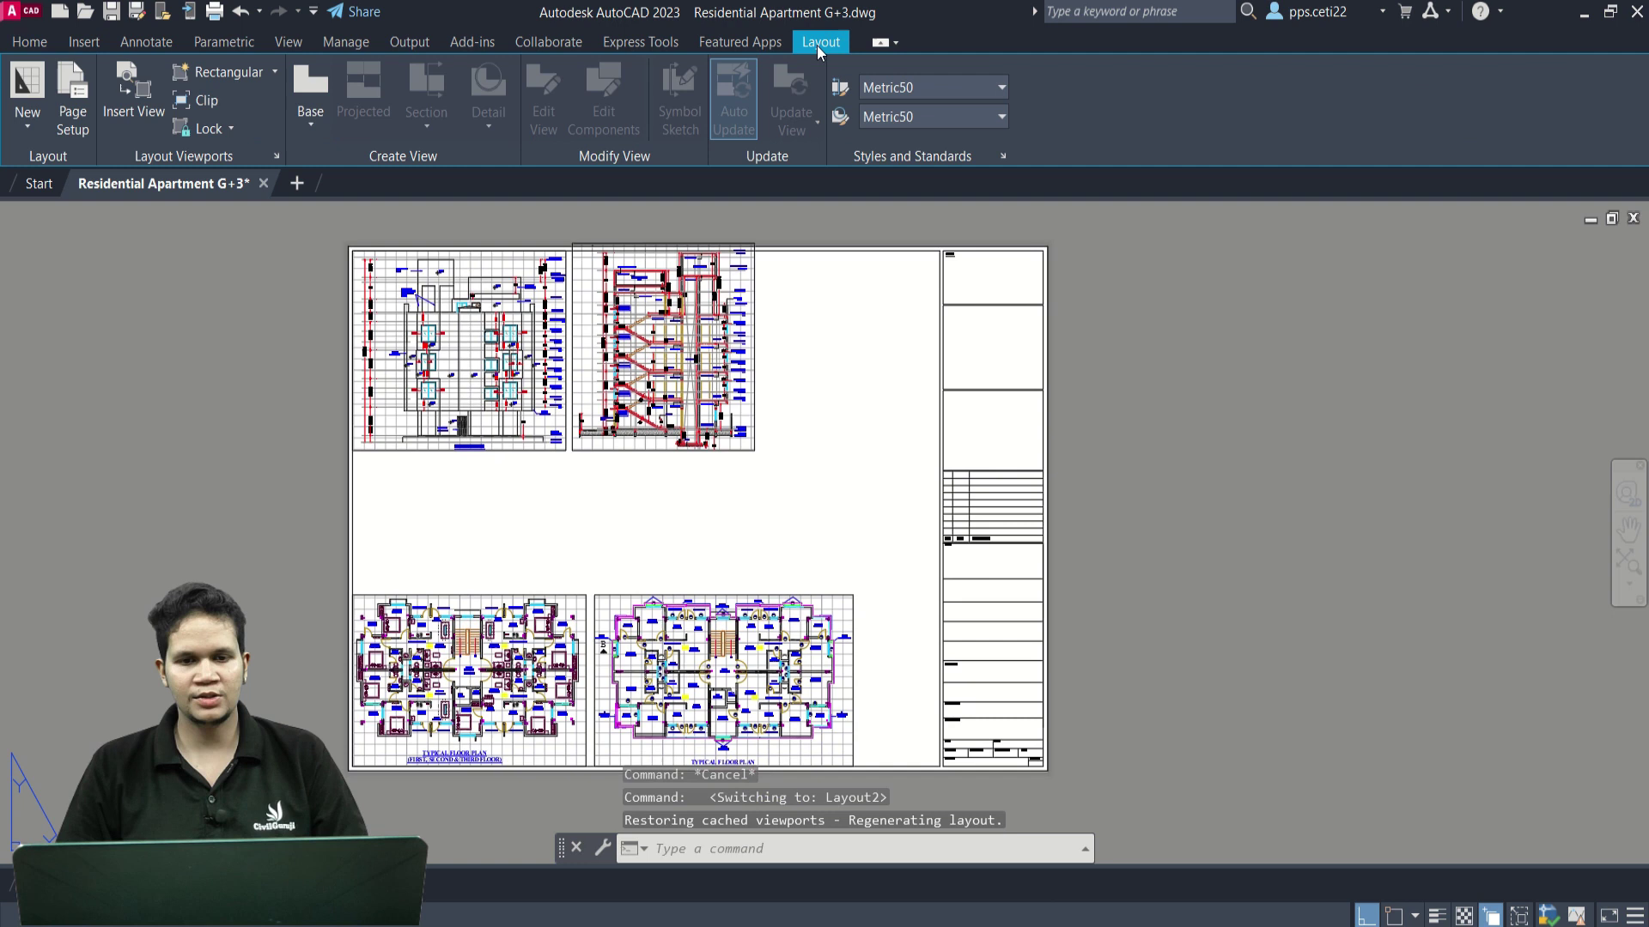
Draw a new viewport and frame the location plan inside it.
{"action": "left_click", "coordinate": [229, 67]}
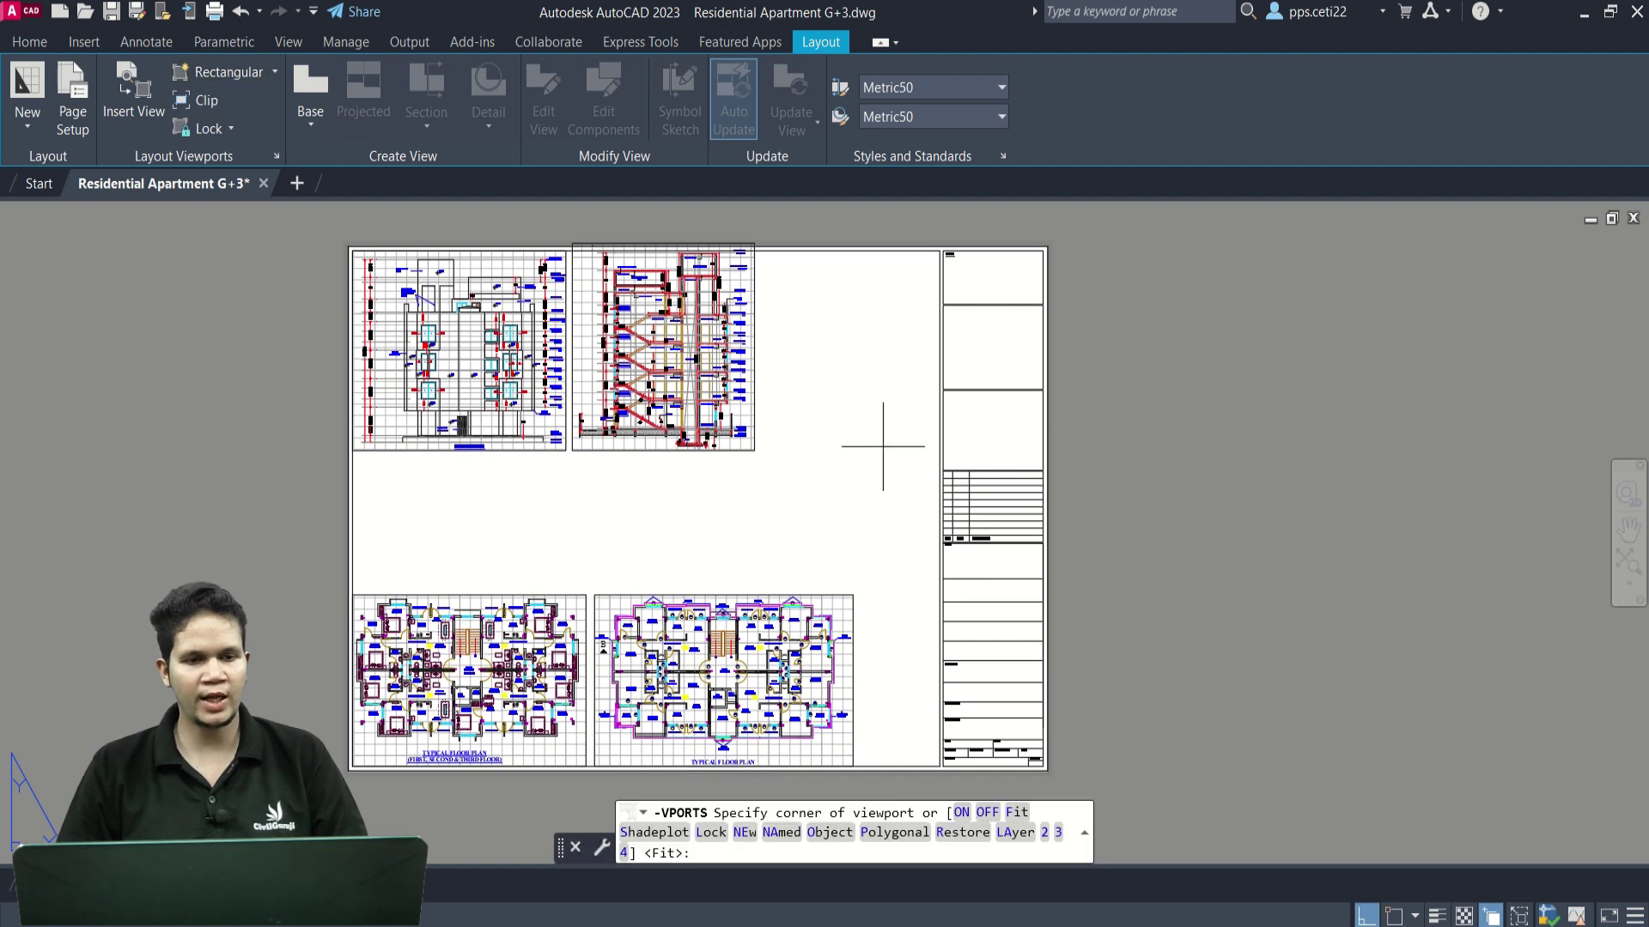
{"action": "left_click", "coordinate": [807, 355]}
{"action": "left_click", "coordinate": [903, 533]}
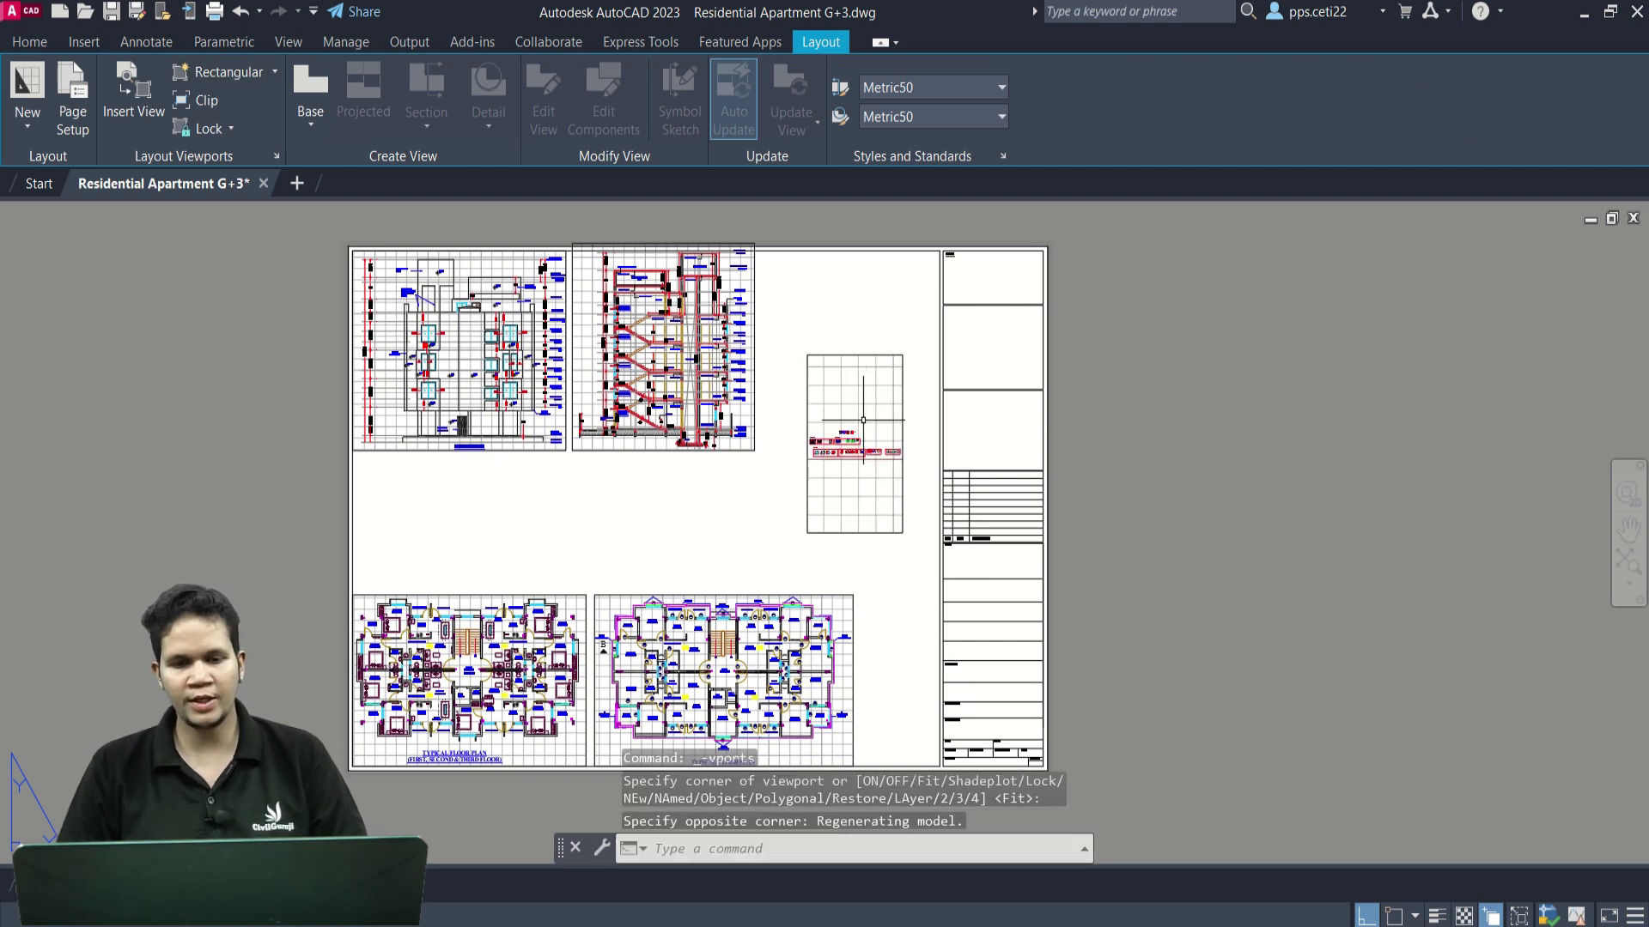
{"action": "double_click", "coordinate": [863, 420]}
{"action": "left_click", "coordinate": [856, 441]}
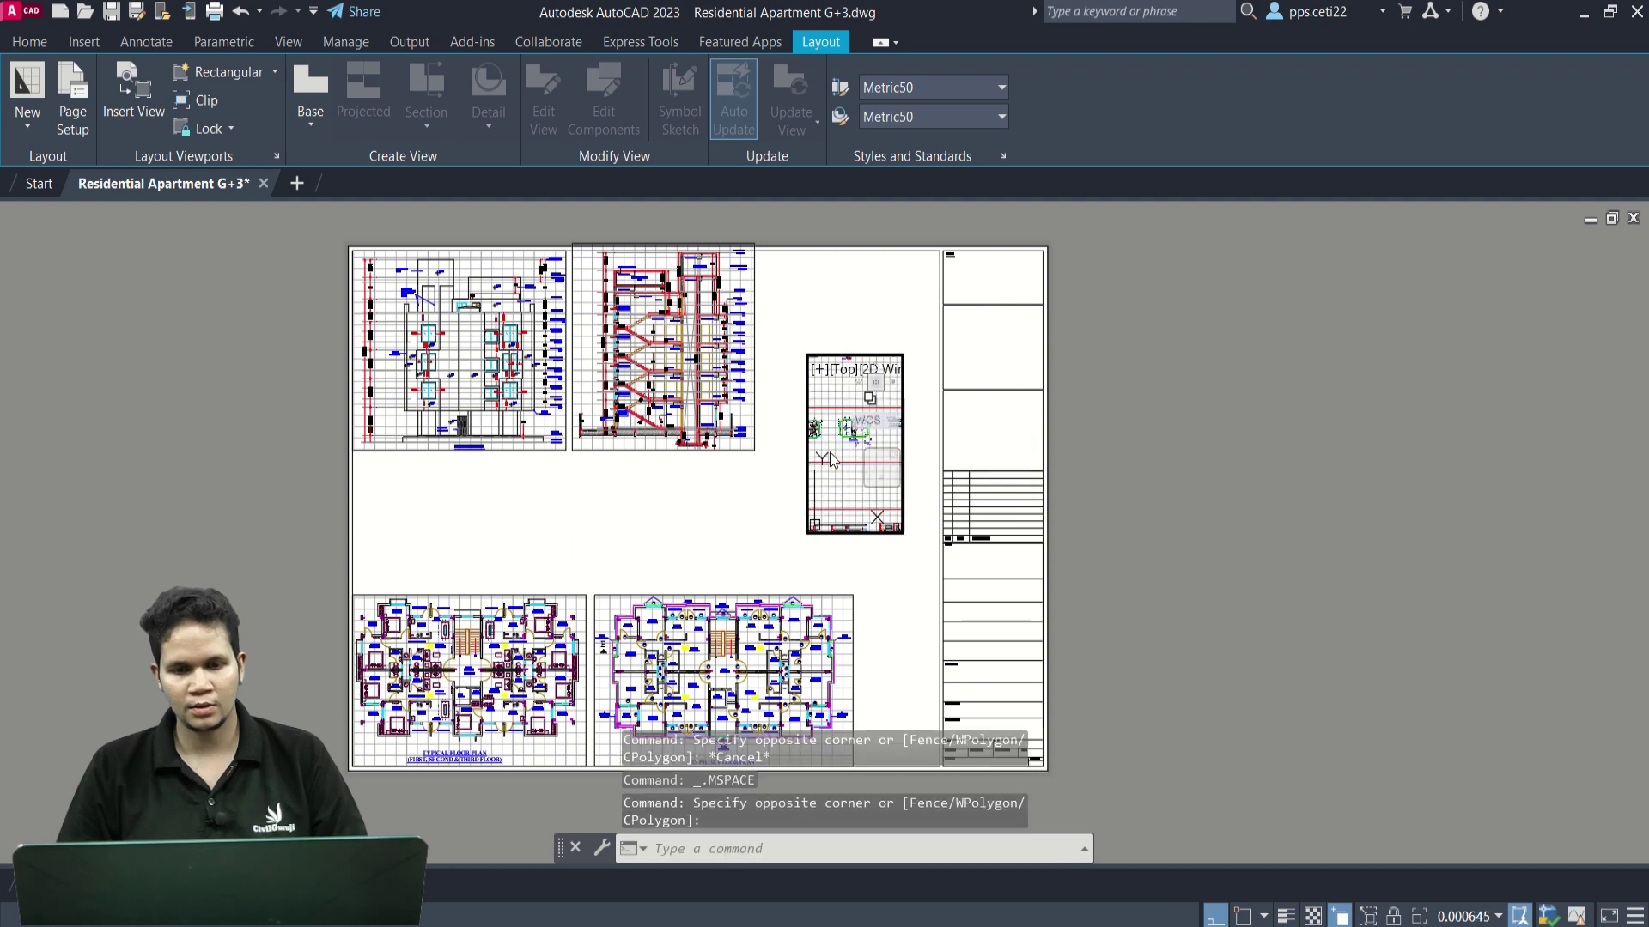
{"action": "scroll", "coordinate": [859, 430], "scroll_direction": "up", "scroll_amount": 3}
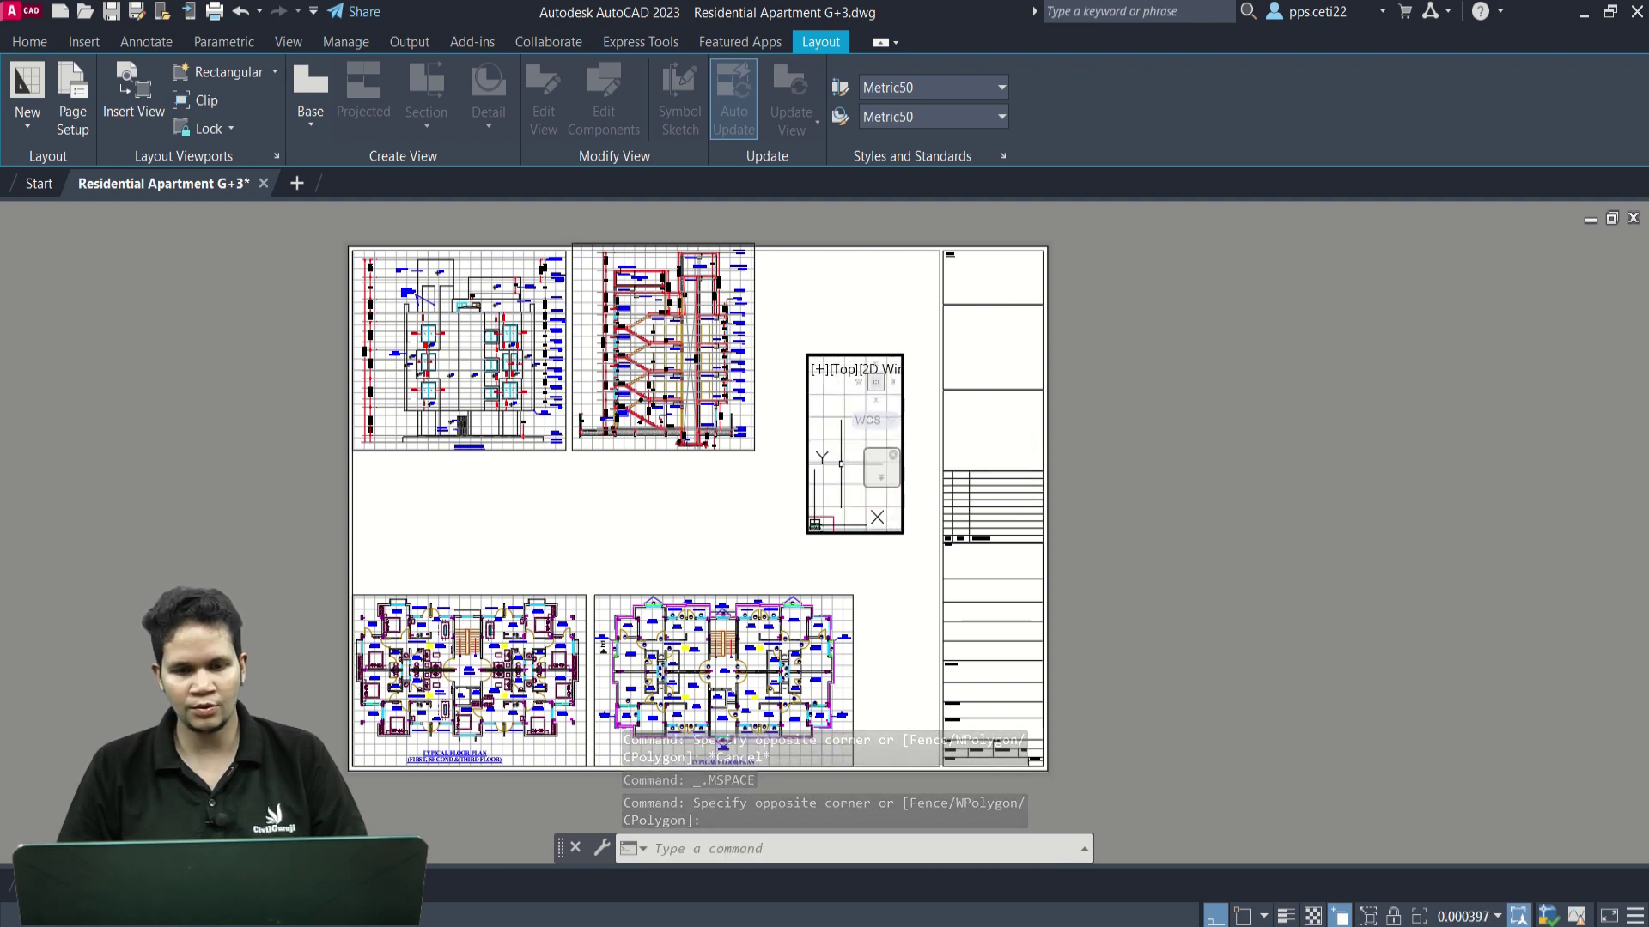
{"action": "middle_click_drag", "start_coordinate": [859, 429], "coordinate": [893, 410]}
{"action": "scroll", "coordinate": [884, 425], "scroll_direction": "up", "scroll_amount": 5}
{"action": "scroll", "coordinate": [867, 446], "scroll_direction": "up", "scroll_amount": 5}
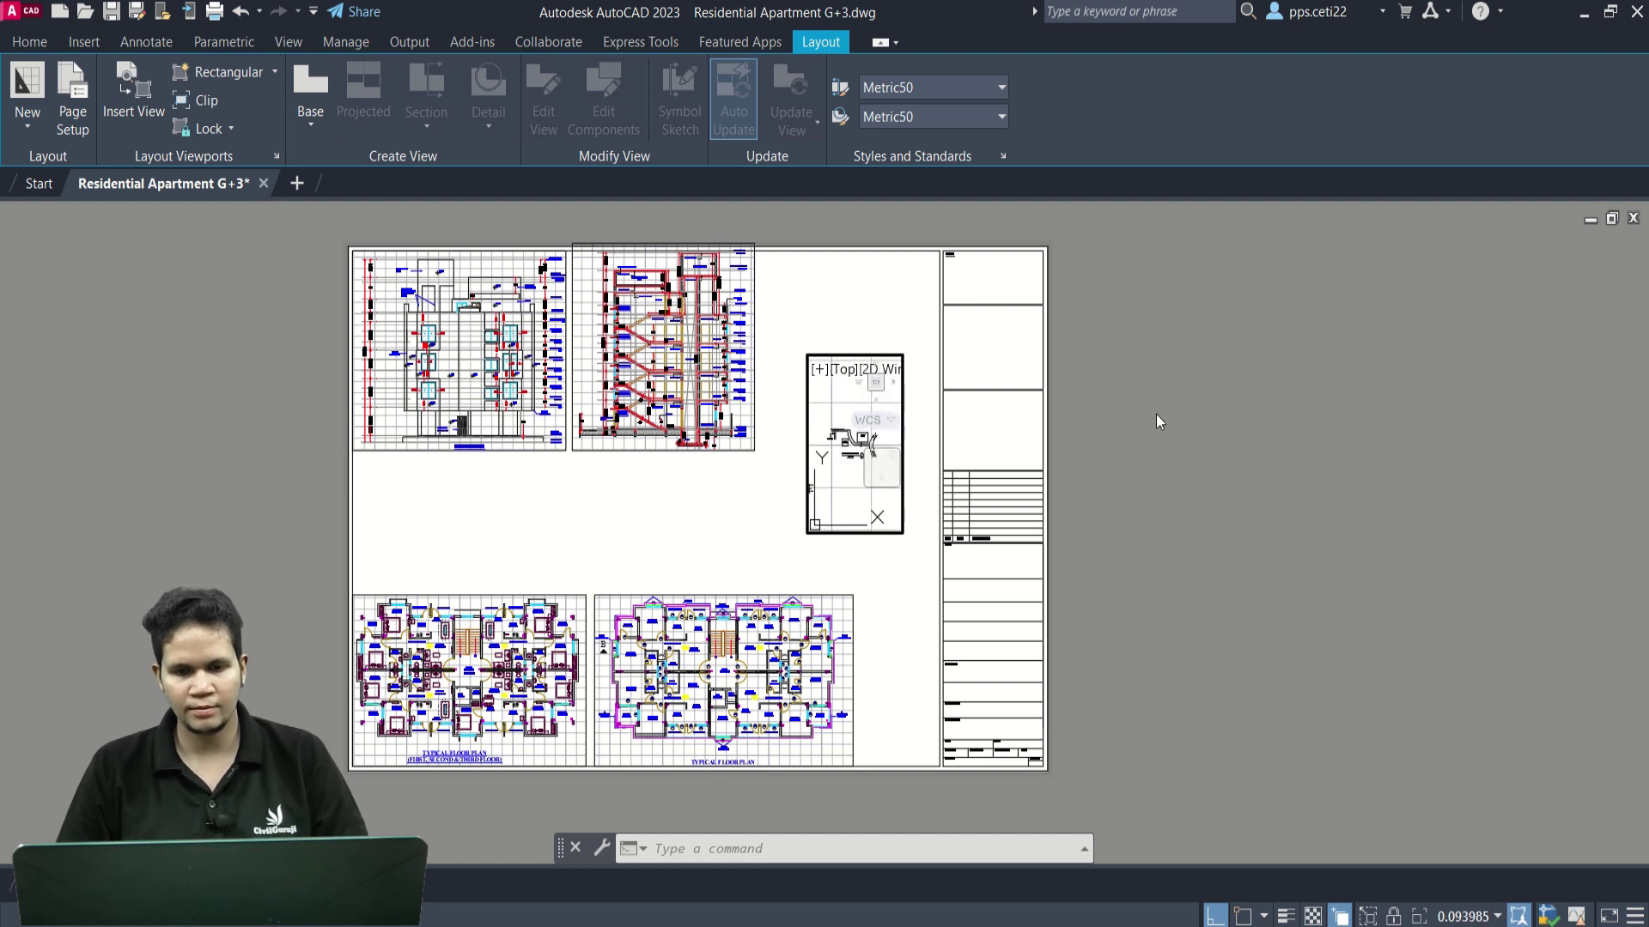
Select the new viewport and try 1:10 and 1:8, settling on 1:5 scale.
{"action": "double_click", "coordinate": [1156, 413]}
{"action": "left_click", "coordinate": [912, 560]}
{"action": "left_click", "coordinate": [858, 516]}
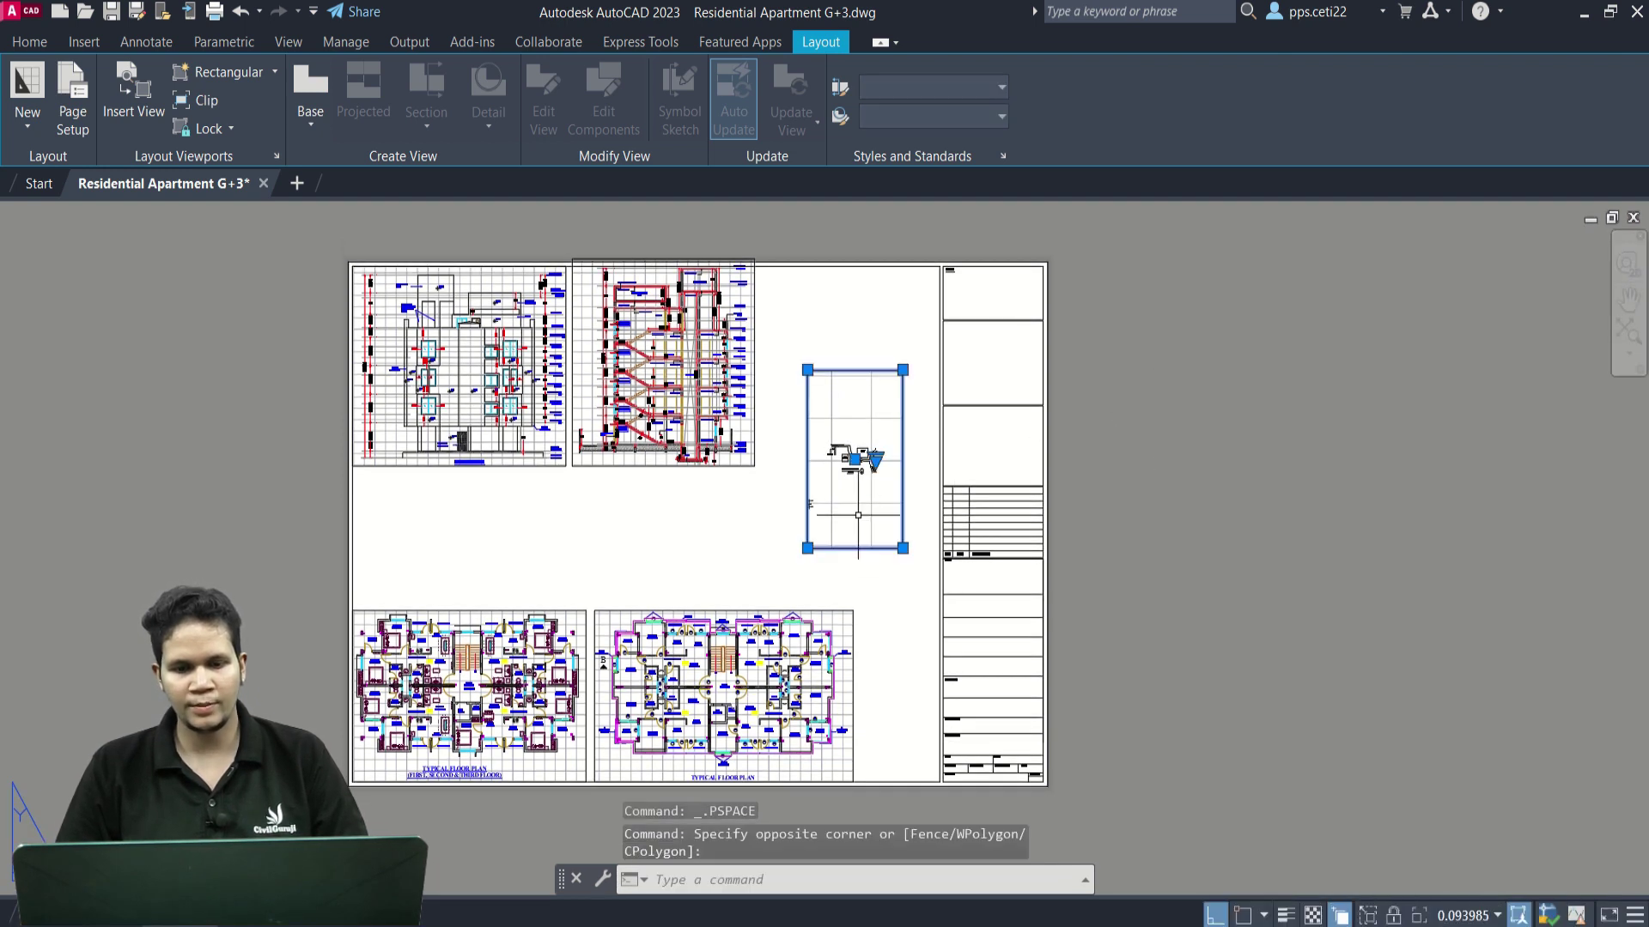
{"action": "left_click", "coordinate": [1479, 917]}
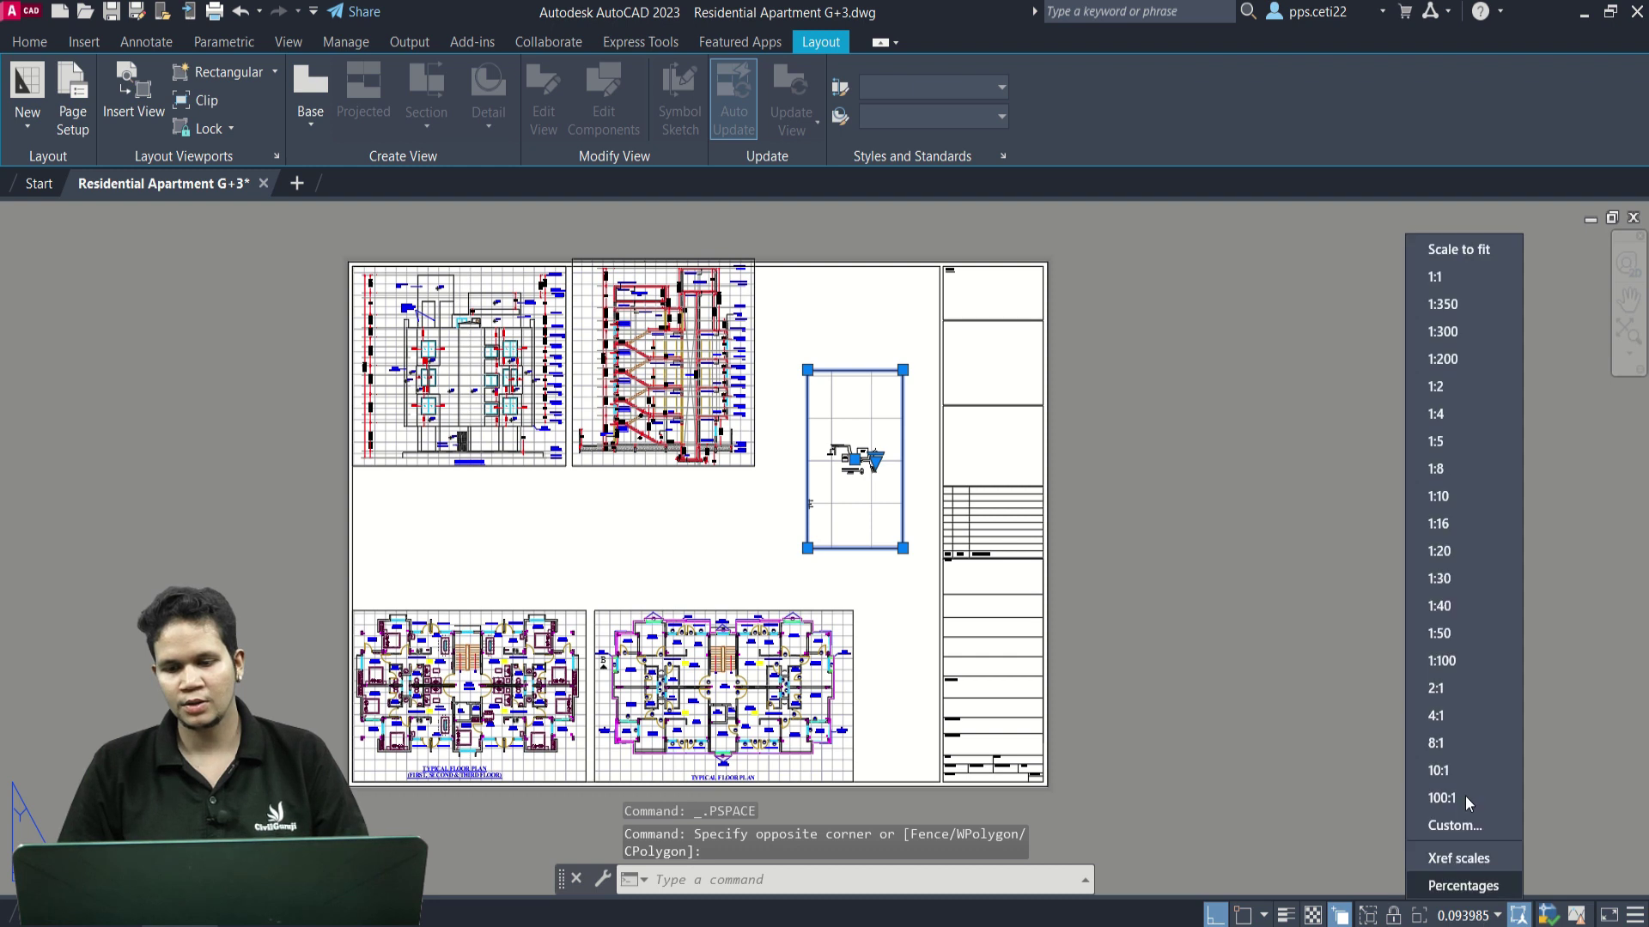
{"action": "left_click", "coordinate": [1448, 498]}
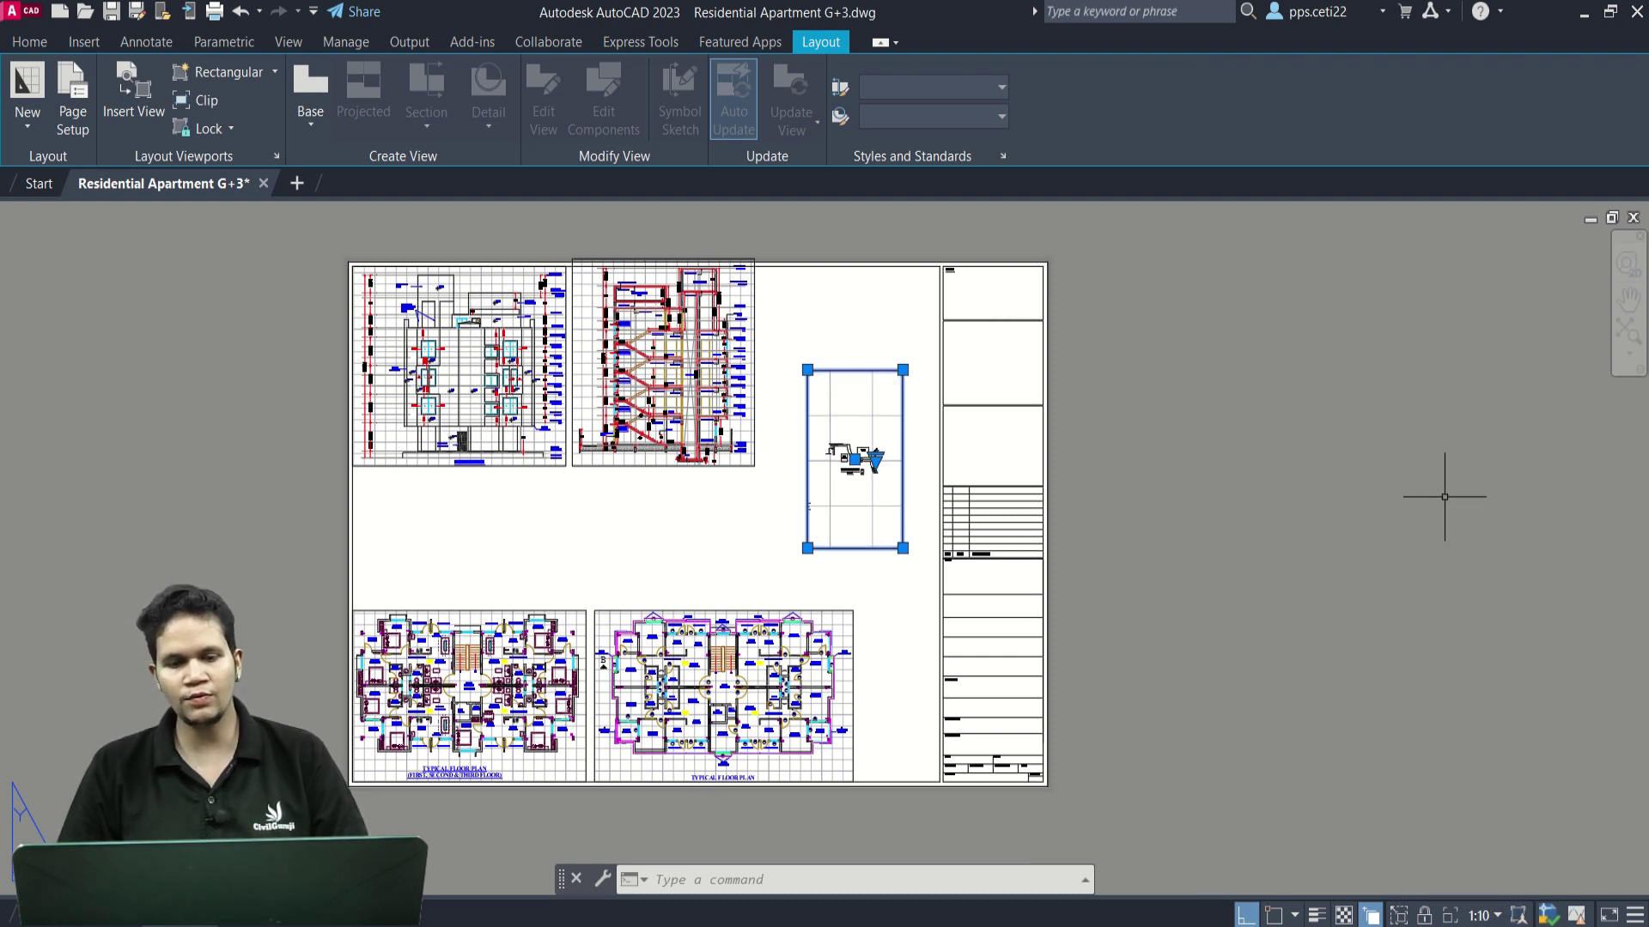
{"action": "left_click", "coordinate": [1479, 917]}
{"action": "left_click", "coordinate": [1470, 468]}
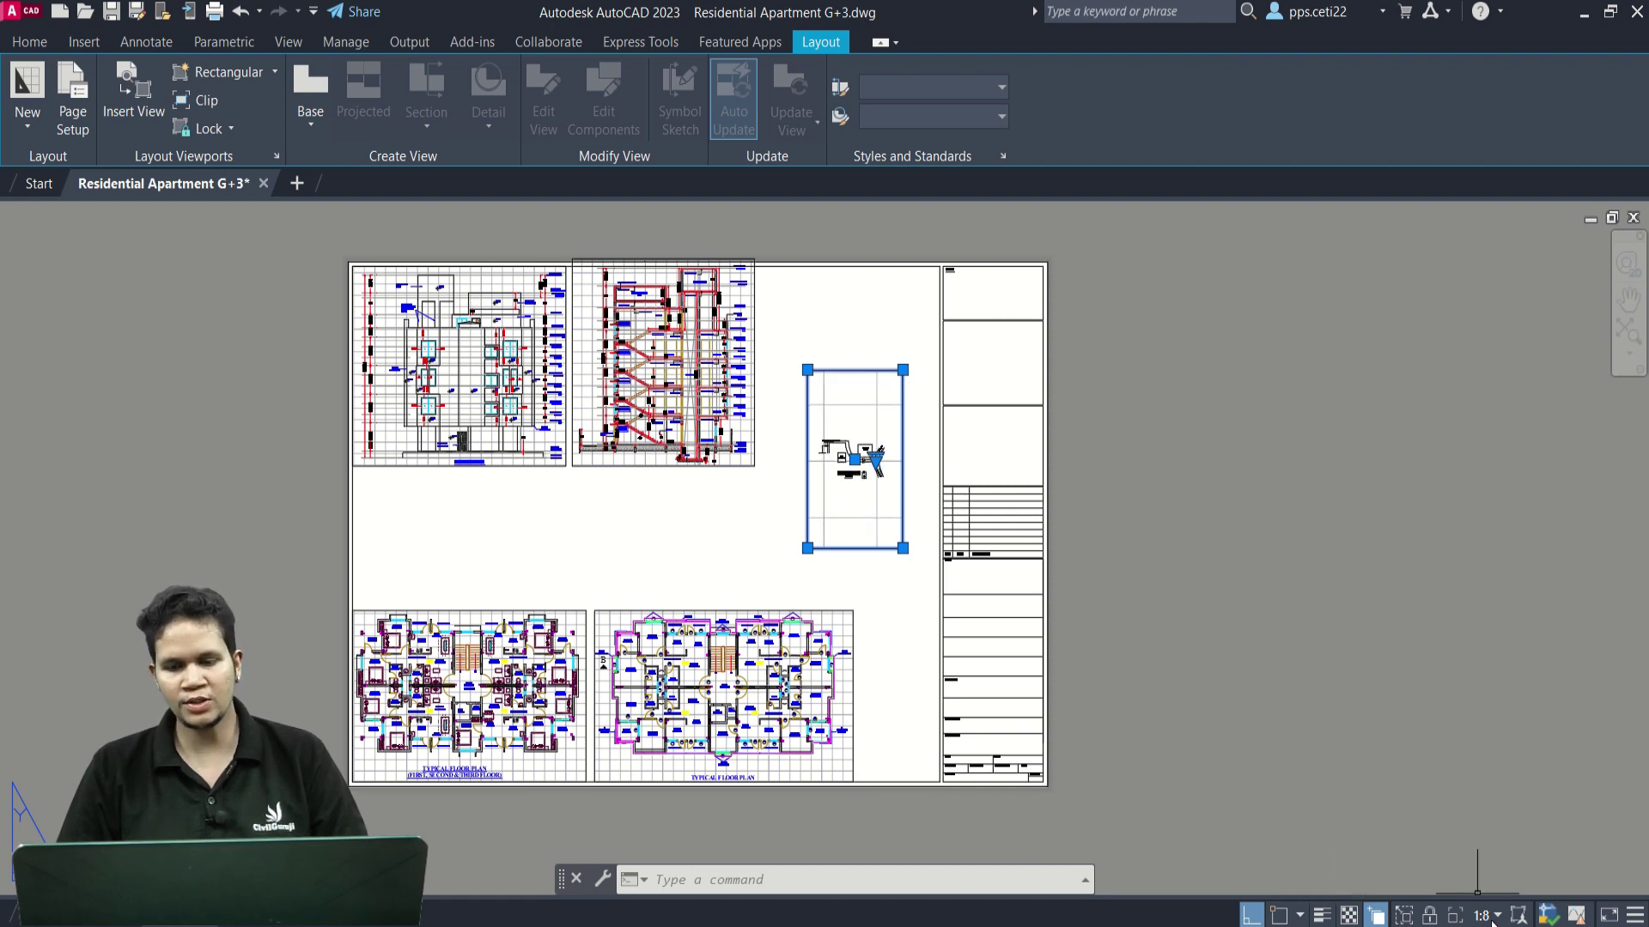
{"action": "left_click", "coordinate": [1488, 915]}
{"action": "left_click", "coordinate": [1472, 460]}
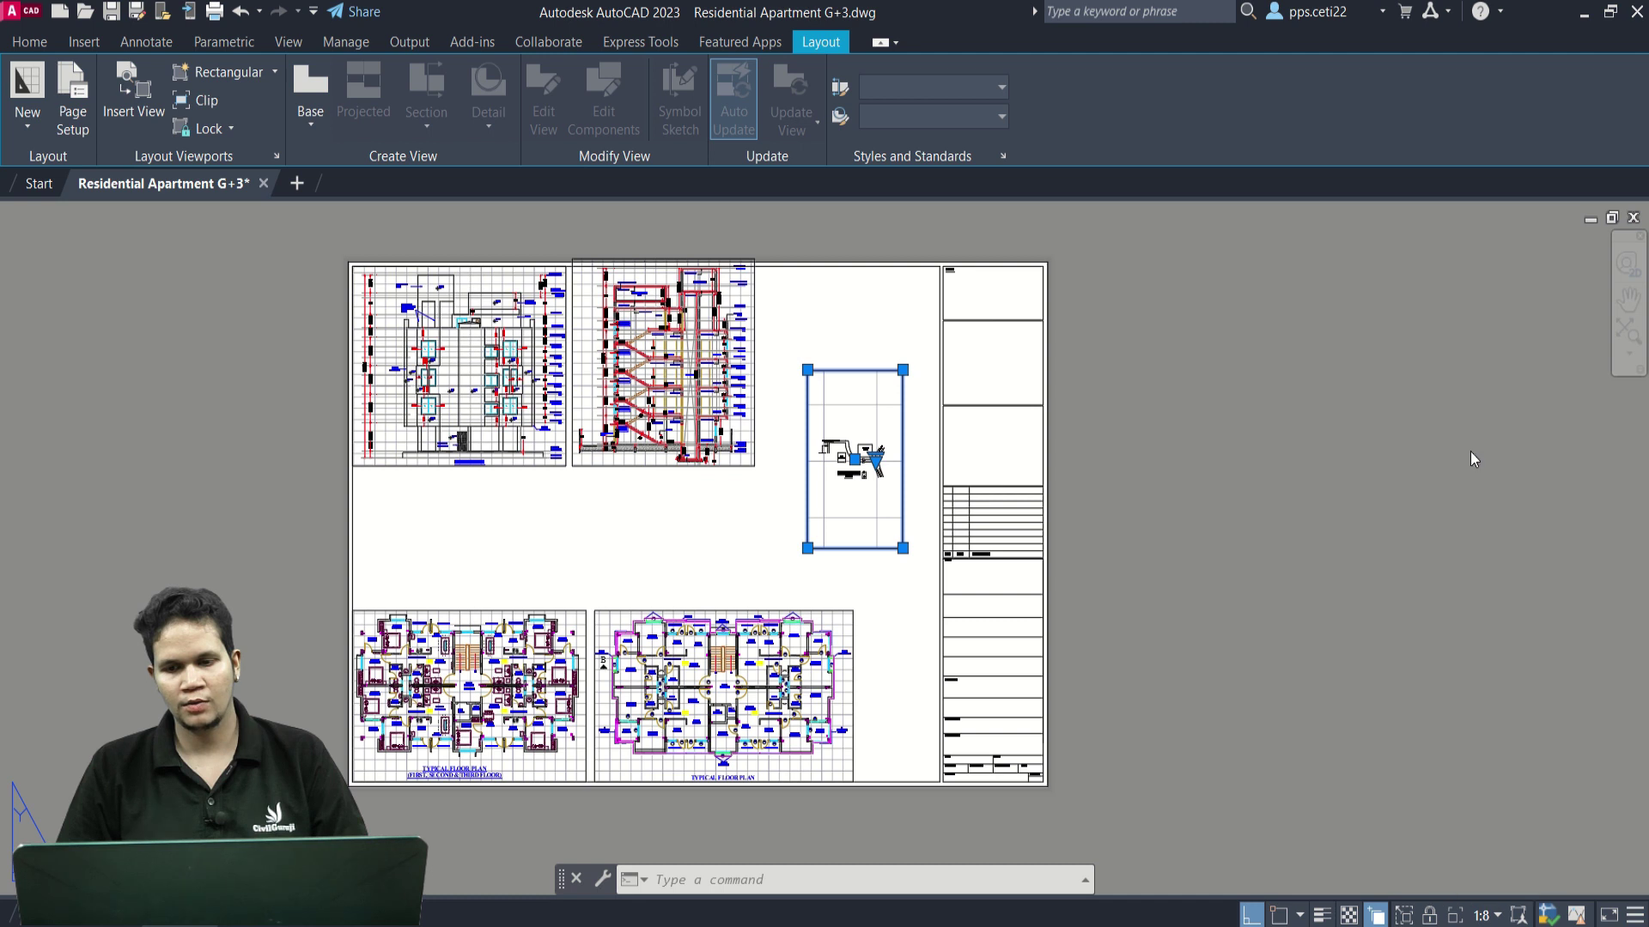
Reshape the location-plan viewport into a short, wide box and move it lower.
{"action": "scroll", "coordinate": [828, 449], "scroll_direction": "up", "scroll_amount": 4}
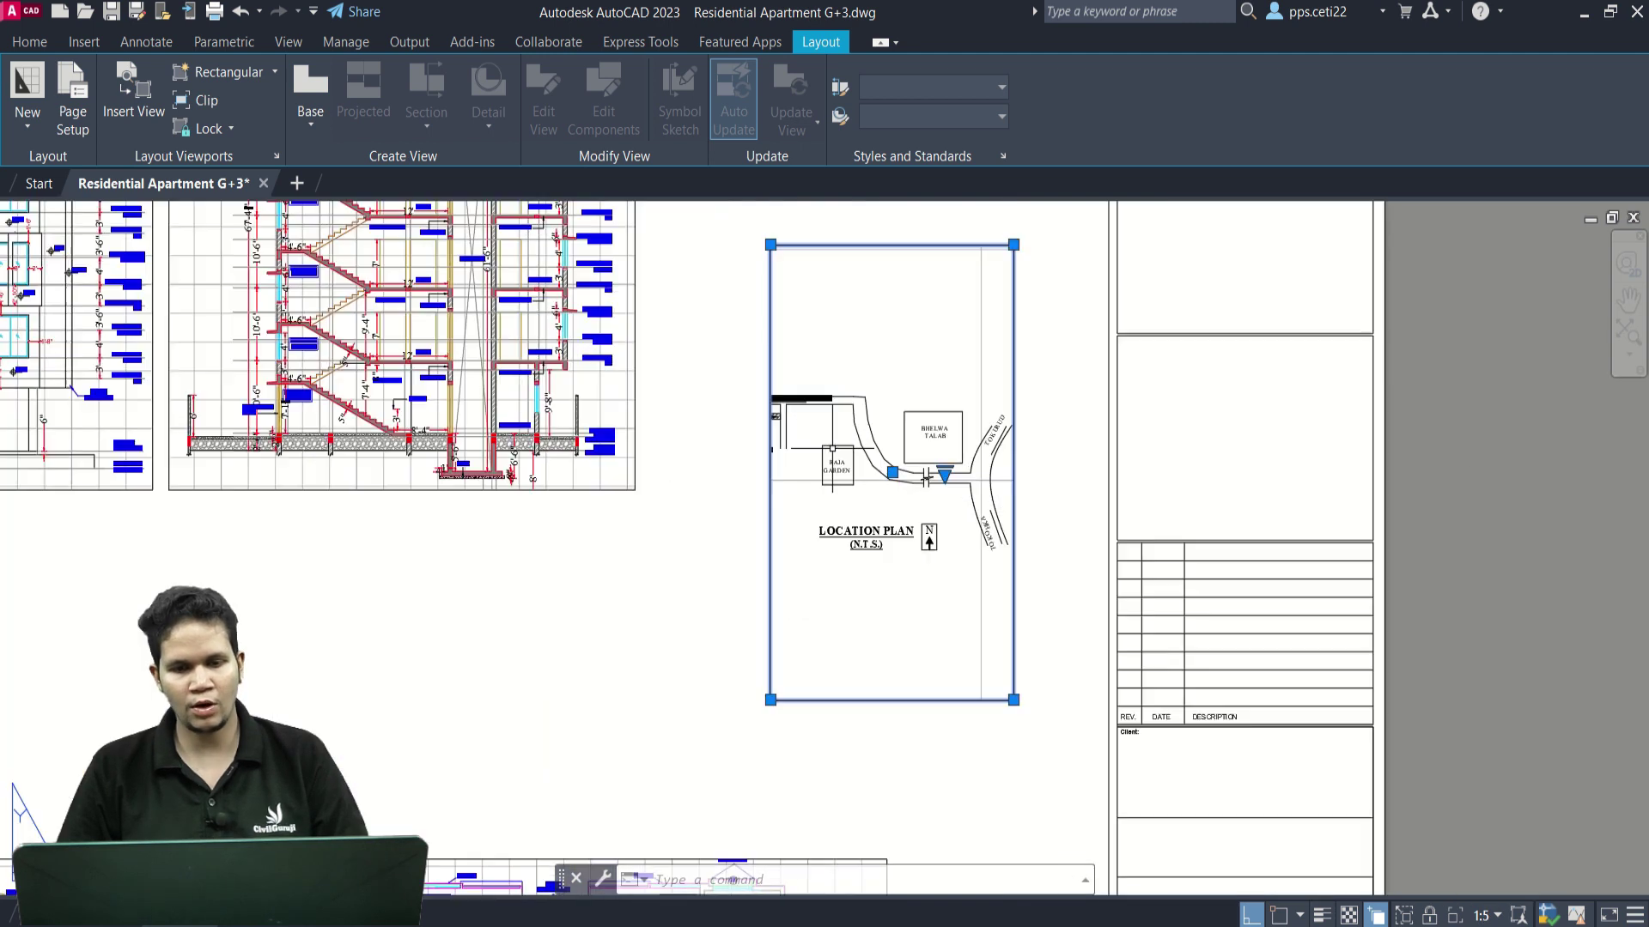
{"action": "scroll", "coordinate": [832, 449], "scroll_direction": "down", "scroll_amount": 2}
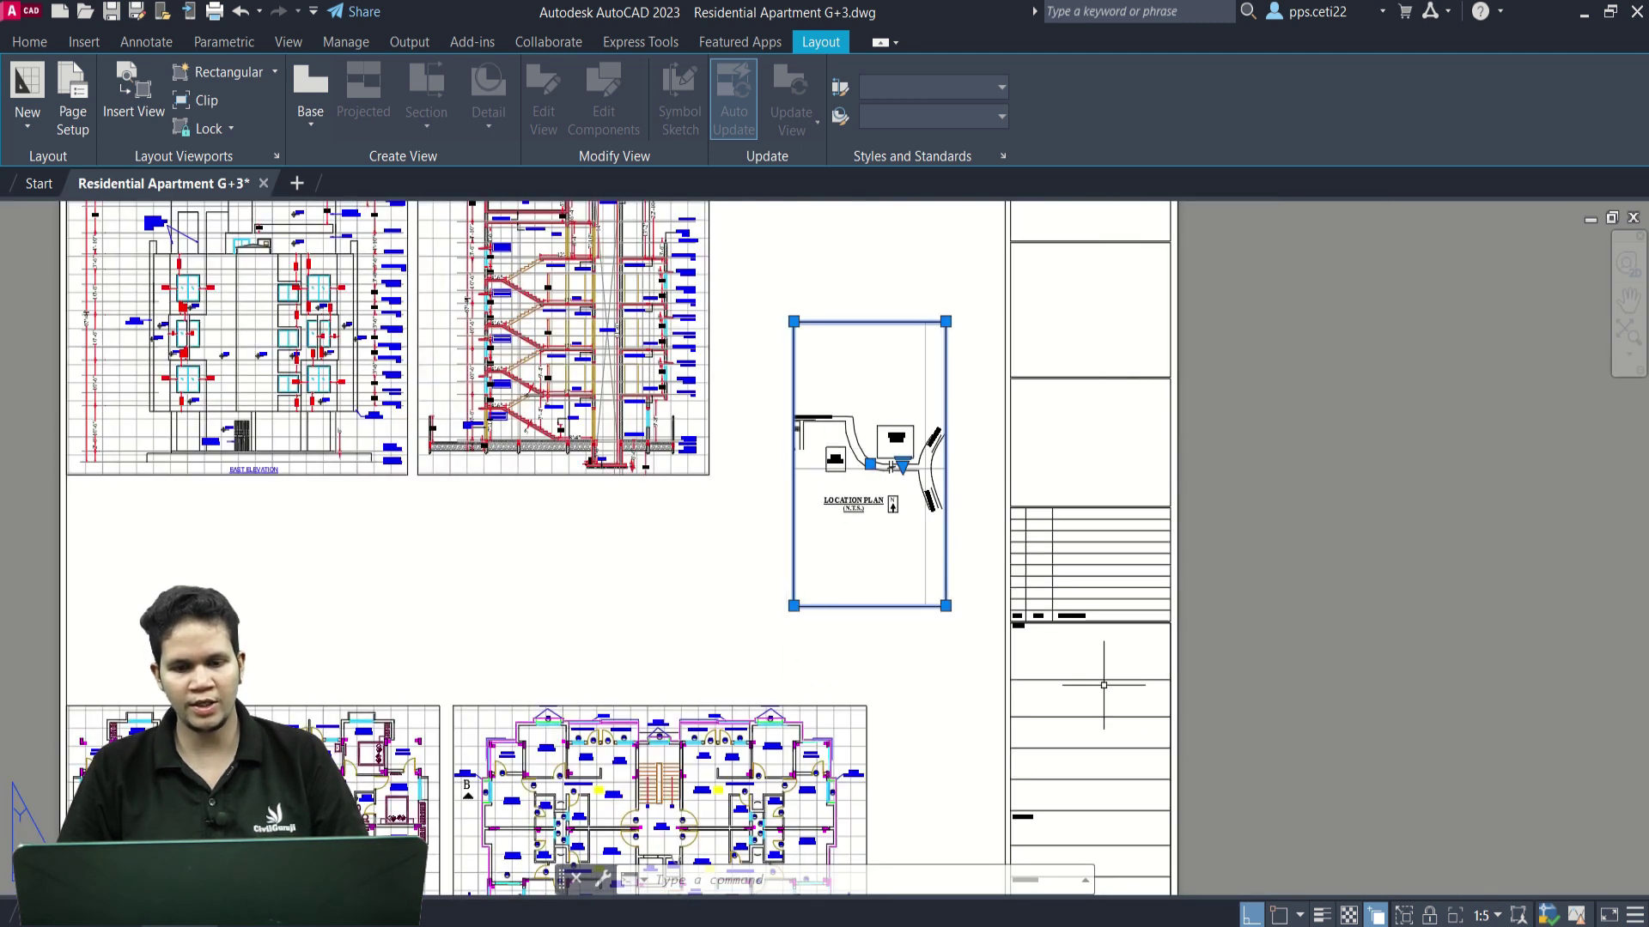
{"action": "left_click", "coordinate": [793, 606]}
{"action": "type", "text": "m"}
{"action": "key", "text": "Return"}
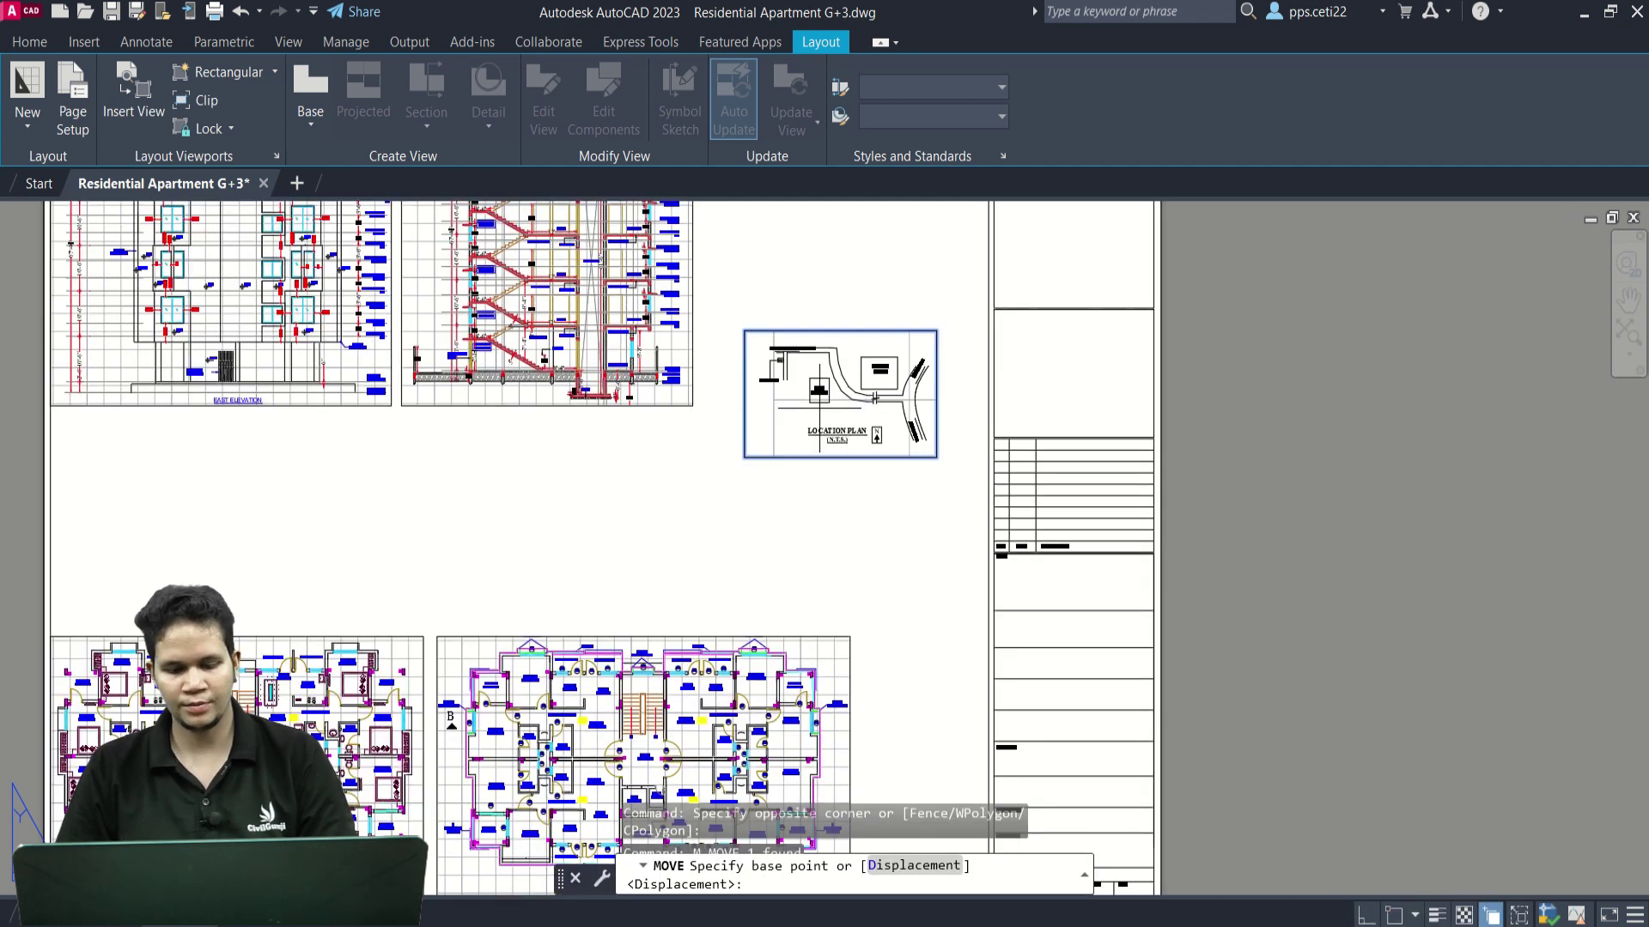
{"action": "left_click", "coordinate": [941, 500]}
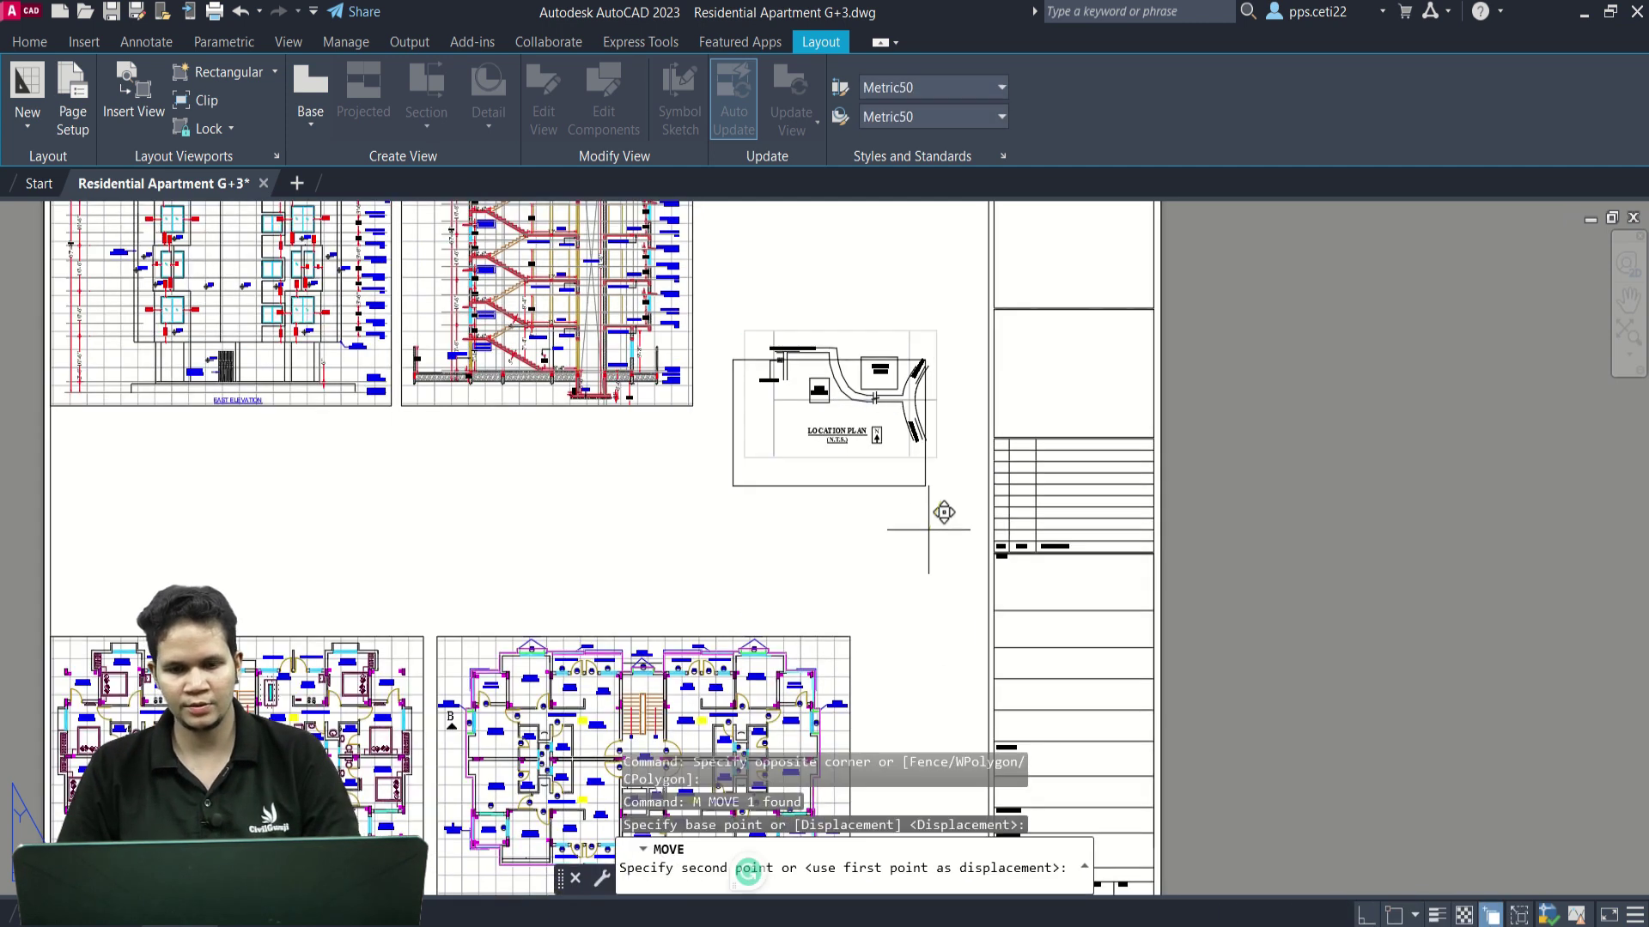
{"action": "left_click", "coordinate": [944, 593]}
{"action": "key", "text": "Escape"}
{"action": "key", "text": "Escape"}
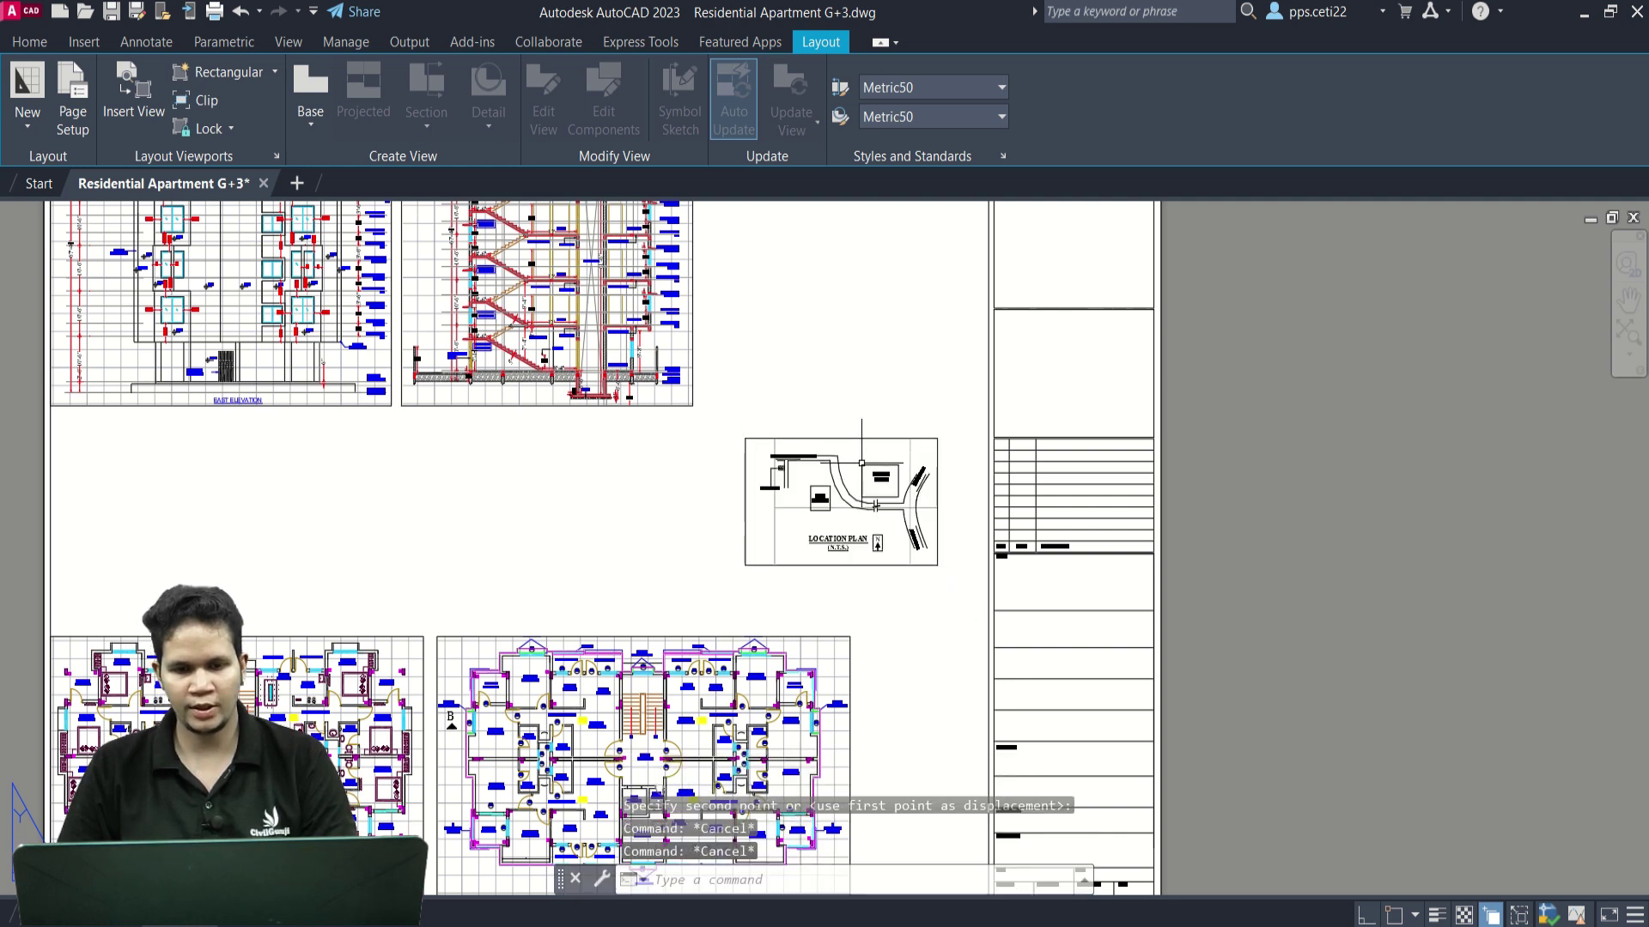
{"action": "scroll", "coordinate": [859, 610], "scroll_direction": "down", "scroll_amount": 3}
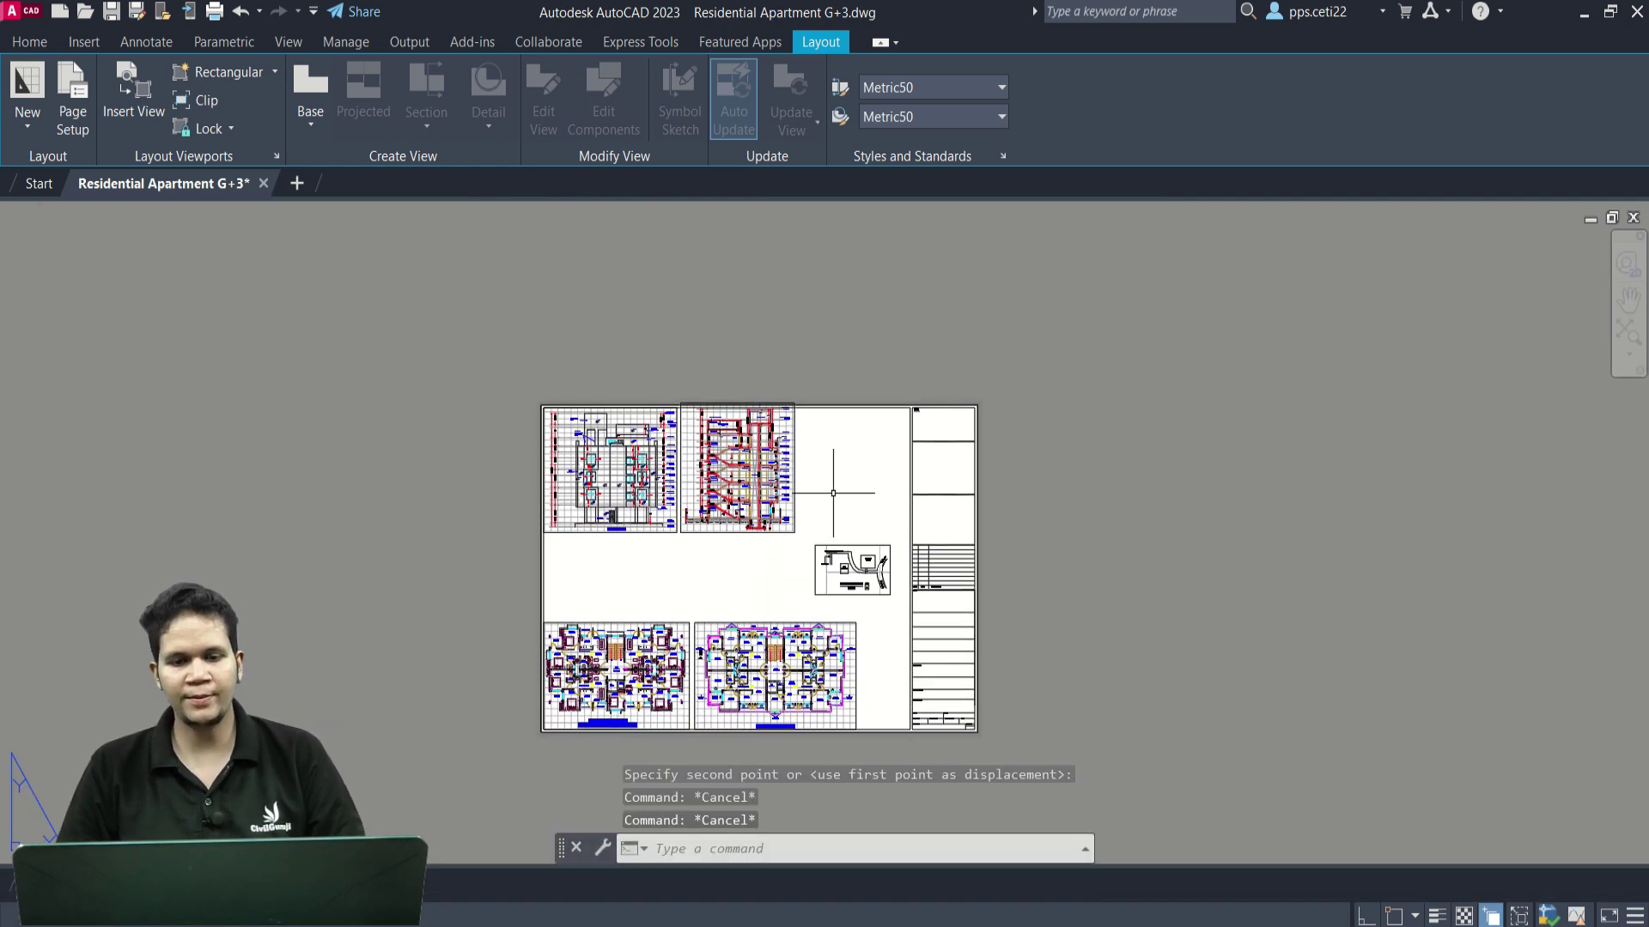
Create another viewport on the sheet and pan the model inside it.
{"action": "left_click", "coordinate": [219, 77]}
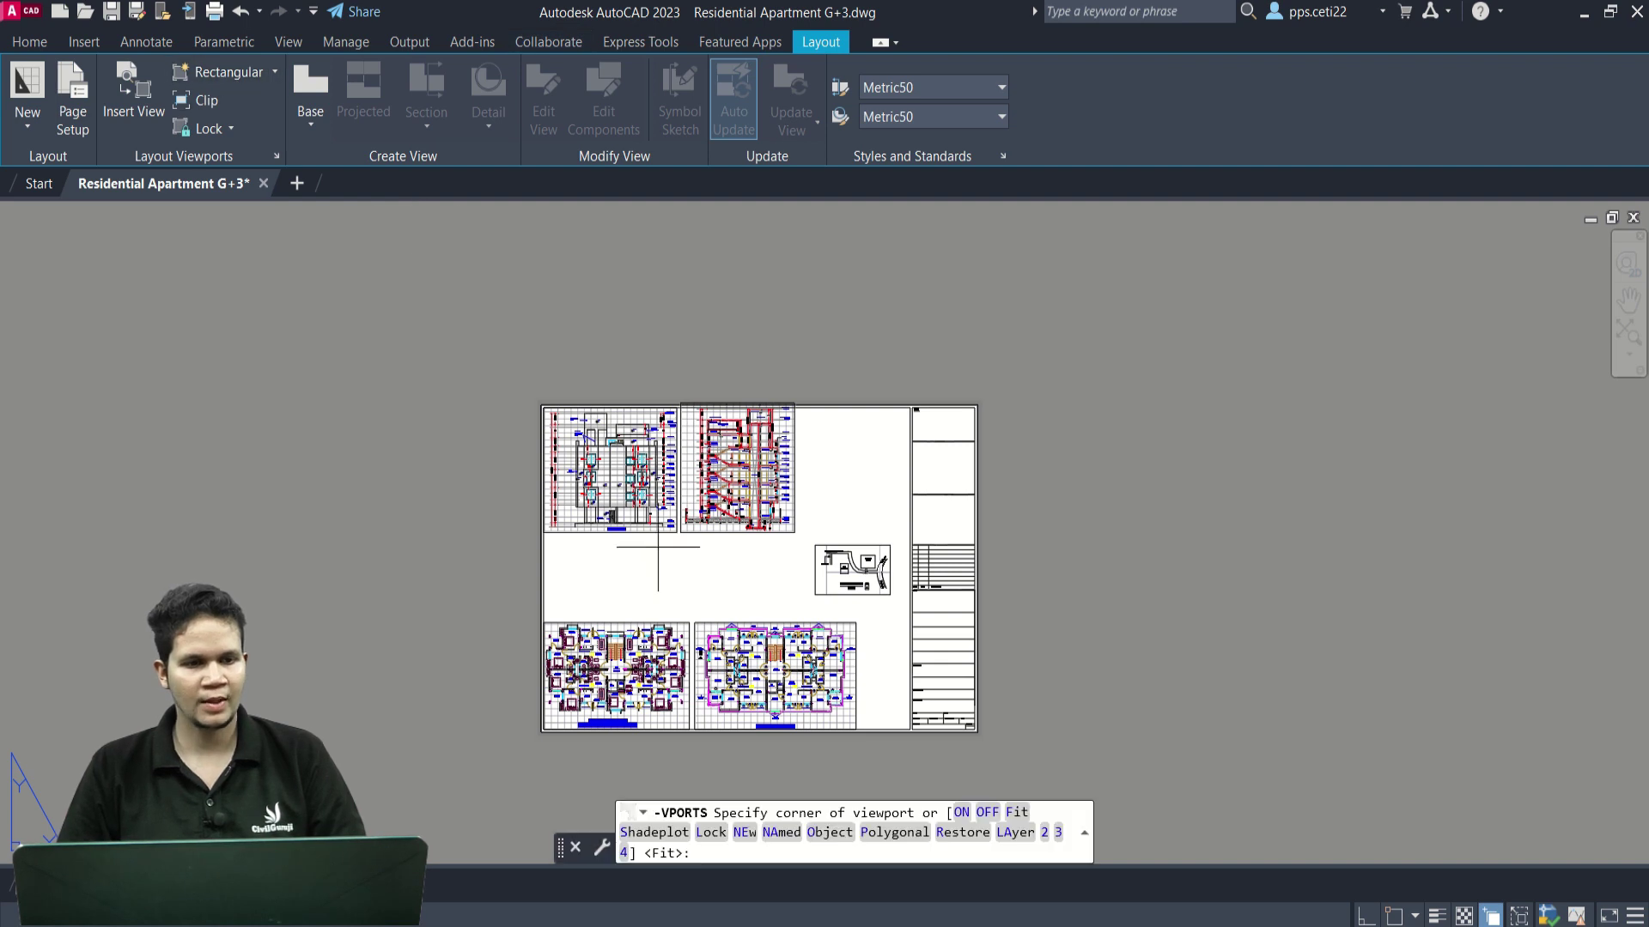
{"action": "middle_click_drag", "start_coordinate": [846, 459], "coordinate": [607, 400]}
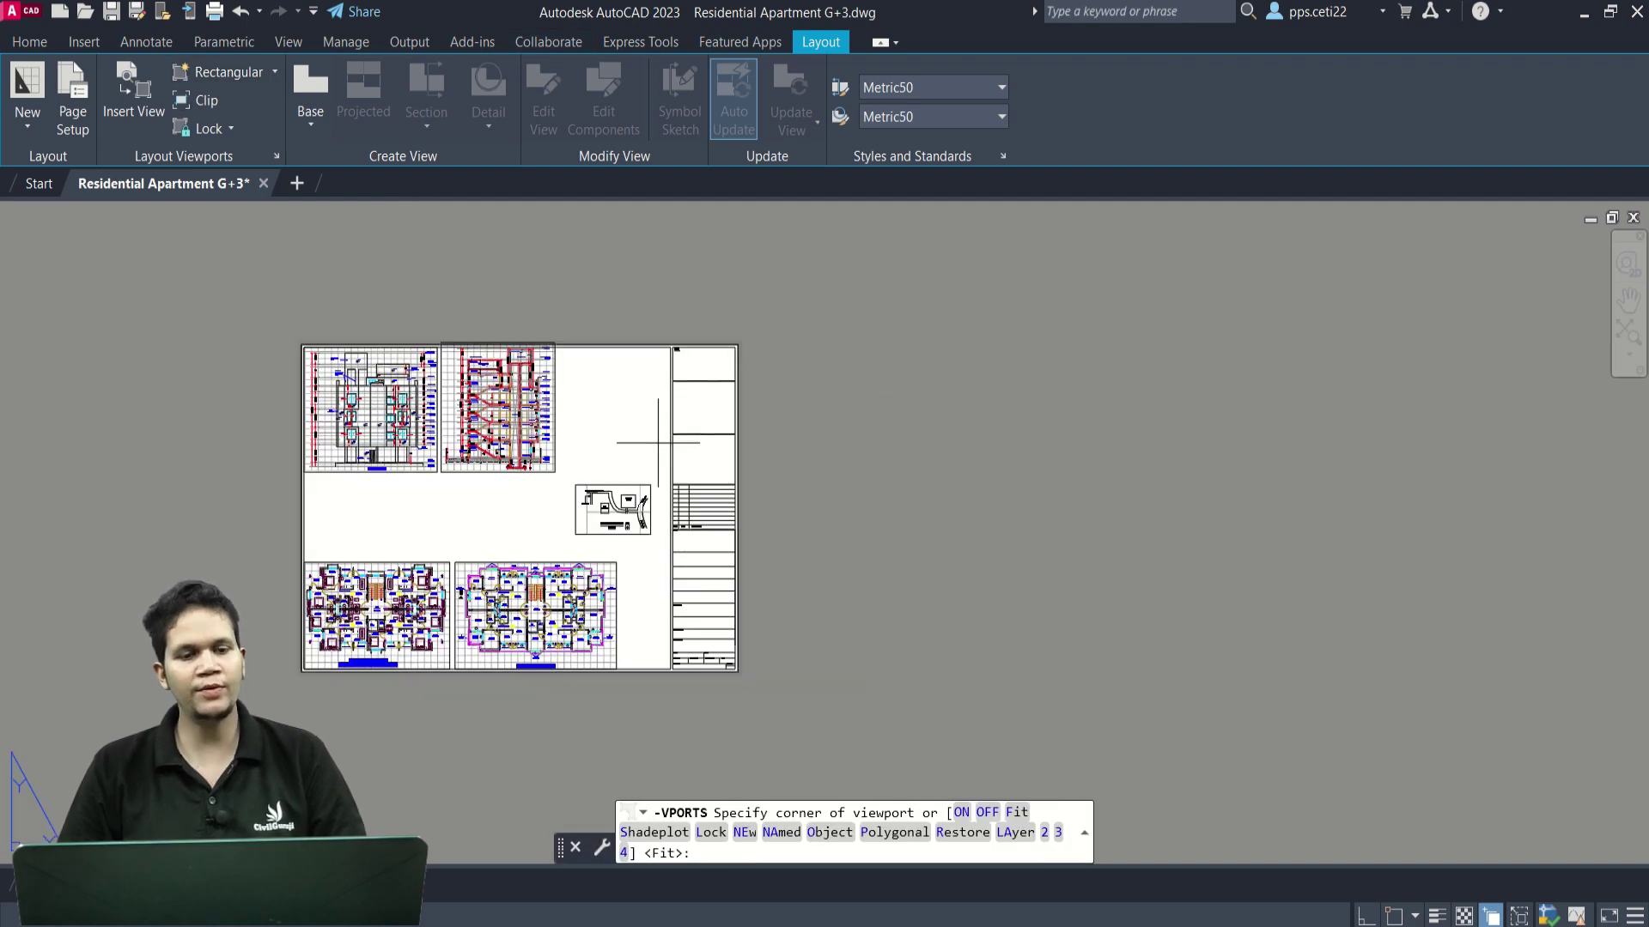
{"action": "left_click", "coordinate": [853, 367]}
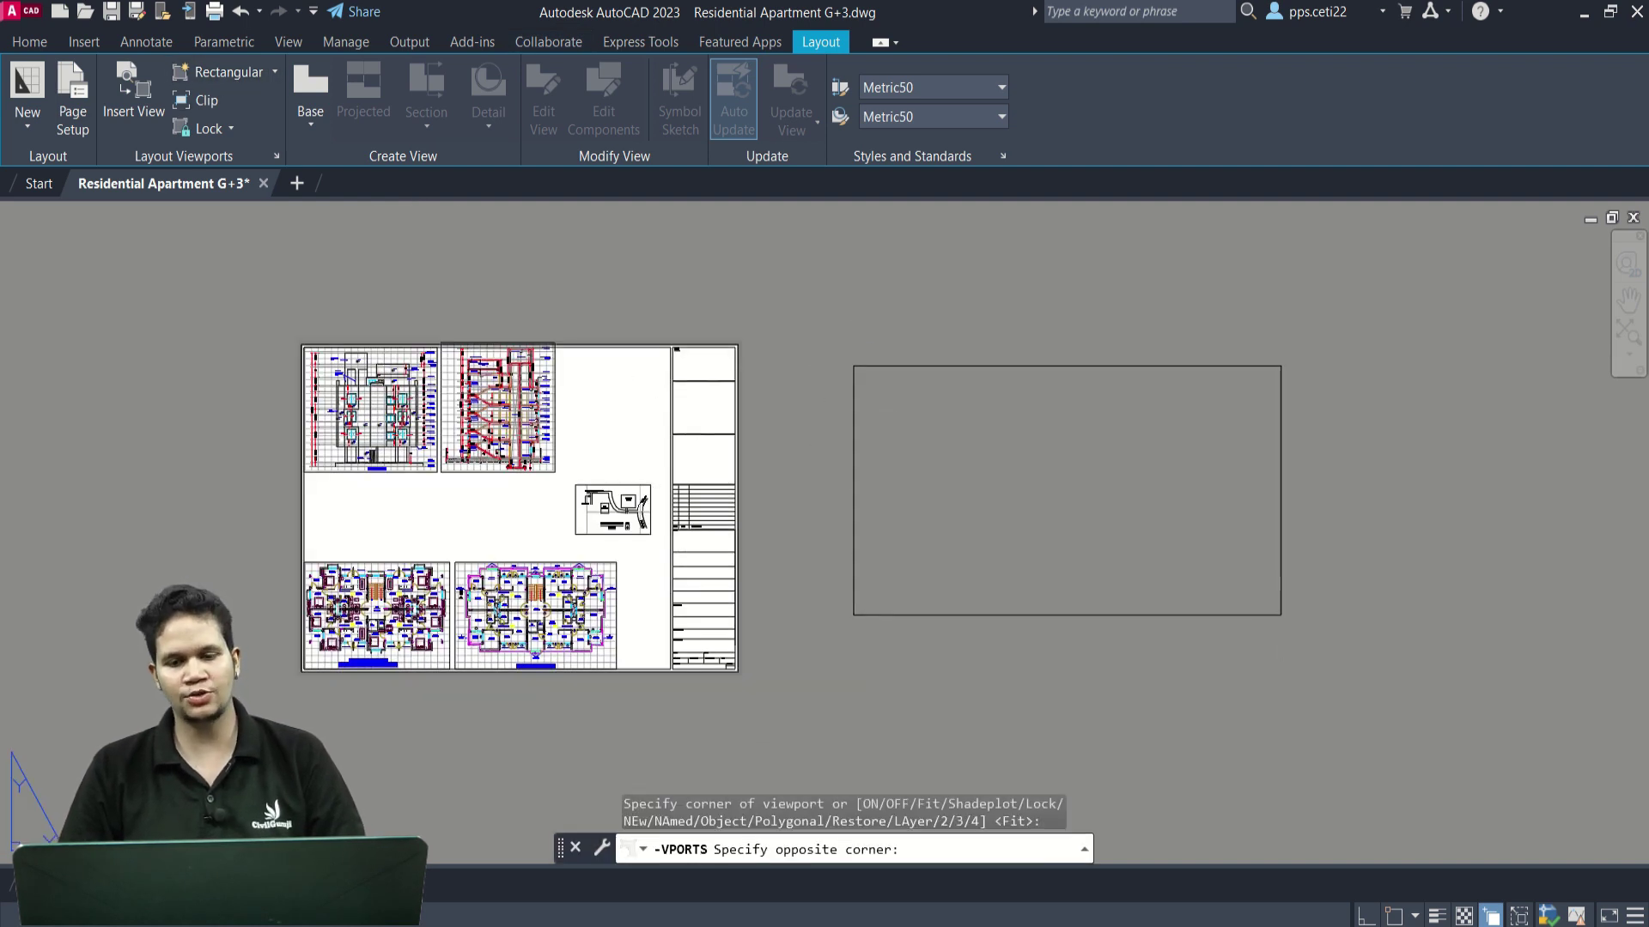
{"action": "left_click", "coordinate": [1281, 614]}
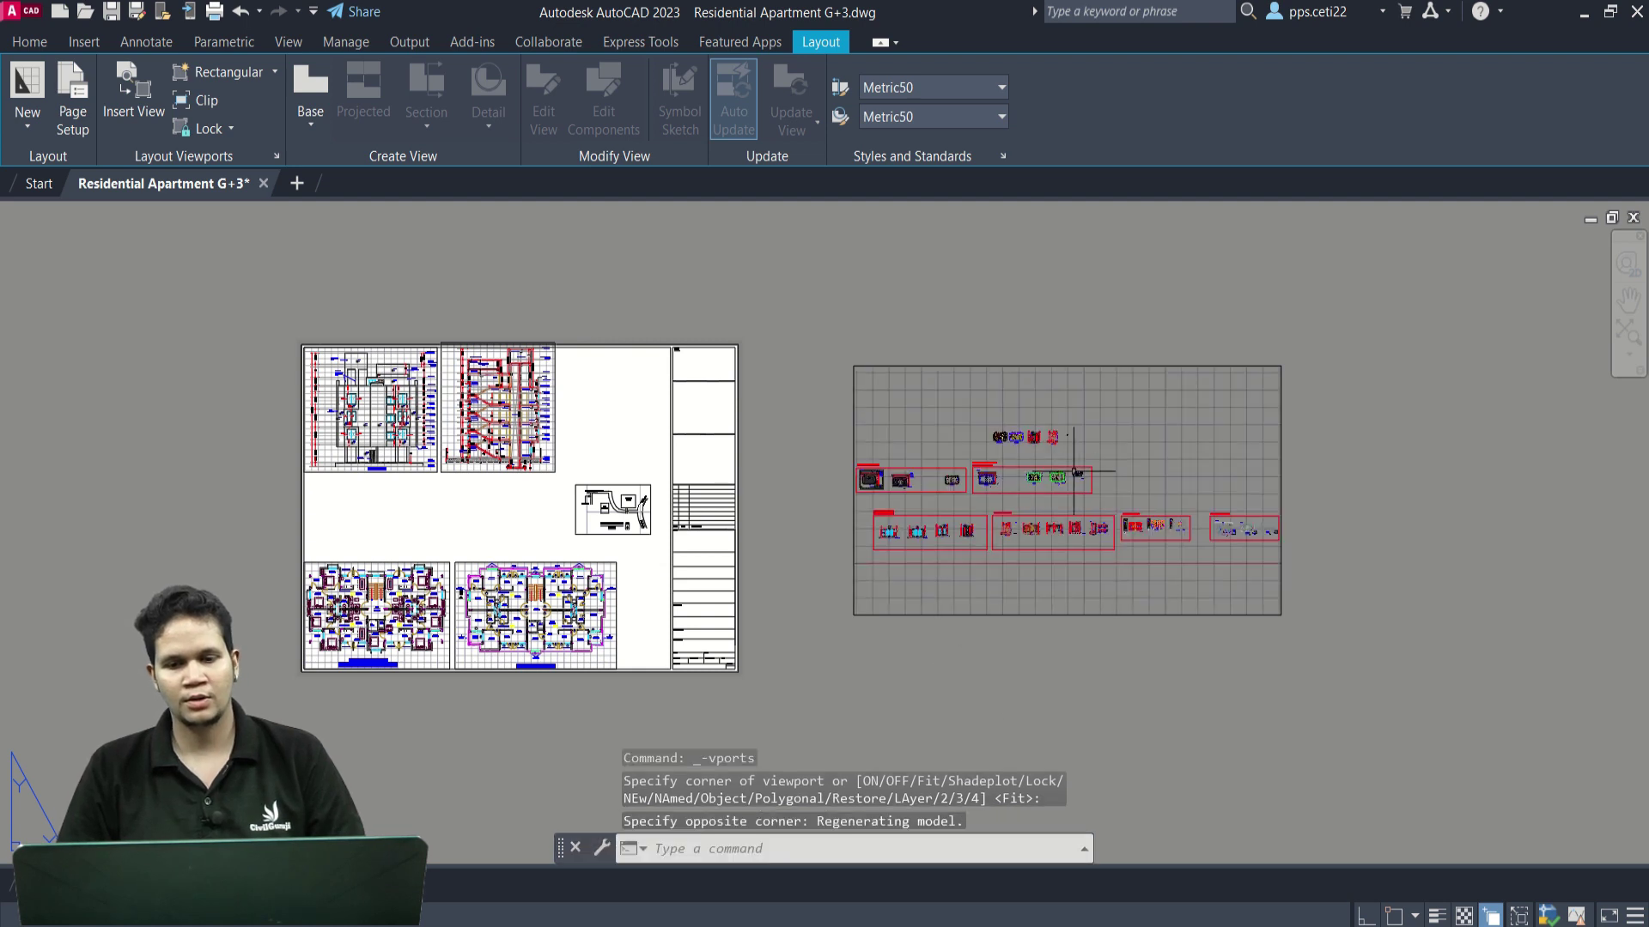
{"action": "double_click", "coordinate": [1098, 451]}
{"action": "scroll", "coordinate": [1073, 481], "scroll_direction": "up", "scroll_amount": 3}
{"action": "middle_click_drag", "start_coordinate": [1074, 481], "coordinate": [1014, 528]}
{"action": "double_click", "coordinate": [990, 276]}
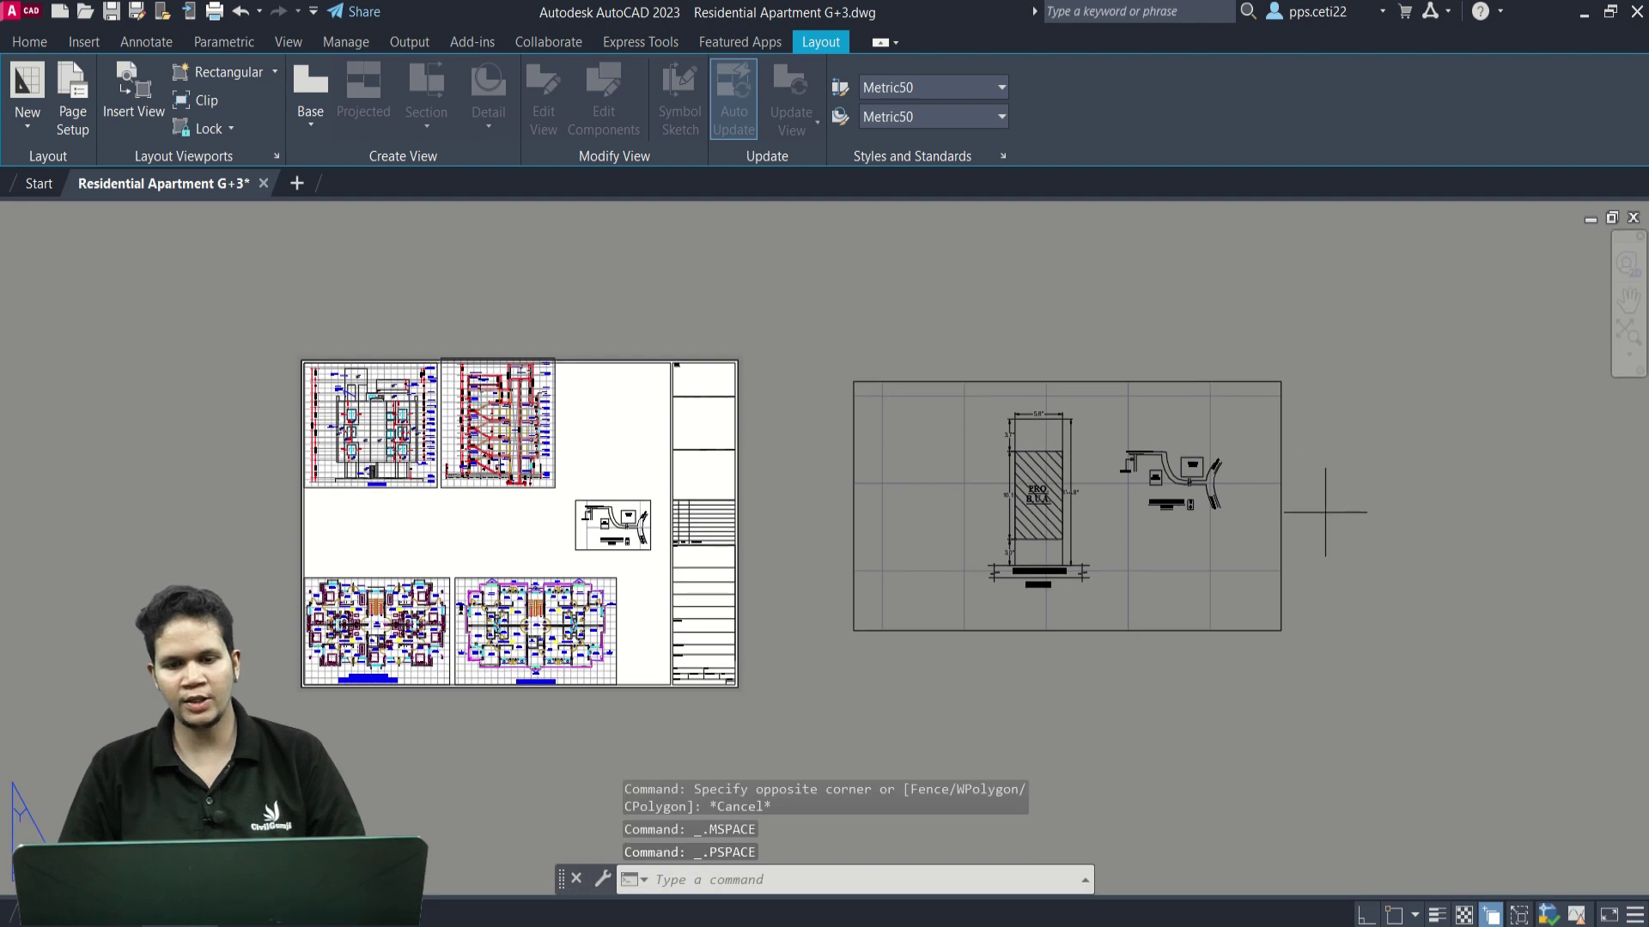
Select the site plan viewport and try scales 1:10, 1:100, 1:5 and 1:4.
{"action": "left_click", "coordinate": [1281, 483]}
{"action": "left_click", "coordinate": [1205, 432]}
{"action": "left_click", "coordinate": [1472, 919]}
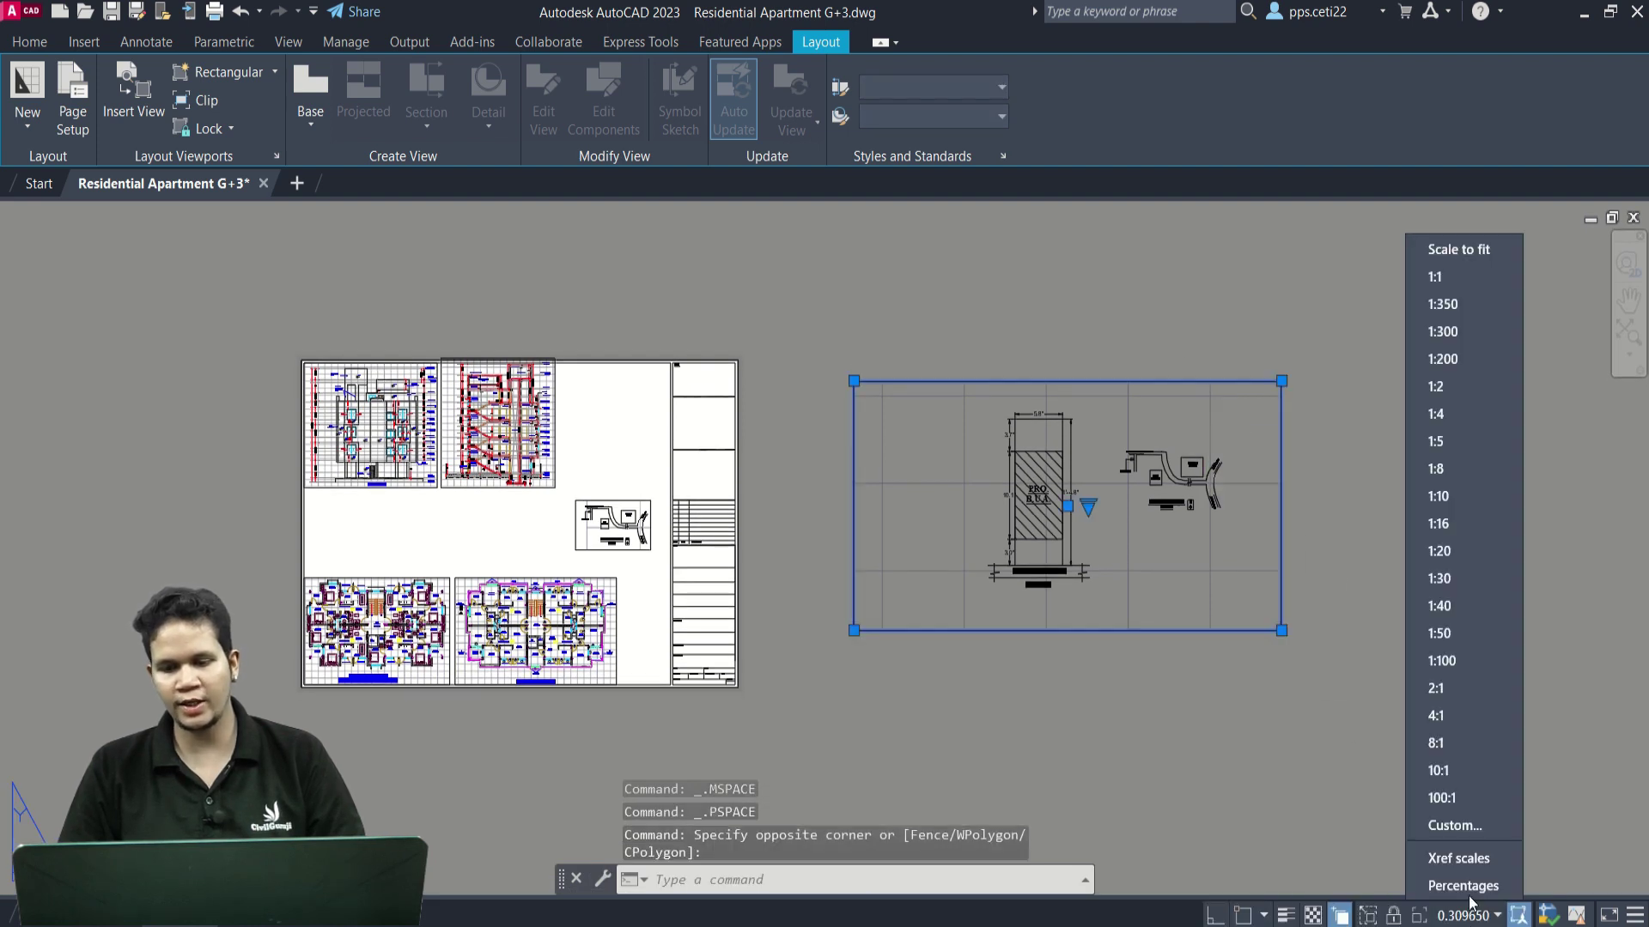
{"action": "left_click", "coordinate": [1439, 498]}
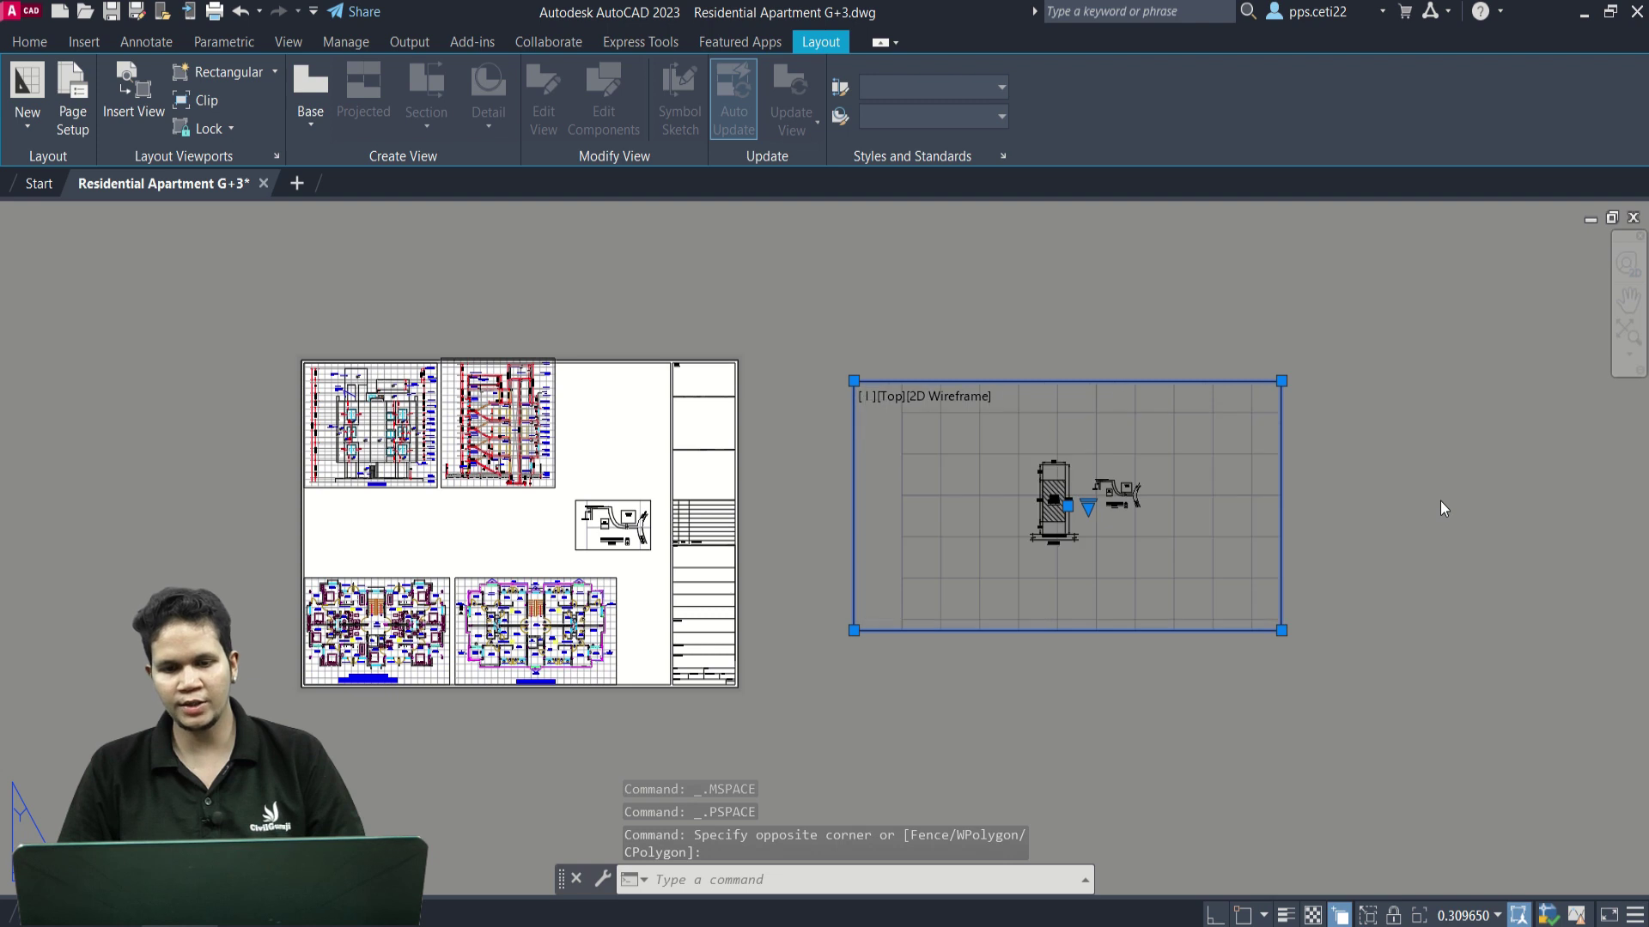
{"action": "left_click", "coordinate": [1484, 916]}
{"action": "left_click", "coordinate": [1481, 661]}
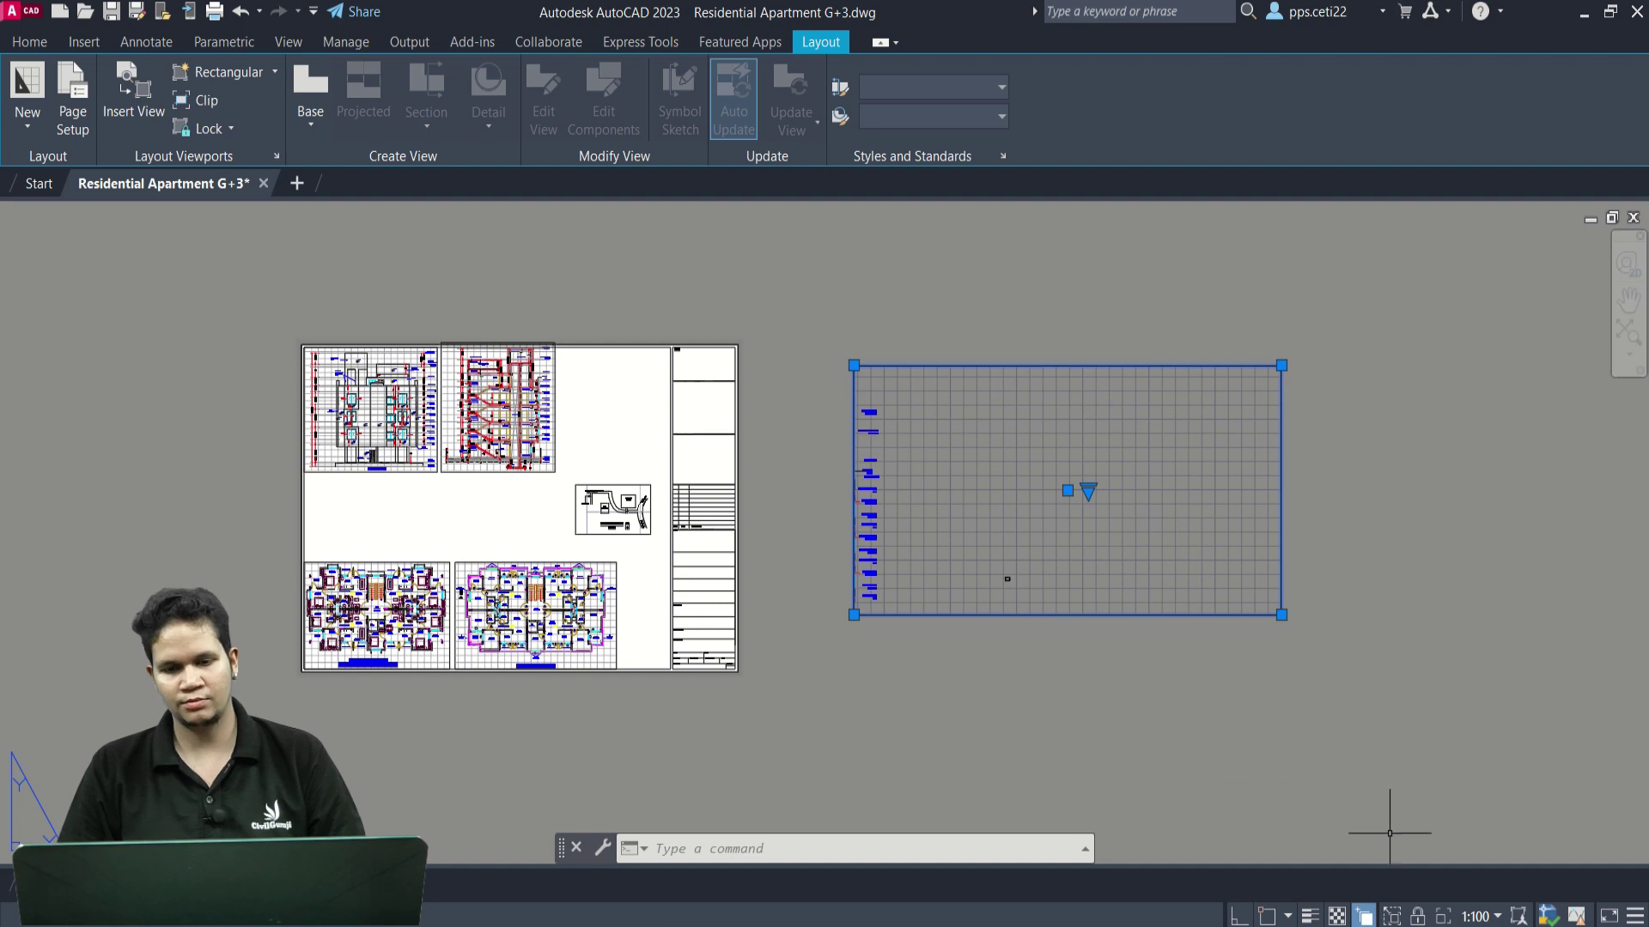
{"action": "left_click", "coordinate": [1484, 918]}
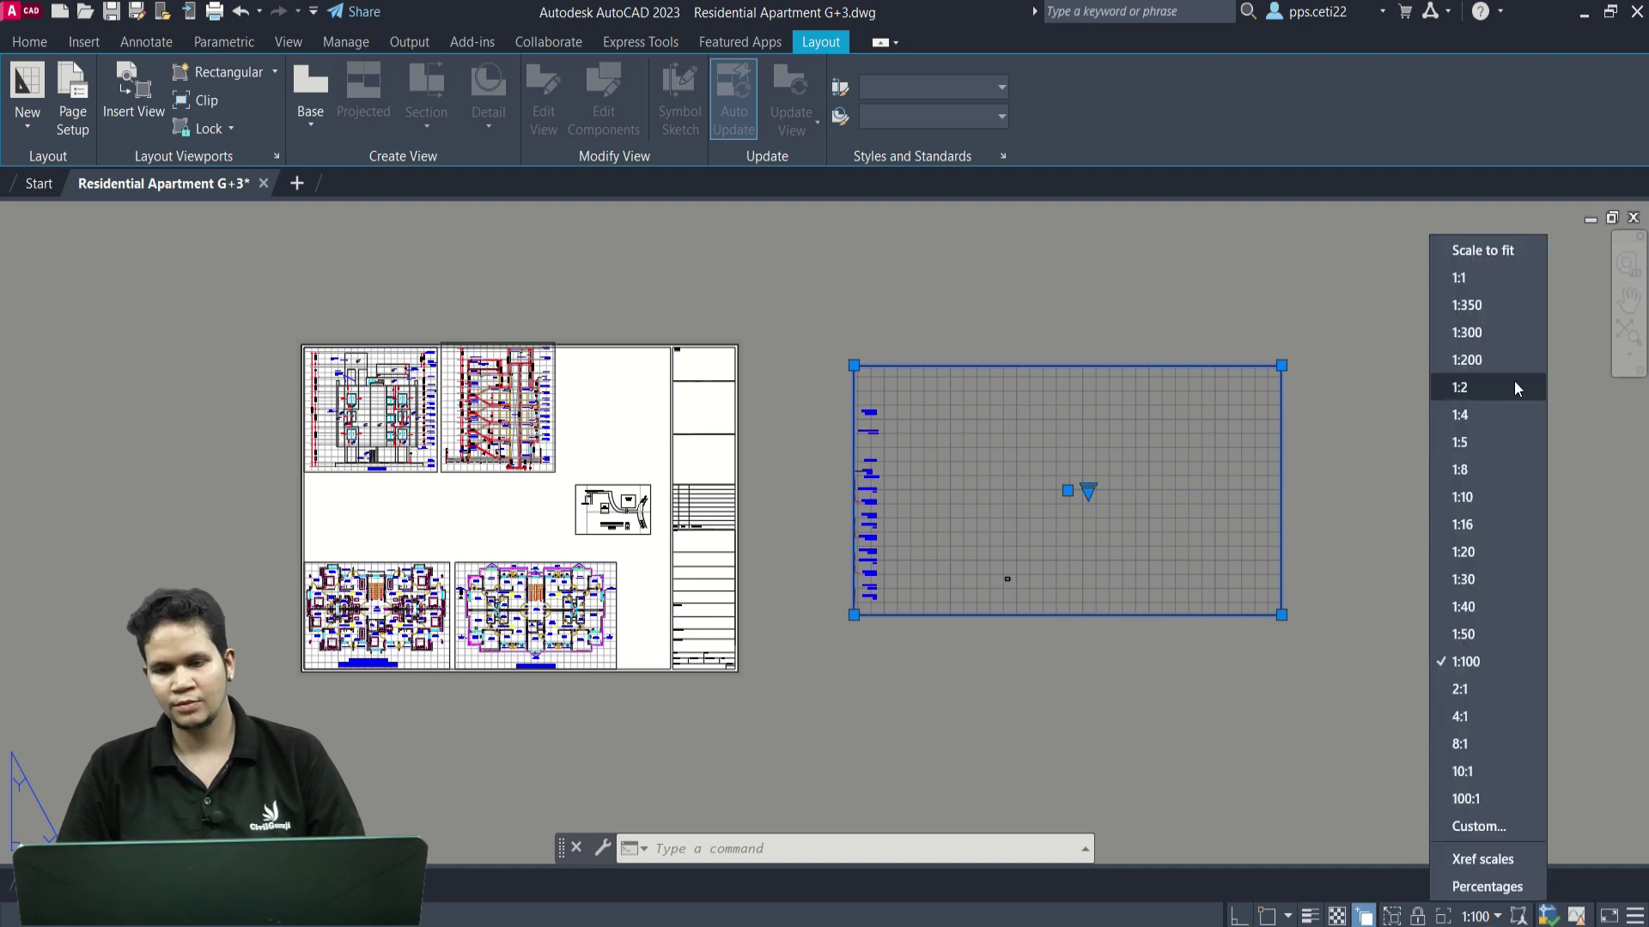
{"action": "left_click", "coordinate": [1481, 442]}
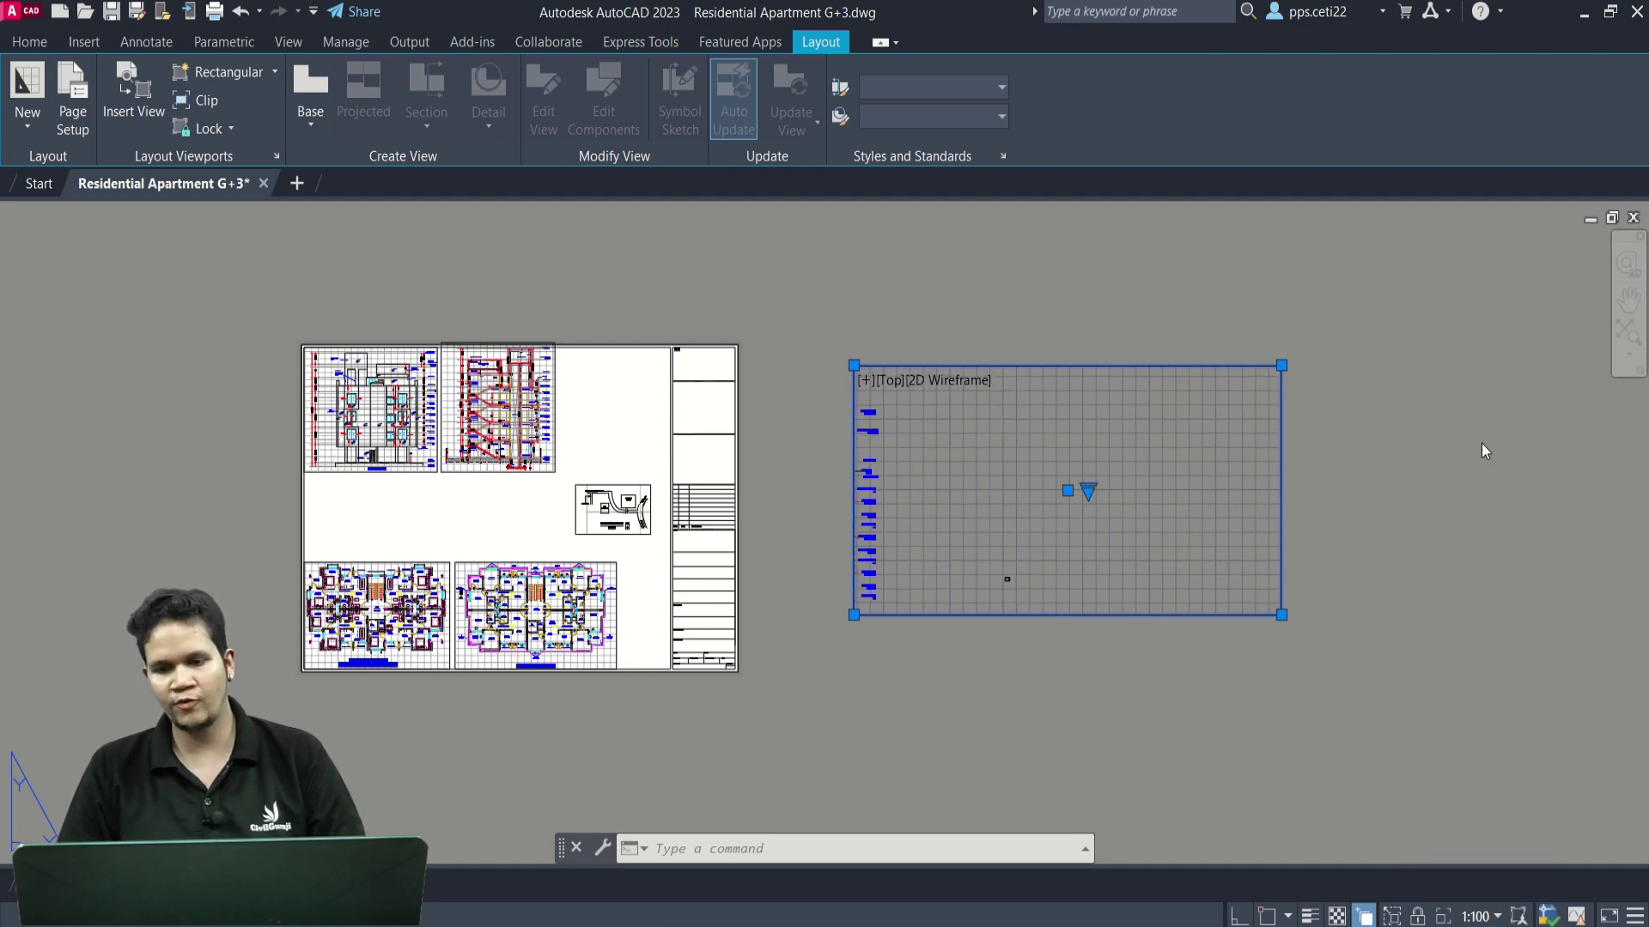
{"action": "left_click", "coordinate": [1483, 916]}
{"action": "left_click", "coordinate": [1479, 419]}
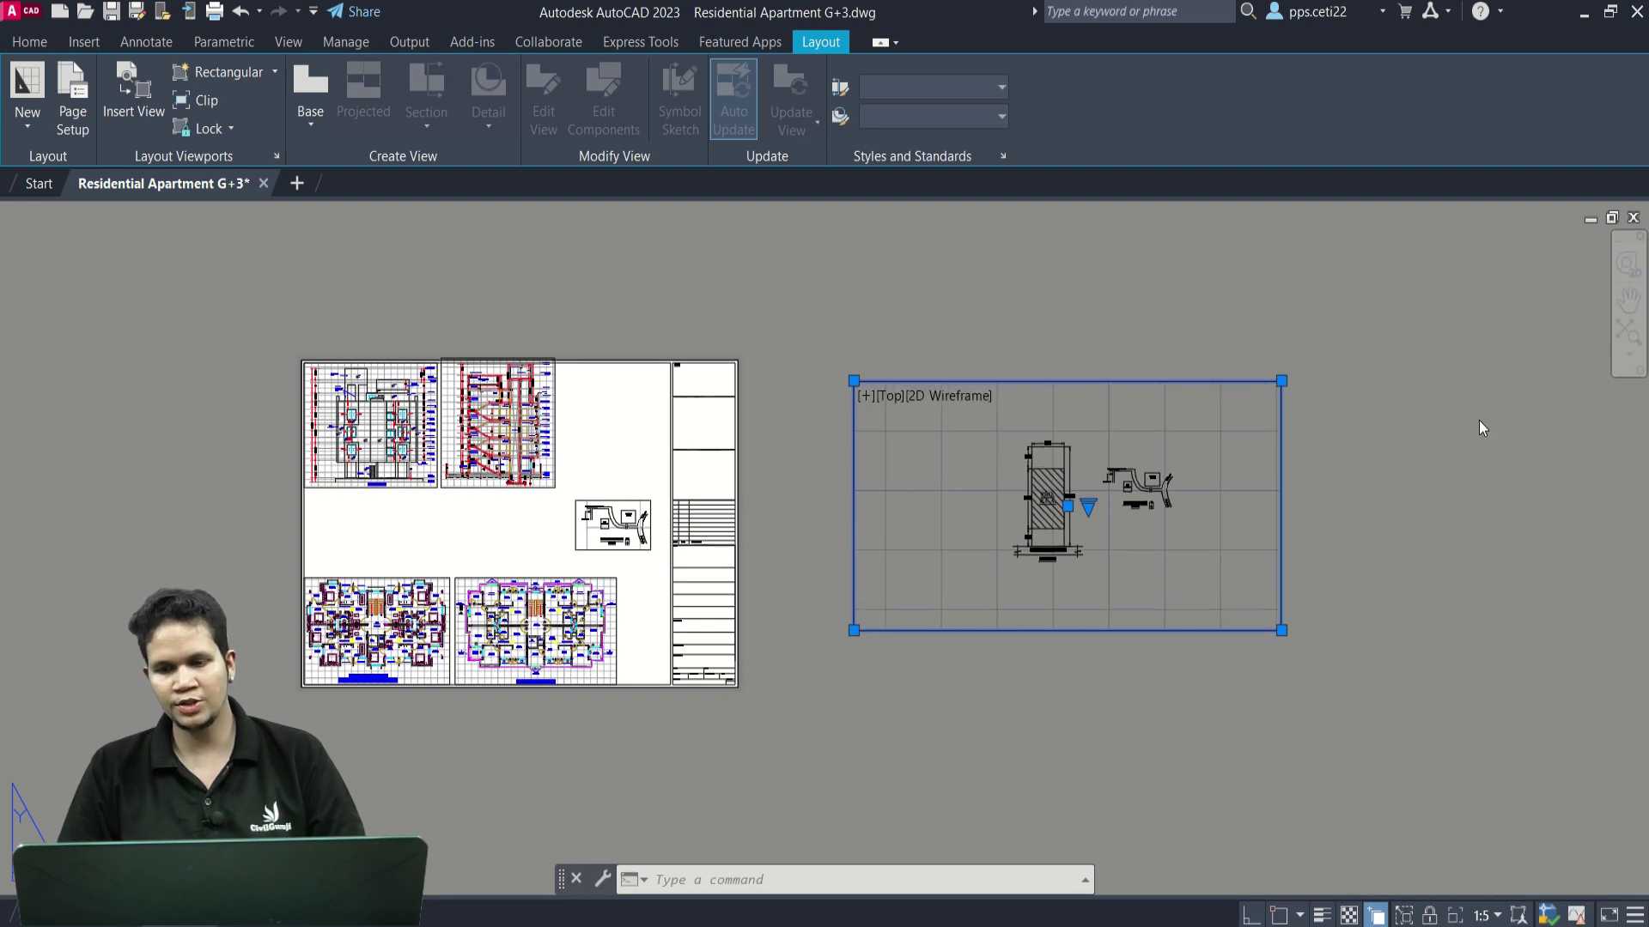
Resize the viewport corner to frame just the site plan.
{"action": "left_click", "coordinate": [1281, 630]}
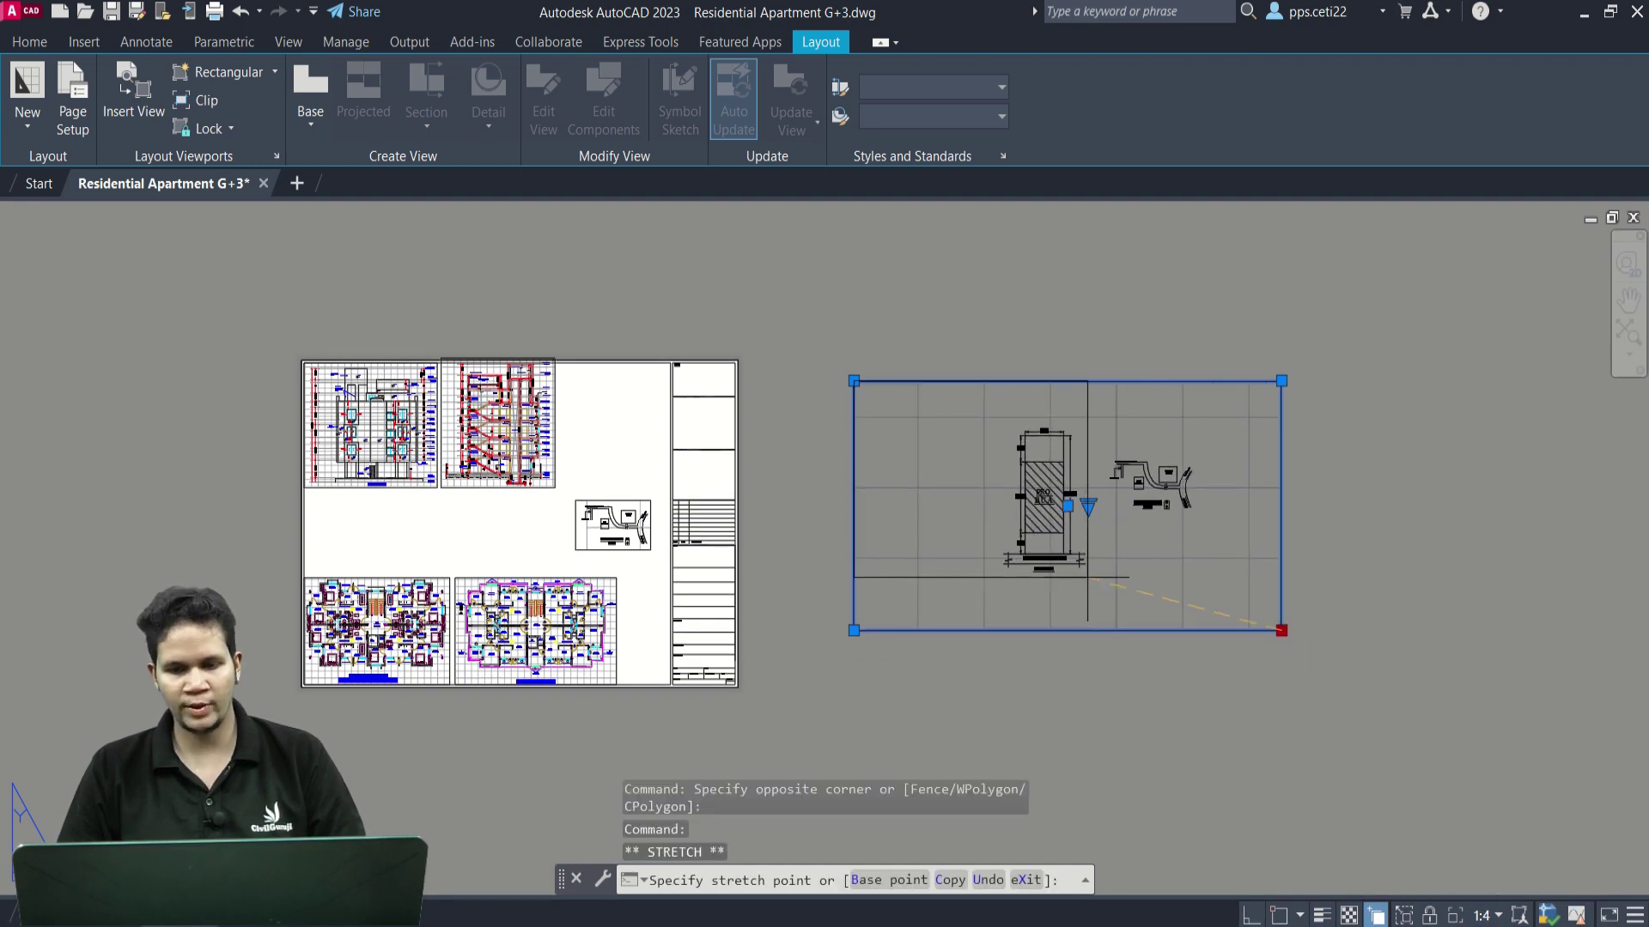
{"action": "left_click", "coordinate": [1094, 578]}
{"action": "left_click", "coordinate": [853, 380]}
{"action": "left_click", "coordinate": [997, 419]}
Move the resized viewport onto the sheet beside the title block.
{"action": "type", "text": "m"}
{"action": "key", "text": "Return"}
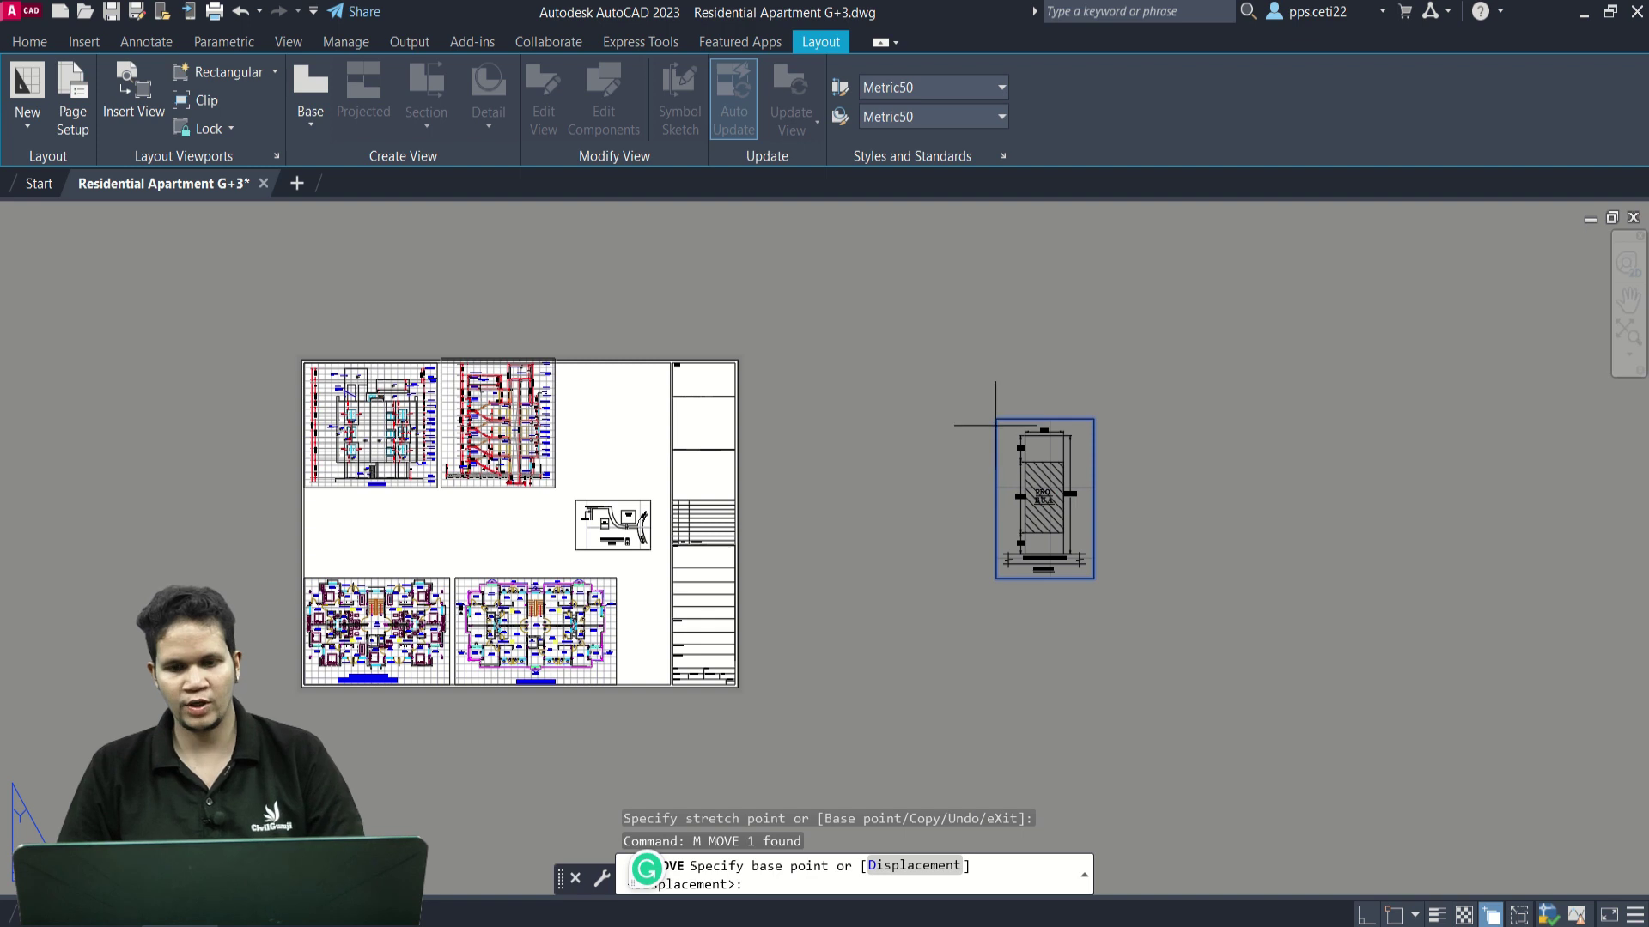
{"action": "left_click", "coordinate": [996, 419]}
{"action": "scroll", "coordinate": [578, 447], "scroll_direction": "up", "scroll_amount": 2}
{"action": "left_click", "coordinate": [556, 313]}
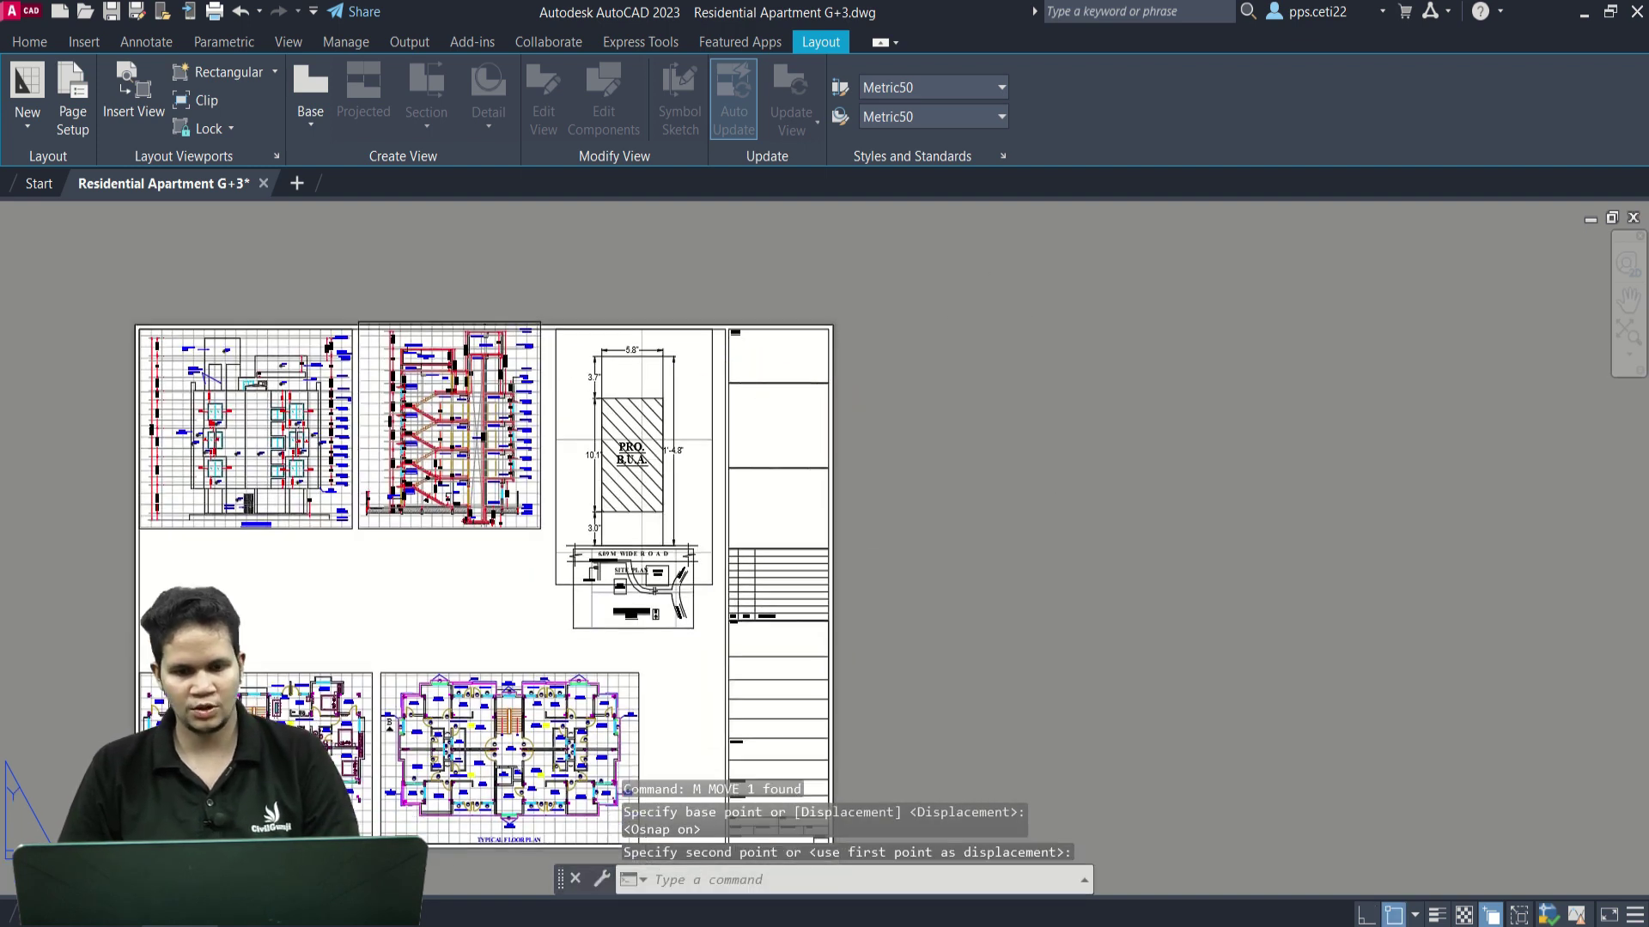
Set the site plan viewport scale to 1:5.
{"action": "scroll", "coordinate": [558, 551], "scroll_direction": "up", "scroll_amount": 3}
{"action": "left_click", "coordinate": [524, 593]}
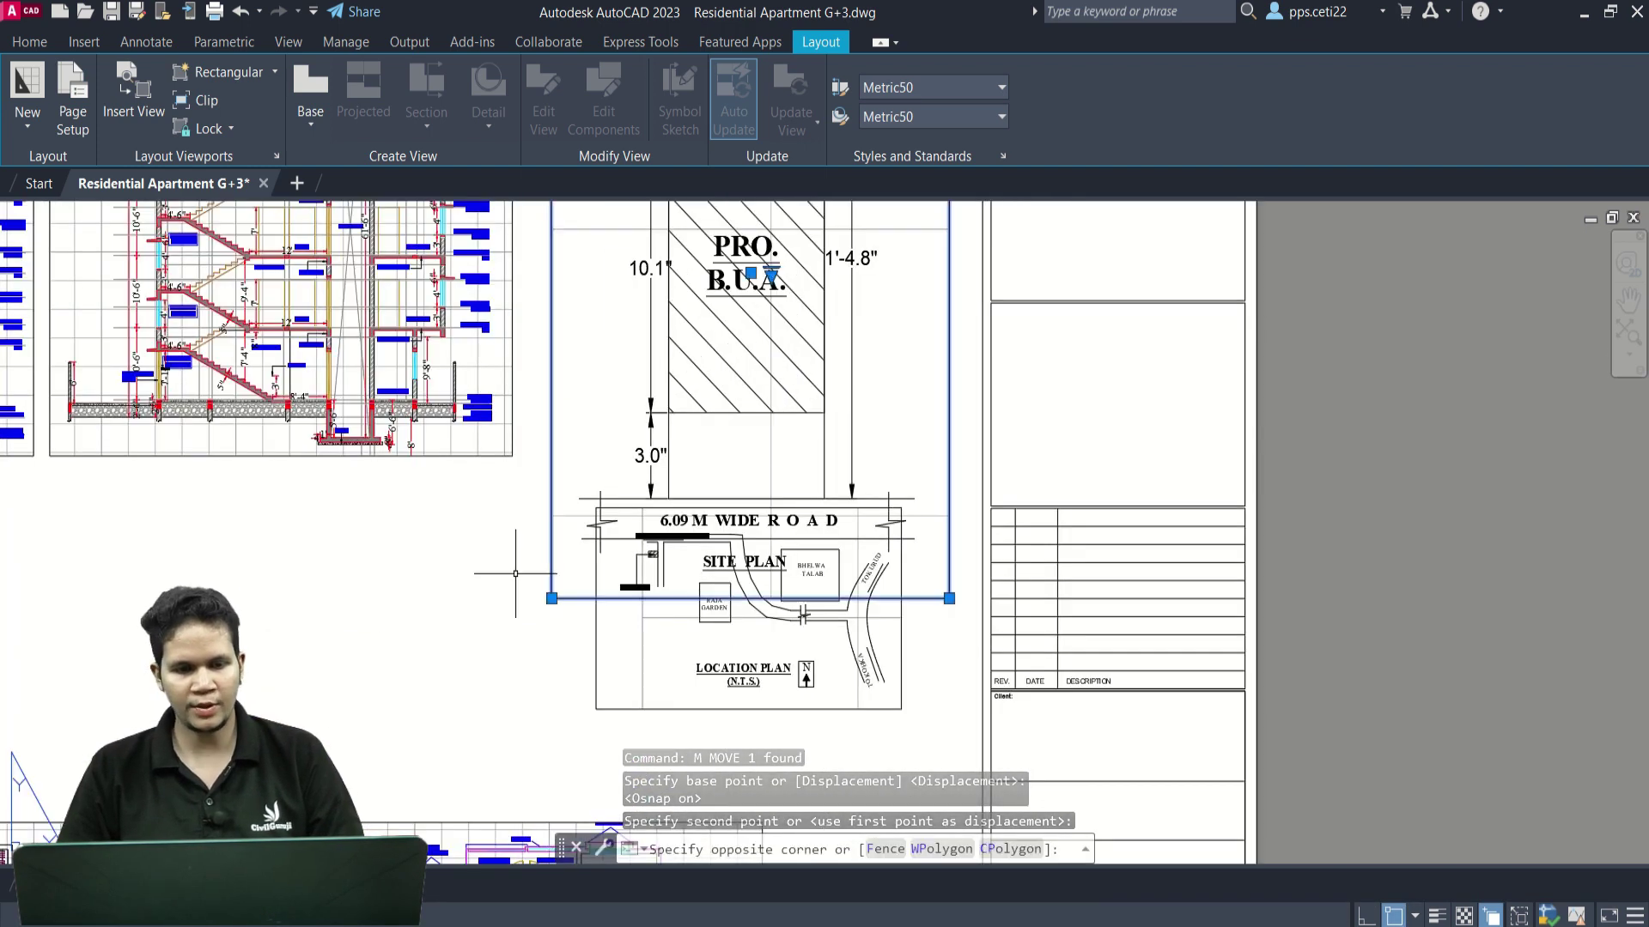
{"action": "left_click", "coordinate": [593, 549]}
{"action": "scroll", "coordinate": [701, 531], "scroll_direction": "down", "scroll_amount": 4}
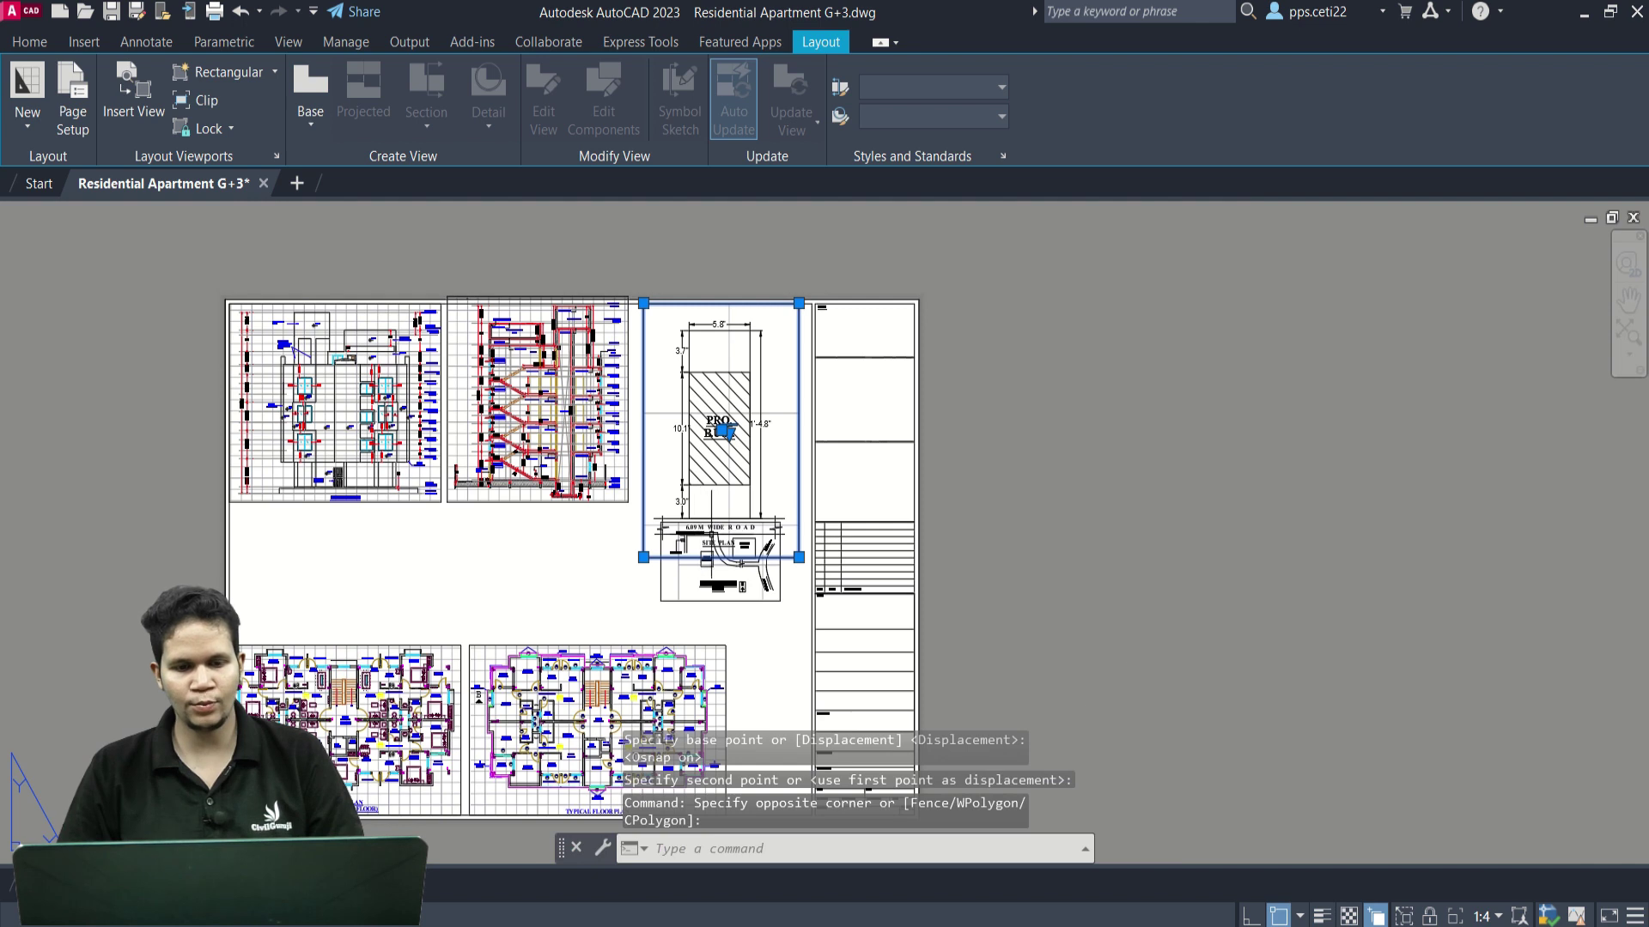
{"action": "left_click", "coordinate": [1479, 917]}
{"action": "left_click", "coordinate": [1470, 459]}
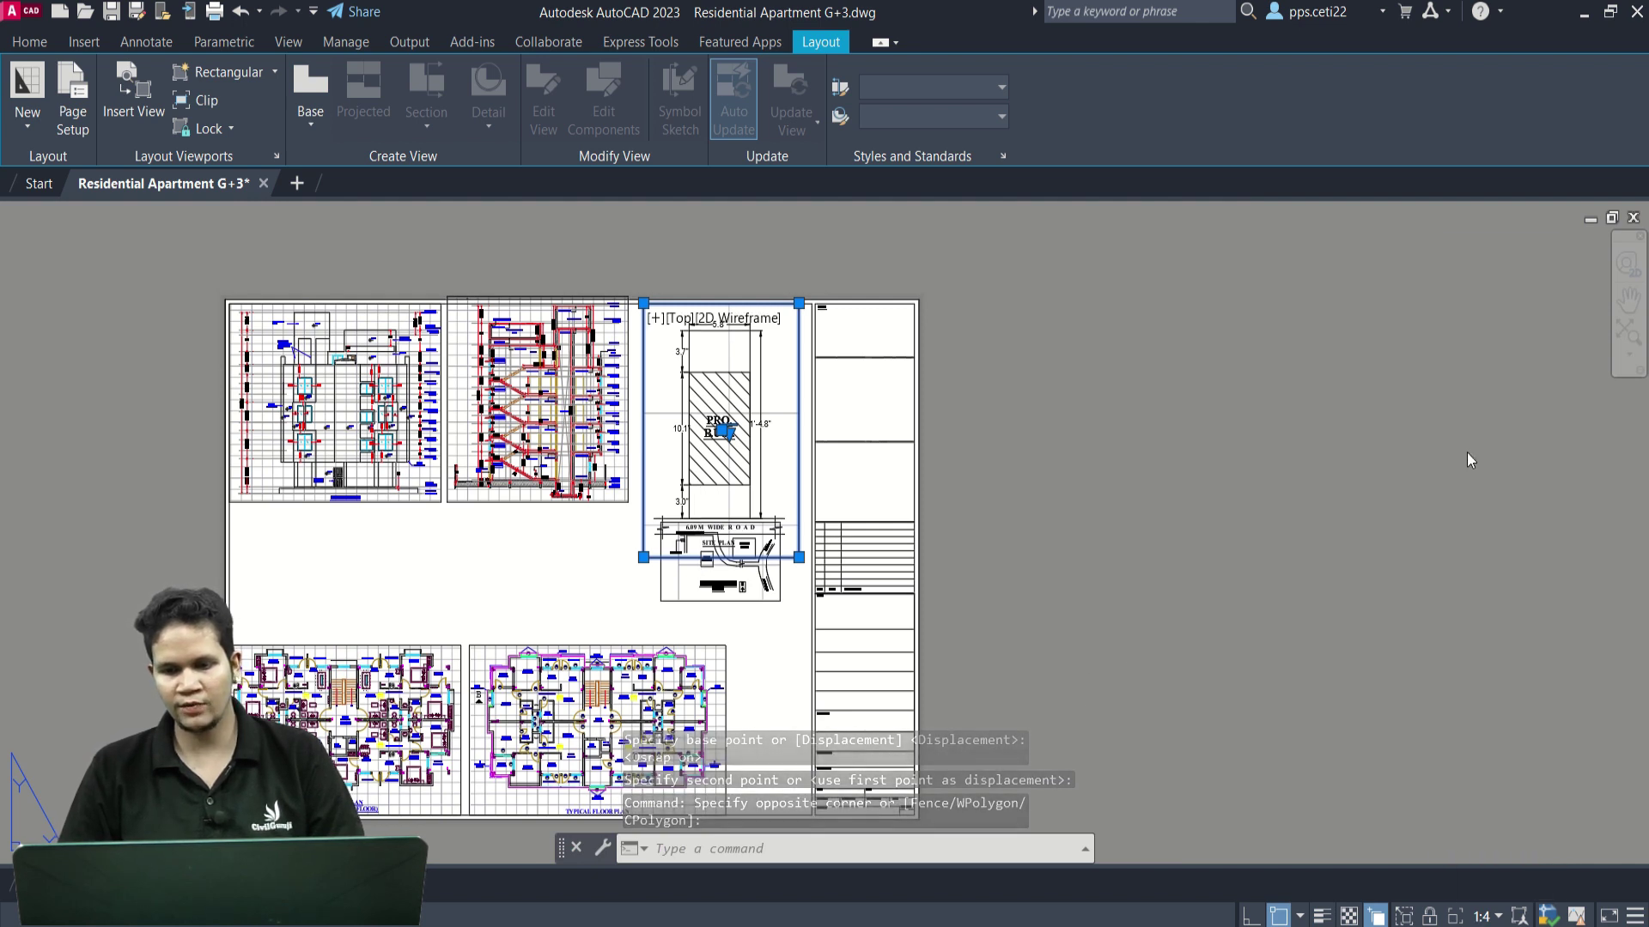
Pull the viewport's top-right corner in to tighten it around the site plan.
{"action": "scroll", "coordinate": [859, 446], "scroll_direction": "up", "scroll_amount": 2}
{"action": "scroll", "coordinate": [782, 633], "scroll_direction": "up", "scroll_amount": 1}
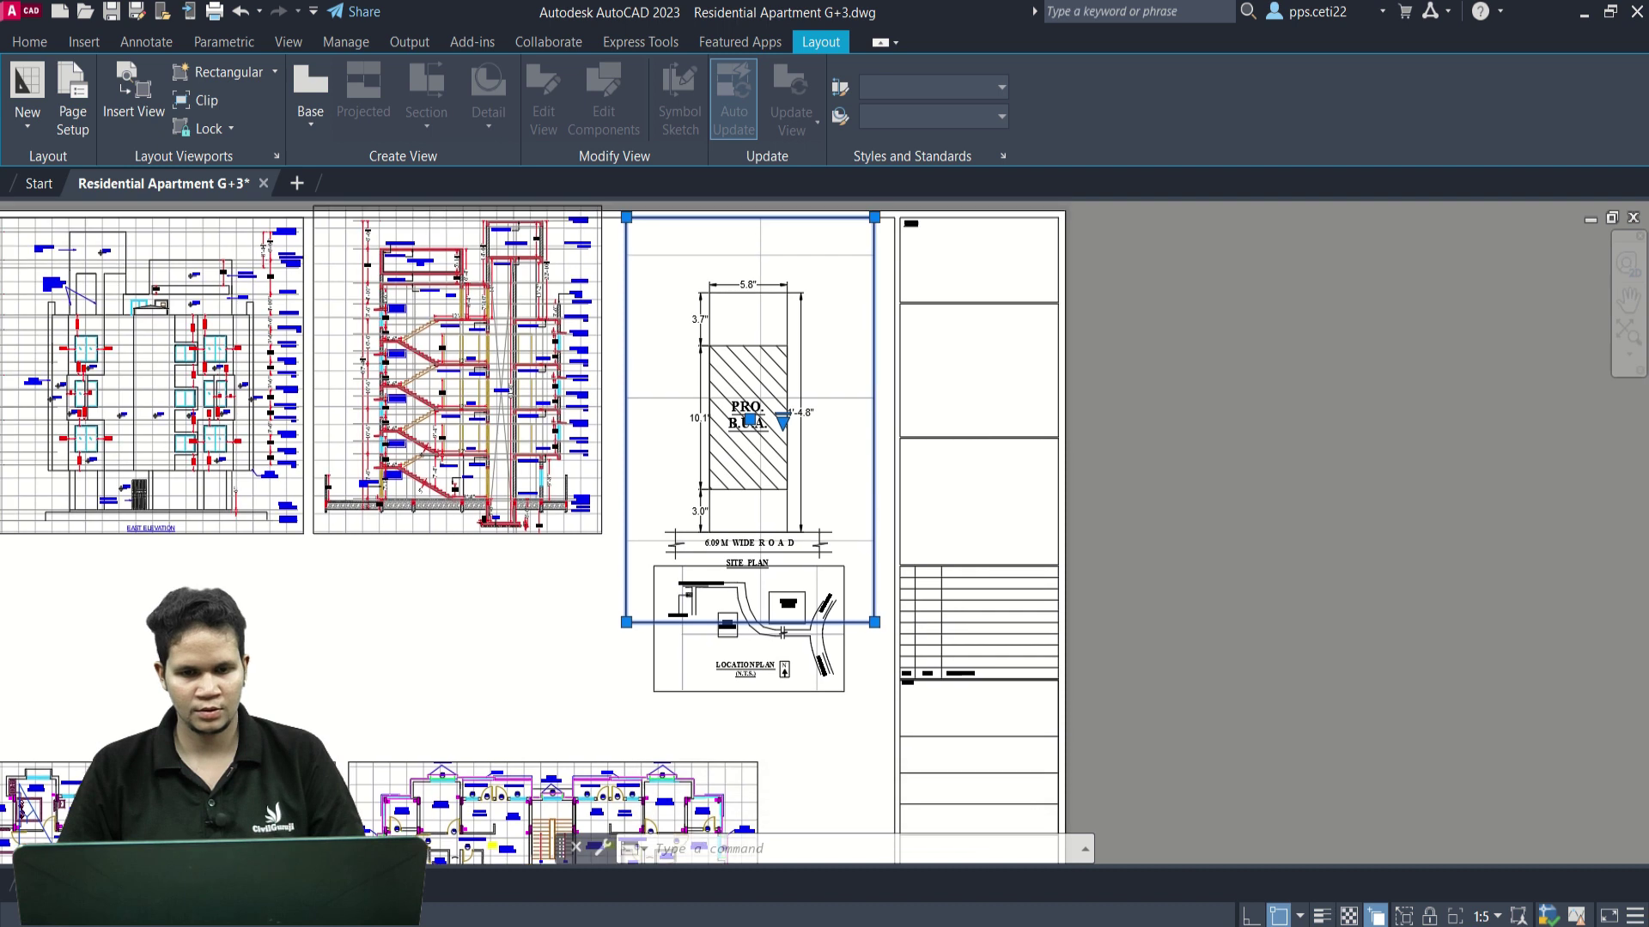
{"action": "middle_click_drag", "start_coordinate": [782, 633], "coordinate": [788, 753]}
{"action": "left_click", "coordinate": [880, 338]}
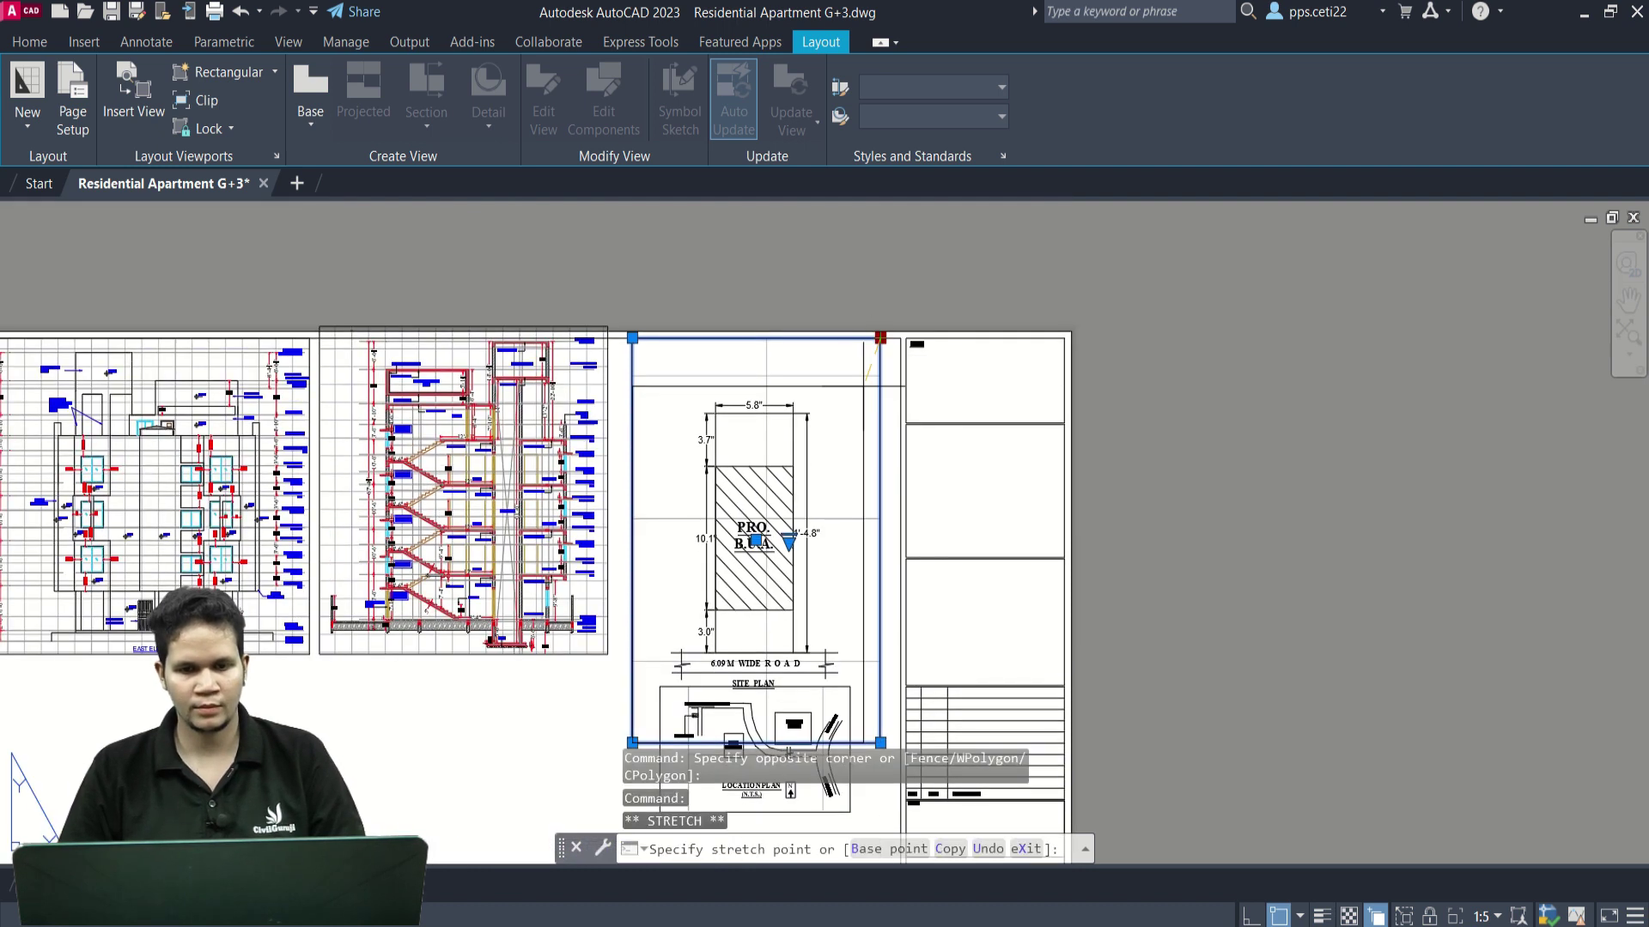
{"action": "middle_click_drag", "start_coordinate": [880, 337], "coordinate": [861, 280]}
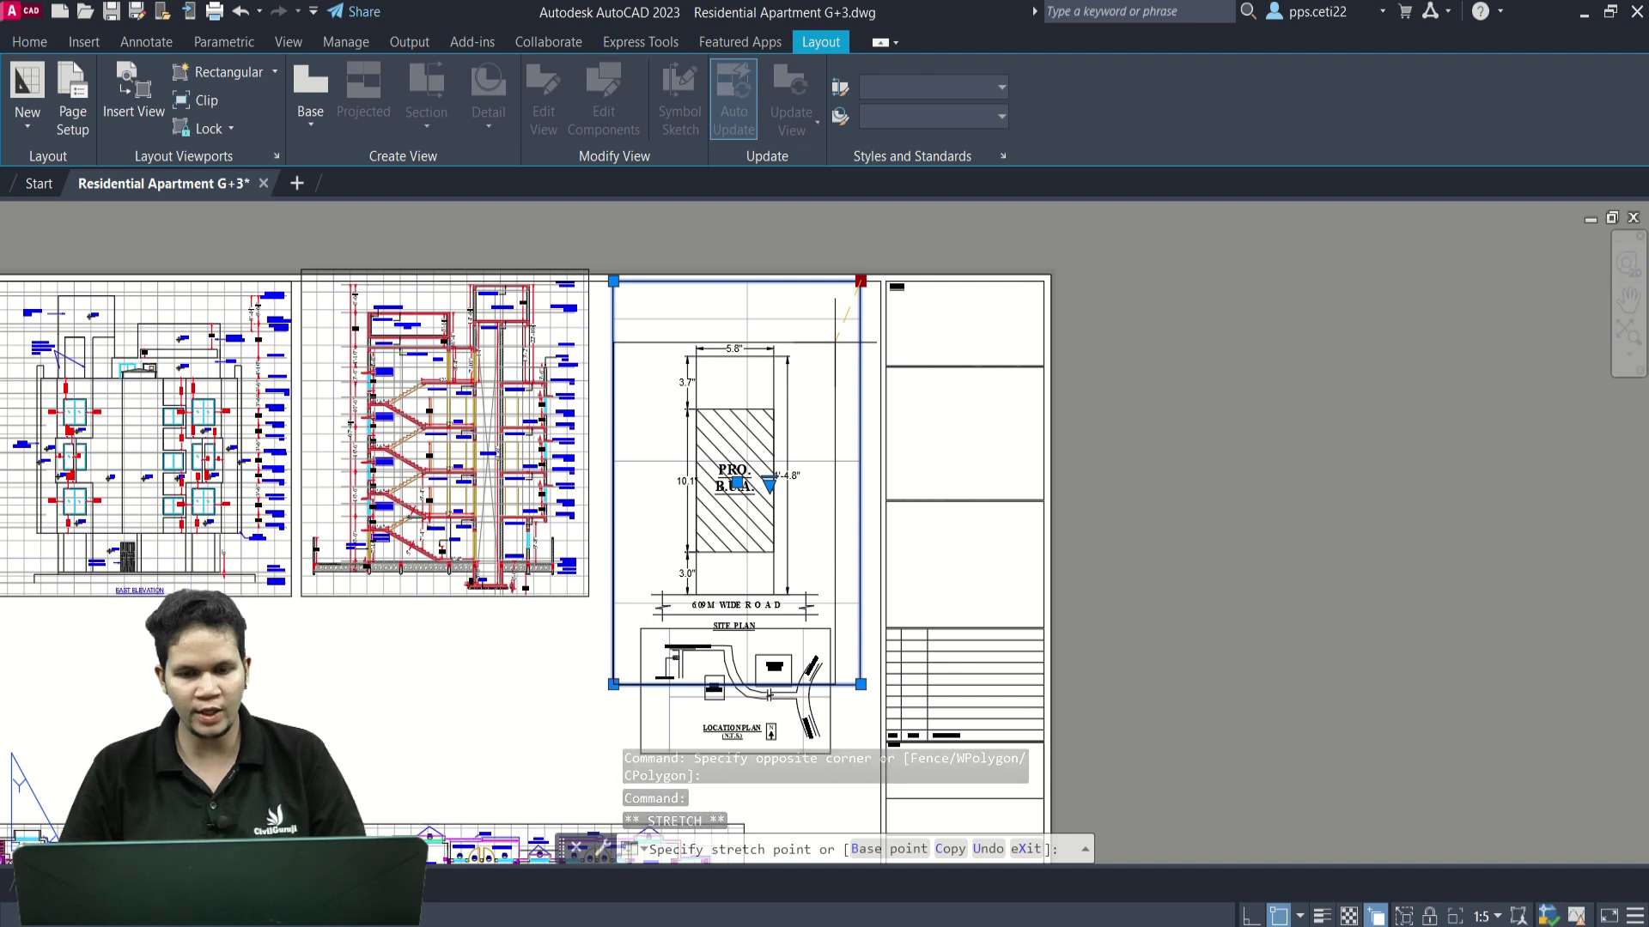
{"action": "left_click", "coordinate": [835, 339]}
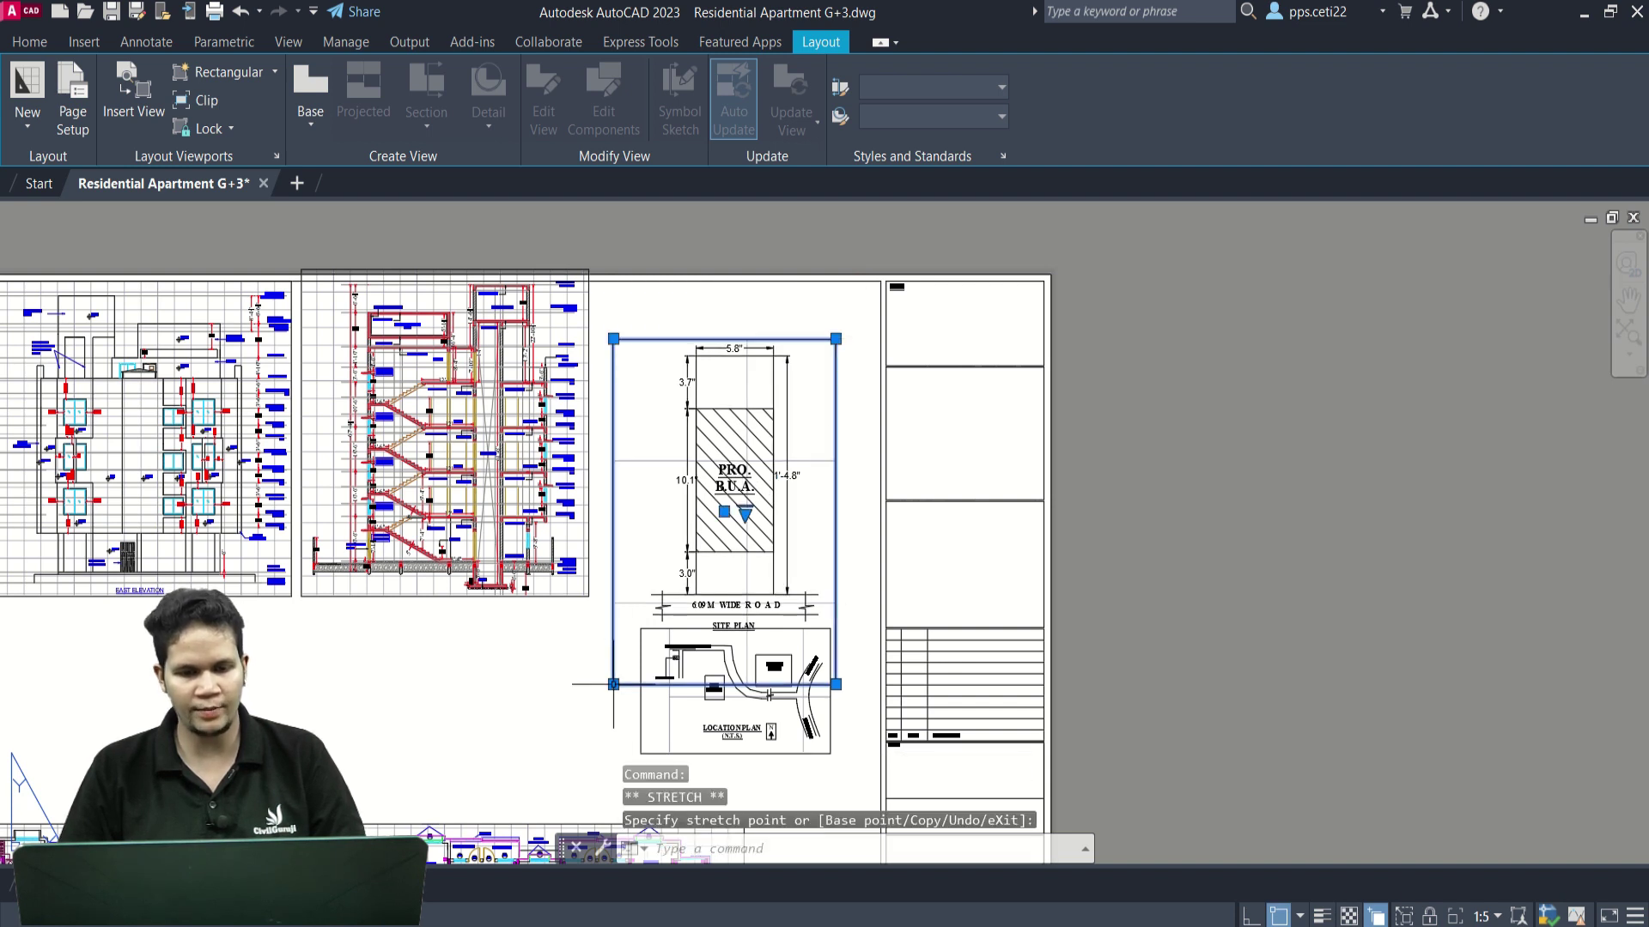
{"action": "scroll", "coordinate": [629, 634], "scroll_direction": "up", "scroll_amount": 4}
{"action": "scroll", "coordinate": [667, 635], "scroll_direction": "down", "scroll_amount": 3}
{"action": "scroll", "coordinate": [653, 601], "scroll_direction": "down", "scroll_amount": 2}
Move the site plan viewport higher, above the location plan, and recentre the sheet.
{"action": "type", "text": "m"}
{"action": "key", "text": "Return"}
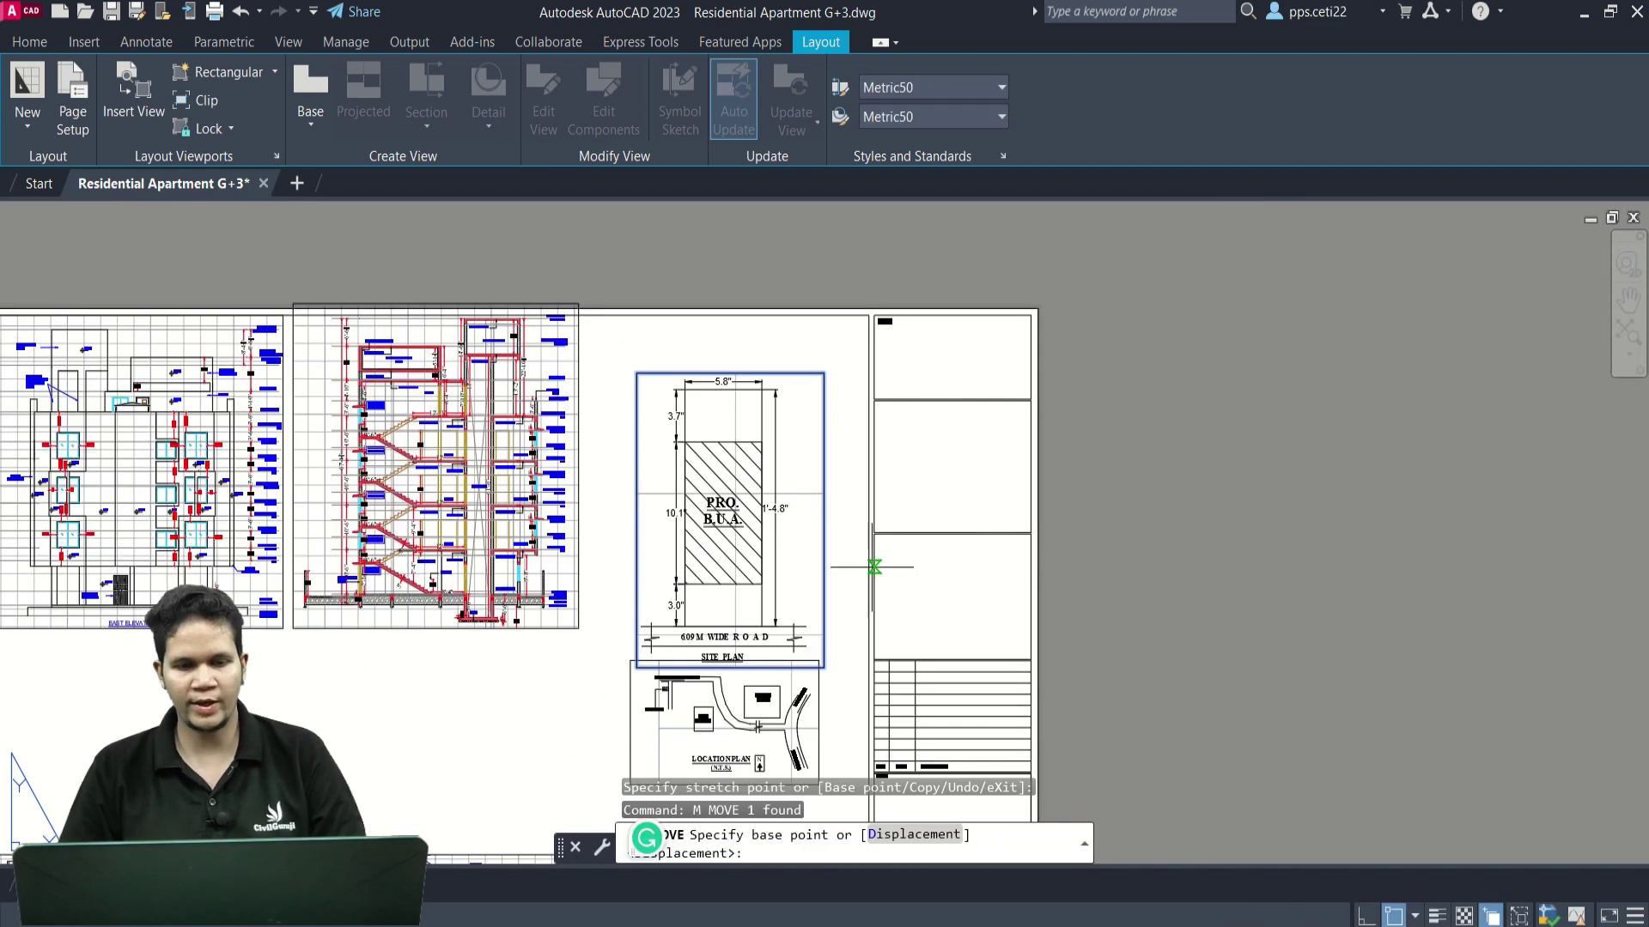
{"action": "left_click", "coordinate": [861, 559]}
{"action": "left_click", "coordinate": [861, 523]}
{"action": "scroll", "coordinate": [804, 623], "scroll_direction": "down", "scroll_amount": 3}
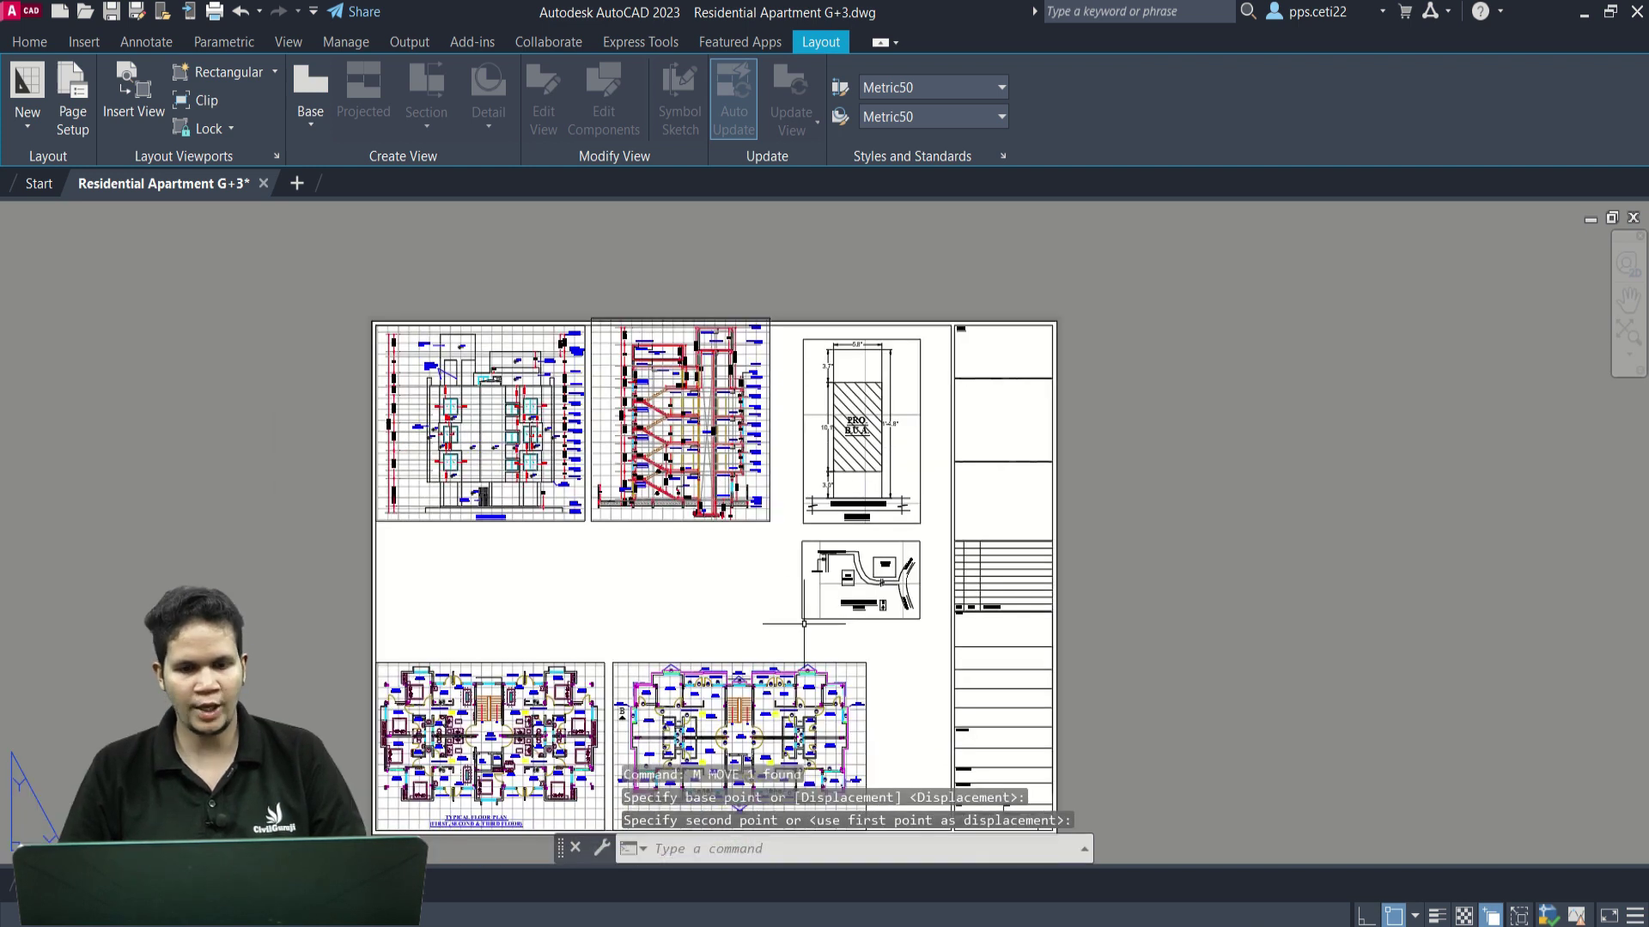
{"action": "scroll", "coordinate": [804, 623], "scroll_direction": "up", "scroll_amount": 2}
{"action": "scroll", "coordinate": [755, 574], "scroll_direction": "up", "scroll_amount": 1}
{"action": "scroll", "coordinate": [755, 577], "scroll_direction": "down", "scroll_amount": 3}
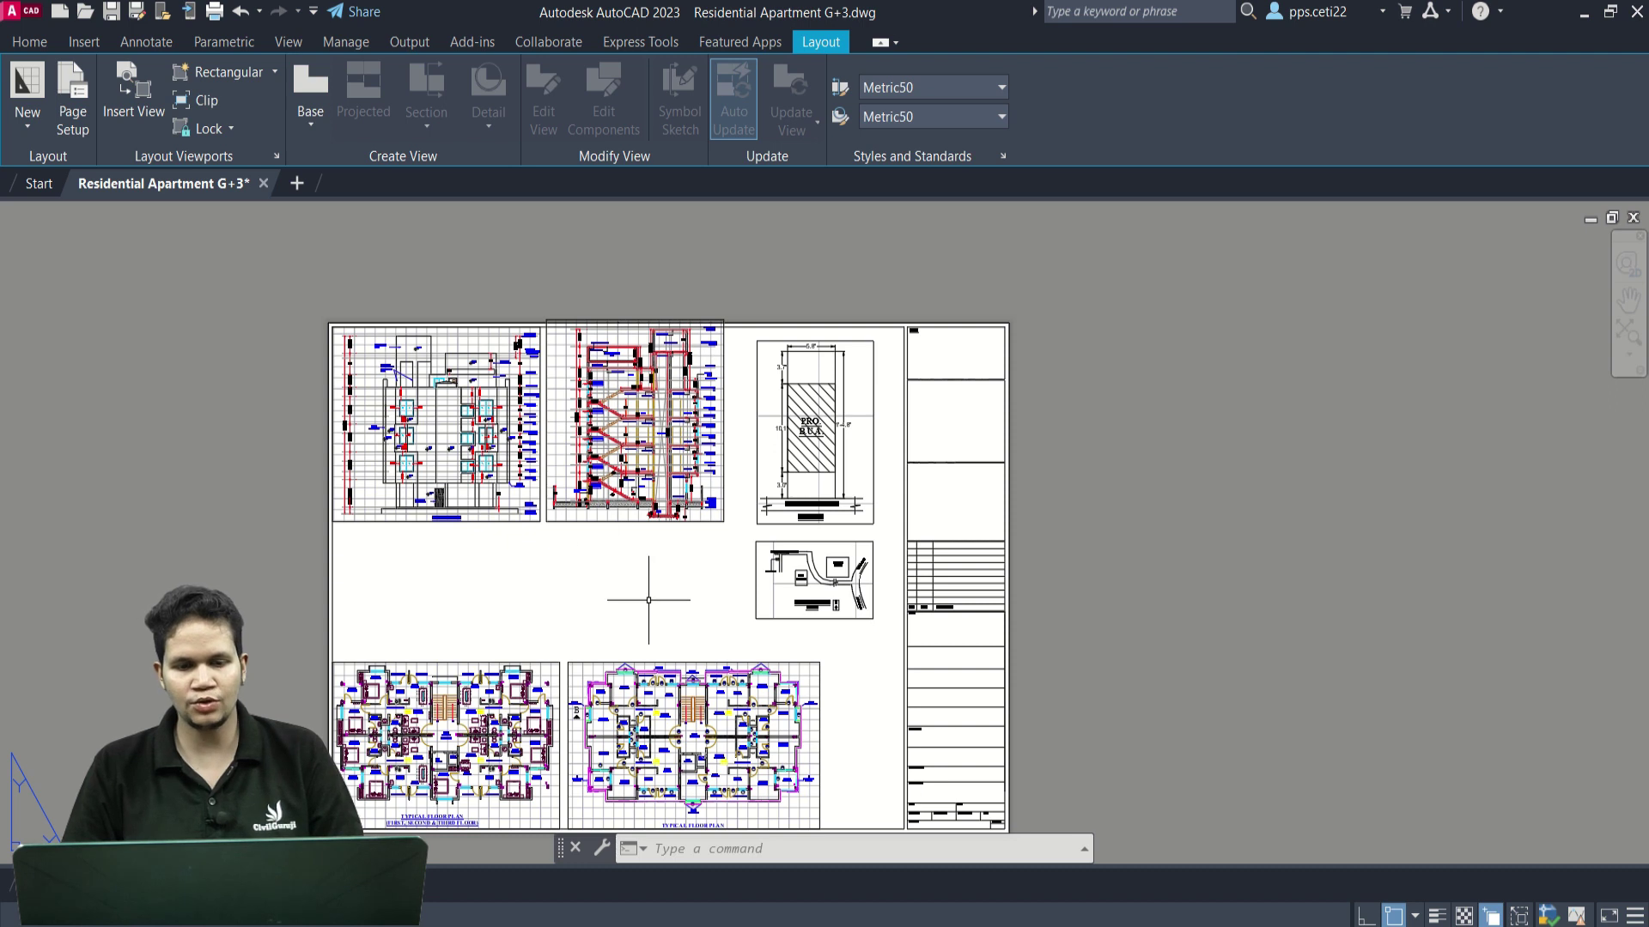
{"action": "middle_click_drag", "start_coordinate": [673, 628], "coordinate": [644, 574]}
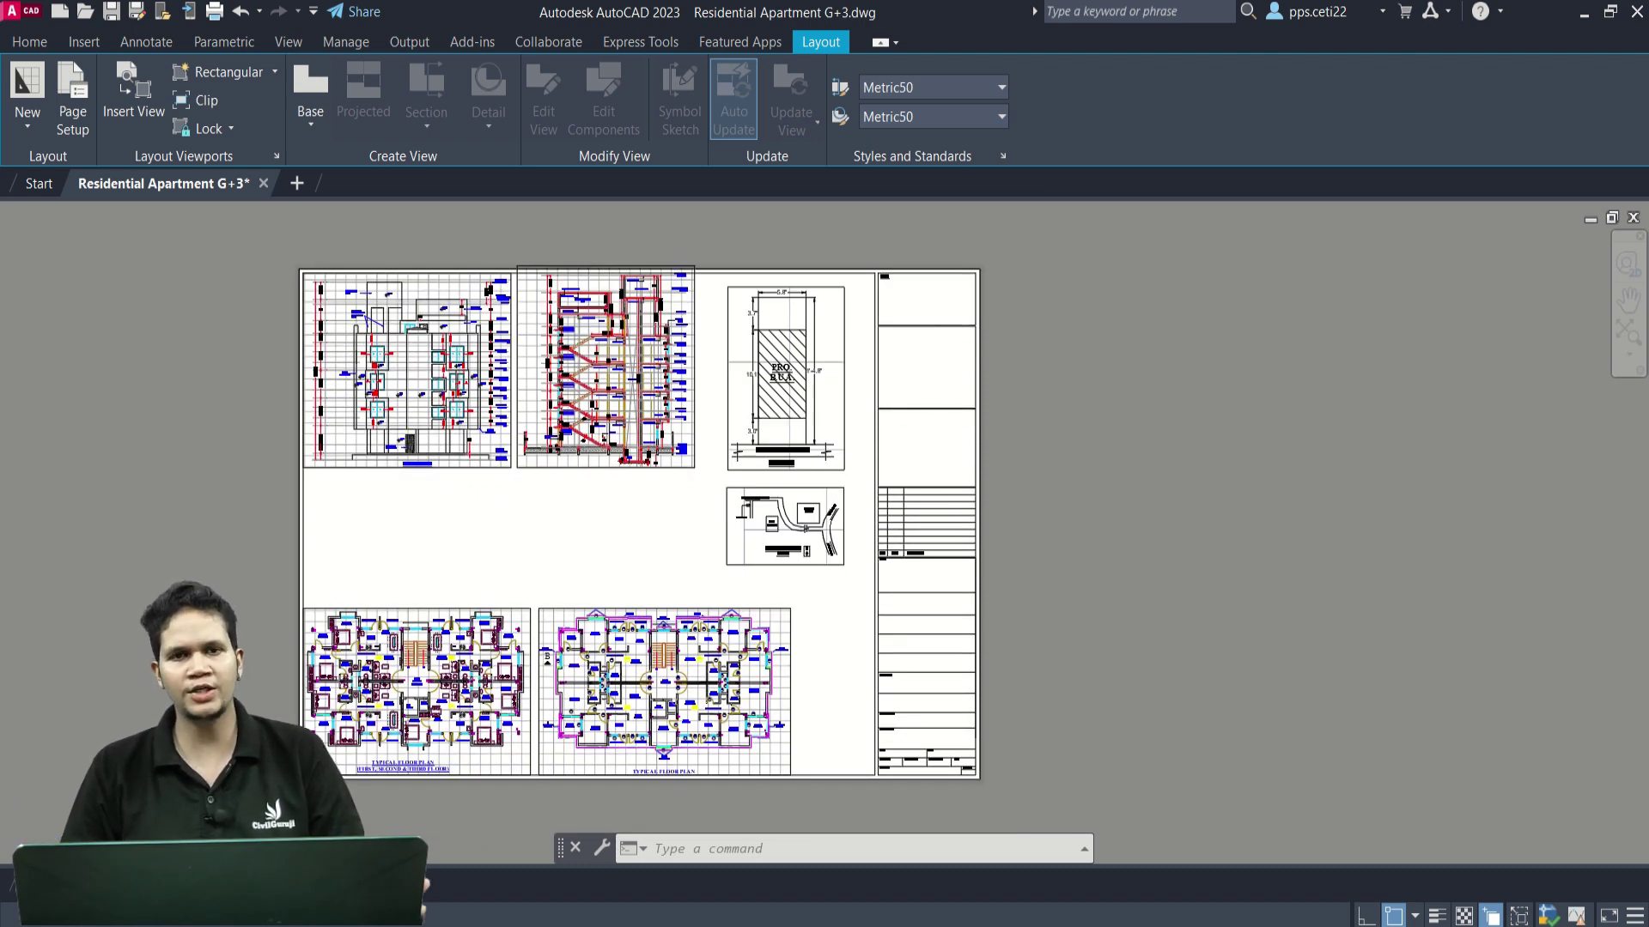
{"action": "scroll", "coordinate": [905, 466], "scroll_direction": "up", "scroll_amount": 4}
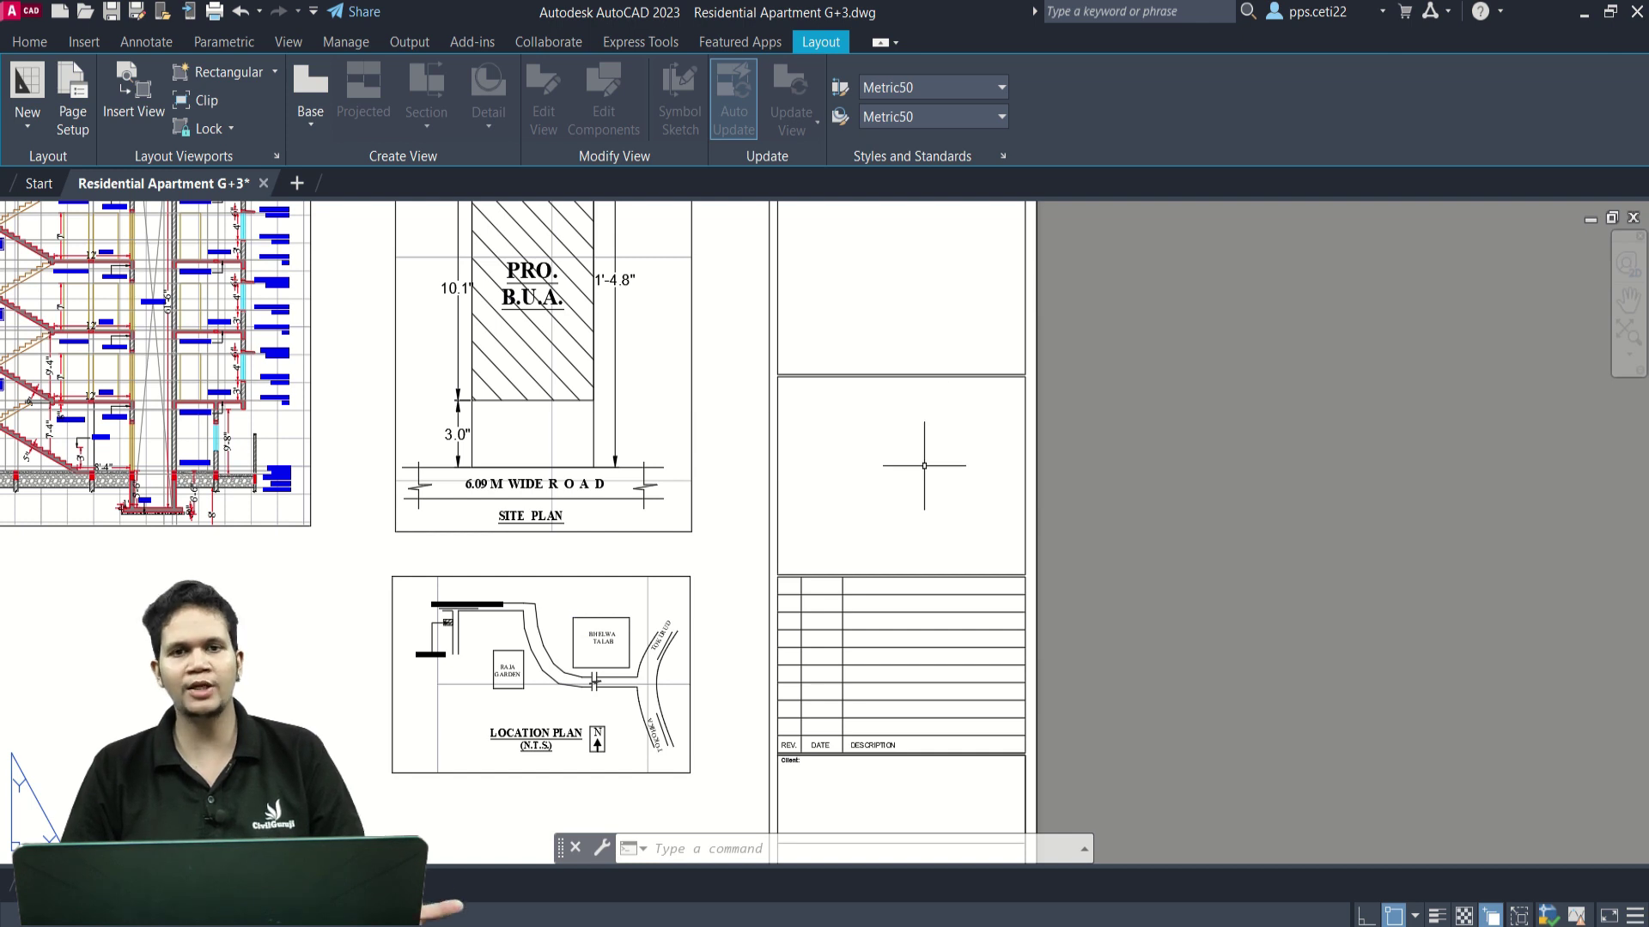
{"action": "scroll", "coordinate": [924, 466], "scroll_direction": "down", "scroll_amount": 4}
{"action": "scroll", "coordinate": [755, 552], "scroll_direction": "up", "scroll_amount": 4}
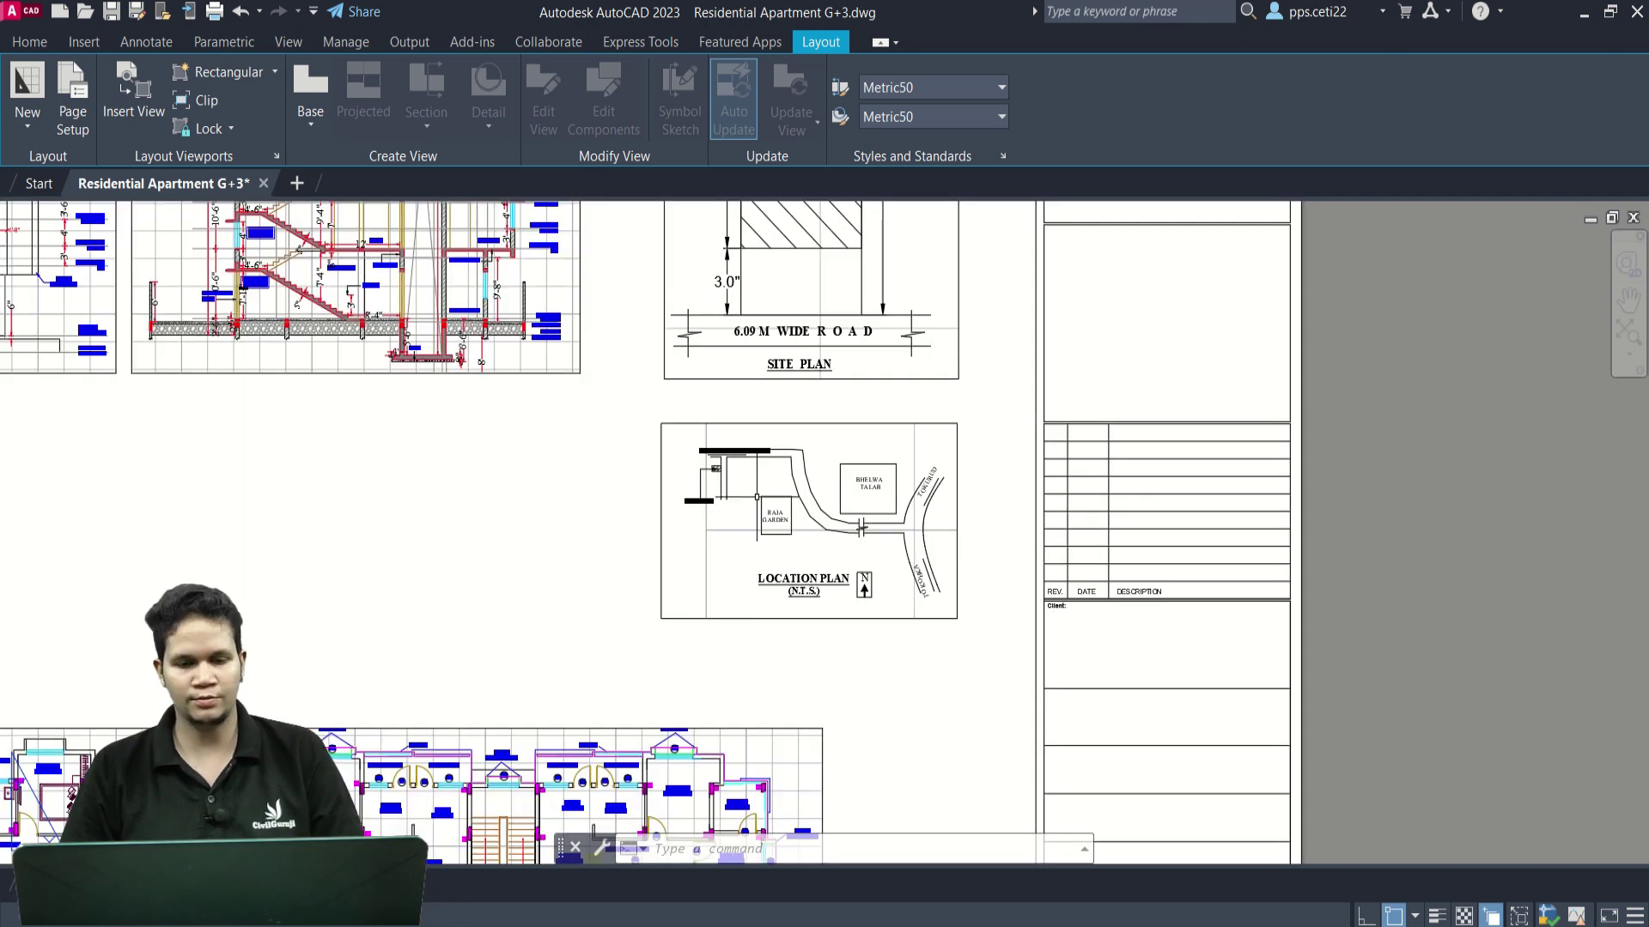
{"action": "scroll", "coordinate": [757, 496], "scroll_direction": "down", "scroll_amount": 4}
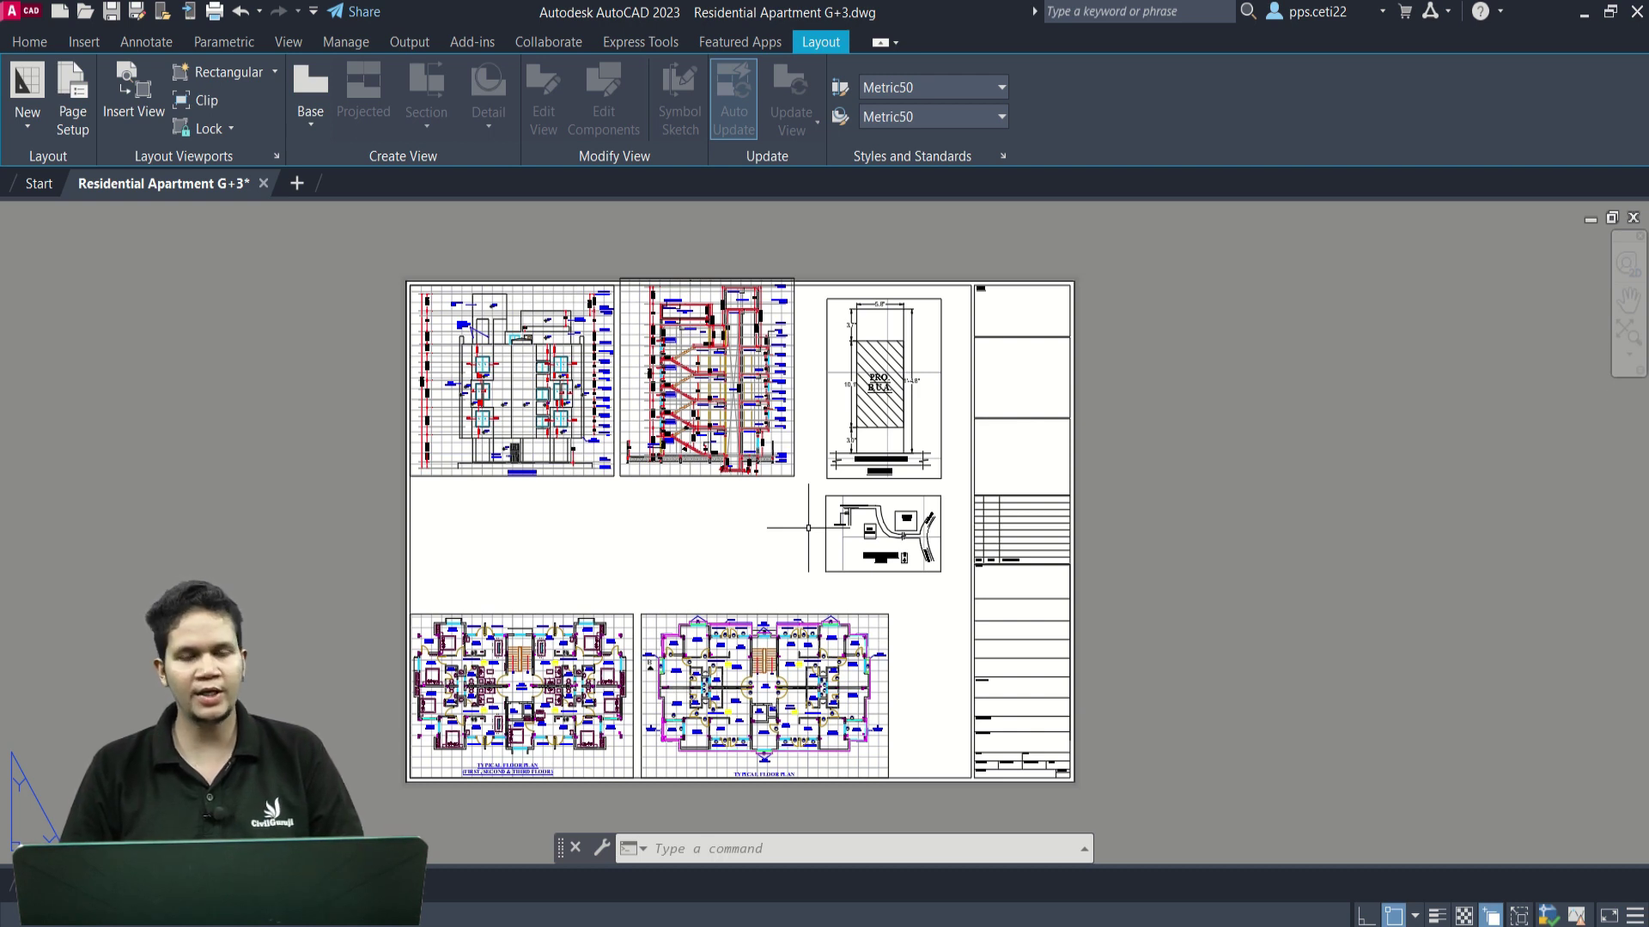
{"action": "key", "text": "ctrl+p"}
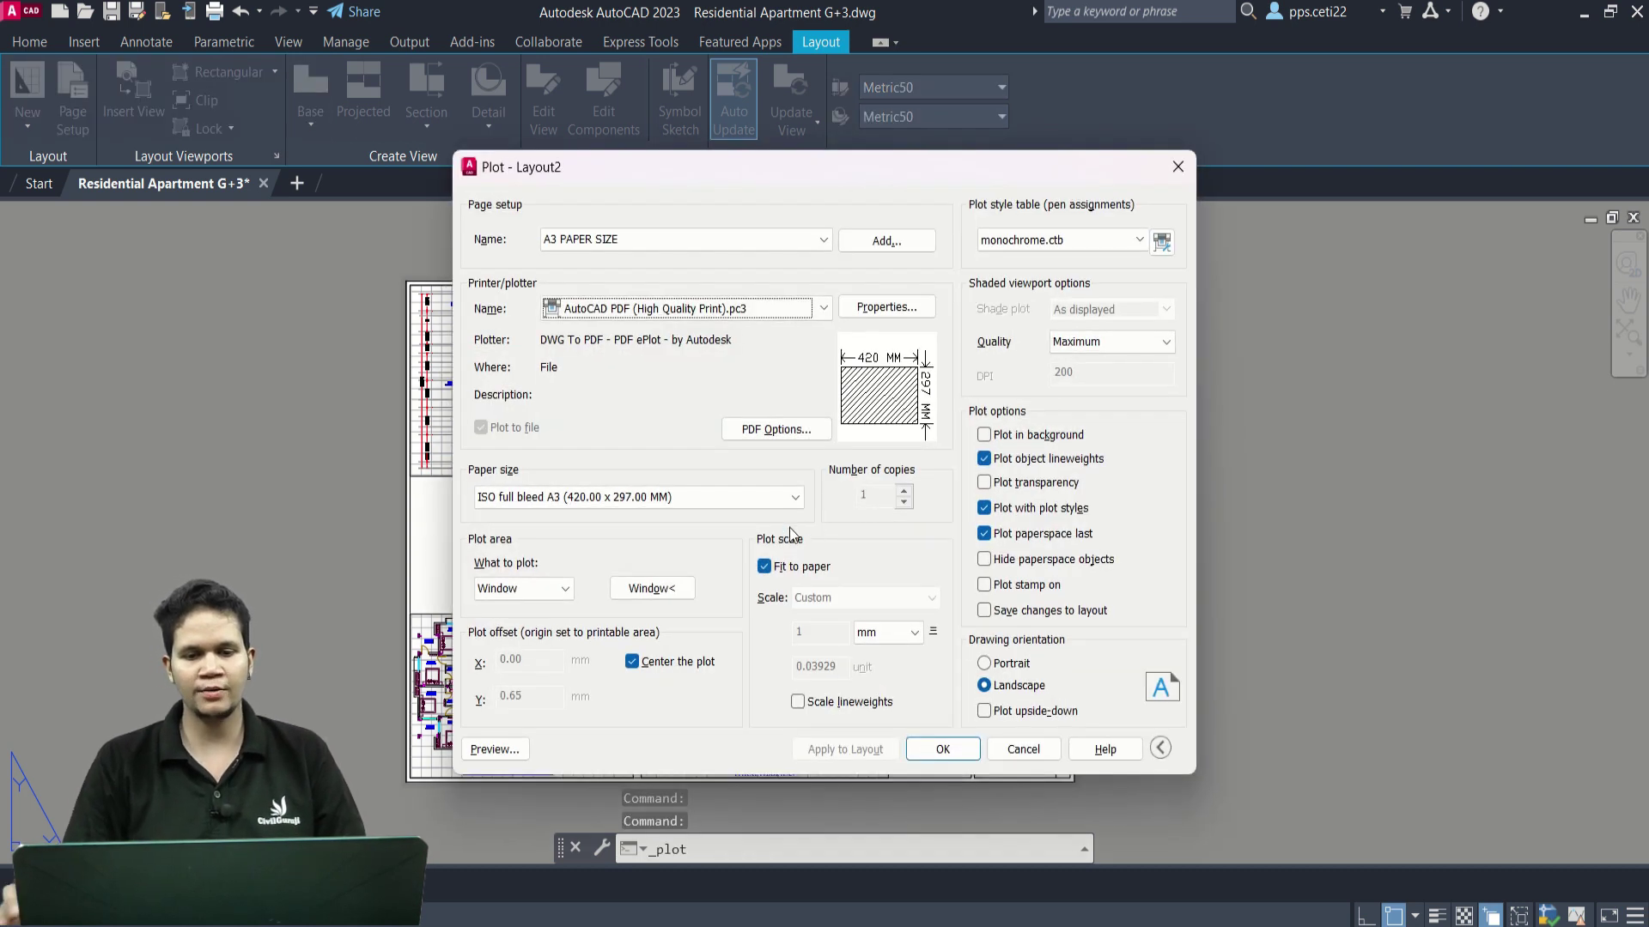
{"action": "left_click", "coordinate": [517, 750]}
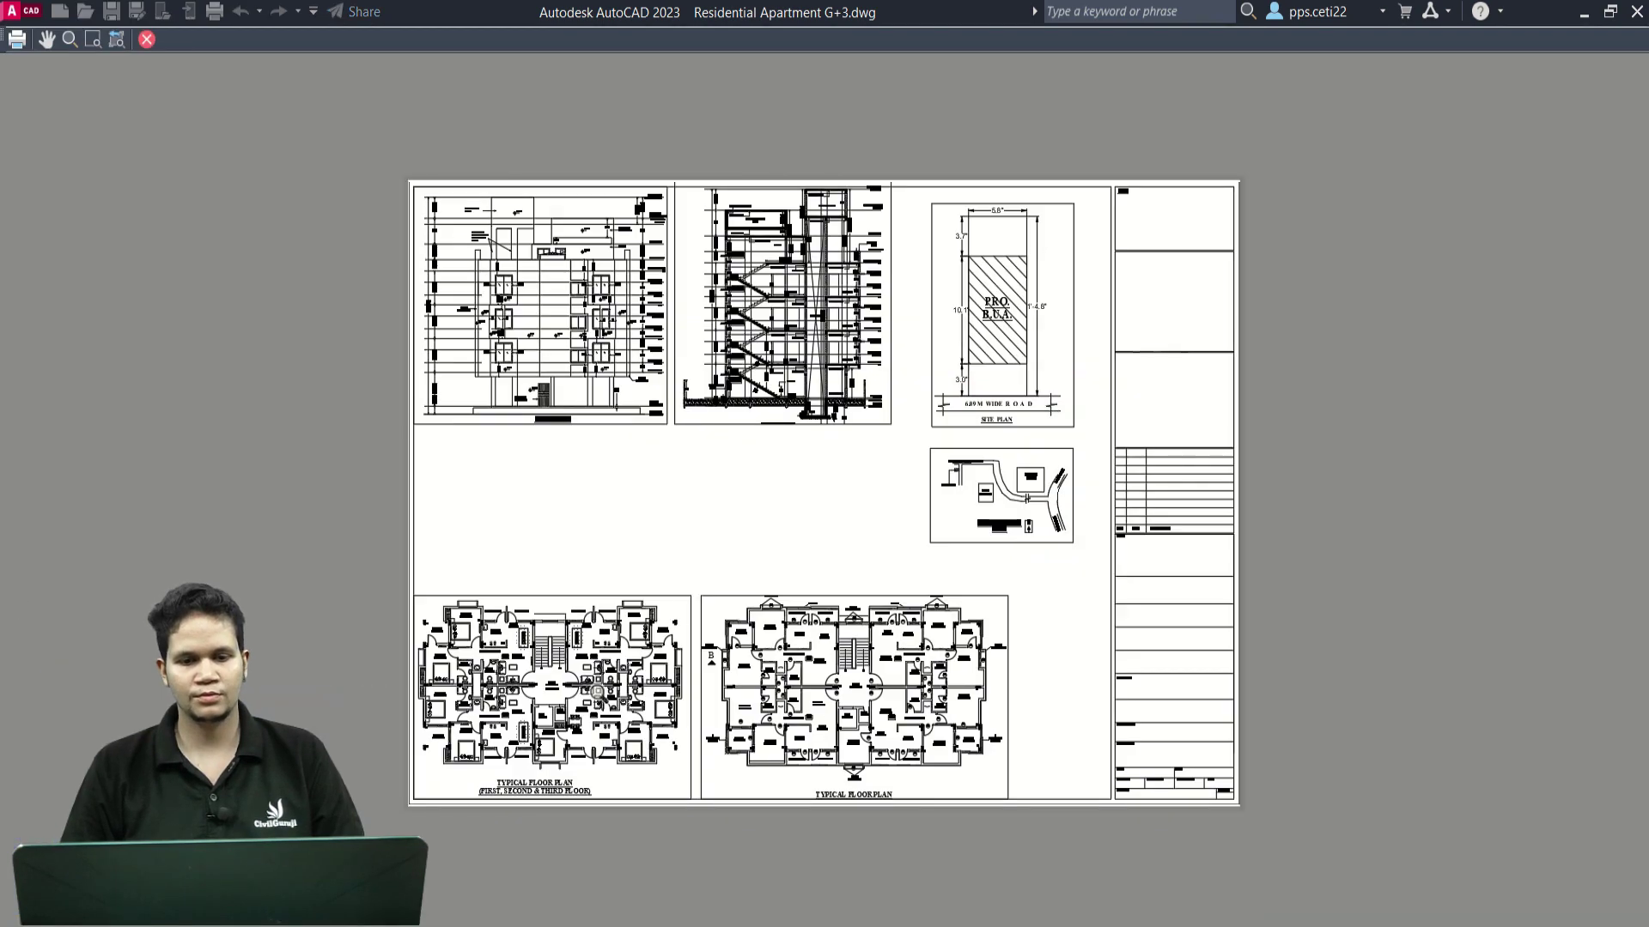
{"action": "scroll", "coordinate": [590, 710], "scroll_direction": "up", "scroll_amount": 4}
{"action": "mouse_move", "coordinate": [961, 502]}
{"action": "left_mouse_down"}
{"action": "mouse_move", "coordinate": [815, 584]}
{"action": "mouse_move", "coordinate": [690, 693]}
{"action": "left_mouse_up"}
{"action": "left_click_drag", "start_coordinate": [1109, 407], "coordinate": [967, 704]}
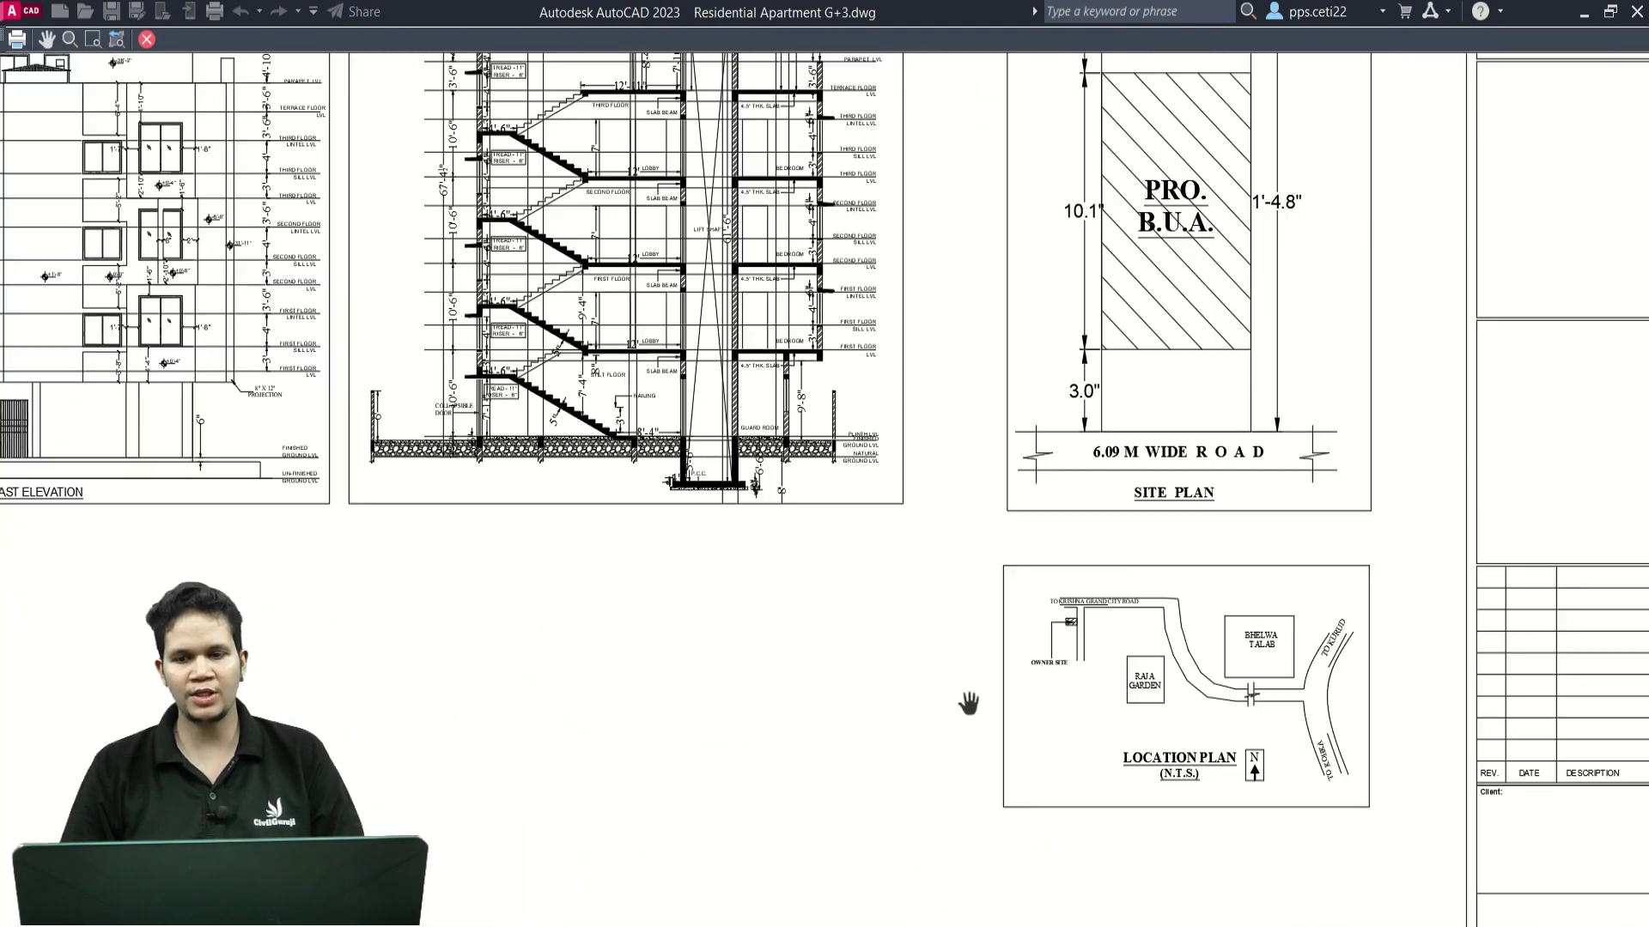
{"action": "left_click_drag", "start_coordinate": [1163, 418], "coordinate": [1171, 632]}
{"action": "scroll", "coordinate": [695, 402], "scroll_direction": "up", "scroll_amount": 6}
{"action": "scroll", "coordinate": [692, 398], "scroll_direction": "down", "scroll_amount": 4}
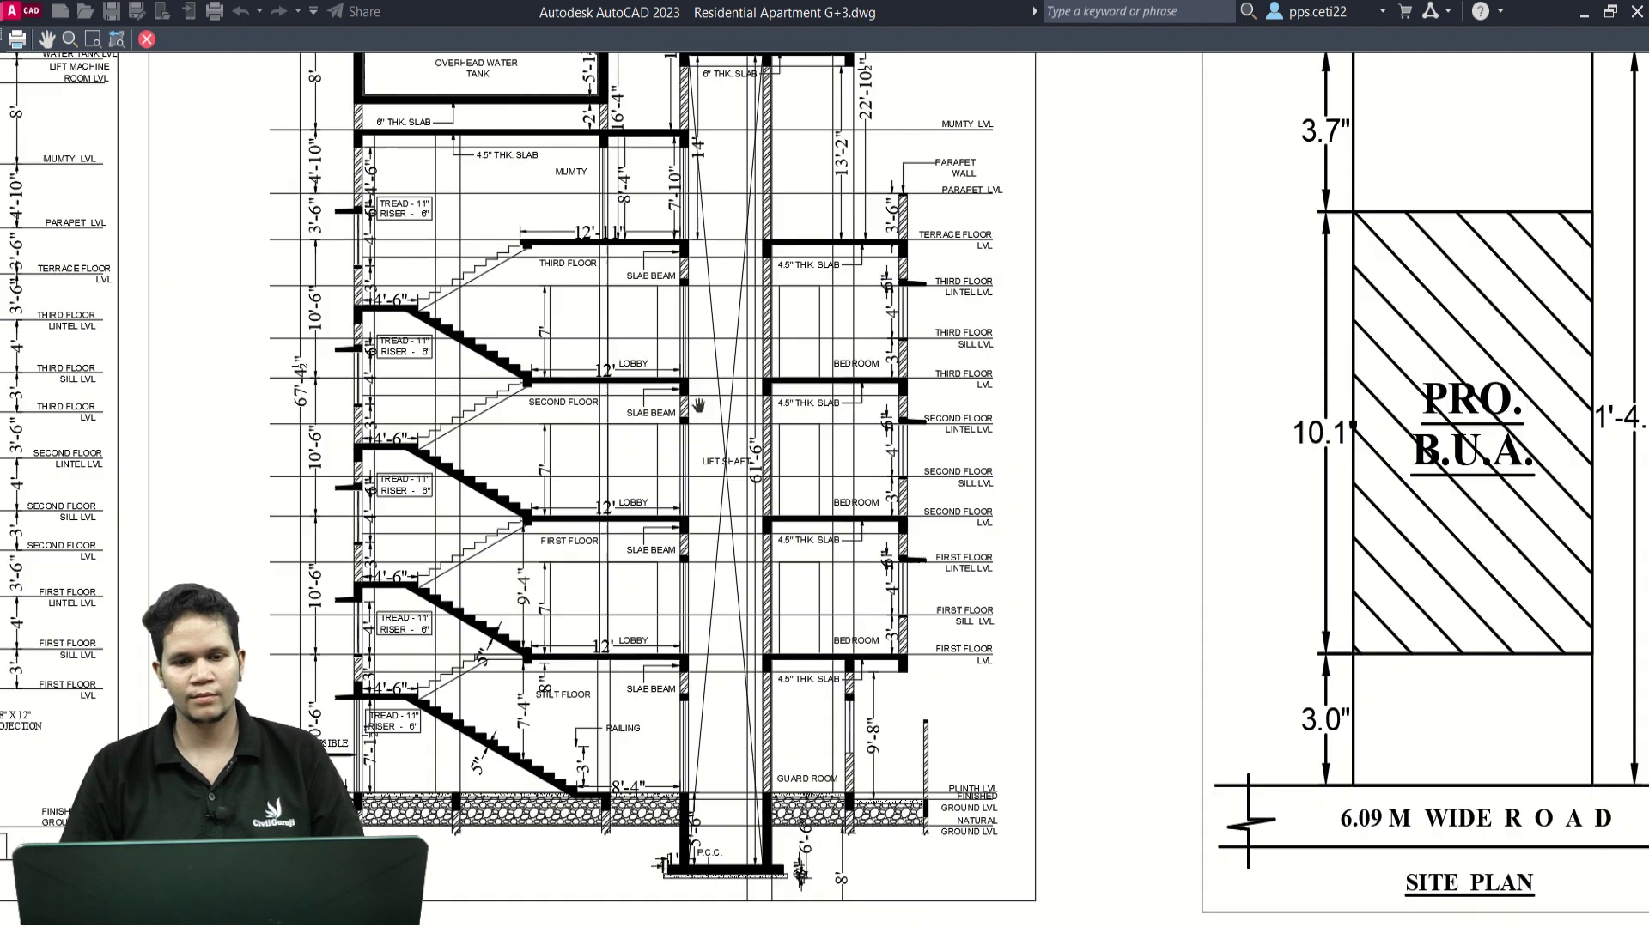
{"action": "scroll", "coordinate": [692, 398], "scroll_direction": "down", "scroll_amount": 2}
{"action": "left_click_drag", "start_coordinate": [439, 470], "coordinate": [1058, 502]}
{"action": "scroll", "coordinate": [755, 449], "scroll_direction": "up", "scroll_amount": 3}
{"action": "scroll", "coordinate": [755, 449], "scroll_direction": "up", "scroll_amount": 1}
{"action": "scroll", "coordinate": [755, 458], "scroll_direction": "down", "scroll_amount": 4}
{"action": "scroll", "coordinate": [756, 464], "scroll_direction": "down", "scroll_amount": 3}
{"action": "left_click_drag", "start_coordinate": [855, 577], "coordinate": [746, 434]}
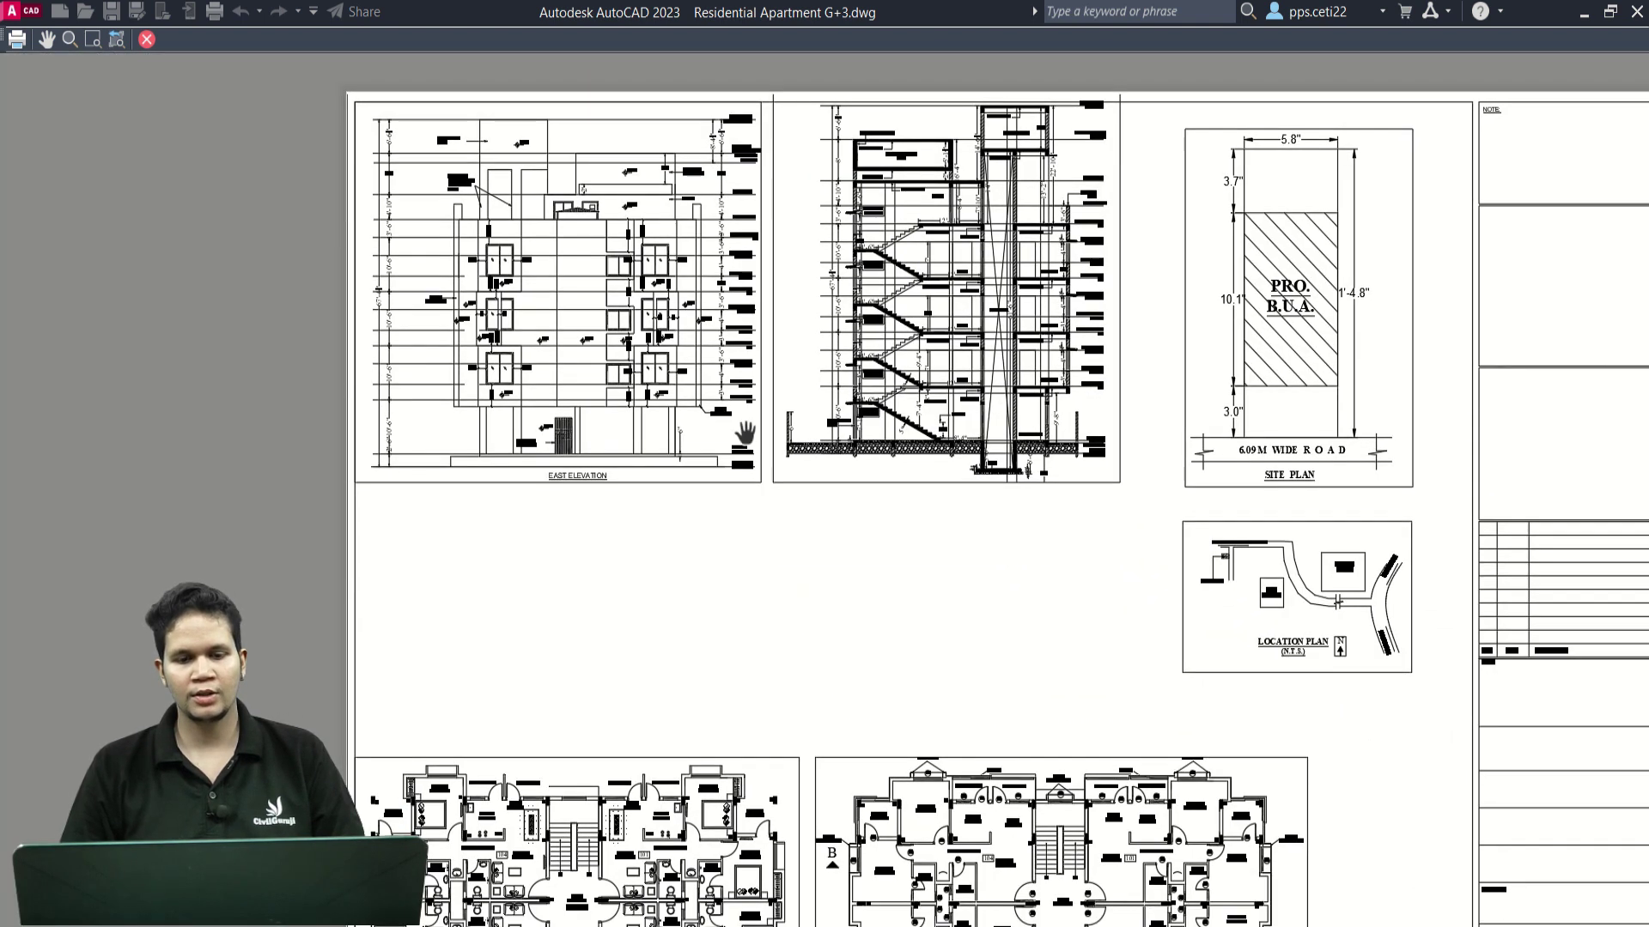
{"action": "left_click_drag", "start_coordinate": [1050, 638], "coordinate": [912, 559]}
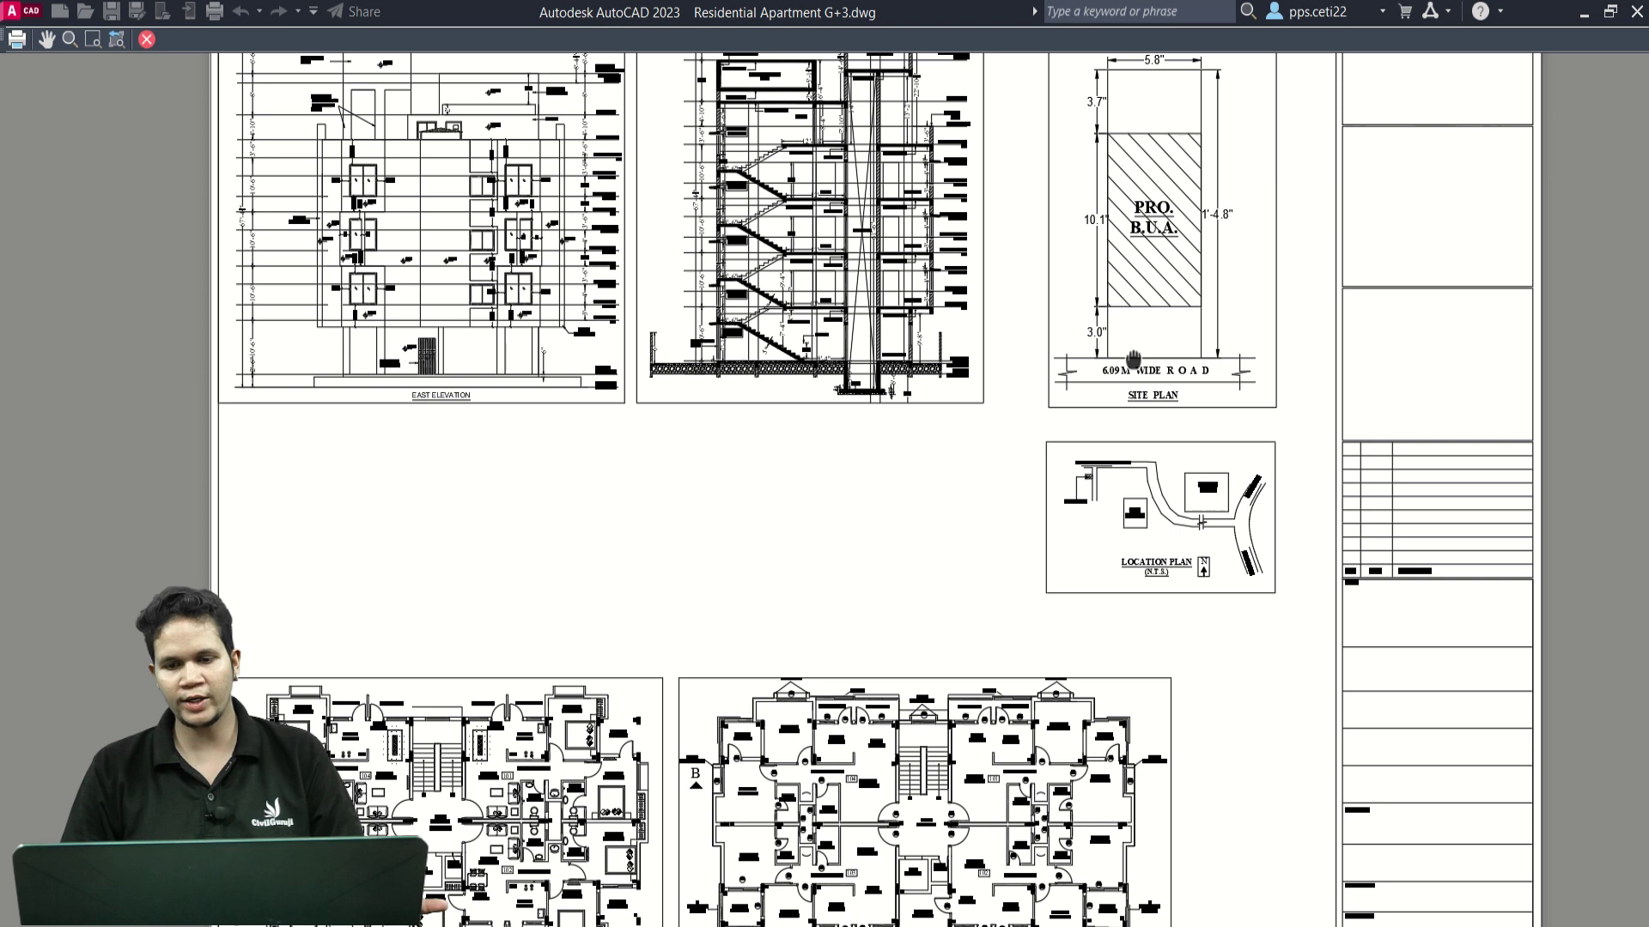
{"action": "left_click_drag", "start_coordinate": [1133, 359], "coordinate": [1060, 505]}
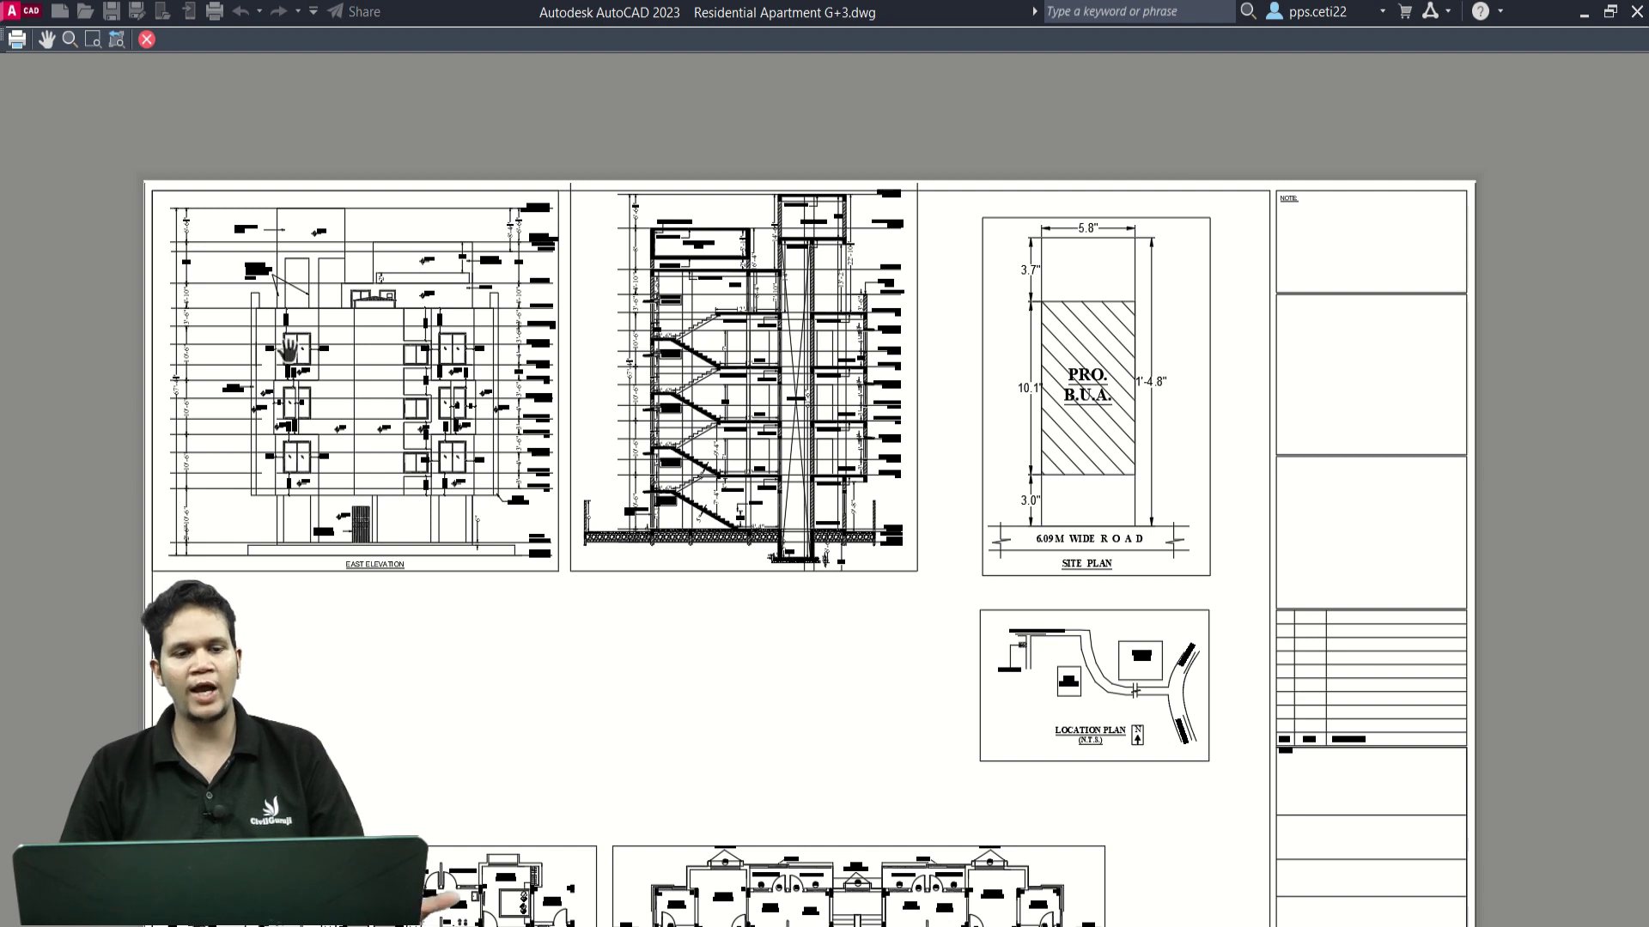
{"action": "key", "text": "Escape"}
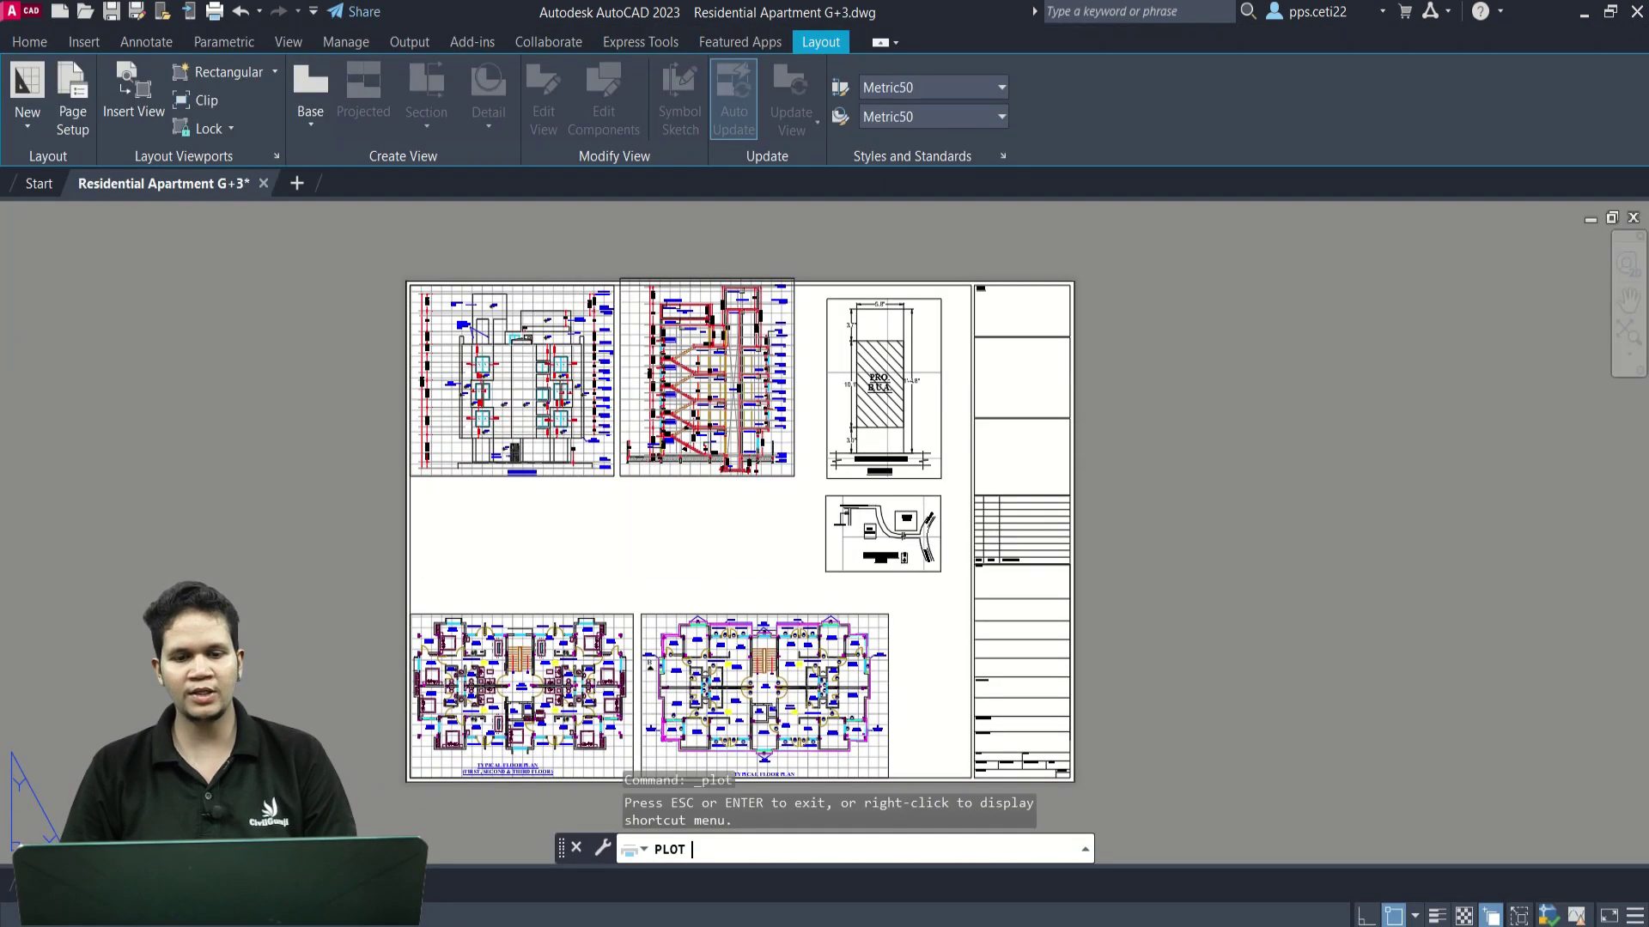
Select the elevation, site, location and floor plan viewports and assign them to Defpoints.
{"action": "scroll", "coordinate": [730, 471], "scroll_direction": "up", "scroll_amount": 2}
{"action": "left_click_drag", "start_coordinate": [842, 524], "coordinate": [756, 464]}
{"action": "left_click_drag", "start_coordinate": [996, 563], "coordinate": [867, 404]}
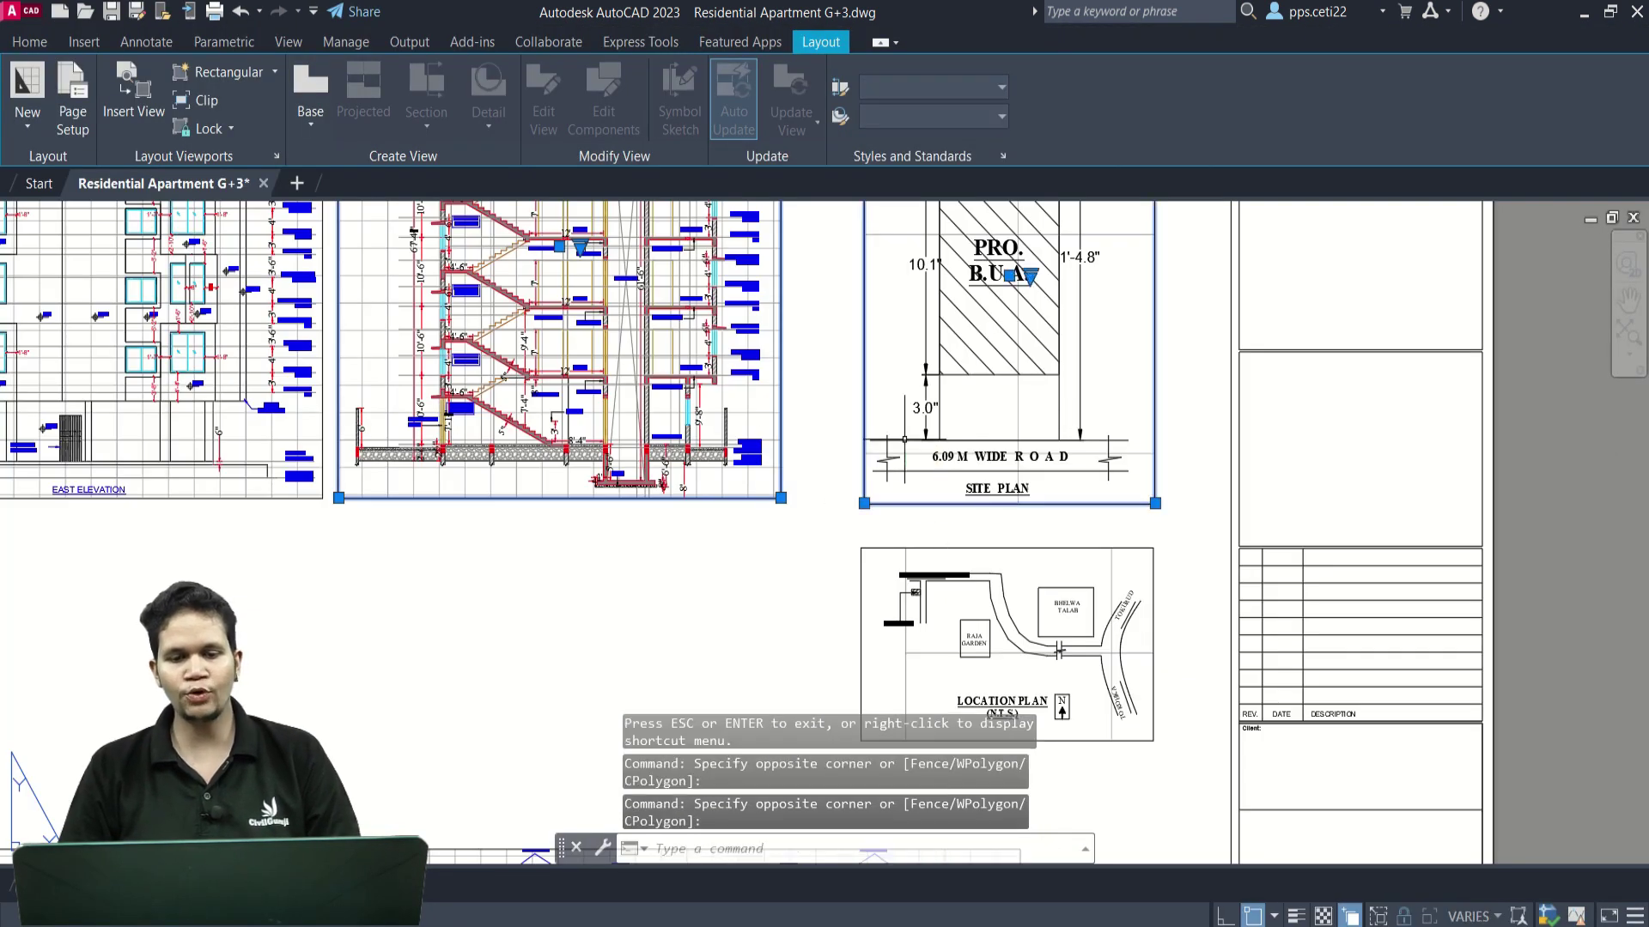
{"action": "left_click_drag", "start_coordinate": [901, 493], "coordinate": [601, 712]}
{"action": "scroll", "coordinate": [692, 533], "scroll_direction": "down", "scroll_amount": 3}
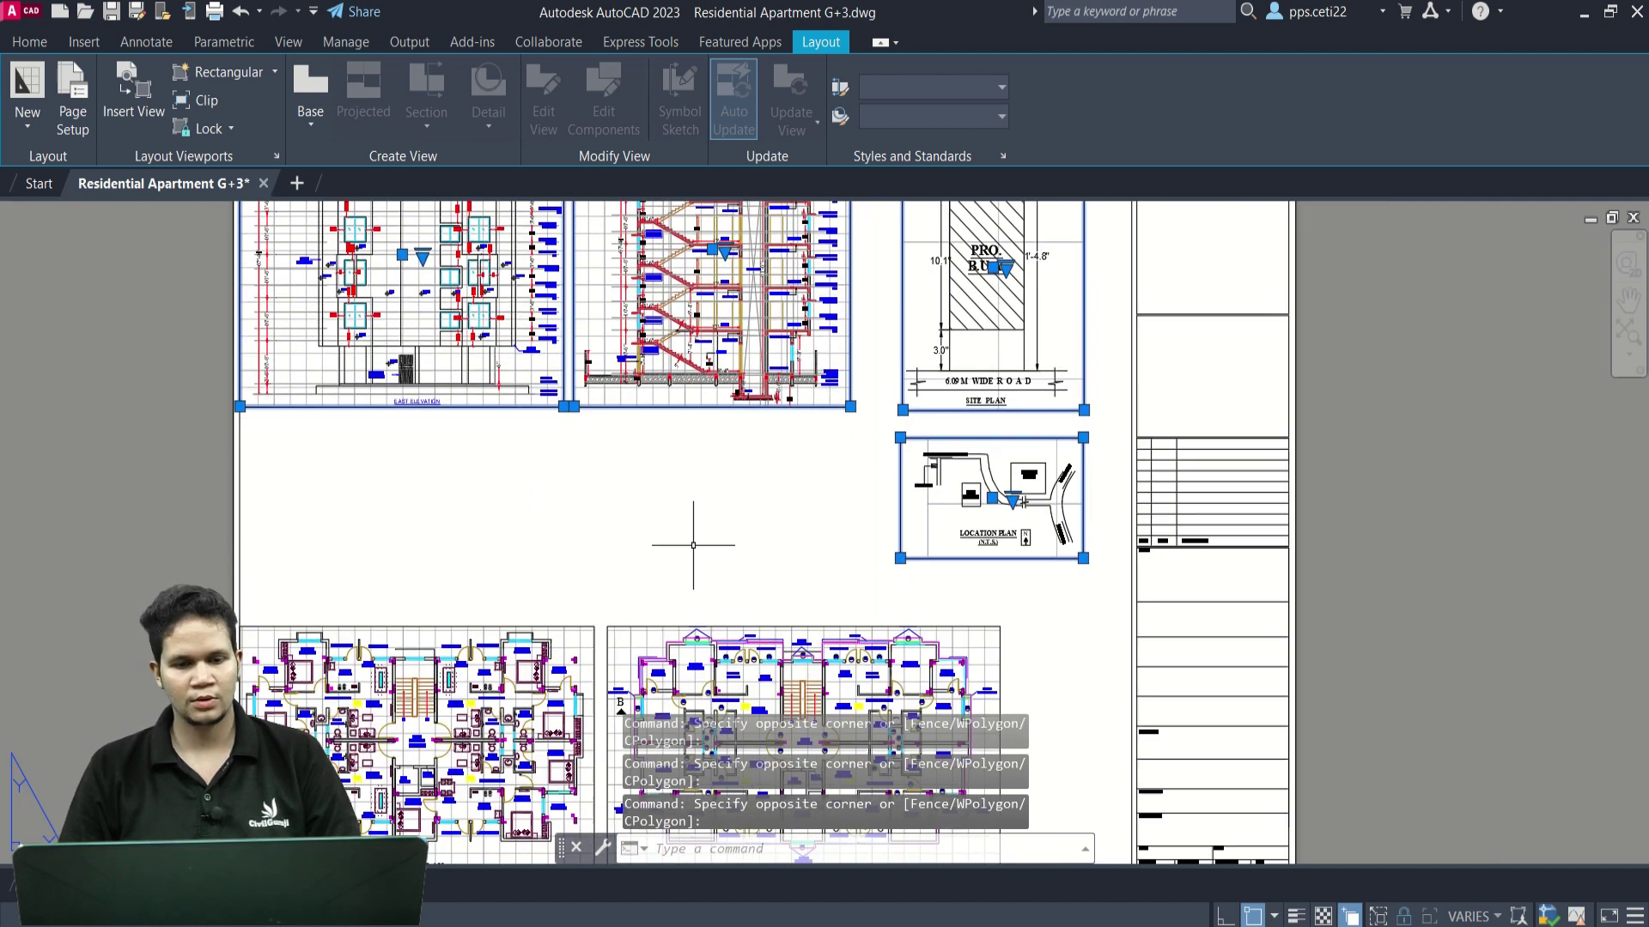
{"action": "left_click", "coordinate": [30, 43]}
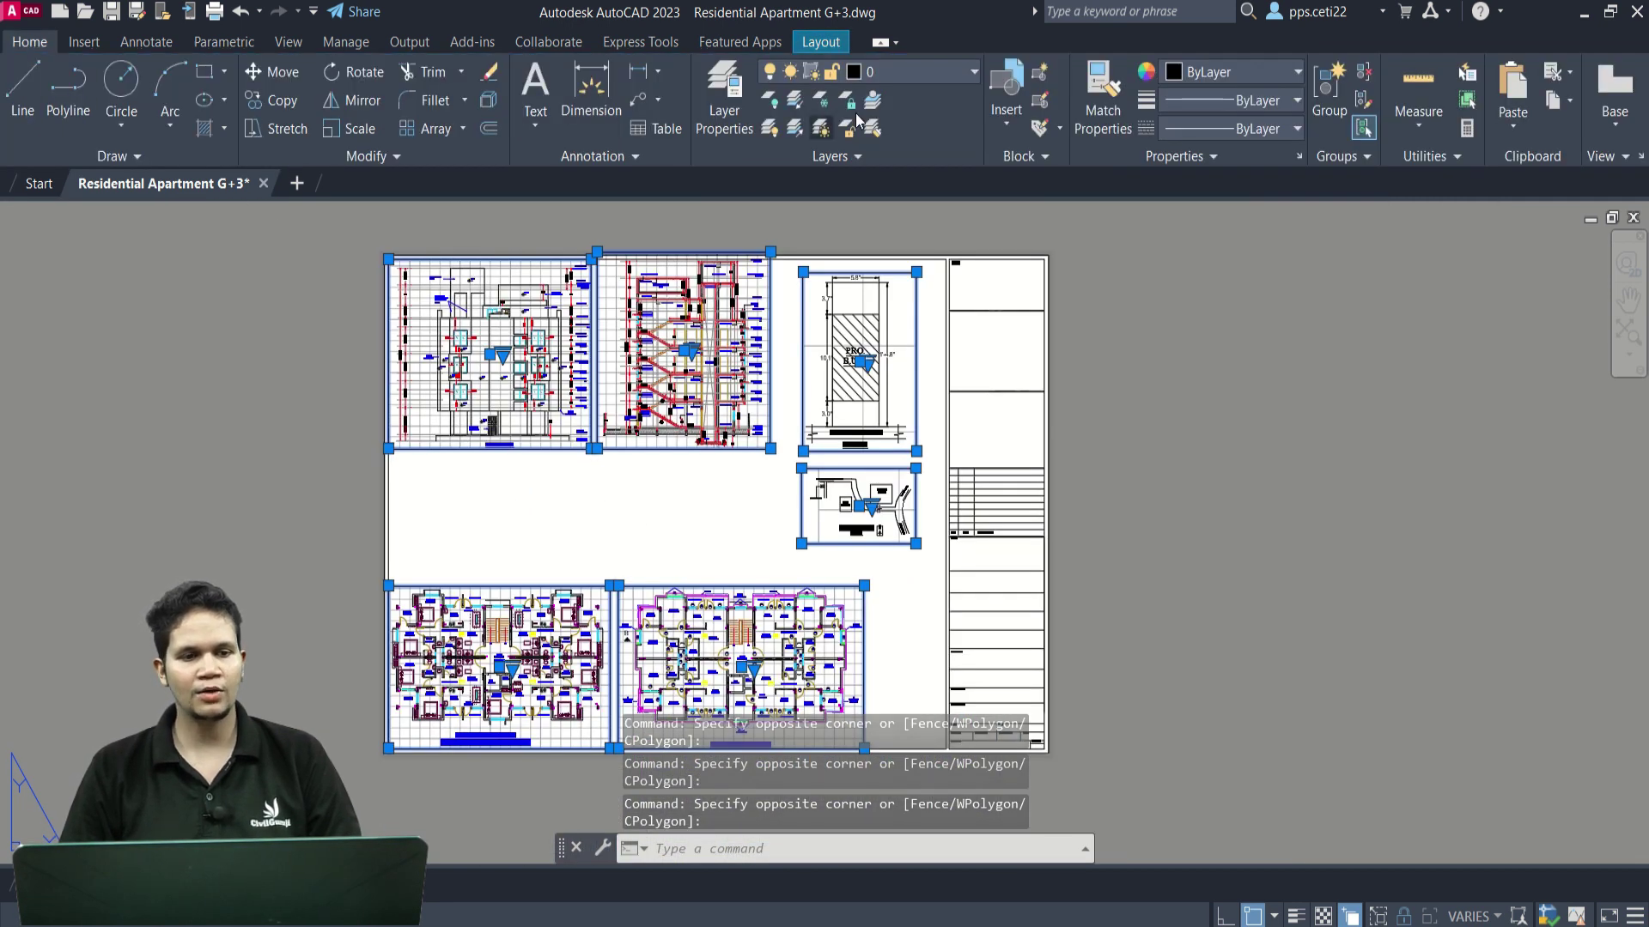
{"action": "left_click", "coordinate": [918, 79]}
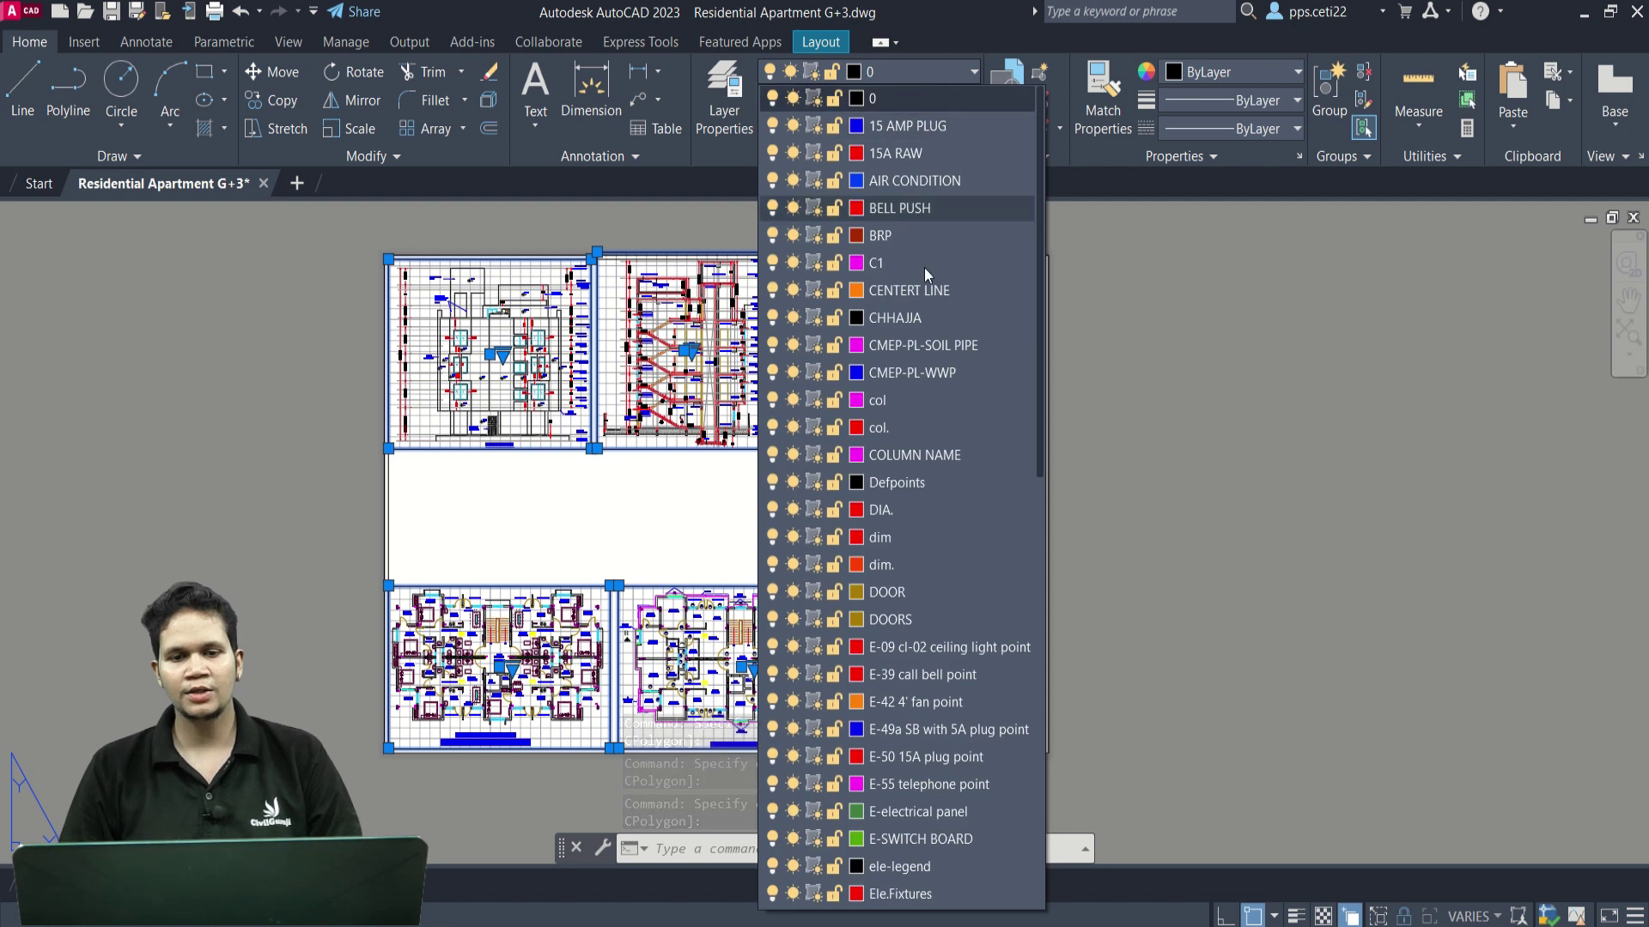
{"action": "left_click", "coordinate": [903, 485]}
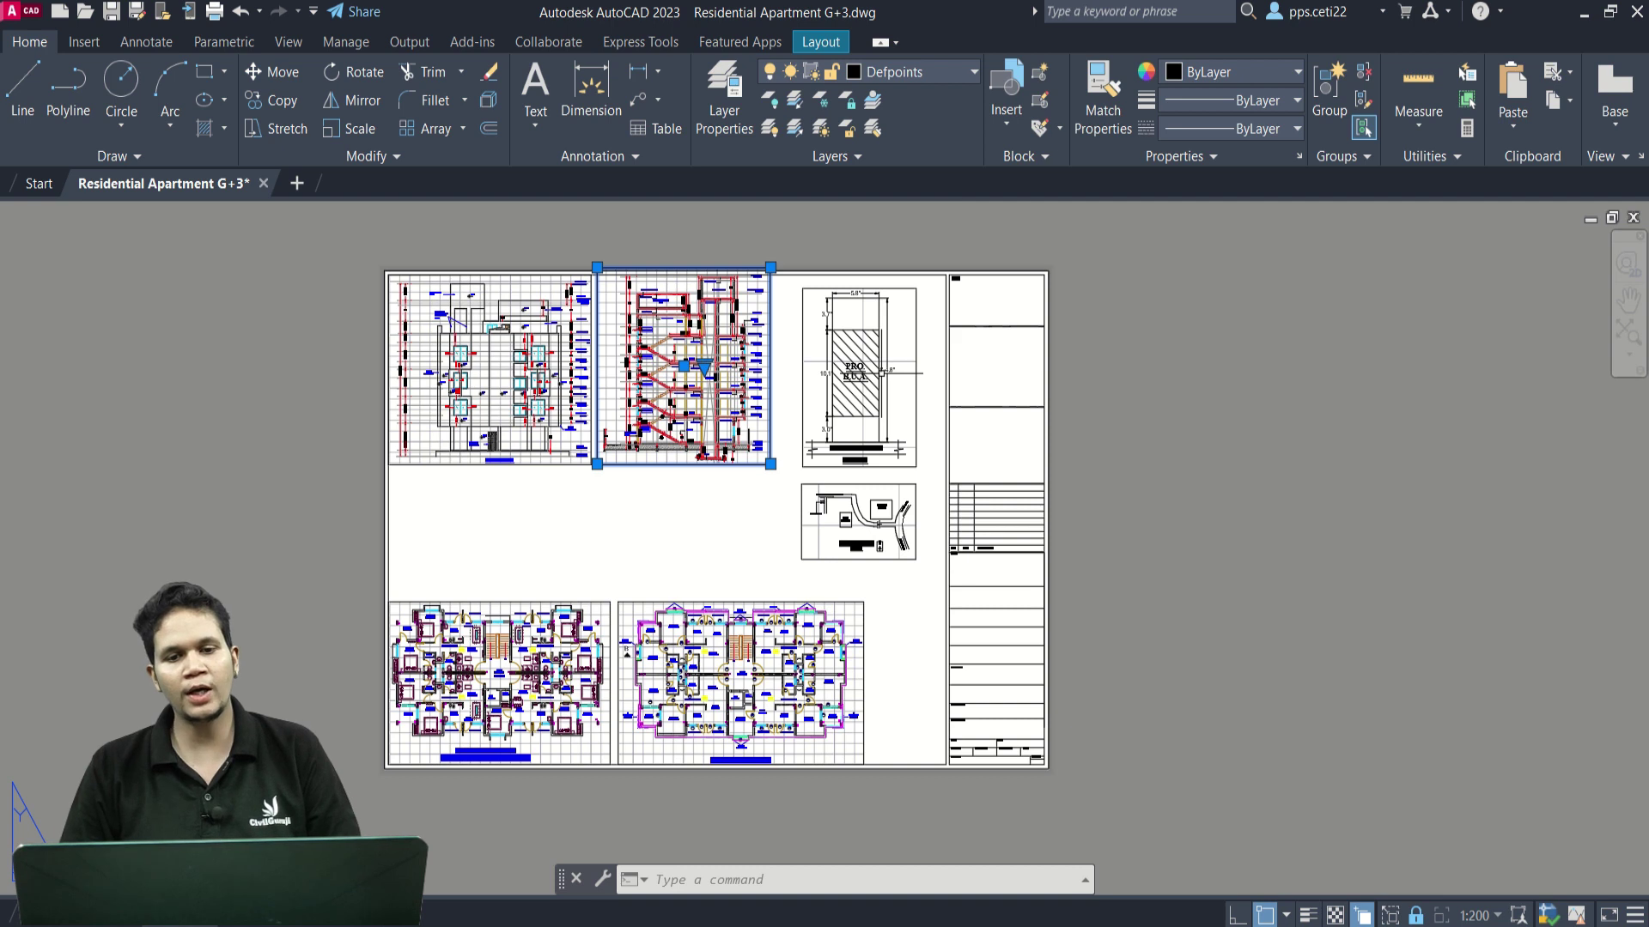
{"action": "key", "text": "Escape"}
{"action": "key", "text": "Escape"}
Preview the Layout2 plot, checking floor plans, elevations, site plan and title block.
{"action": "key", "text": "ctrl+p"}
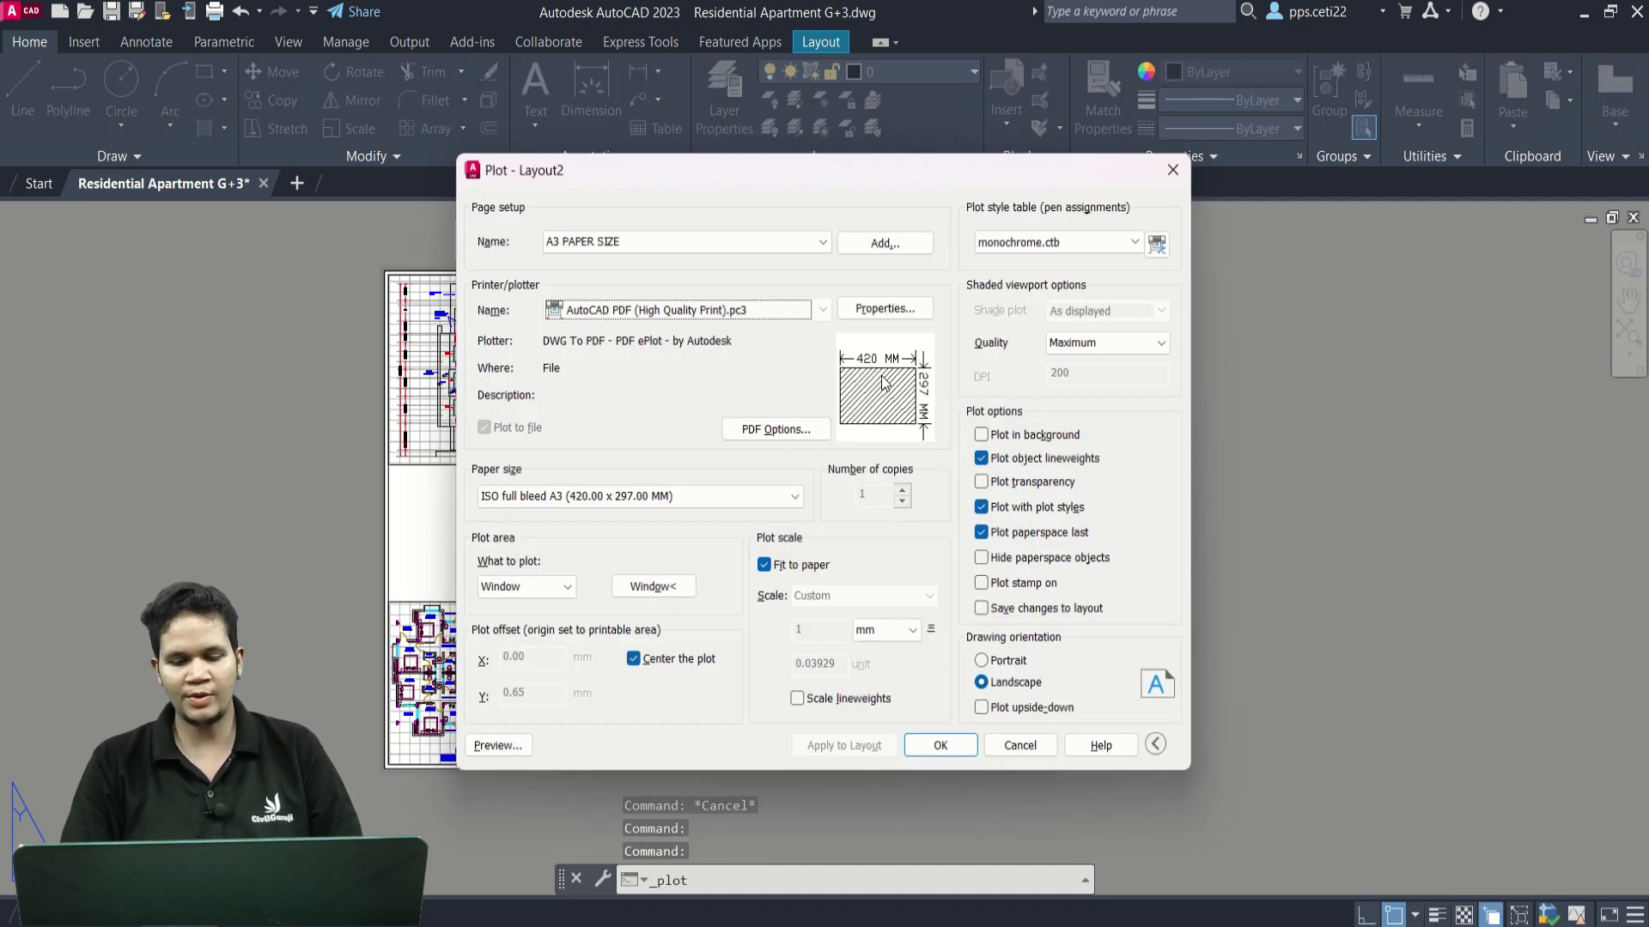
{"action": "left_click", "coordinate": [495, 749]}
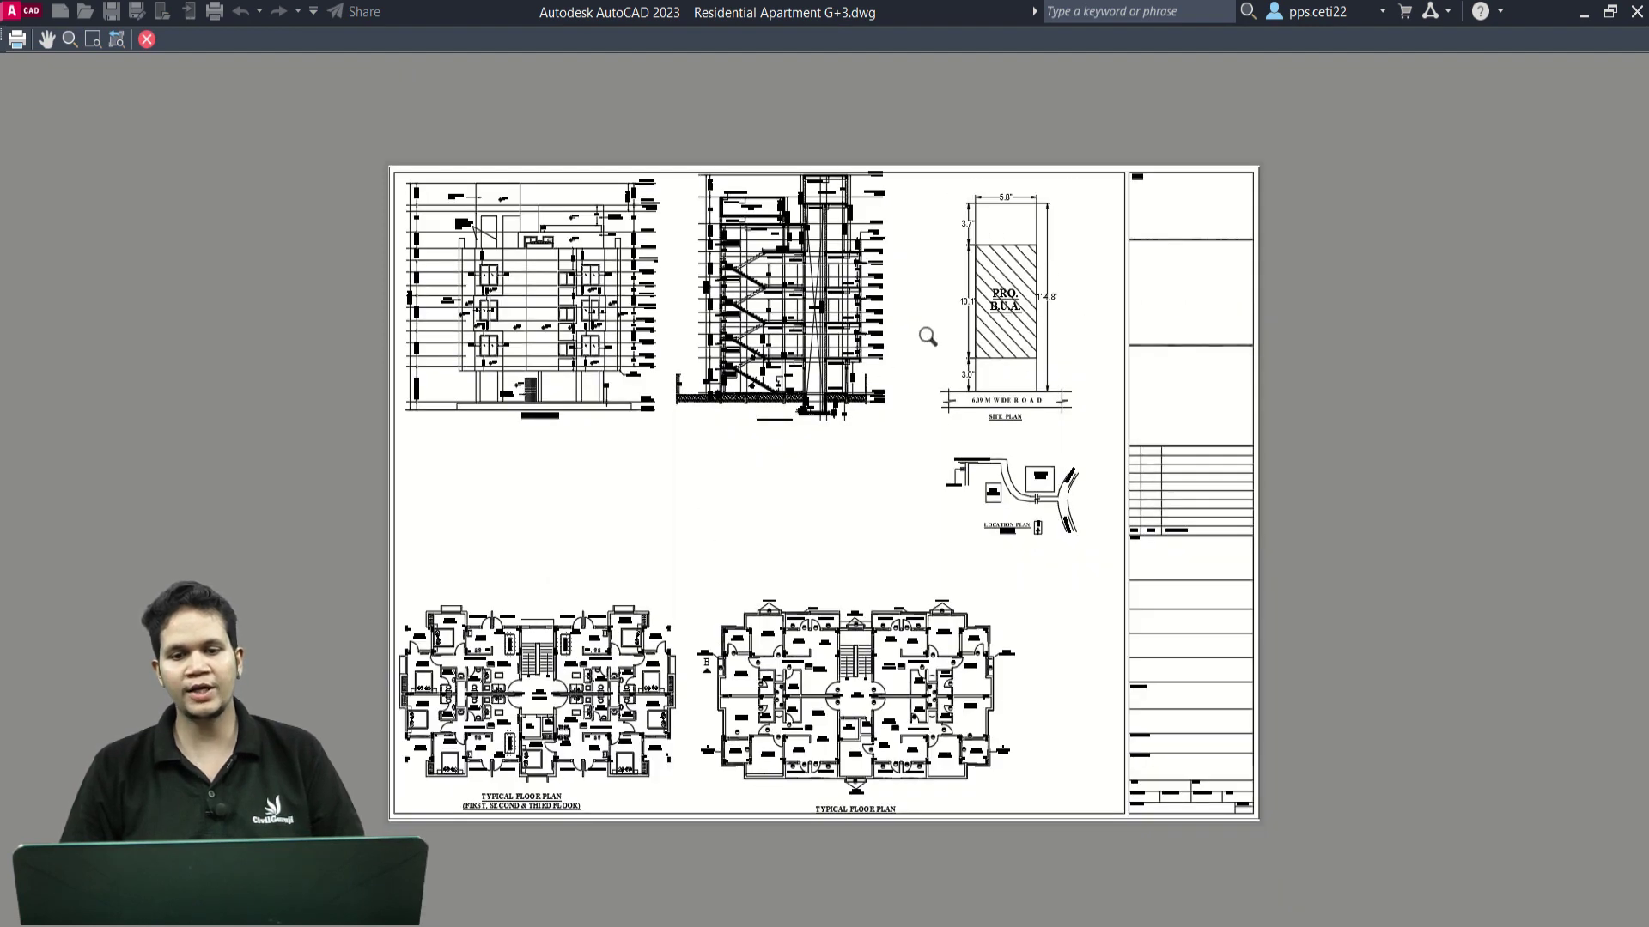
{"action": "left_click_drag", "start_coordinate": [843, 356], "coordinate": [867, 430]}
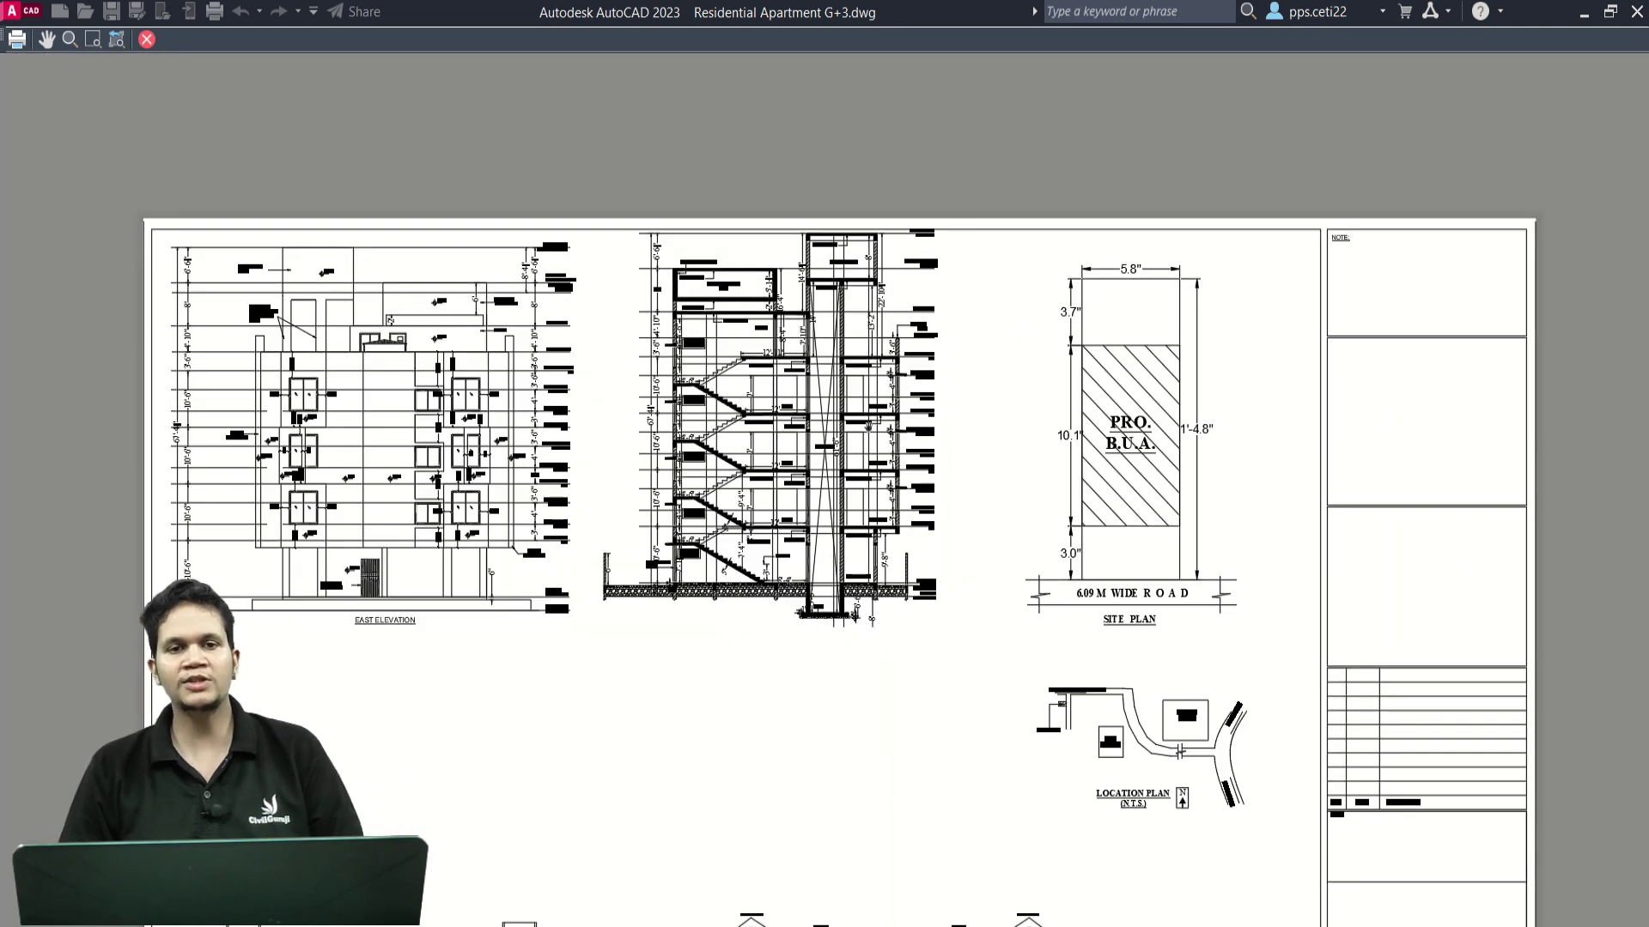
{"action": "middle_click_drag", "start_coordinate": [870, 424], "coordinate": [672, 709]}
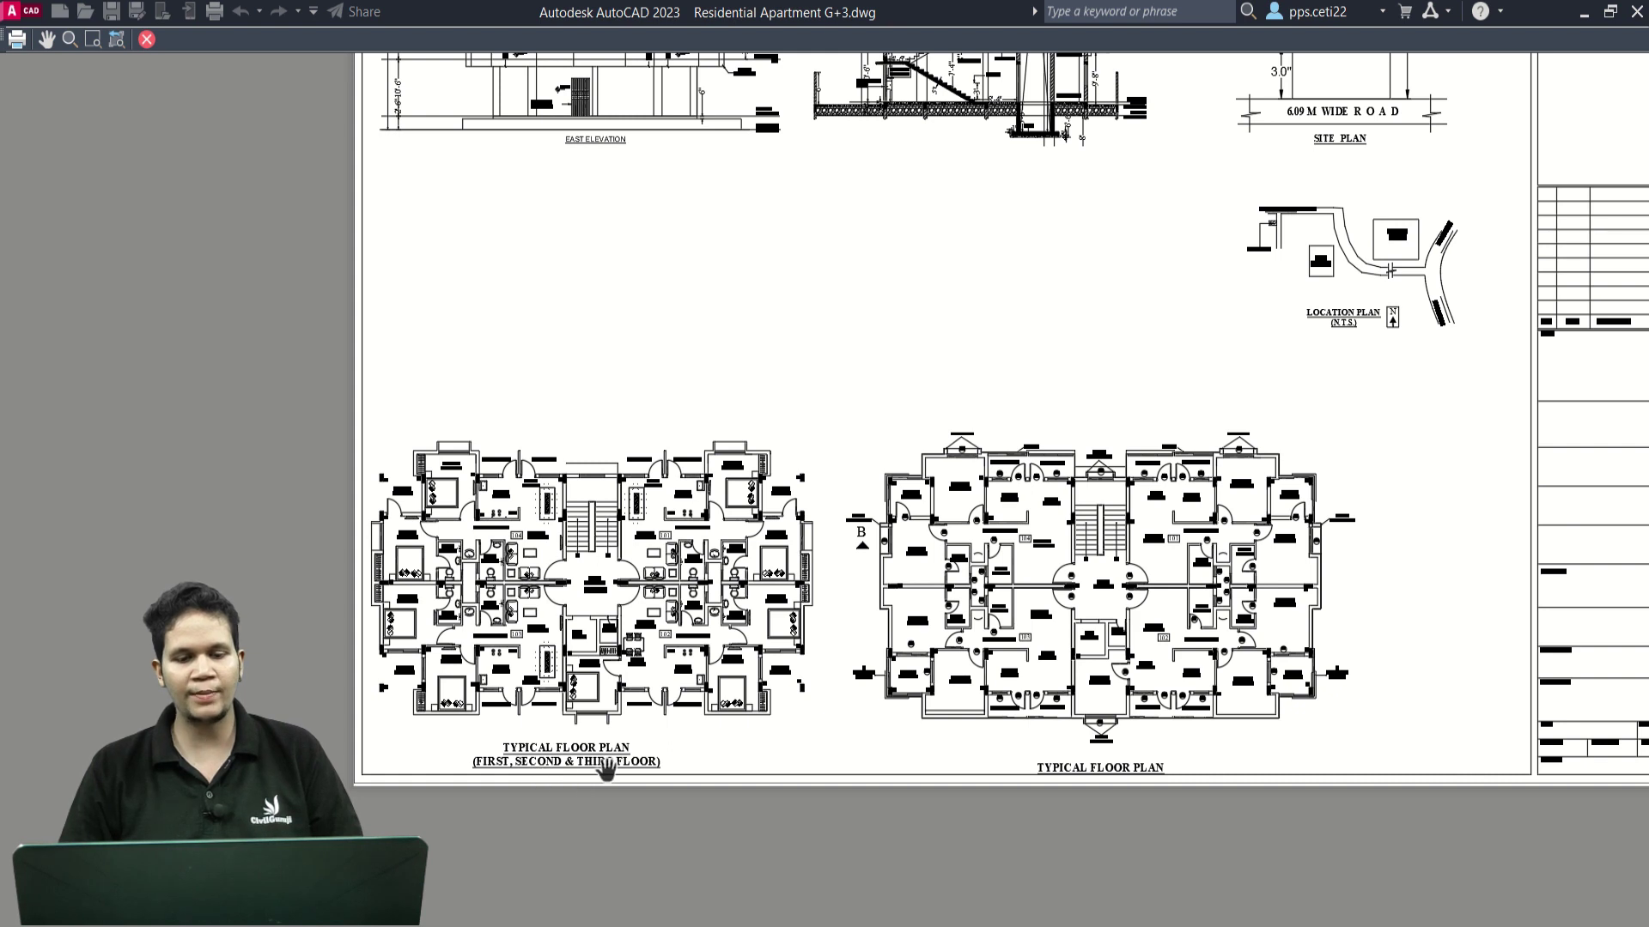
{"action": "left_click_drag", "start_coordinate": [795, 660], "coordinate": [784, 728]}
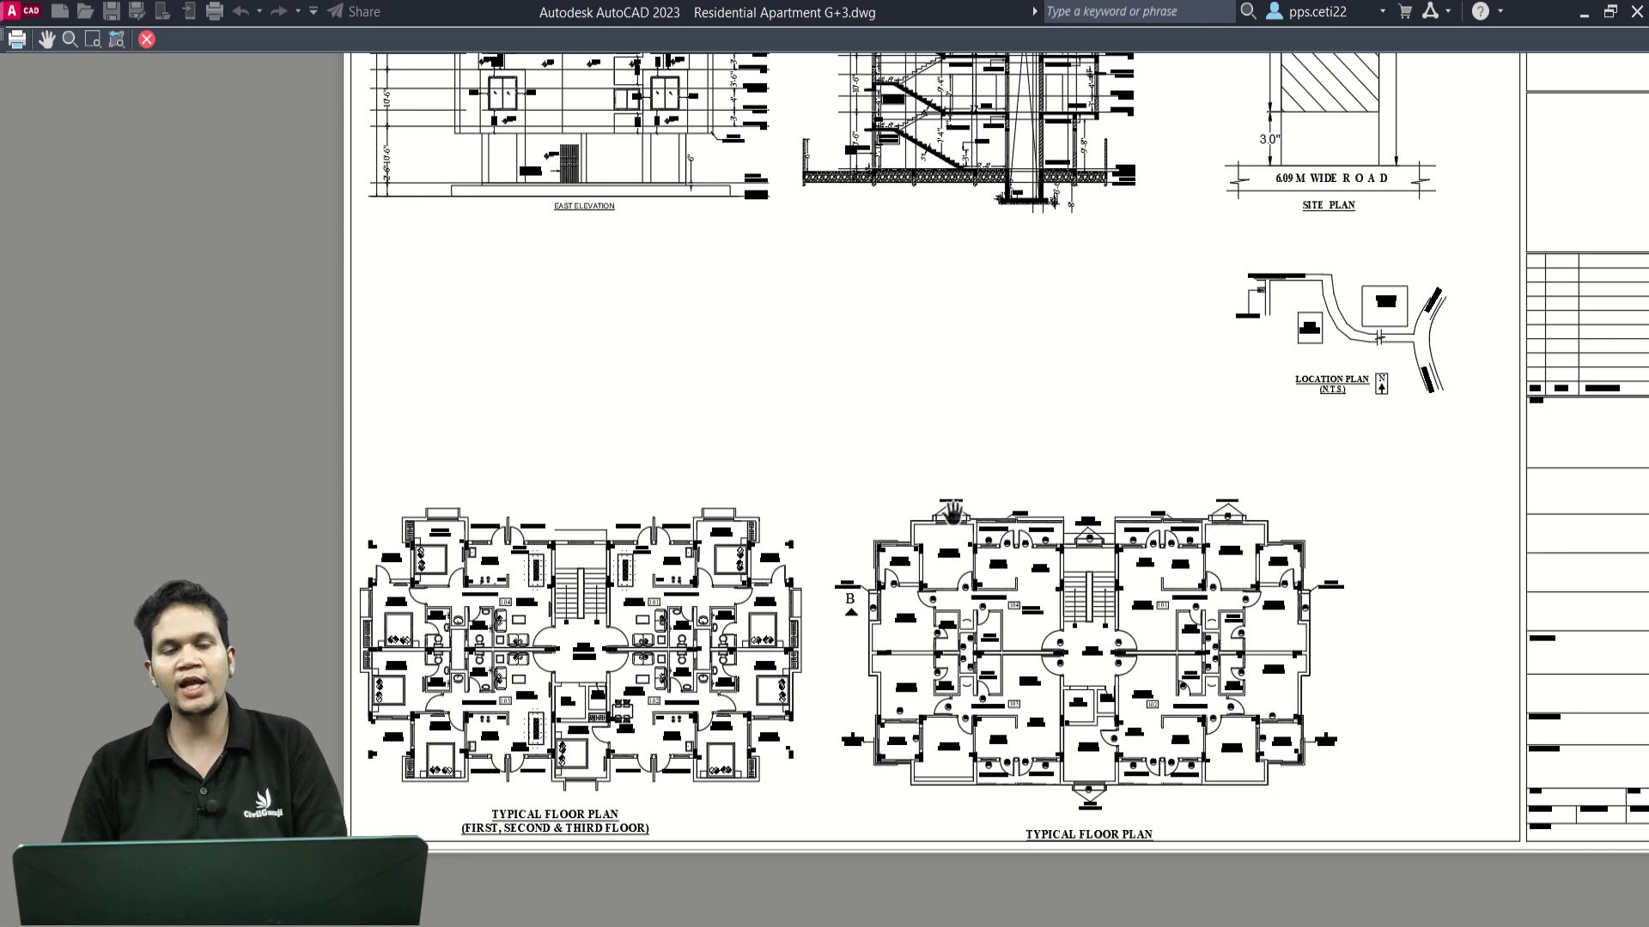
{"action": "left_click_drag", "start_coordinate": [901, 385], "coordinate": [933, 671]}
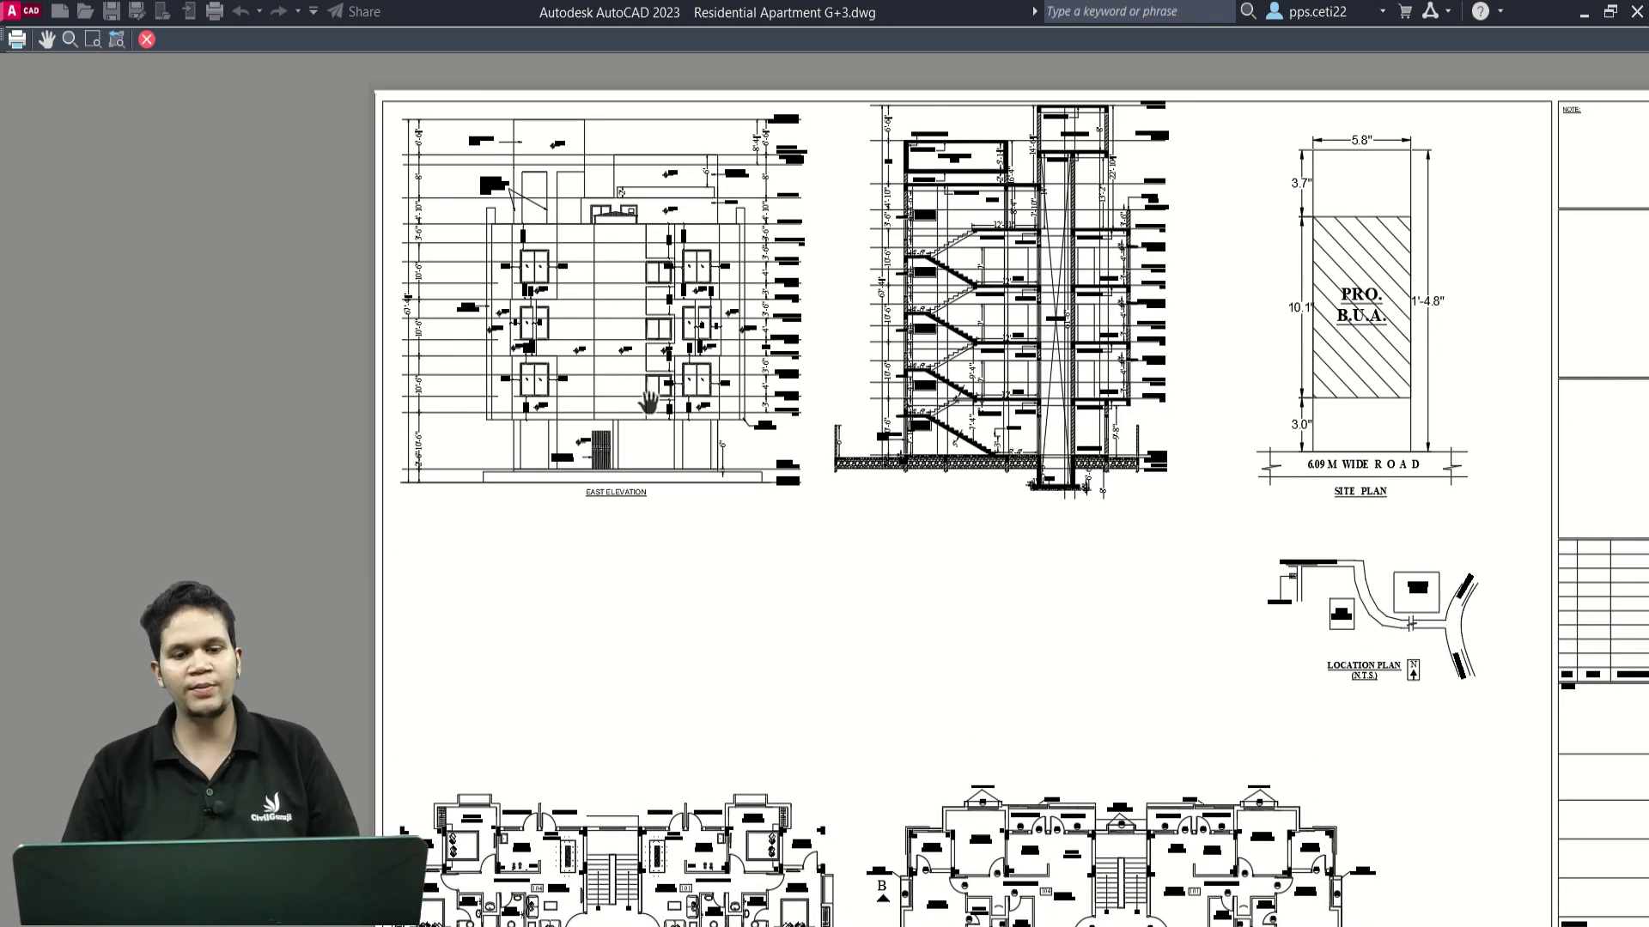
{"action": "left_click_drag", "start_coordinate": [1439, 563], "coordinate": [1202, 557]}
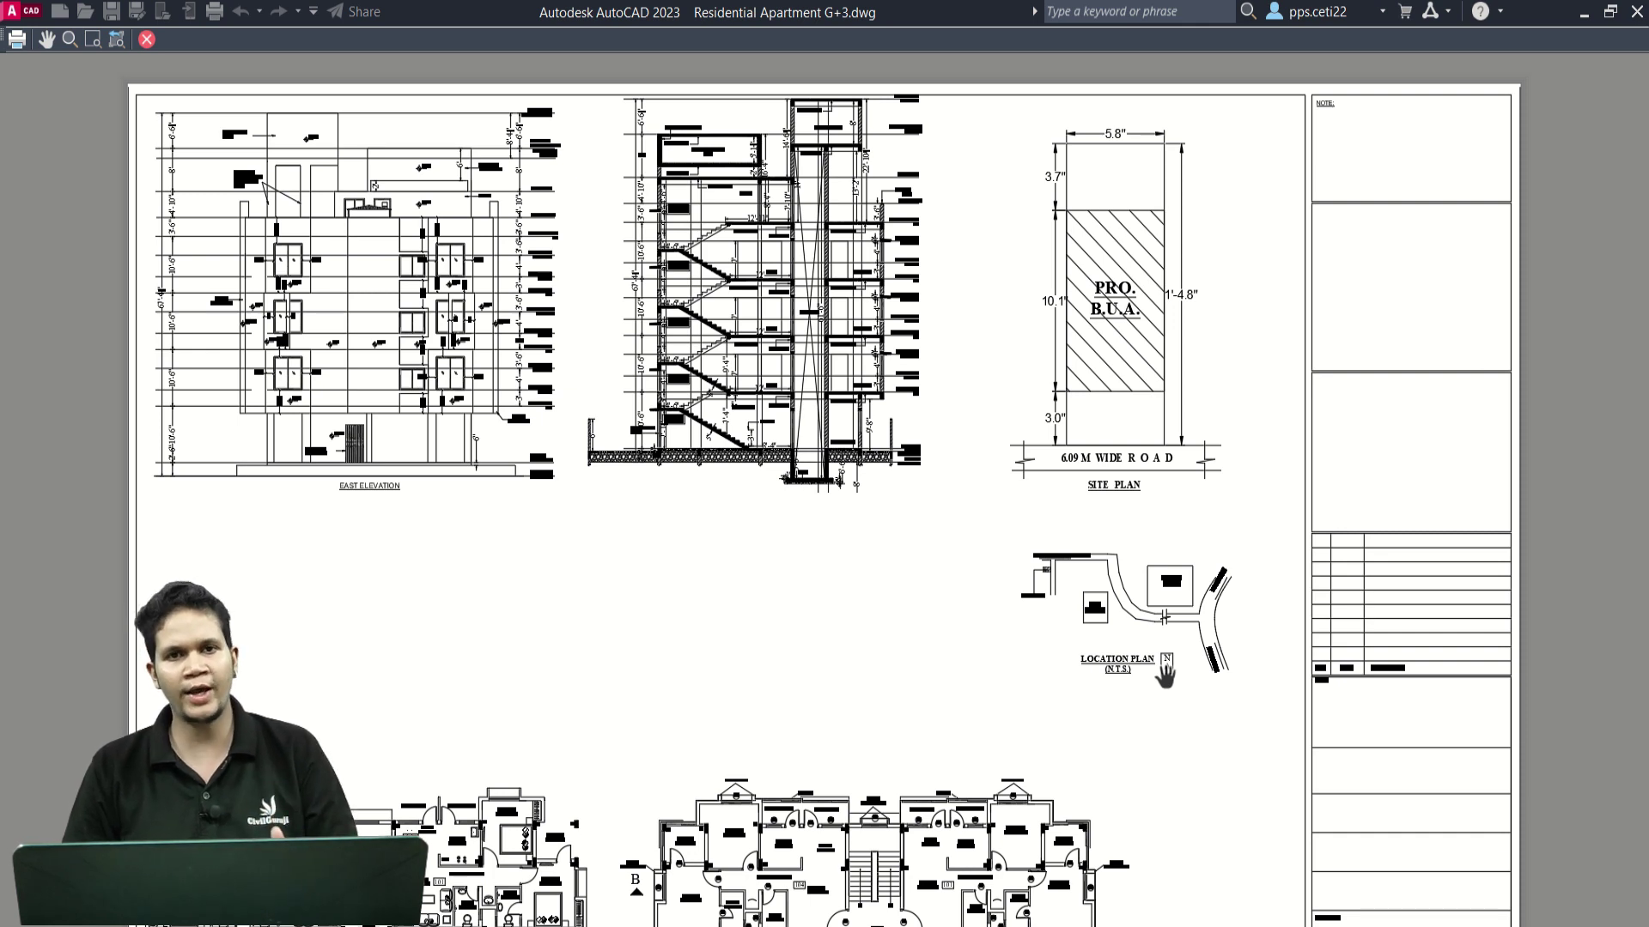
{"action": "scroll", "coordinate": [925, 540], "scroll_direction": "down", "scroll_amount": 2}
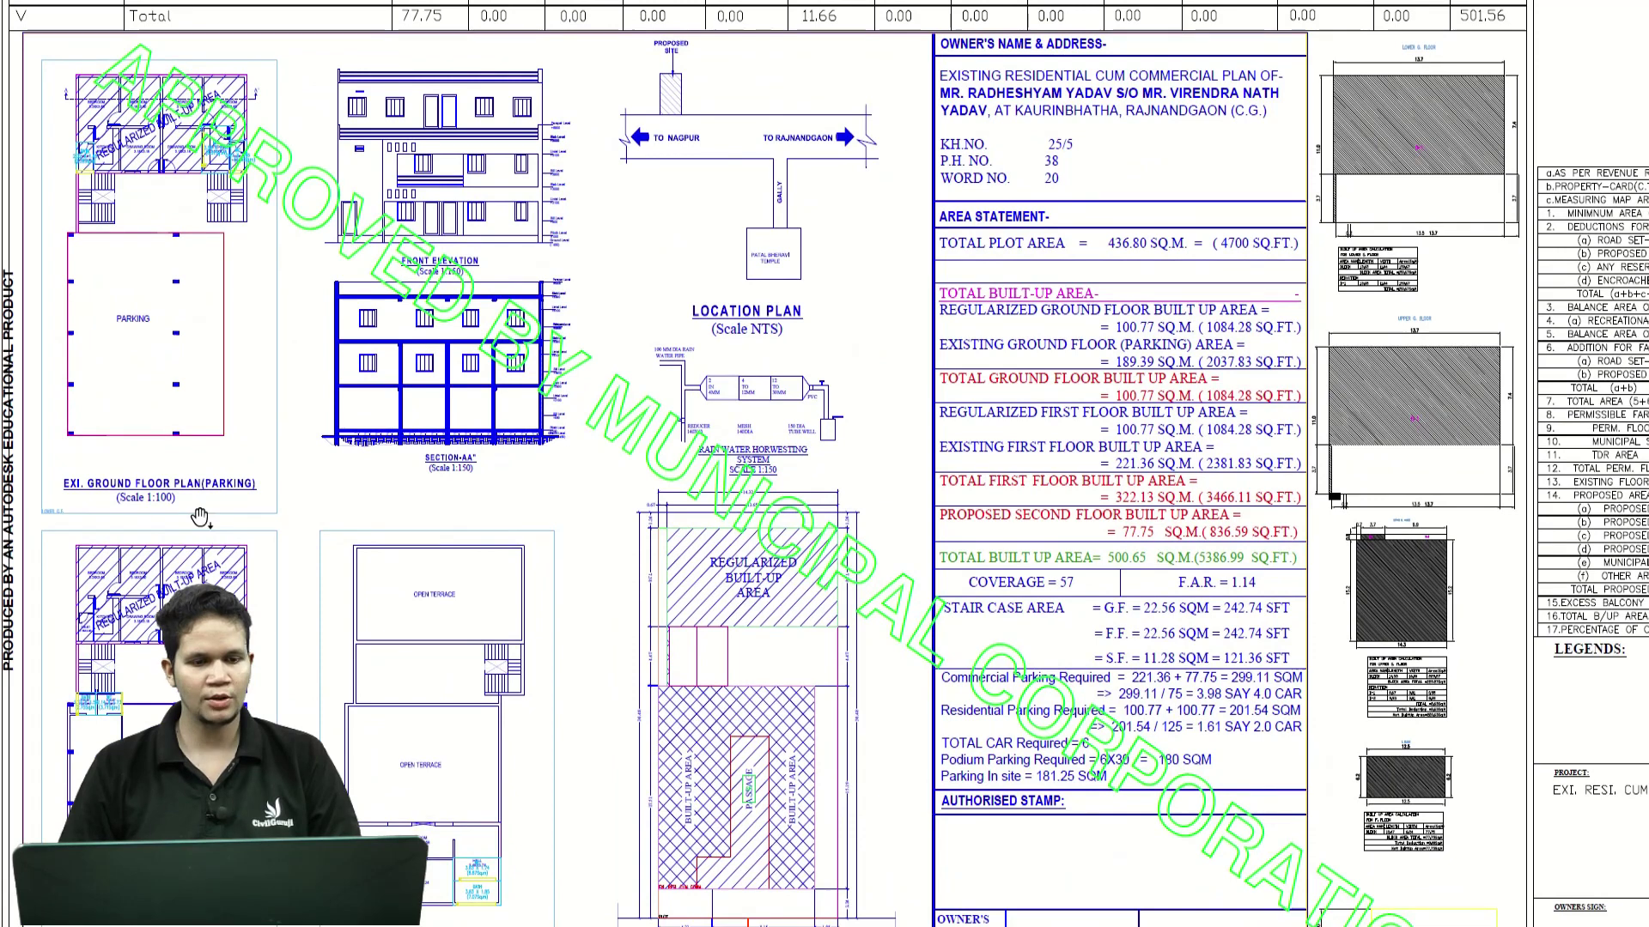
{"action": "scroll", "coordinate": [425, 455], "scroll_direction": "up", "scroll_amount": 2}
{"action": "scroll", "coordinate": [464, 472], "scroll_direction": "up", "scroll_amount": 2}
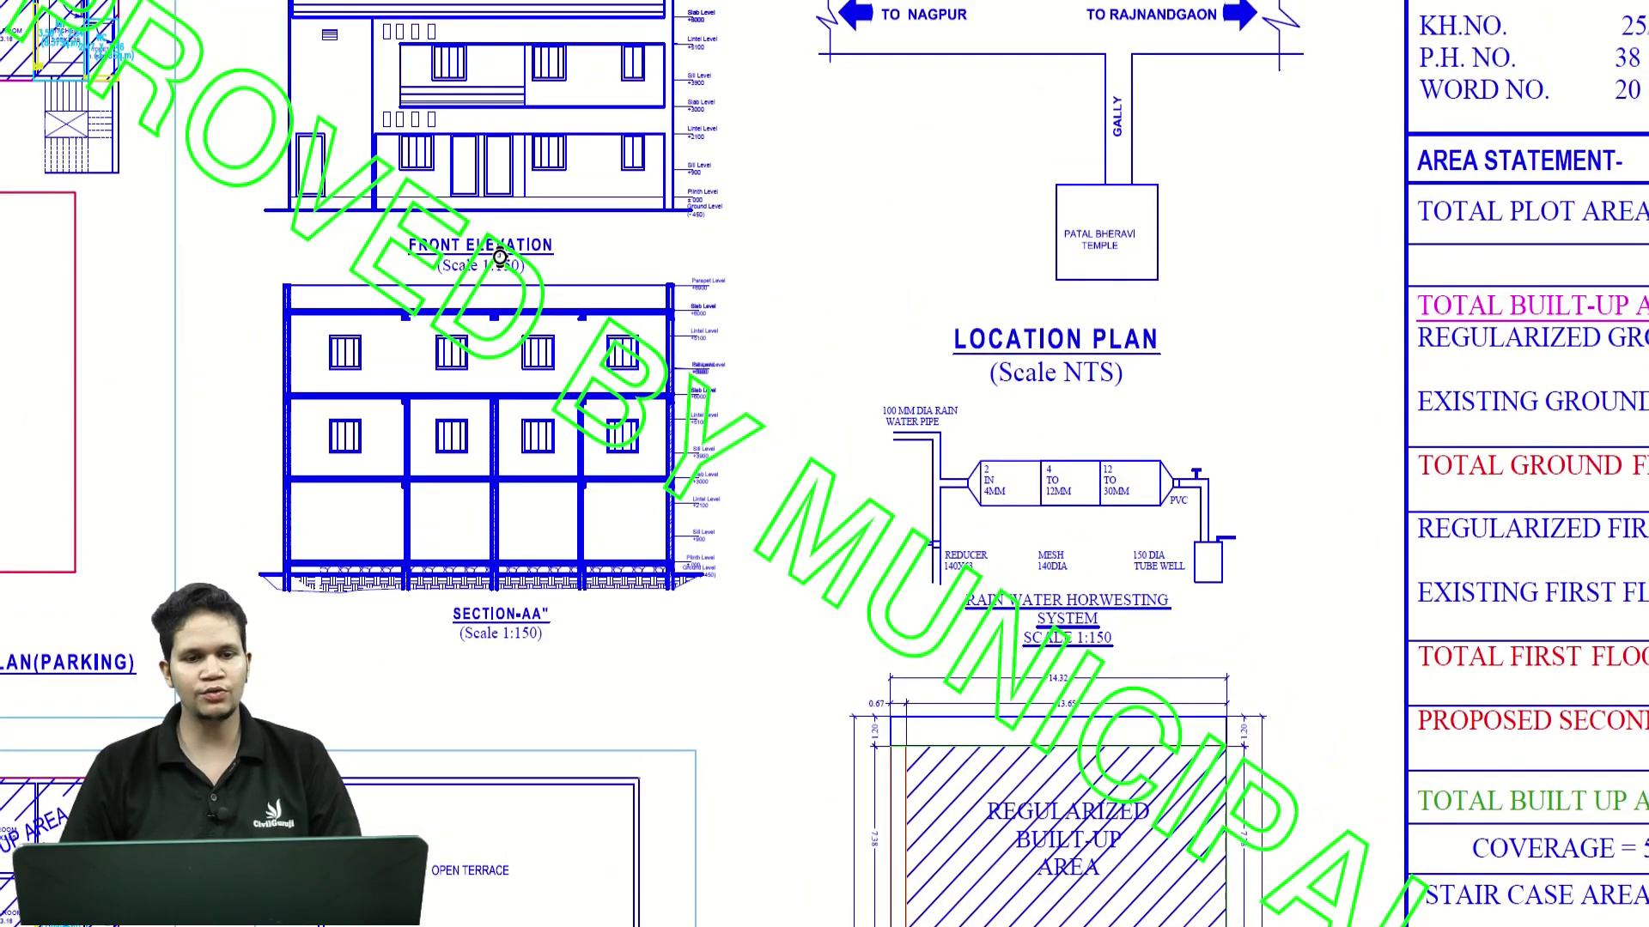
{"action": "scroll", "coordinate": [518, 283], "scroll_direction": "up", "scroll_amount": 2}
{"action": "scroll", "coordinate": [575, 285], "scroll_direction": "down", "scroll_amount": 3}
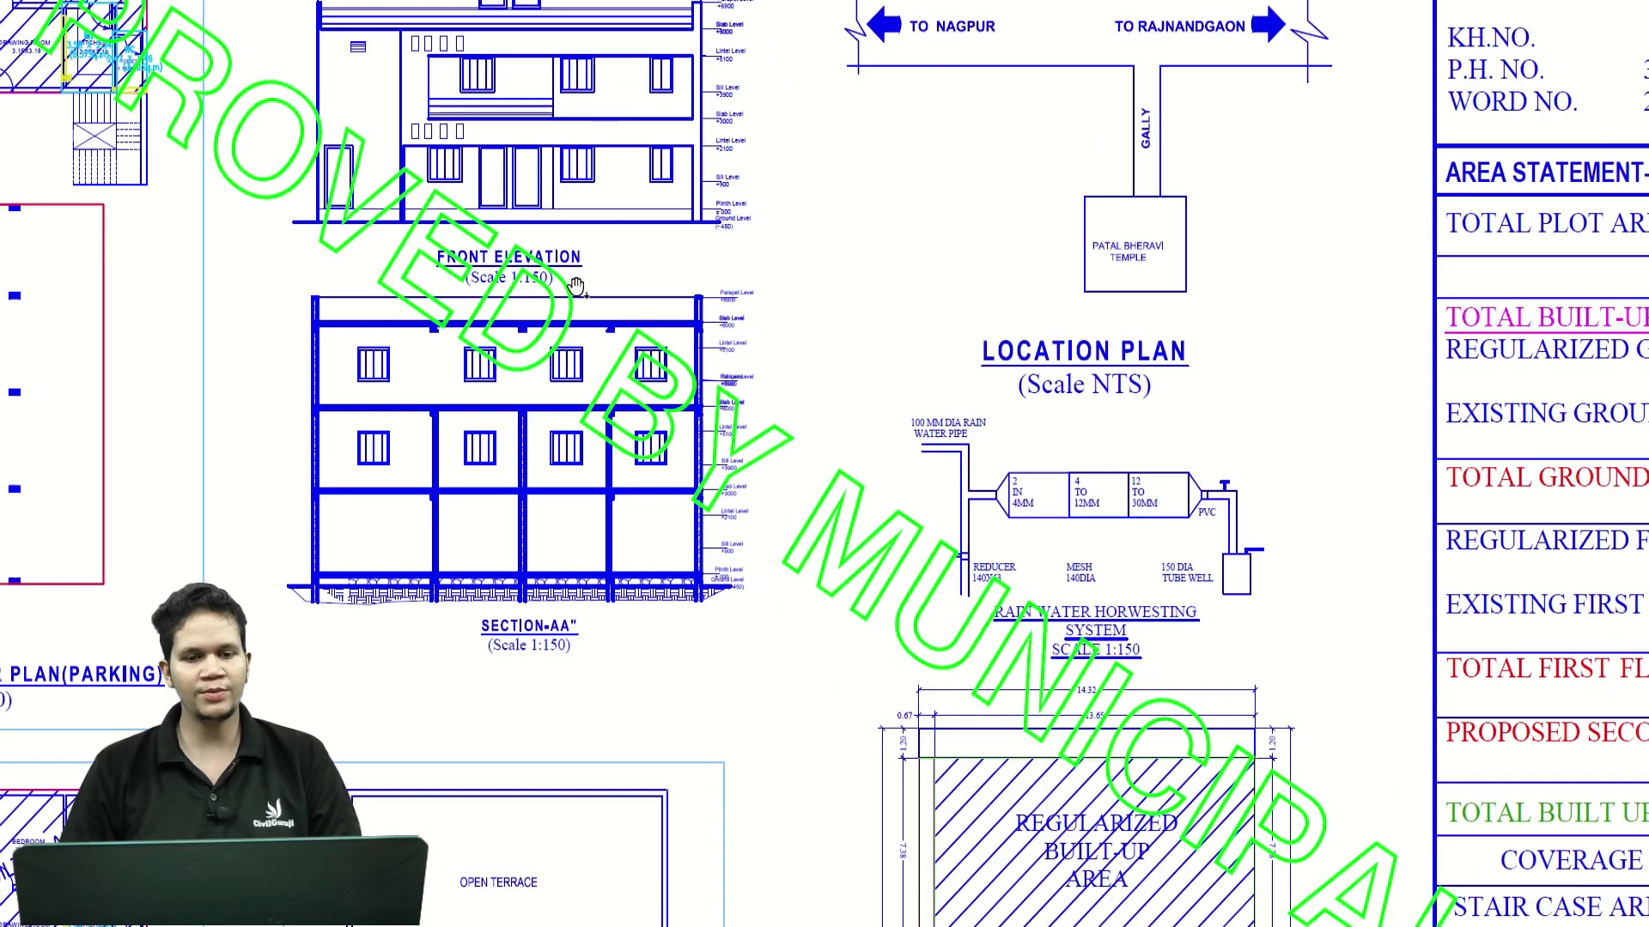
{"action": "scroll", "coordinate": [694, 673], "scroll_direction": "down", "scroll_amount": 3}
{"action": "scroll", "coordinate": [881, 702], "scroll_direction": "down", "scroll_amount": 3}
{"action": "scroll", "coordinate": [936, 680], "scroll_direction": "down", "scroll_amount": 3}
{"action": "scroll", "coordinate": [936, 680], "scroll_direction": "down", "scroll_amount": 3}
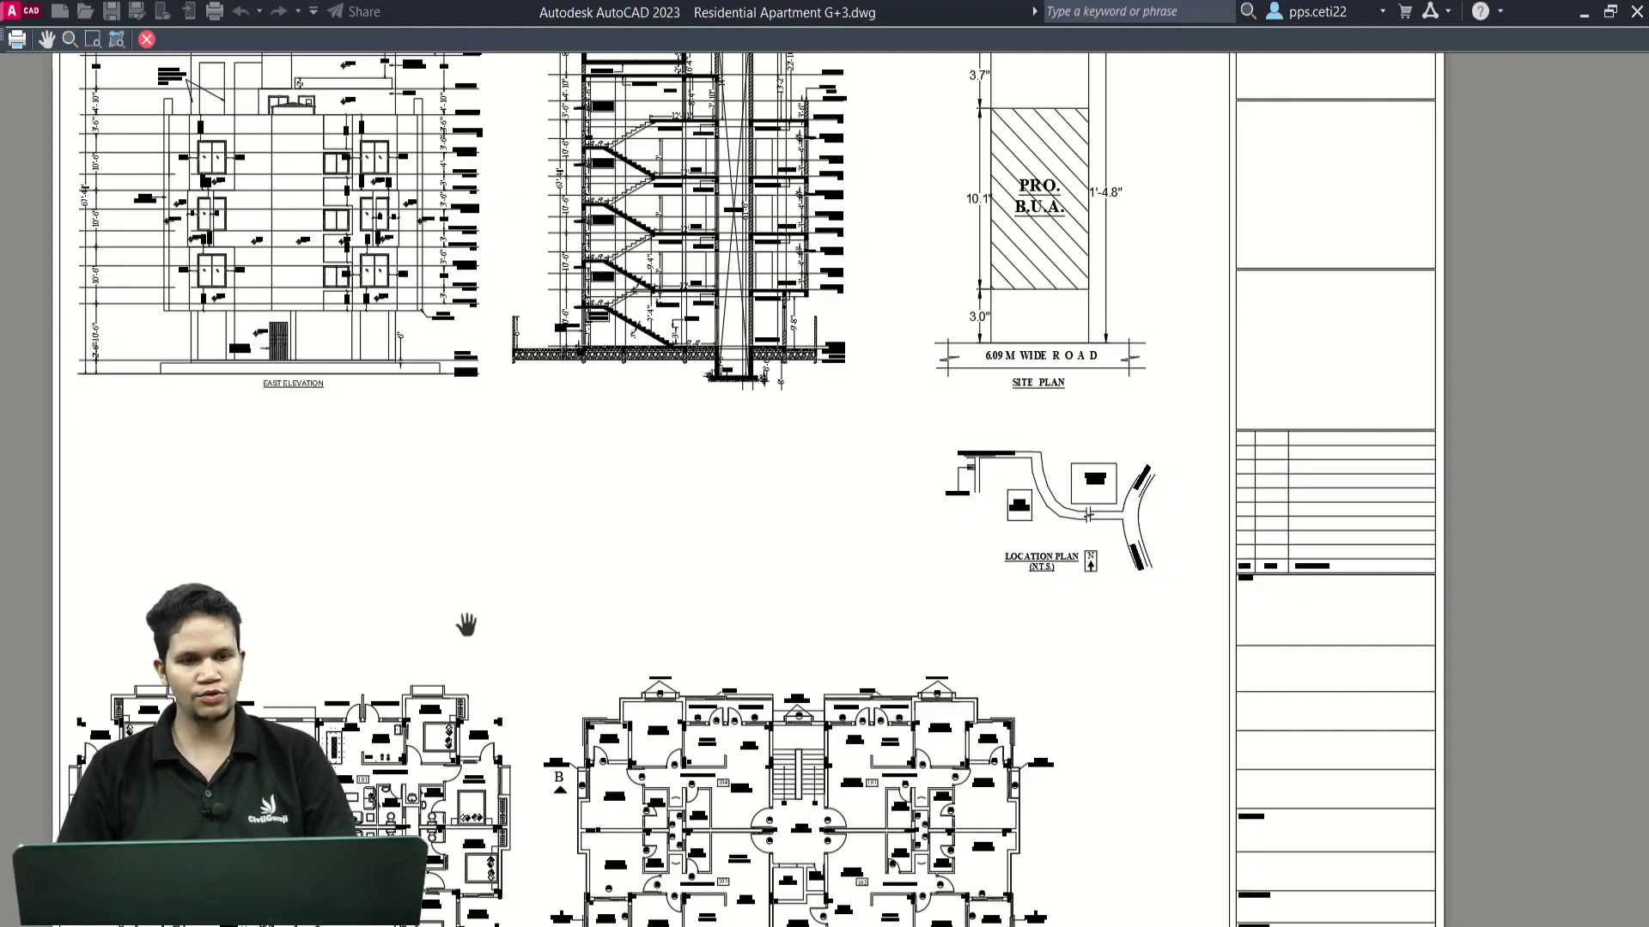
Close the plot preview and return to model space around the section drawing.
{"action": "key", "text": "Escape"}
{"action": "key", "text": "ctrl+Page_Up"}
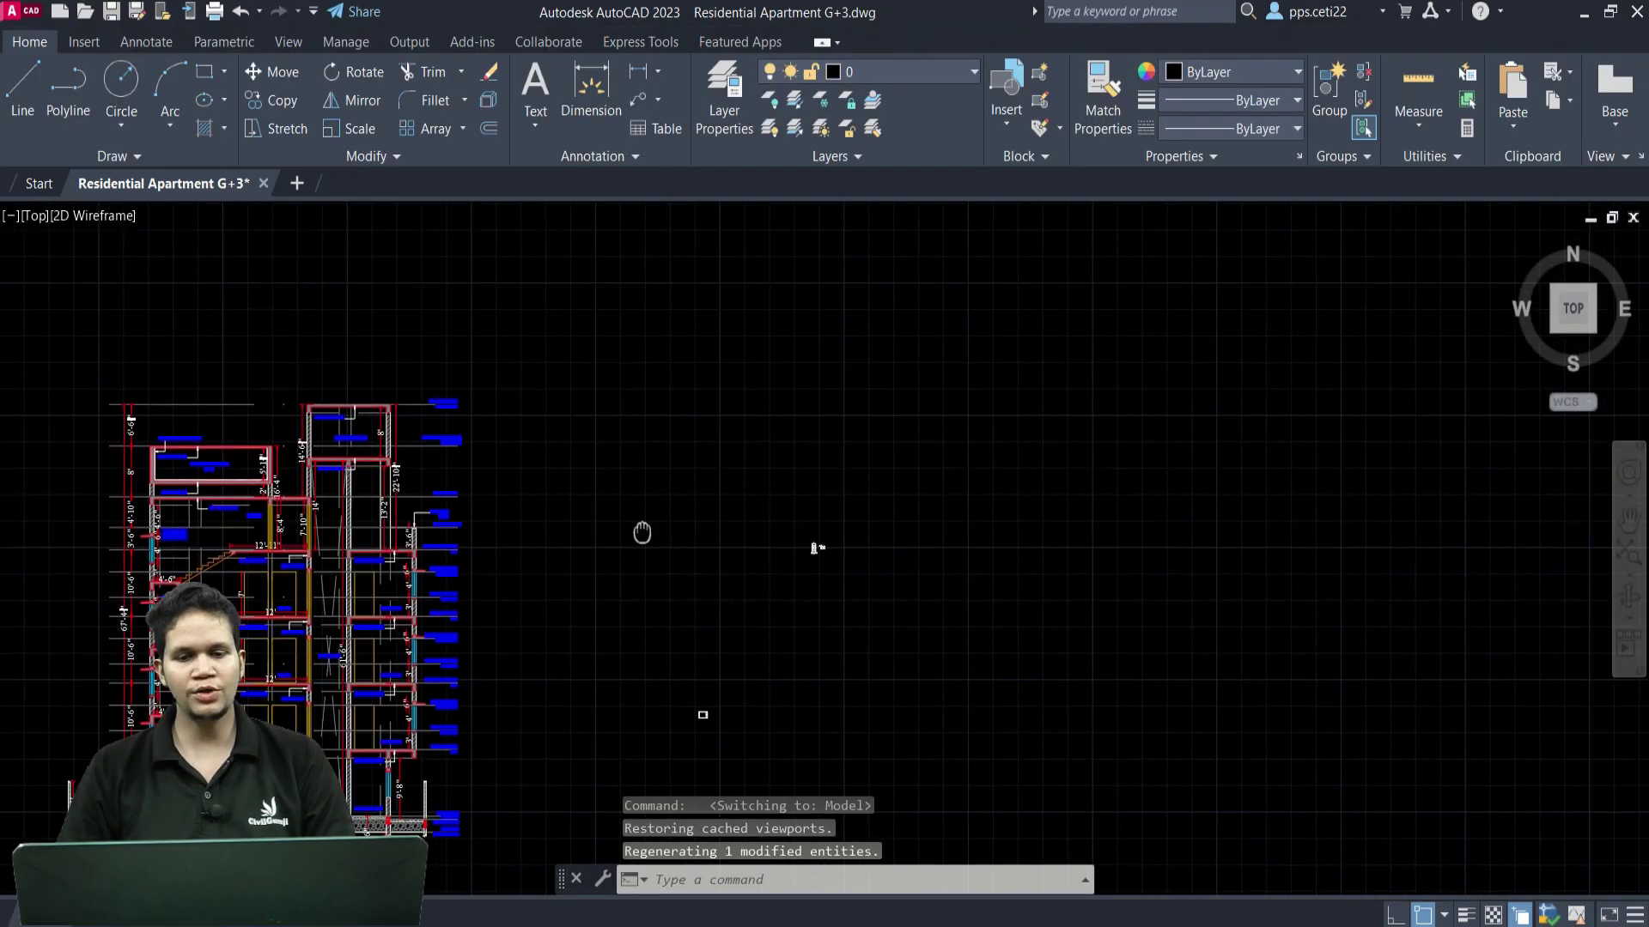
{"action": "middle_click_drag", "start_coordinate": [702, 714], "coordinate": [1042, 600]}
{"action": "scroll", "coordinate": [1041, 600], "scroll_direction": "up", "scroll_amount": 3}
{"action": "scroll", "coordinate": [983, 620], "scroll_direction": "down", "scroll_amount": 3}
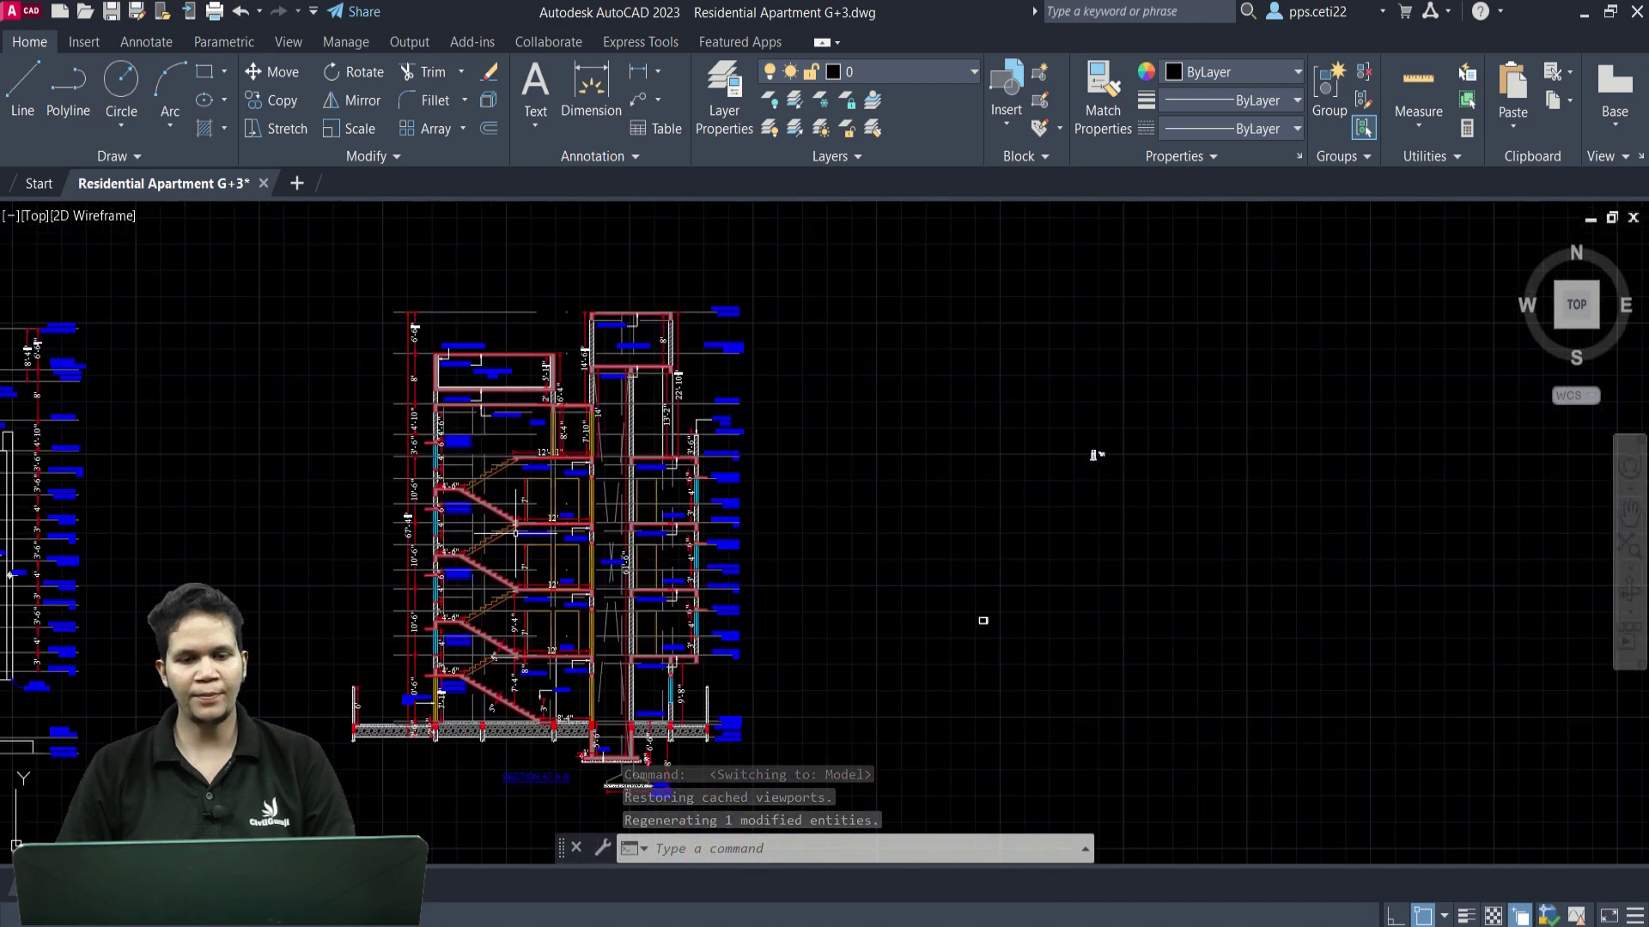
{"action": "scroll", "coordinate": [550, 533], "scroll_direction": "up", "scroll_amount": 8}
{"action": "scroll", "coordinate": [670, 559], "scroll_direction": "up", "scroll_amount": 2}
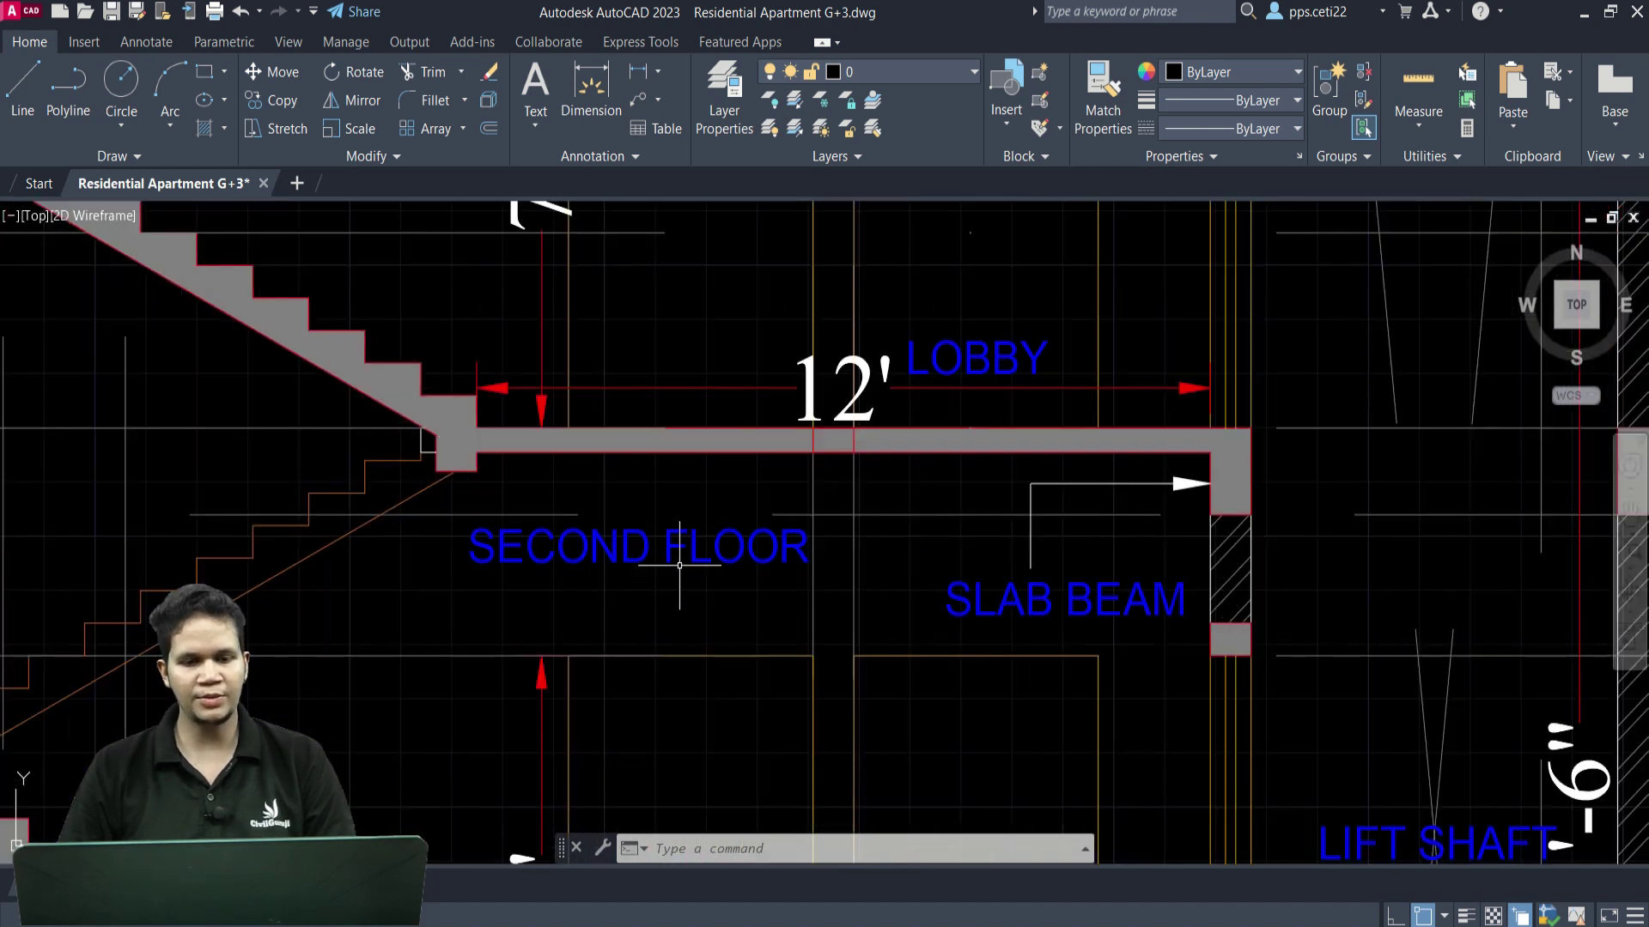
Copy the SECOND FLOOR label above the site and location plans.
{"action": "left_click", "coordinate": [678, 568]}
{"action": "left_click", "coordinate": [607, 507]}
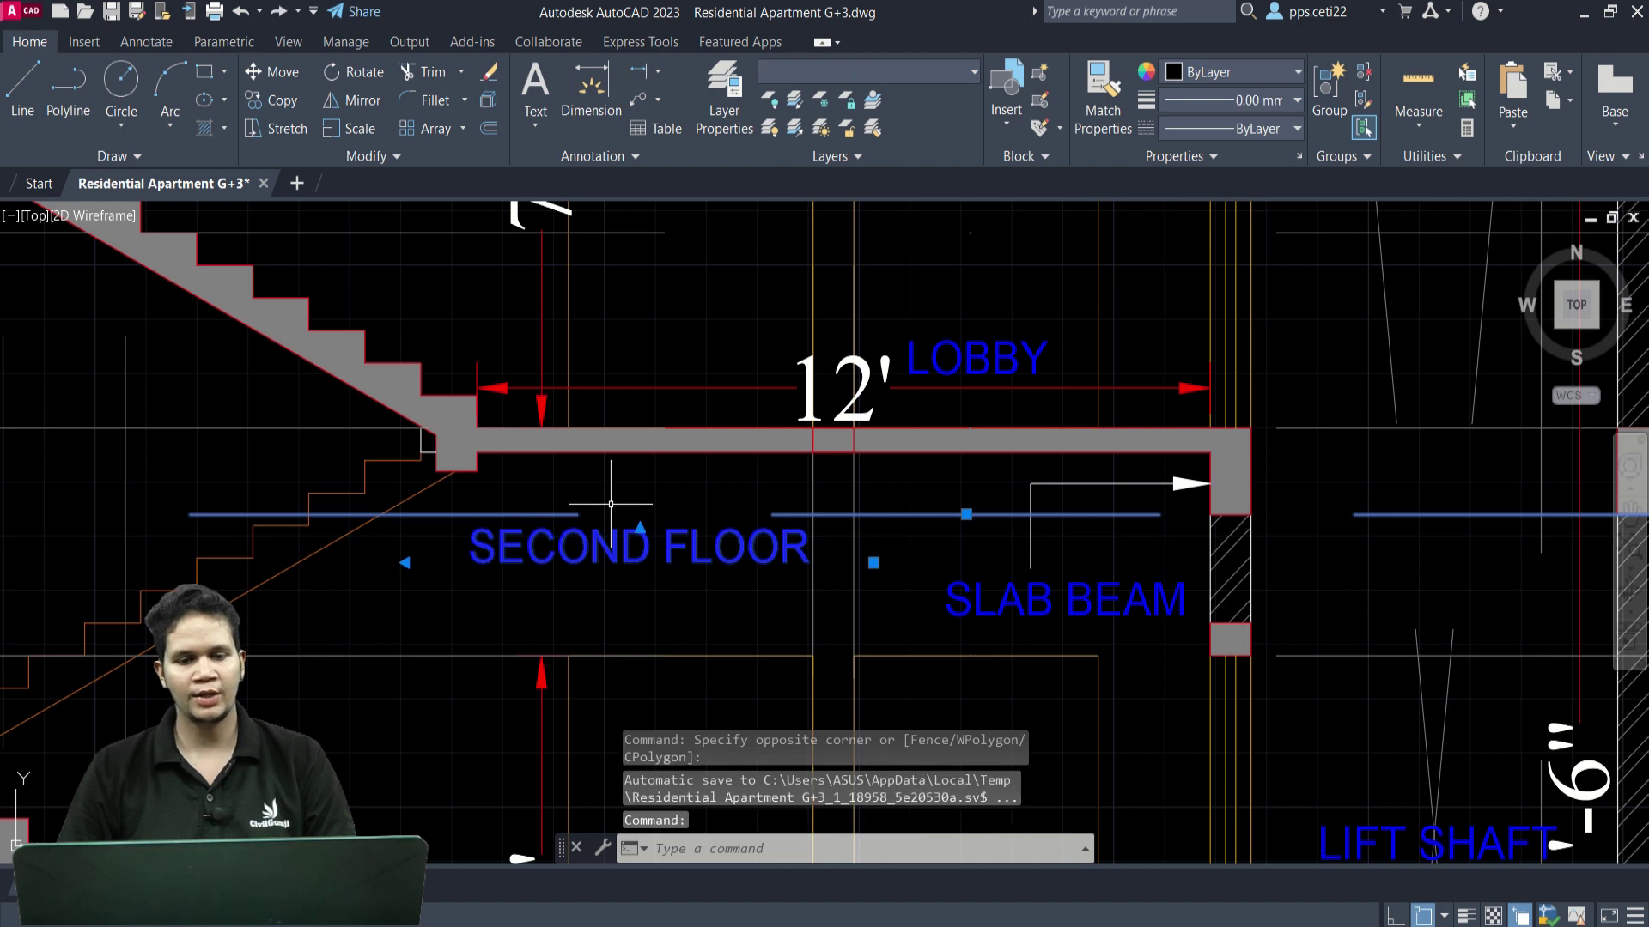
{"action": "type", "text": "co"}
{"action": "key", "text": "Return"}
{"action": "left_click", "coordinate": [626, 554]}
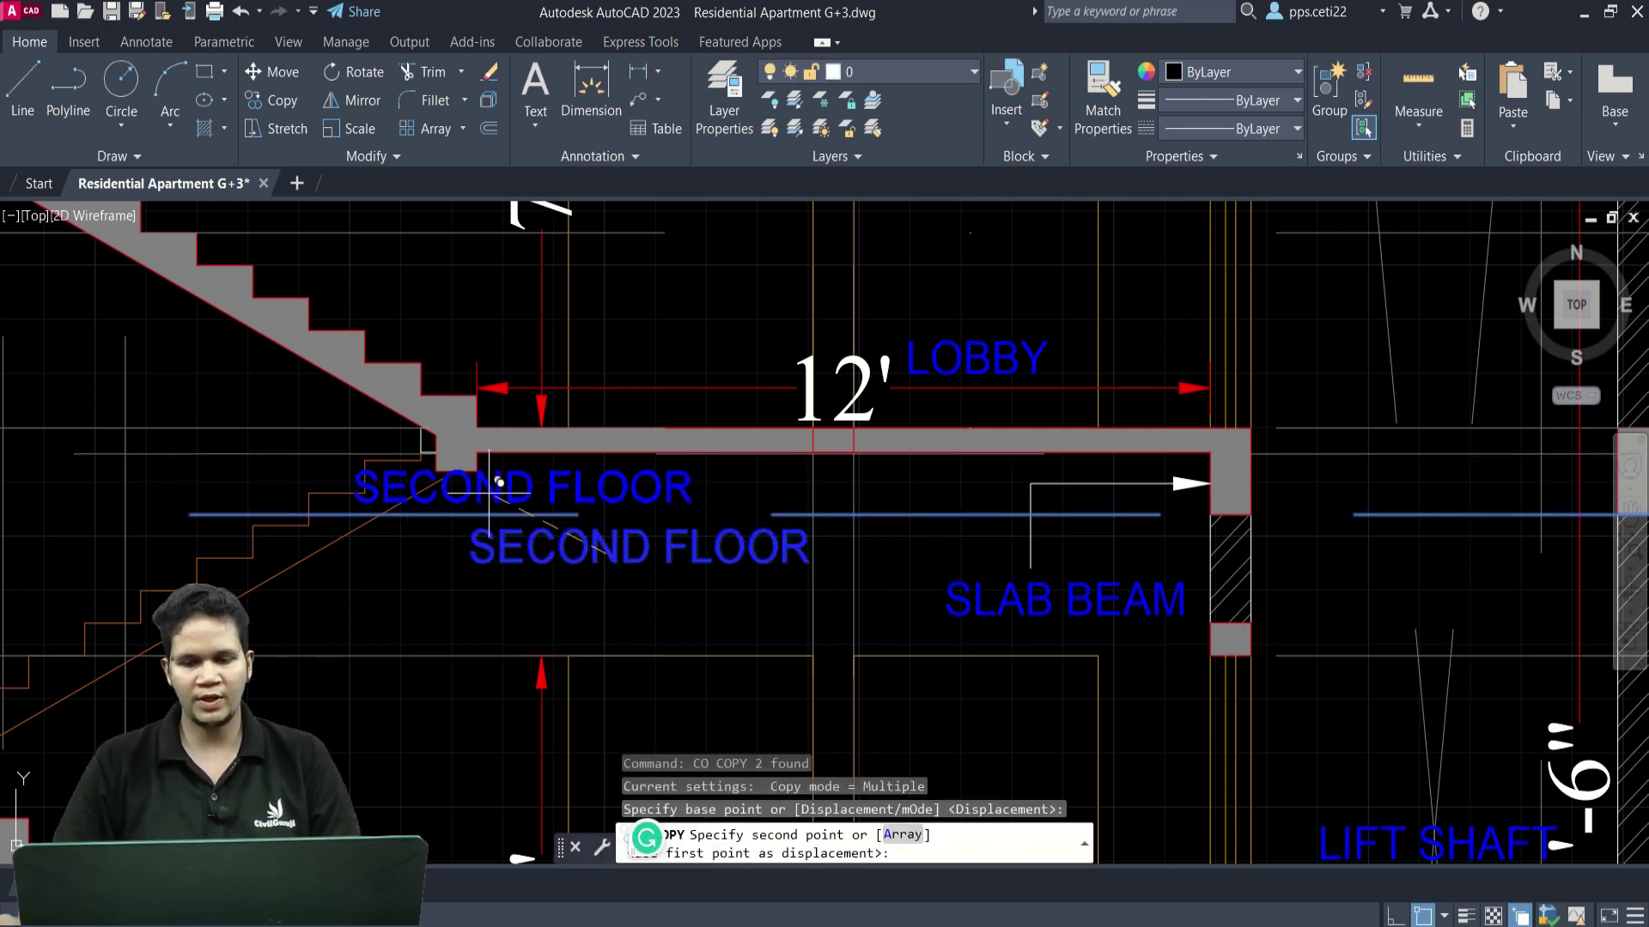
{"action": "scroll", "coordinate": [945, 585], "scroll_direction": "down", "scroll_amount": 8}
{"action": "scroll", "coordinate": [1082, 404], "scroll_direction": "up", "scroll_amount": 5}
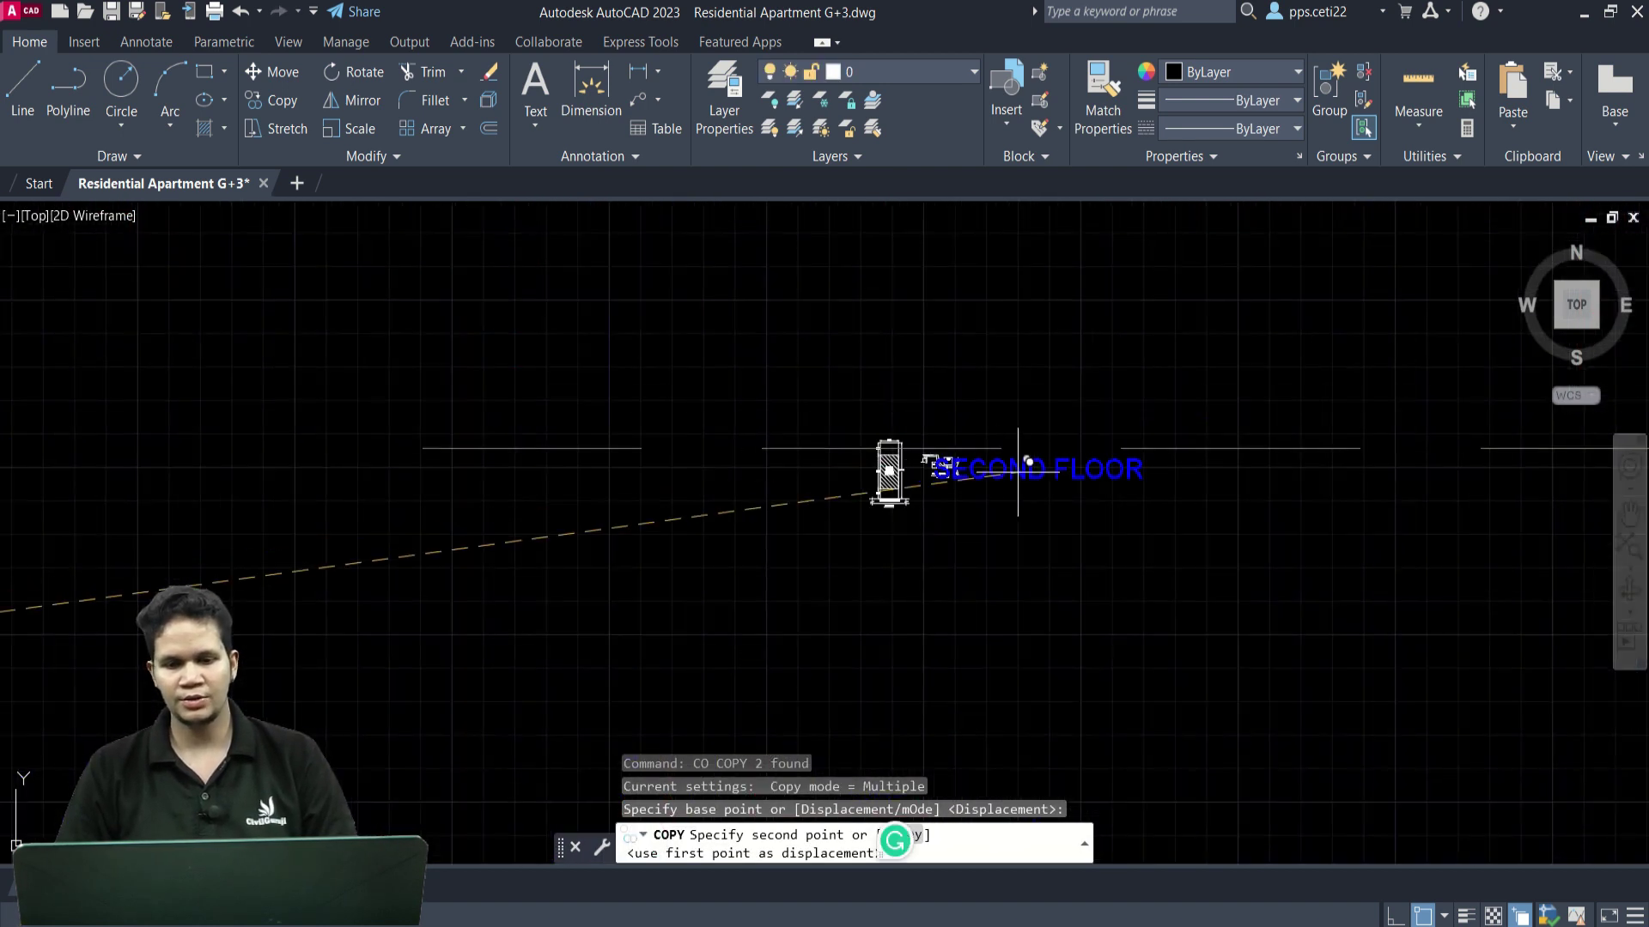
{"action": "scroll", "coordinate": [970, 463], "scroll_direction": "up", "scroll_amount": 8}
{"action": "left_click", "coordinate": [1017, 351]}
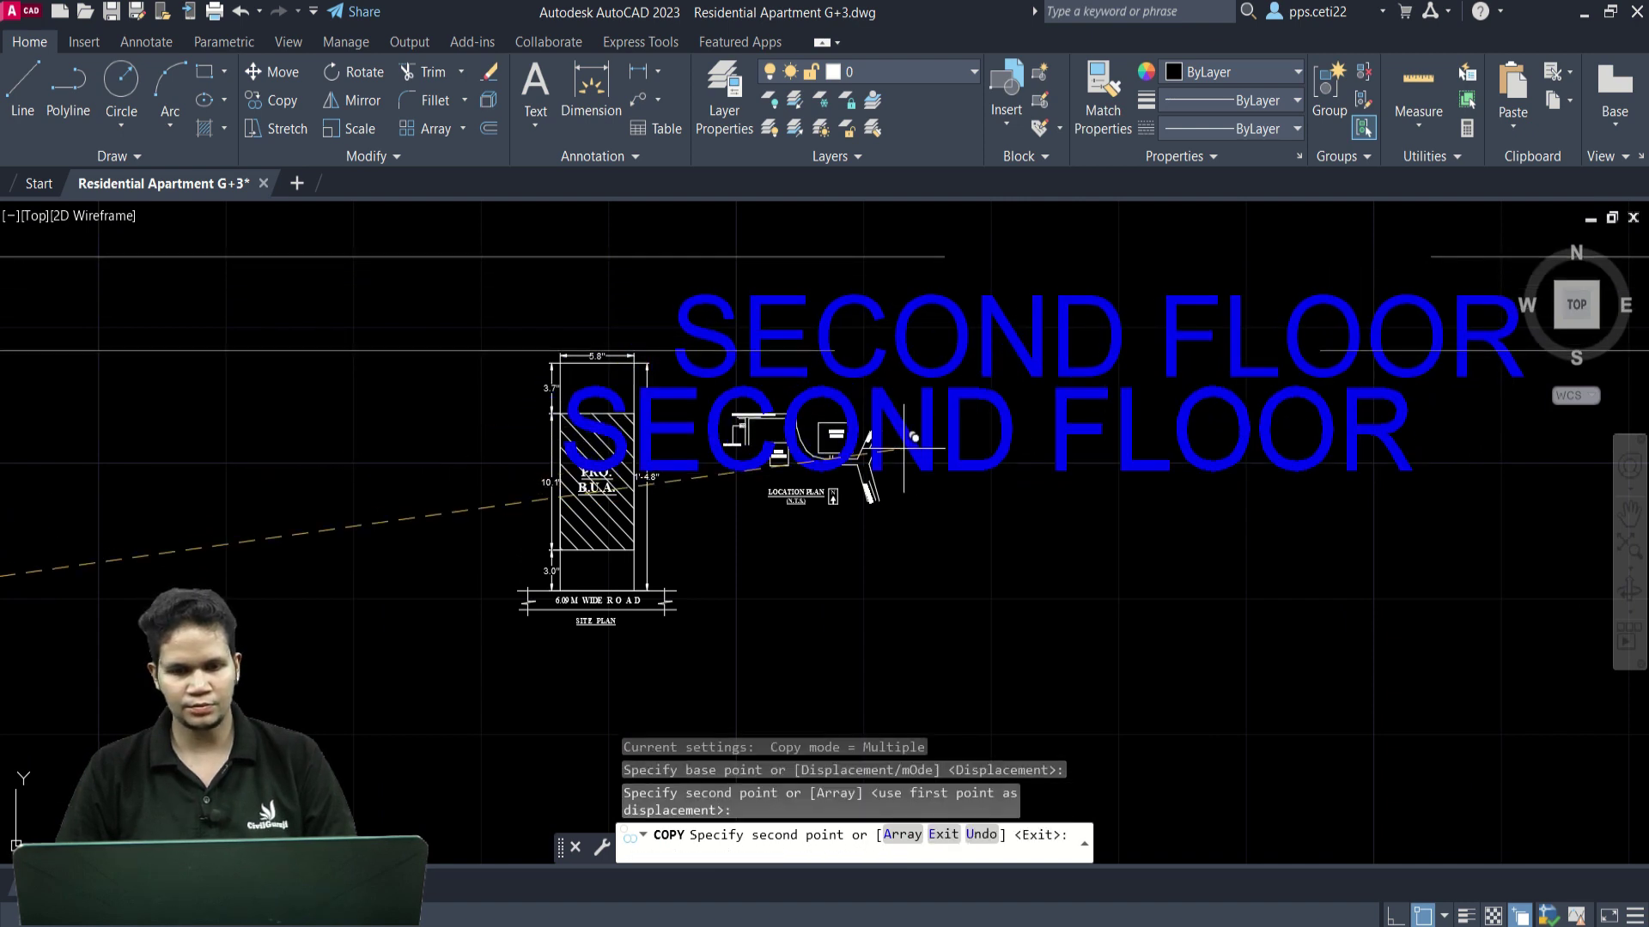
{"action": "key", "text": "Escape"}
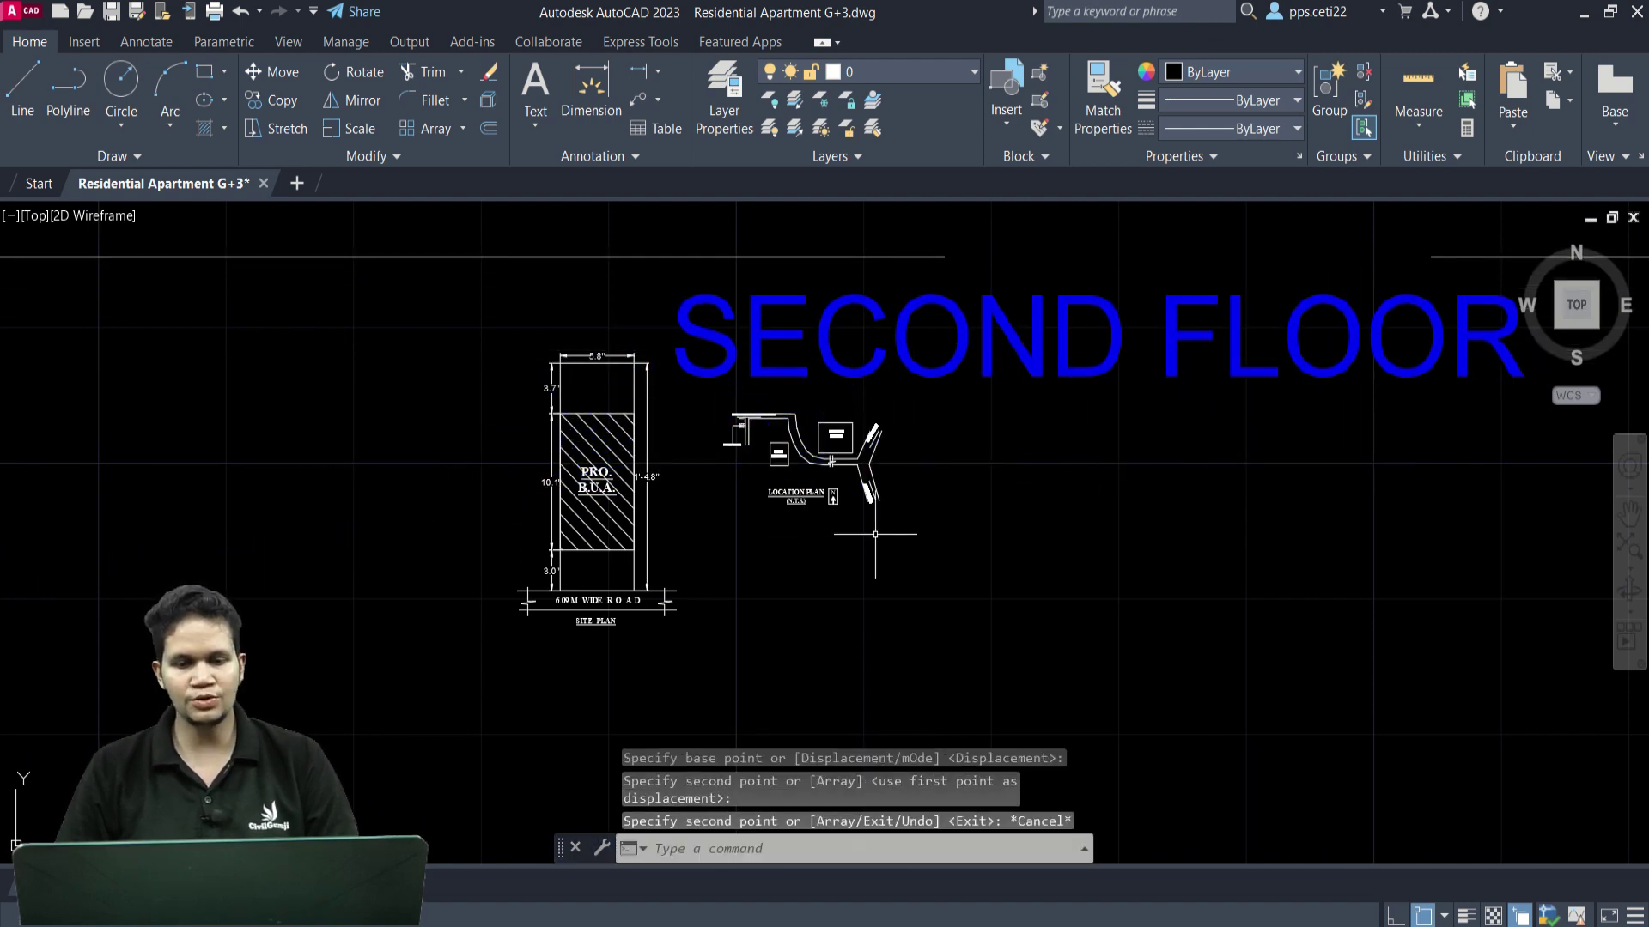
{"action": "scroll", "coordinate": [831, 461], "scroll_direction": "up", "scroll_amount": 2}
{"action": "scroll", "coordinate": [831, 455], "scroll_direction": "up", "scroll_amount": 2}
{"action": "scroll", "coordinate": [833, 438], "scroll_direction": "up", "scroll_amount": 2}
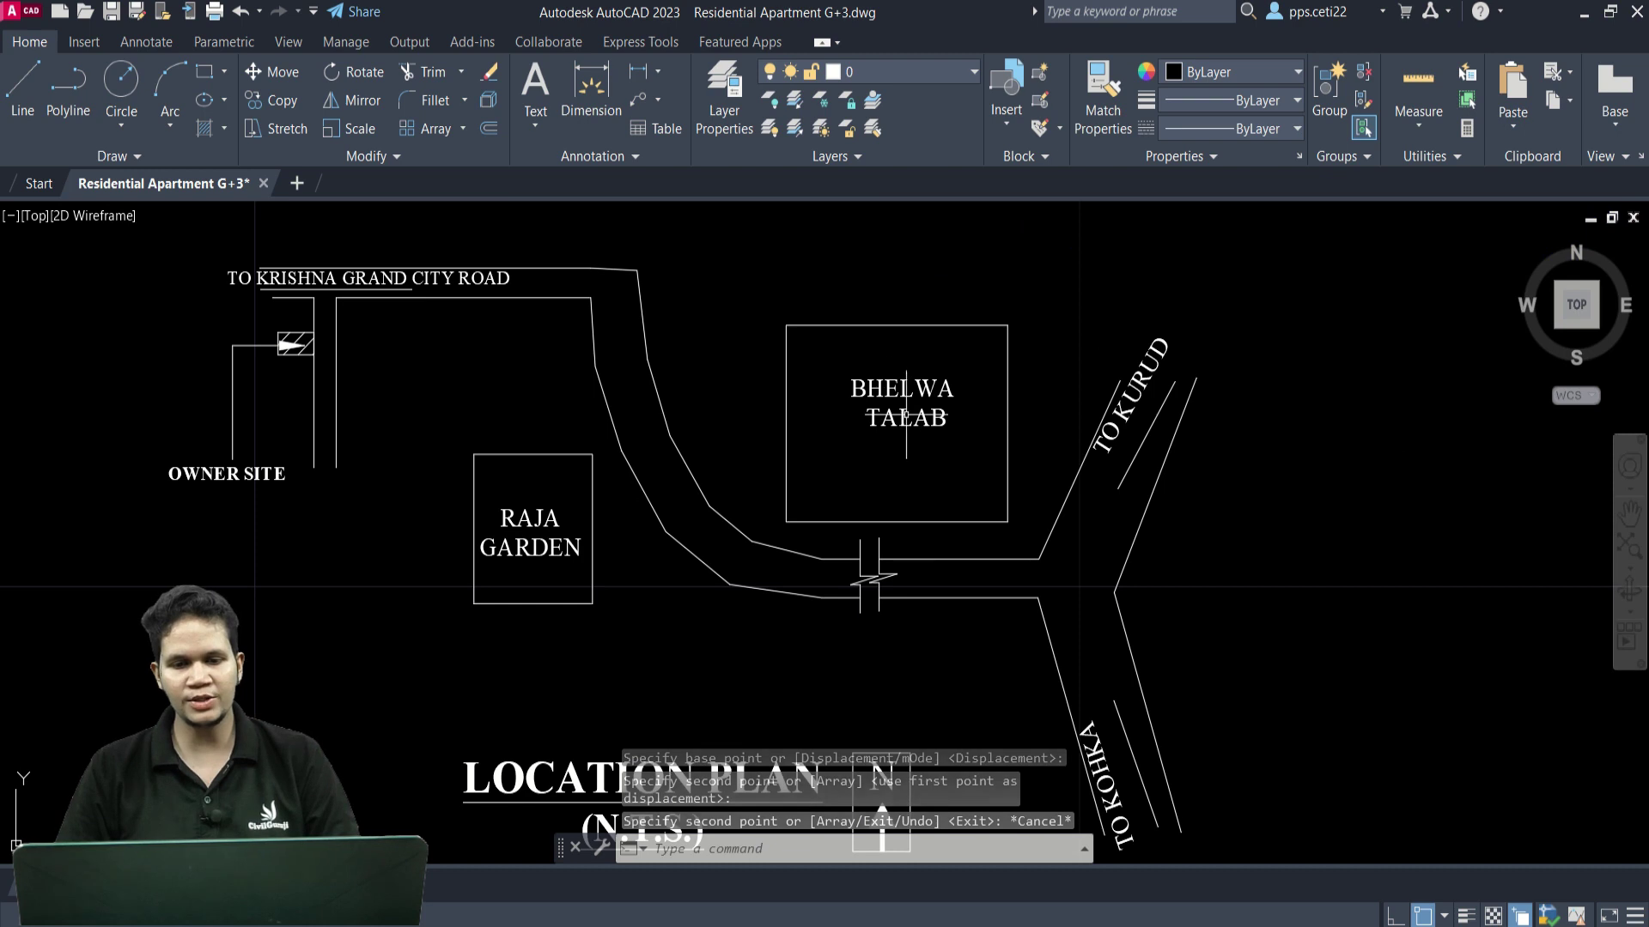
{"action": "scroll", "coordinate": [891, 486], "scroll_direction": "down", "scroll_amount": 5}
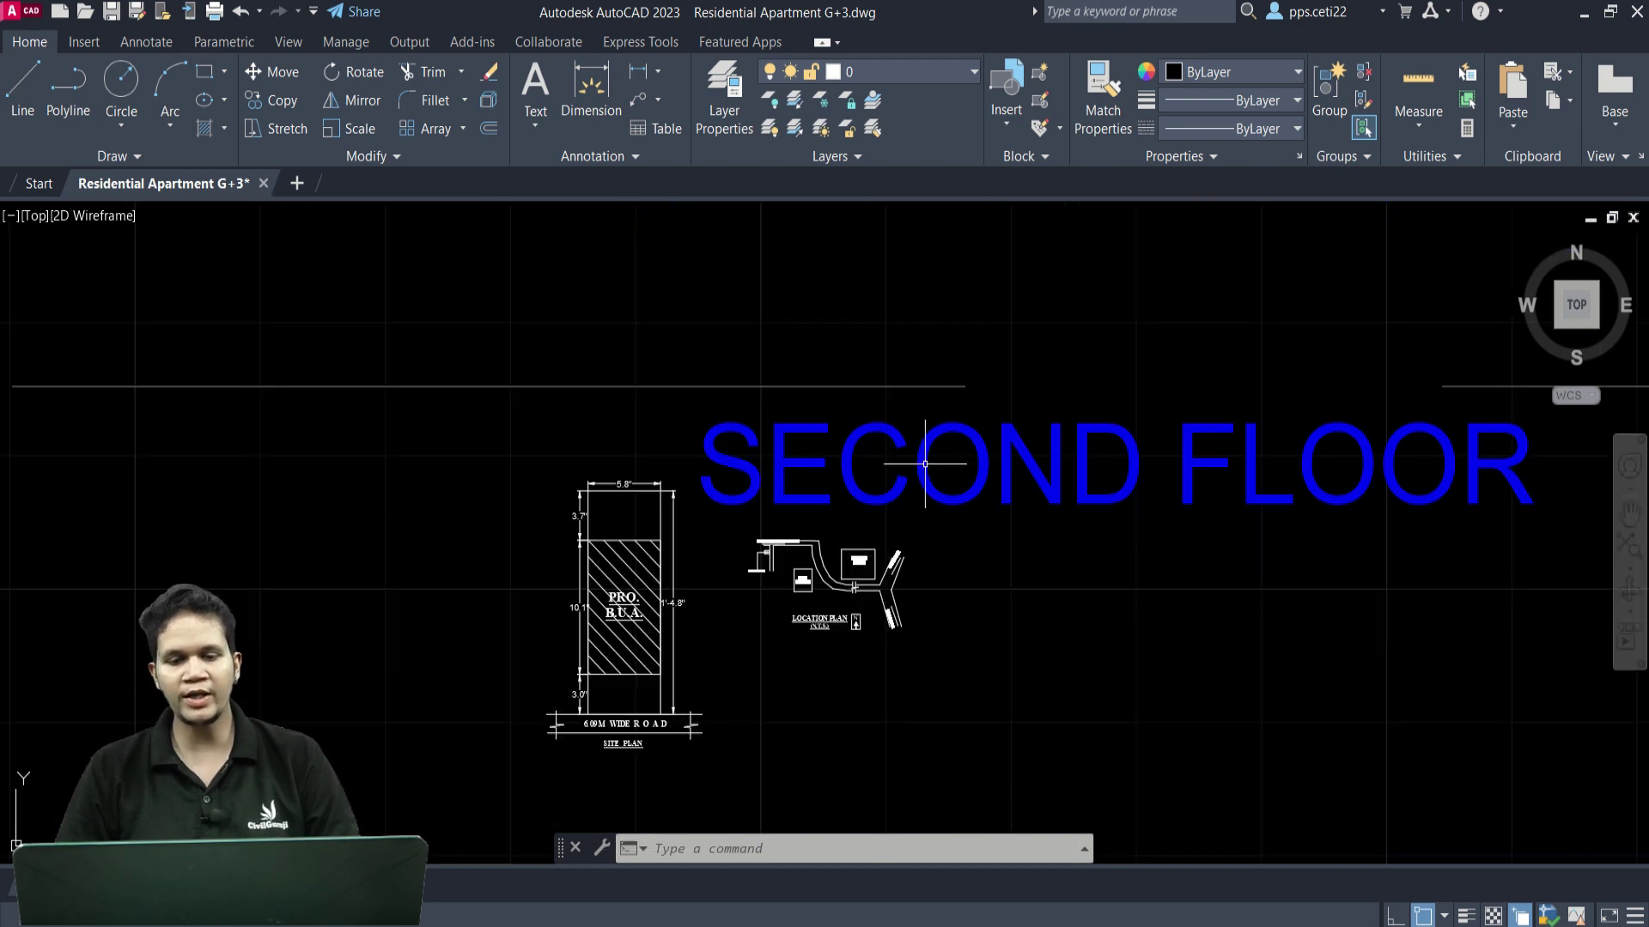